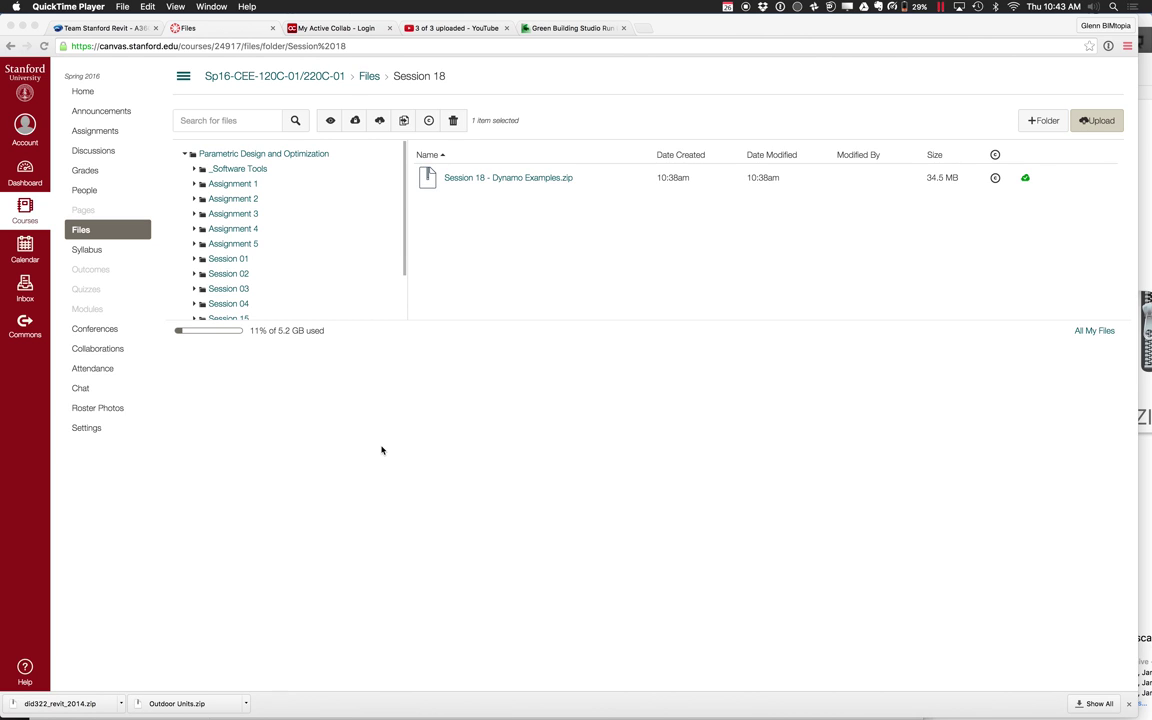
- Open the briefing PDF of Assignment 5 - SF Residential Tower Challenge from the course's assignments
click(103, 138)
click(91, 135)
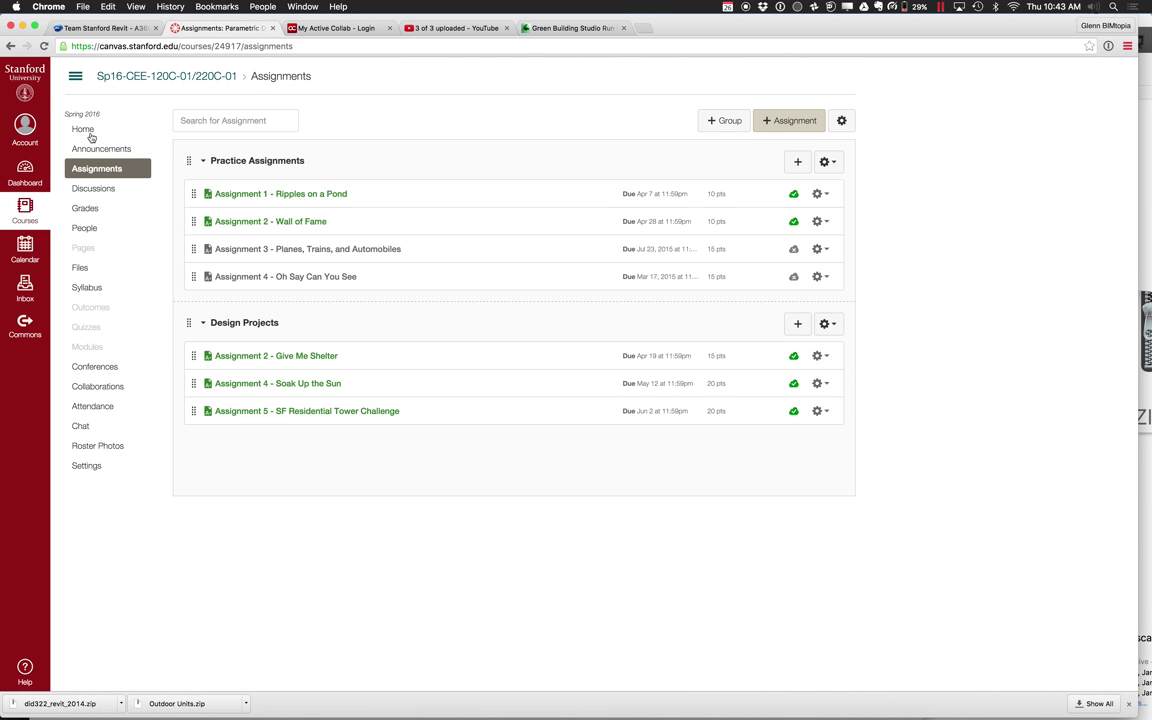
click(323, 414)
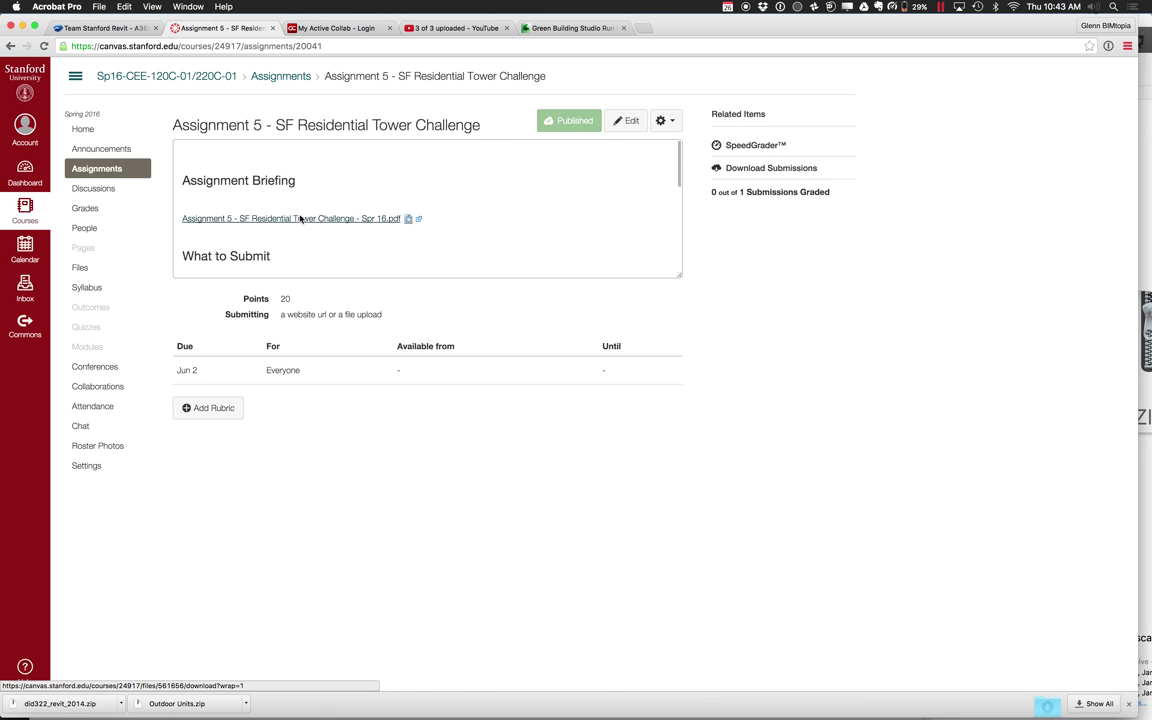
click(300, 218)
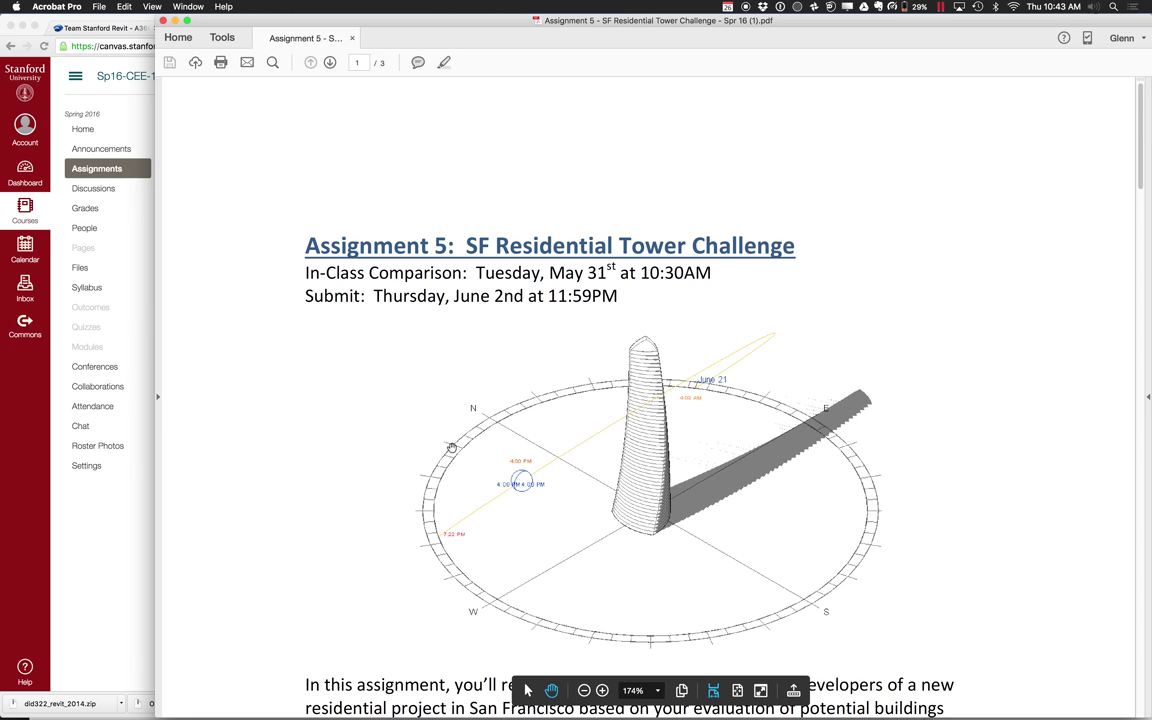
- Read through the assignment briefing, from the introduction and Design Brief to the Evaluation Criteria on page 2
scroll(450, 445, down, 3)
scroll(452, 447, down, 1)
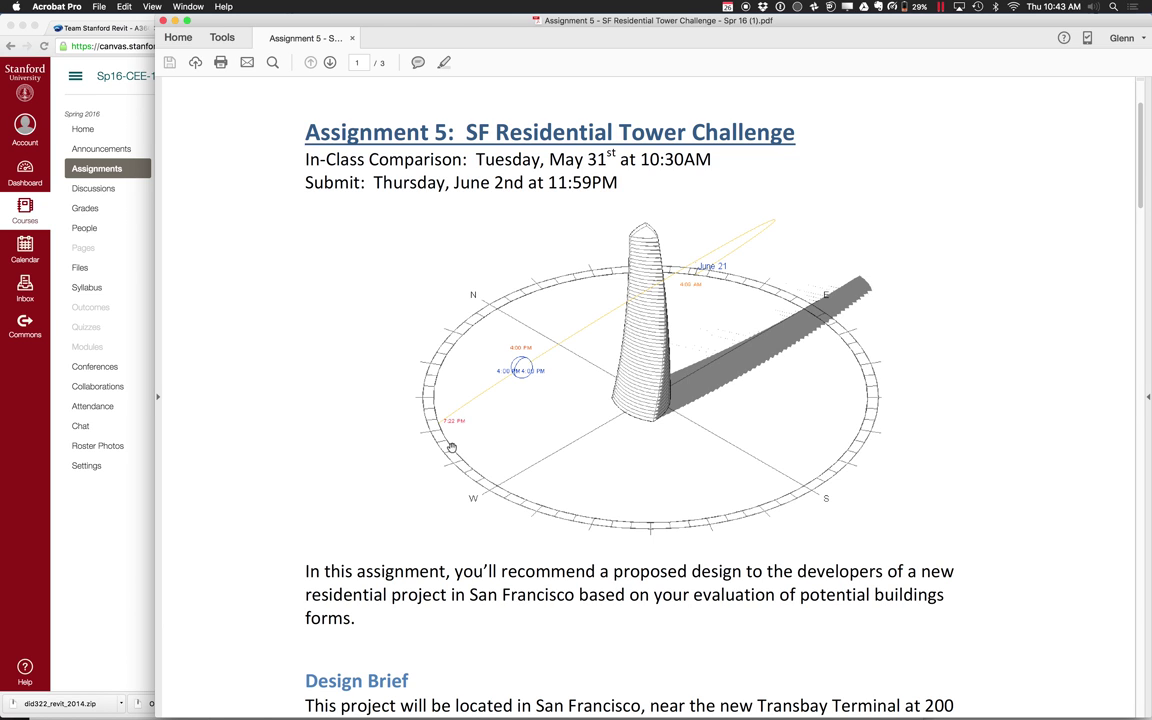
scroll(452, 448, down, 5)
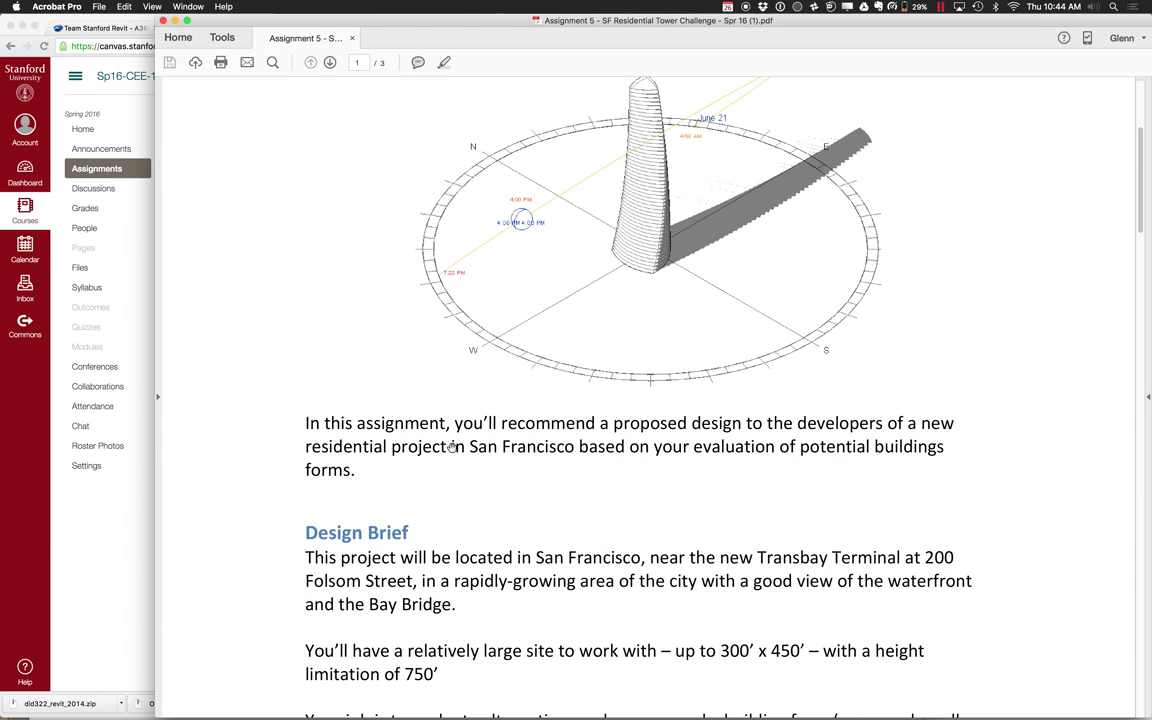
scroll(605, 550, down, 5)
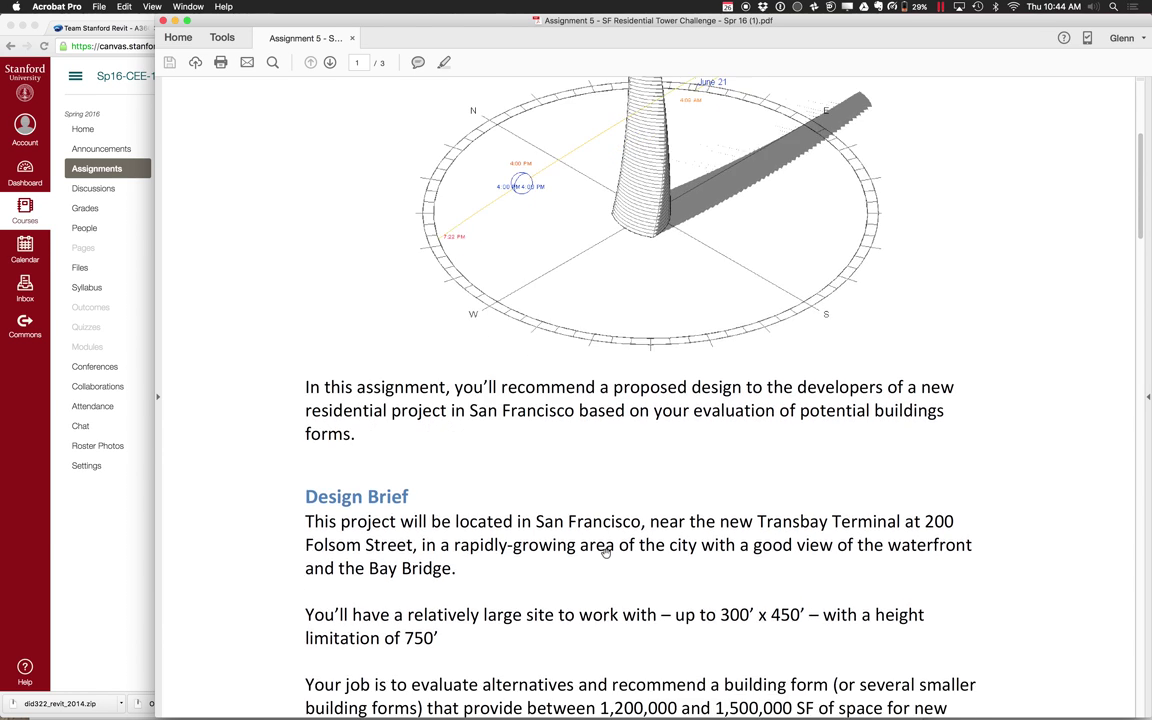
scroll(605, 553, down, 1)
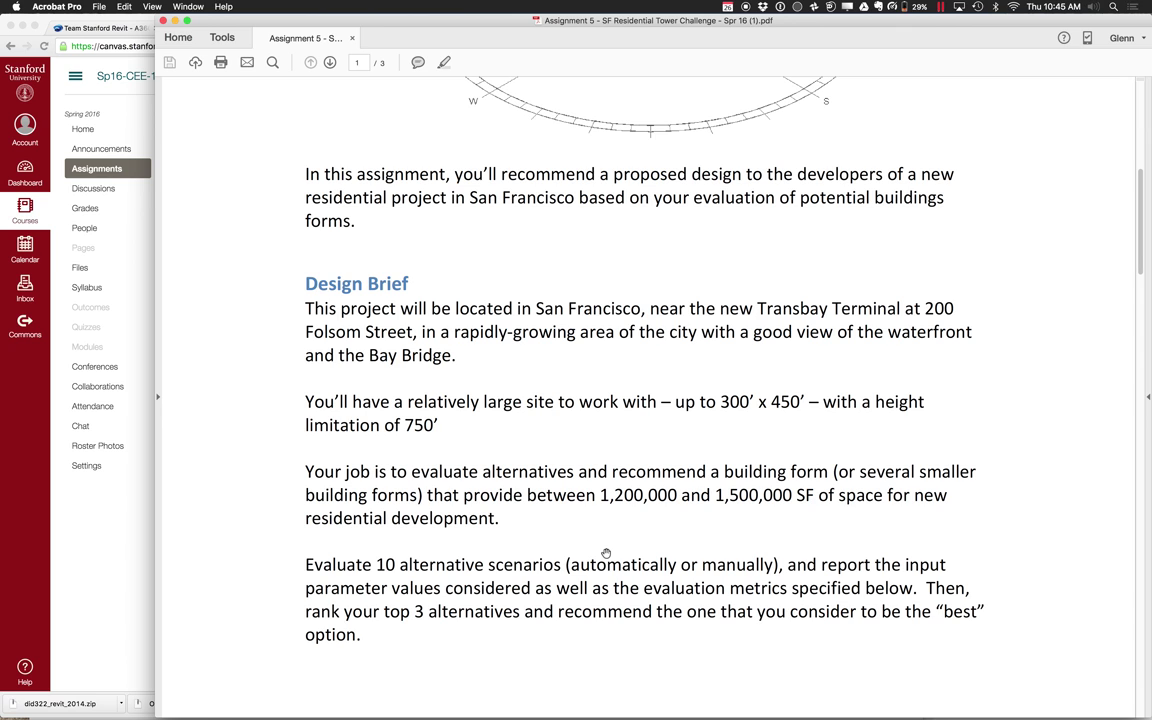
scroll(606, 553, down, 5)
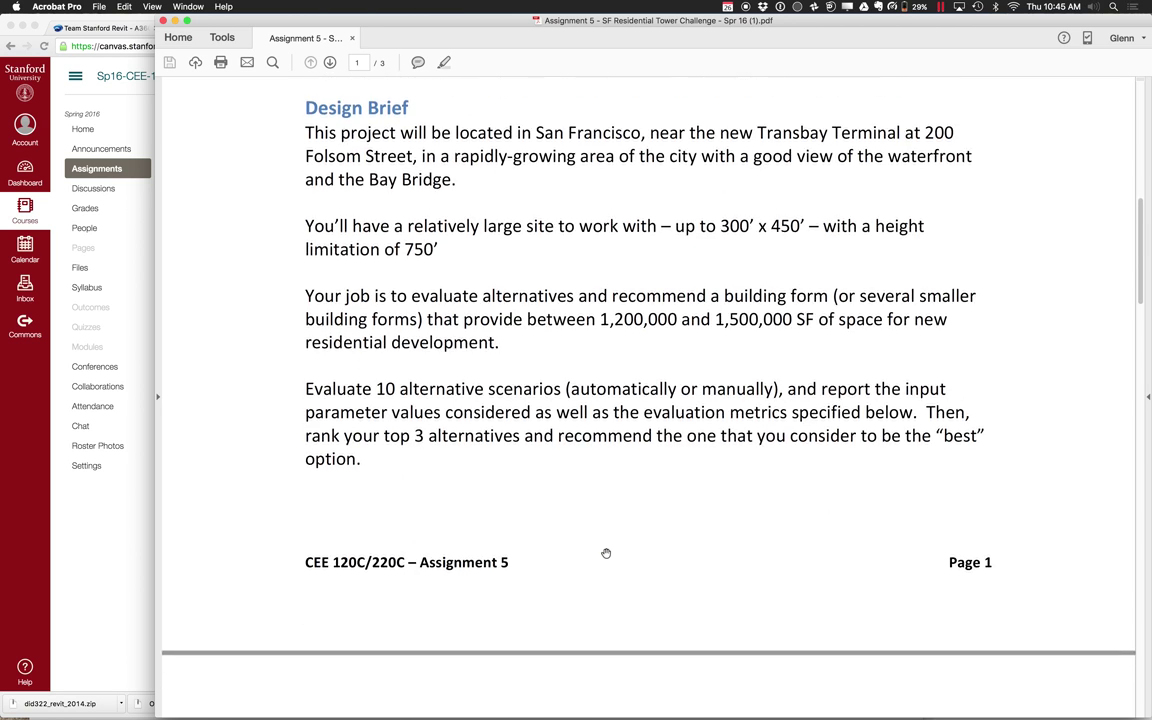
scroll(606, 553, down, 2)
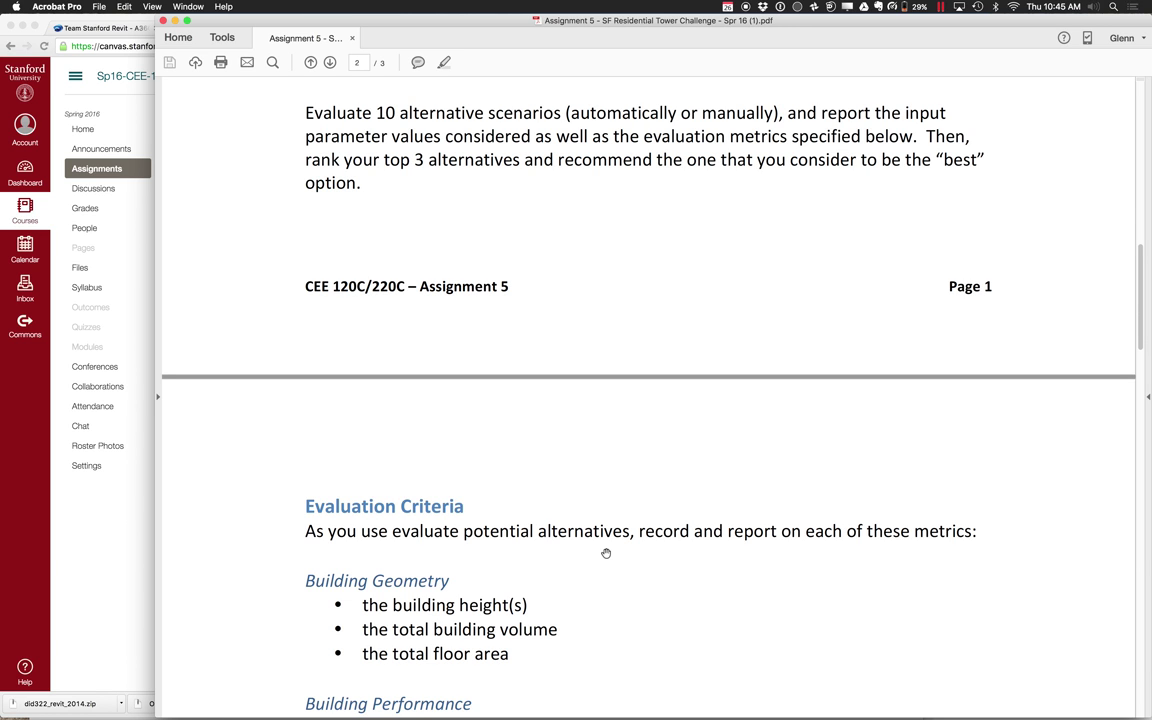
scroll(606, 553, down, 10)
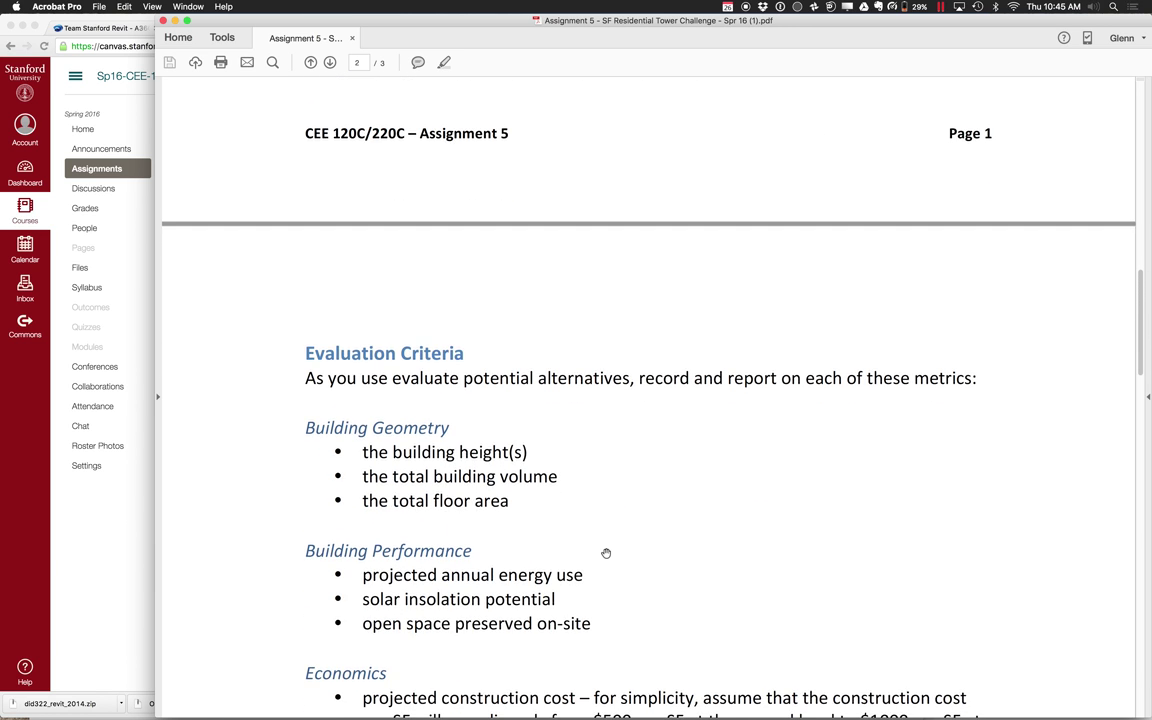
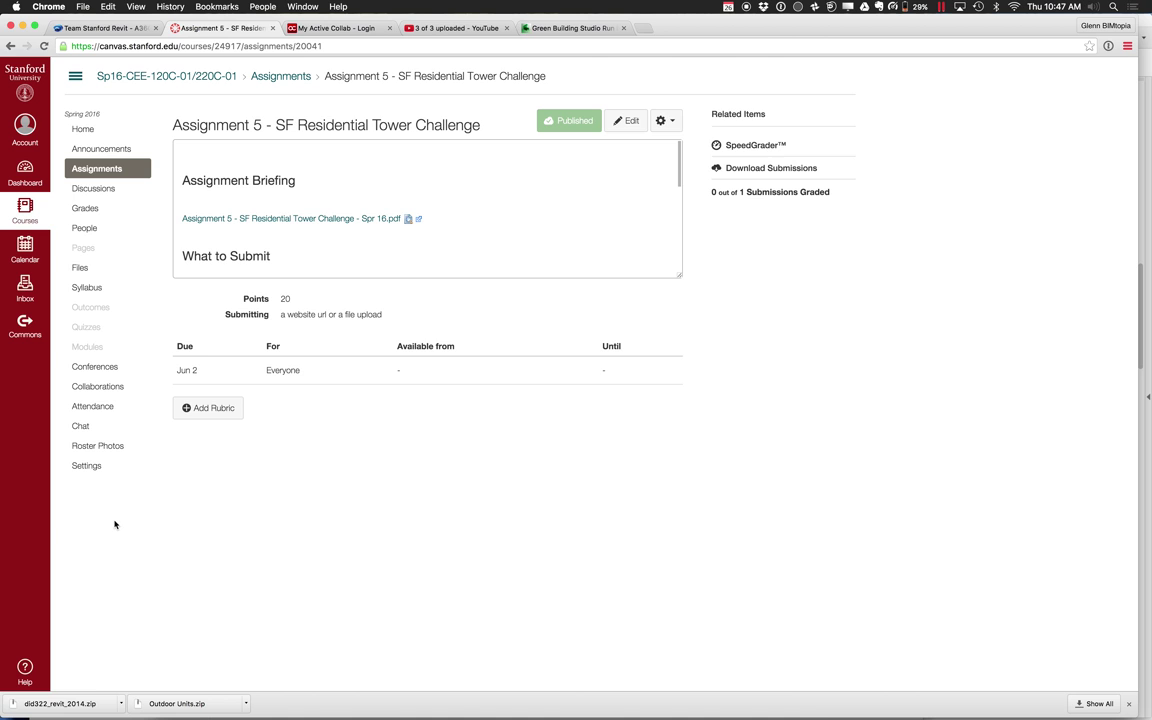
- Switch to Revit and open Example - Evaluating Tower Metrics.rvt from the Session 18 Dynamo examples in the Spring 2016 folder
mouse_move(267, 708)
key(ctrl+Right)
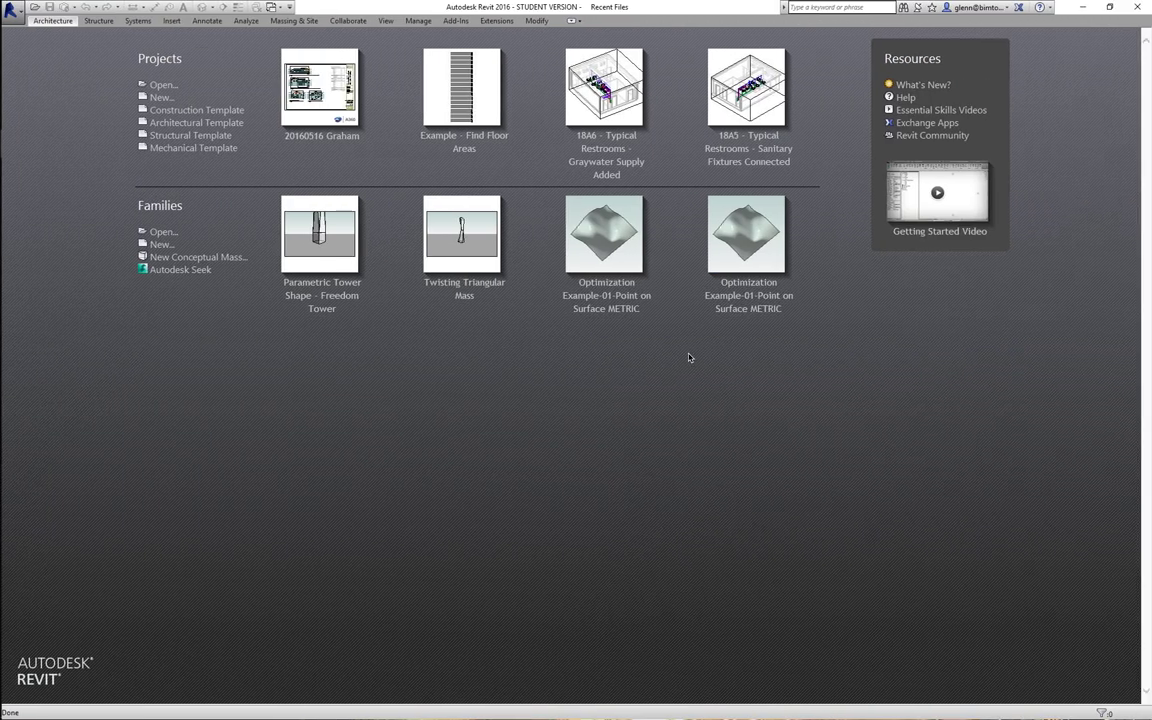
click(158, 85)
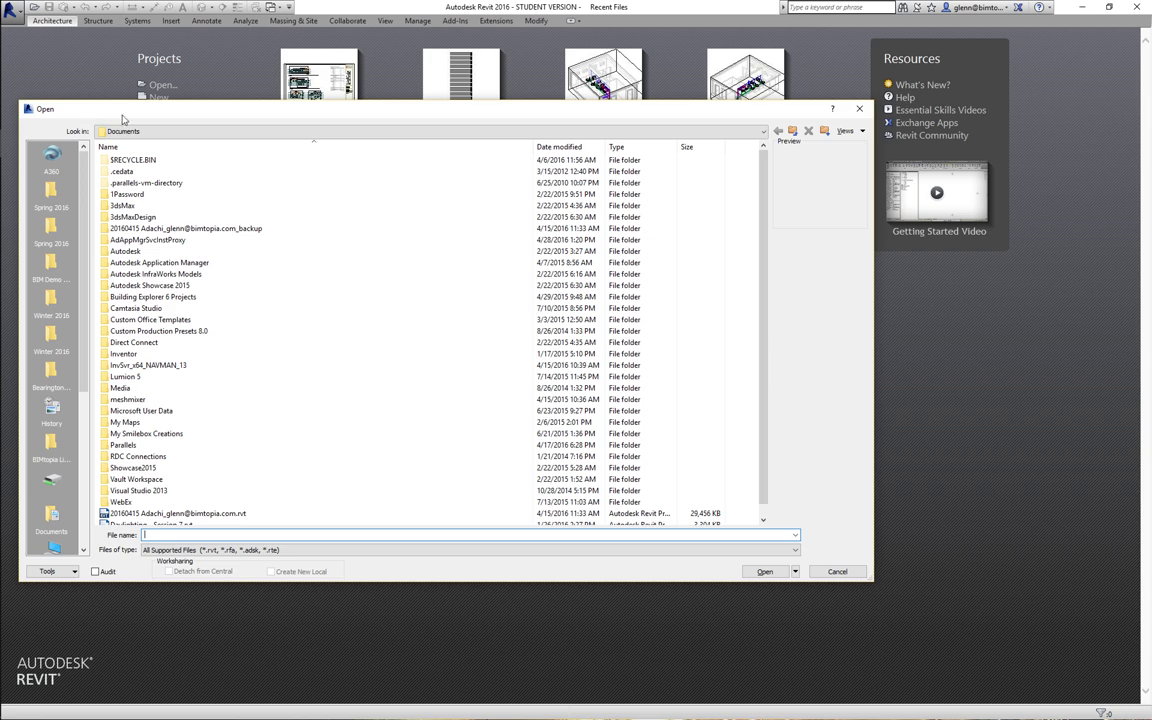
click(60, 207)
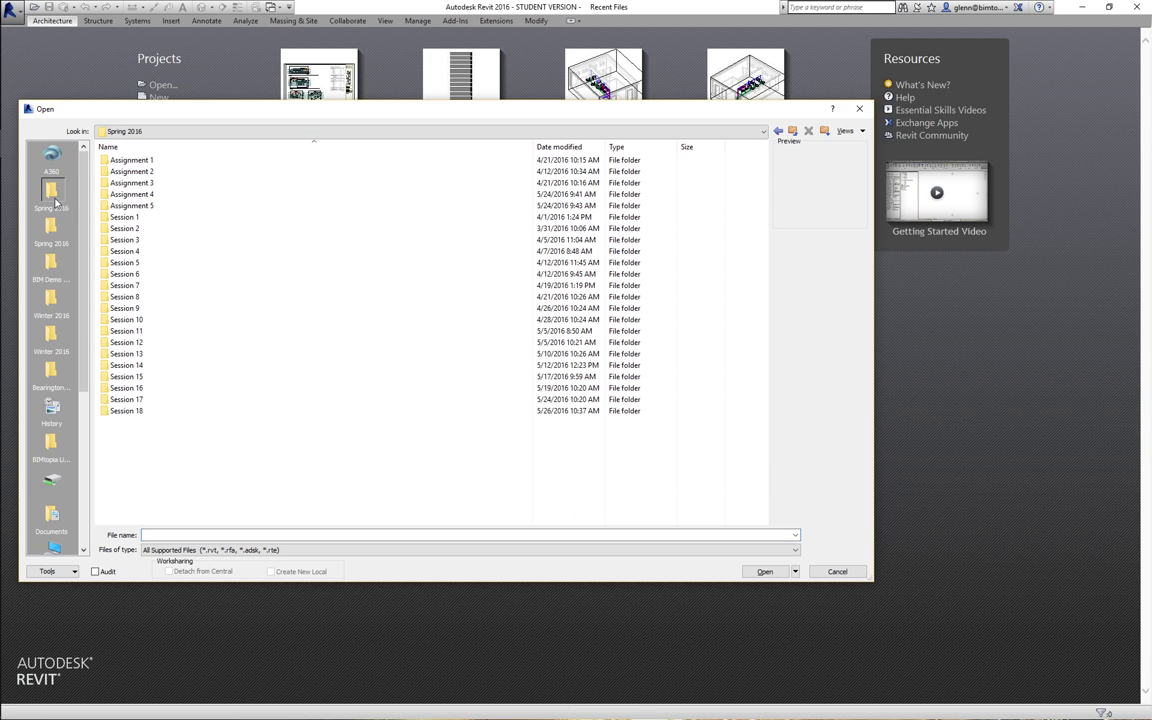
double_click(140, 374)
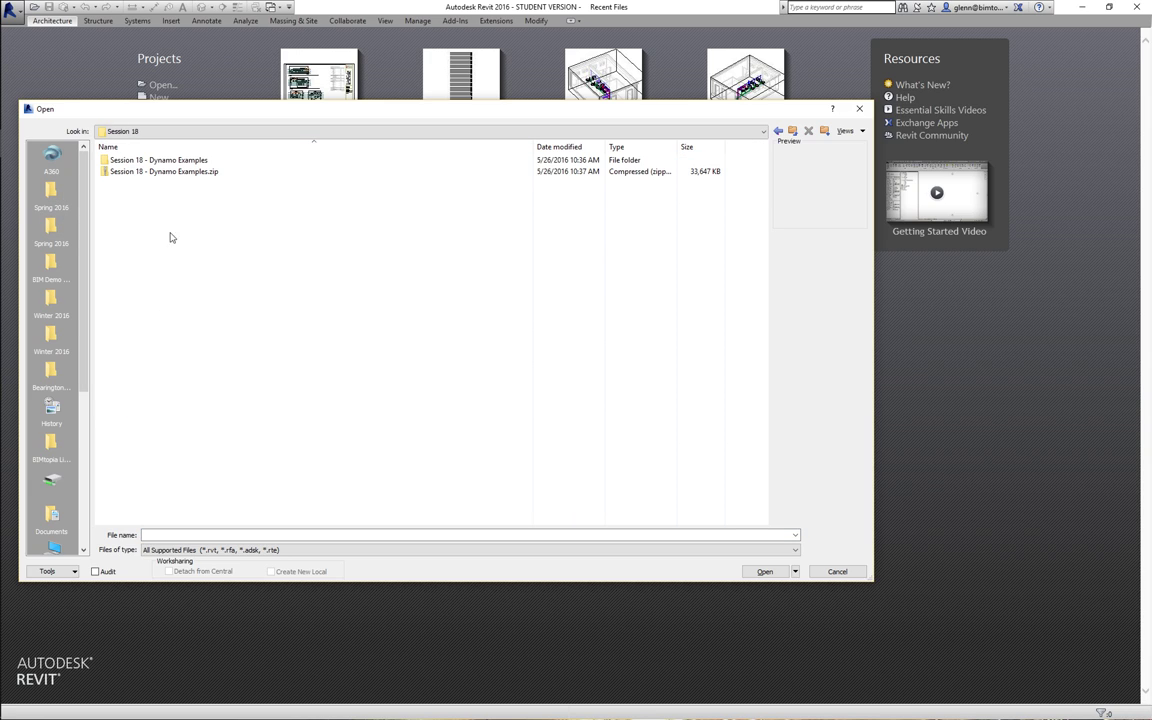
double_click(155, 157)
double_click(155, 194)
click(160, 161)
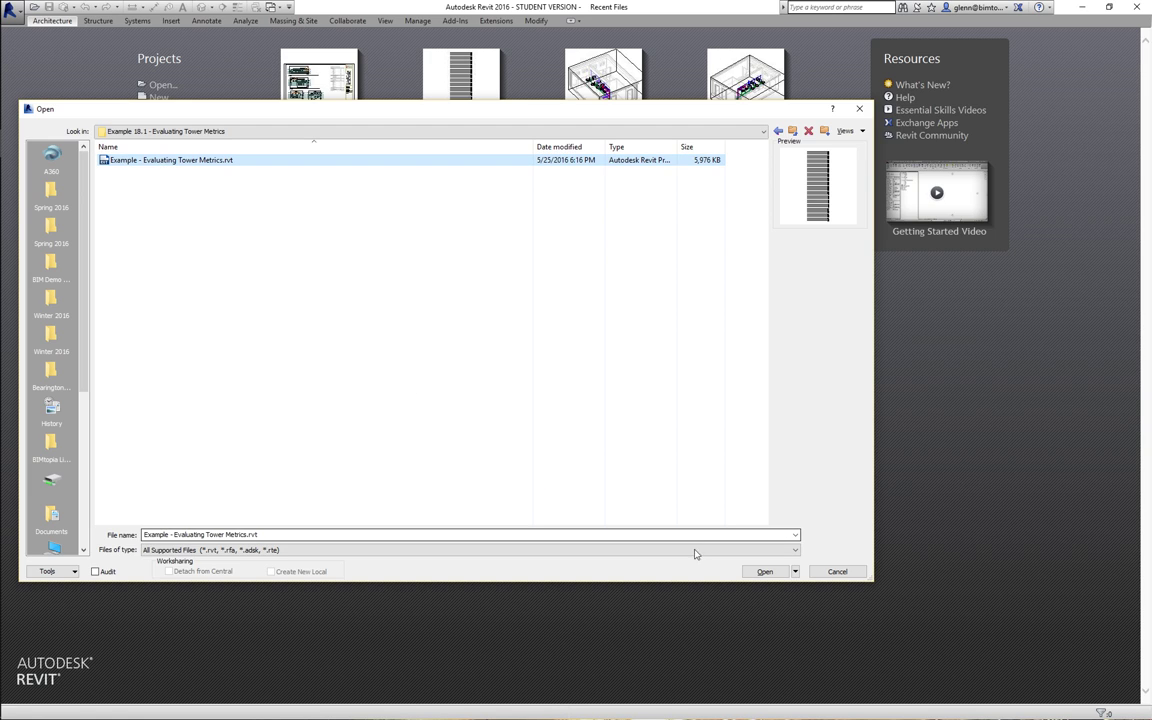
click(757, 571)
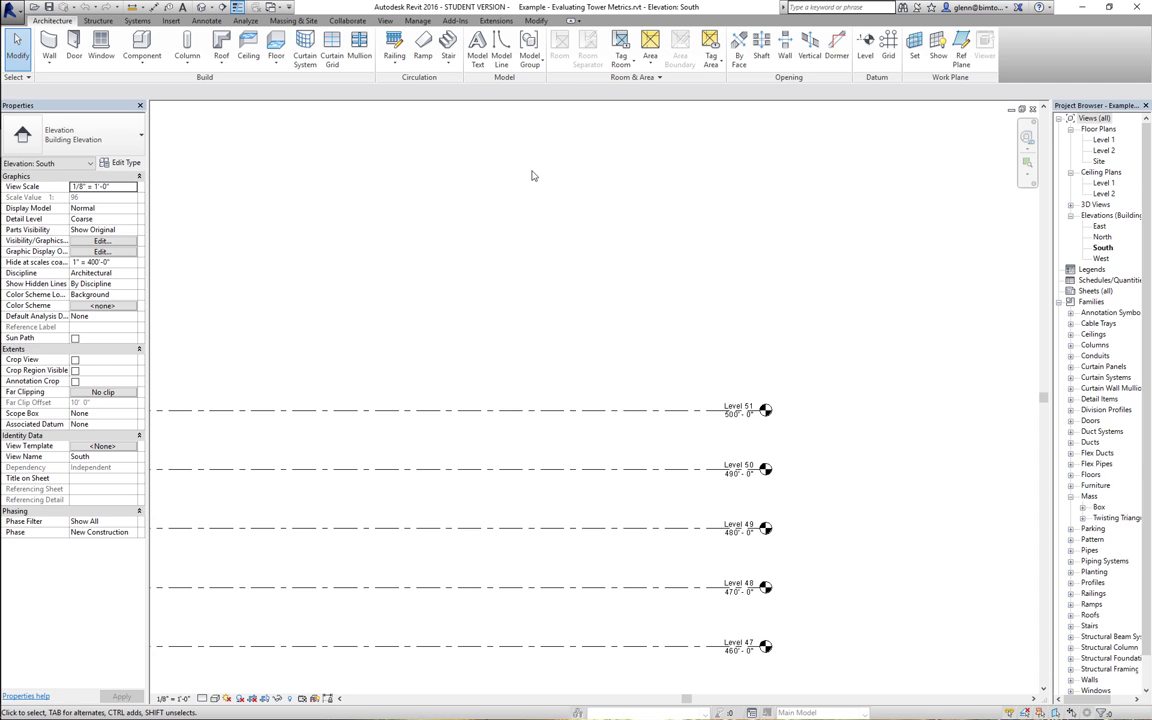
- Show the default 3D view and set the twisting triangular mass's Top Height to 400 feet
click(202, 7)
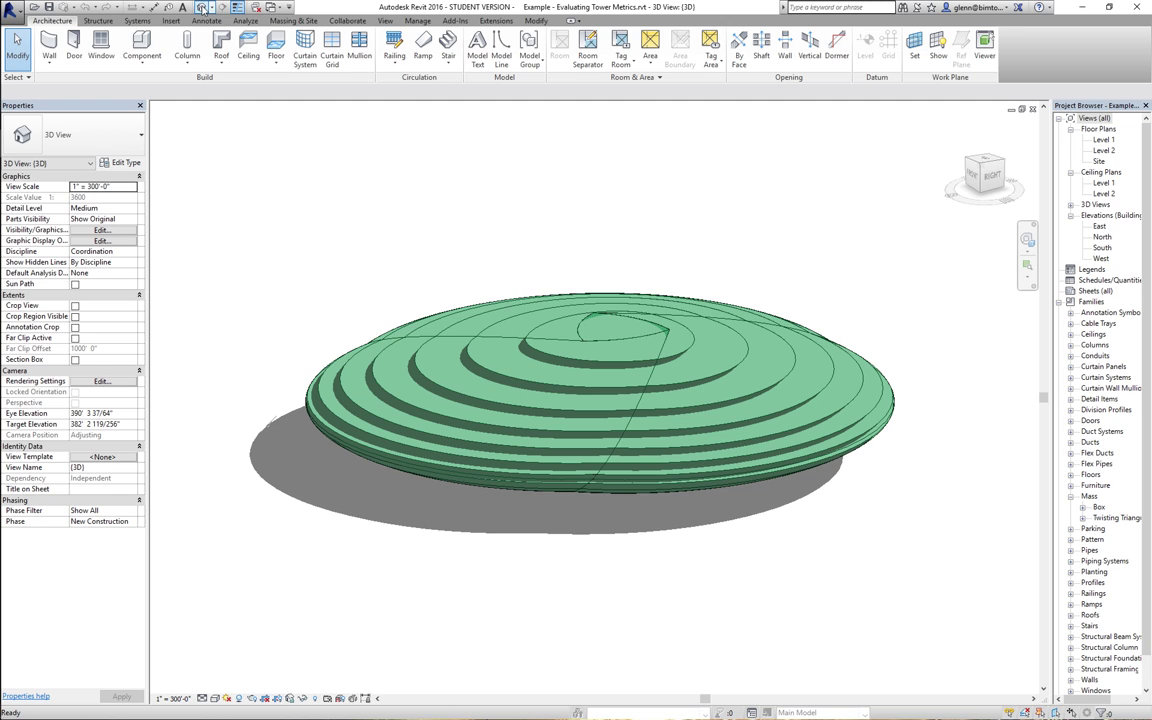
click(587, 354)
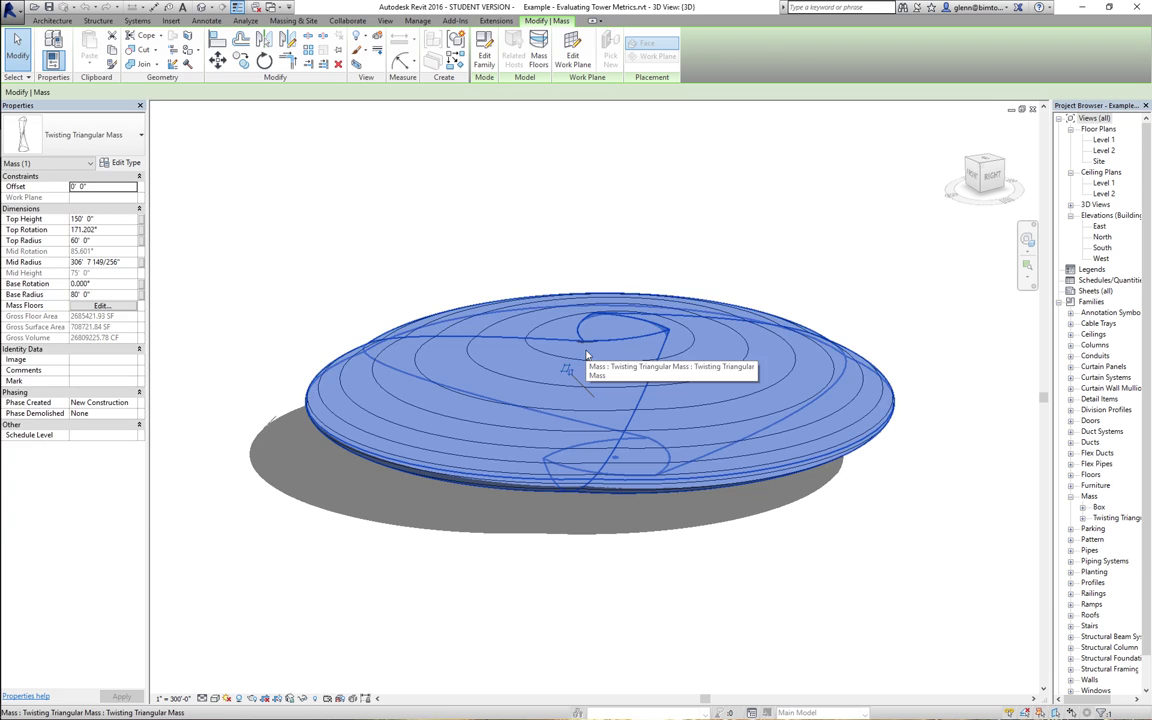
click(109, 219)
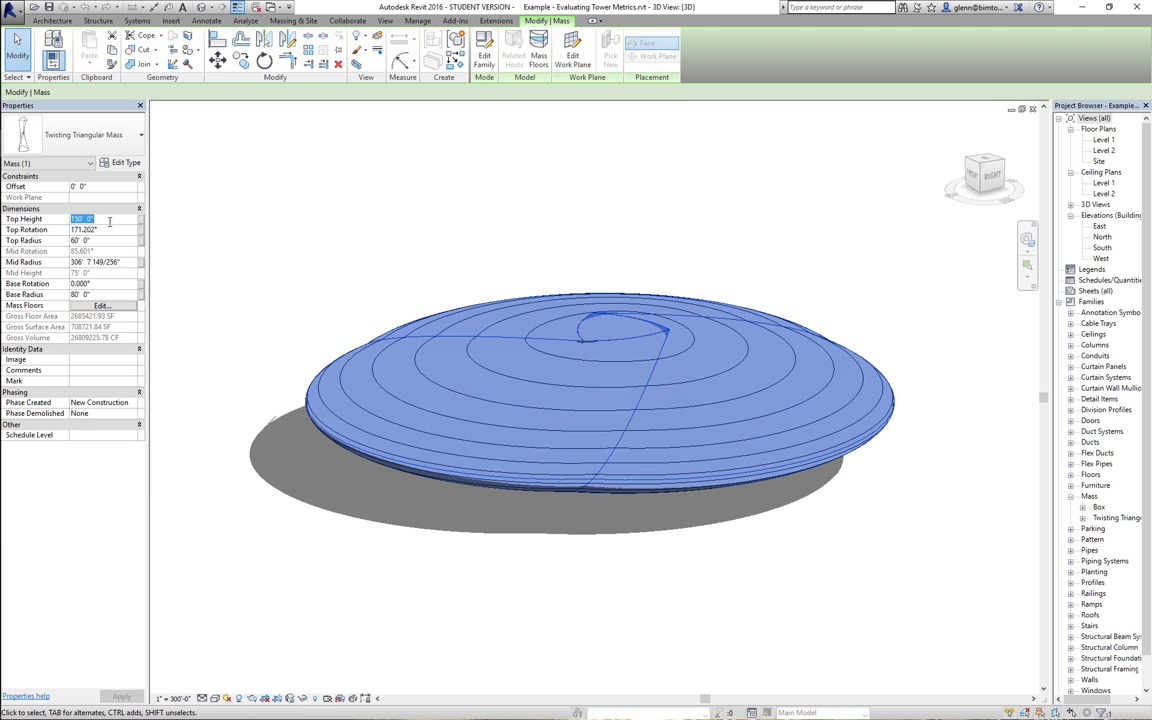
text(400)
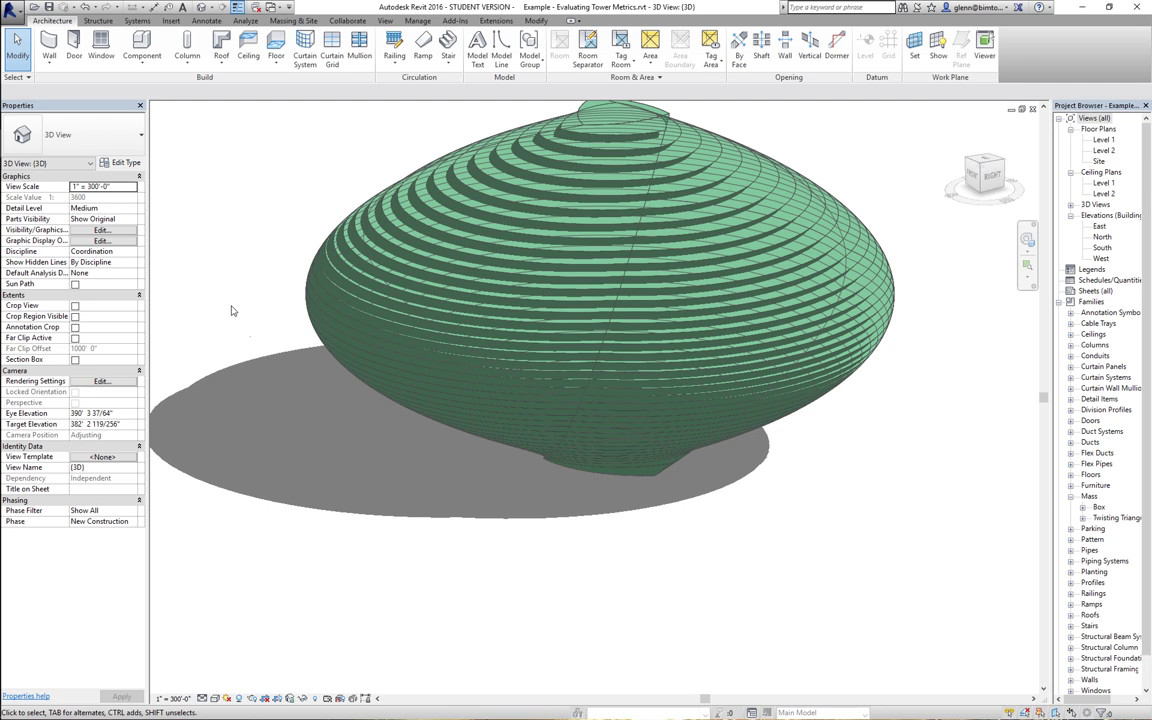
- Set the twisting triangular mass's Mid Radius to 80 feet
click(512, 336)
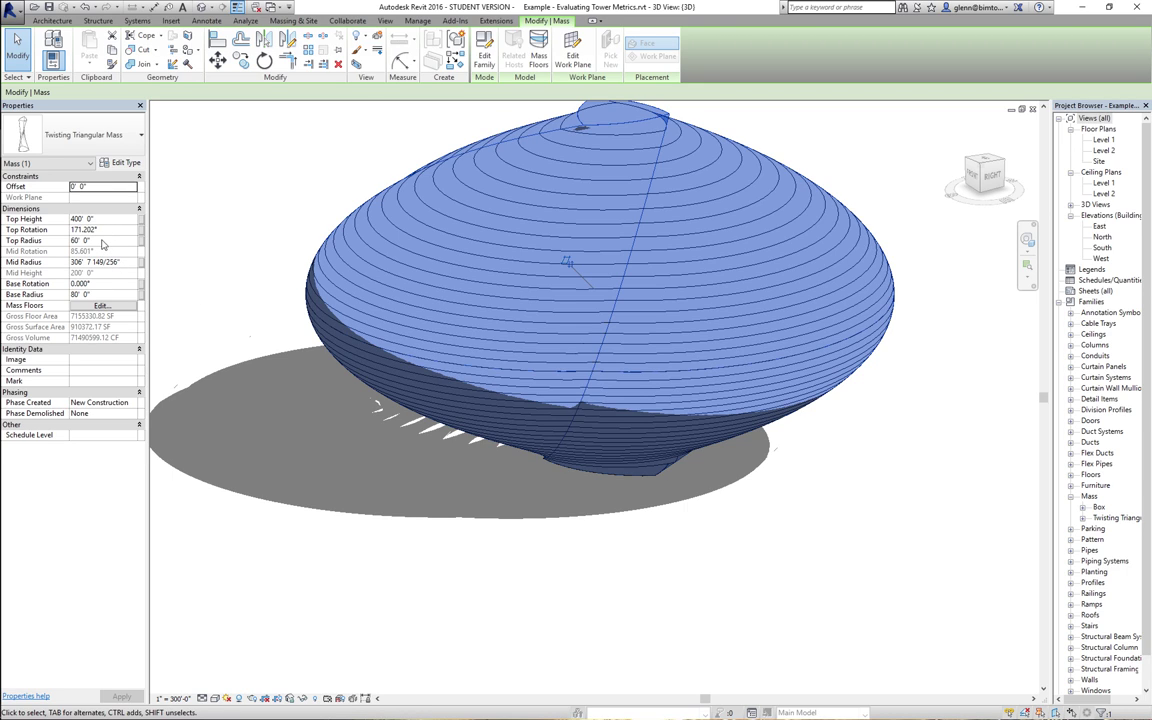
click(128, 263)
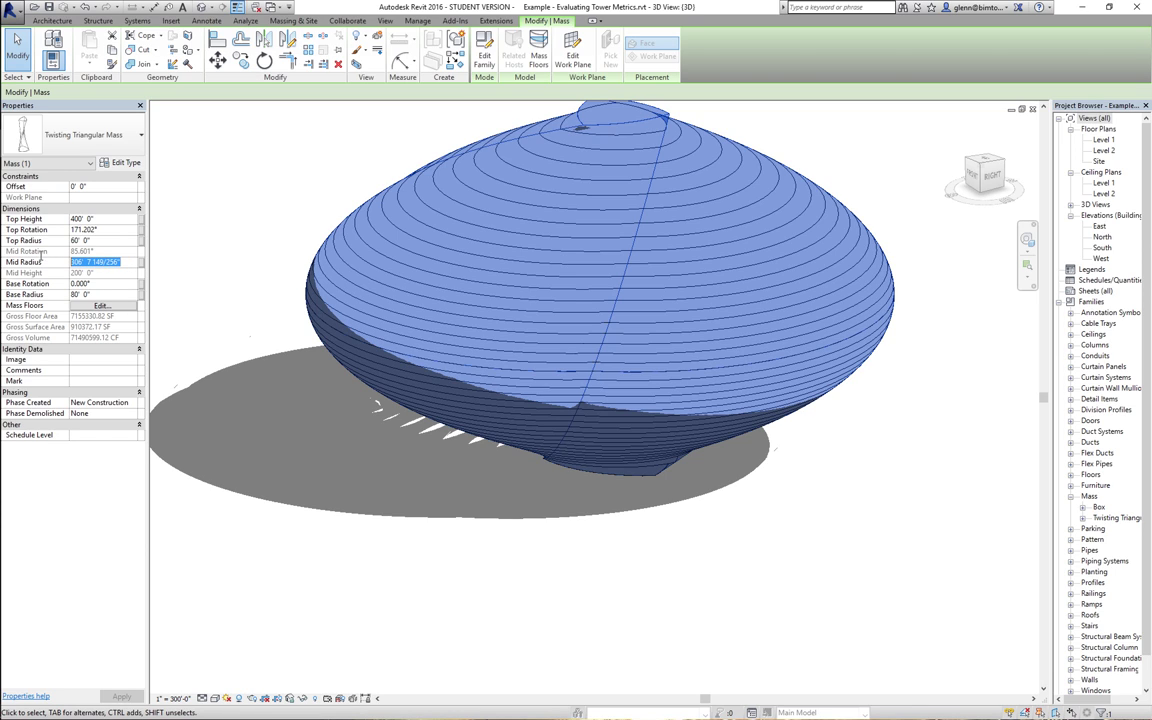
text(80)
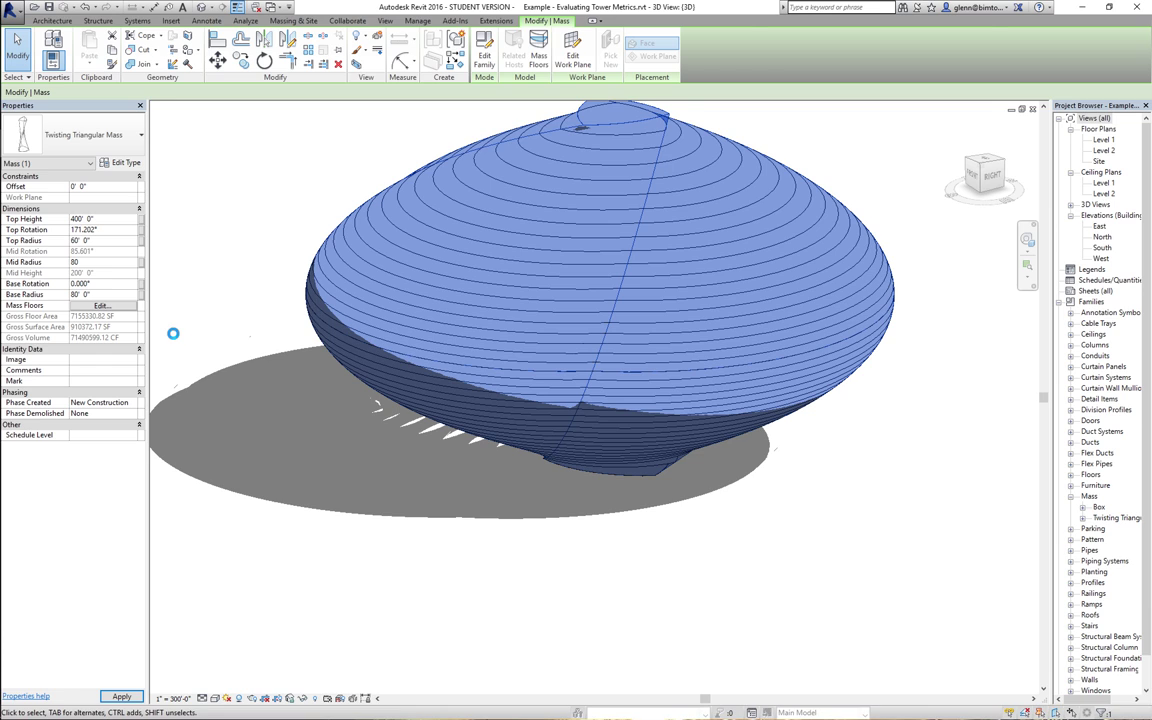
key(ctrl+z)
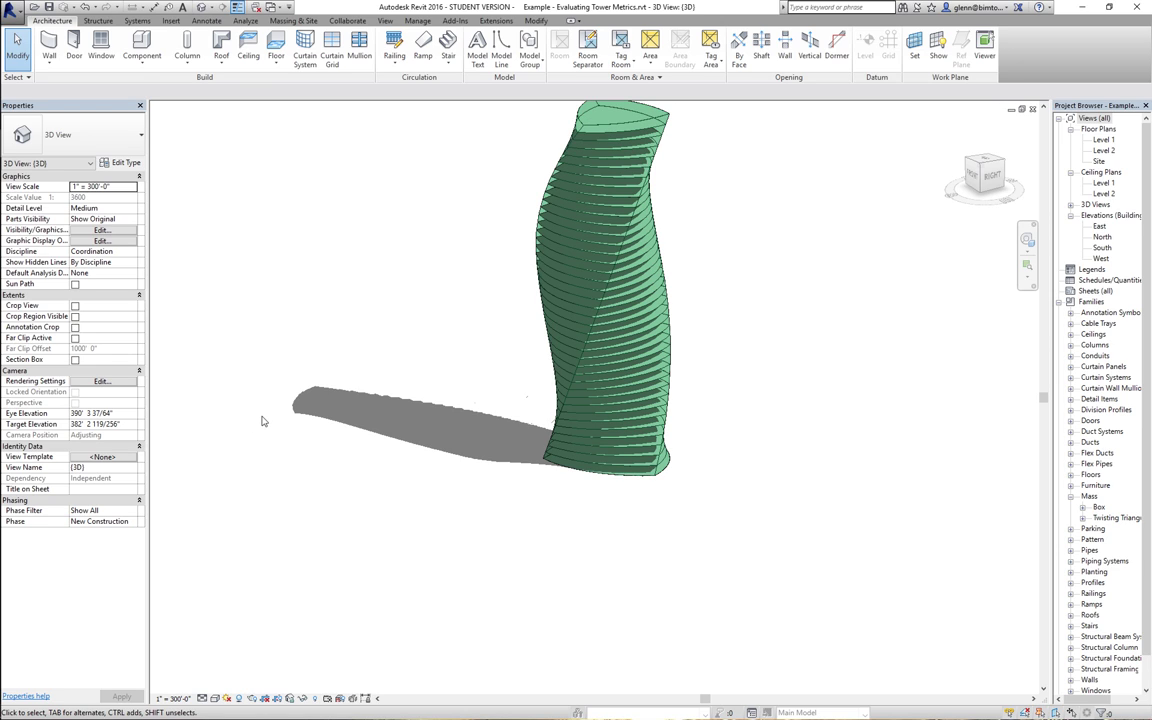
- Inspect the properties of the whole tower mass and of its Level 2 and Level 35 mass floors
click(645, 258)
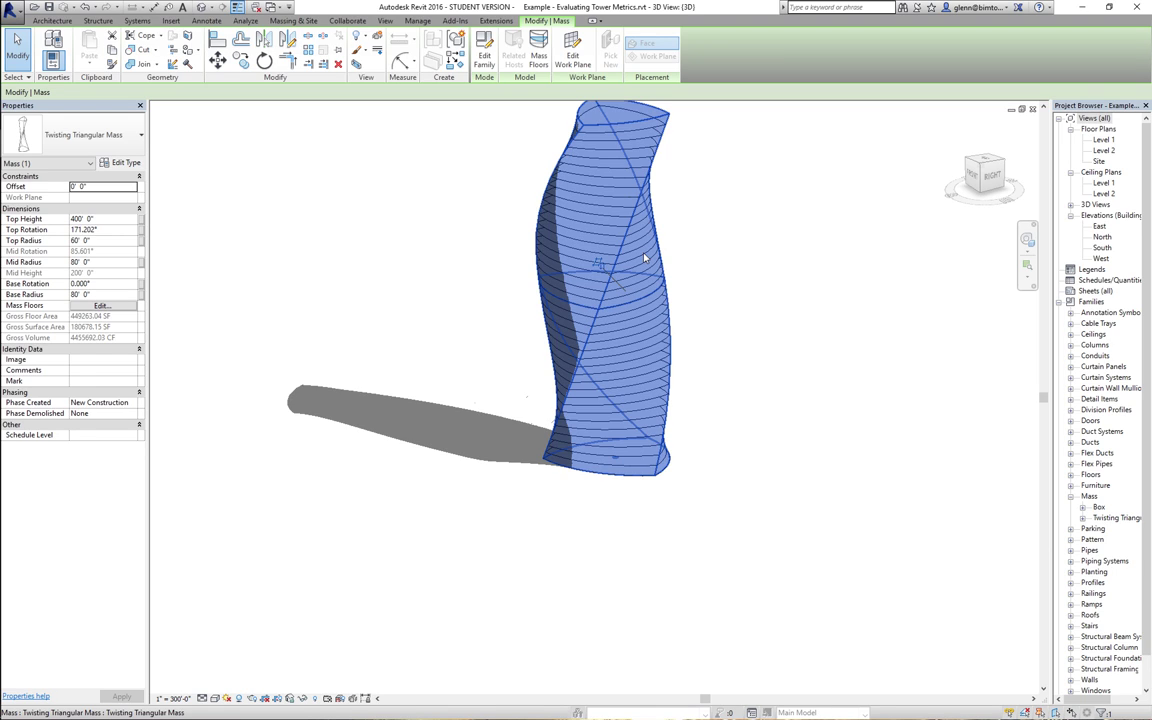
click(618, 505)
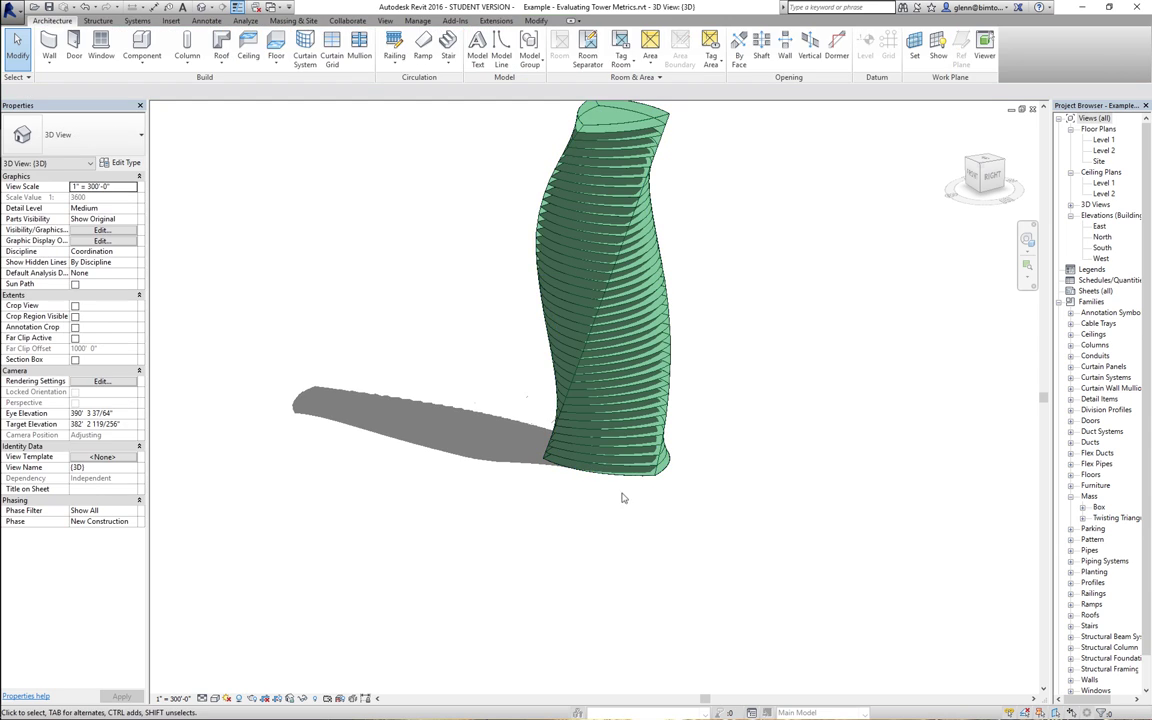
key(Tab)
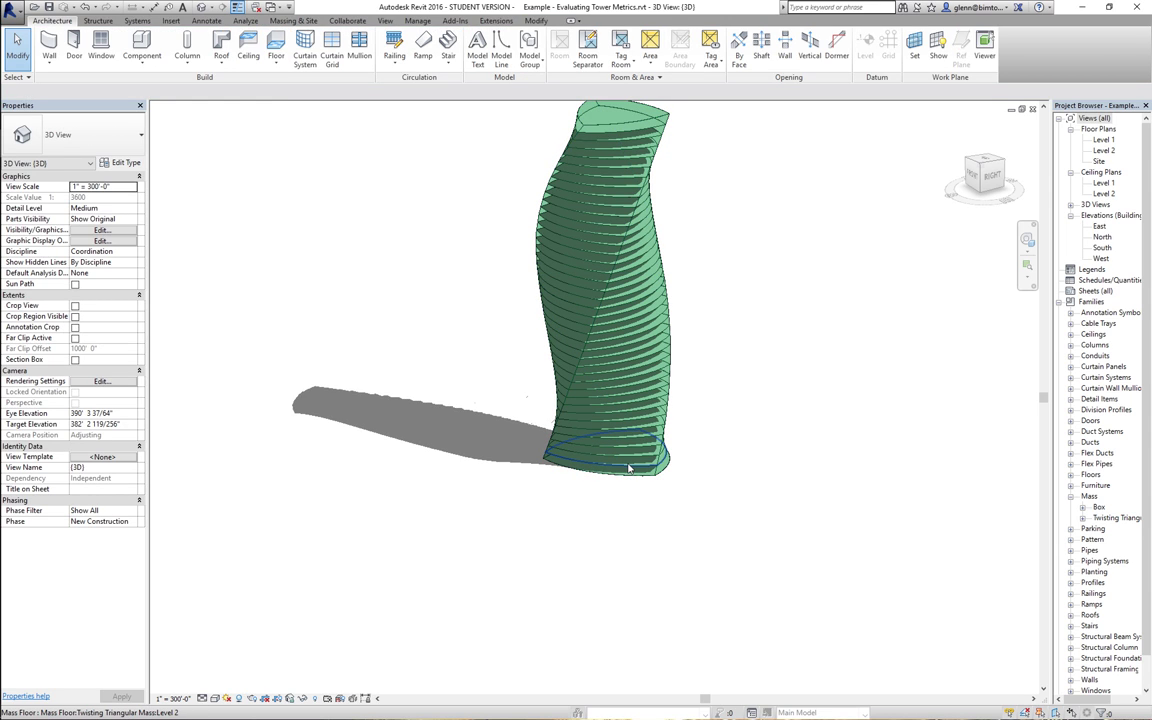
click(628, 467)
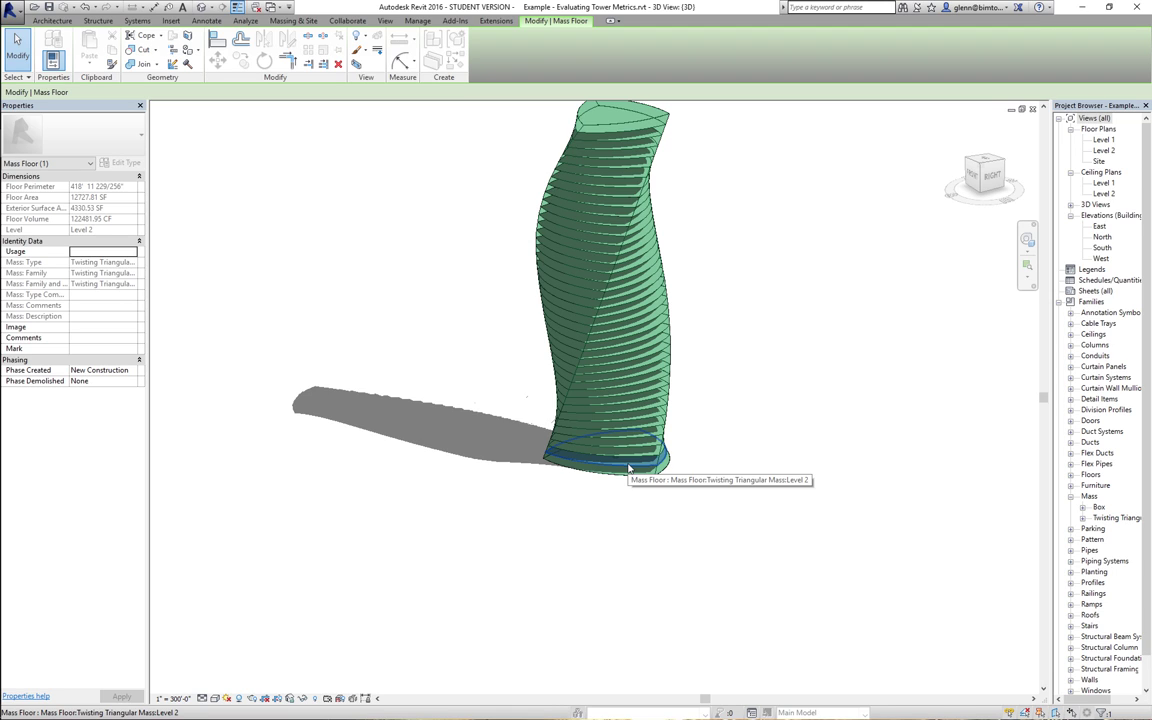
click(628, 187)
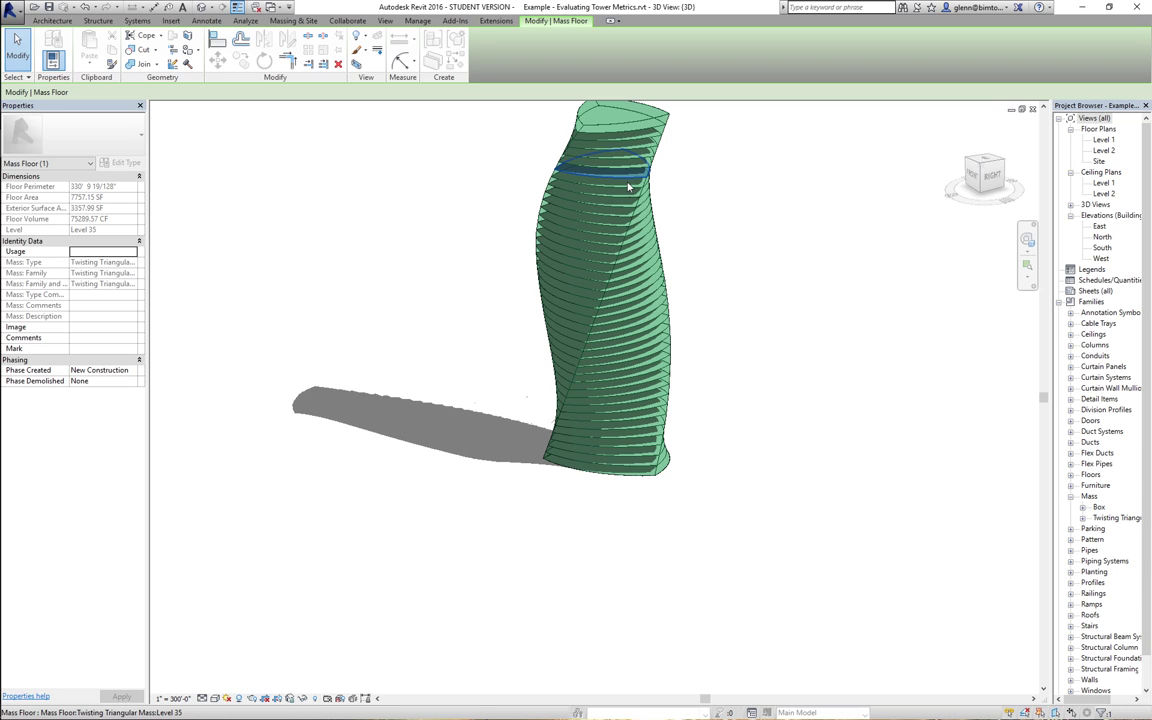
click(436, 254)
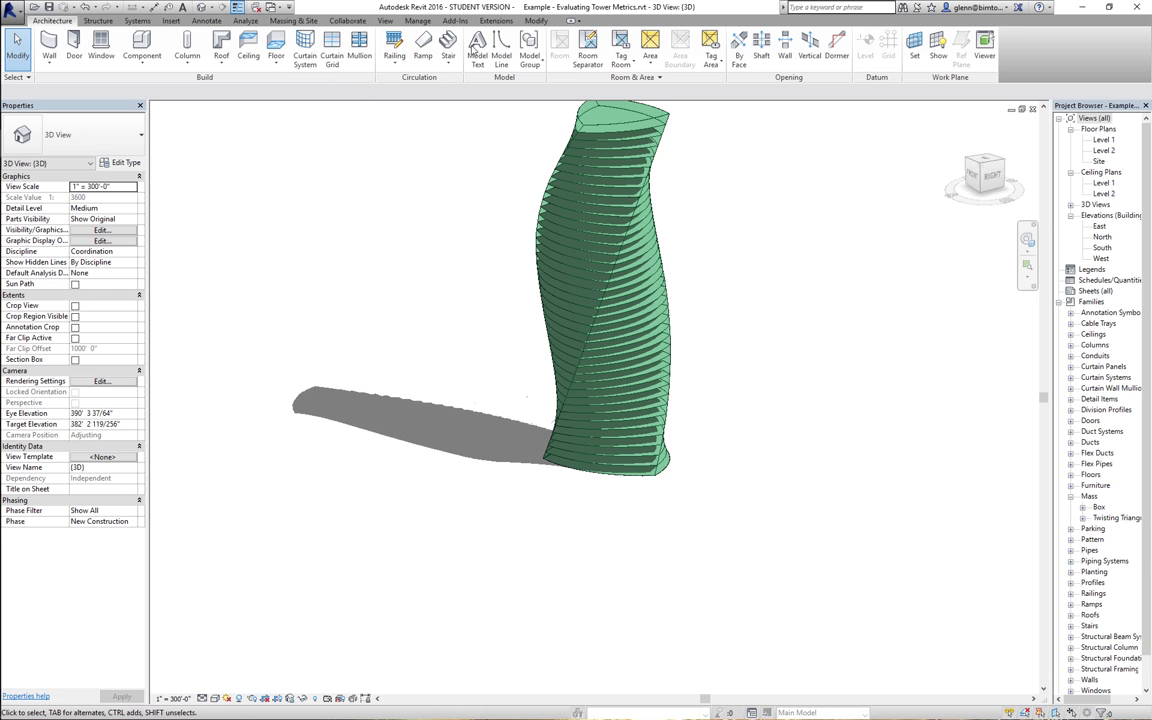
- Start an in-place mass with the name Mass 1
click(292, 21)
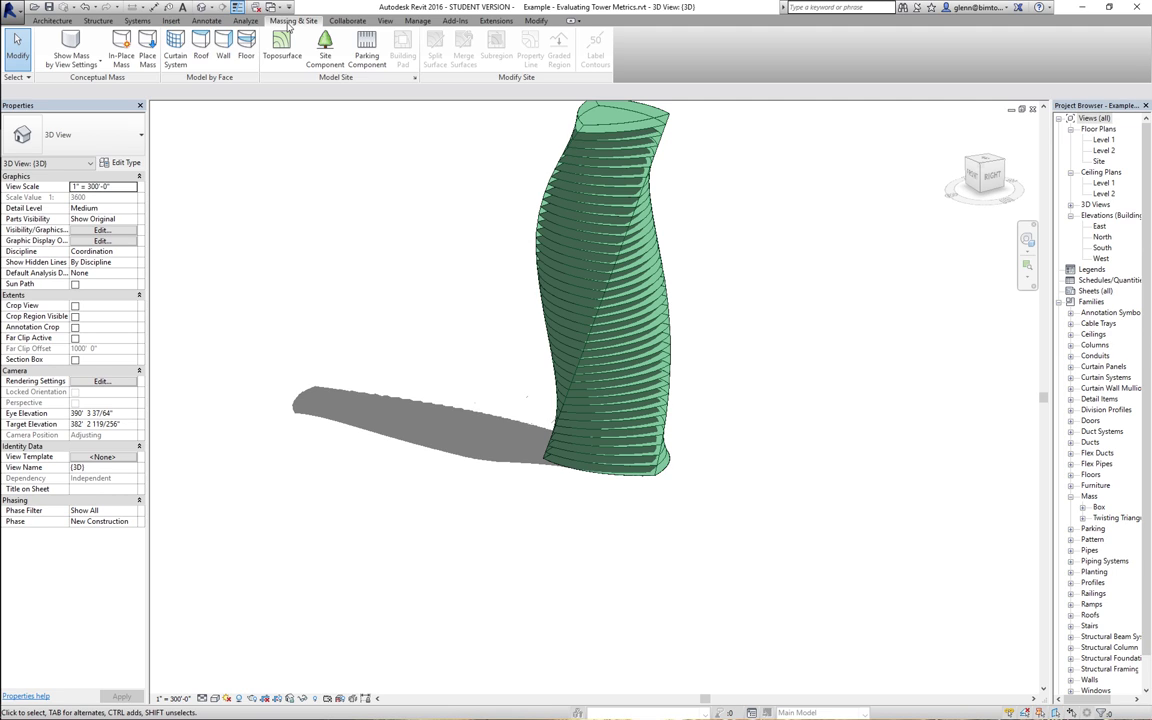
click(120, 63)
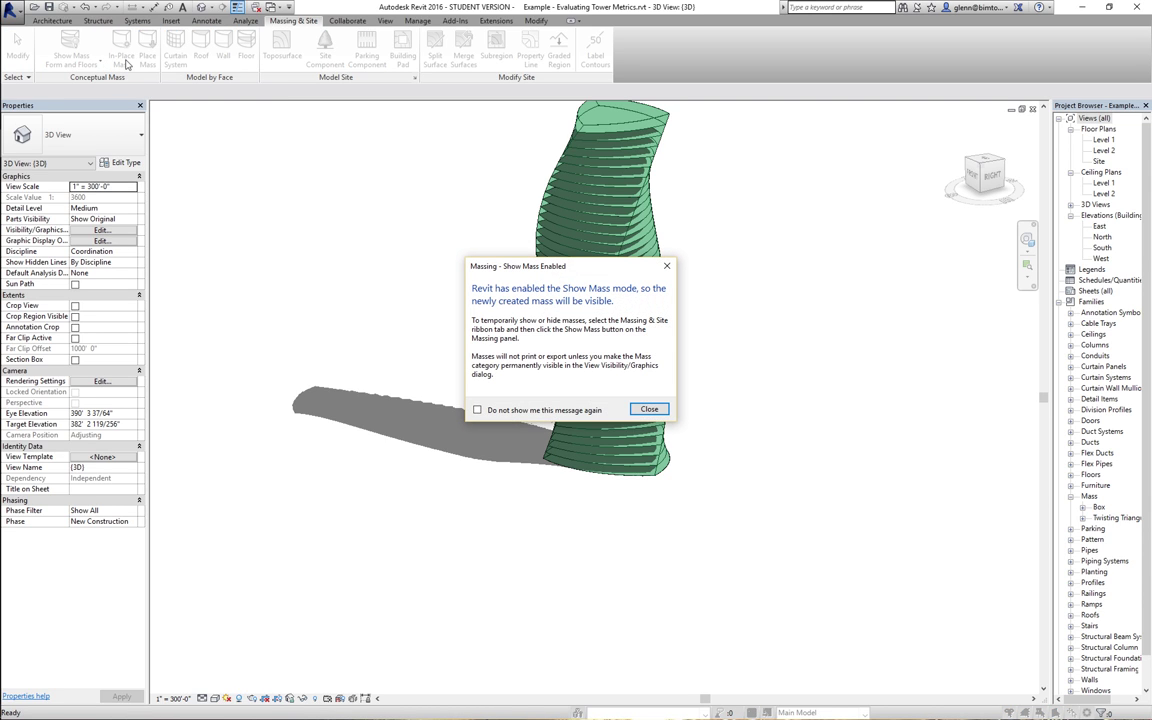
click(650, 409)
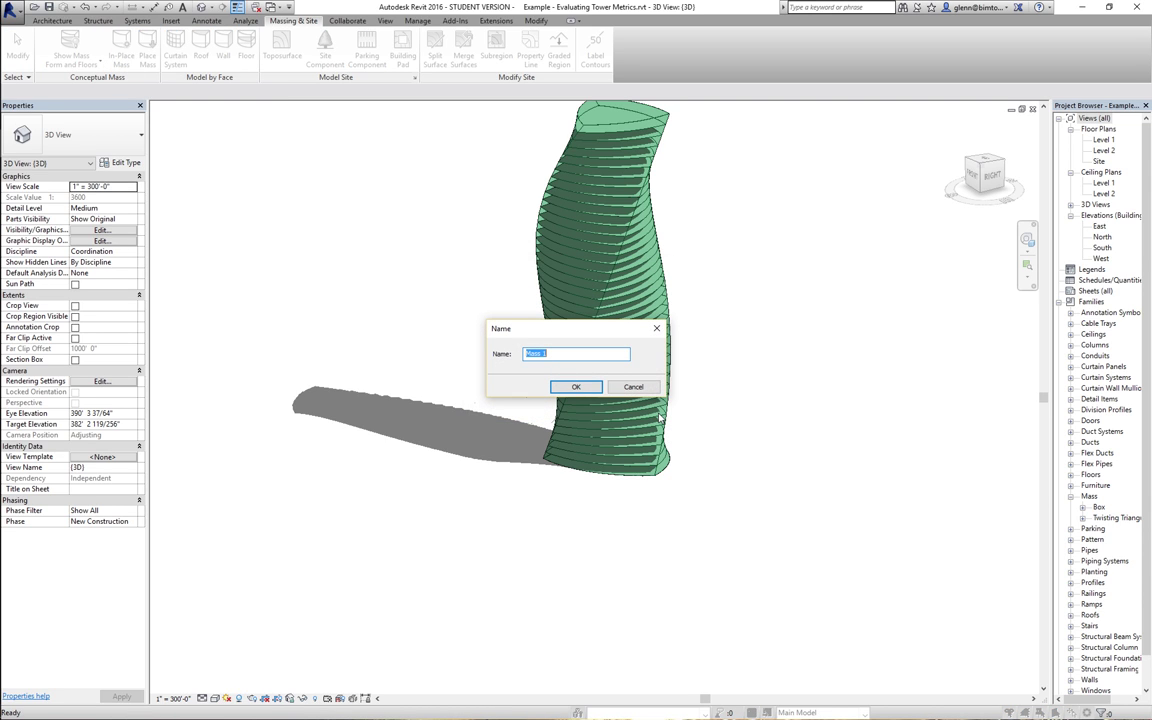
click(586, 388)
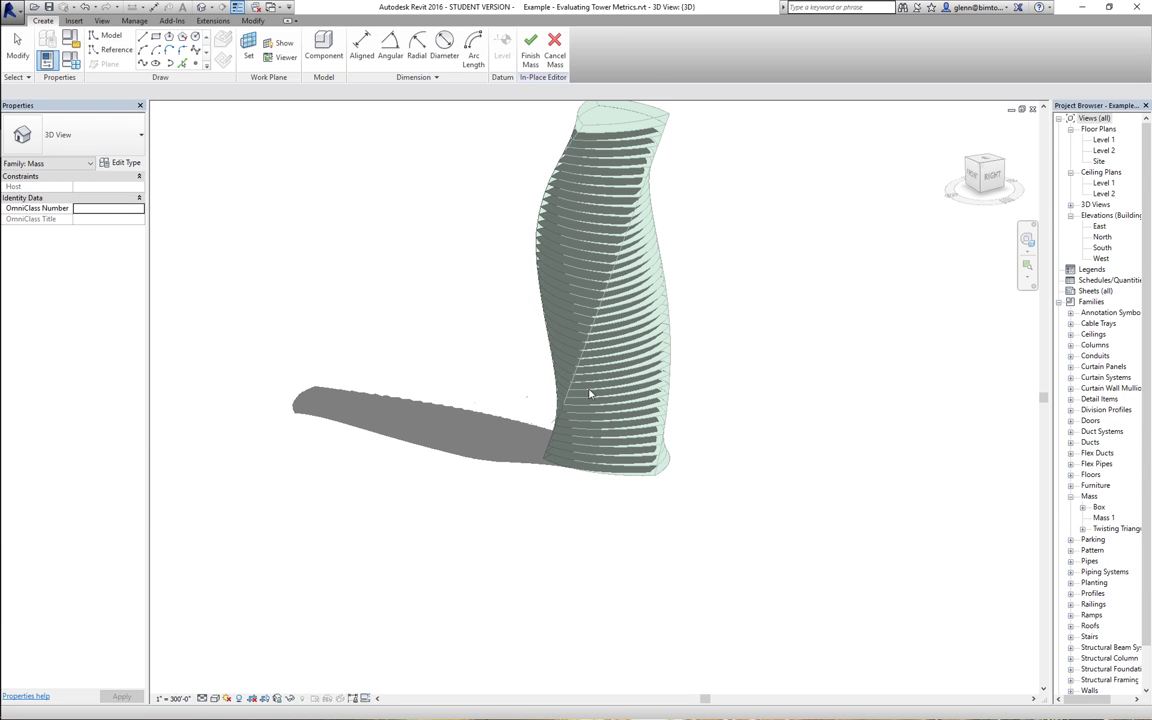
- Sketch a rectangle with model lines on Level 1 on the open ground beside the twisting tower
click(156, 36)
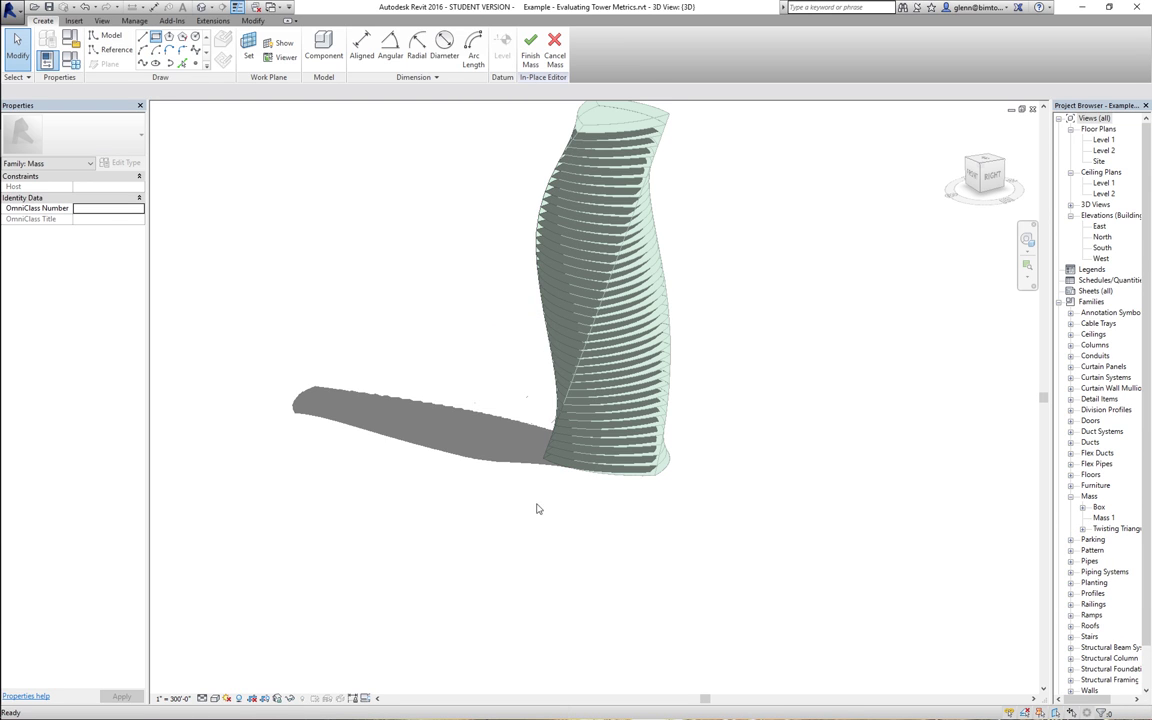
click(701, 557)
click(818, 507)
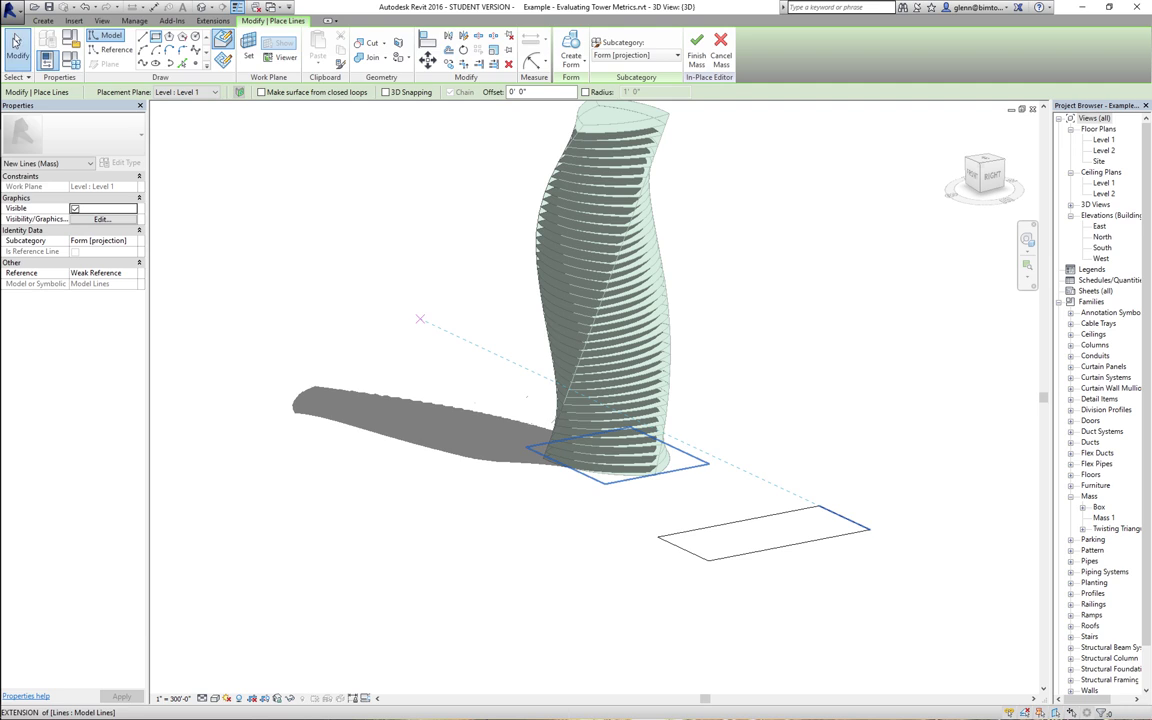
click(18, 46)
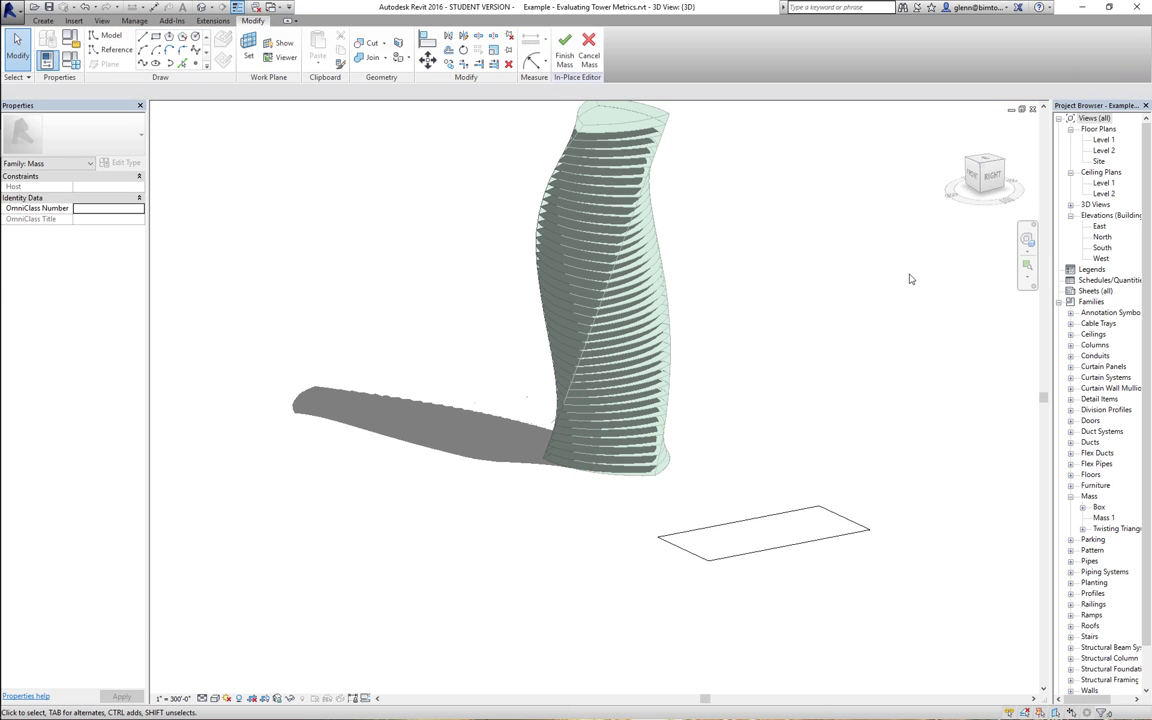
- In top view, sketch a second rectangle on the Level 25 placement plane, crossing the first one at right angles
click(987, 168)
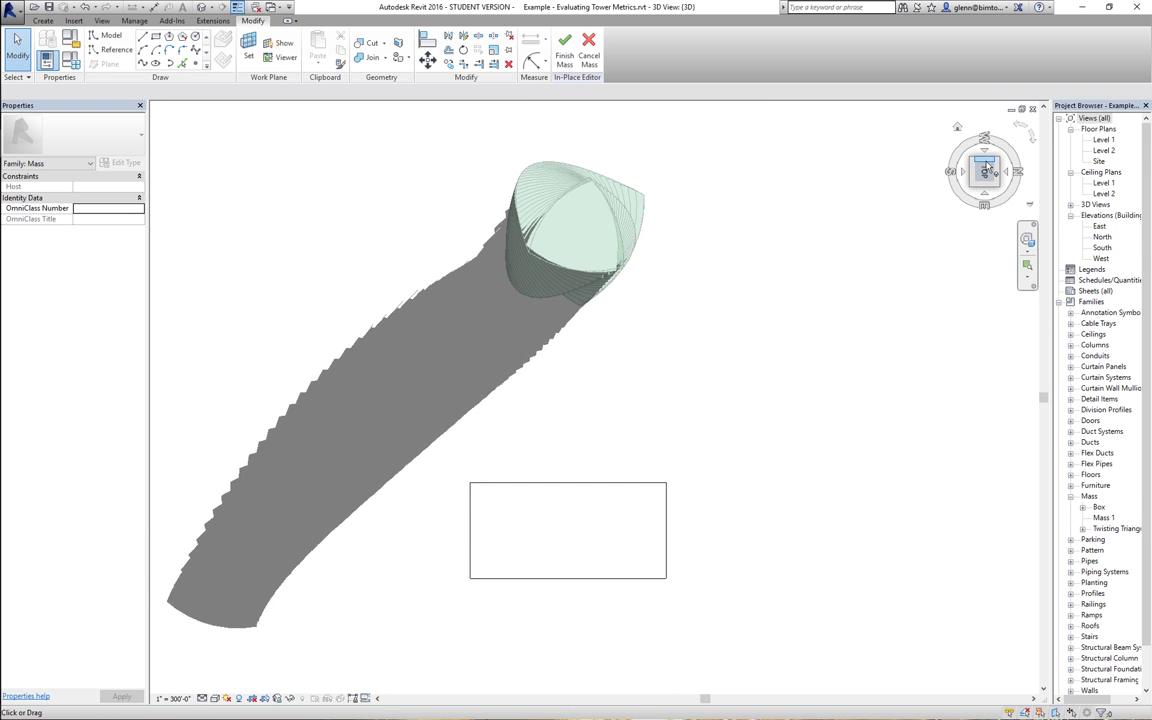
click(157, 38)
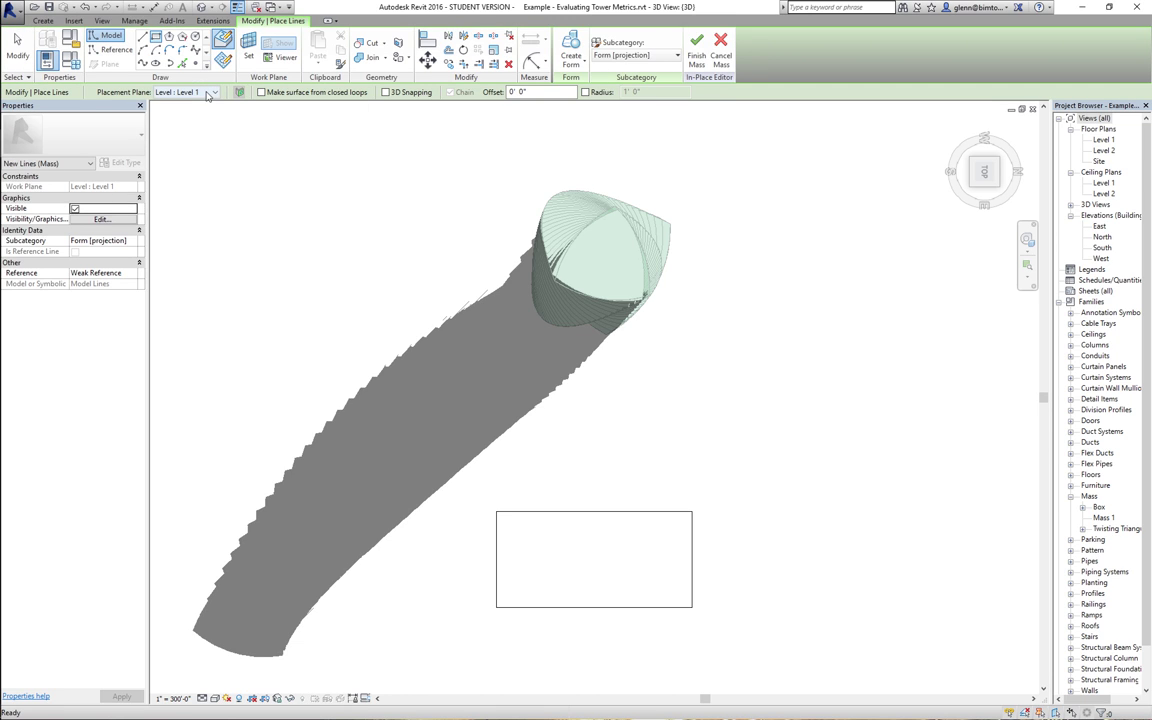
click(208, 92)
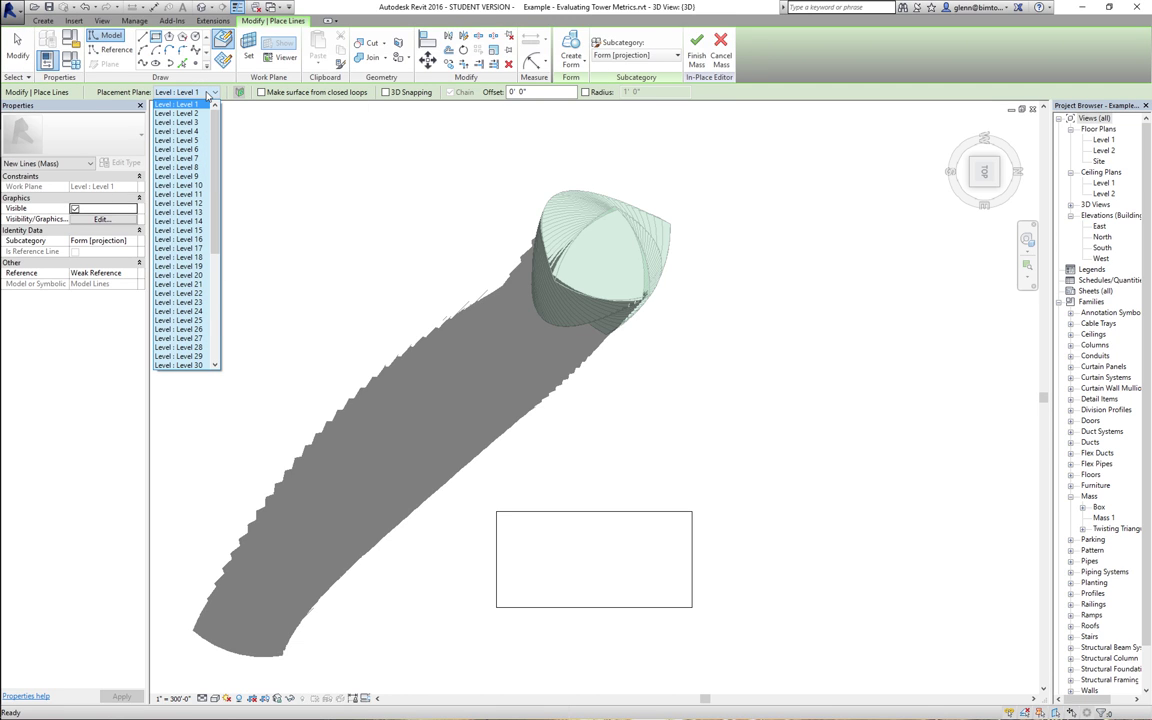
click(203, 320)
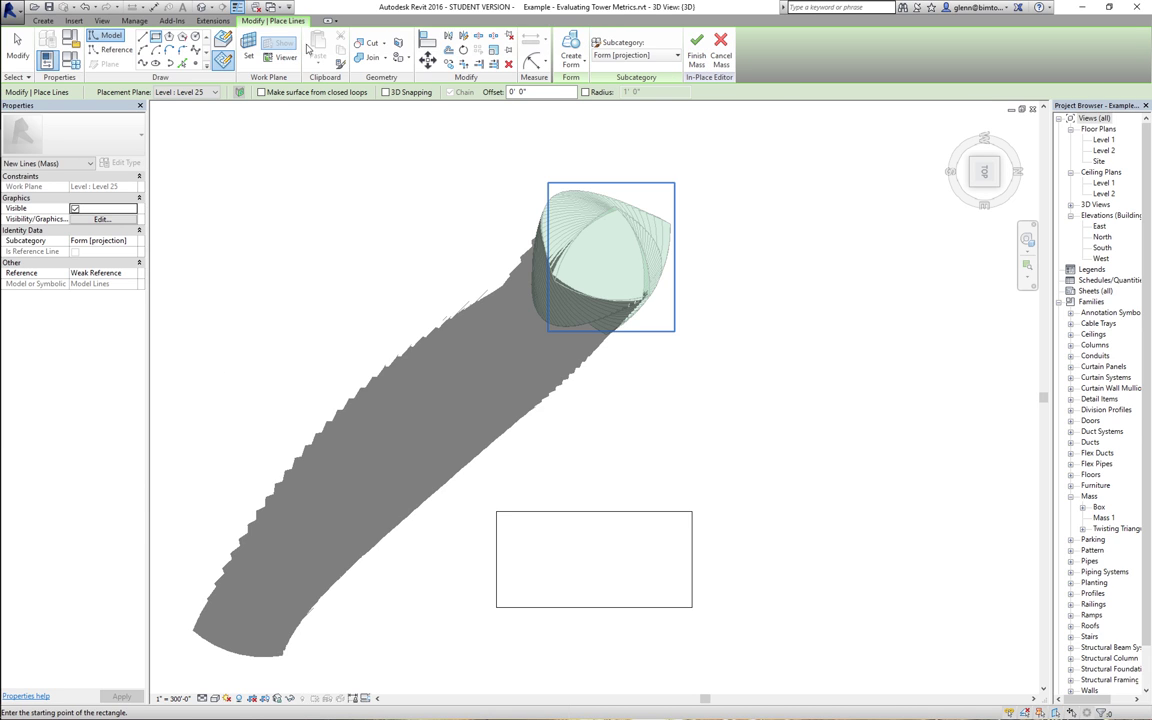
click(546, 456)
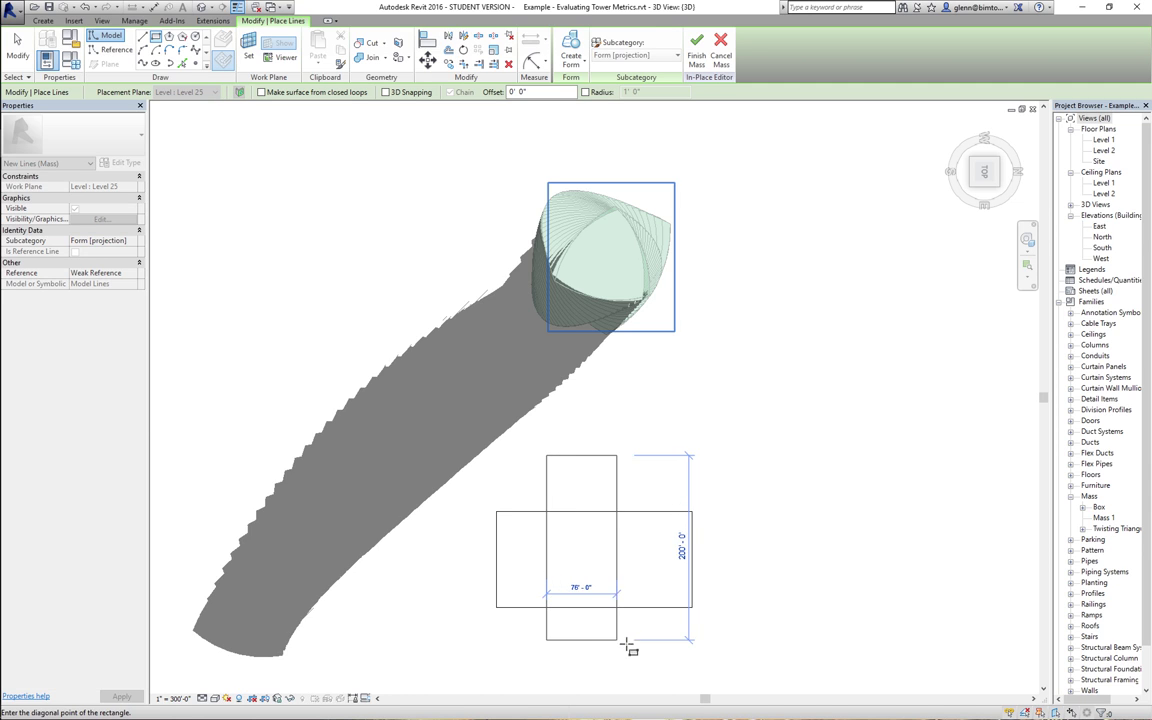
click(650, 651)
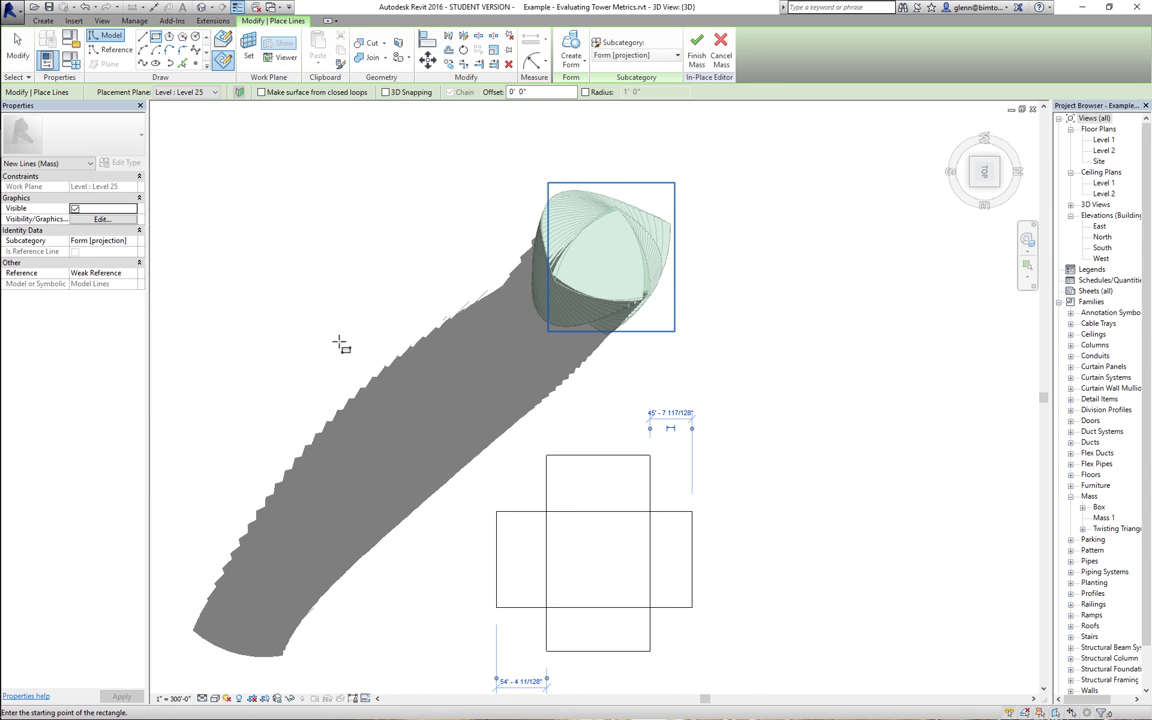
click(18, 48)
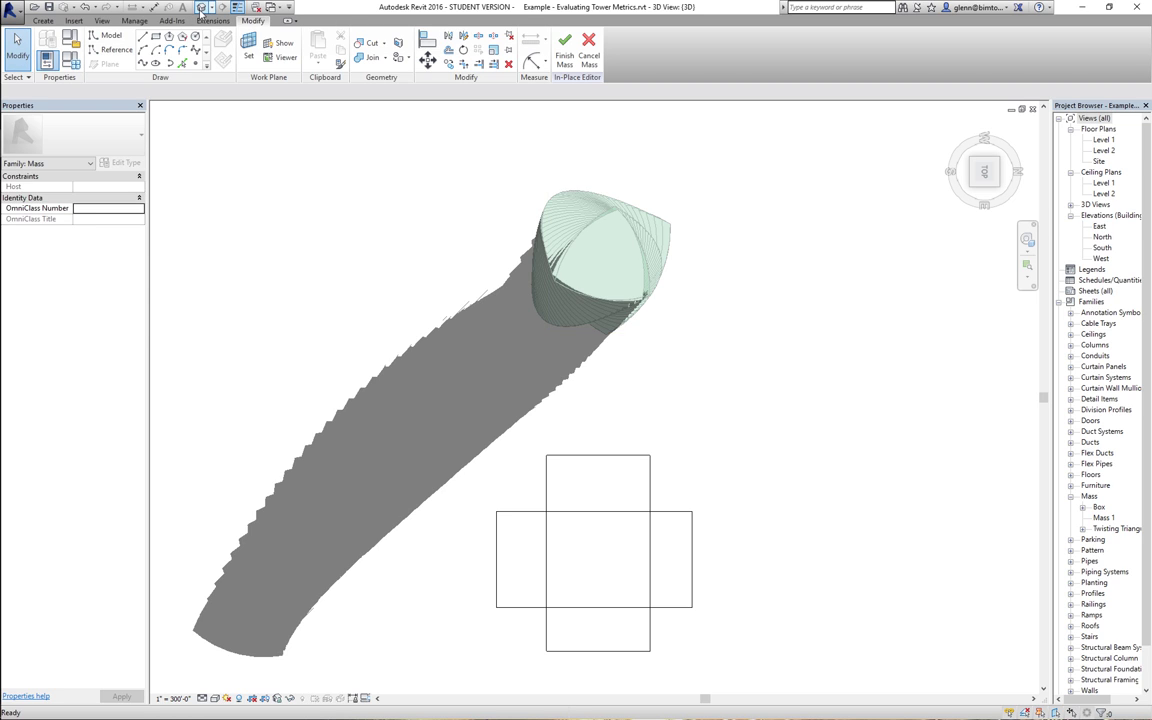
- Create a solid form between the Level 1 and Level 25 rectangles
click(999, 189)
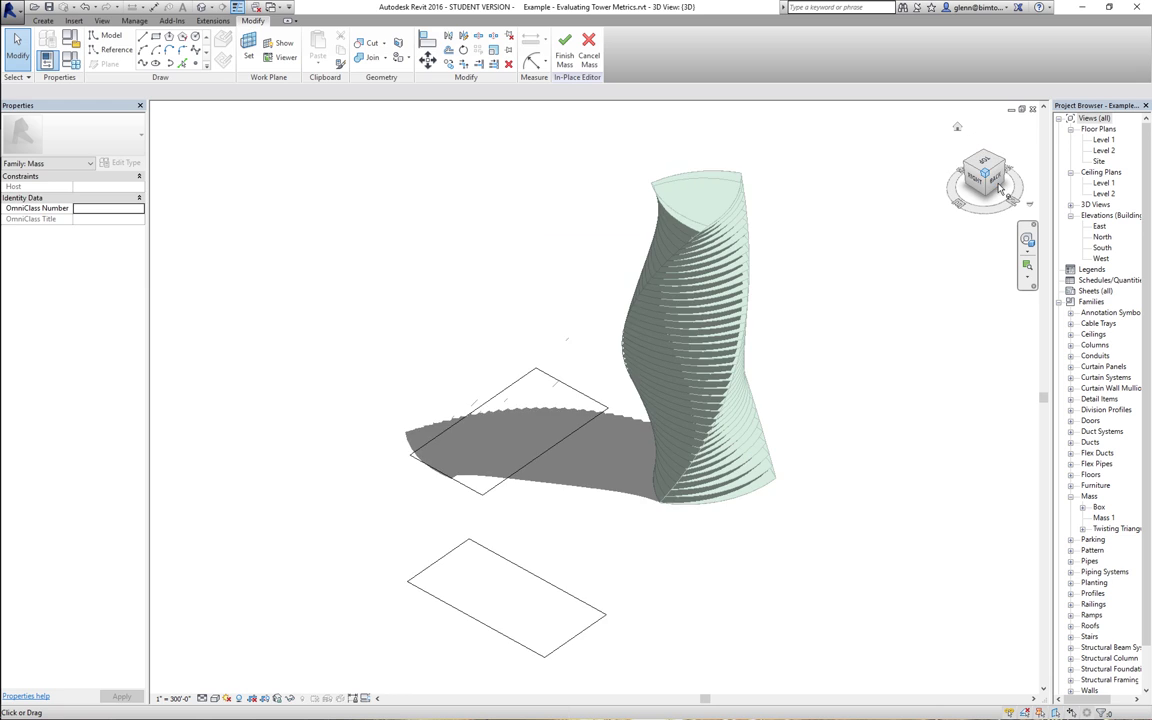
click(440, 421)
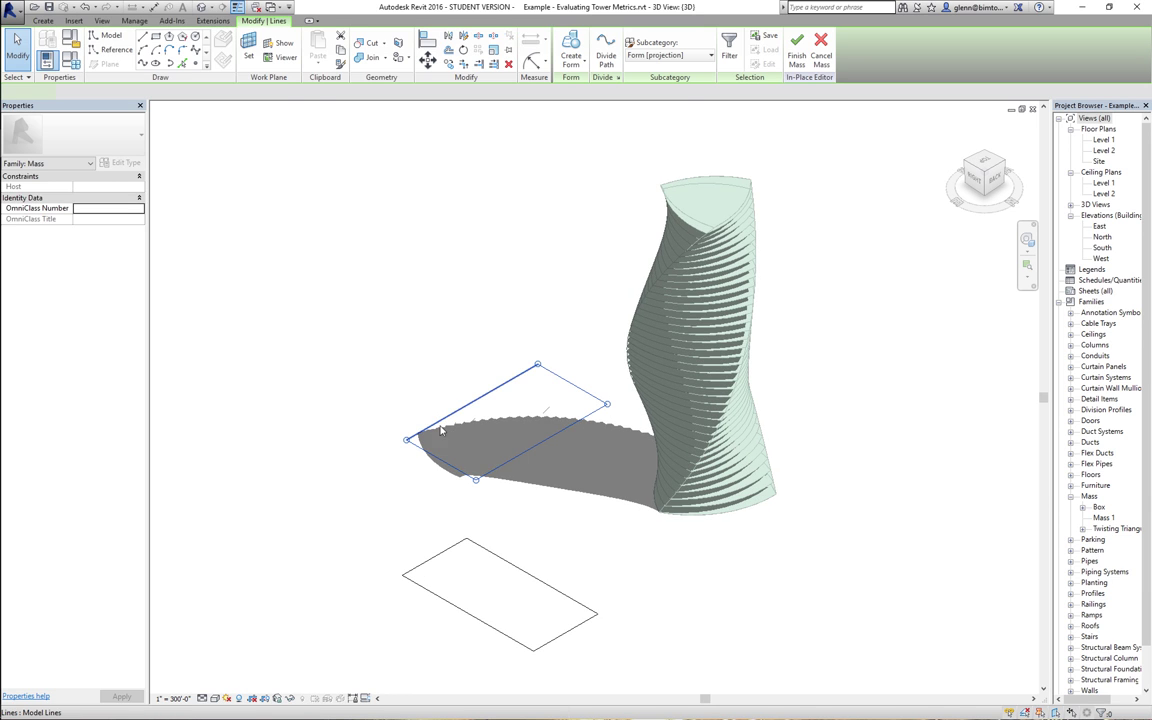
click(427, 588)
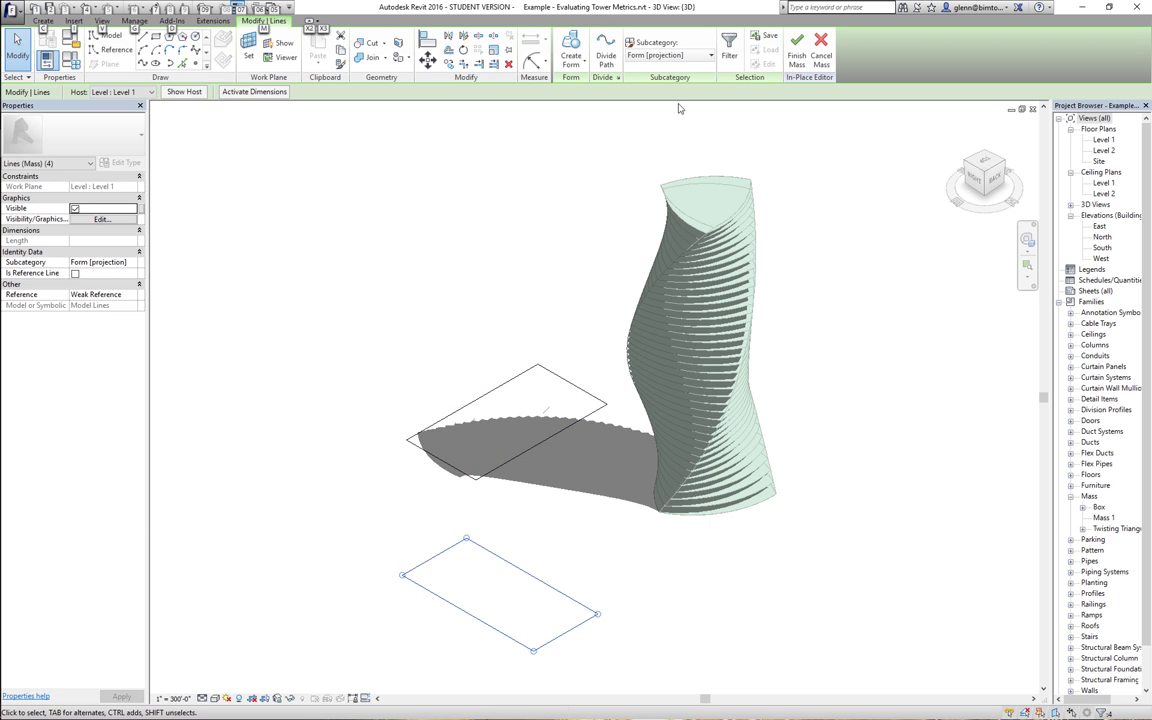
ctrl+click(525, 374)
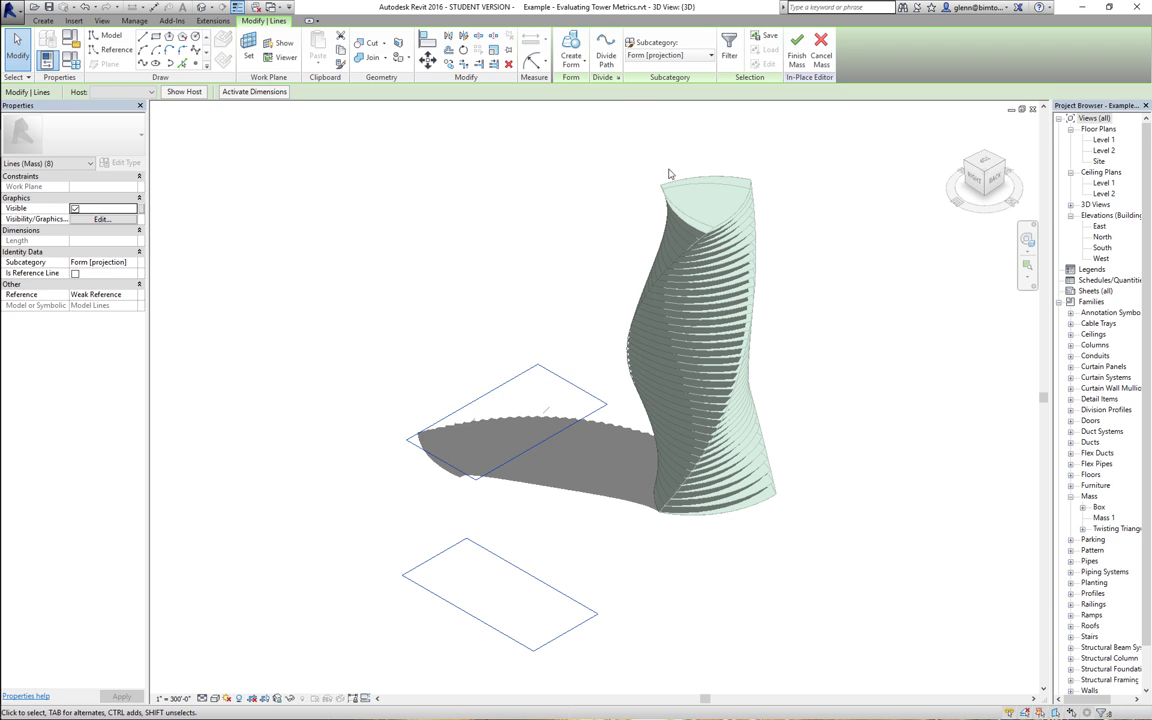
click(582, 68)
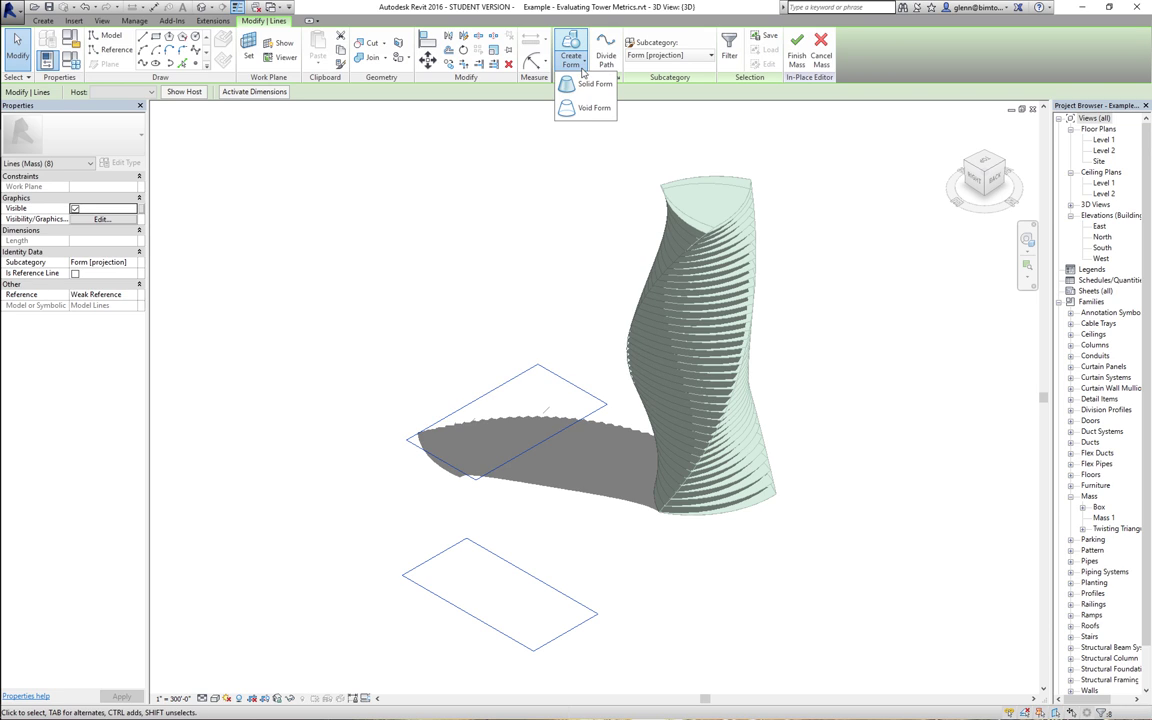
click(578, 86)
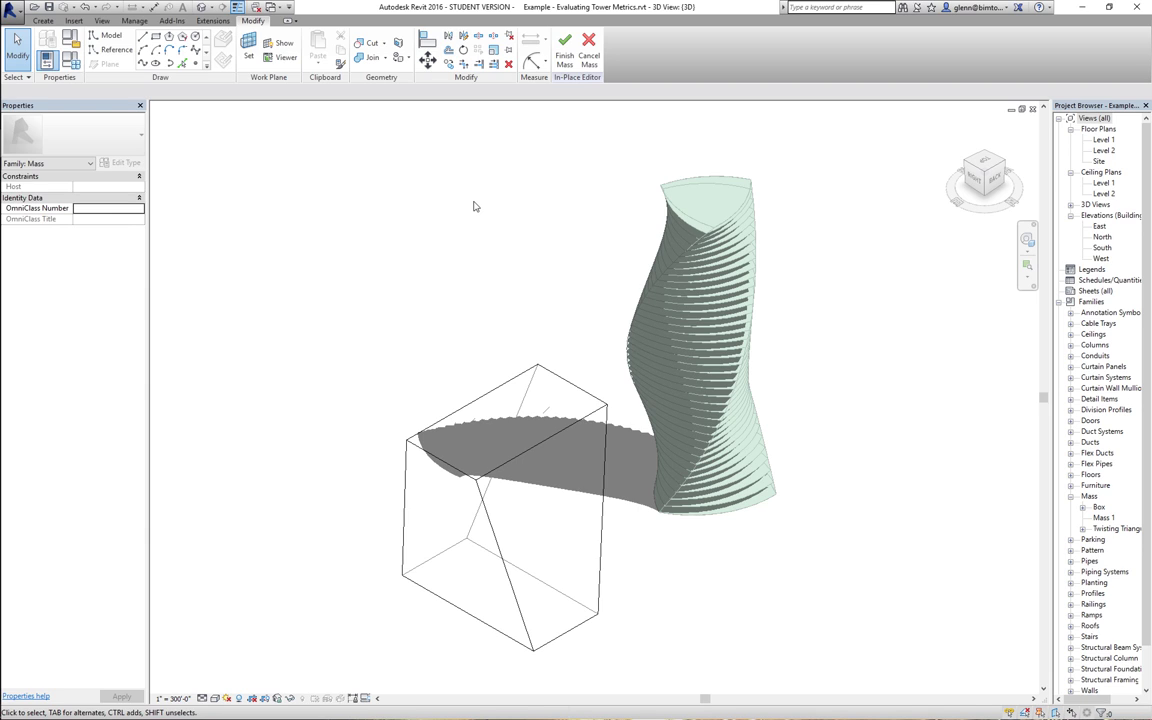
- Open the height dimension of the new form's top face for editing, leave it unchanged and deselect the face
click(505, 404)
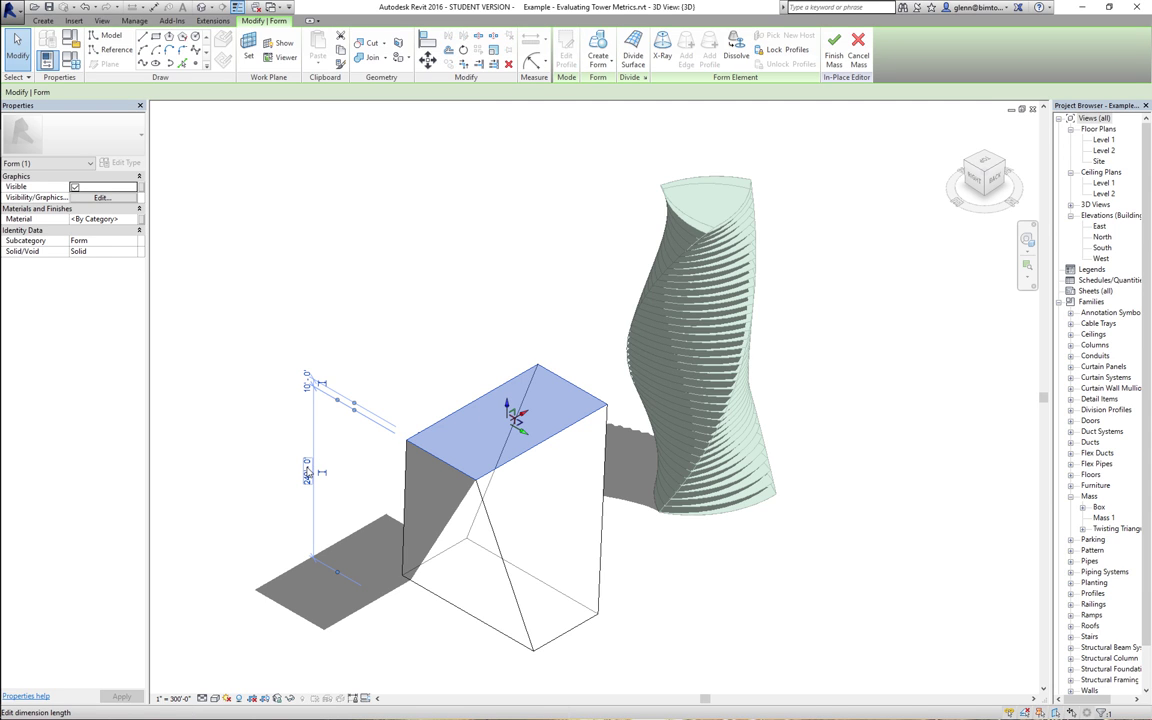
click(307, 470)
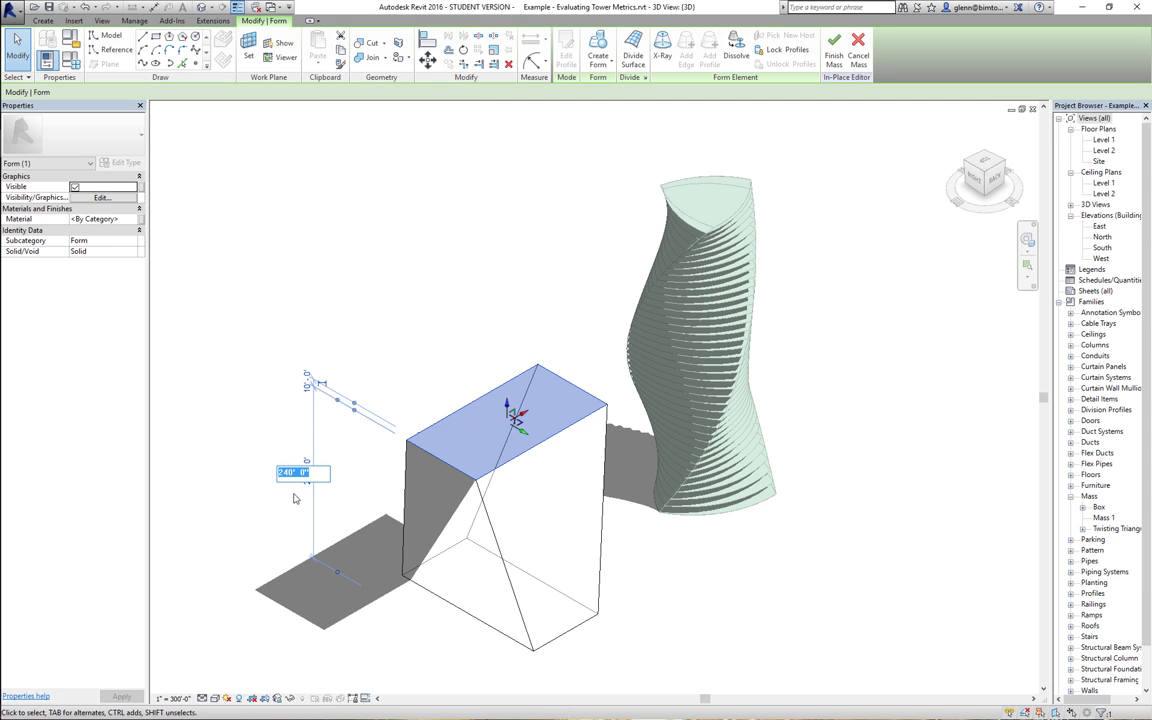
key(Escape)
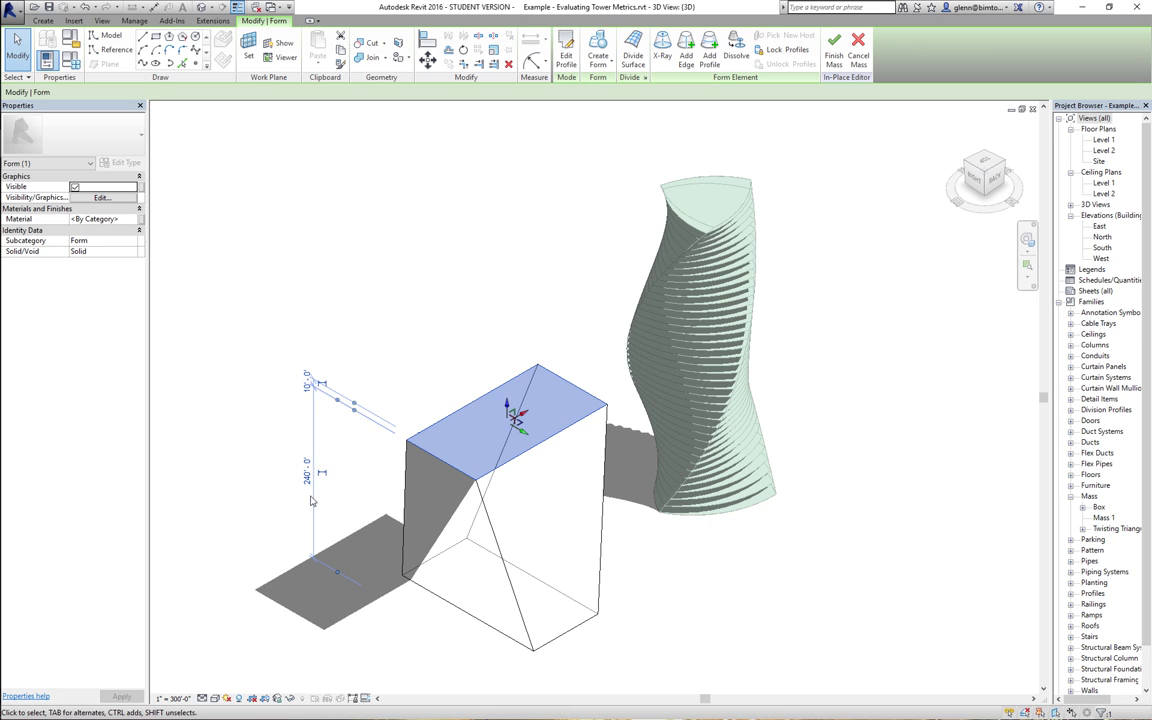
click(311, 498)
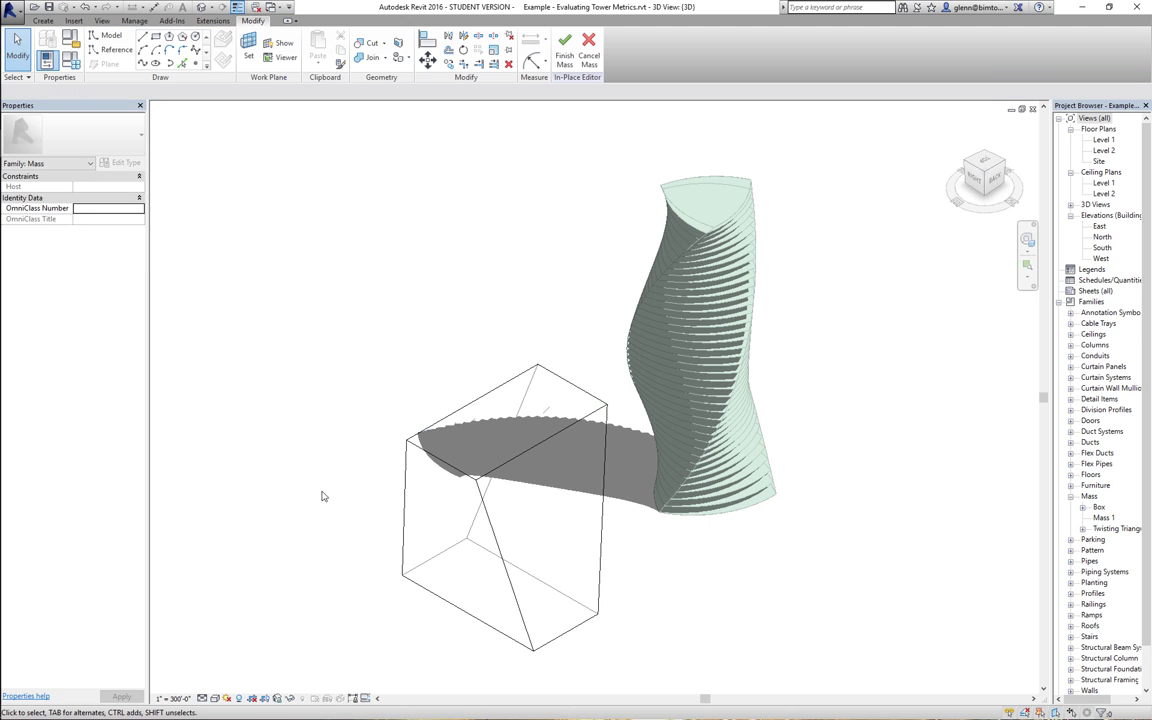
- Make the form's temporary height dimension permanent, look at its parameter label options, and delete the dimension
click(473, 416)
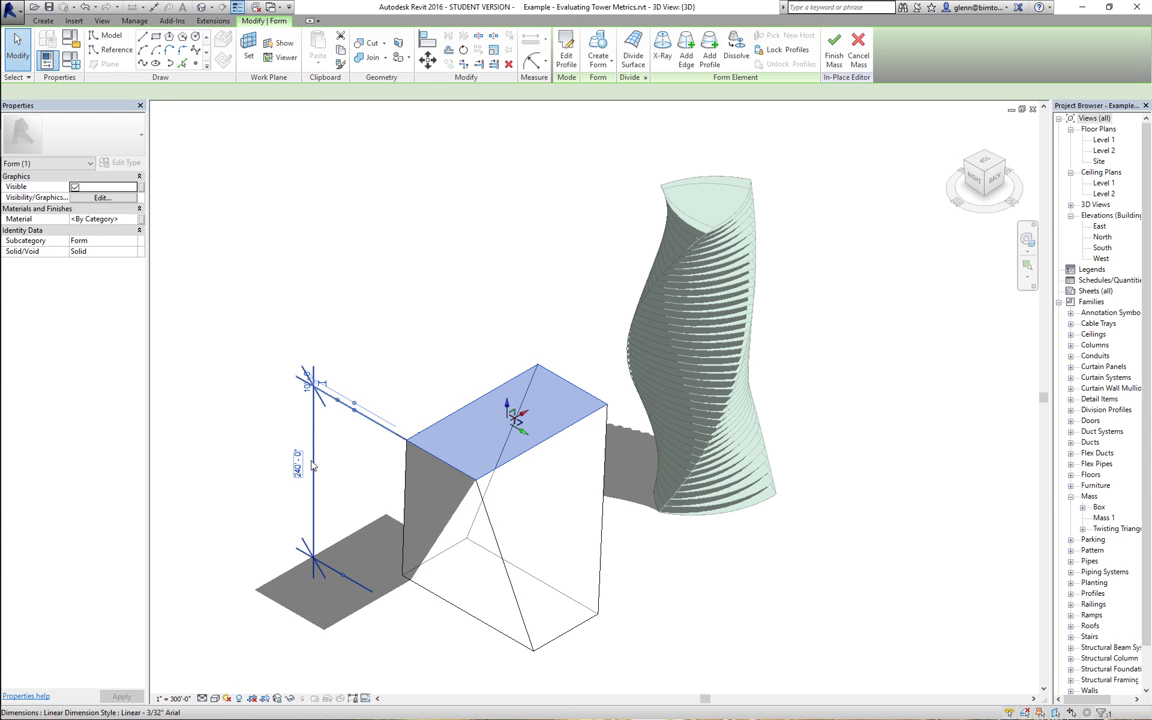
click(312, 465)
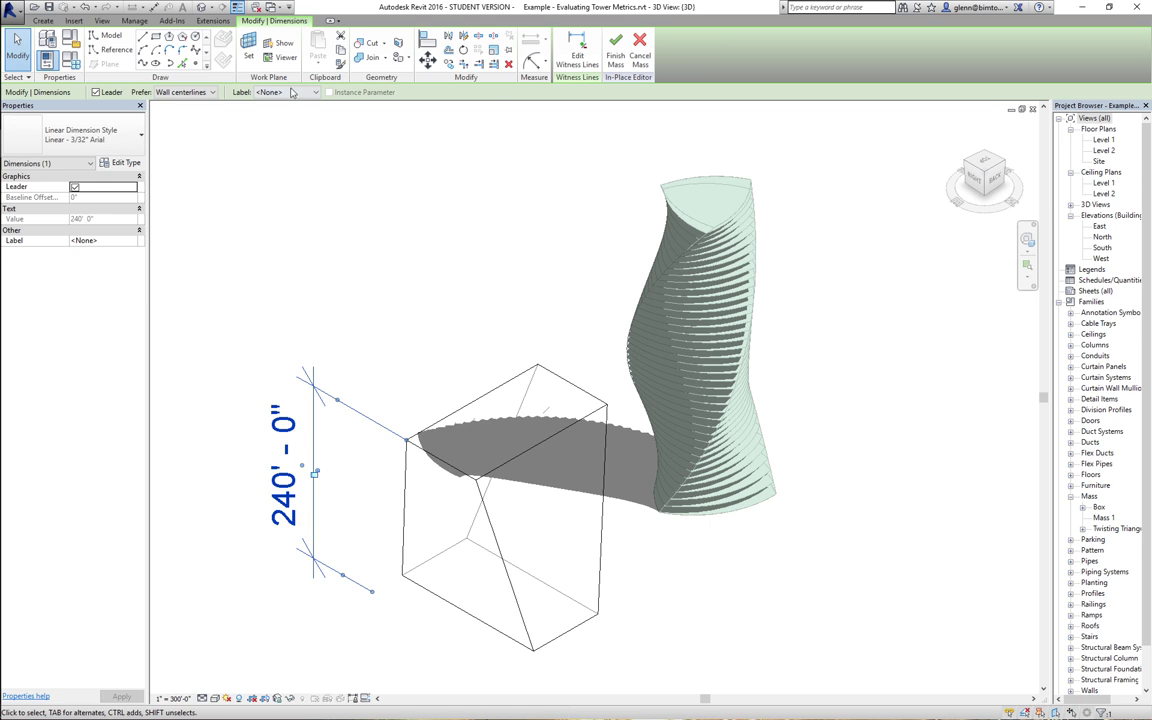
click(287, 92)
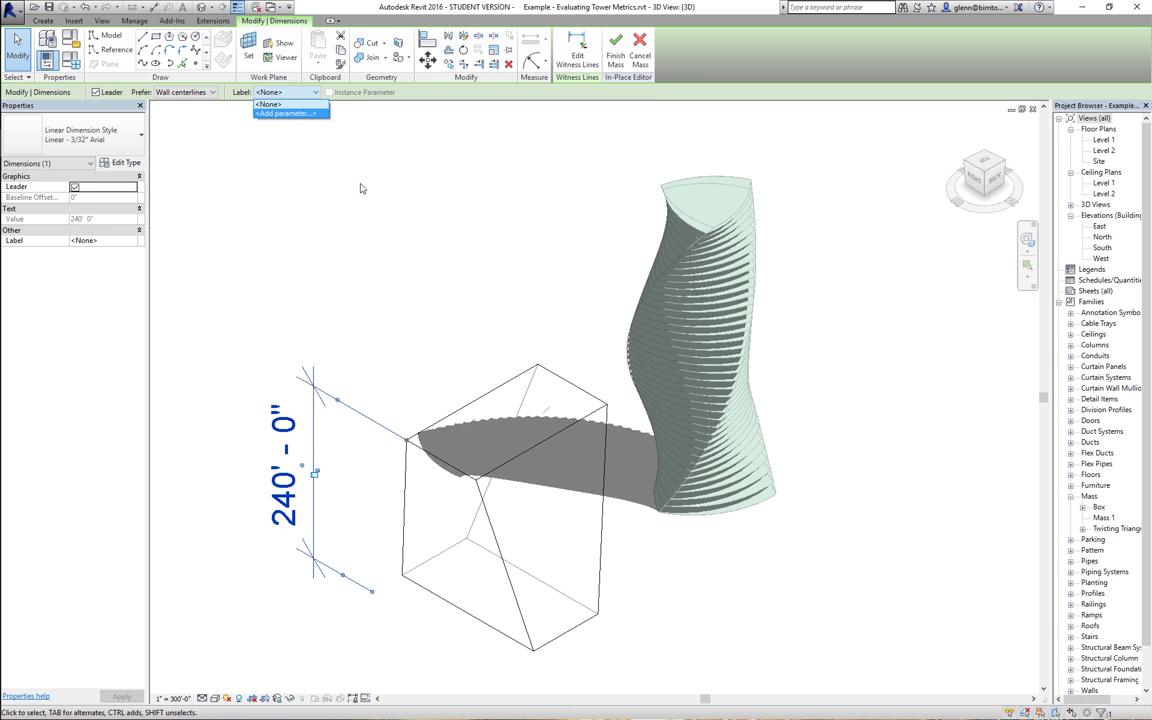
click(320, 170)
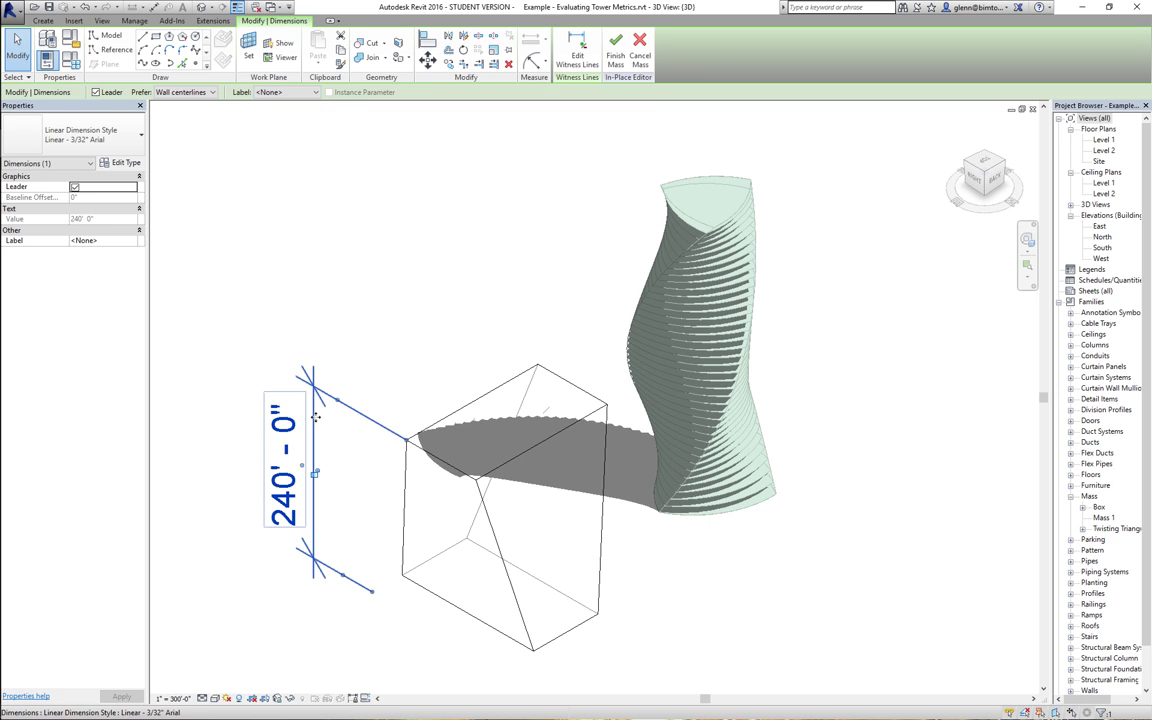
key(Delete)
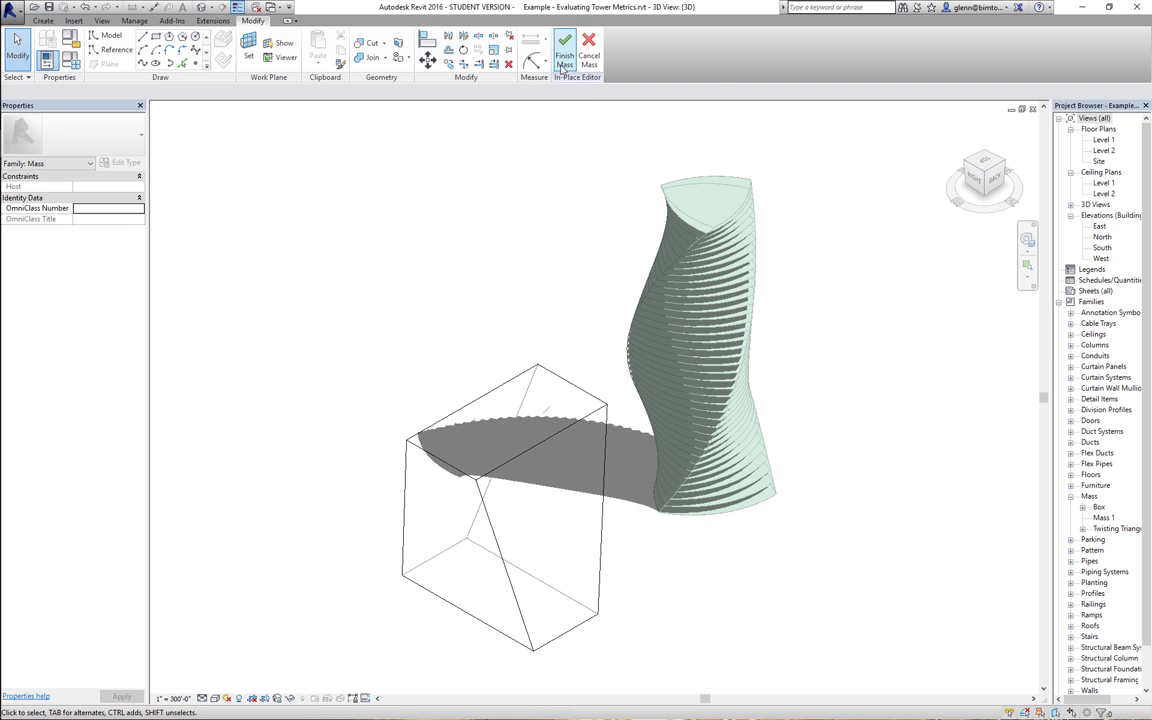
- Finish the in-place mass and assign mass floors to it at all levels up to Level 51
click(566, 55)
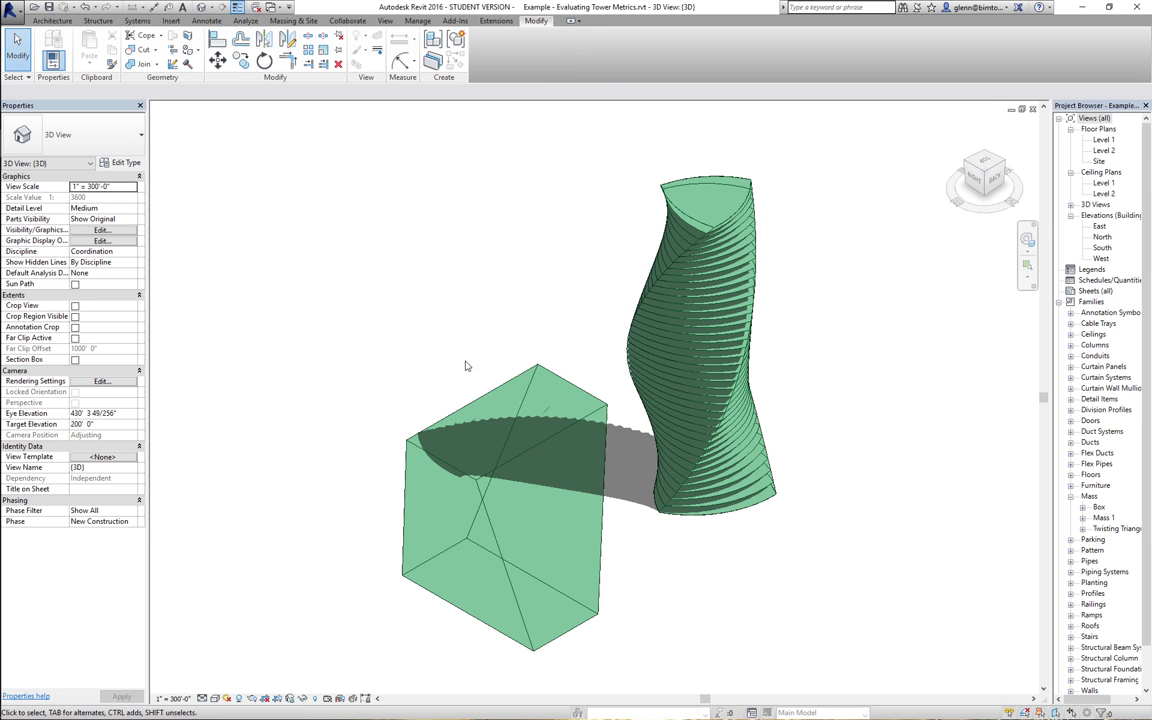
click(487, 396)
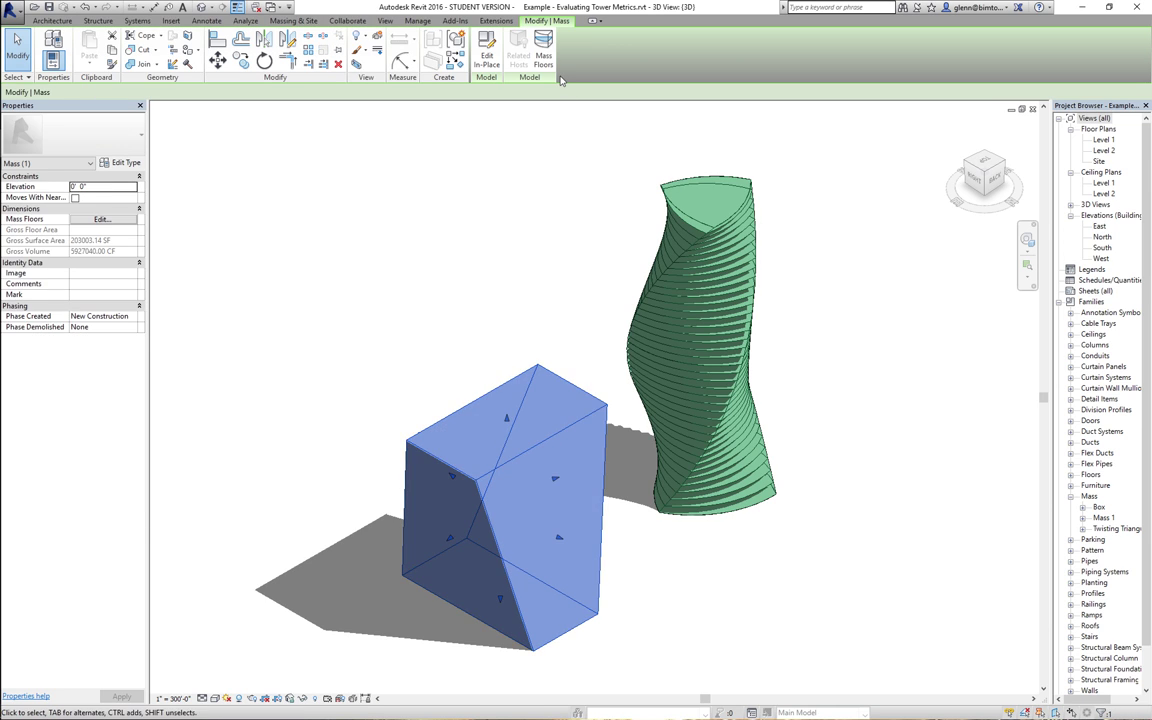
click(543, 58)
click(497, 288)
scroll(595, 380, down, 12)
shift+click(497, 422)
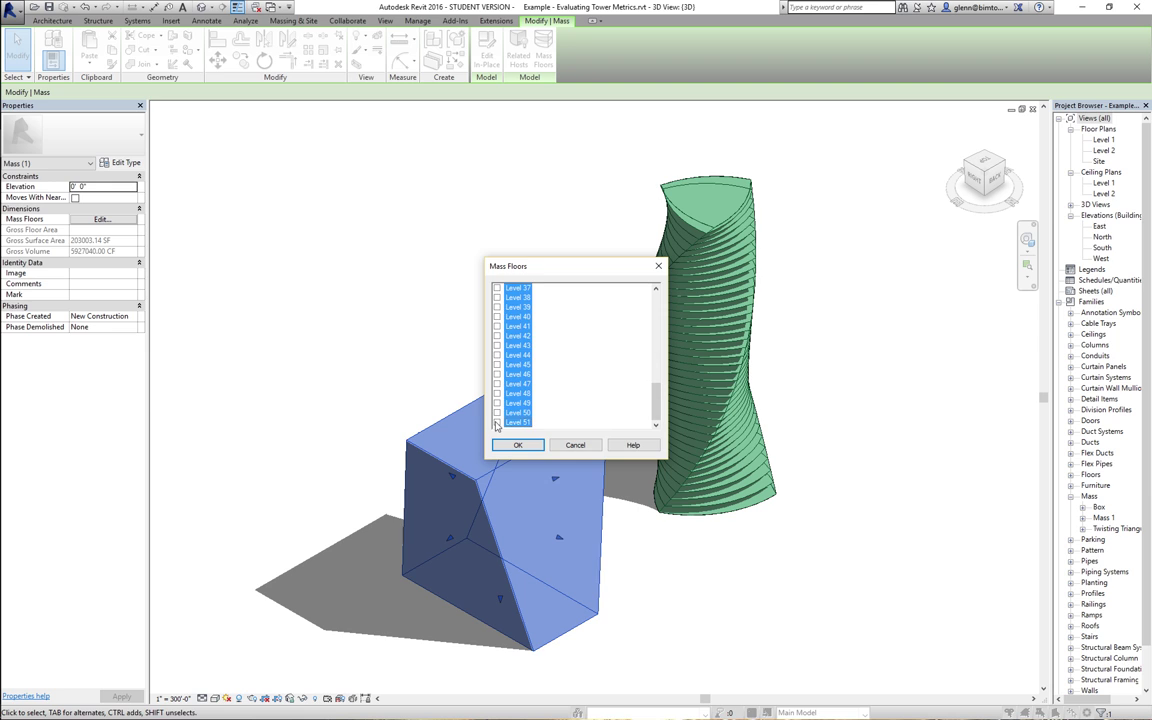
click(517, 445)
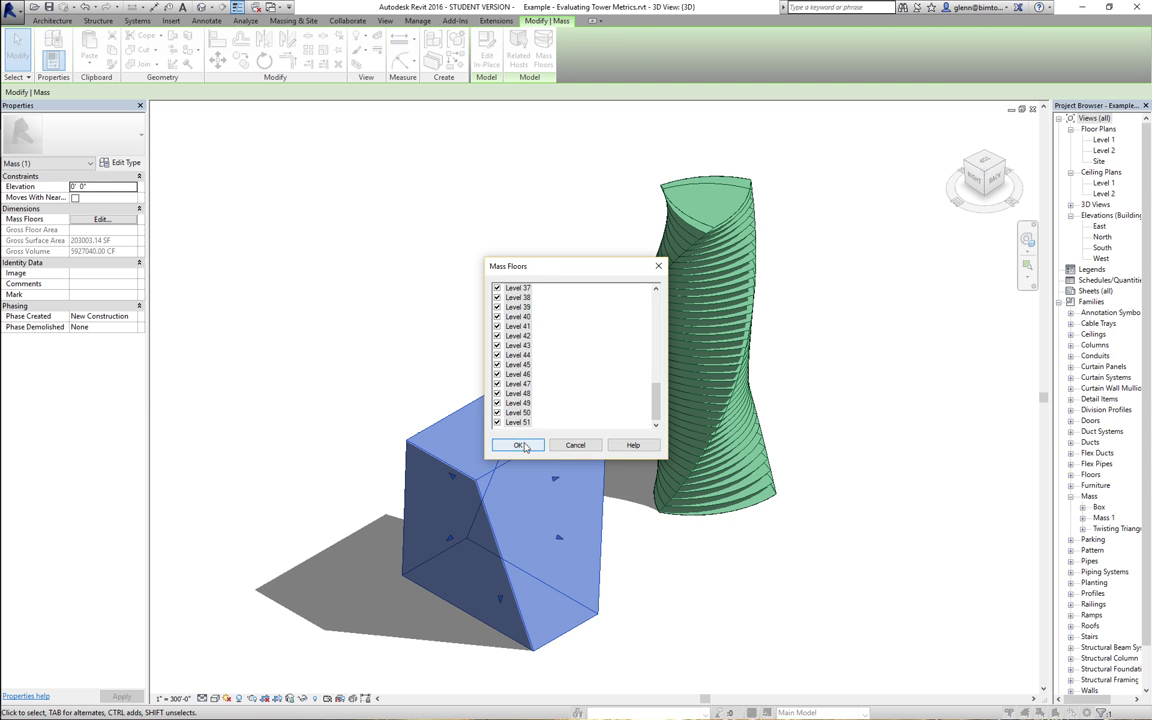
click(400, 381)
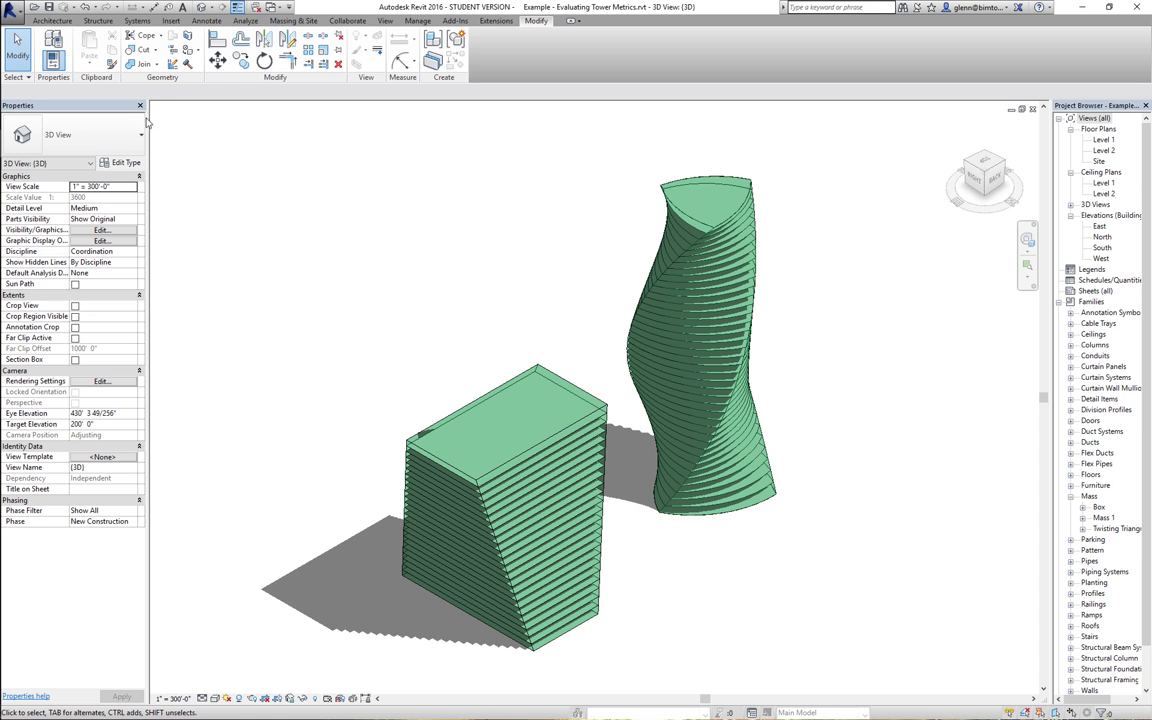
- Create a new conceptual mass family from the Mass.rft template
click(17, 17)
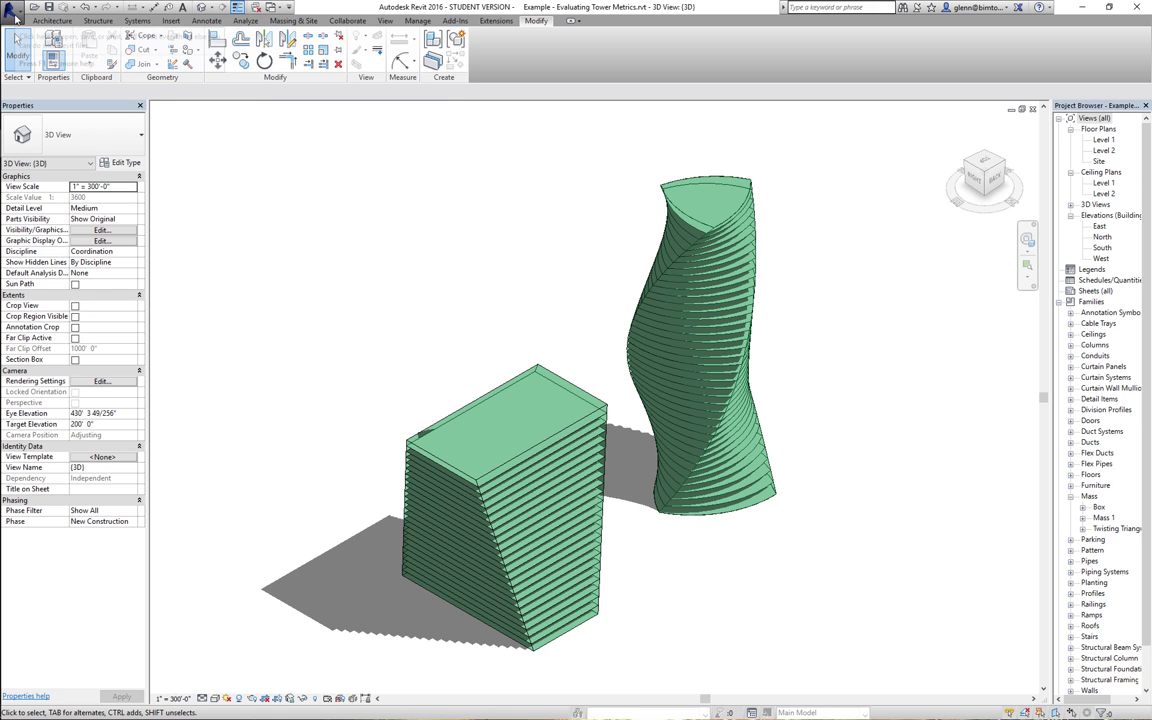
mouse_move(26, 50)
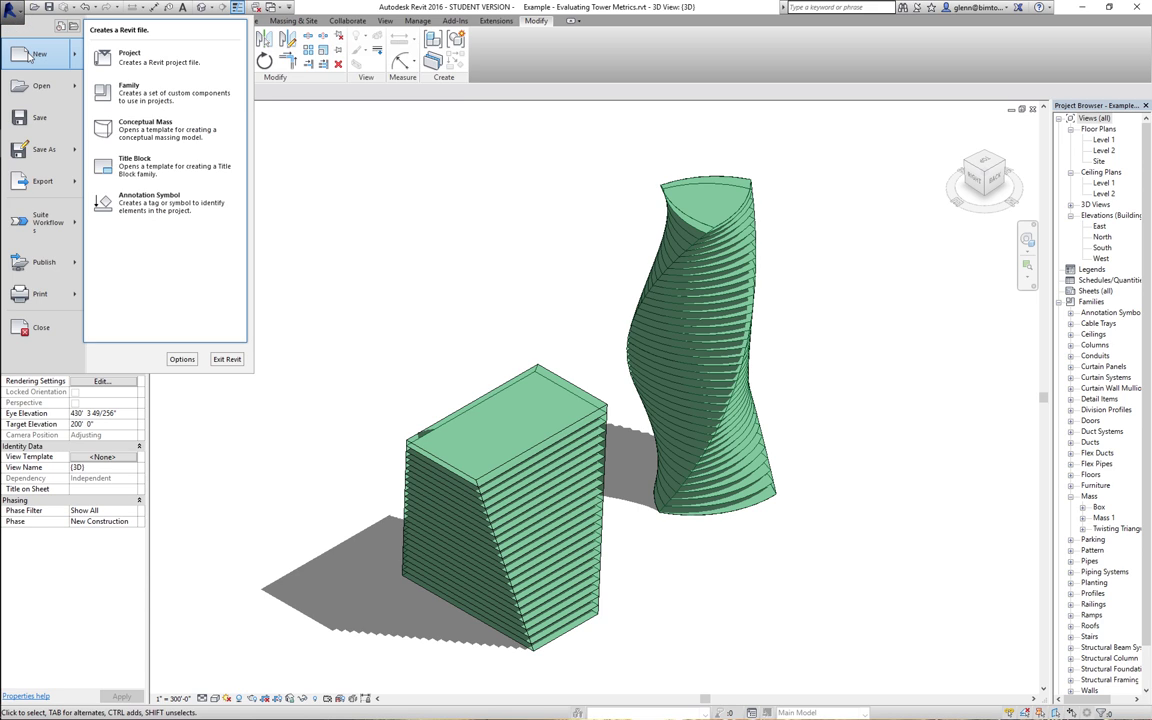
click(150, 128)
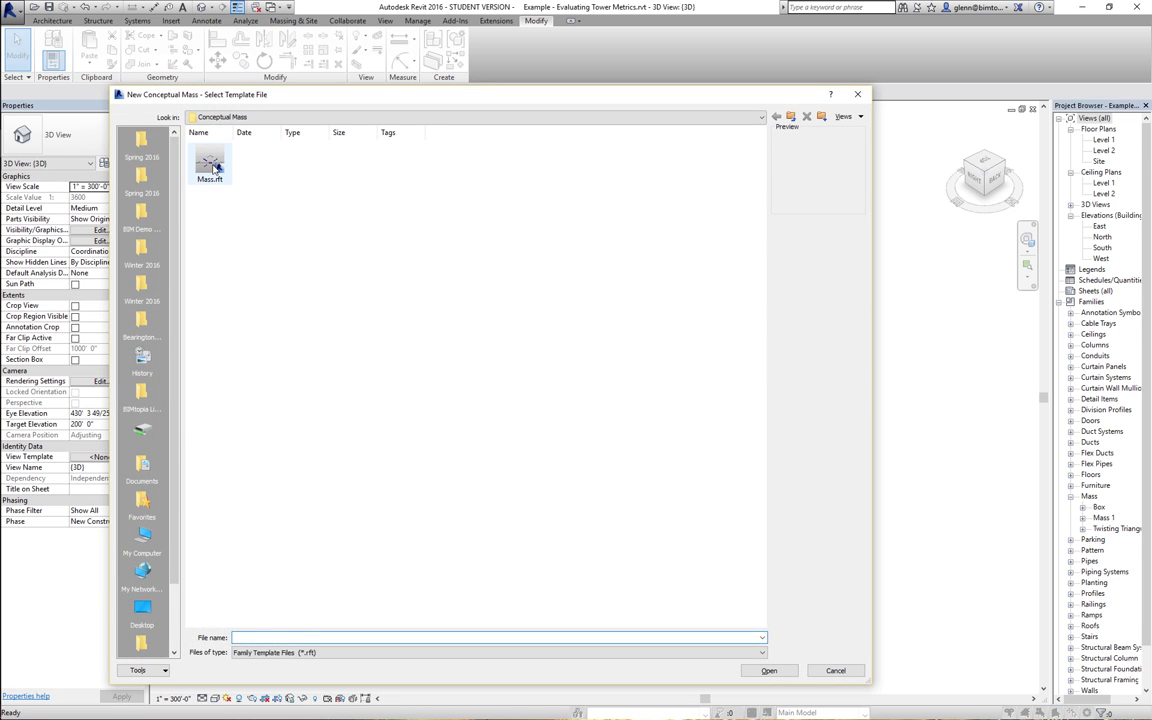
double_click(212, 166)
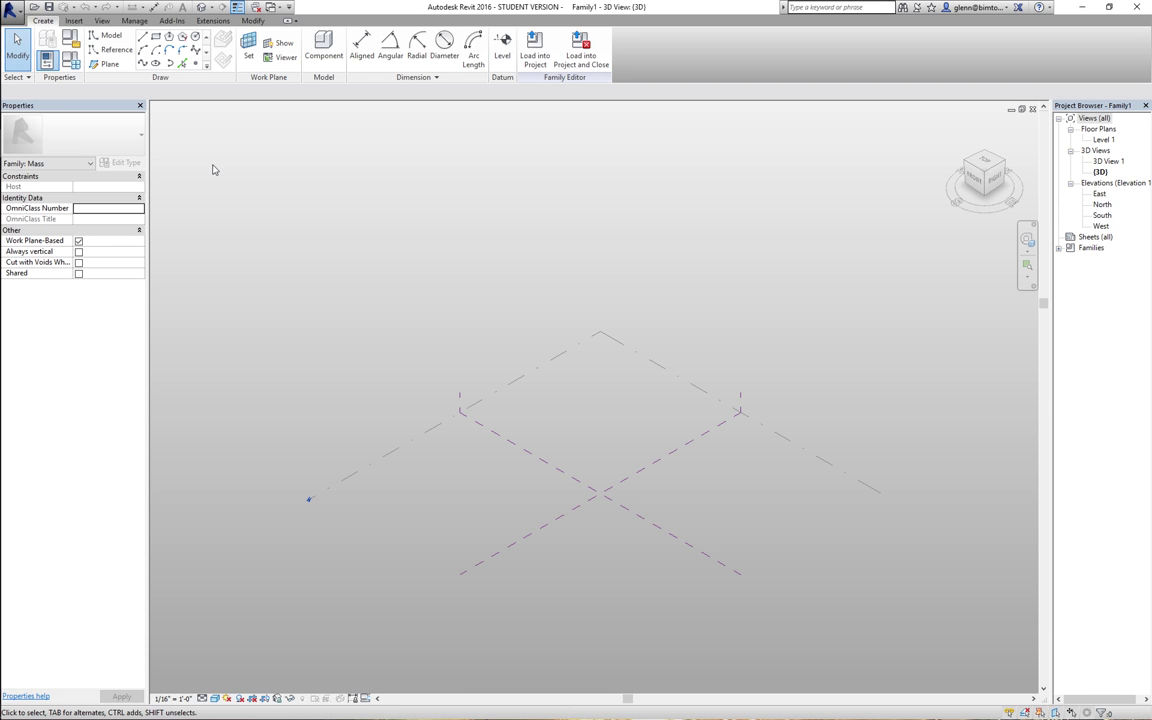
click(11, 12)
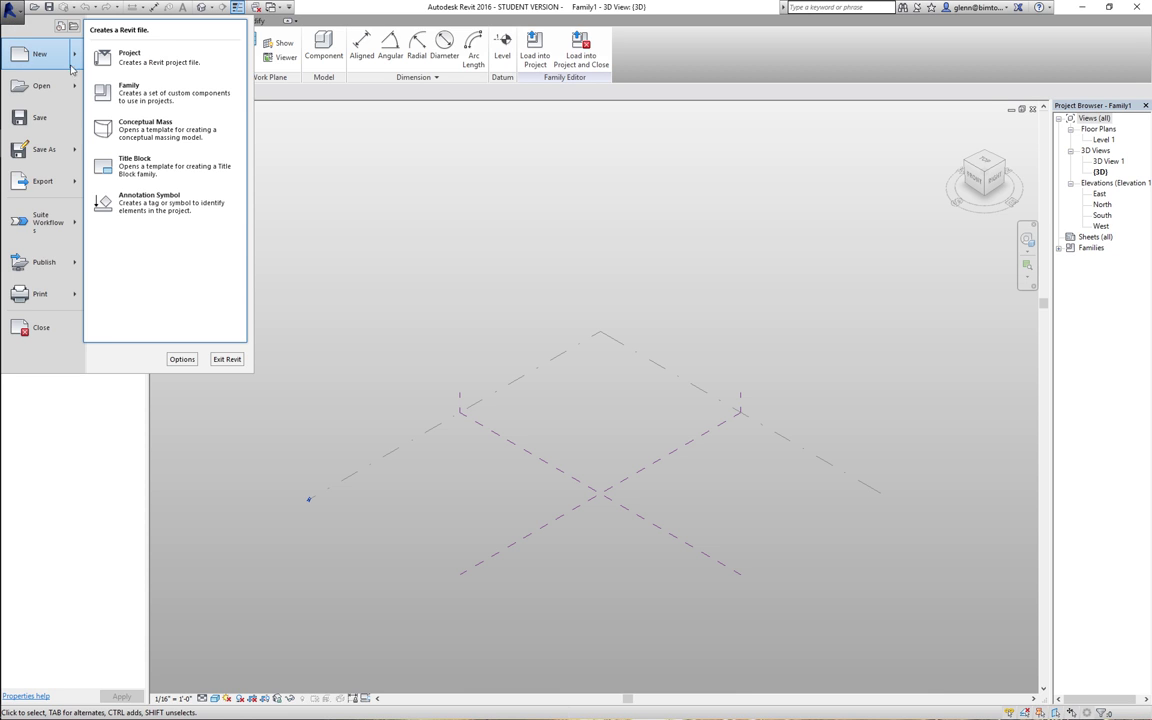
click(148, 130)
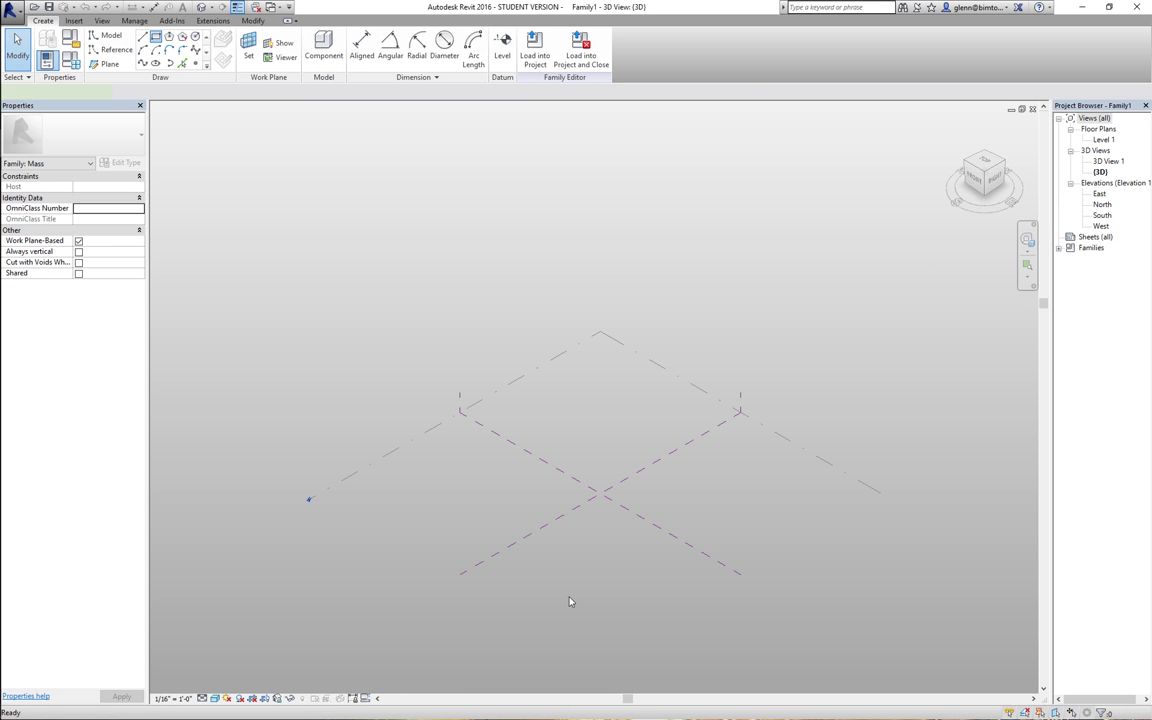
- Sketch a model-line rectangle on Level 1 around the centre reference planes, with edges about 49, 78, 48 and 56 ft from them
click(510, 496)
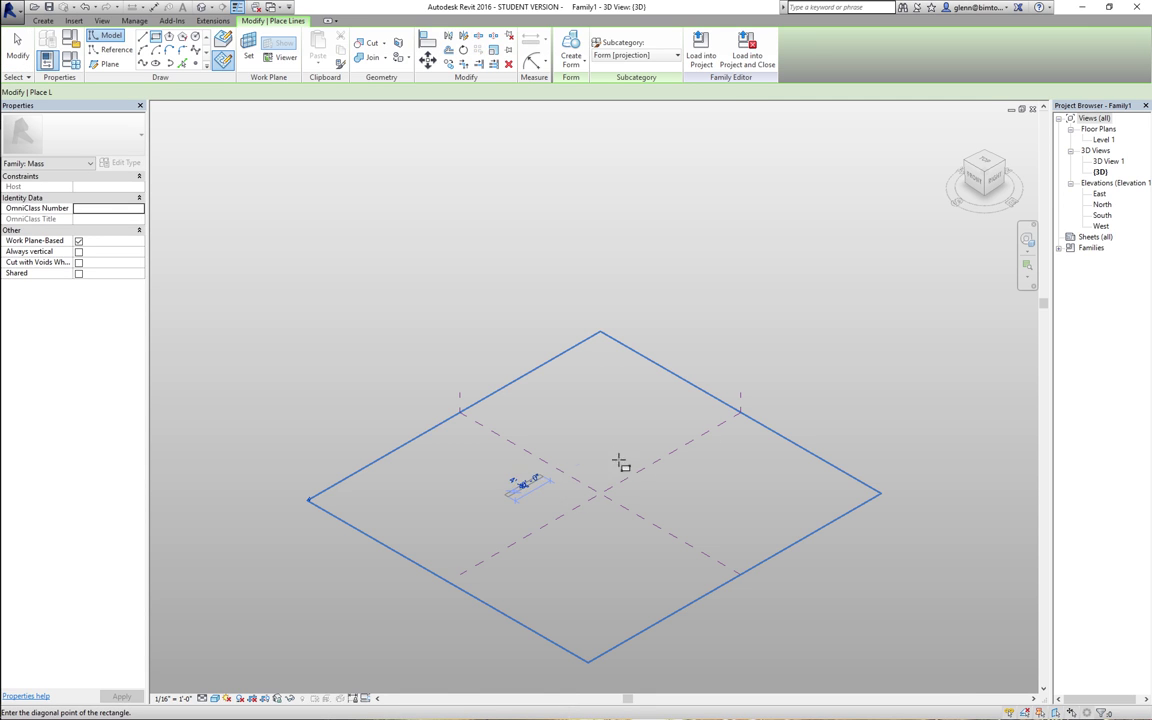
click(711, 510)
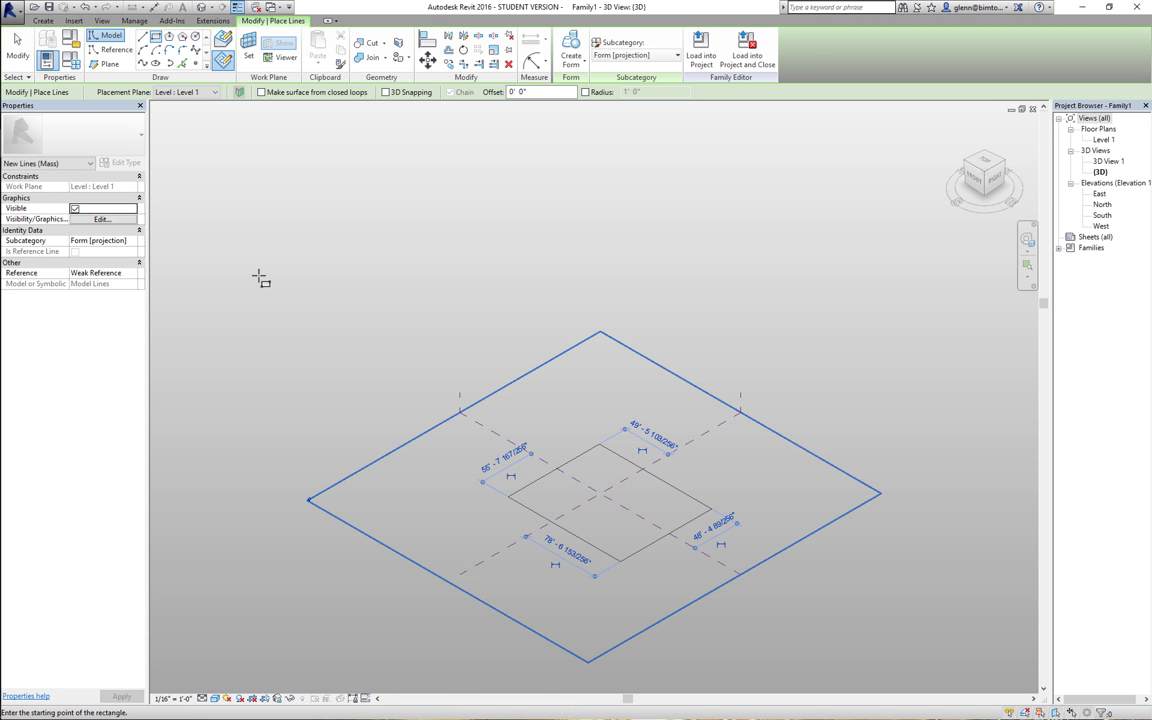
click(20, 58)
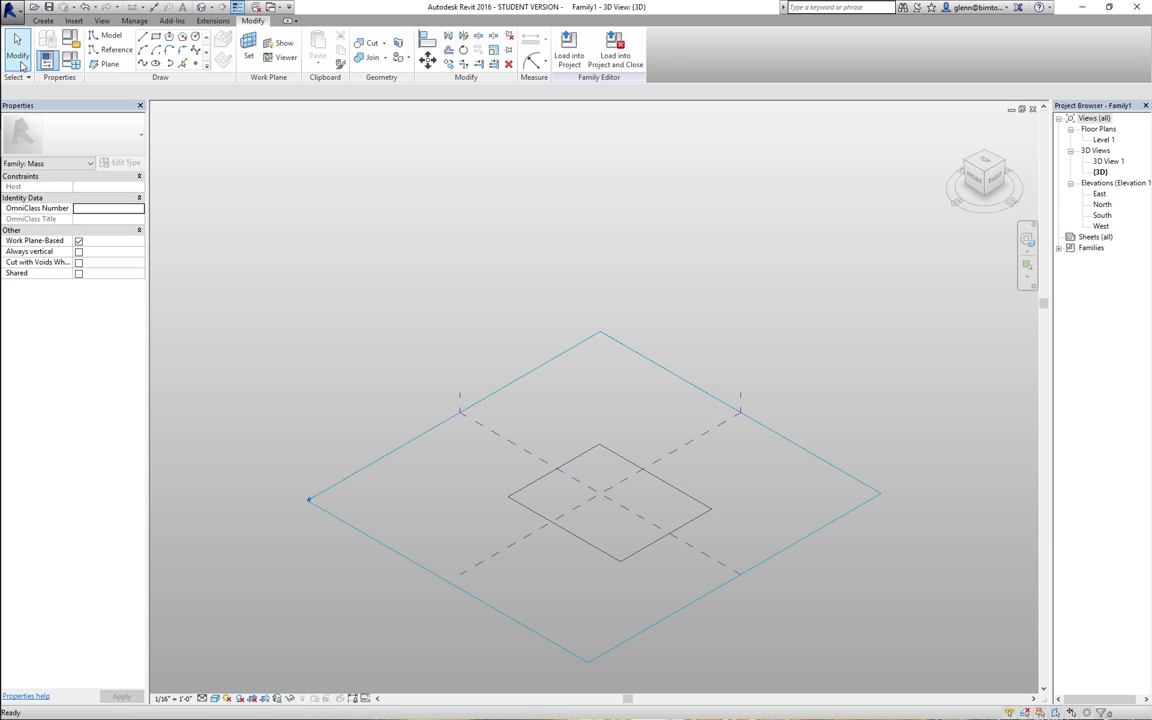
click(20, 62)
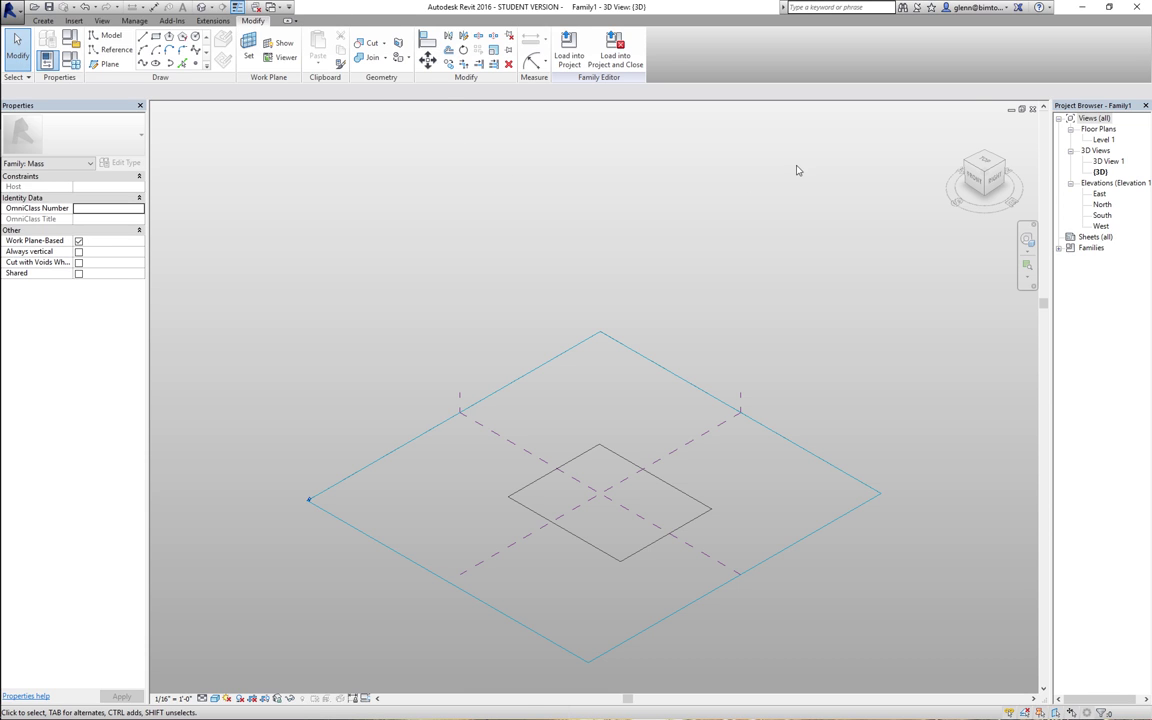
- In the Level 1 floor plan, draw two vertical reference planes flanking the rectangle, the left one about 81 ft from its edge
double_click(1101, 140)
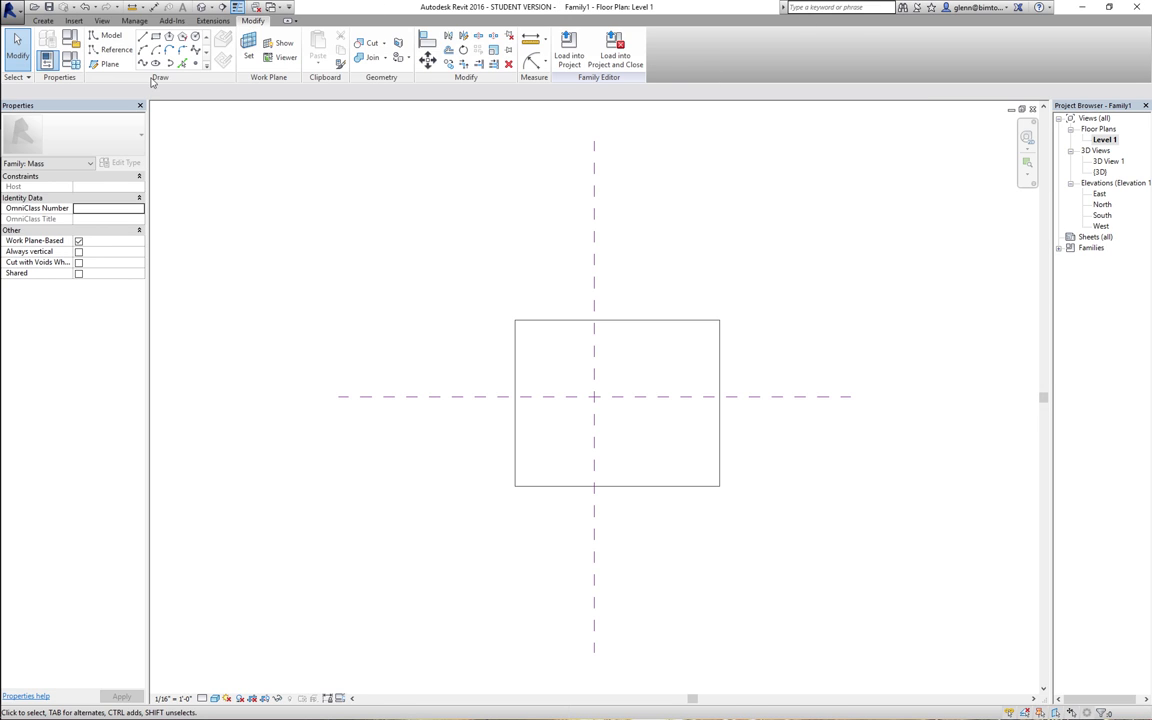
click(103, 64)
click(386, 236)
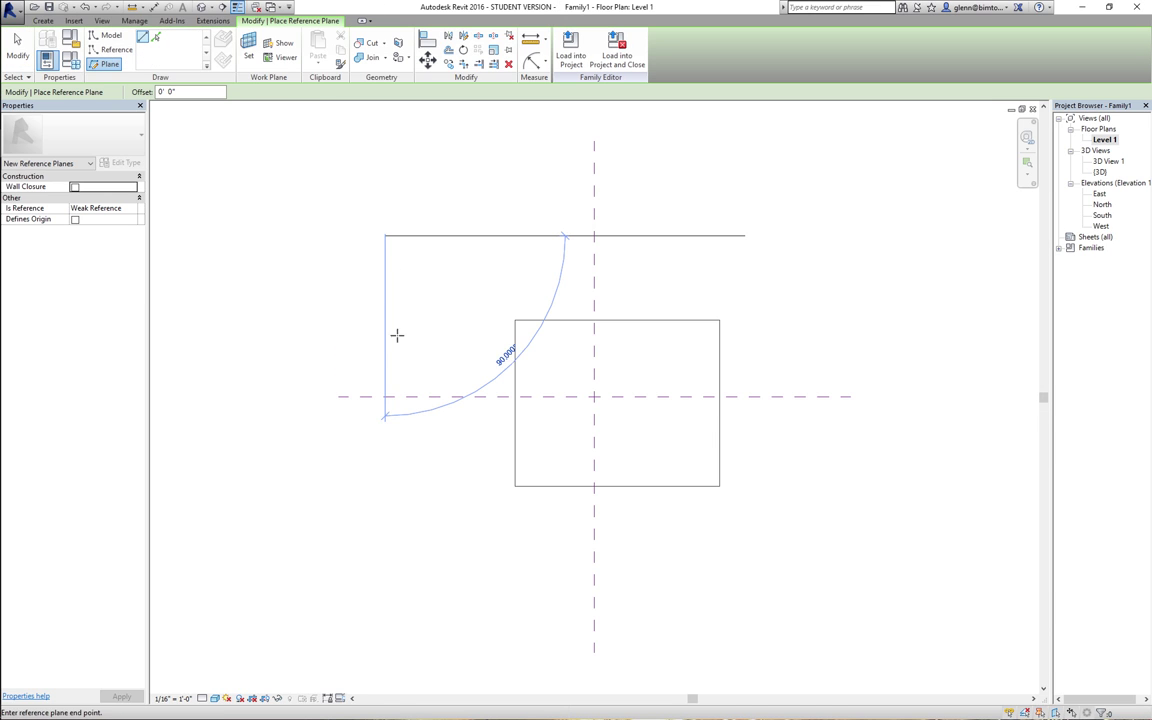
click(386, 616)
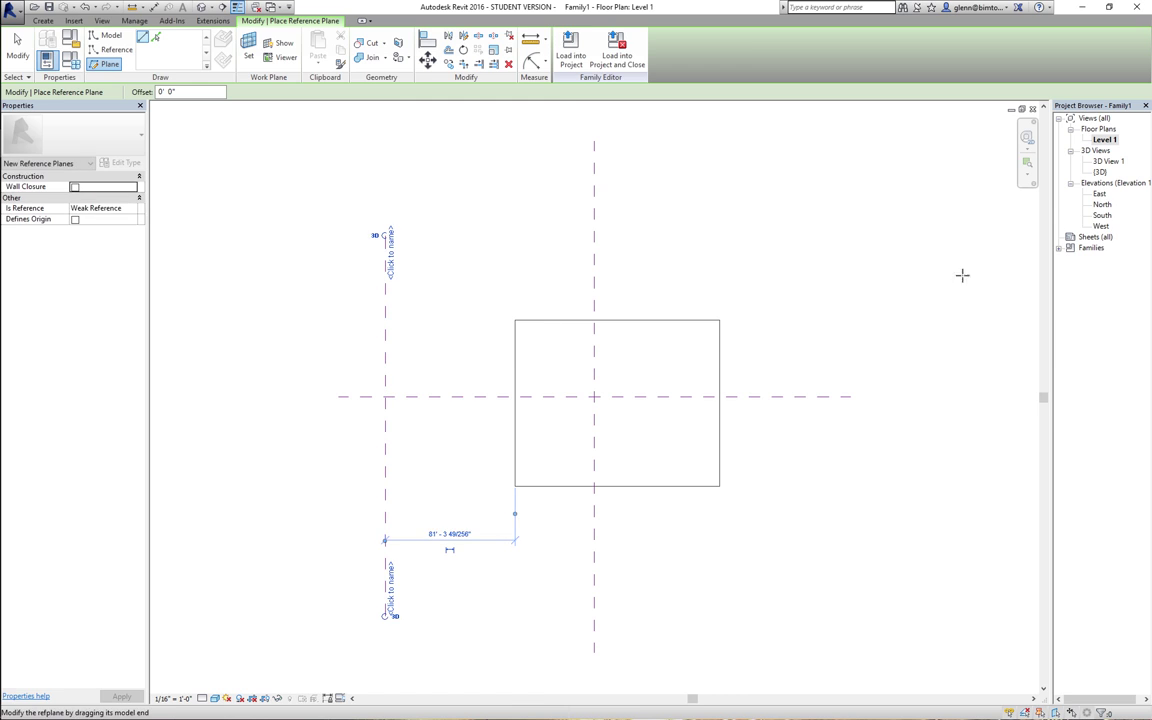
click(810, 210)
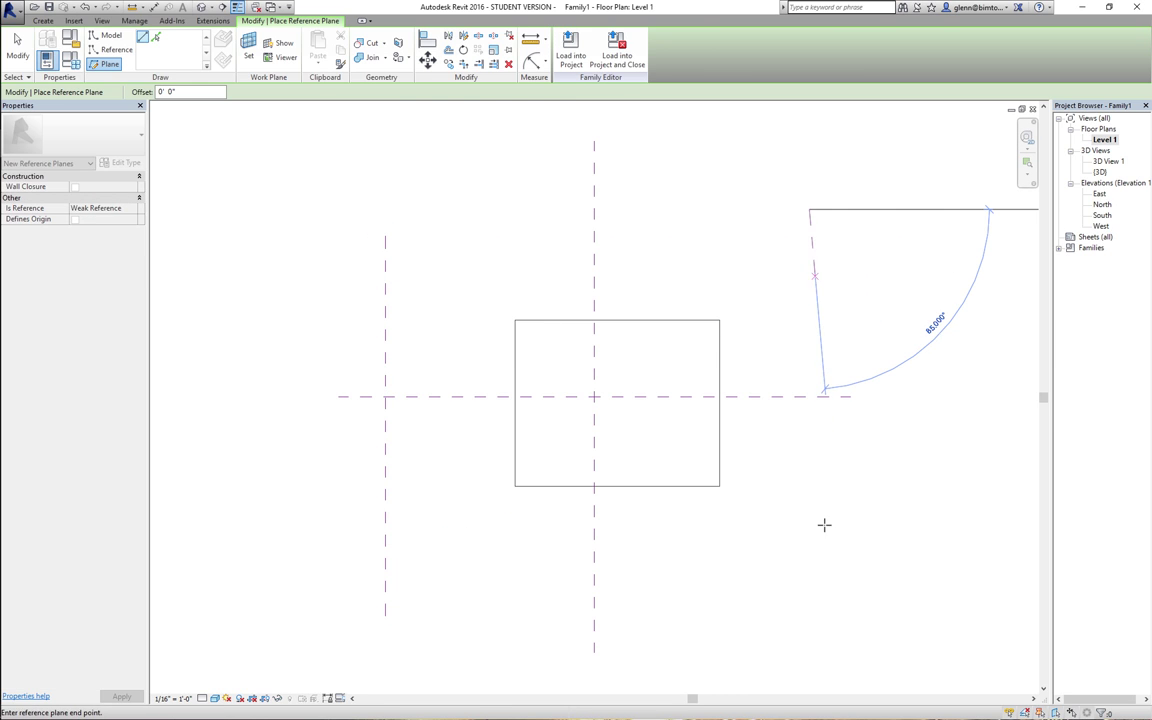
click(801, 668)
- Draw two horizontal reference planes, one about 32 ft above the rectangle and one below it
click(290, 267)
click(881, 267)
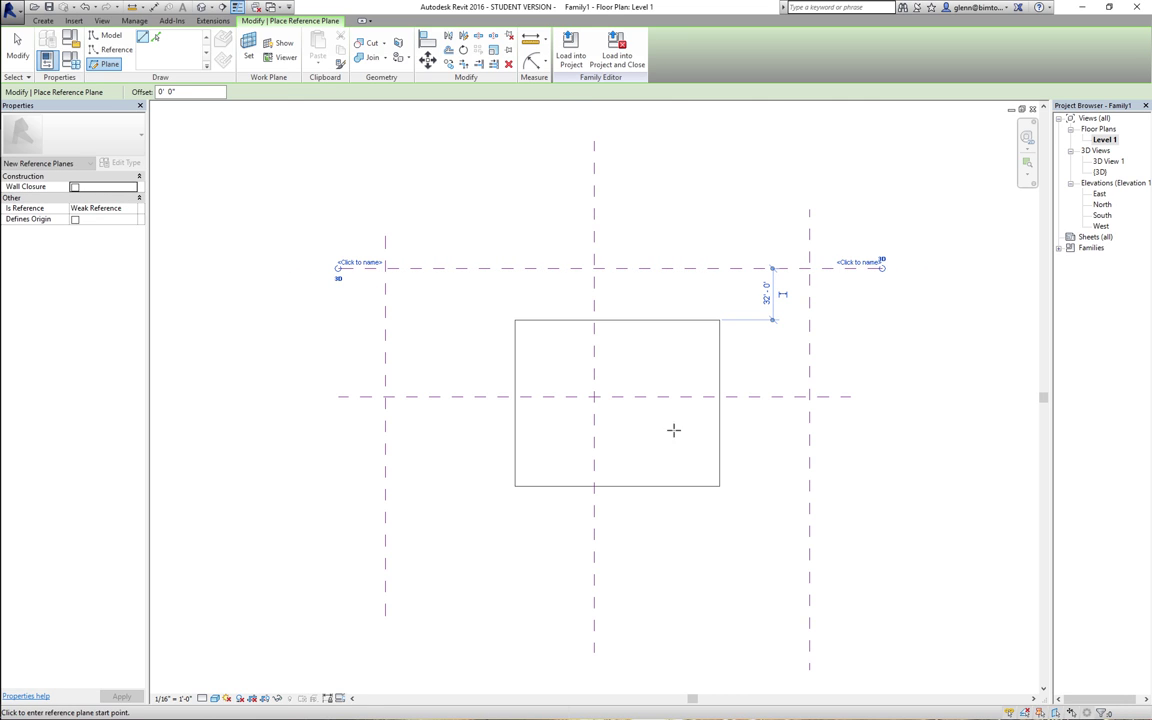
click(358, 545)
click(881, 545)
key(Escape)
key(Escape)
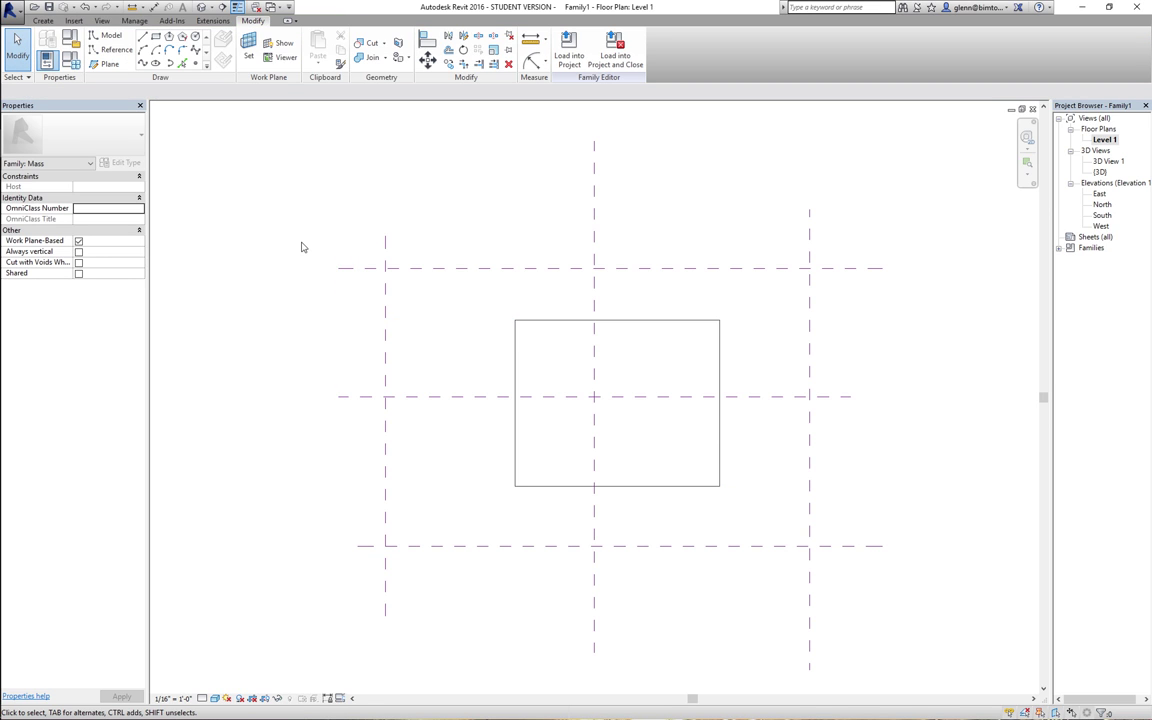
- Add an aligned dimension across the three horizontal reference planes and constrain its segments to be equal
click(45, 21)
click(361, 45)
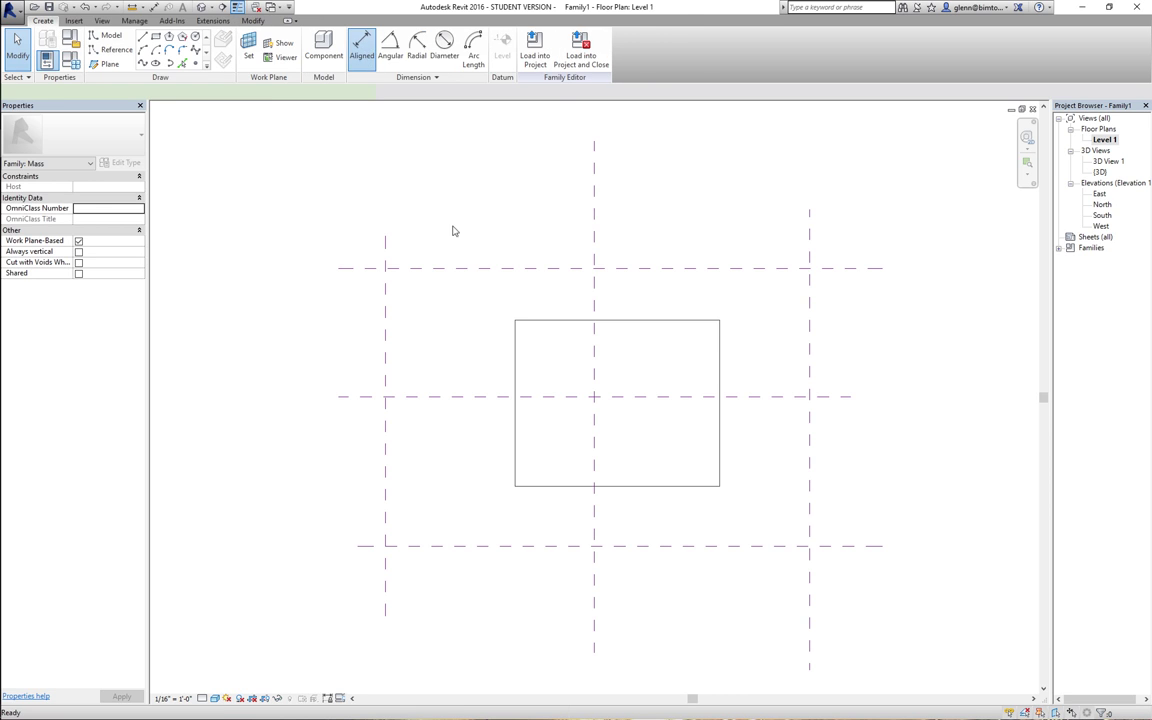
click(437, 550)
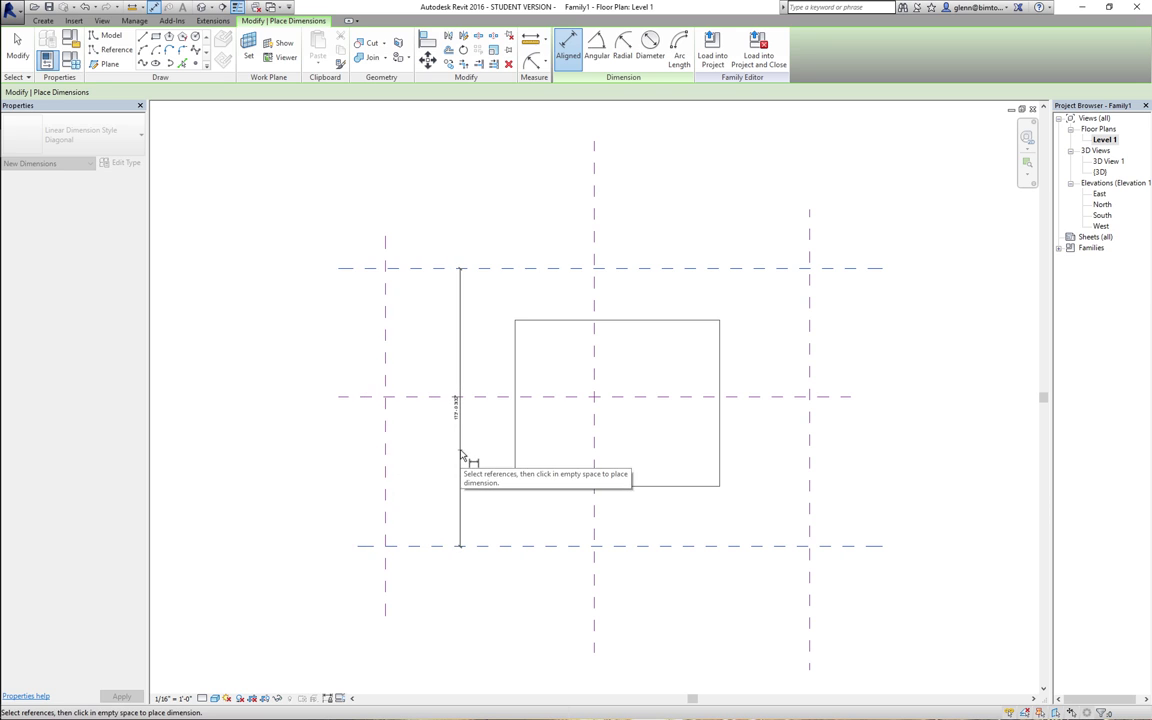
click(426, 397)
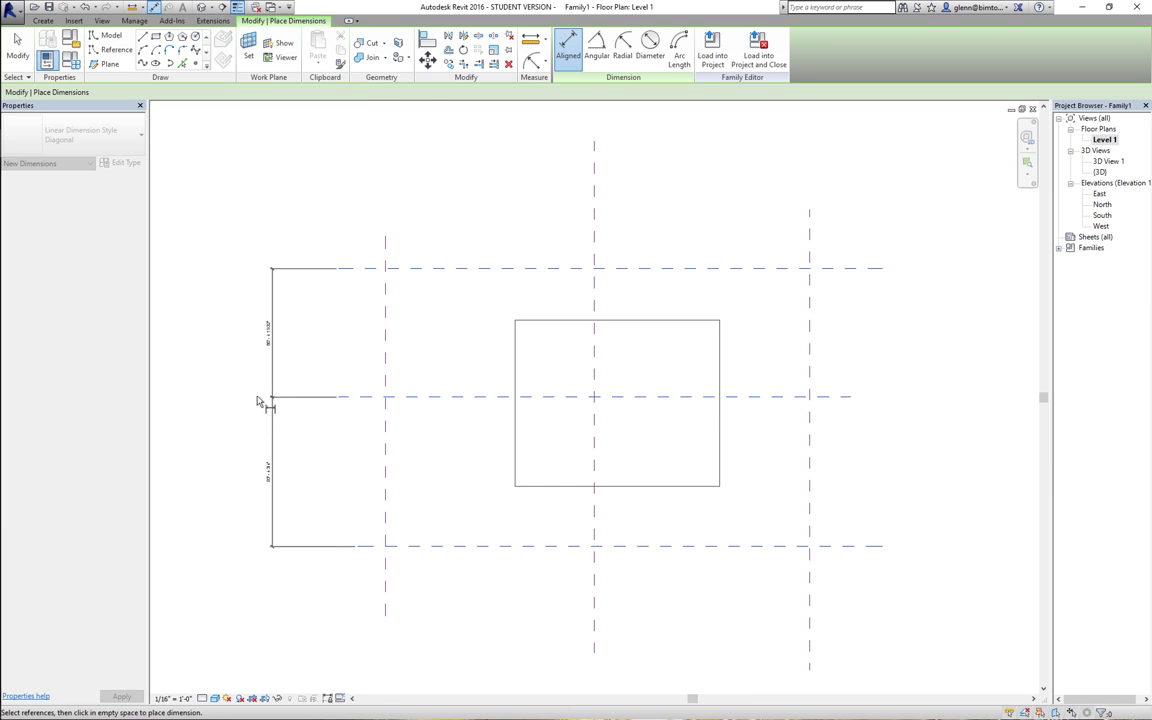
click(255, 400)
click(242, 398)
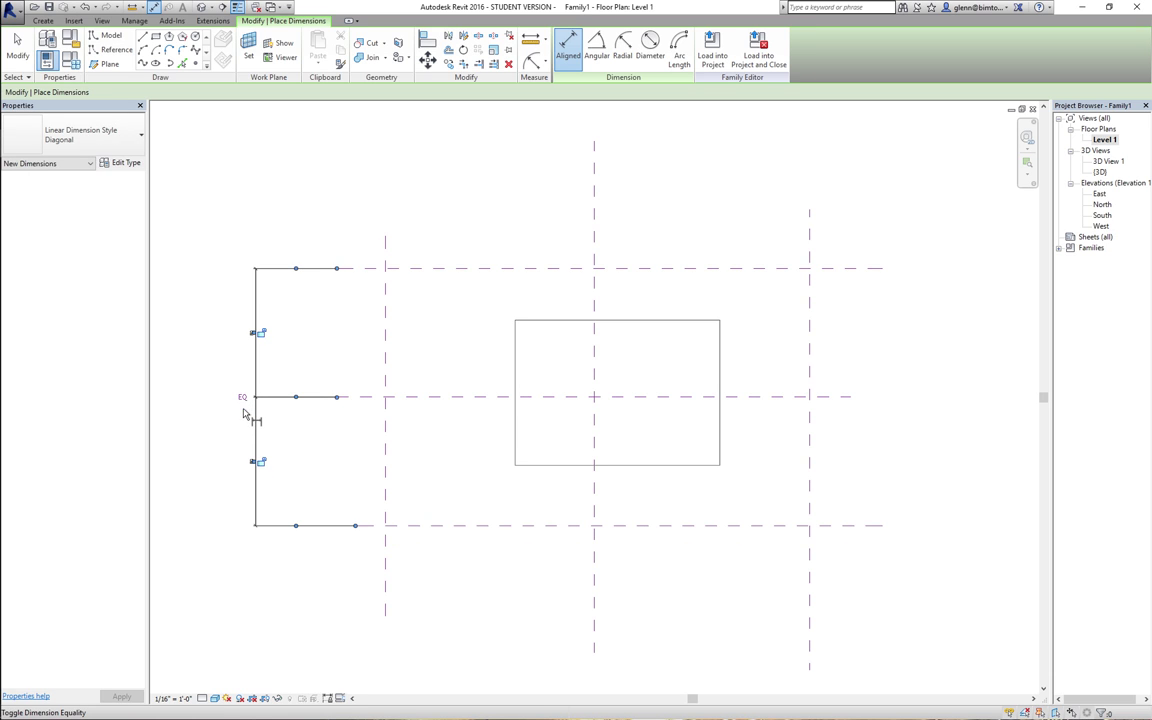
- Add an aligned dimension across the three vertical reference planes and constrain its segments to be equal
click(386, 246)
click(810, 238)
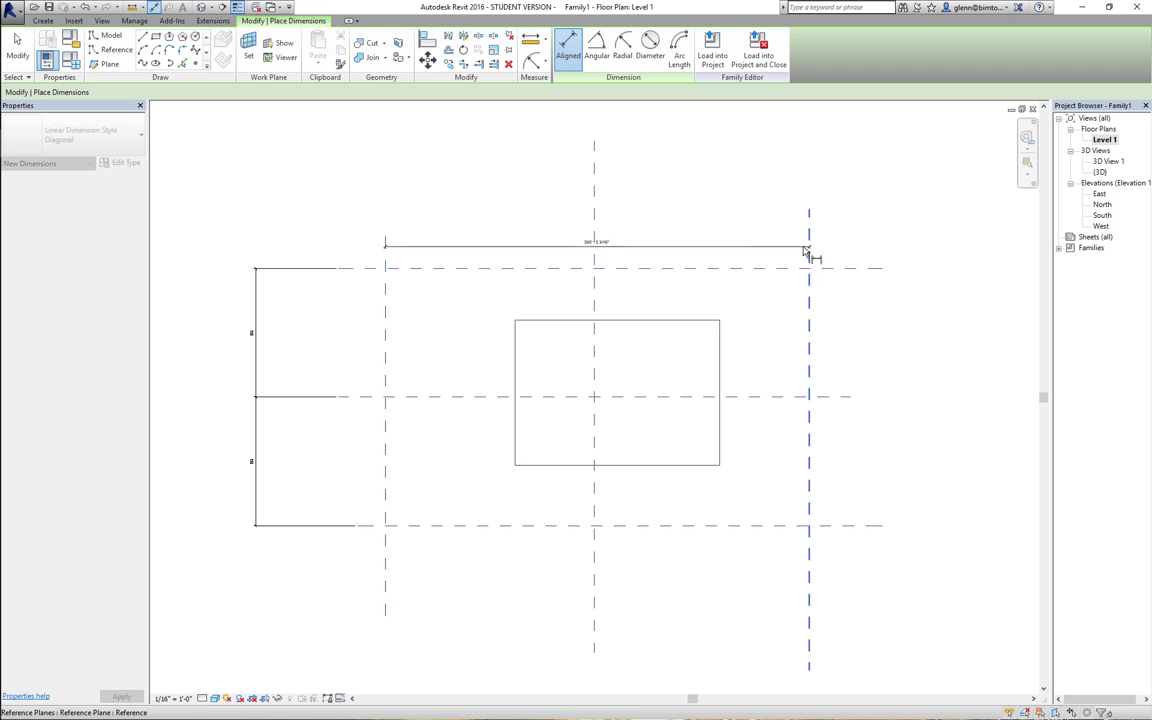
click(592, 190)
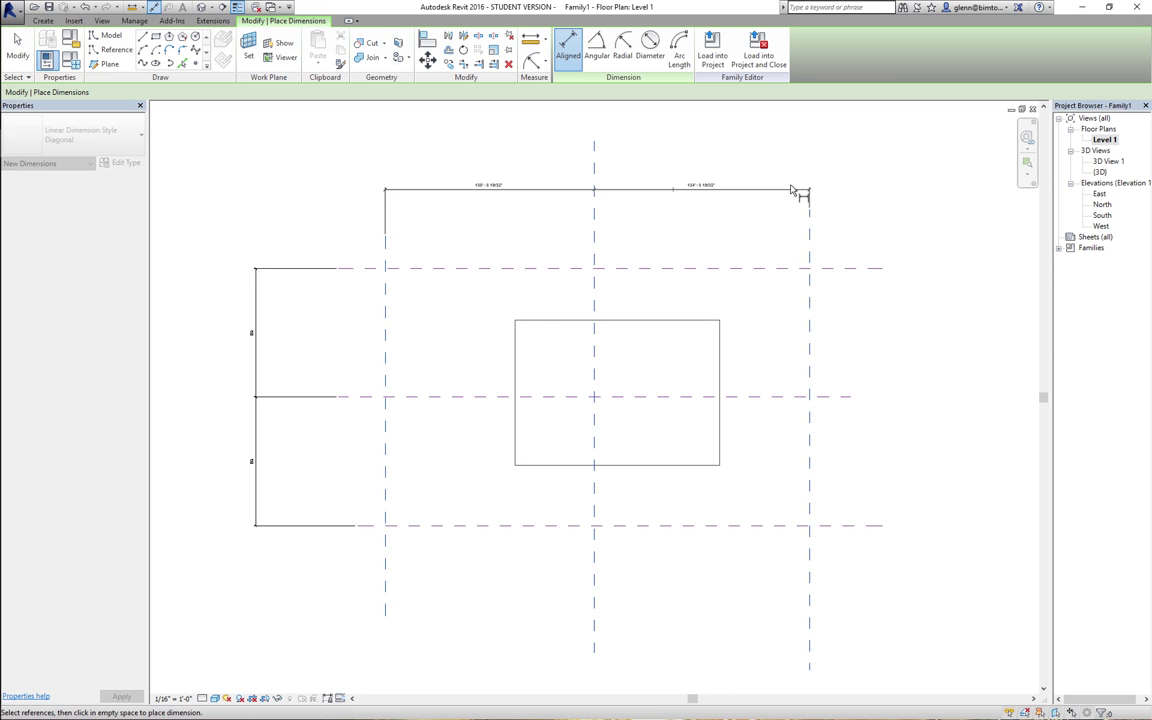
click(880, 193)
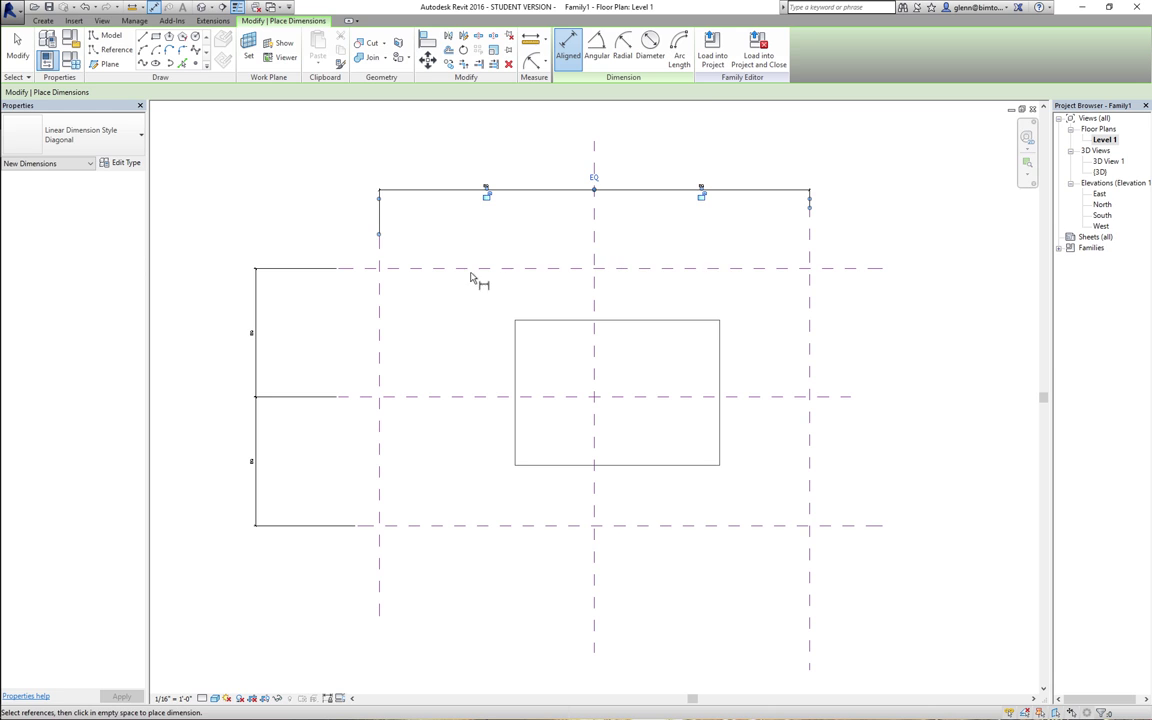
- Add overall aligned dimensions between the two outer vertical and the two outer horizontal reference planes
click(382, 258)
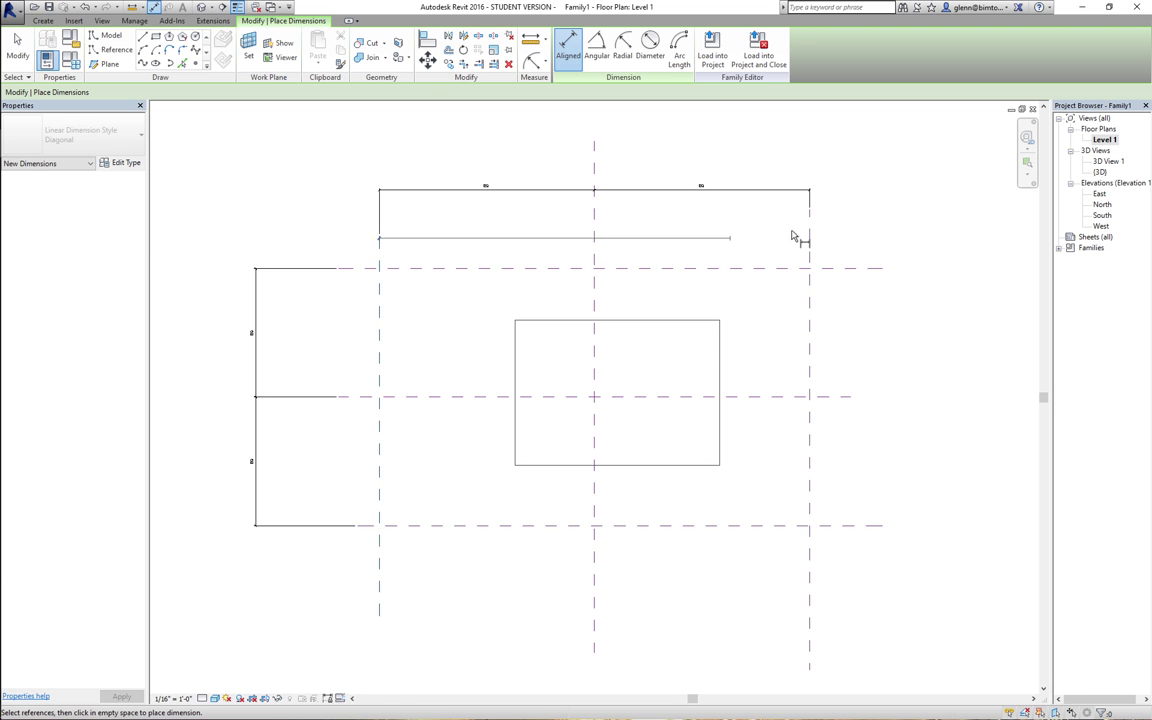
click(810, 250)
click(746, 229)
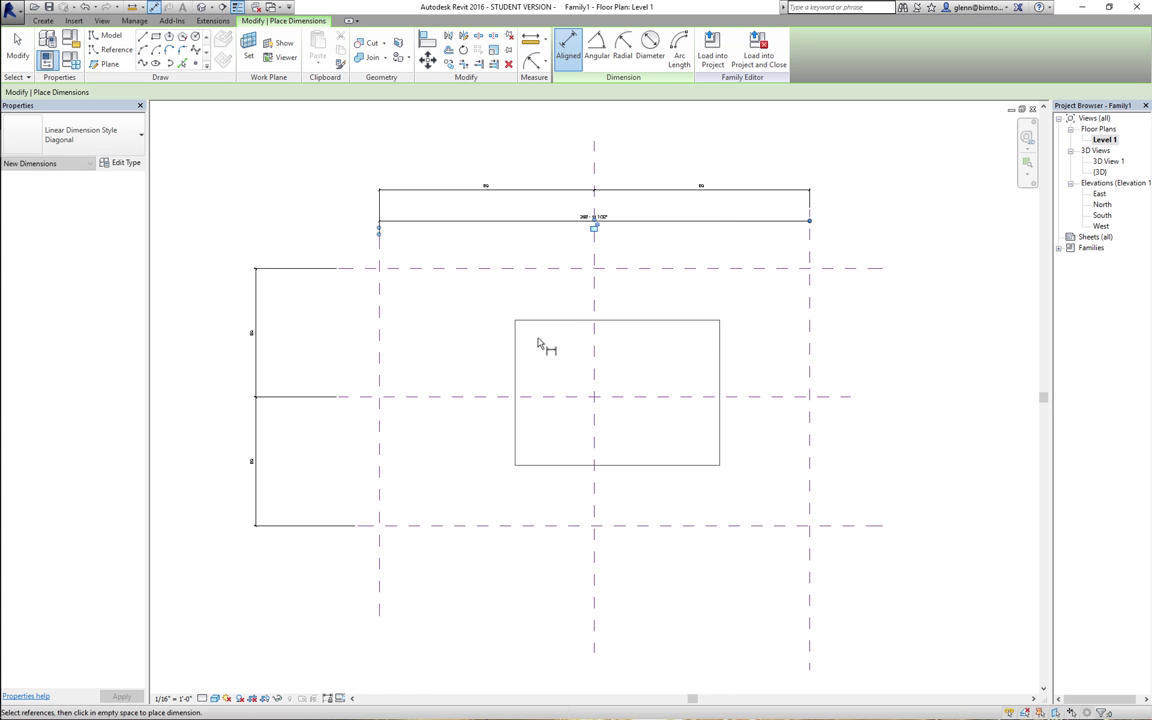
click(425, 269)
click(426, 526)
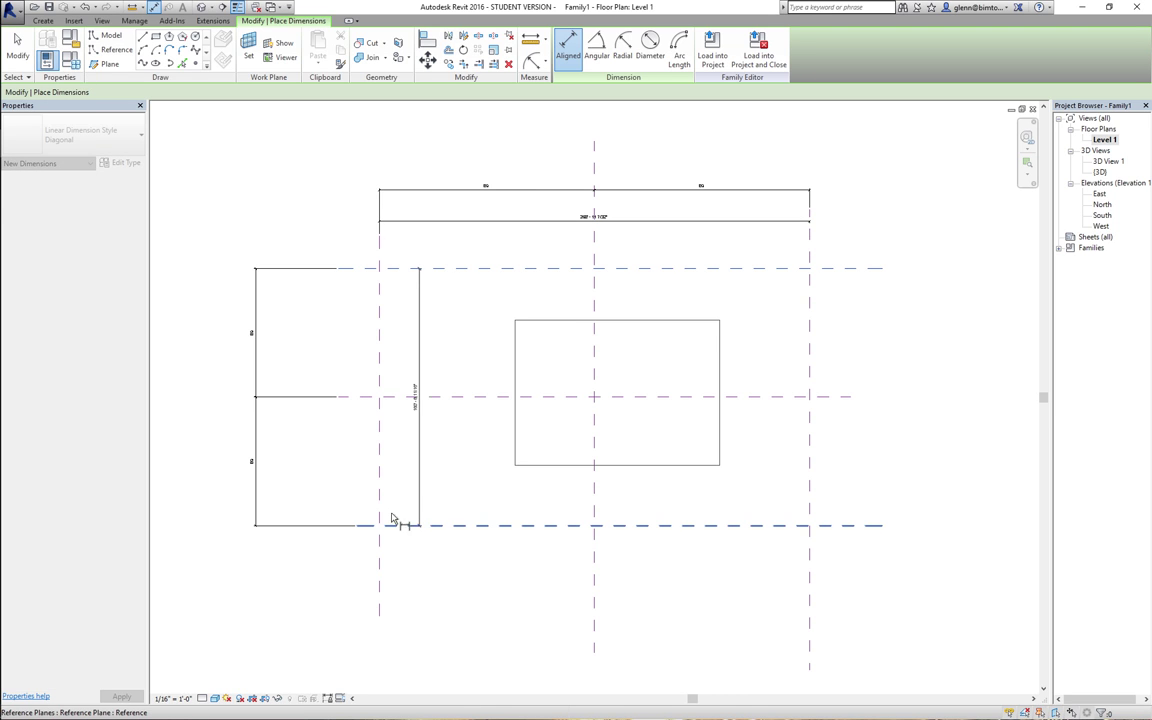
click(342, 514)
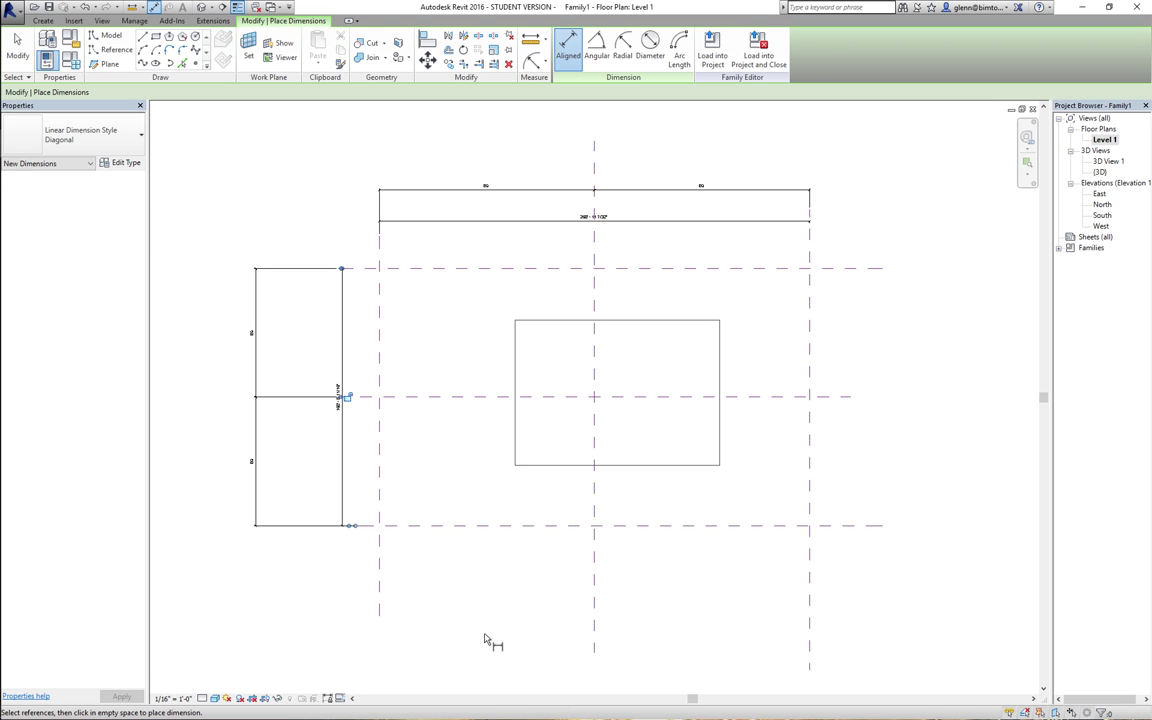
click(18, 42)
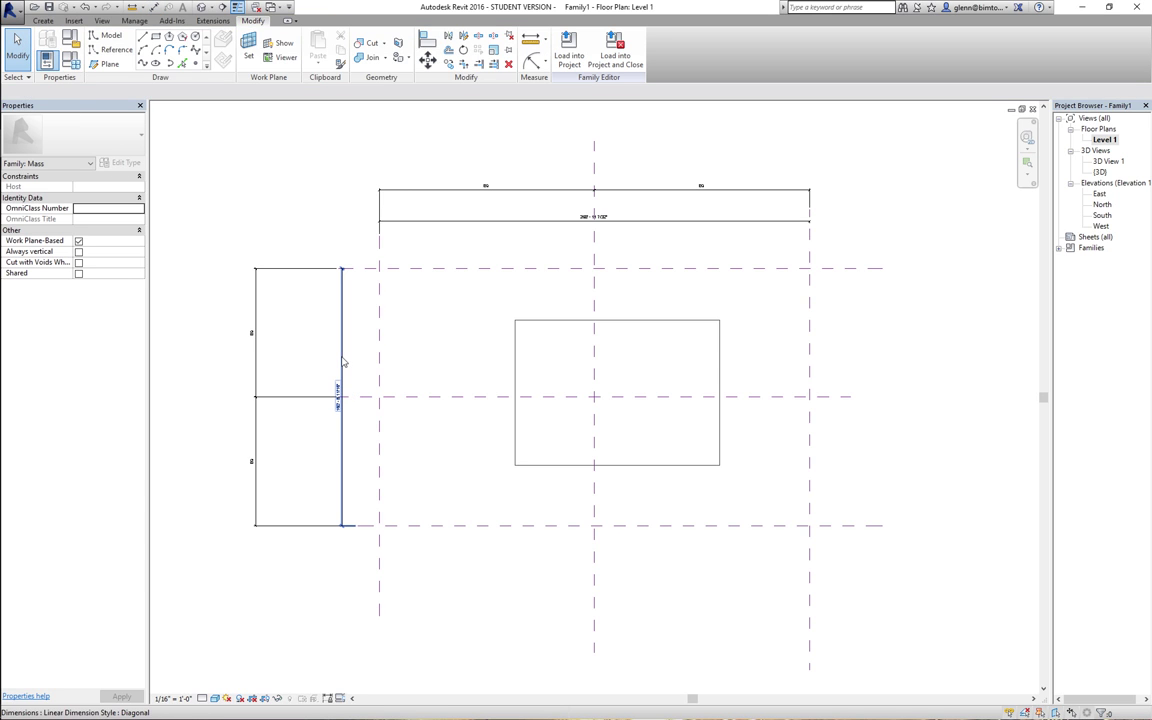
- Label the overall dimension between the outer vertical planes with a new instance parameter named Base Width
click(544, 226)
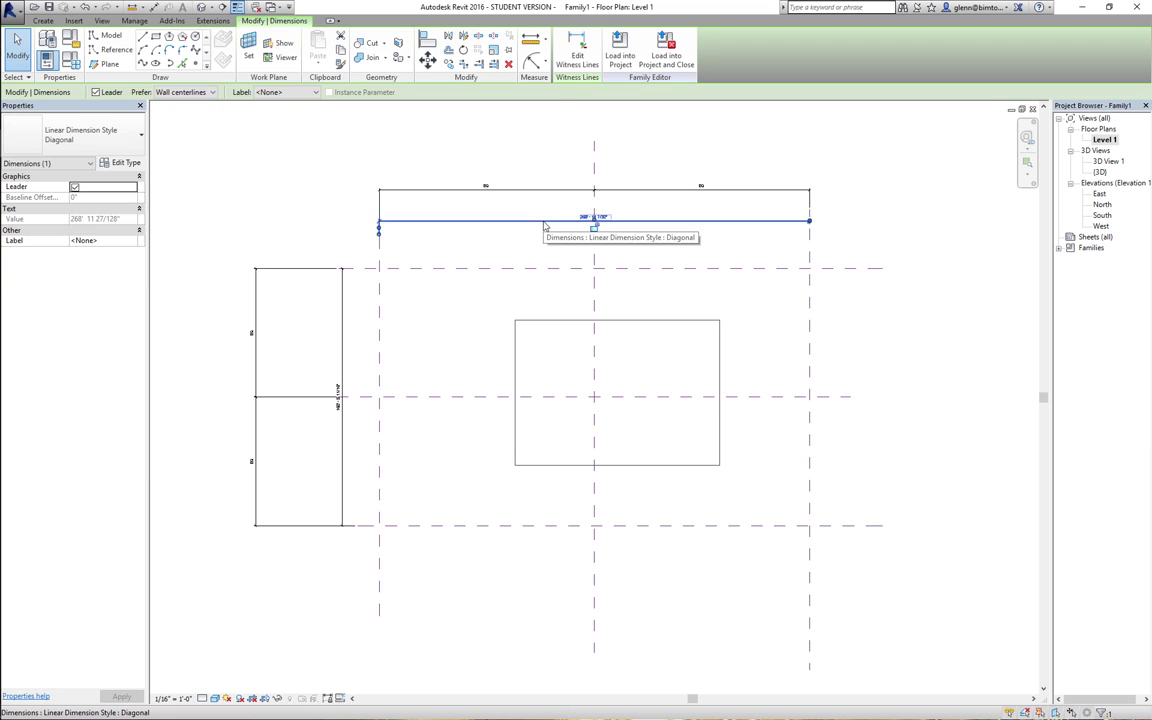
click(303, 94)
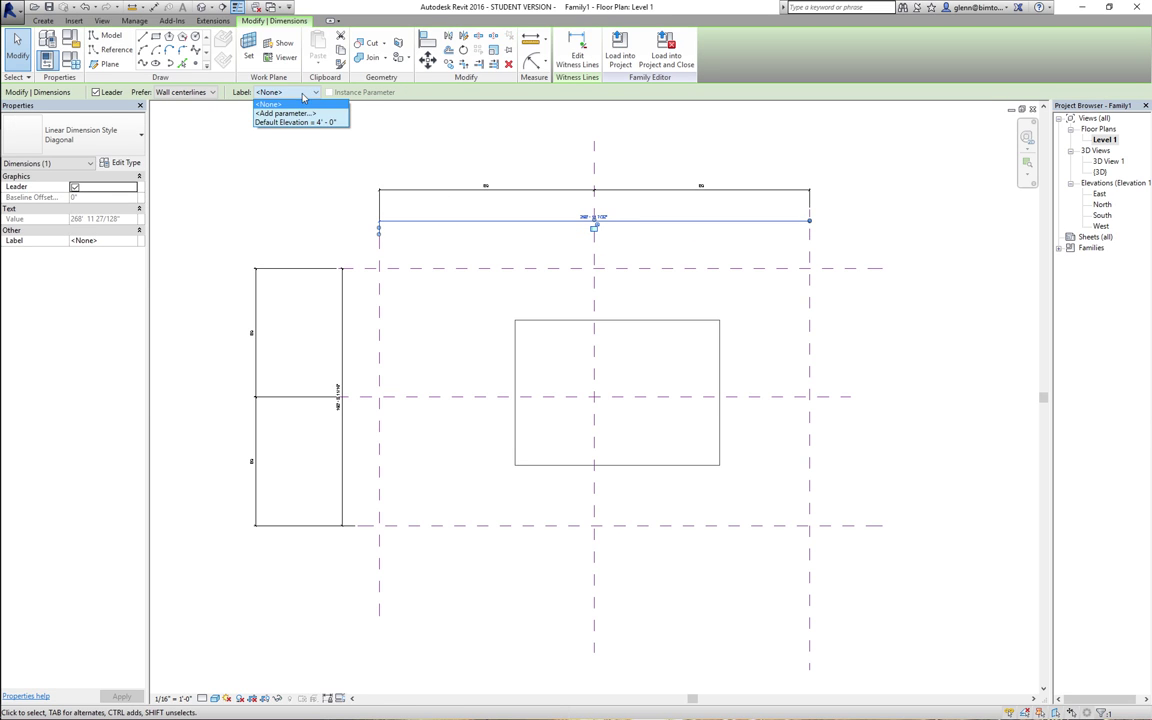
click(298, 113)
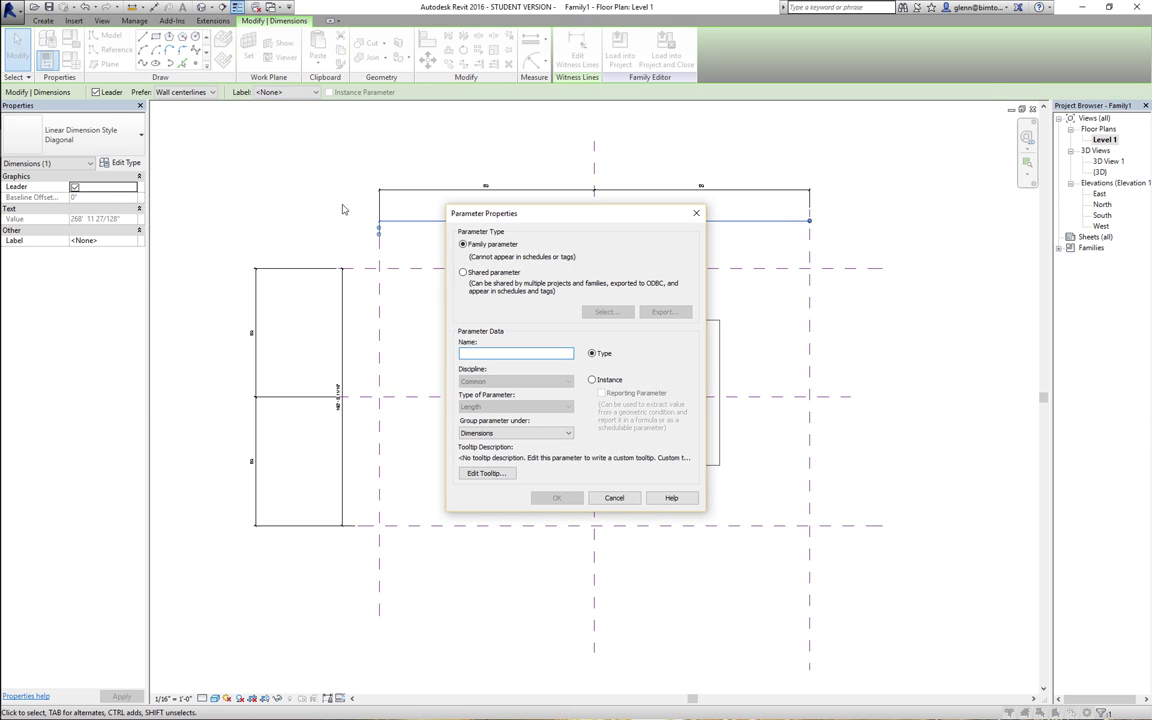
text(Base Width)
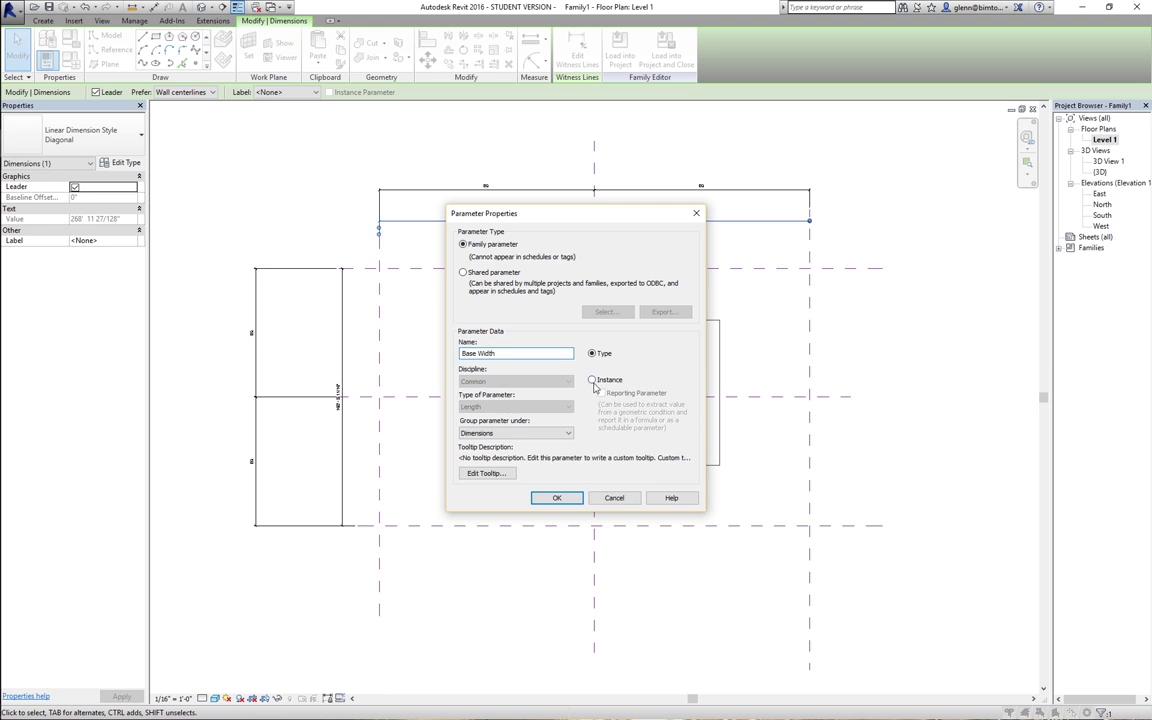
click(593, 381)
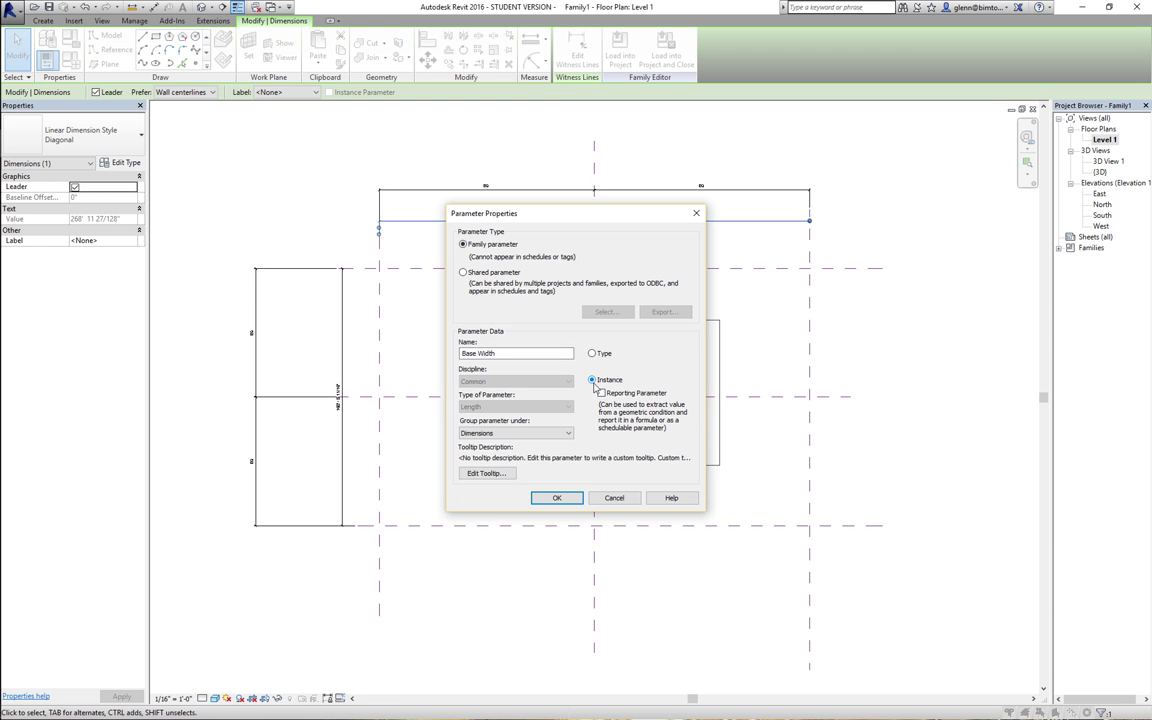
click(556, 497)
- Label the overall dimension between the outer horizontal planes with a new type parameter named Base Depth
click(341, 465)
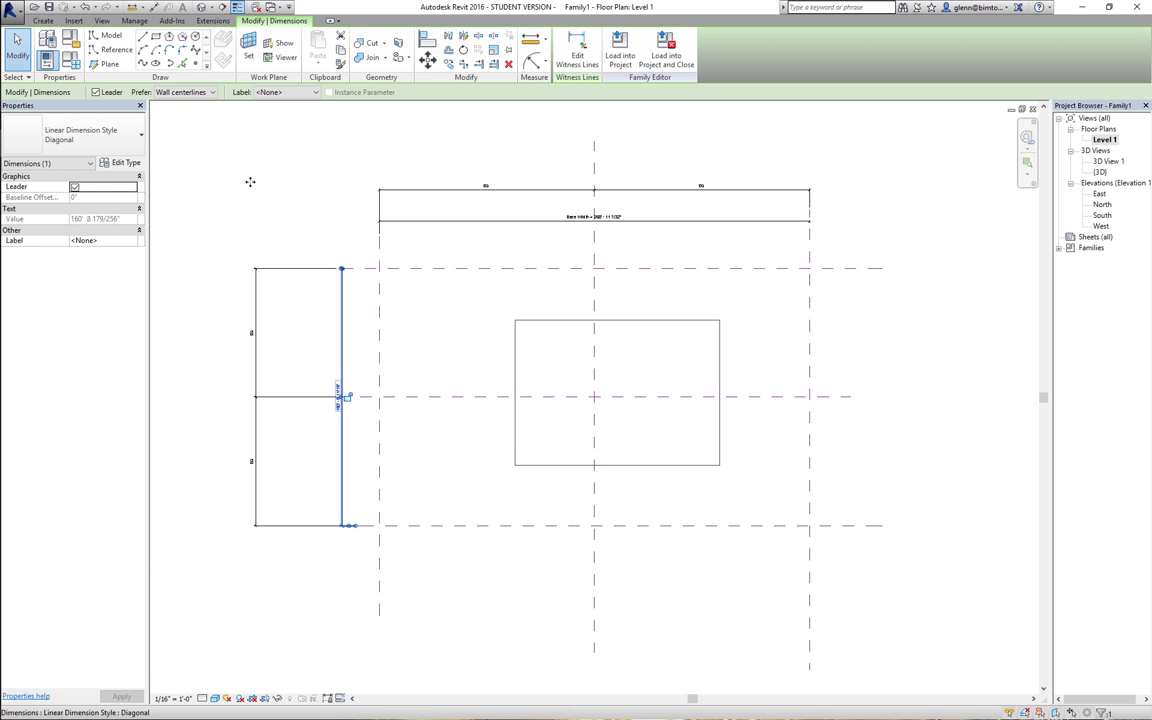
click(285, 92)
click(283, 113)
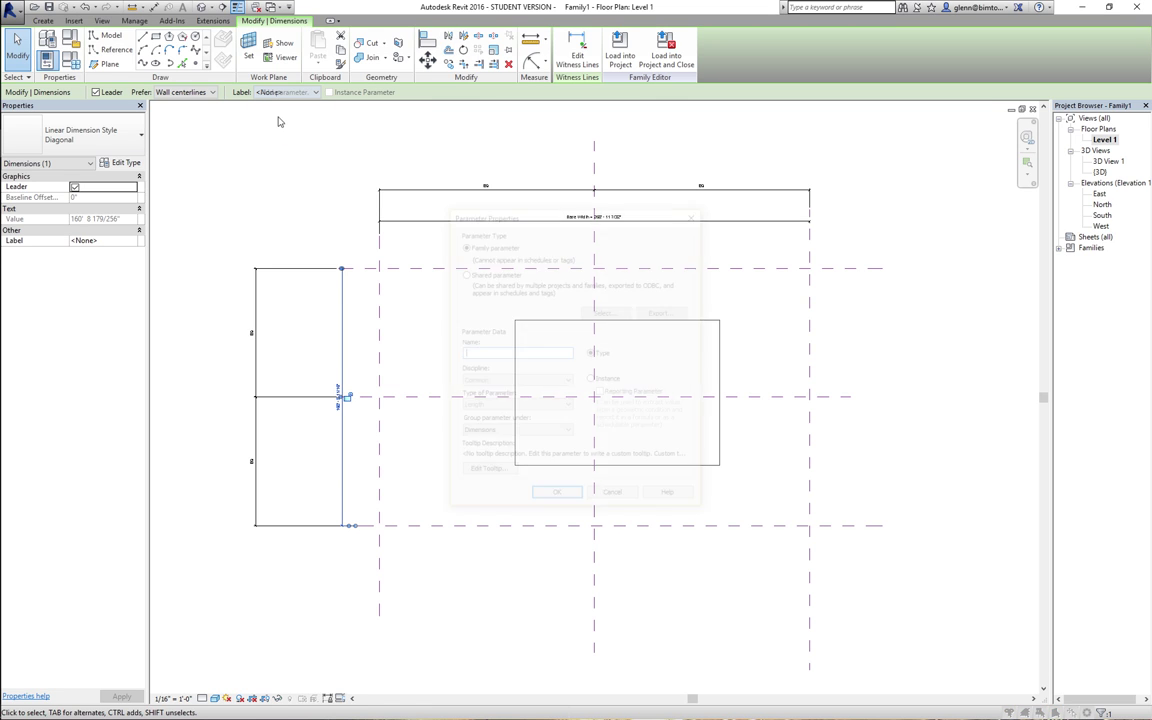
text(Base Depth)
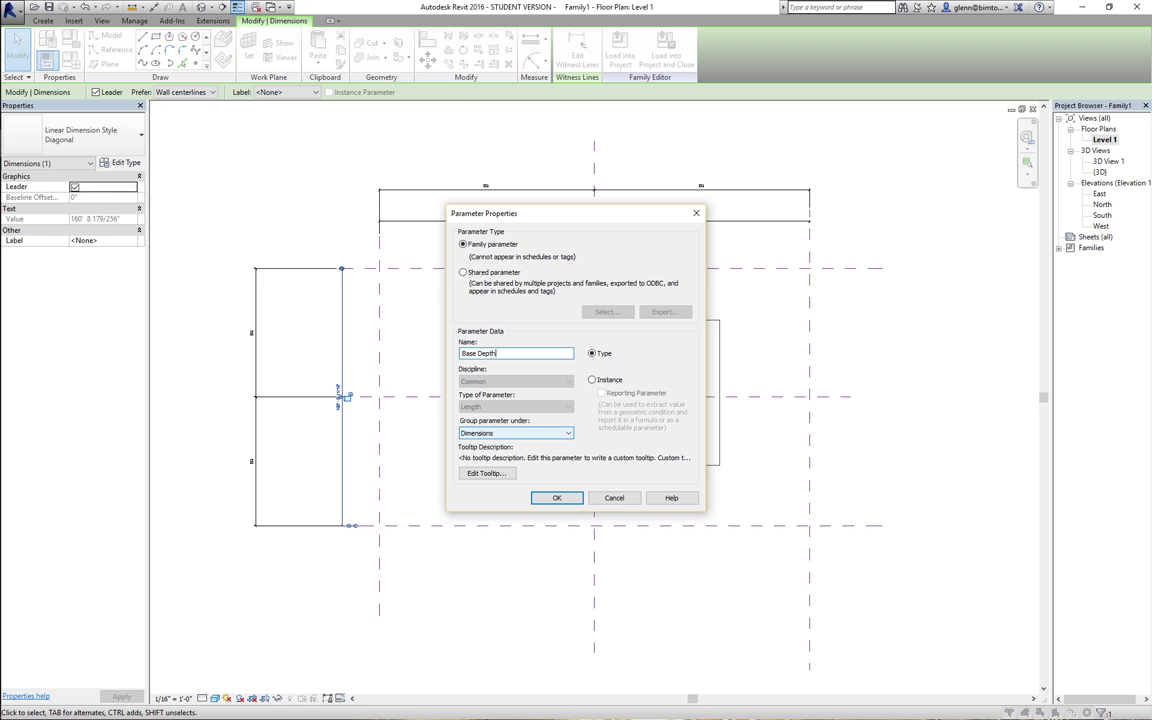
key(Return)
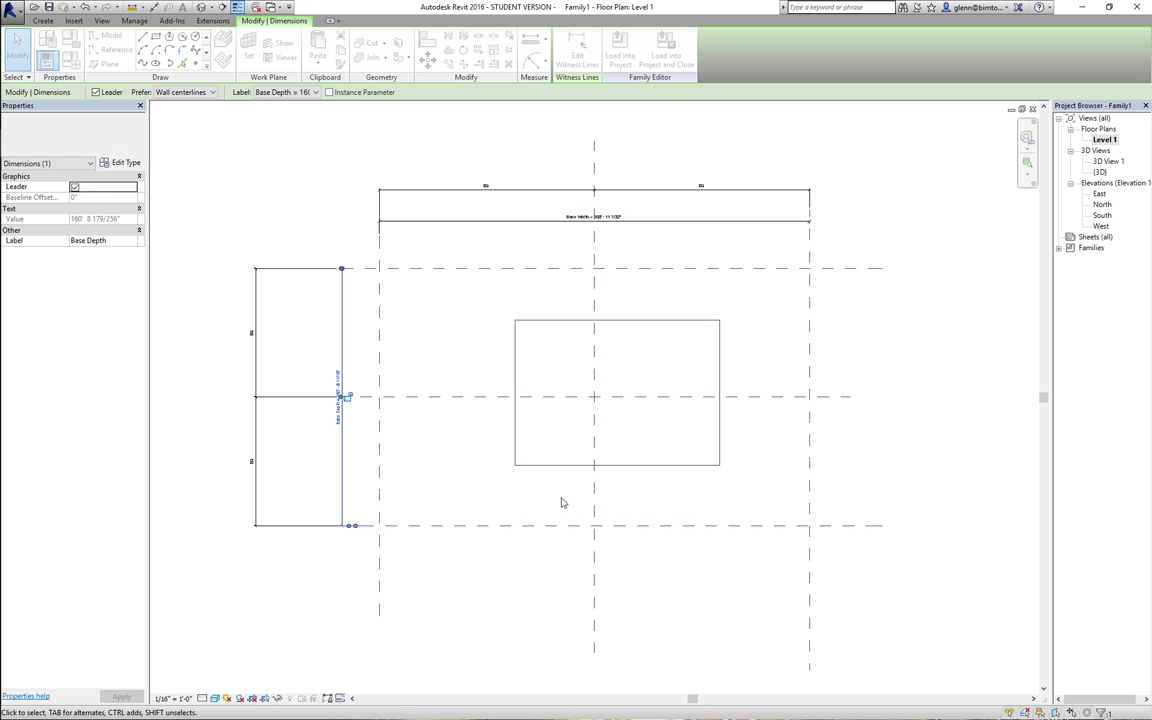
key(Escape)
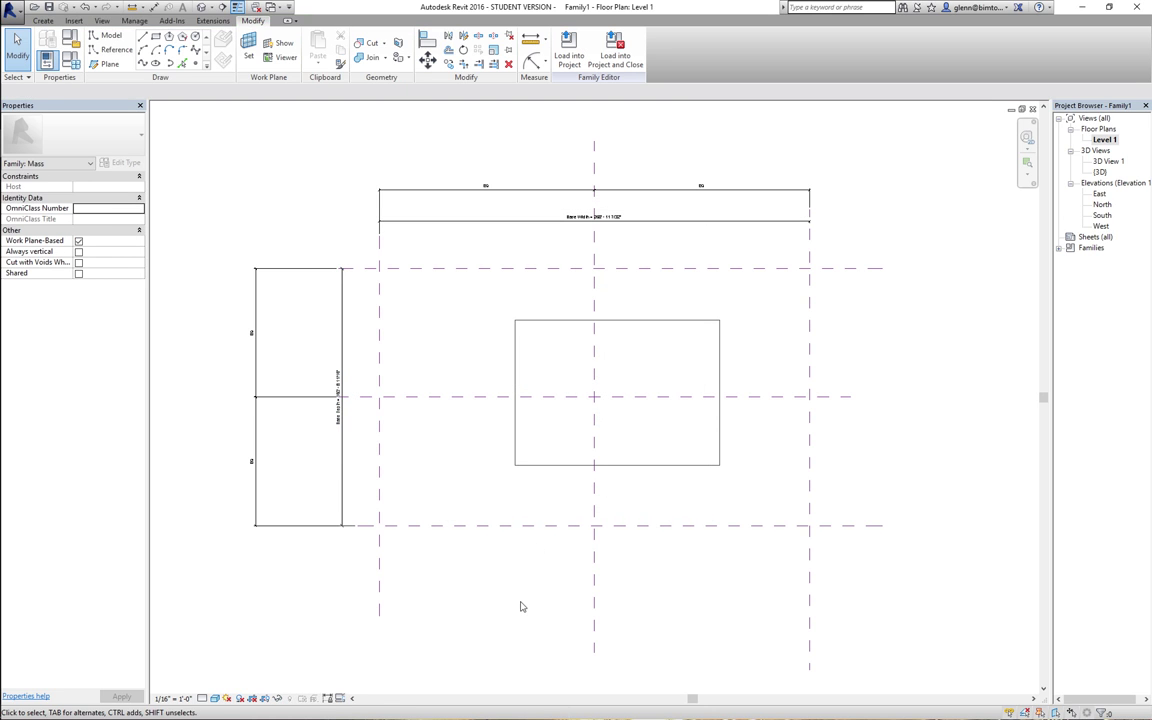
- Change the Base Depth family parameter from a type parameter to an instance parameter
click(343, 338)
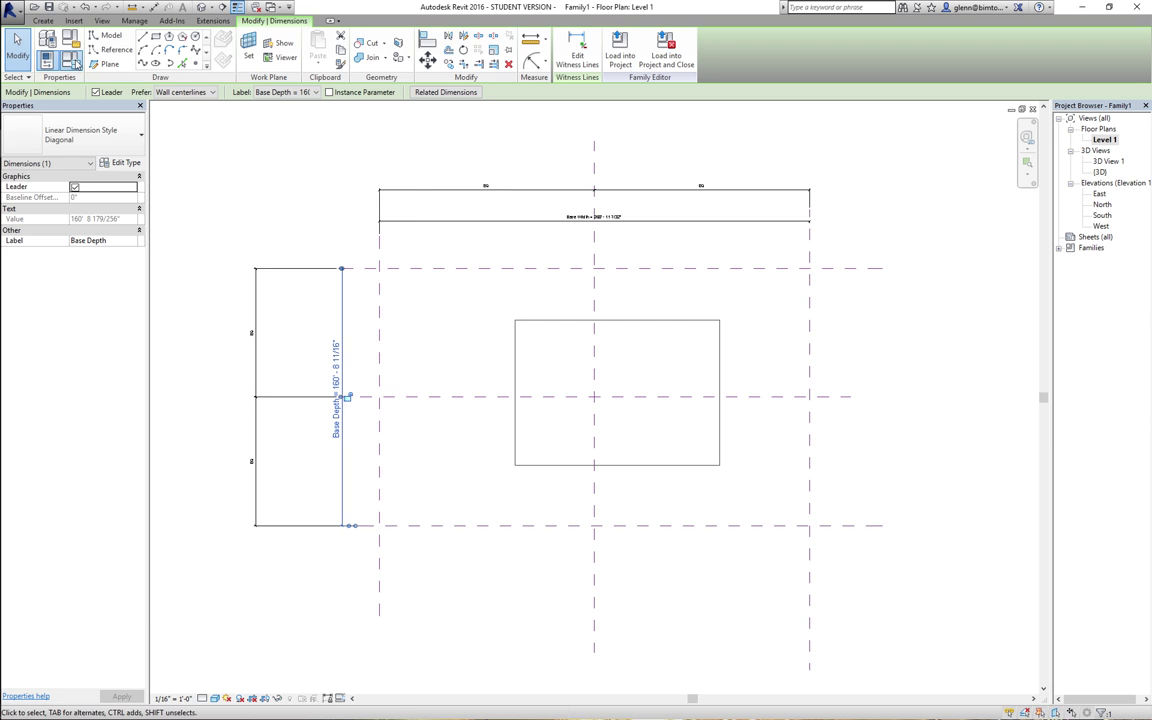
click(74, 62)
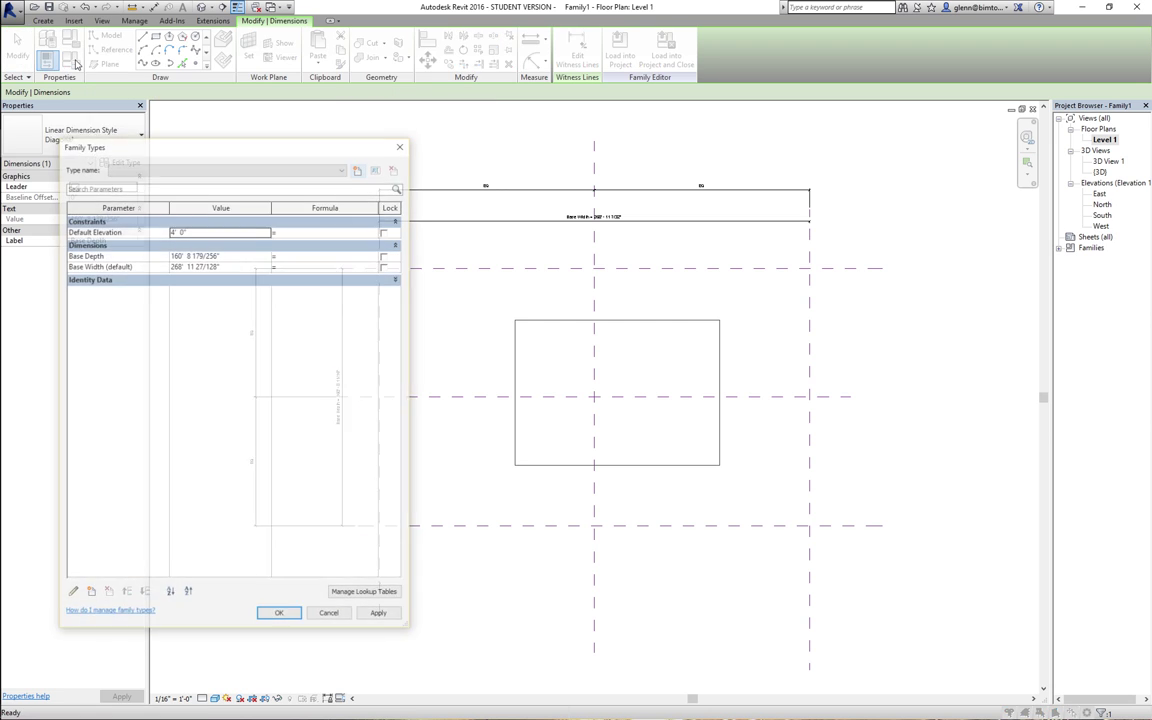
click(93, 255)
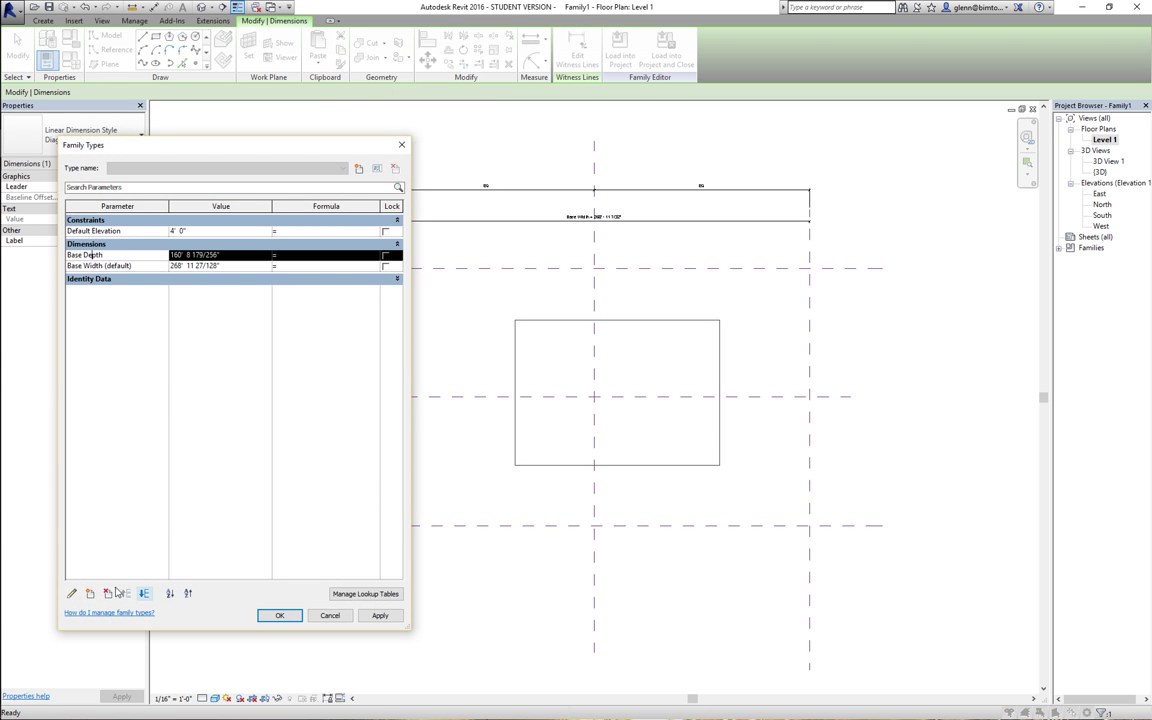
click(72, 594)
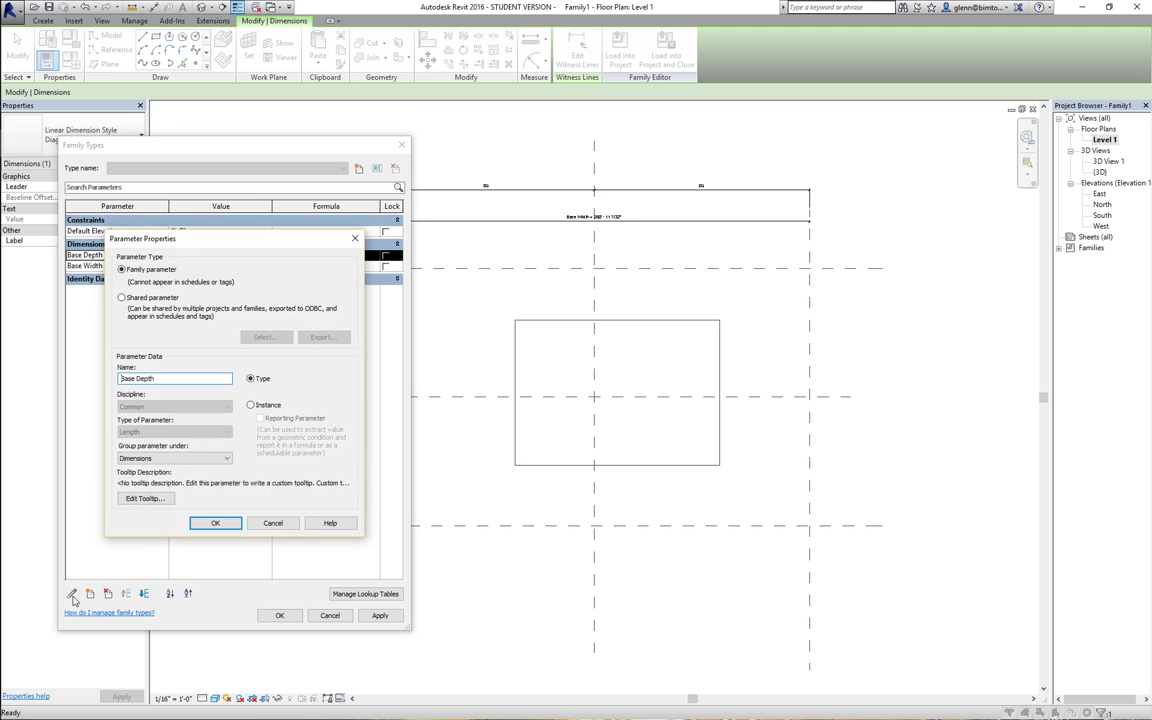
click(250, 405)
click(215, 523)
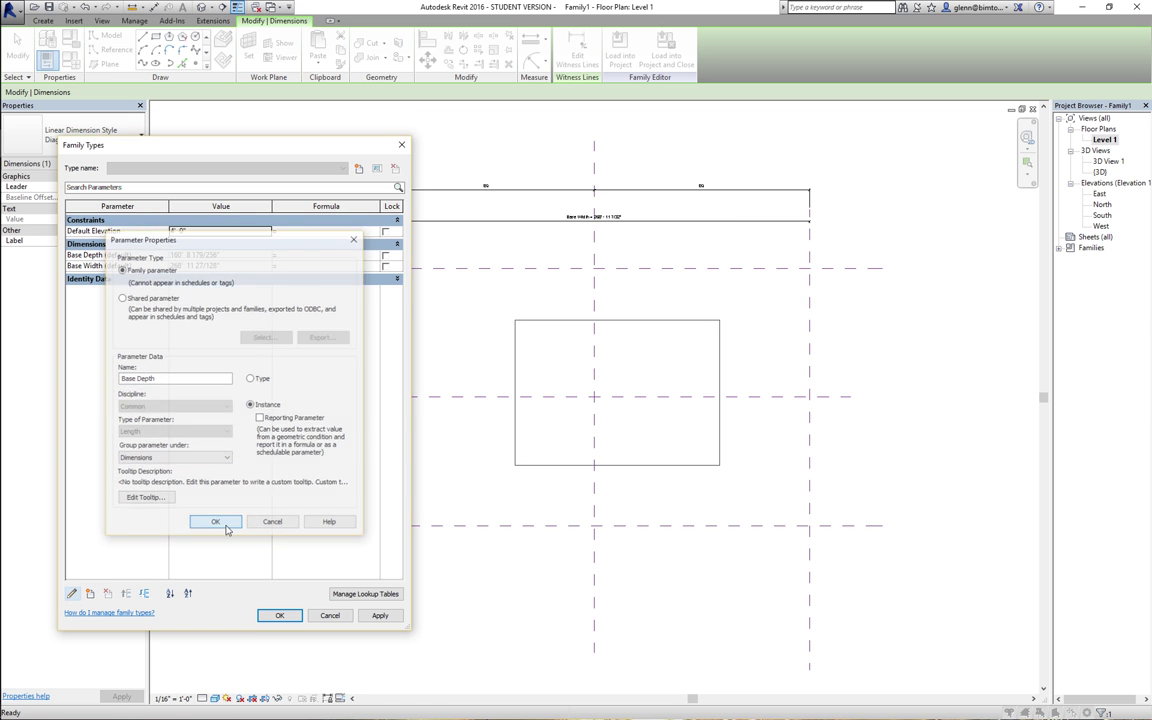
click(279, 616)
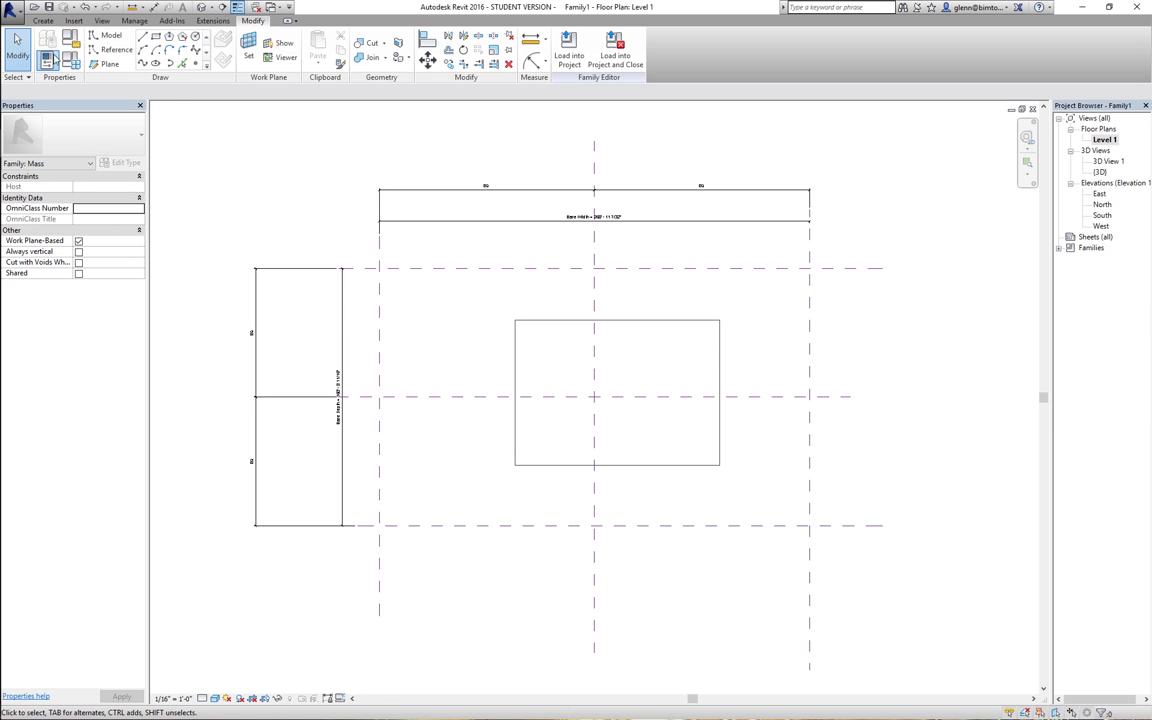
- Set the family's Base Depth to 180' and Base Width to 250', and apply the values
click(70, 62)
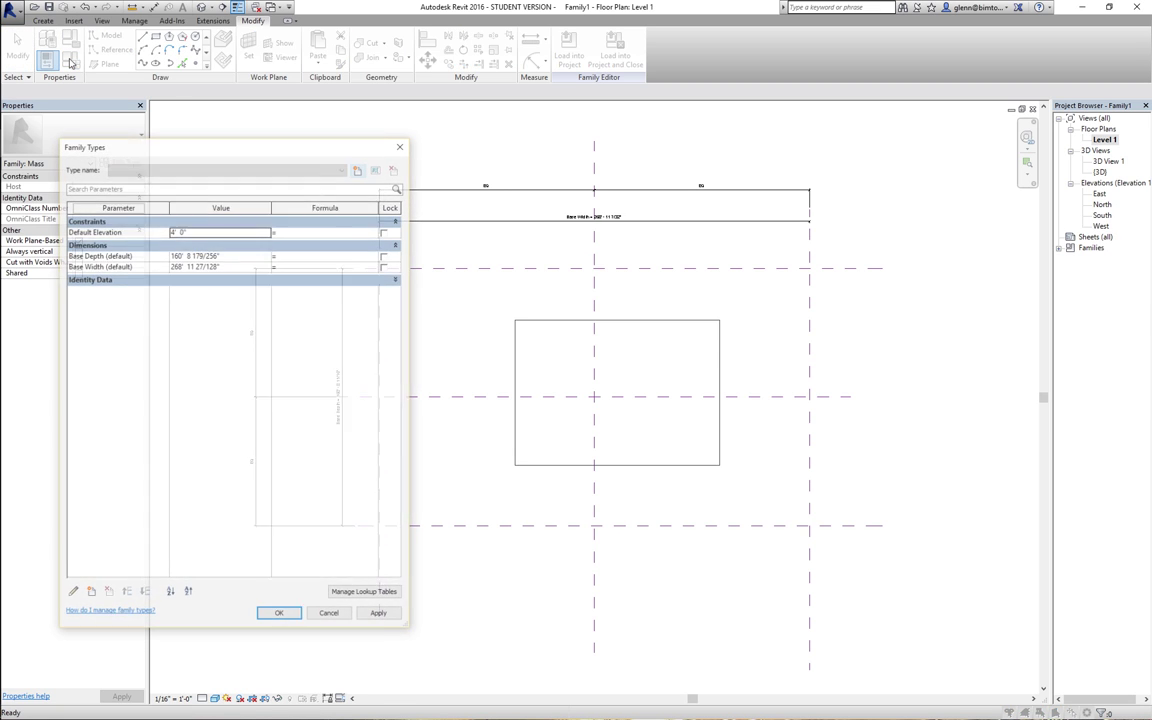
click(246, 248)
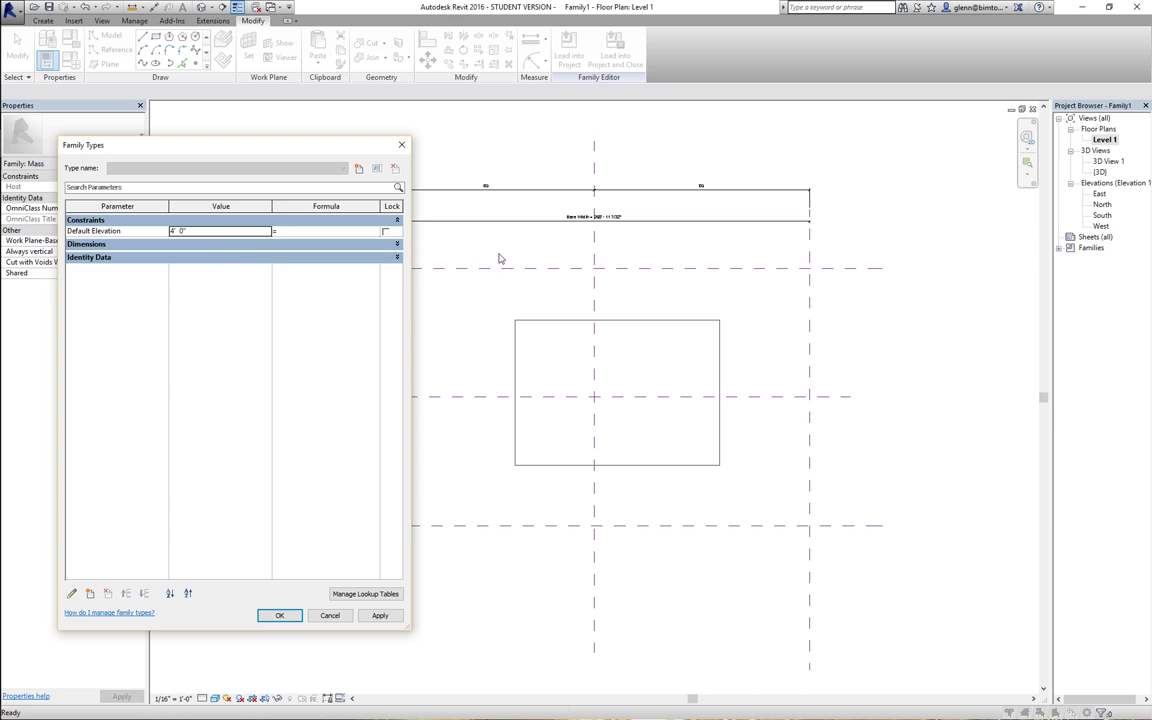
click(396, 246)
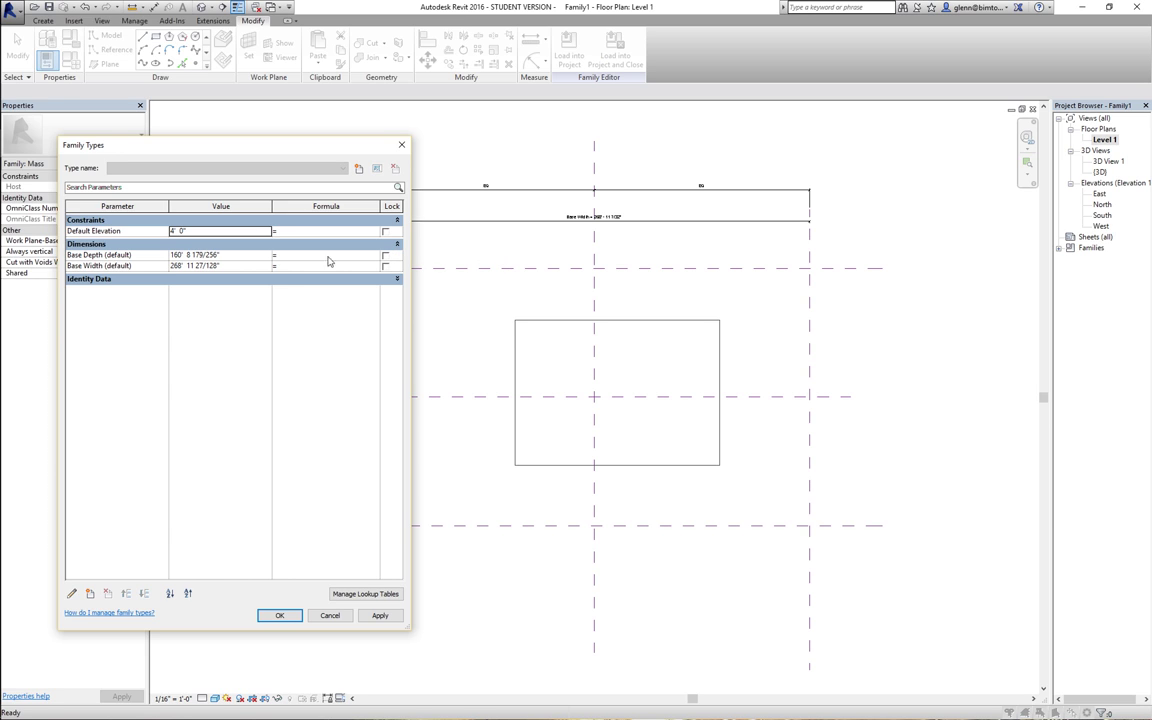
click(247, 256)
text(180'  0)
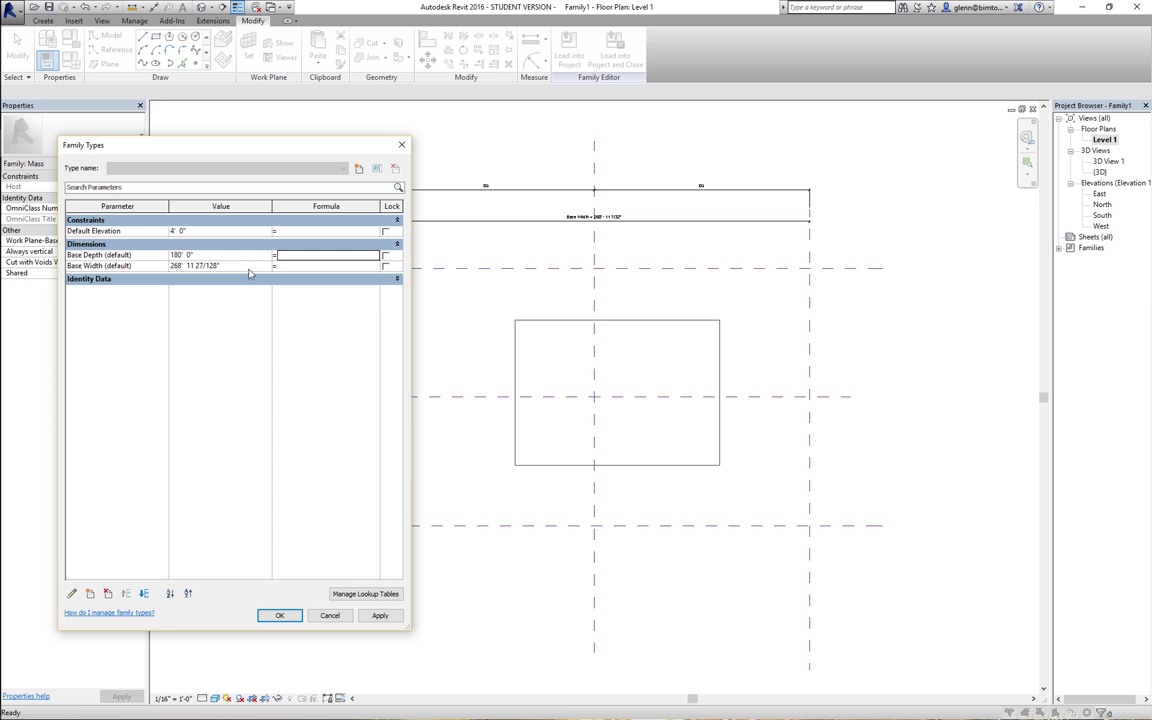
click(250, 266)
text(2)
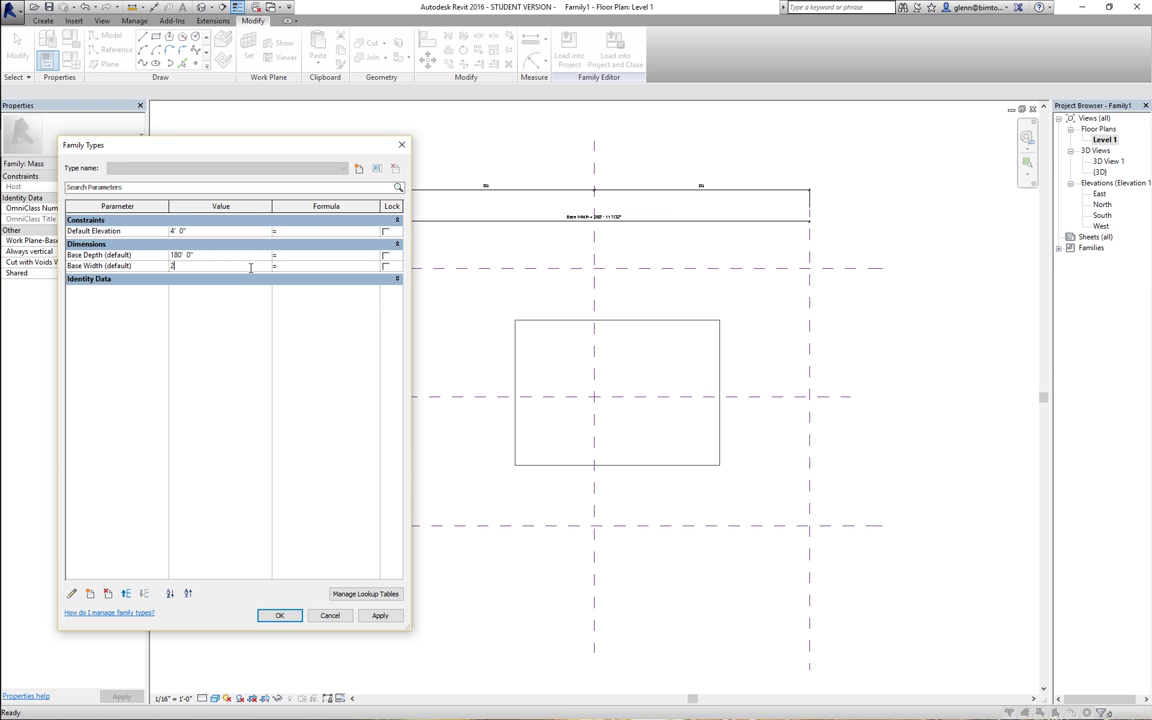
text(50)
click(382, 615)
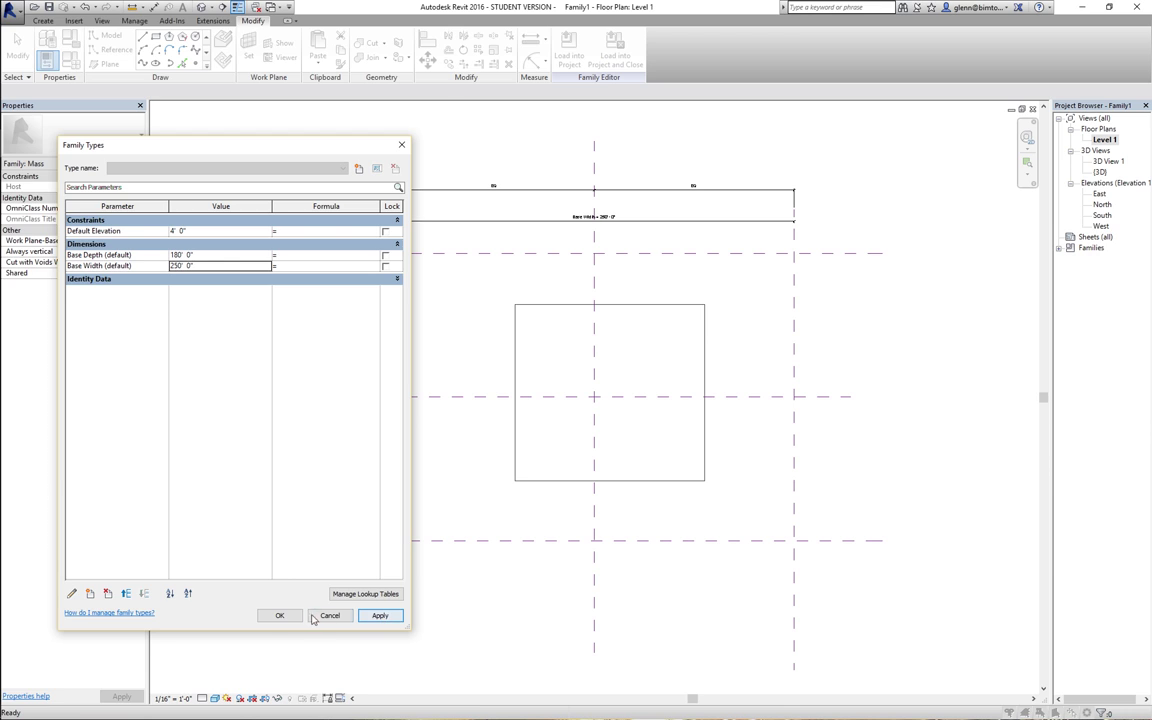
- Set the Base Width parameter to 200' and accept the family type values
click(221, 264)
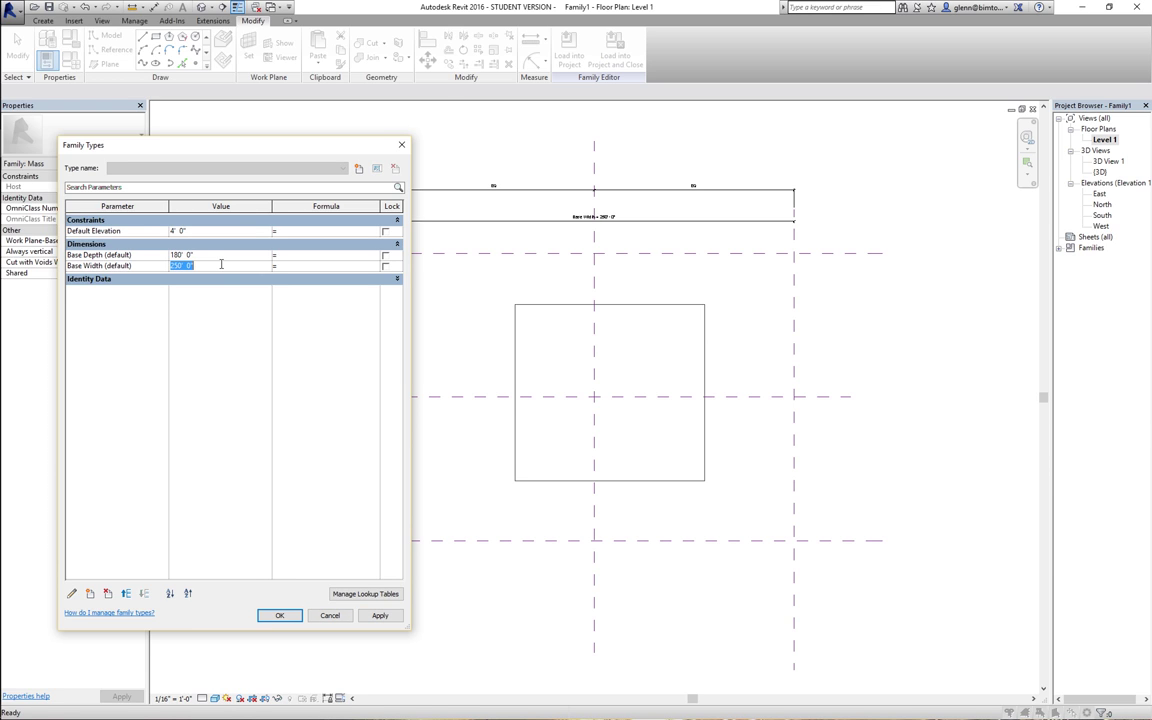
text(200)
click(380, 616)
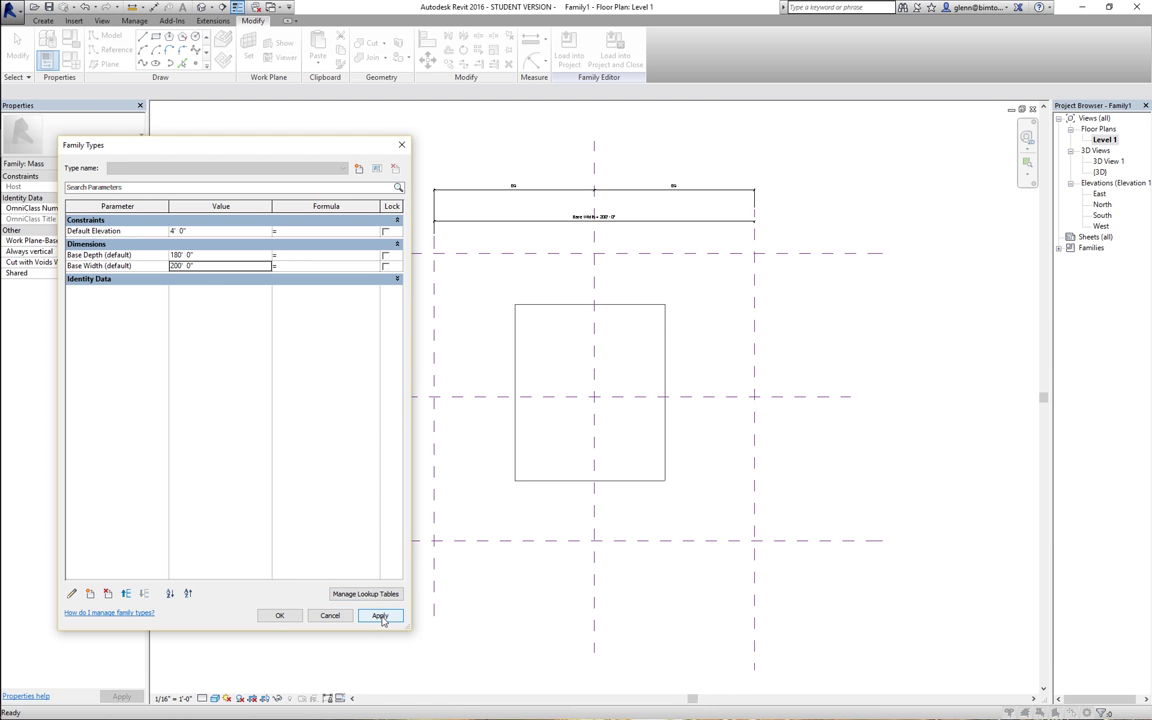
click(286, 615)
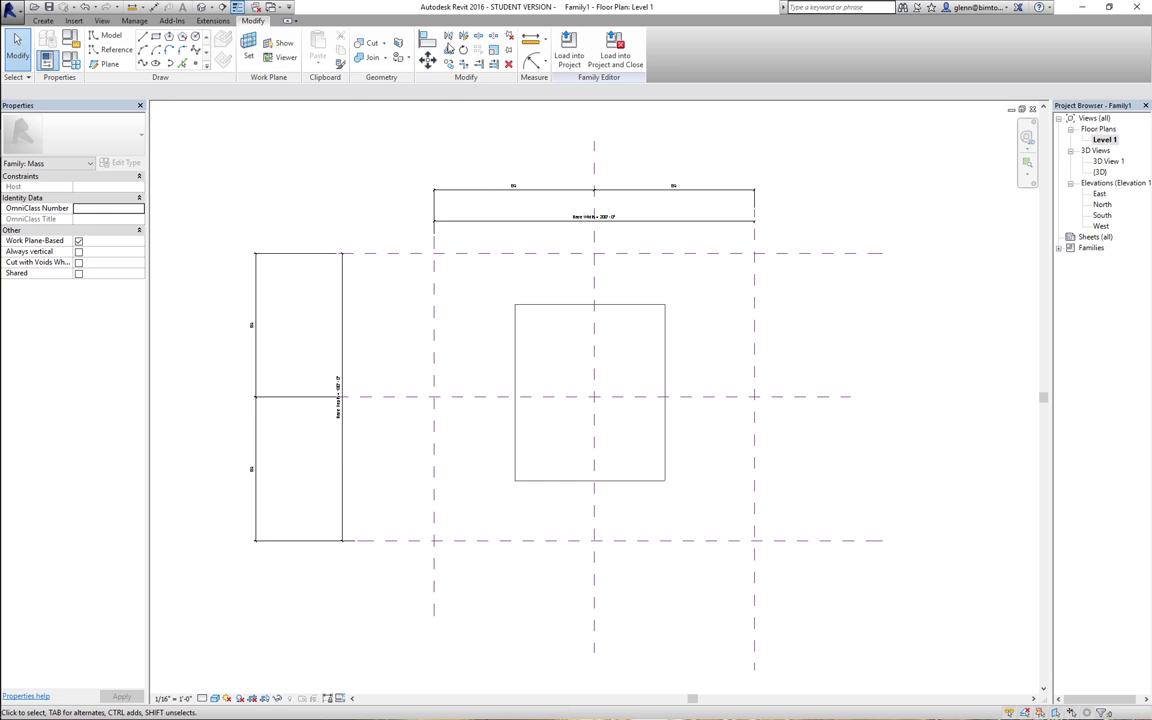
- Align the four edges of the base rectangle to the outer reference planes and lock the alignments
click(427, 40)
click(435, 298)
click(514, 365)
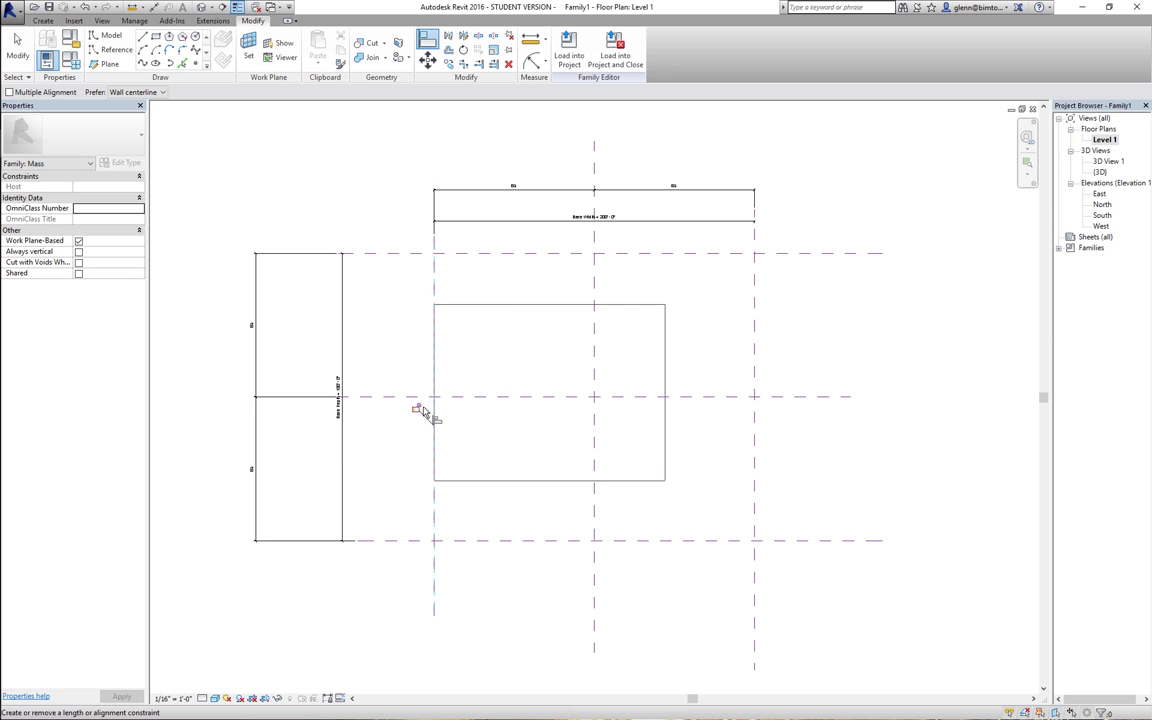
click(498, 253)
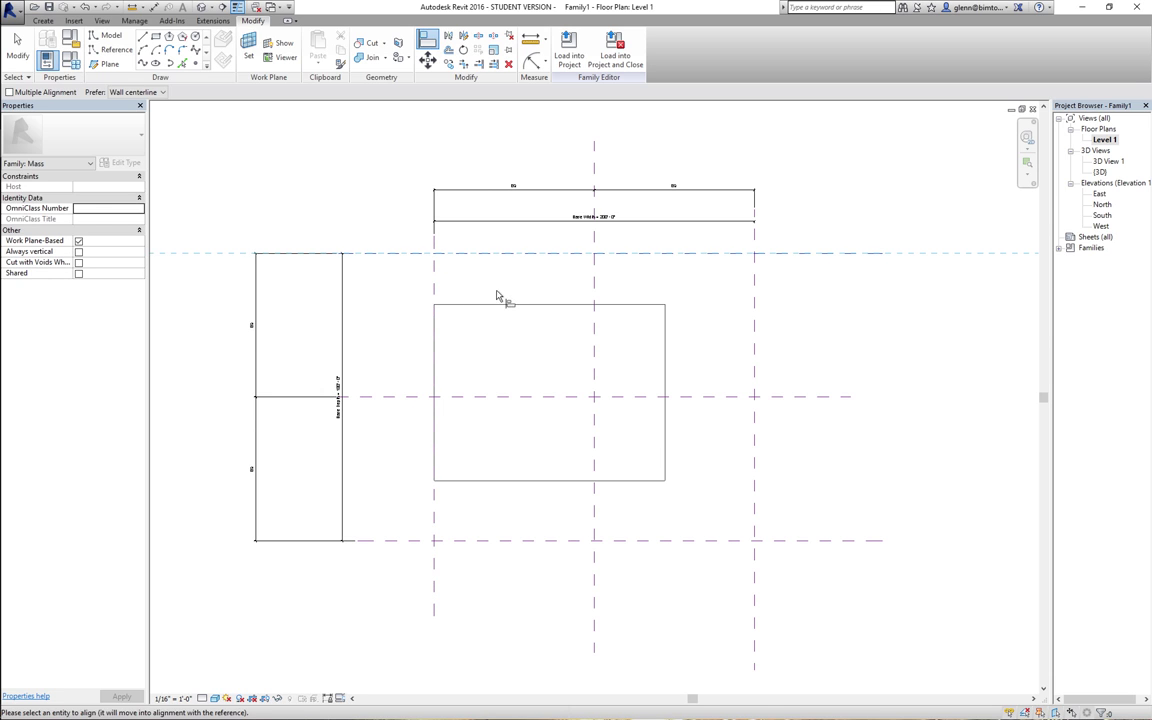
click(507, 304)
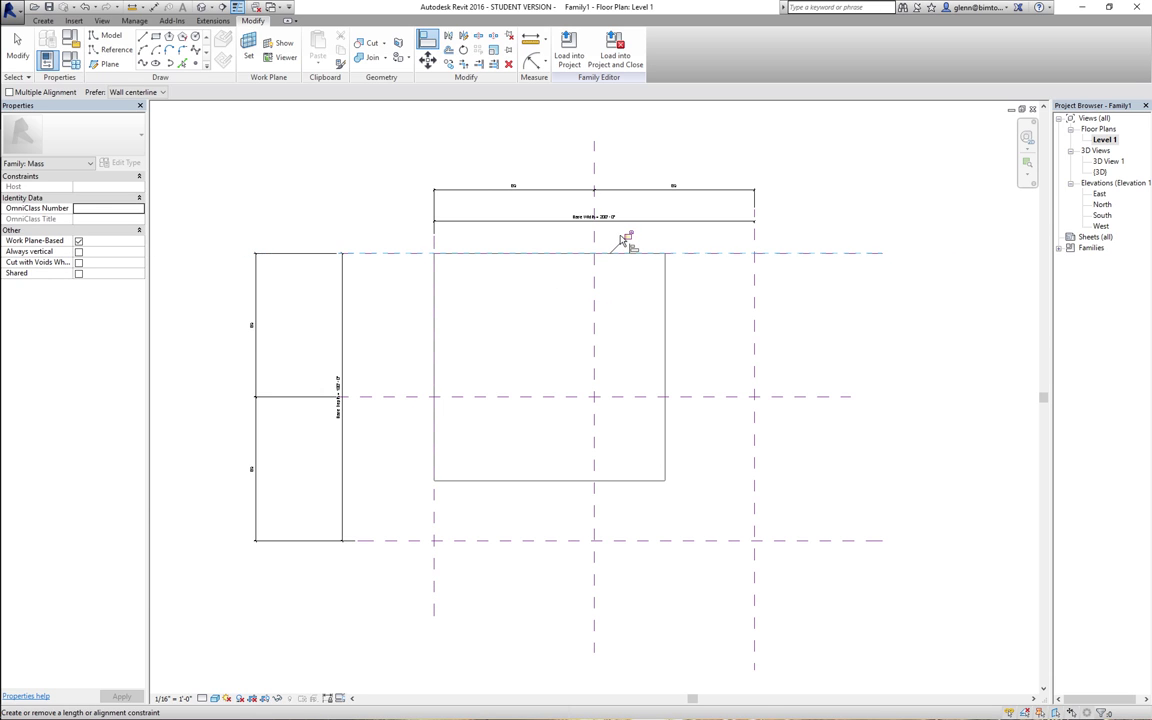
click(754, 320)
click(666, 370)
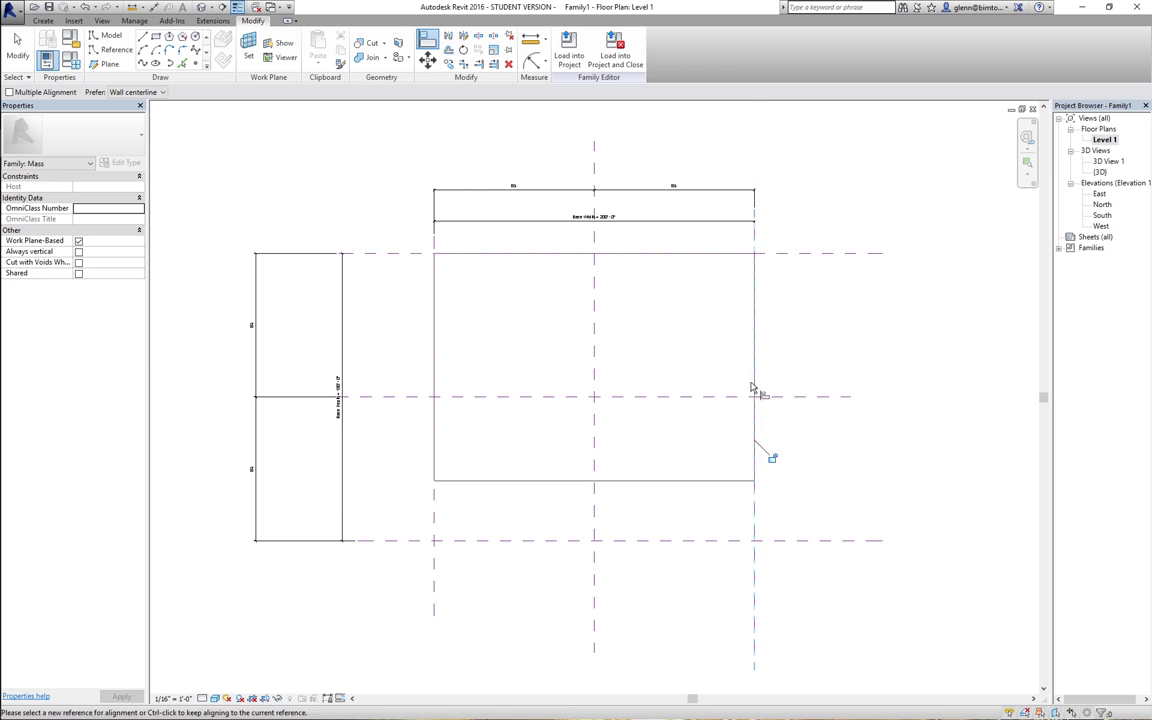
click(694, 541)
click(690, 481)
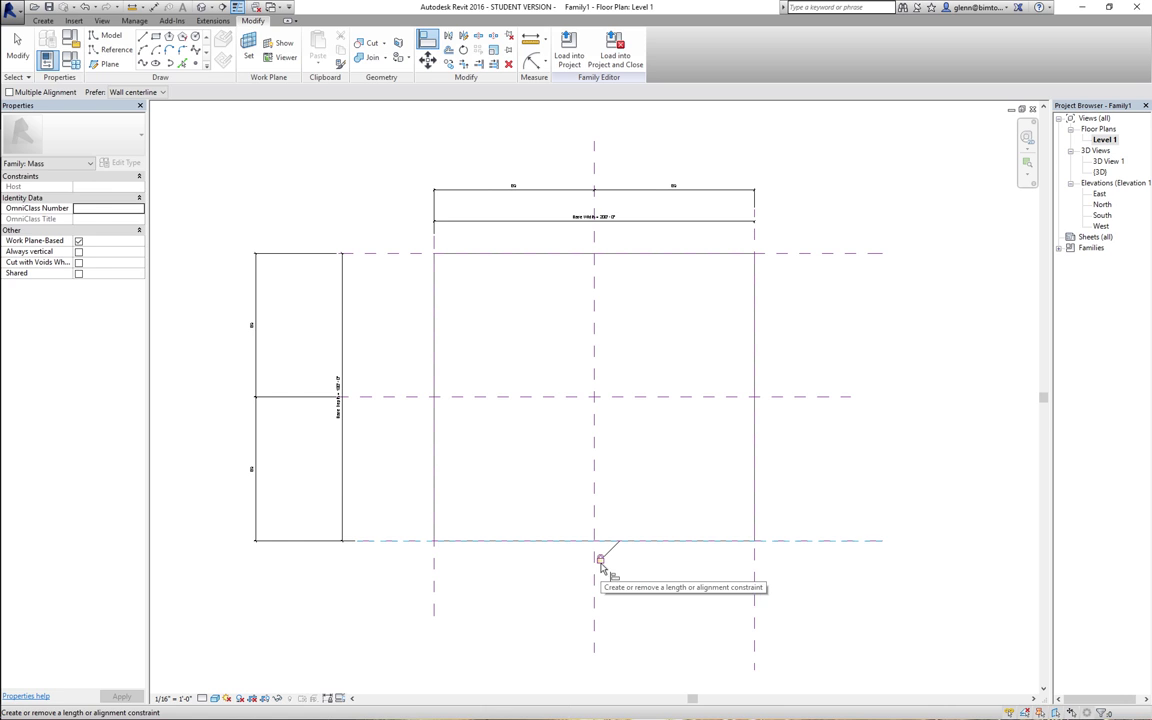
click(600, 558)
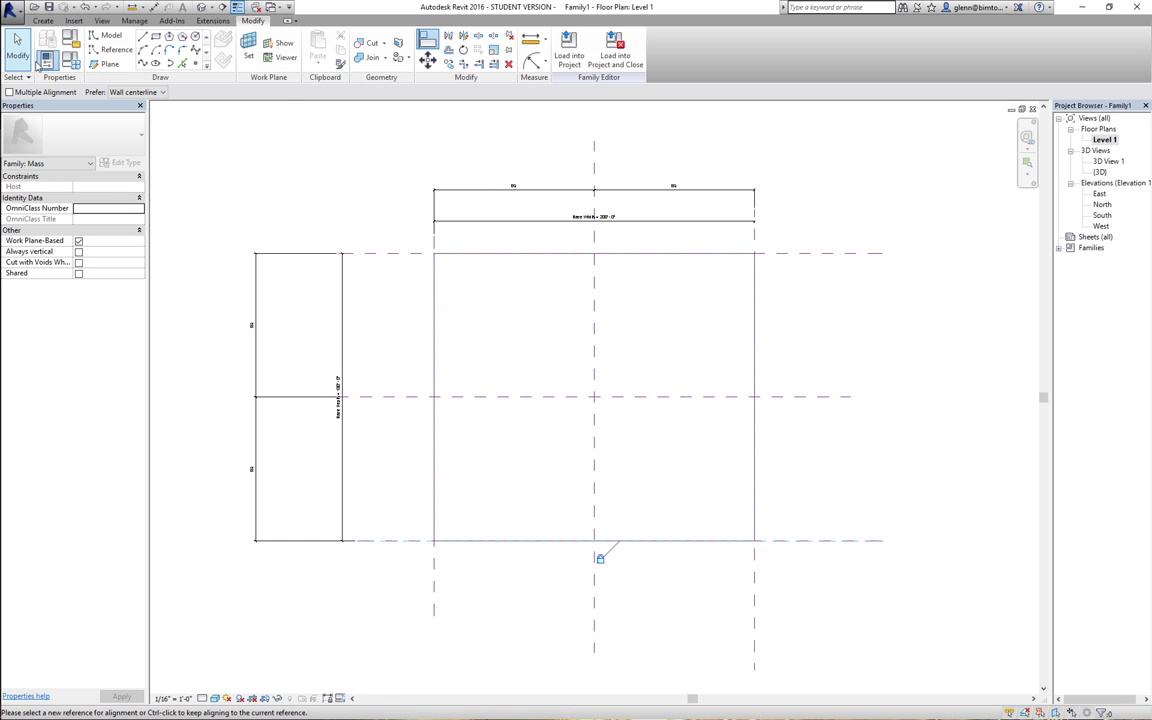
- Flex the locked base rectangle by setting the Base Width parameter to 220'
click(70, 63)
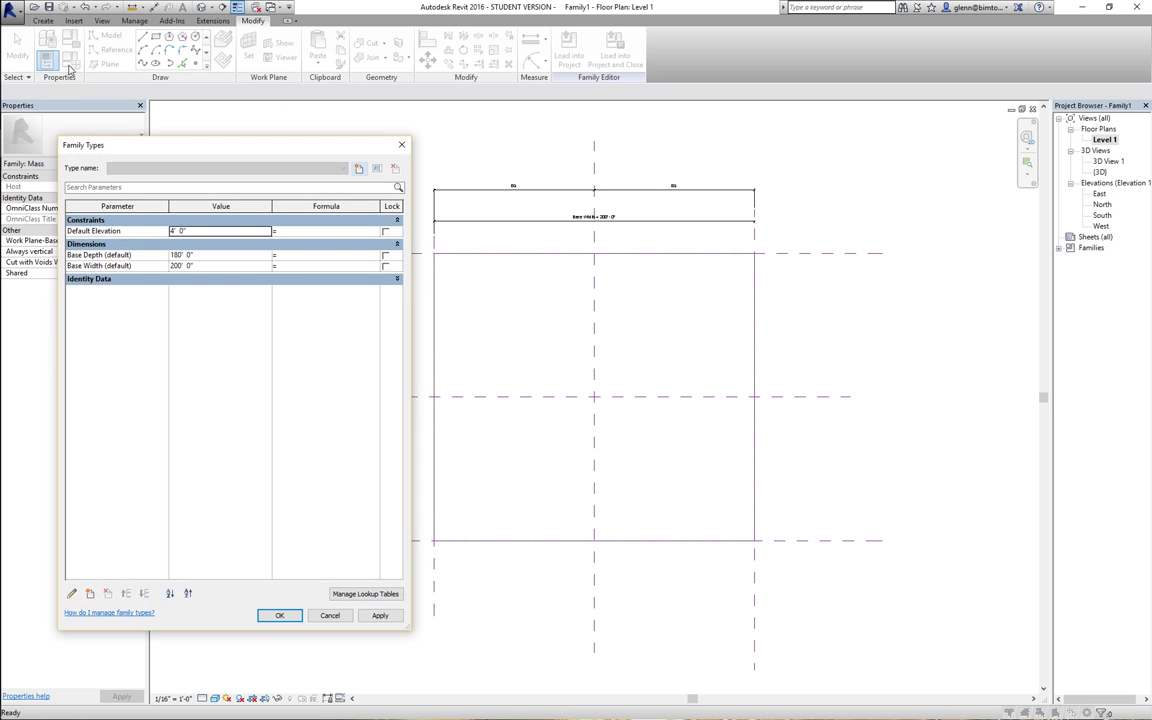
click(227, 270)
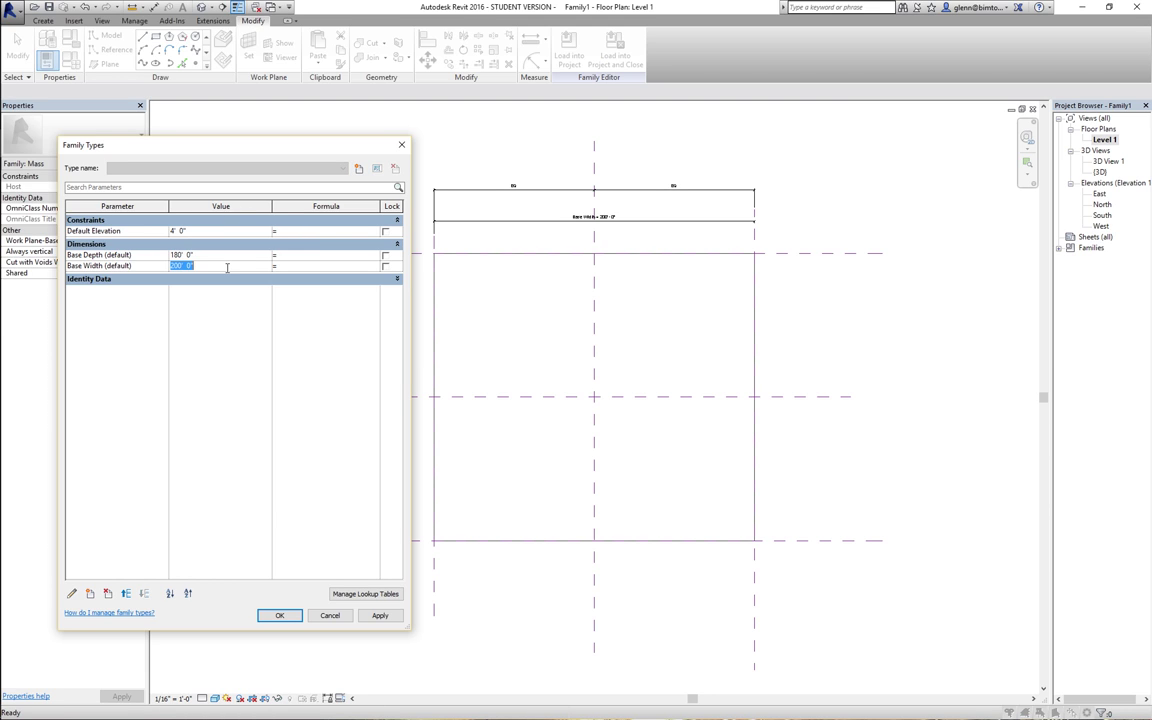
text(220-)
click(280, 615)
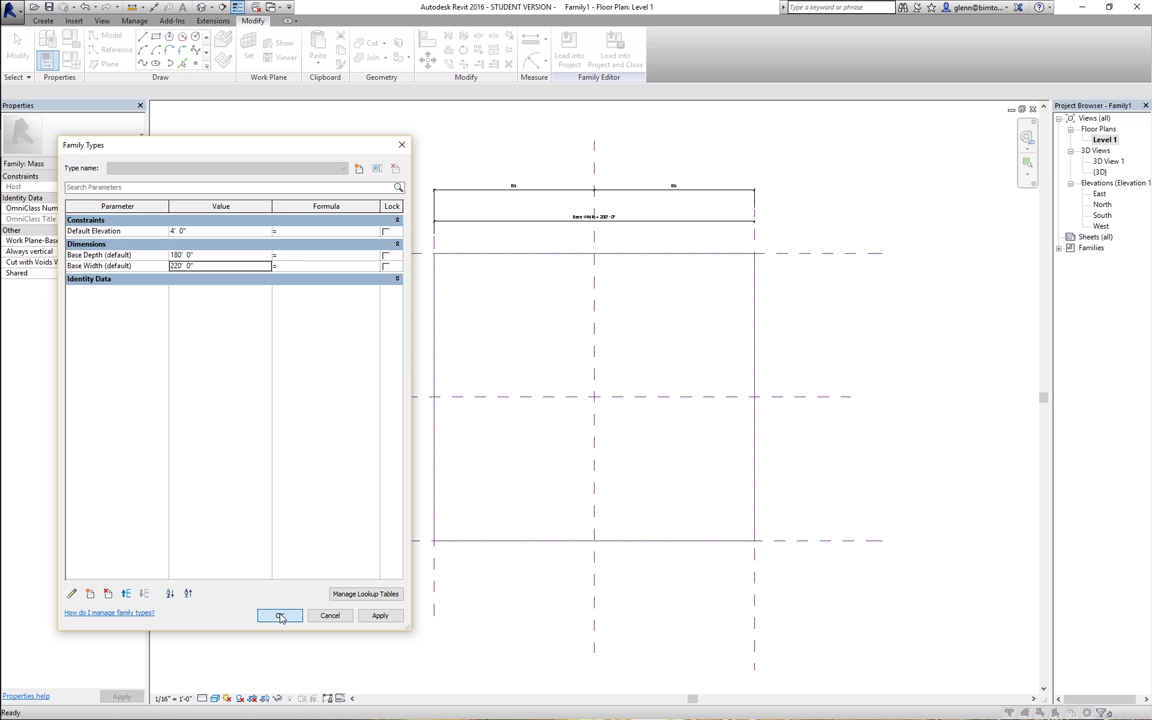
- Examine the base rectangle and reference planes in the default 3D view, and return to the Level 1 floor plan
key(a)
key(l)
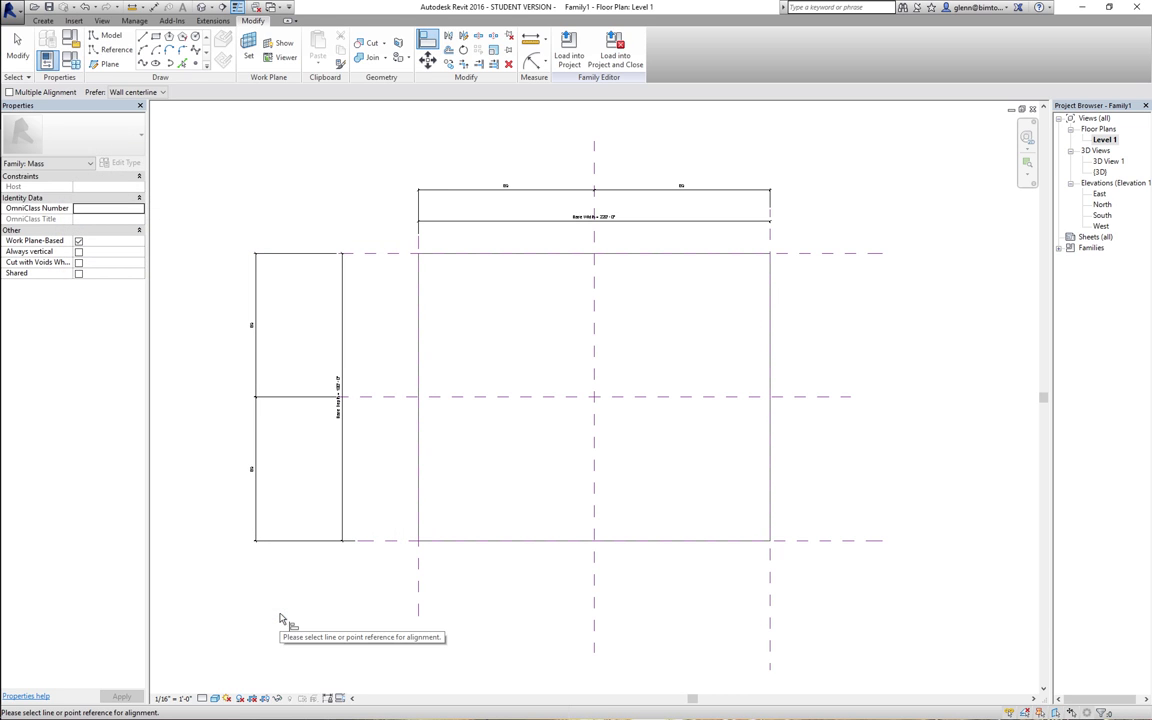
click(201, 7)
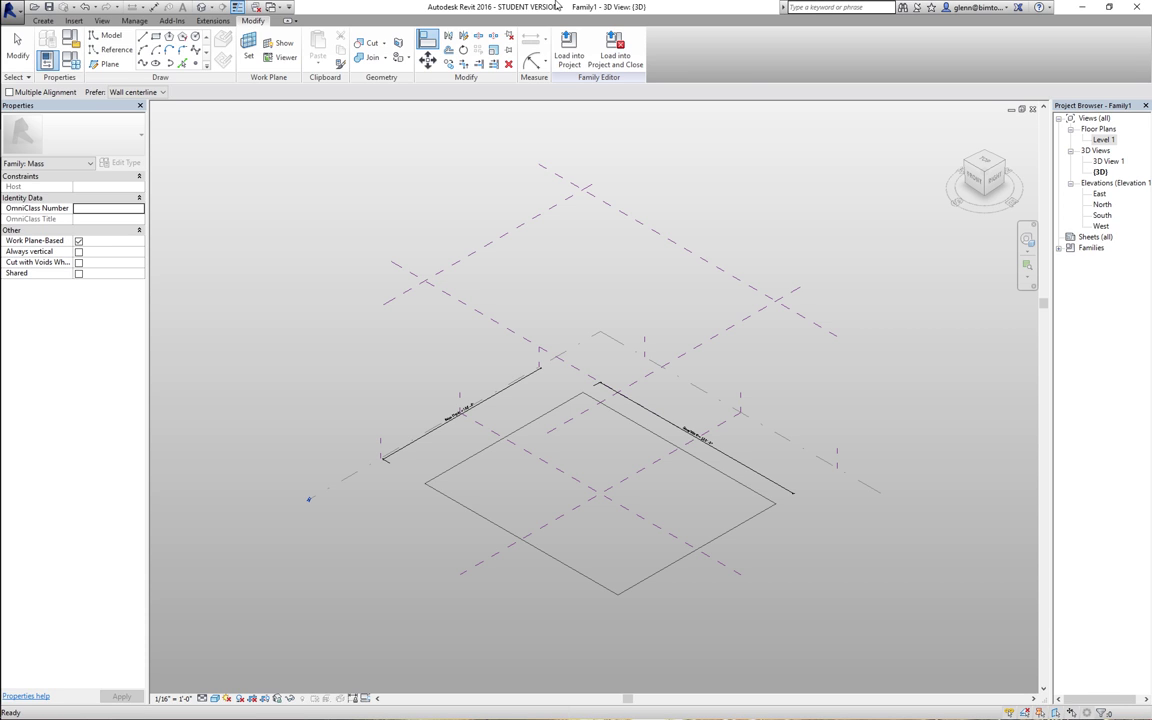
key(a)
key(l)
double_click(1096, 140)
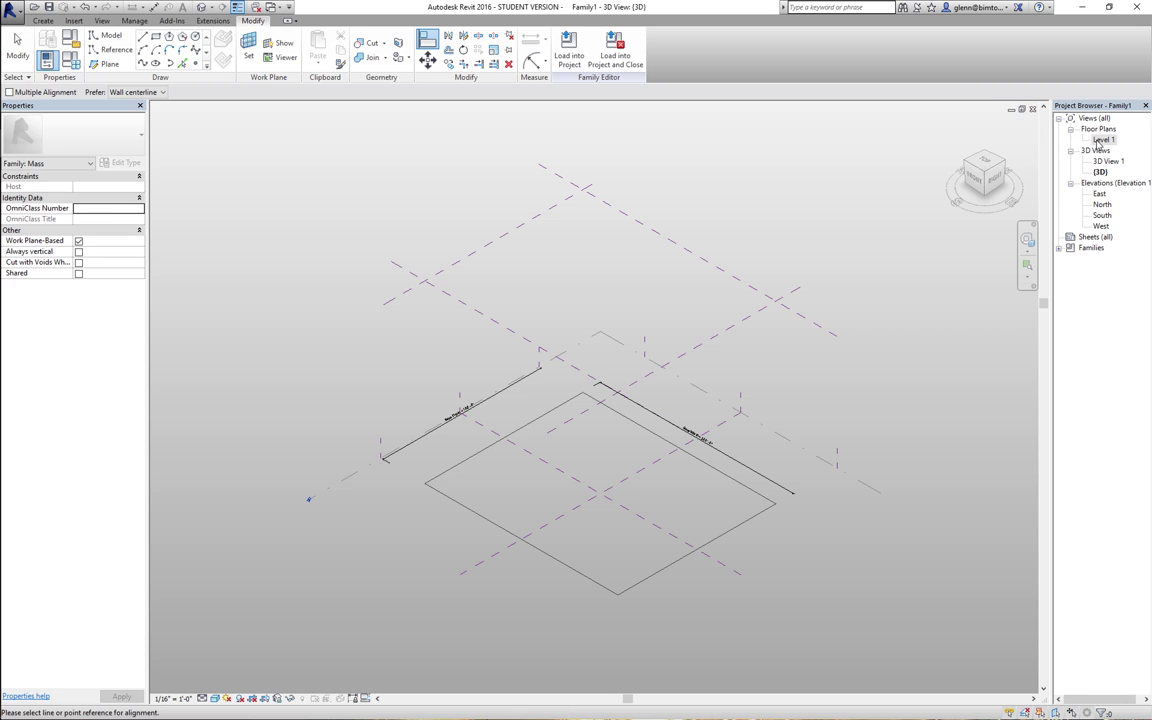
key(super+a)
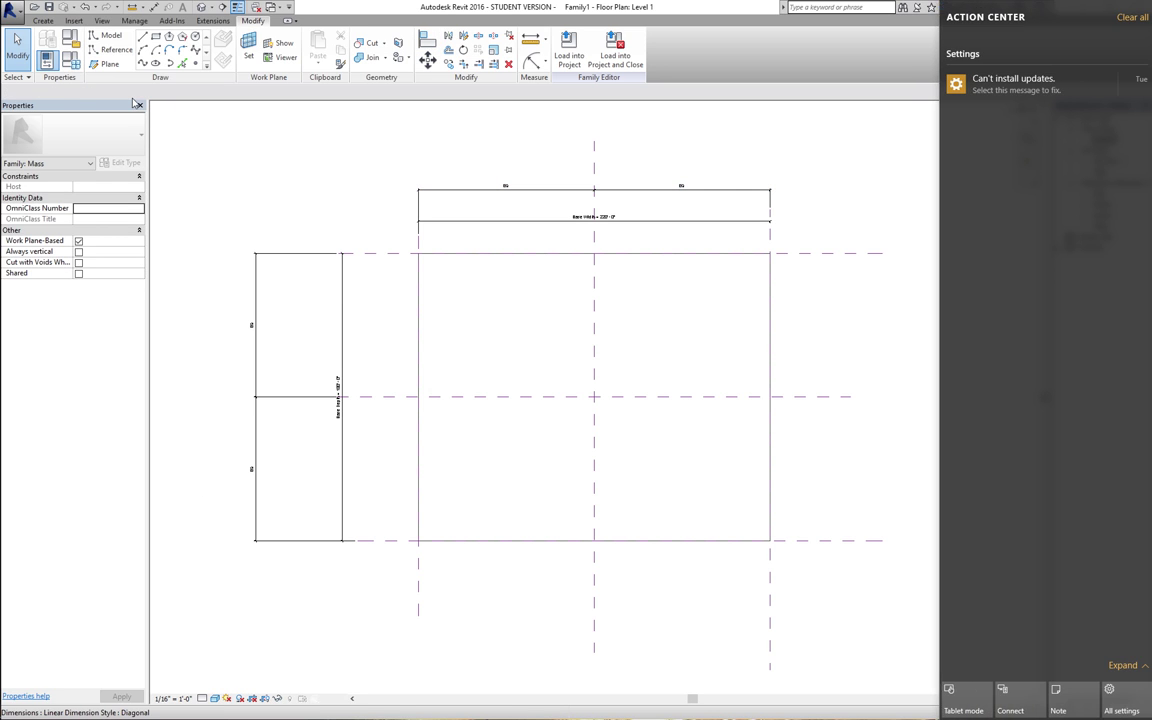
click(623, 241)
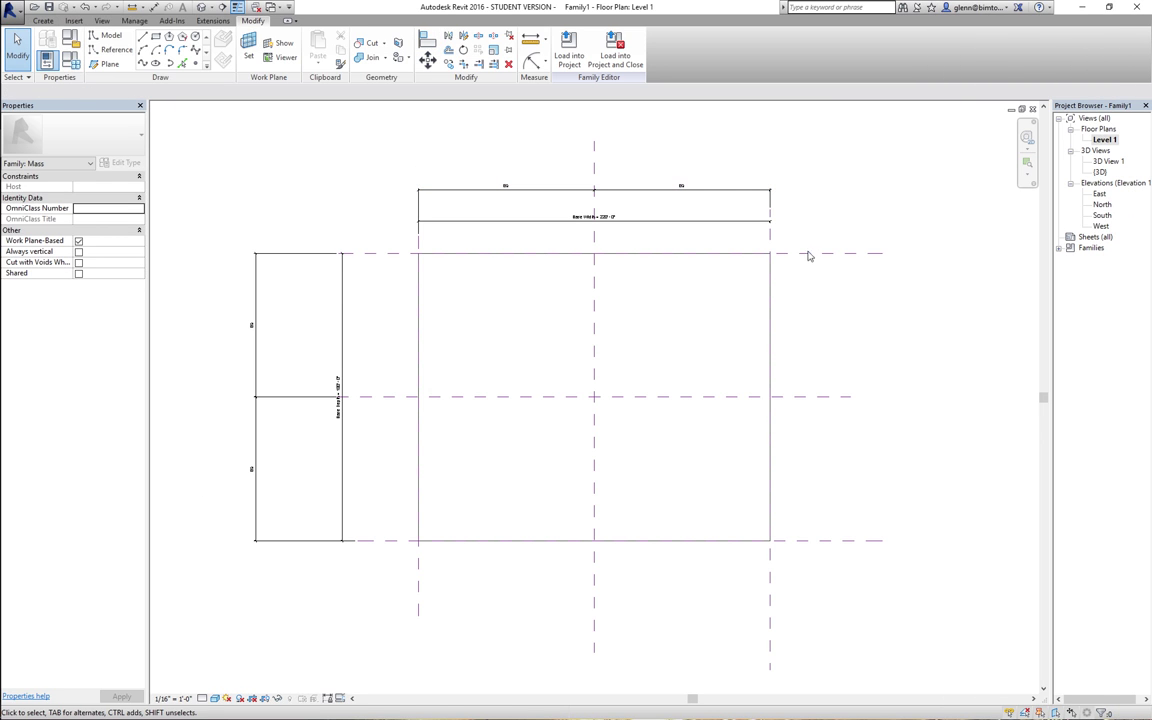
click(539, 190)
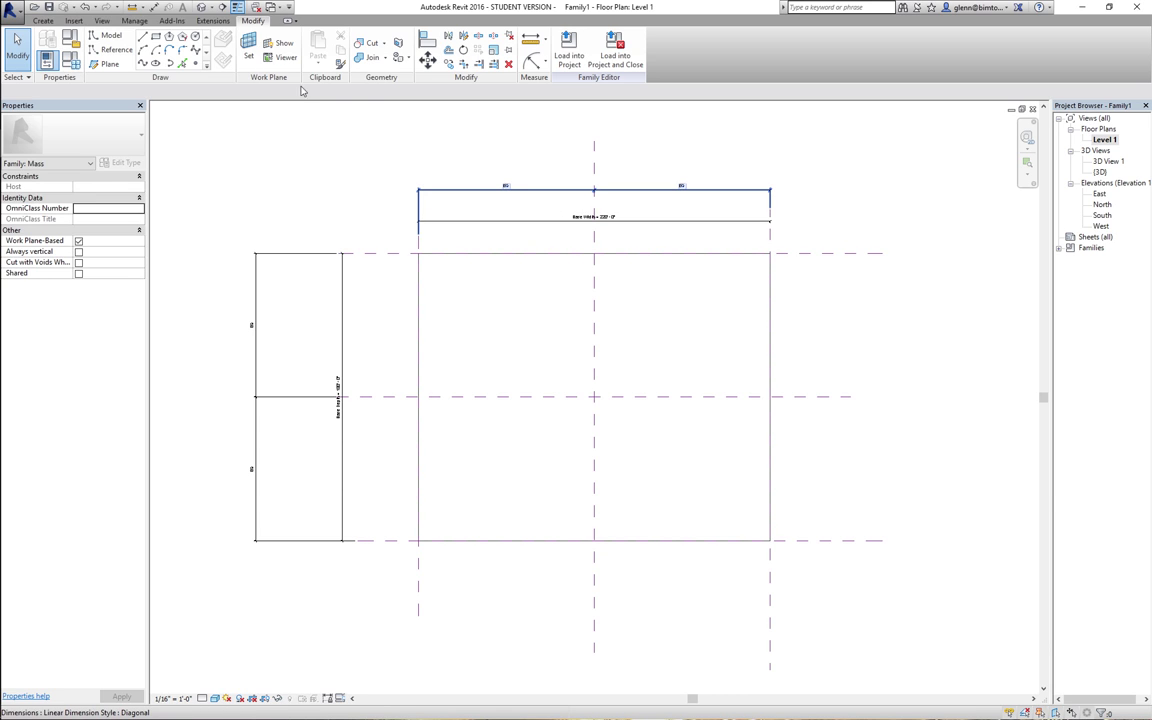
- Add an aligned dimension between the two outer horizontal reference planes, placed to the right of the base rectangle
click(43, 20)
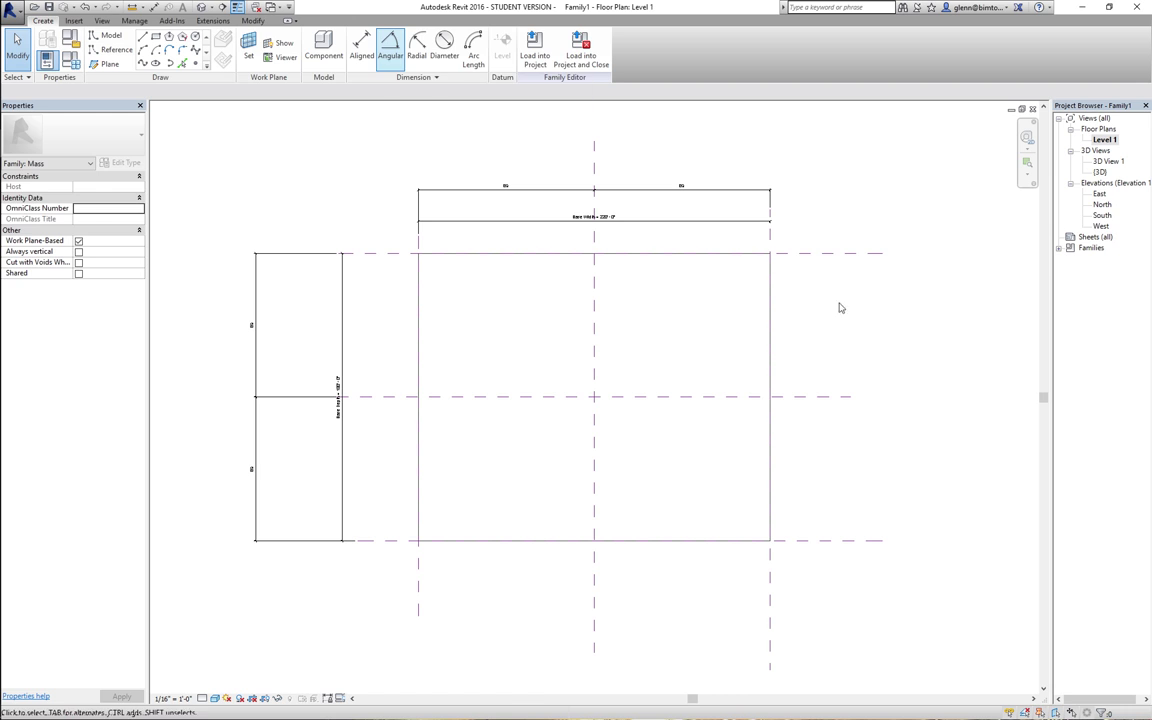
click(362, 44)
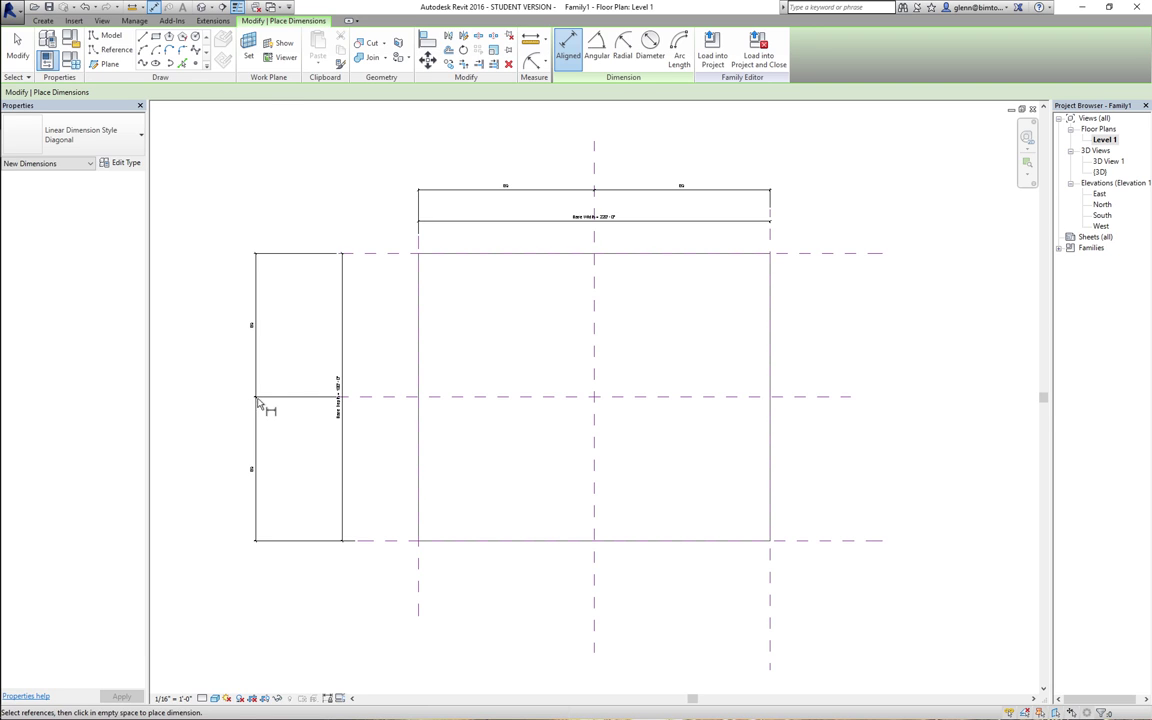
click(855, 320)
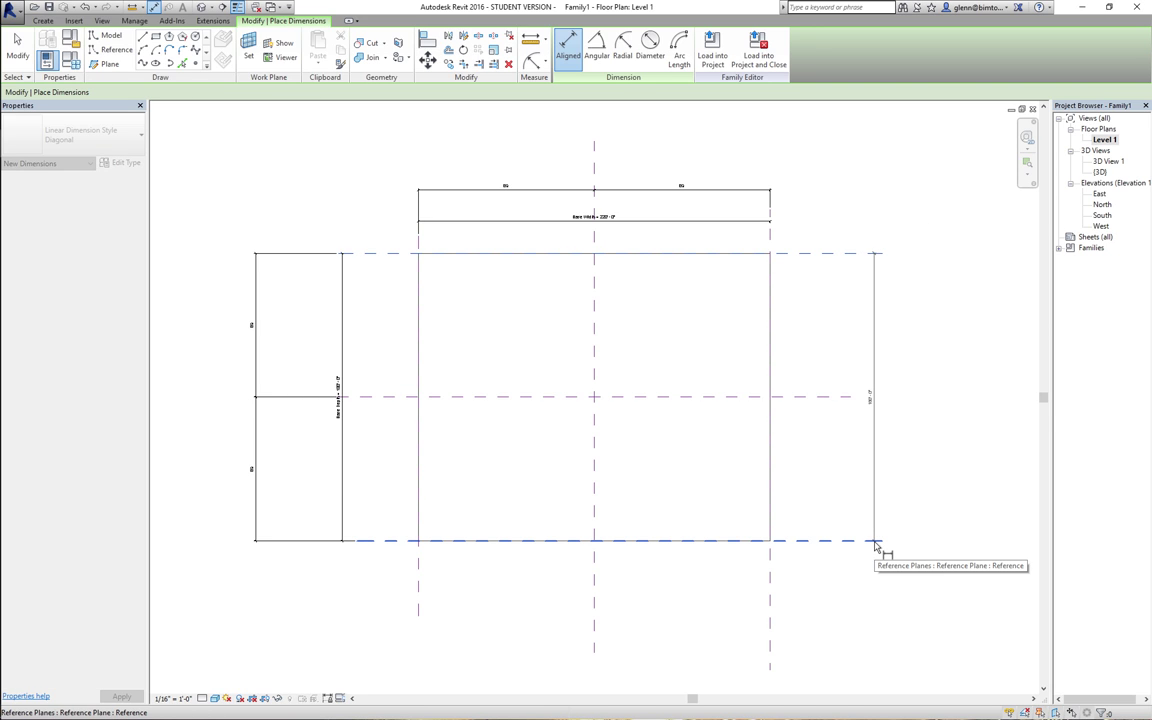
click(875, 542)
click(919, 505)
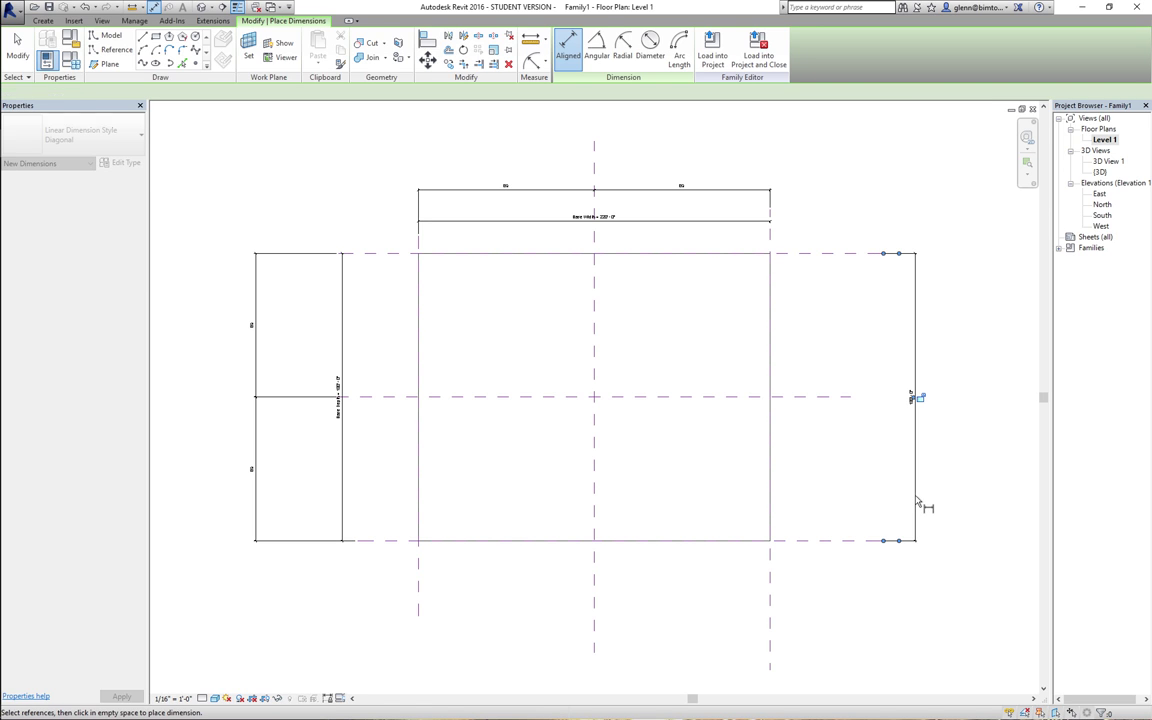
click(18, 50)
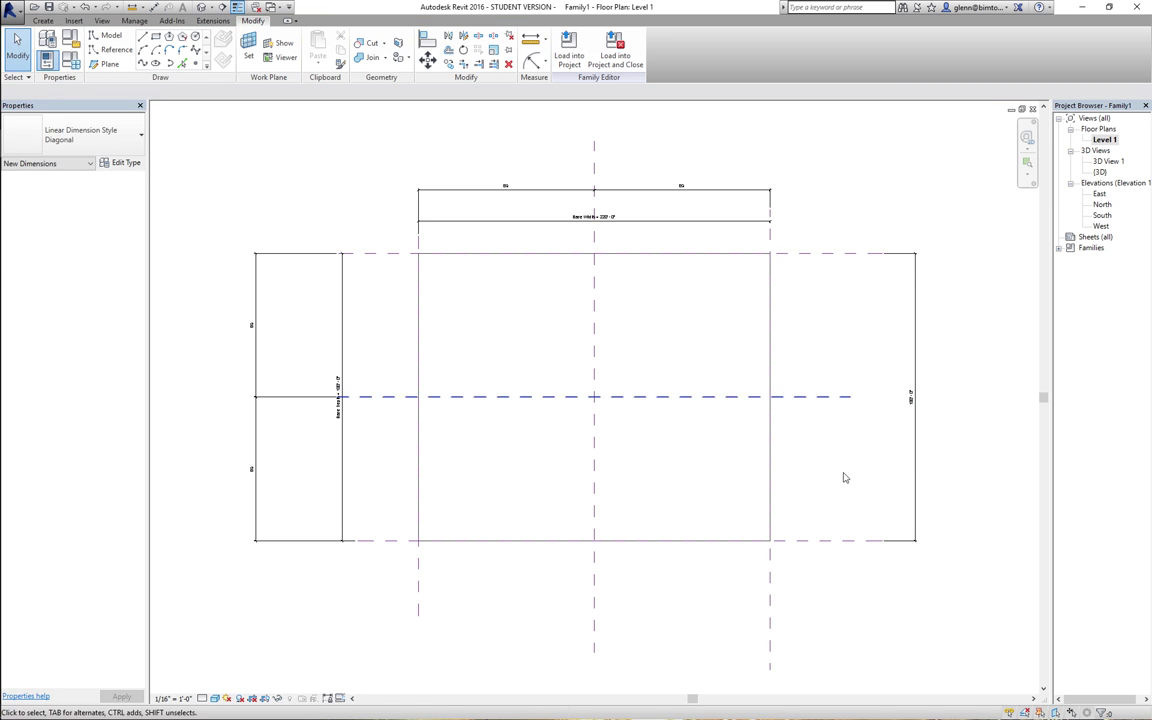
- Review the parameters available to label the overall depth dimension right of the base rectangle, and delete that dimension
click(914, 385)
click(912, 393)
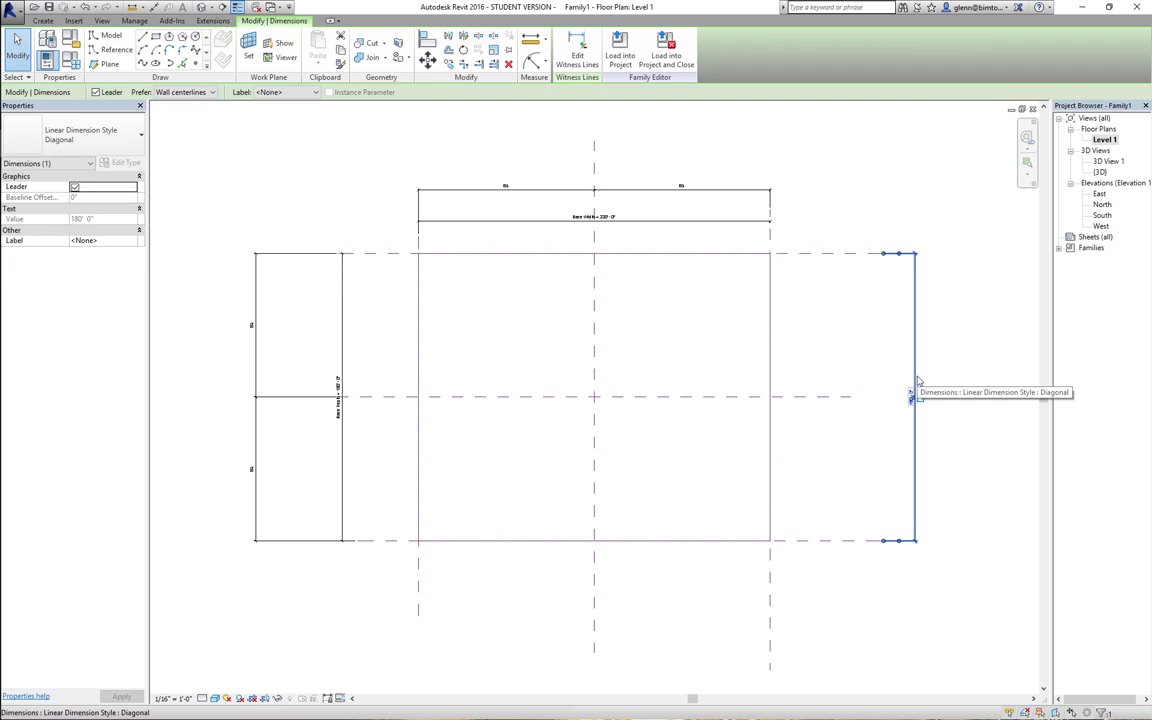
click(314, 93)
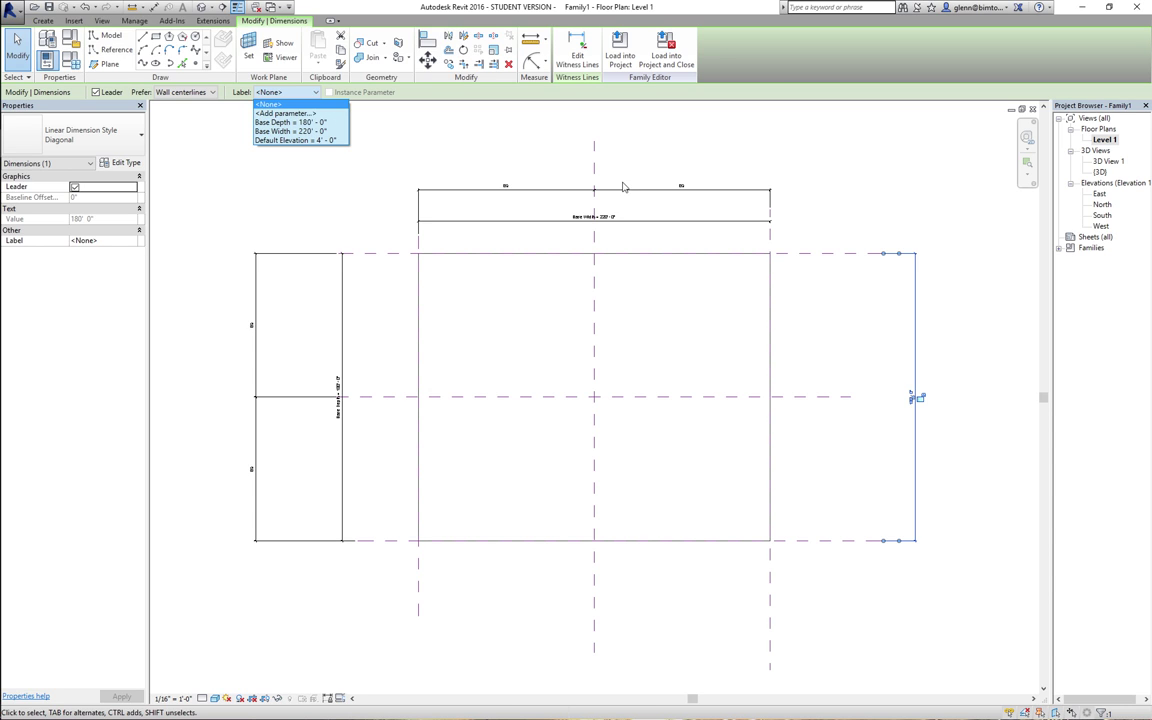
click(895, 205)
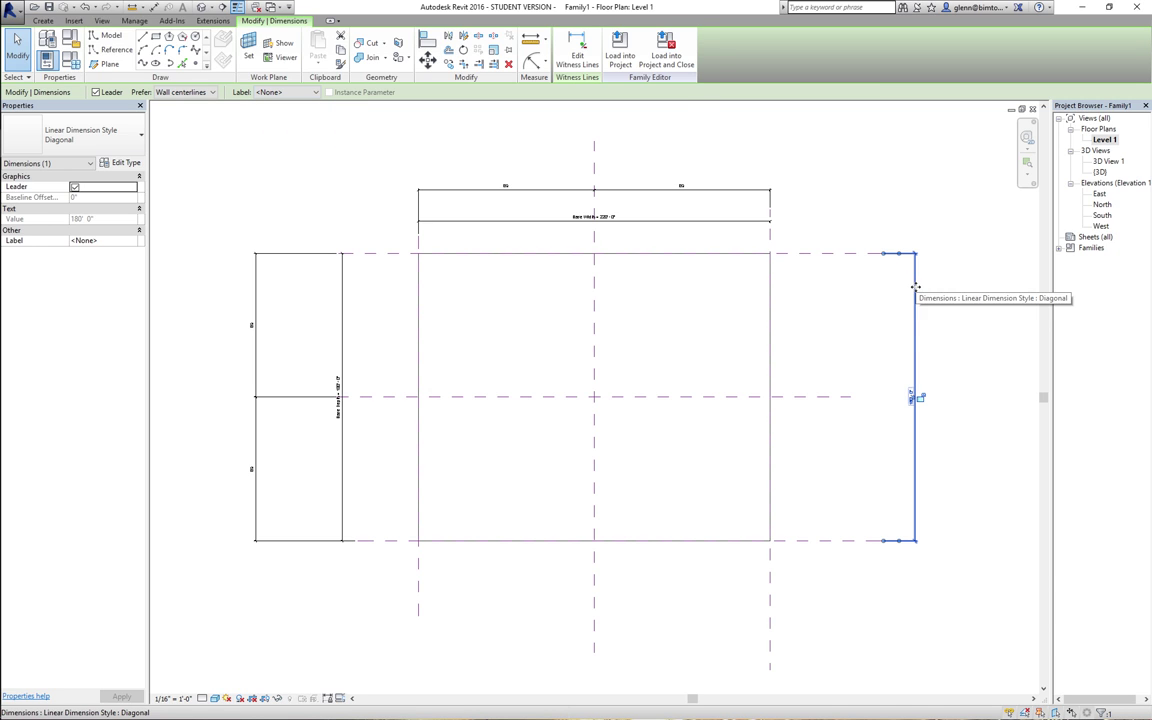
click(914, 288)
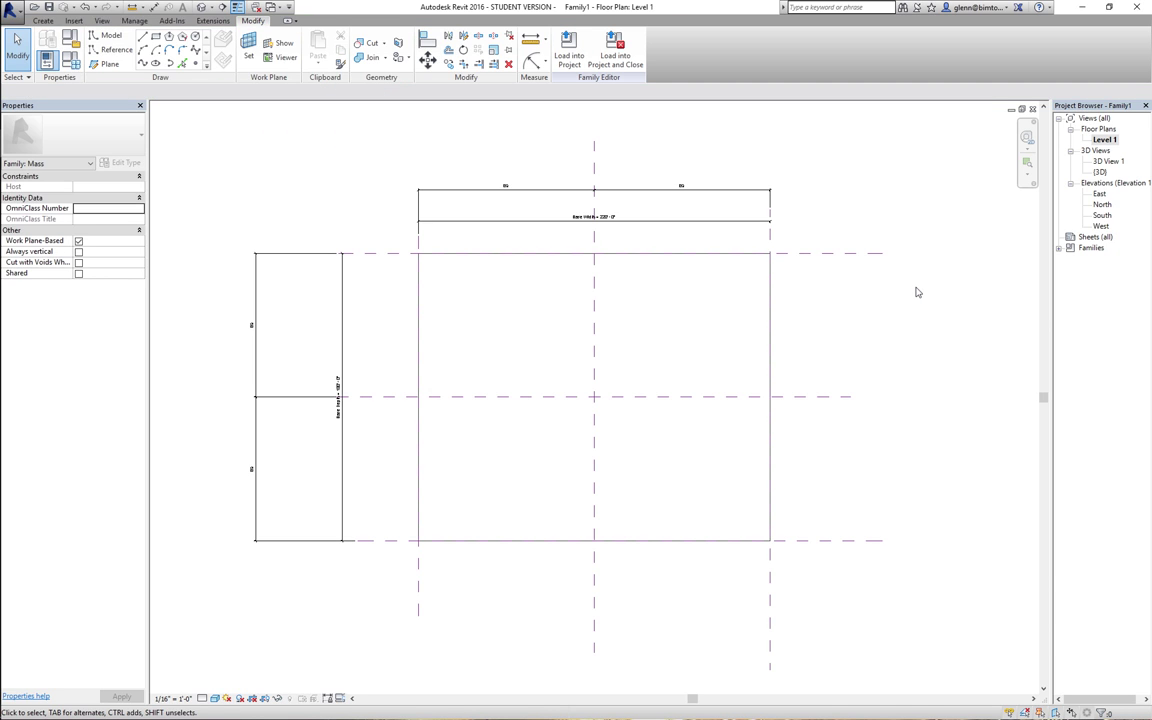
- In the South elevation, draw a horizontal reference plane about 137' above Level 1, spanning past both outer vertical reference planes
double_click(1098, 218)
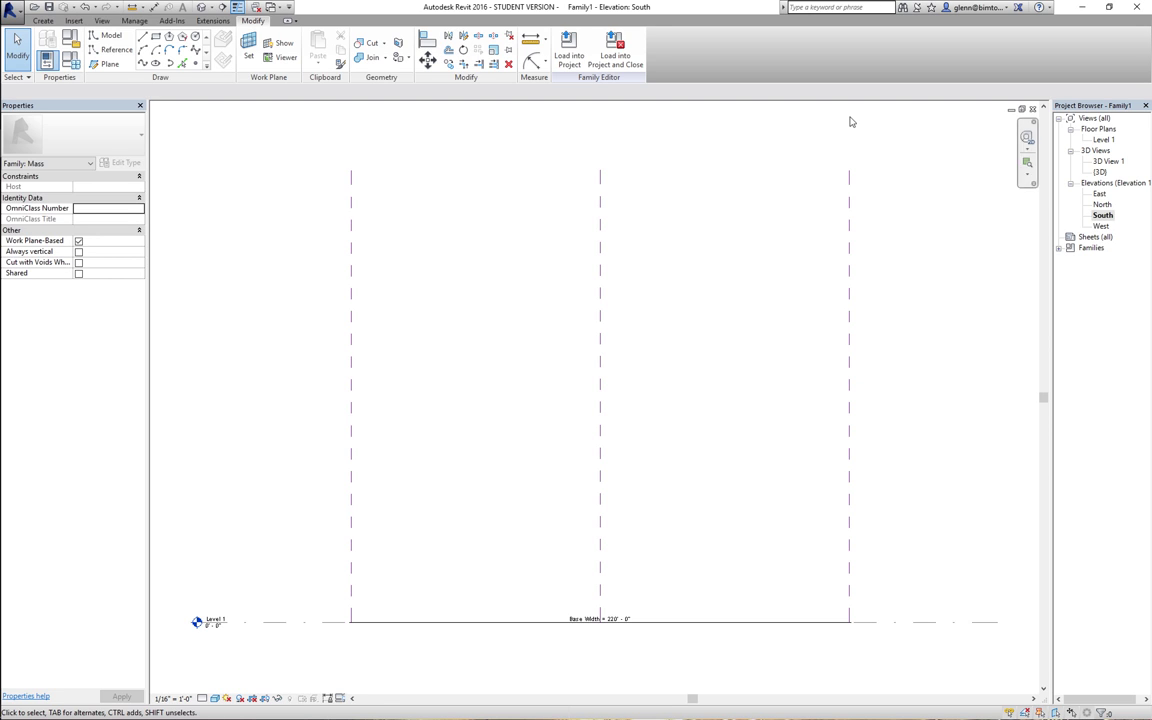
click(101, 66)
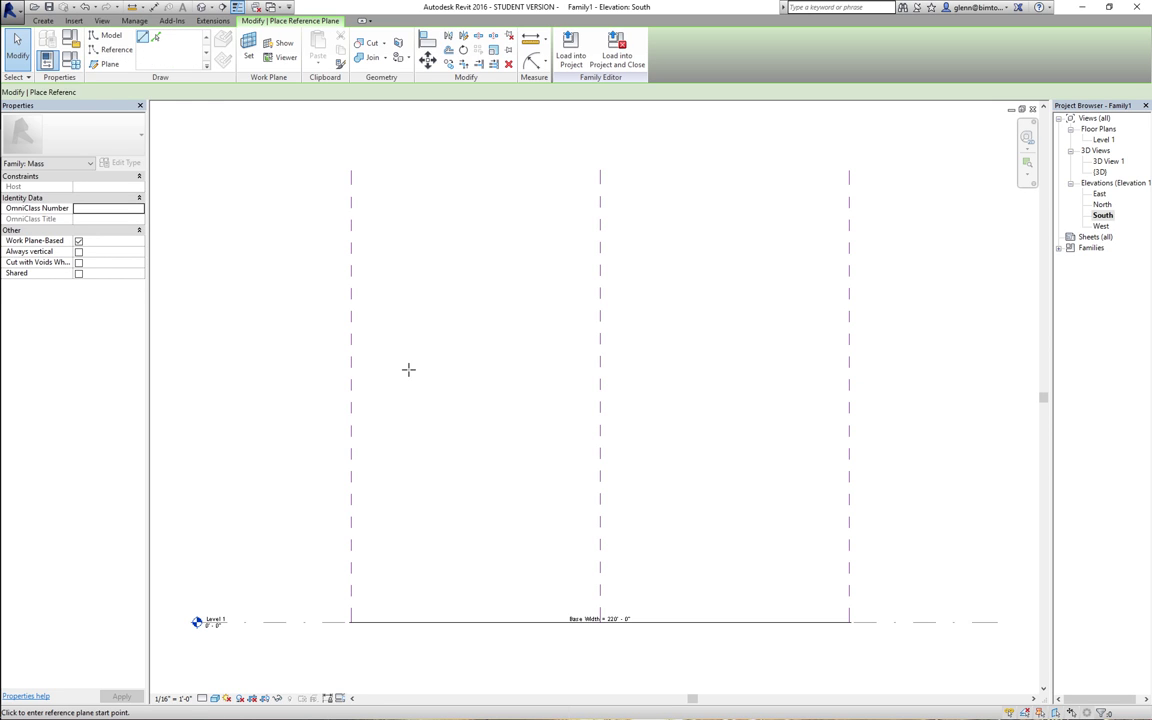
click(272, 311)
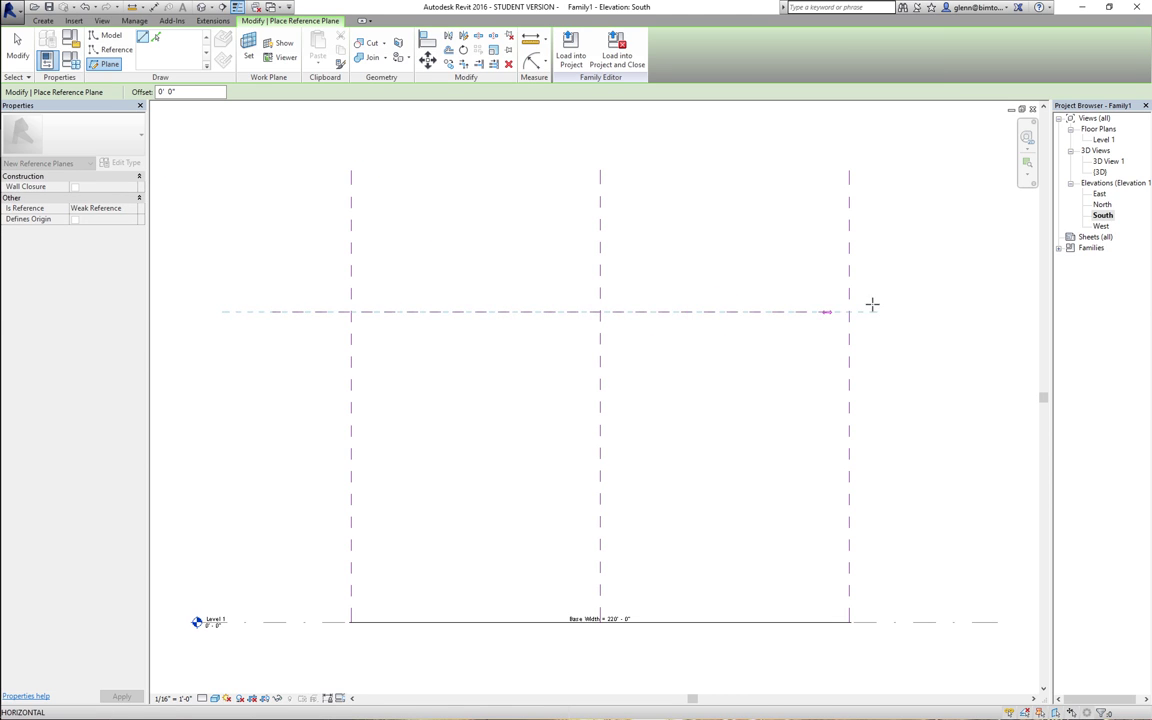
click(933, 311)
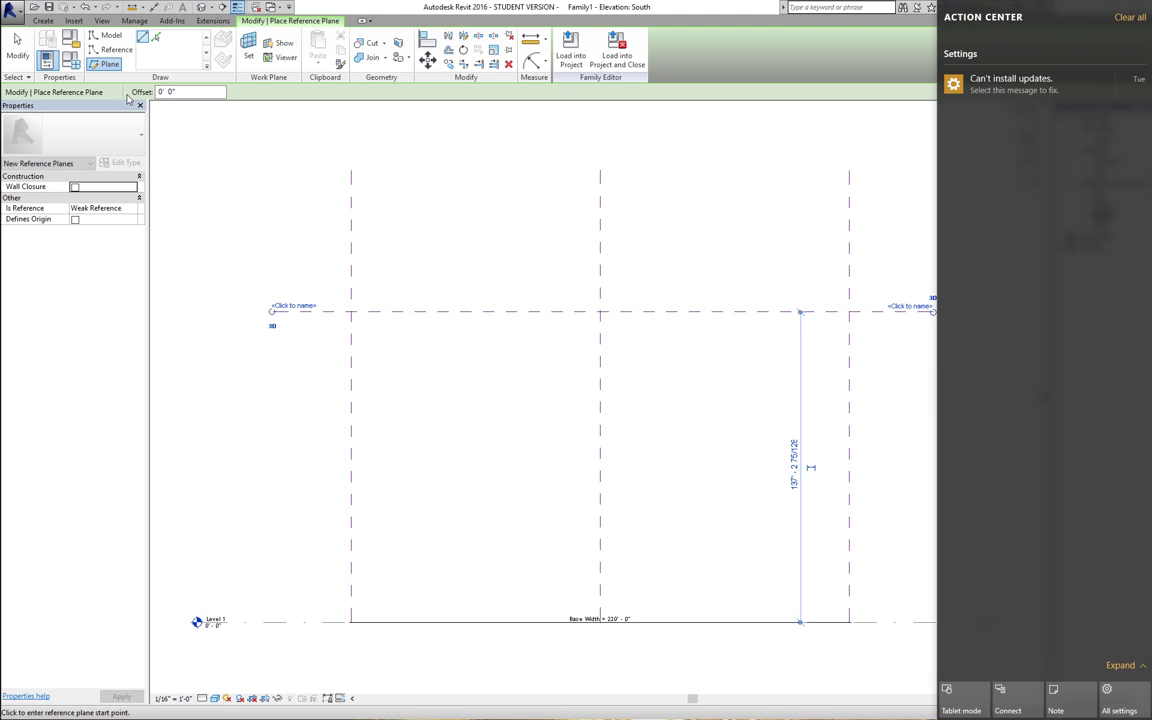
click(17, 45)
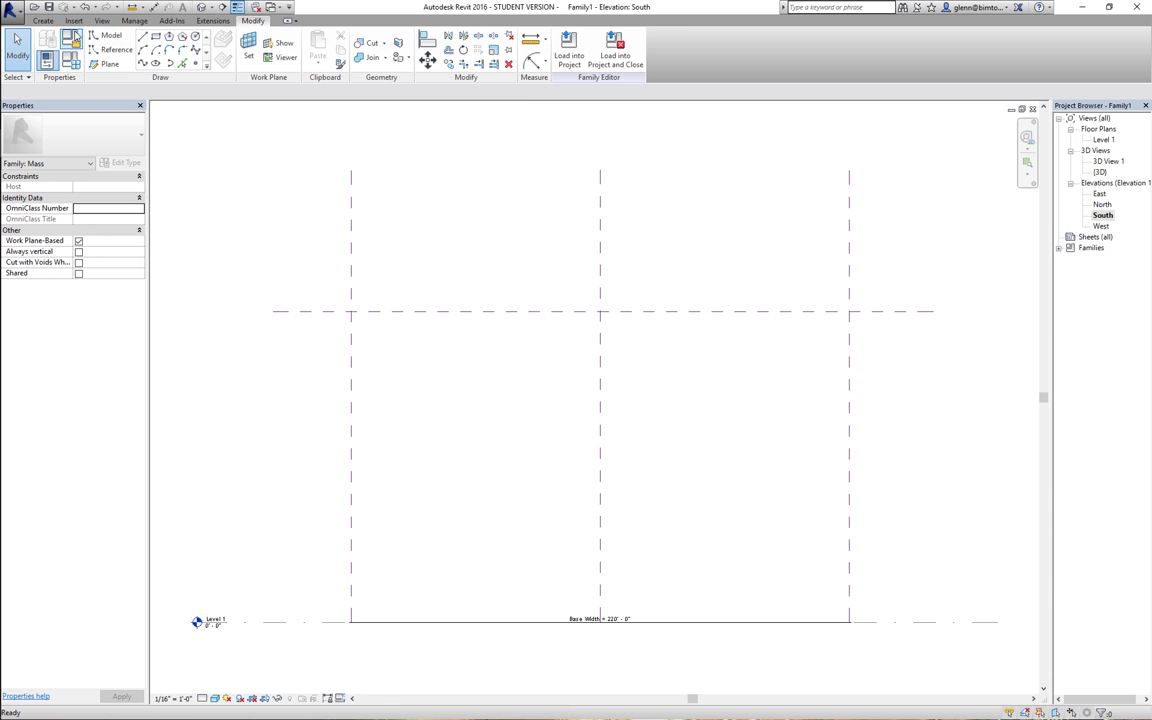
- Add an aligned dimension between Level 1 and the upper horizontal reference plane, placed left of the vertical planes
click(43, 20)
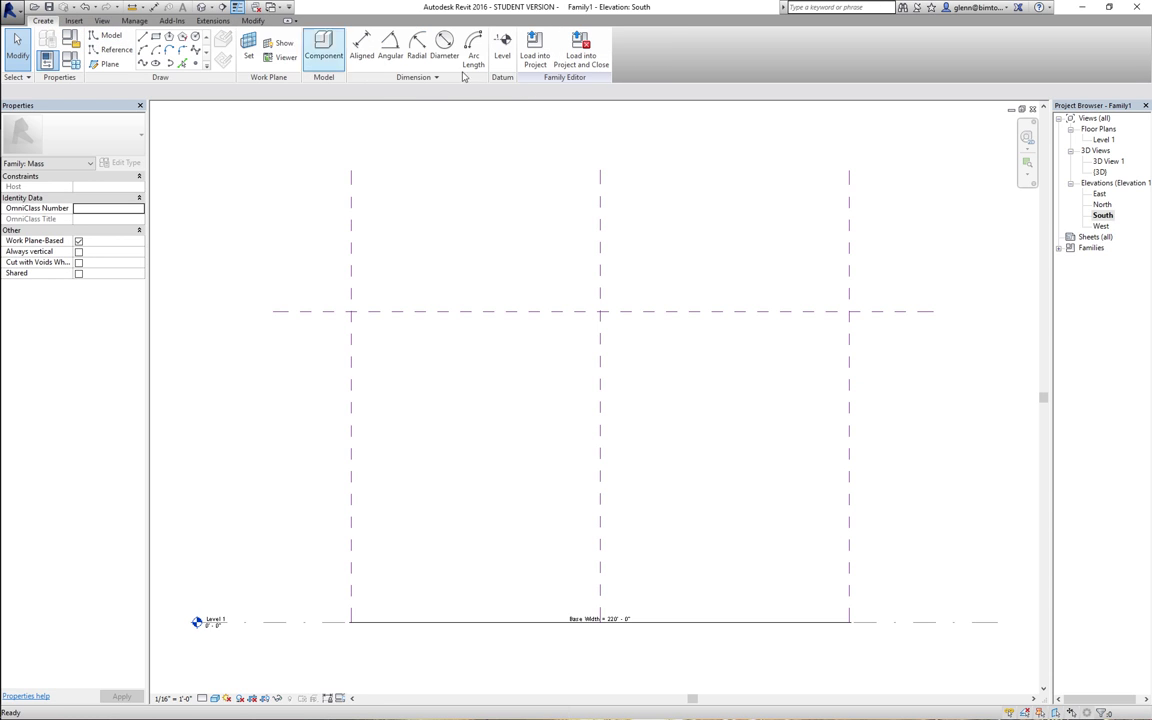
click(367, 52)
click(322, 628)
click(327, 313)
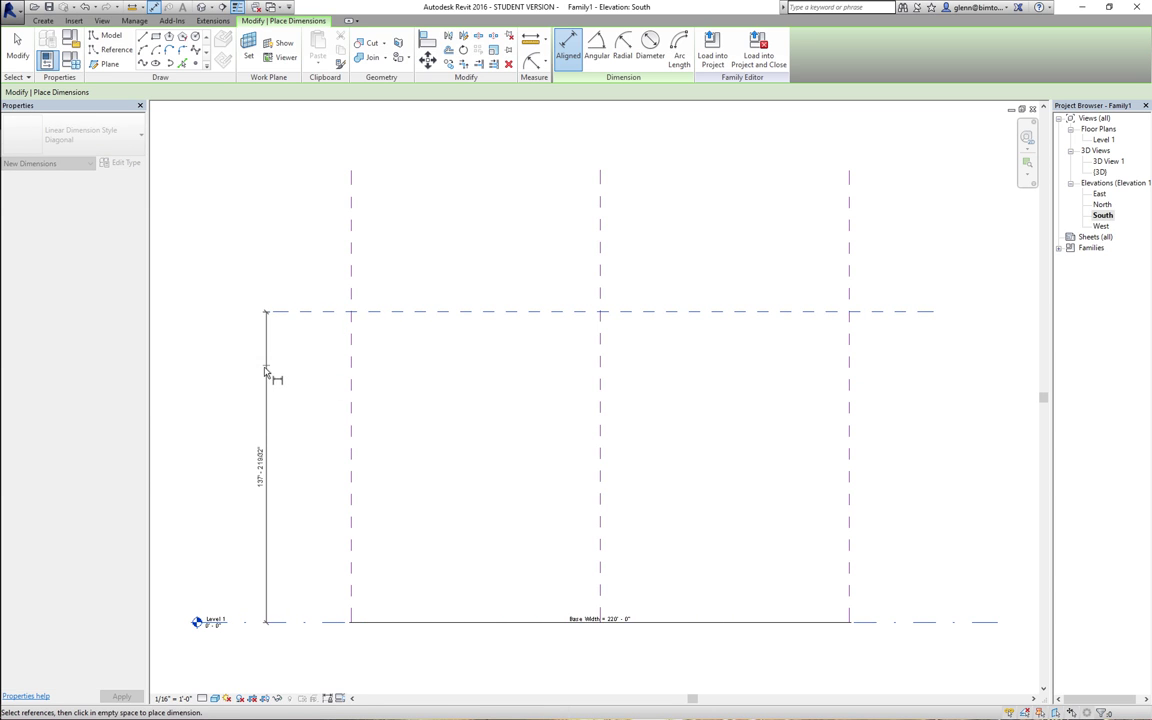
click(260, 378)
click(17, 50)
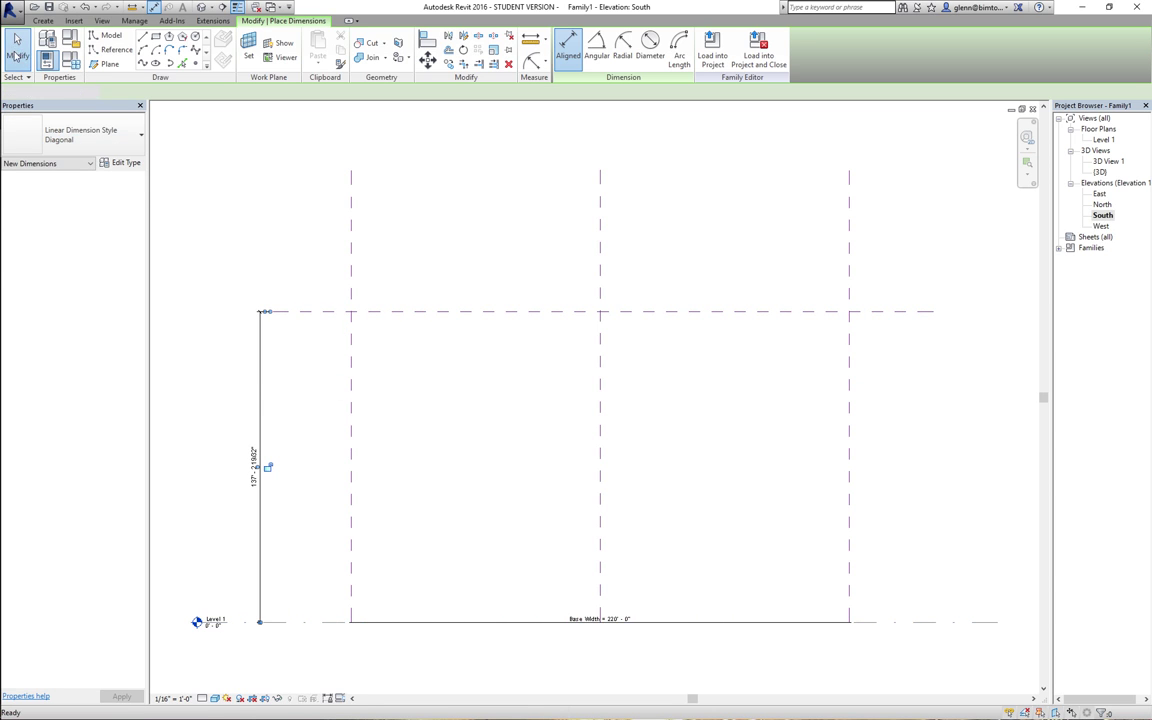
- Label the height dimension with a new instance parameter named Tower Height
click(261, 385)
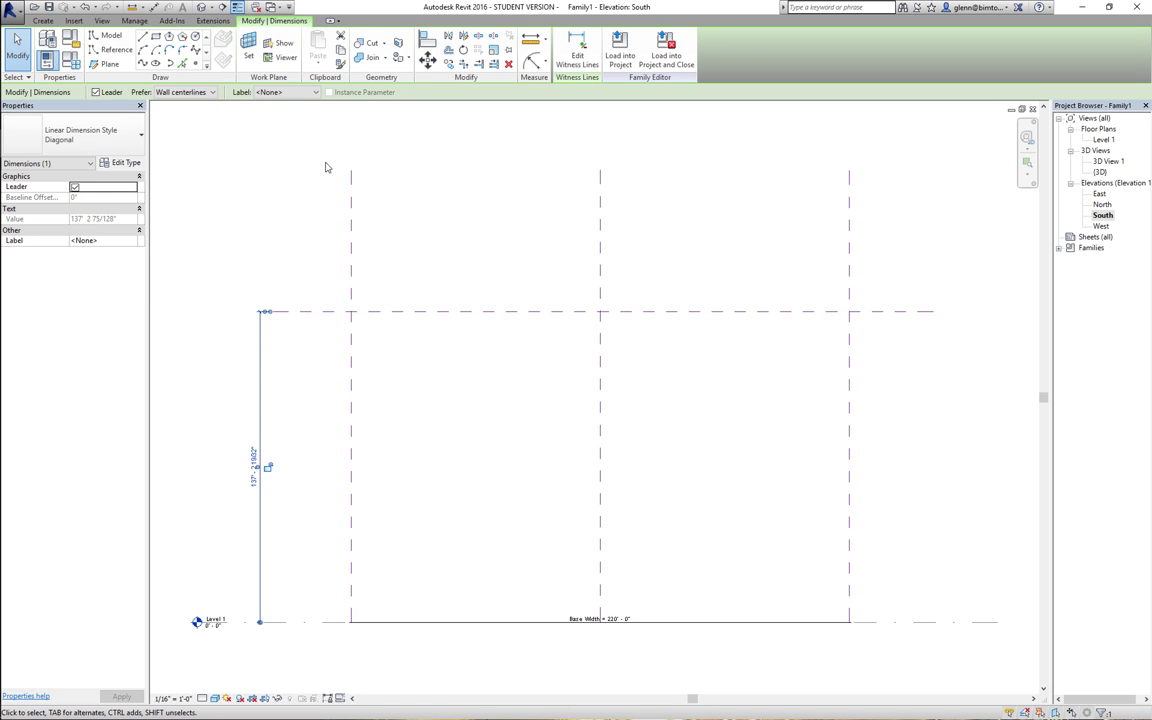
click(268, 92)
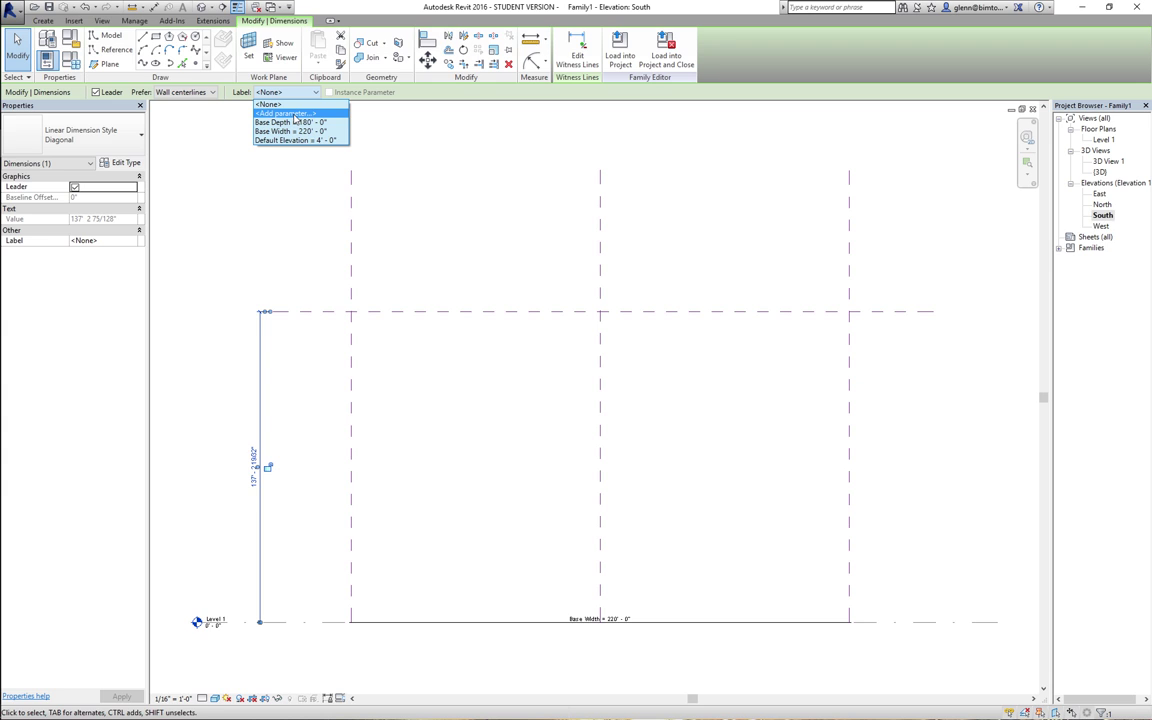
click(290, 113)
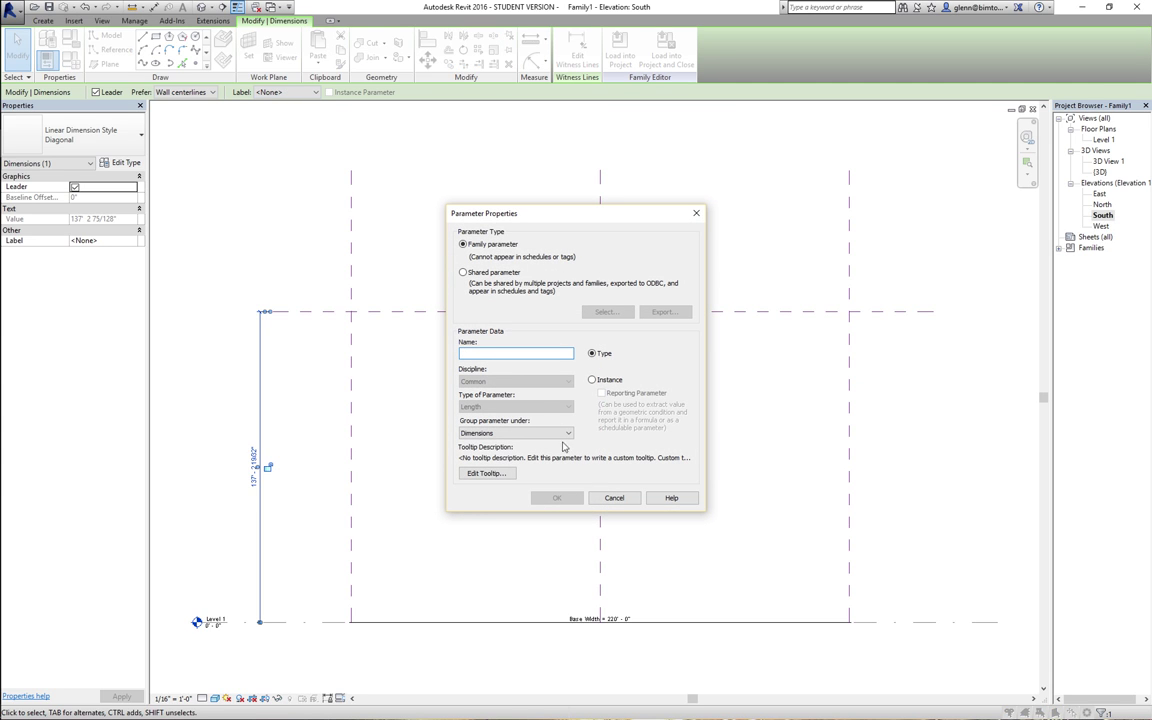
text(Tower Height)
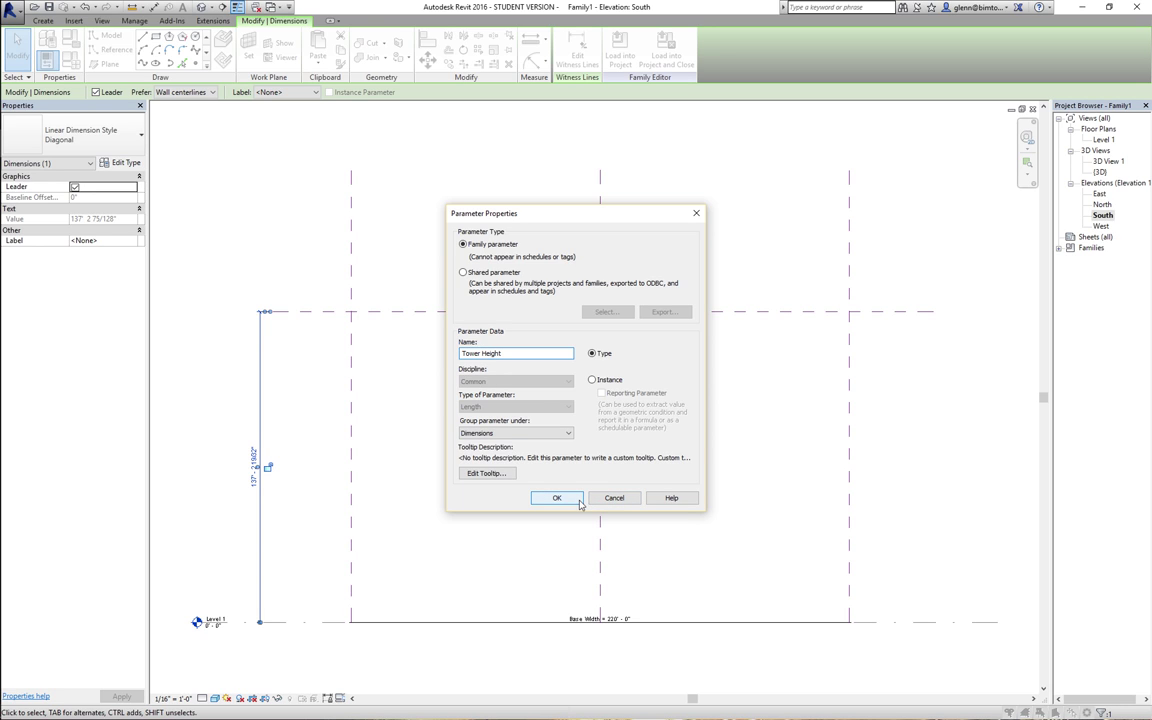
click(591, 380)
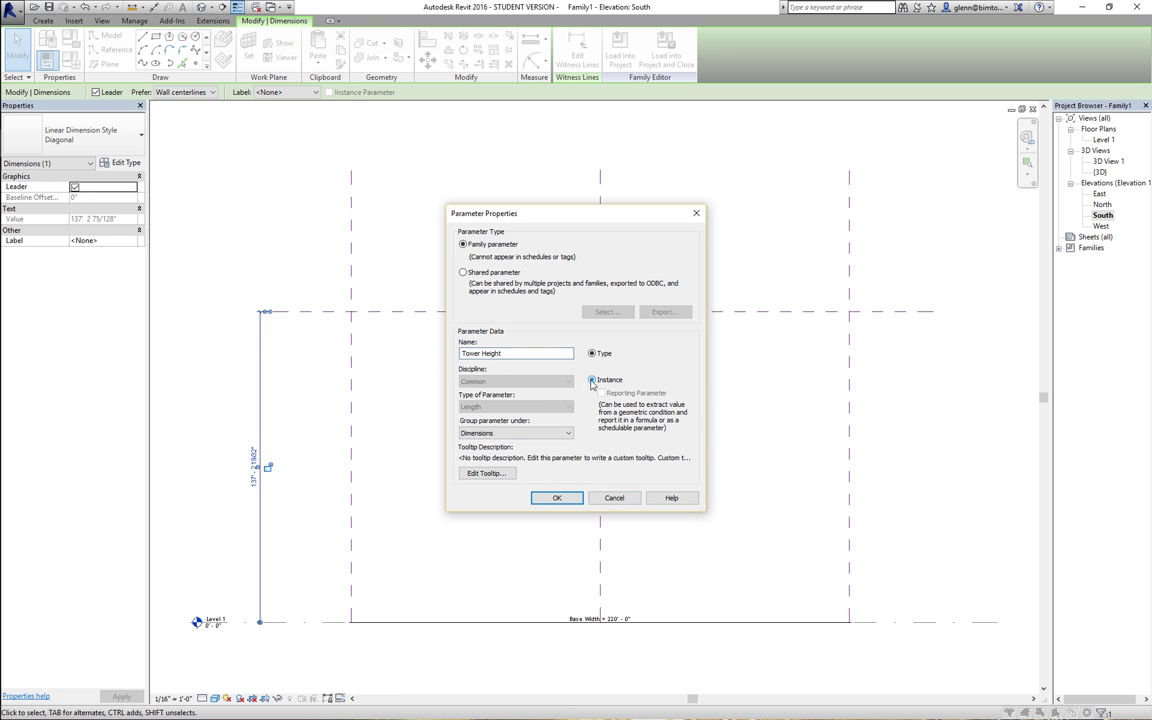
click(557, 498)
key(Escape)
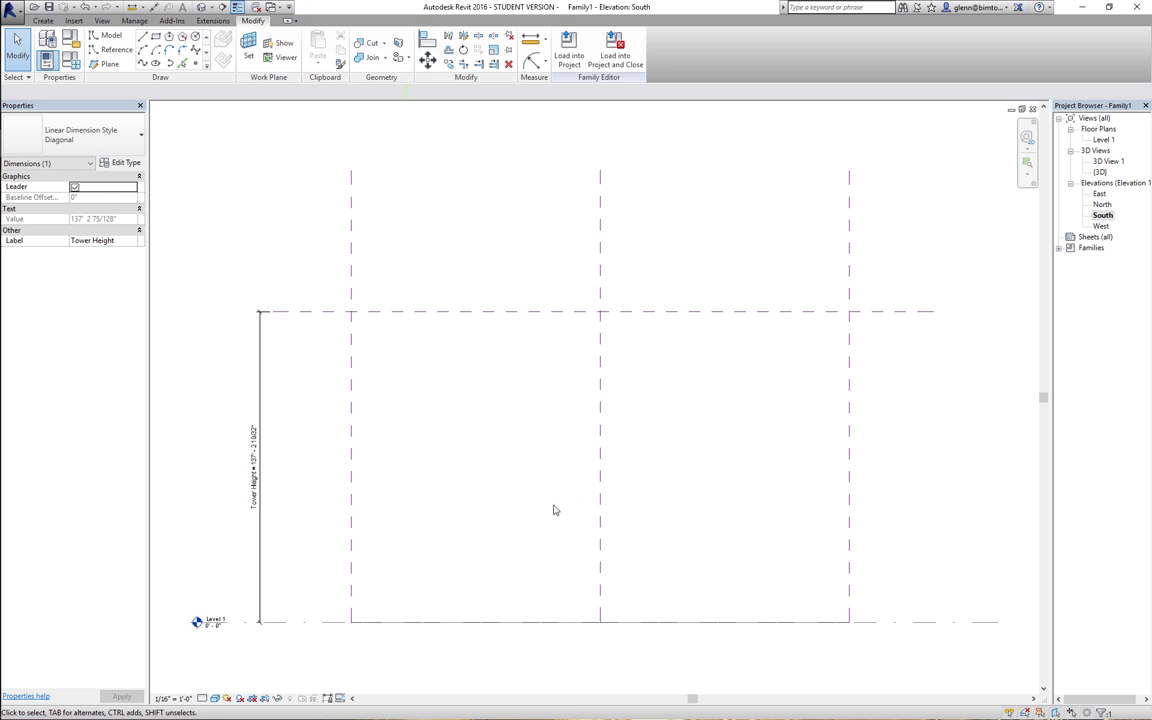
- Flex the upper reference plane by setting the Tower Height family parameter to 150'
click(70, 60)
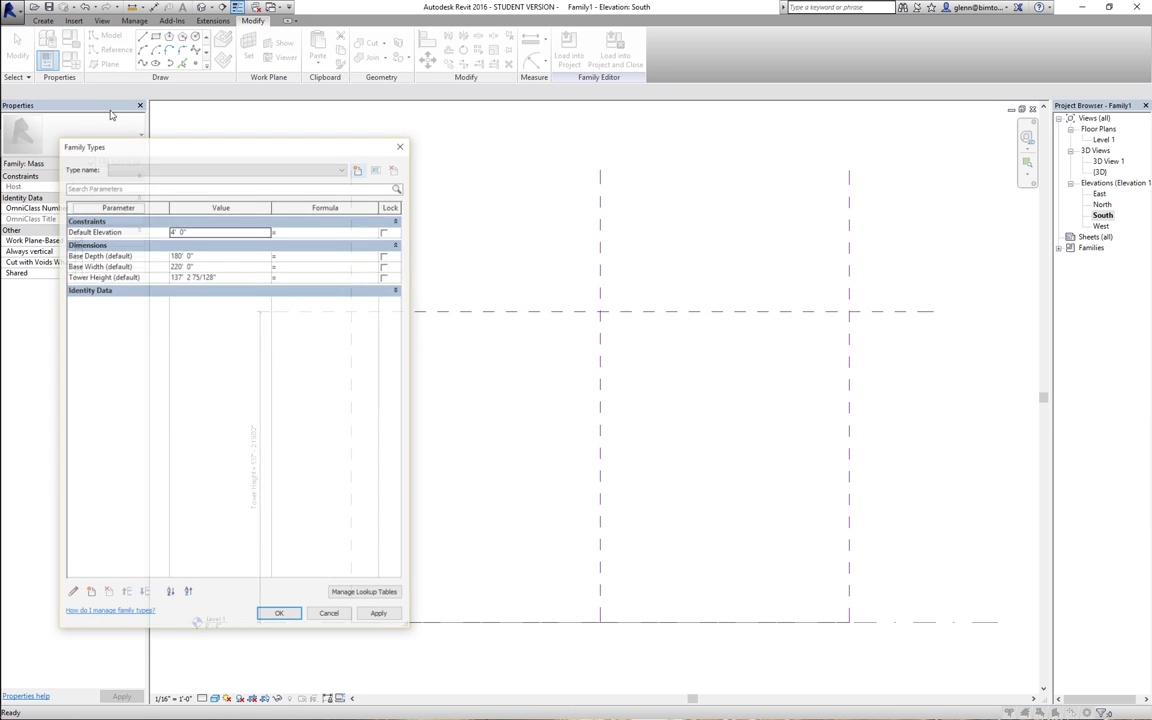
click(257, 277)
text(150' 0)
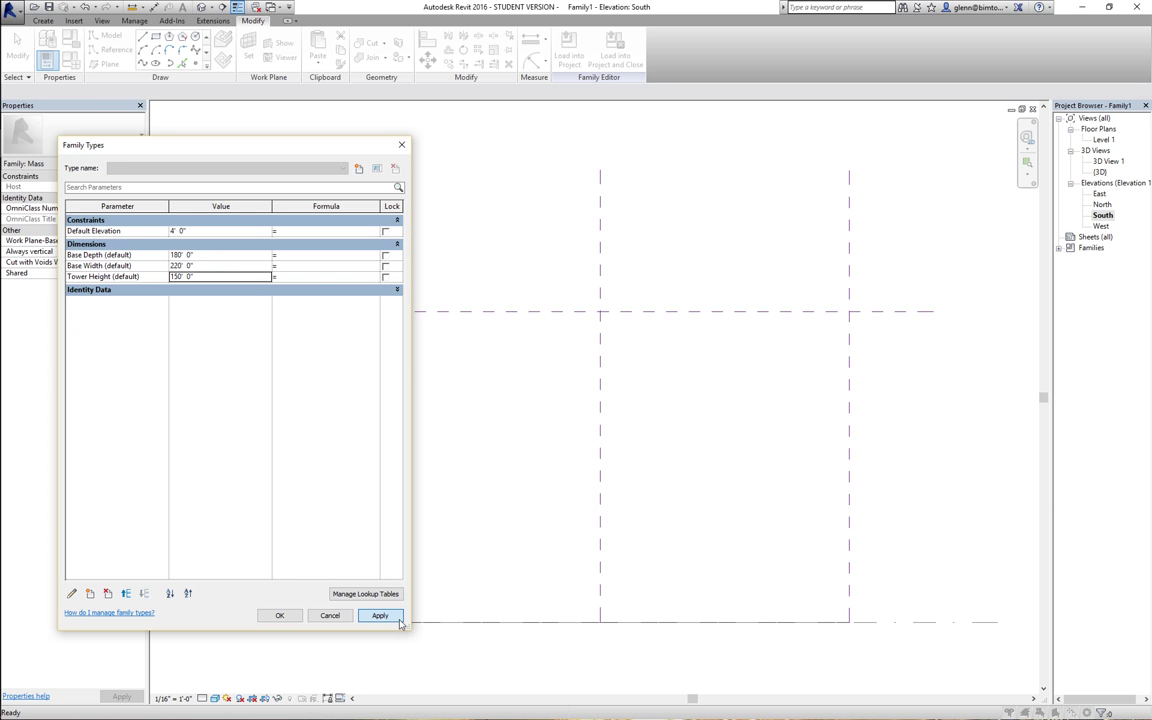
click(378, 615)
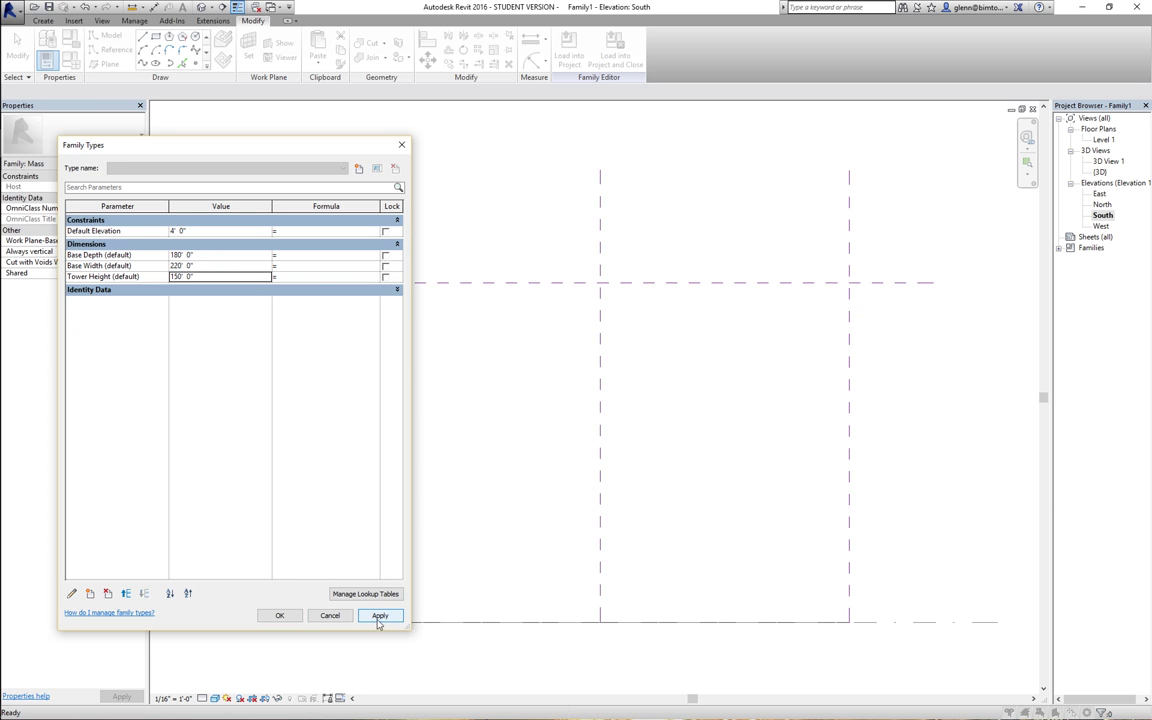
click(279, 615)
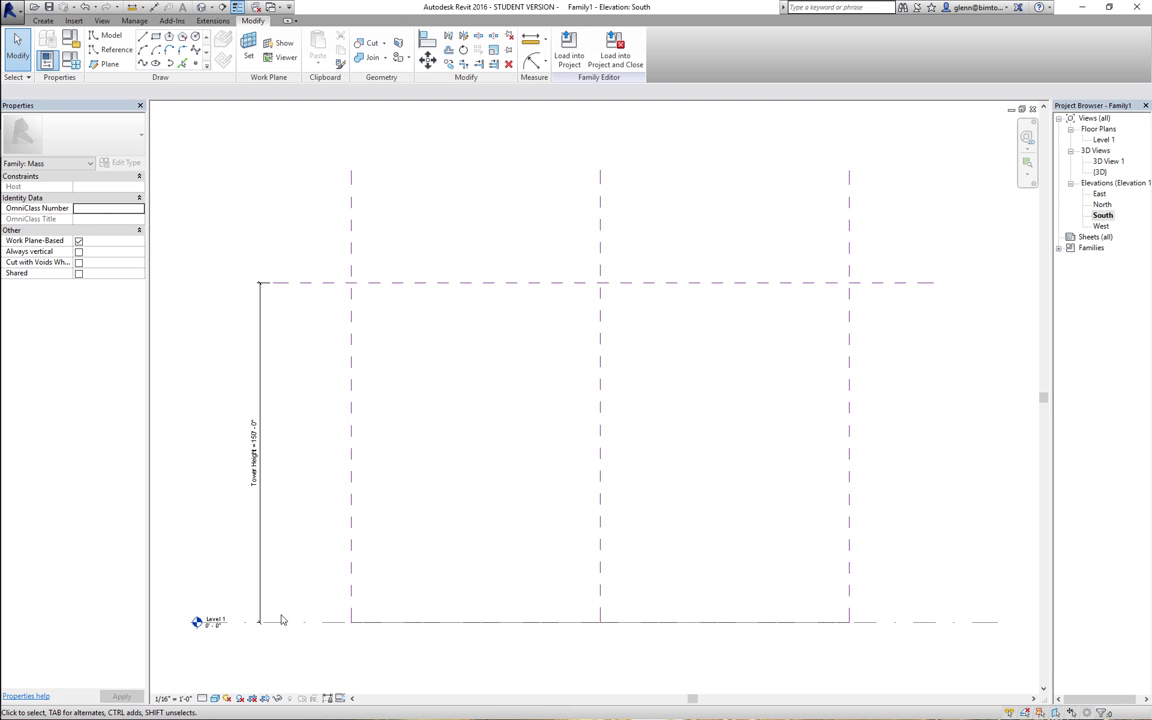
- In the Level 1 floor plan, draw two vertical reference planes inside the base rectangle, about 35'-6" from its left edge and 44' from its right
double_click(1101, 141)
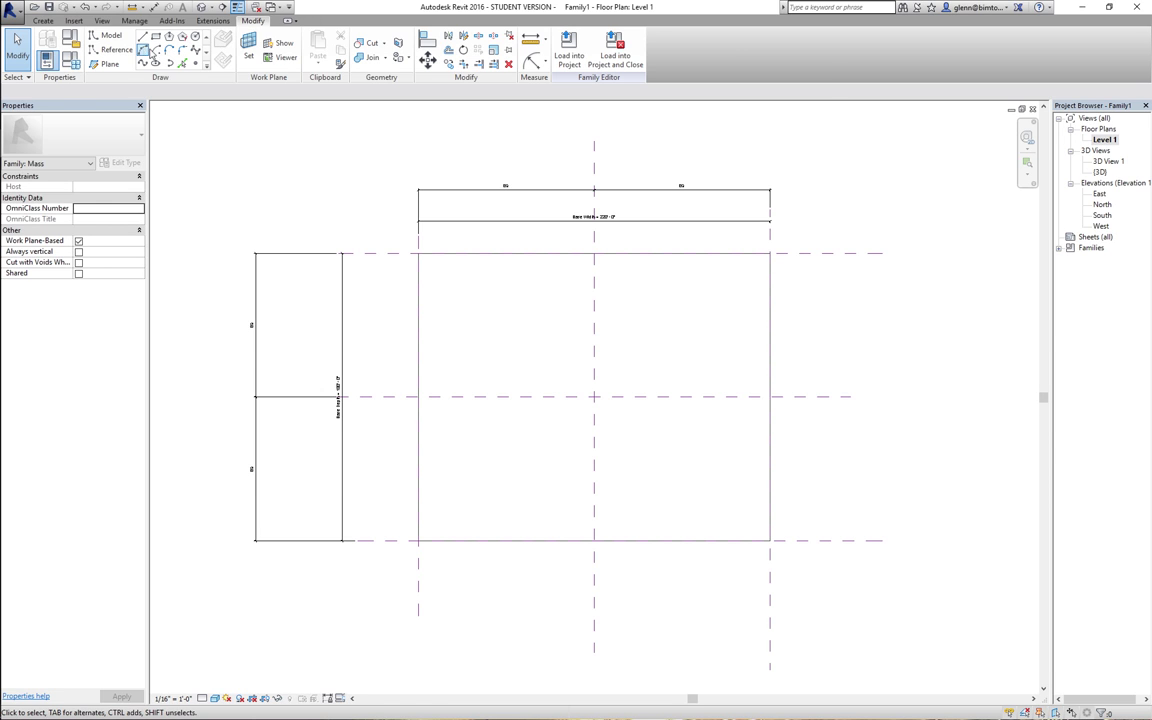
click(106, 64)
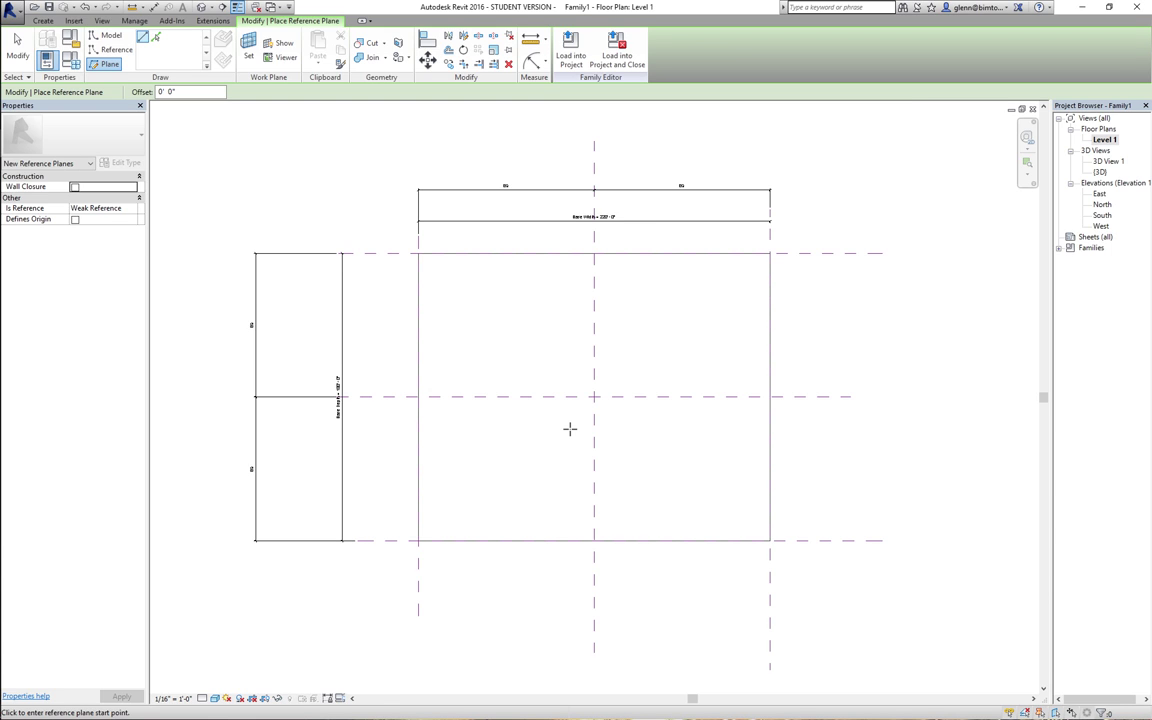
click(475, 132)
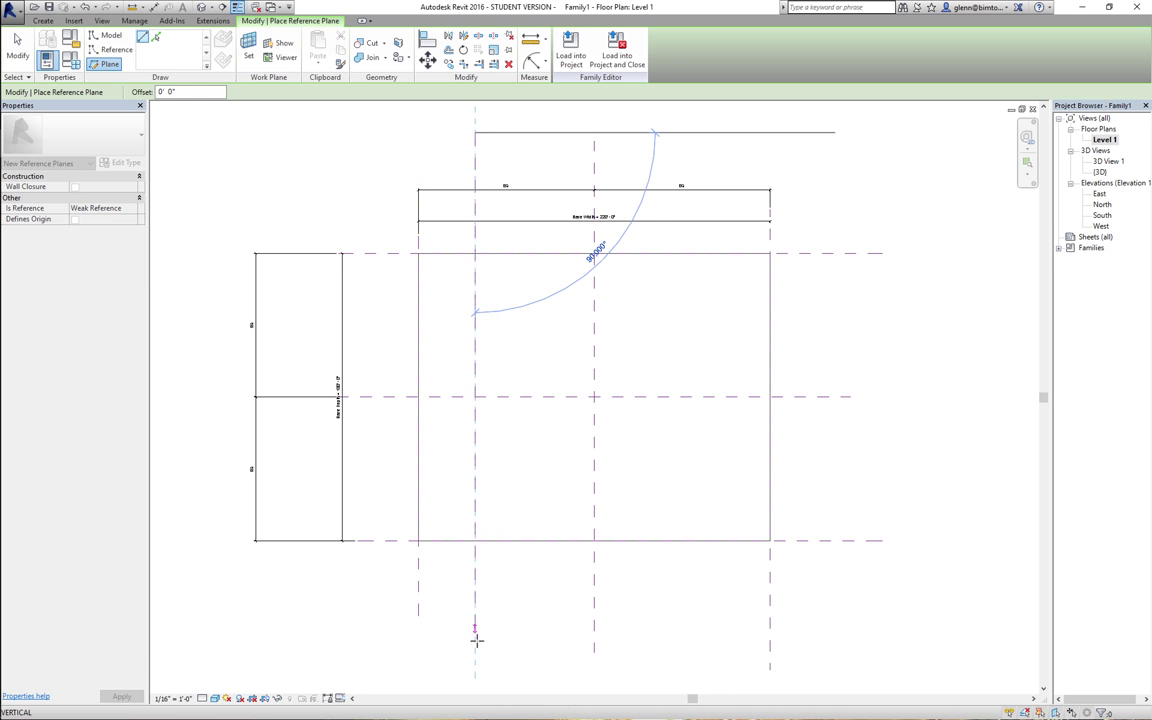
click(475, 642)
click(699, 132)
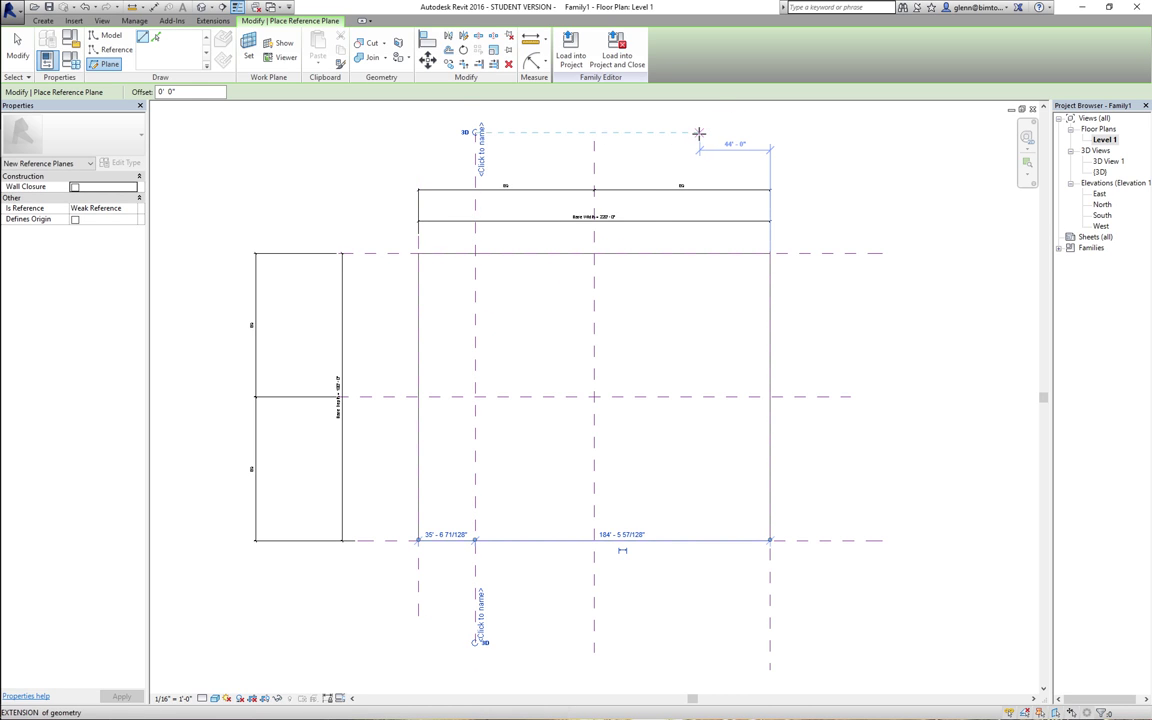
click(696, 660)
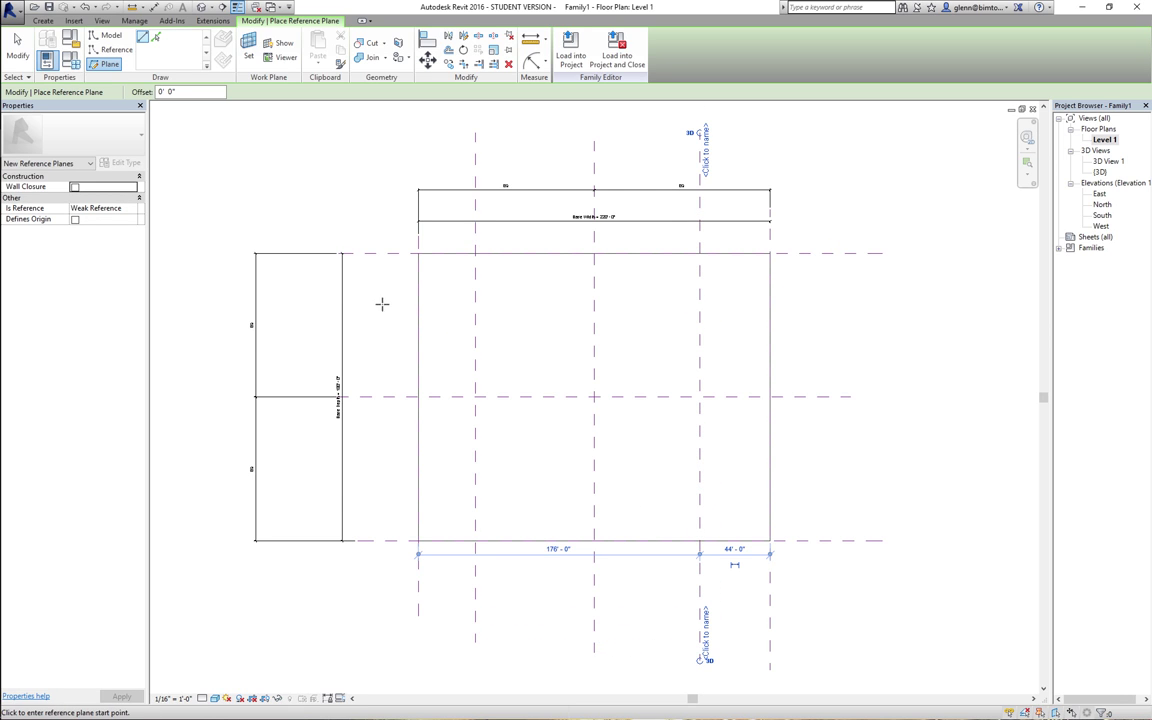
- Draw two horizontal reference planes inside the base rectangle, one near its upper edge and one 36' above its lower edge
click(438, 304)
click(935, 303)
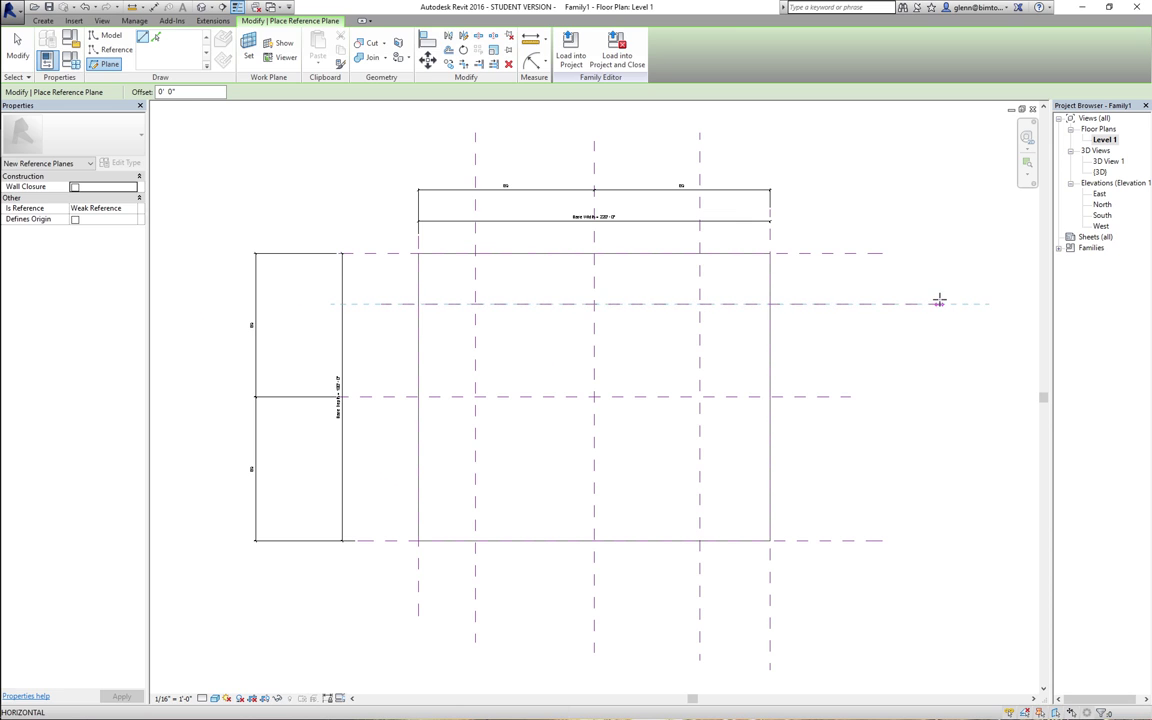
click(378, 483)
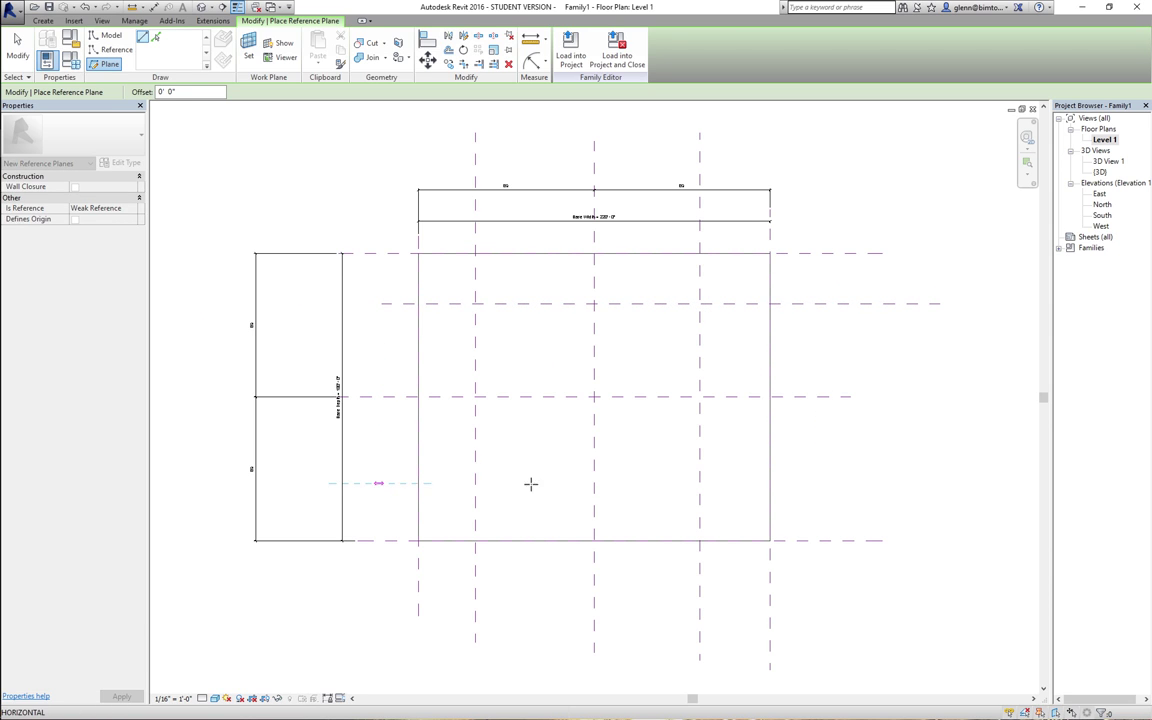
click(882, 483)
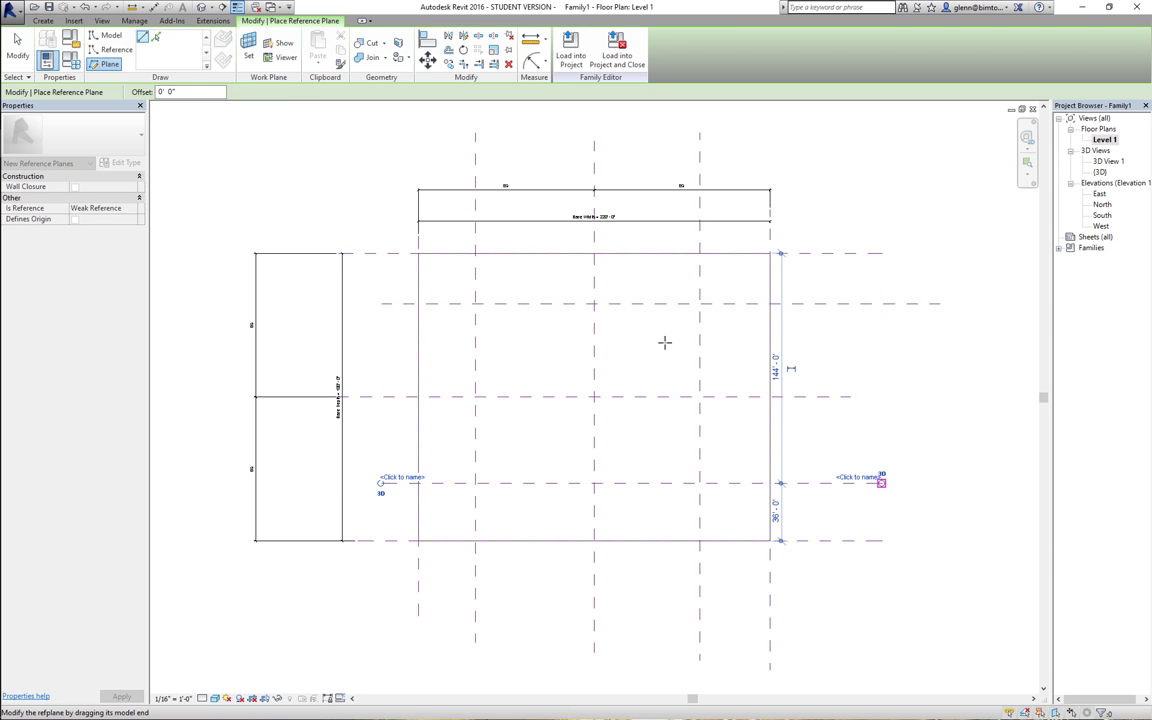
click(17, 50)
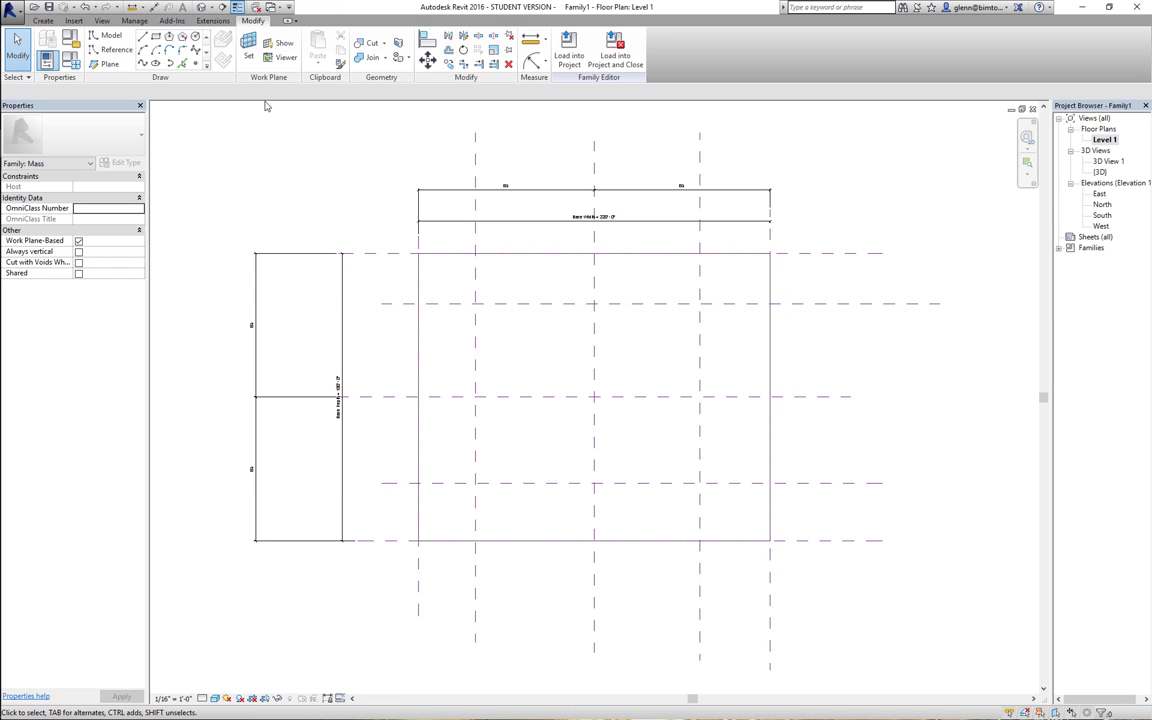
- Add an aligned dimension string across the two inner horizontal planes and the centre plane, right of the rectangle, and make its segments equal
key(alt+c)
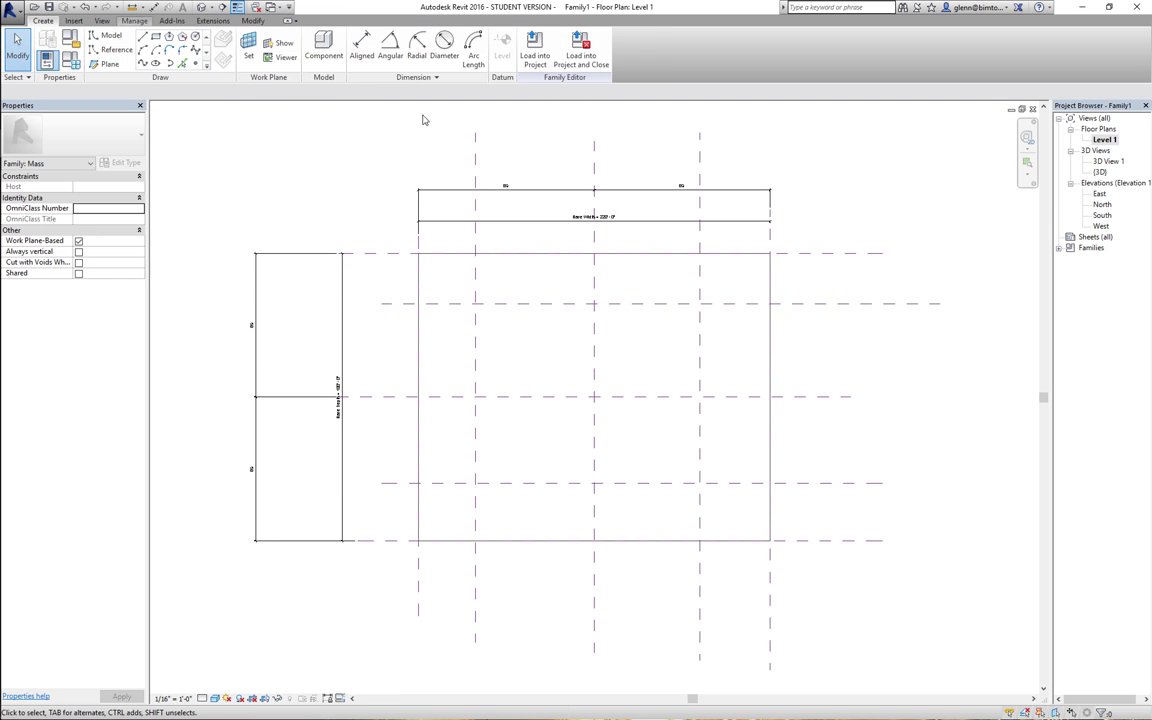
click(362, 45)
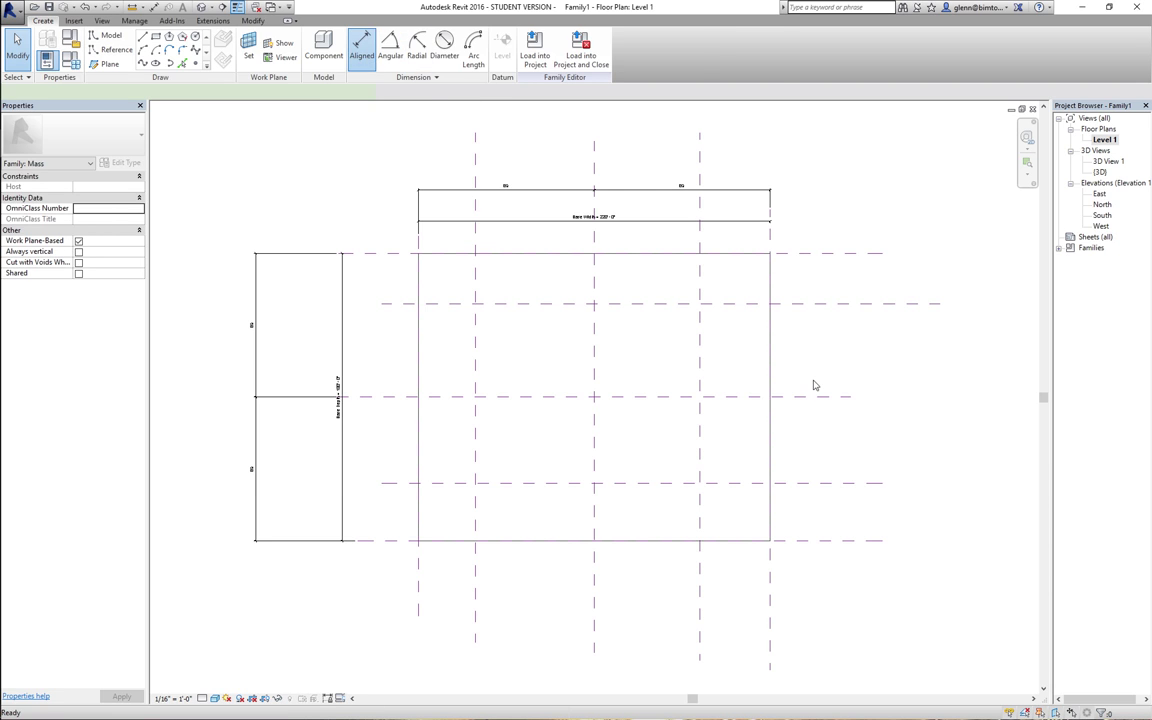
click(814, 306)
click(813, 397)
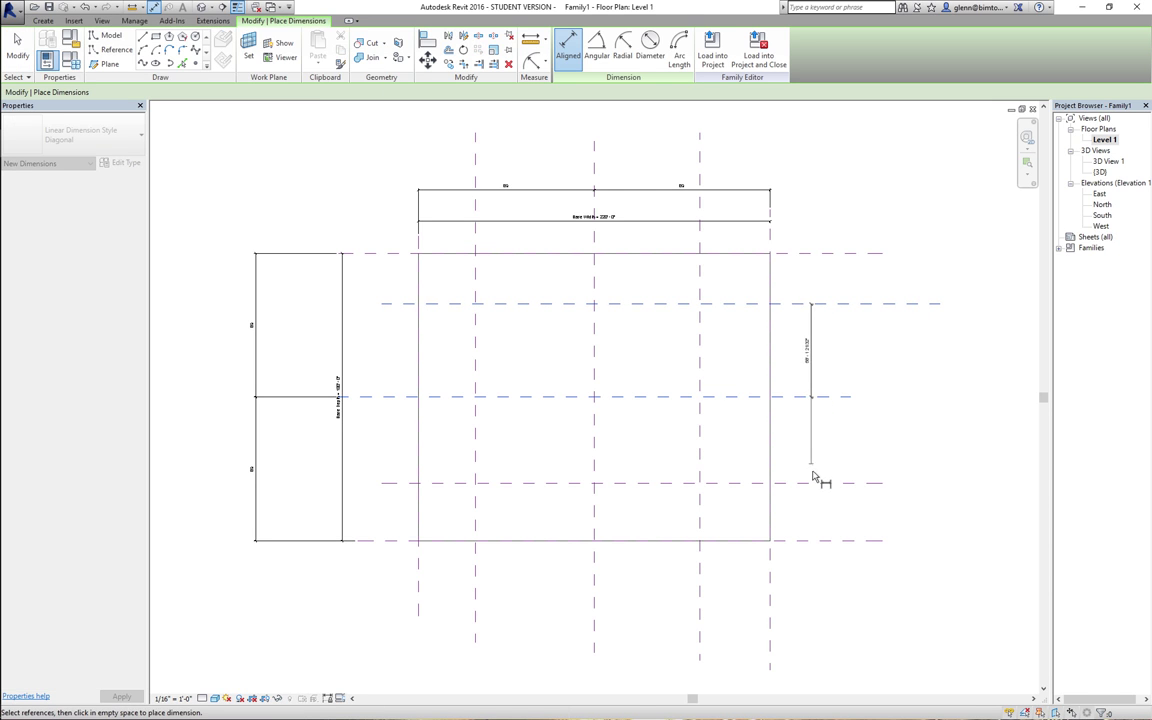
click(817, 484)
click(940, 413)
click(914, 398)
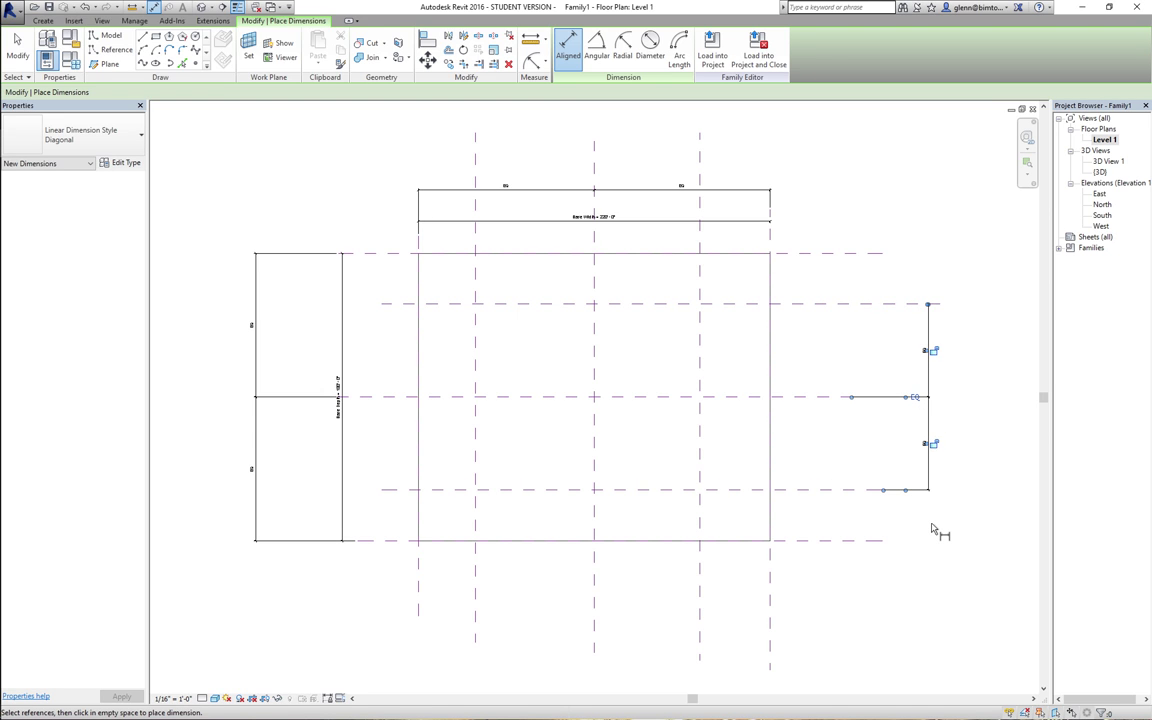
- Add an aligned dimension string across the two inner vertical planes and the centre plane, below the rectangle, and make its segments equal
click(476, 512)
click(476, 512)
click(596, 532)
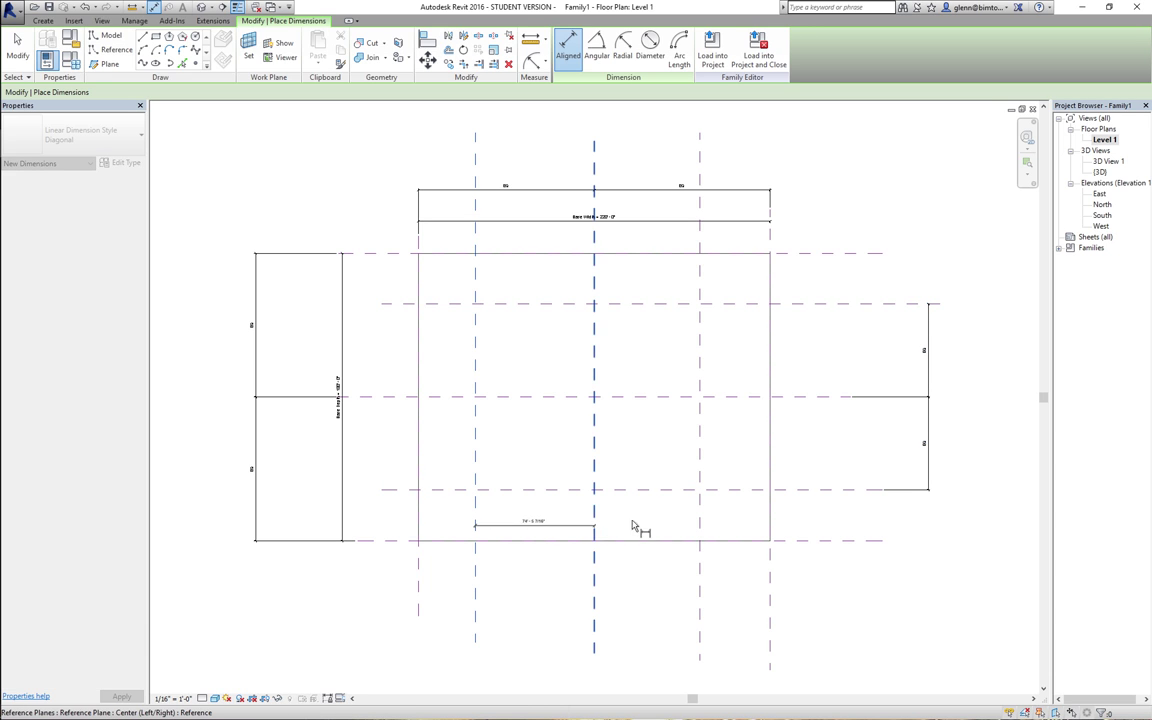
click(700, 519)
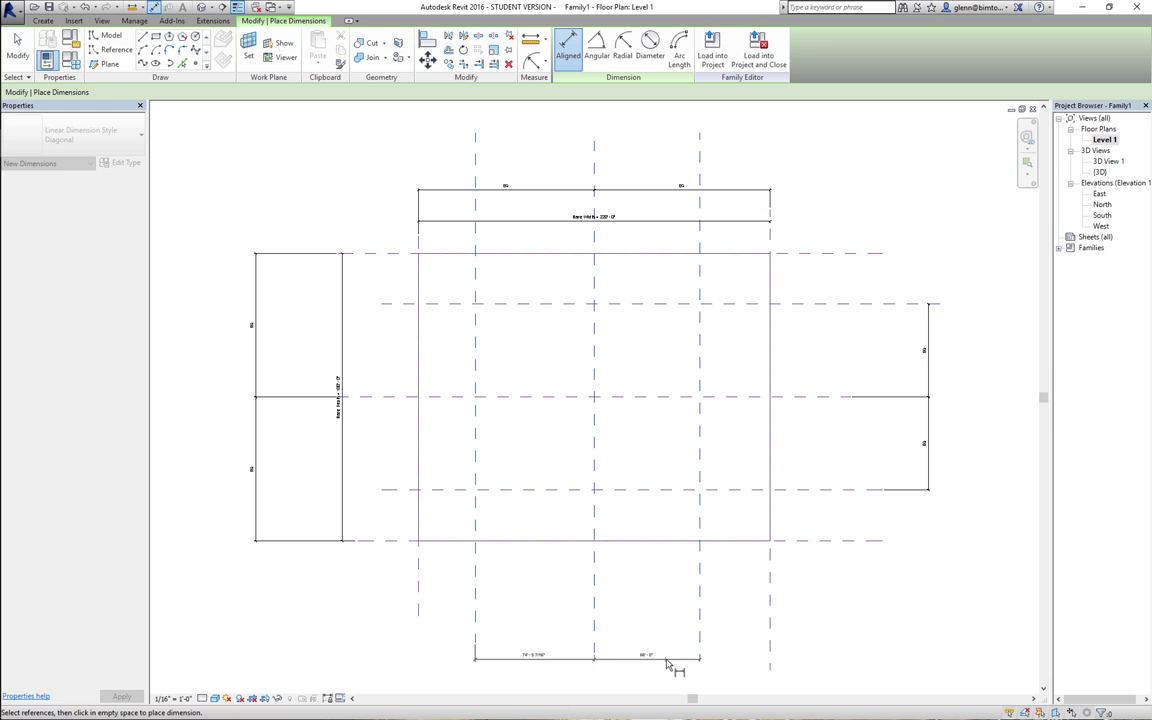
click(667, 660)
click(594, 646)
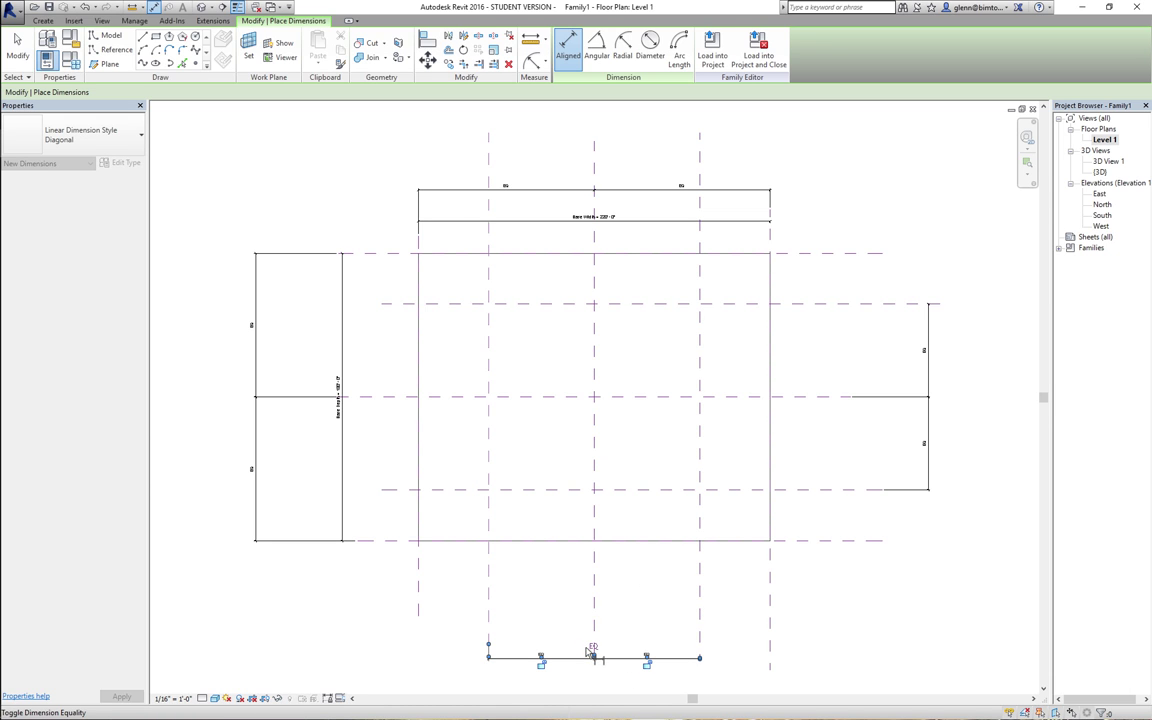
- Add overall aligned dimensions between the two inner horizontal planes and between the two inner vertical planes, inside their equality strings
click(882, 303)
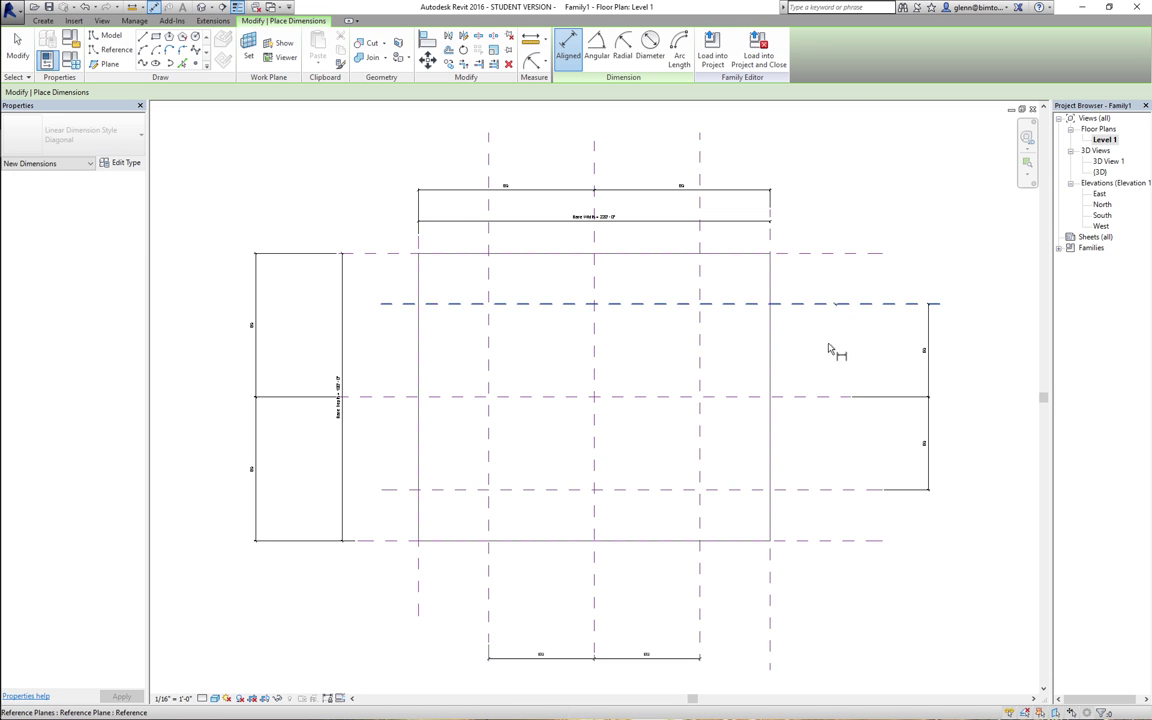
click(823, 490)
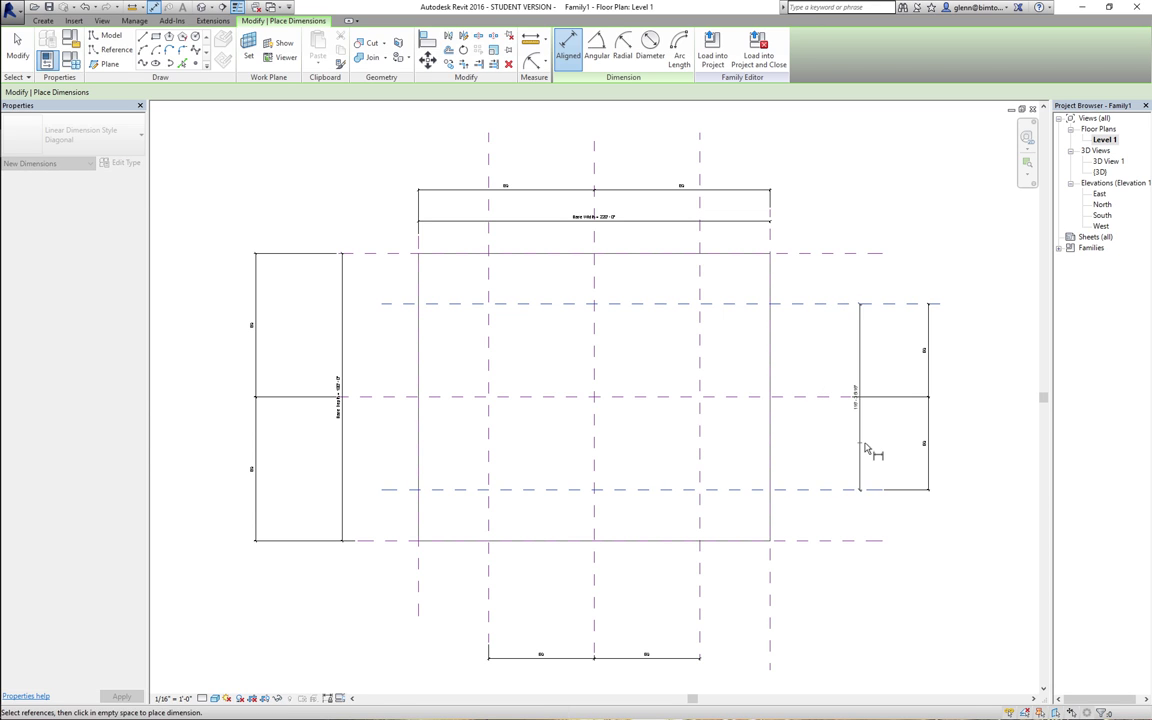
click(868, 449)
click(489, 584)
click(699, 592)
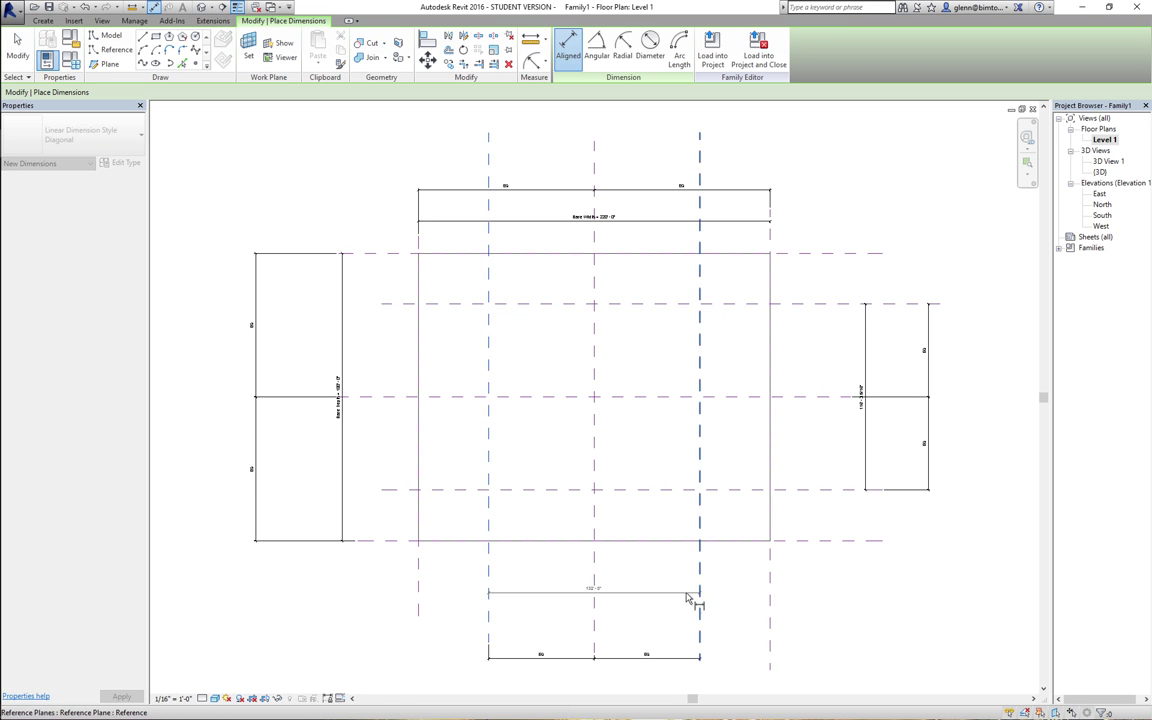
click(662, 608)
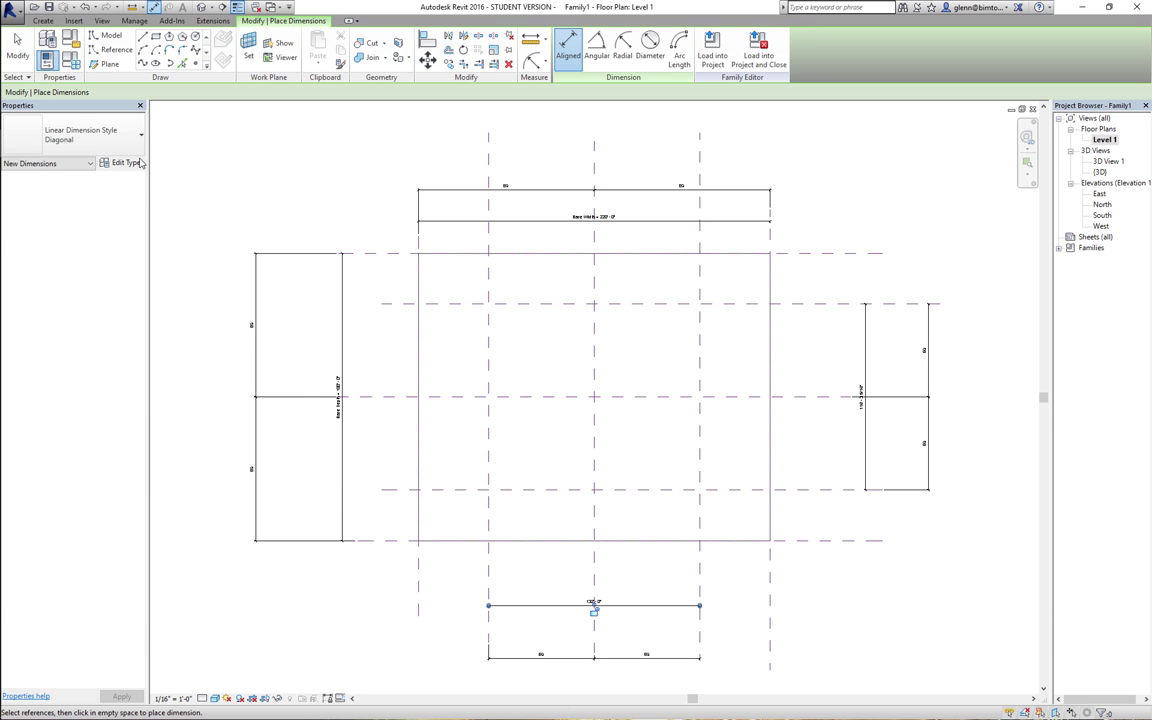
click(20, 48)
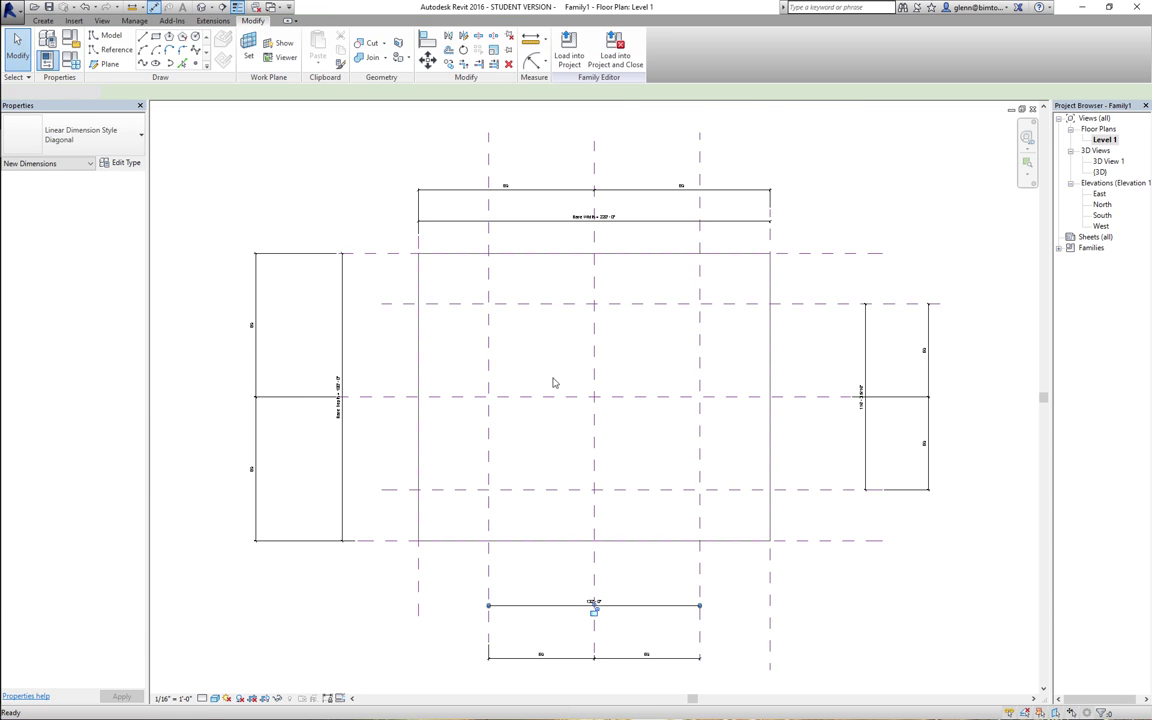
- Label the overall dimension between the inner horizontal planes with a new instance family parameter named Top Depth
click(868, 398)
click(268, 93)
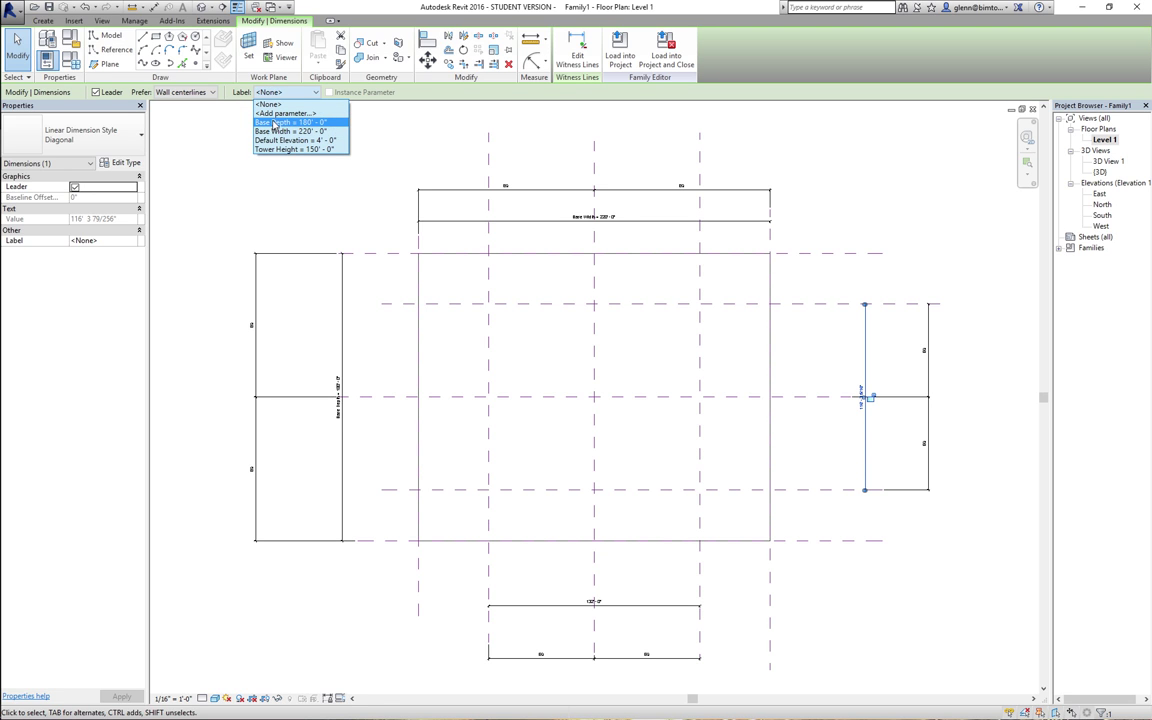
click(273, 115)
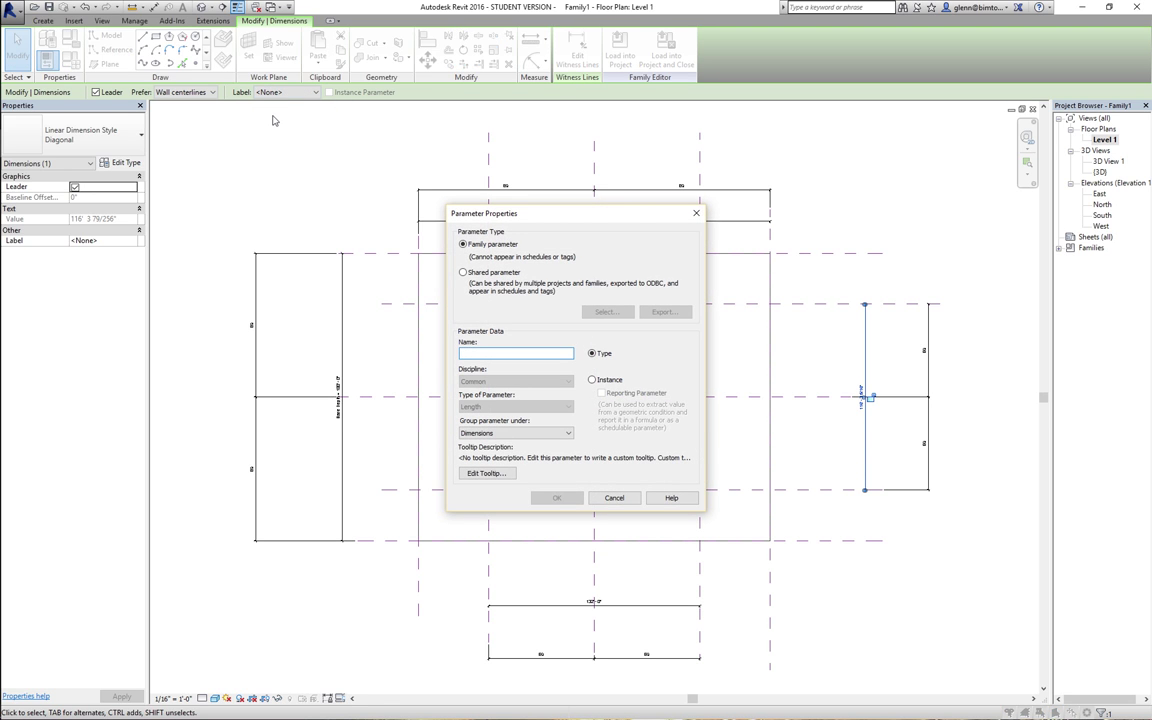
text(Topw)
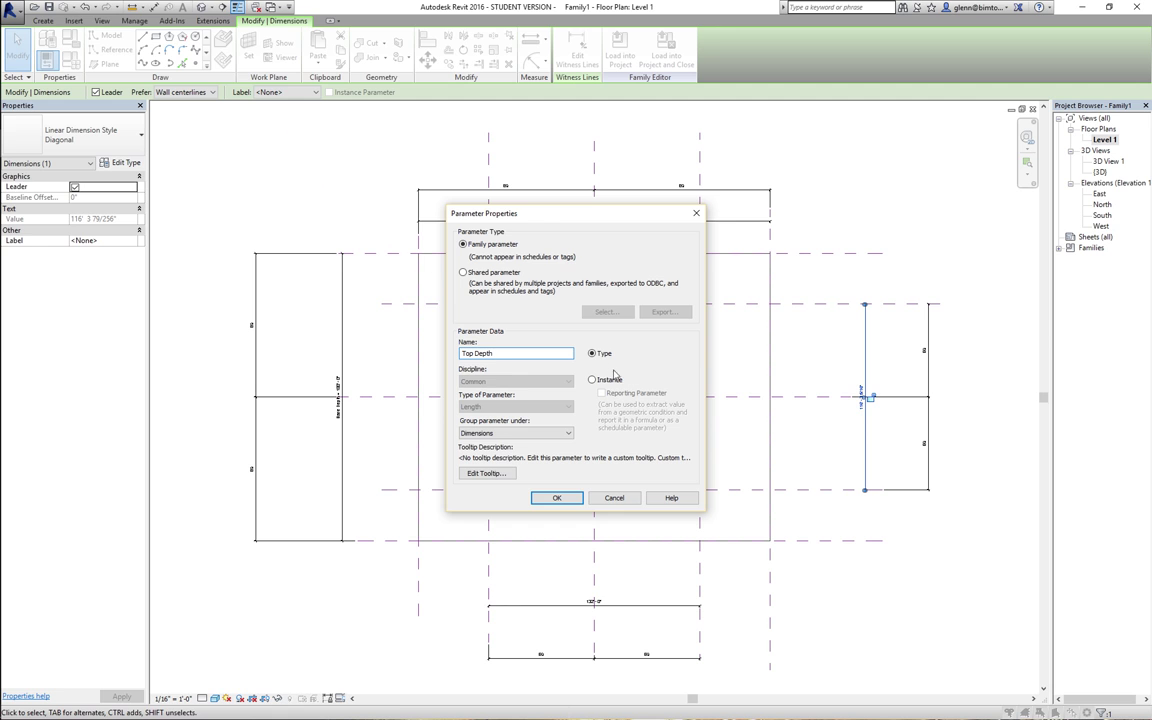
click(592, 380)
click(557, 497)
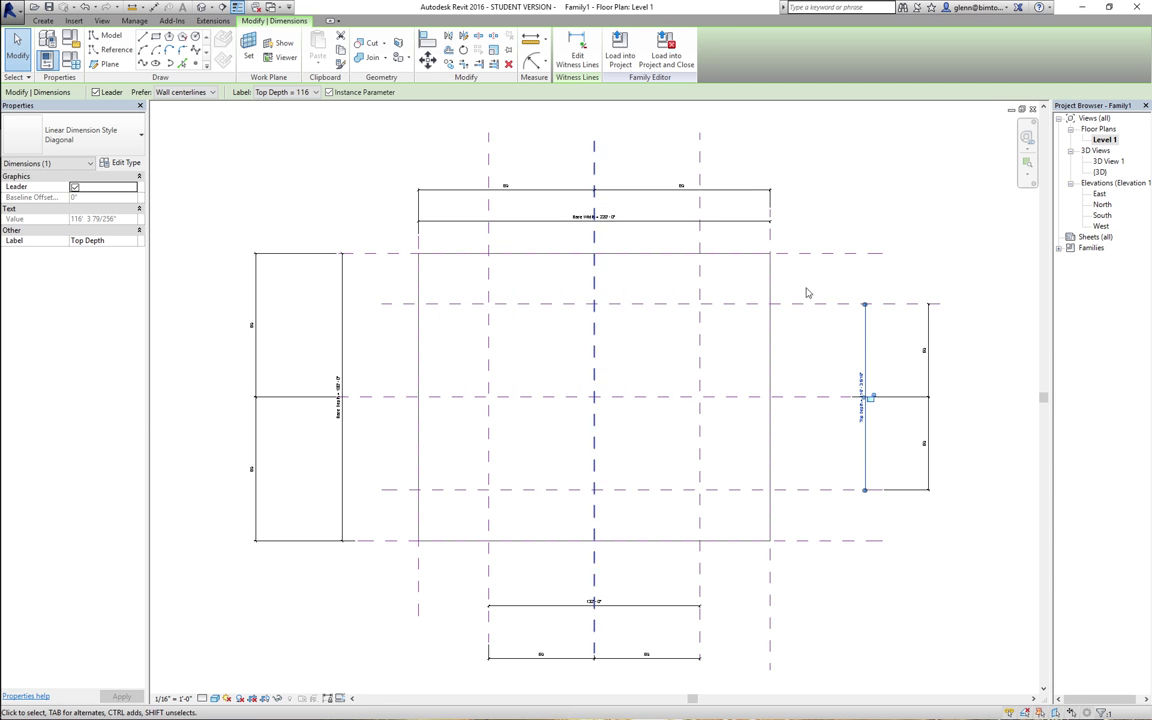
click(745, 474)
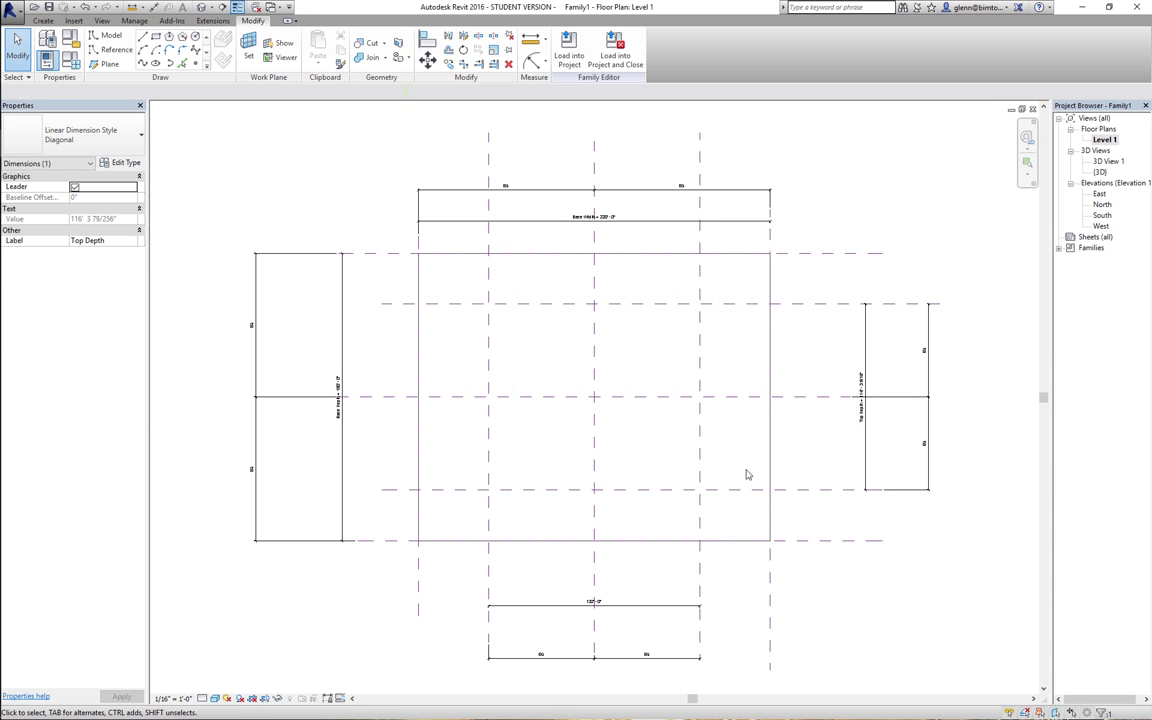
- Label the overall dimension between the inner vertical planes with a new instance family parameter named Top Width
click(629, 614)
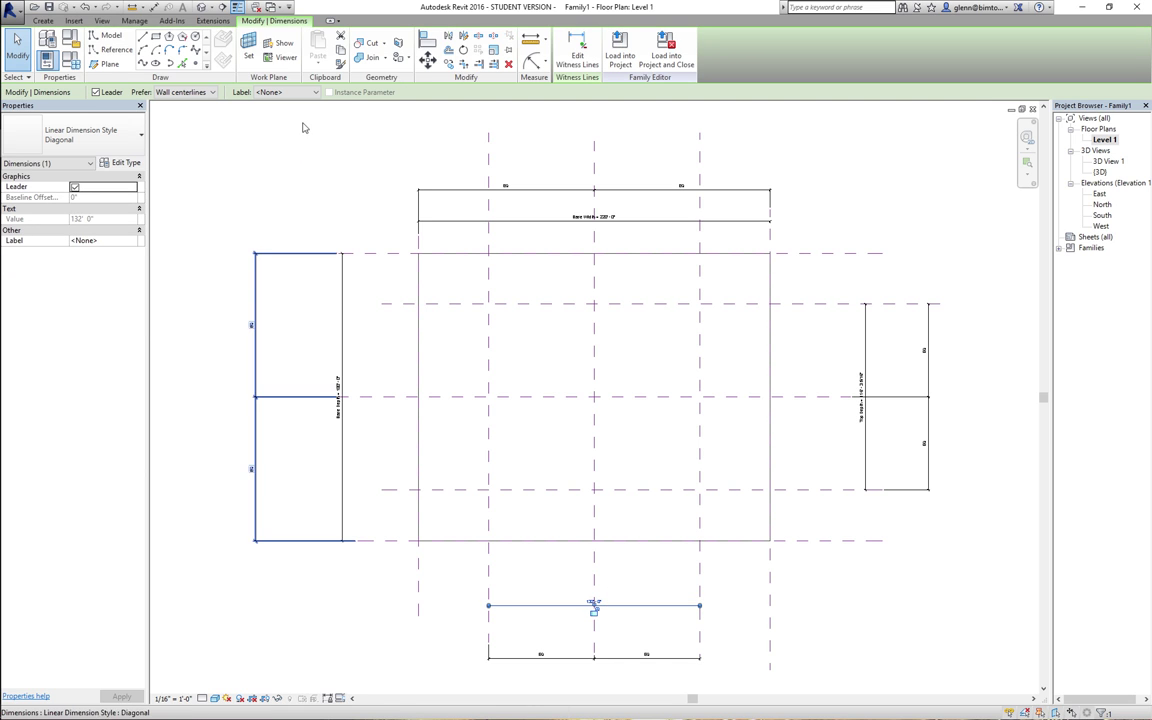
click(300, 92)
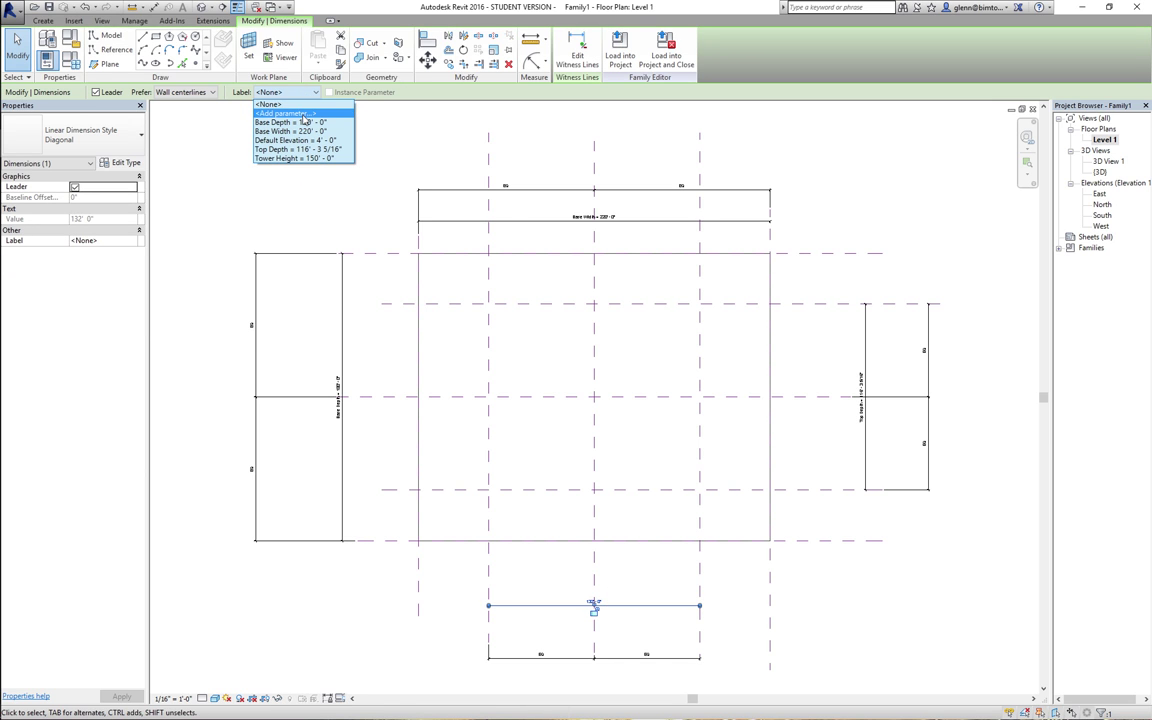
click(288, 113)
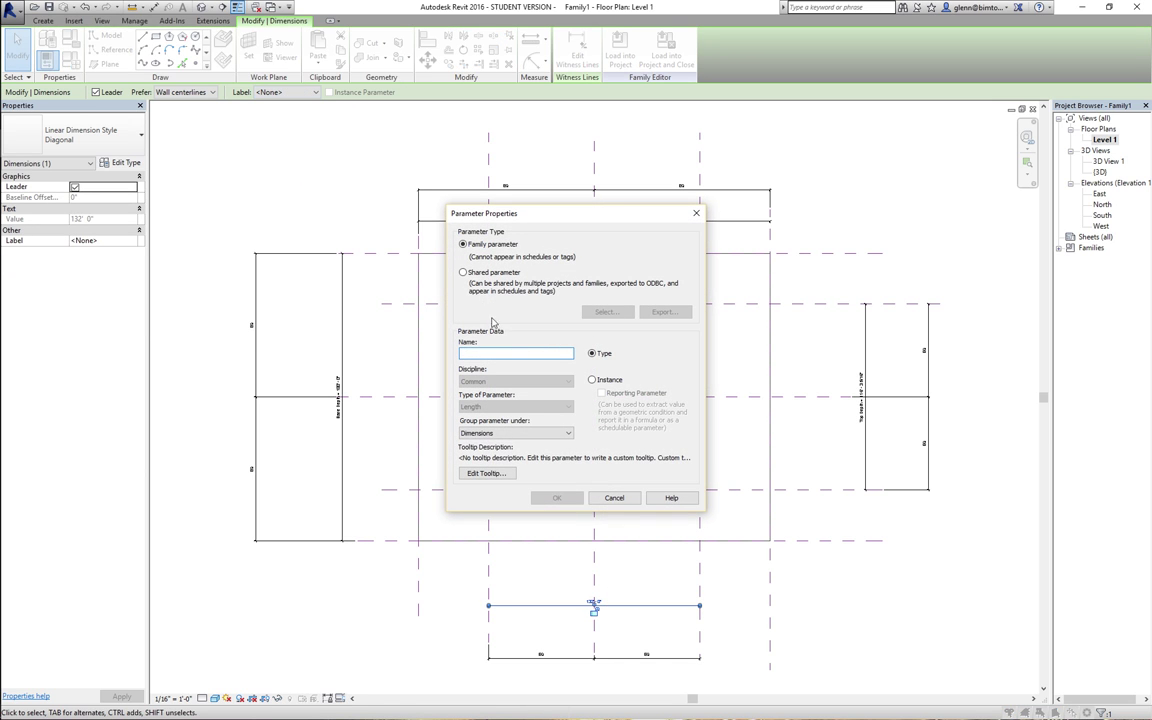
click(591, 379)
click(513, 354)
text(Top Width)
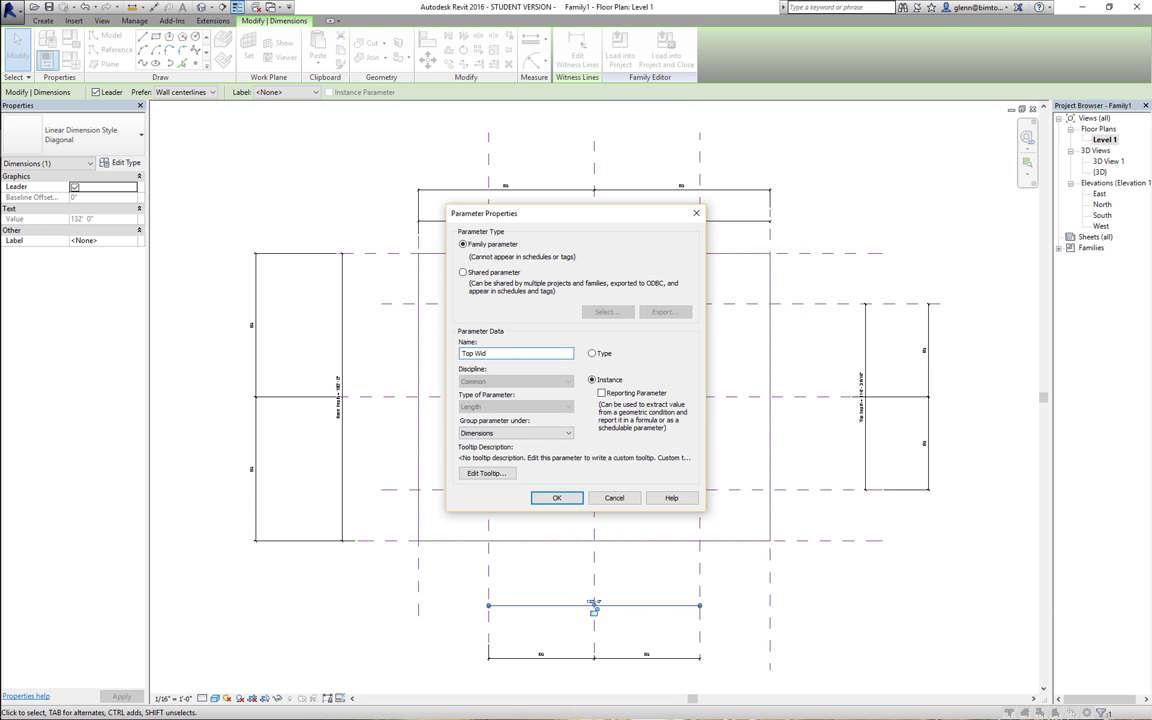
click(567, 502)
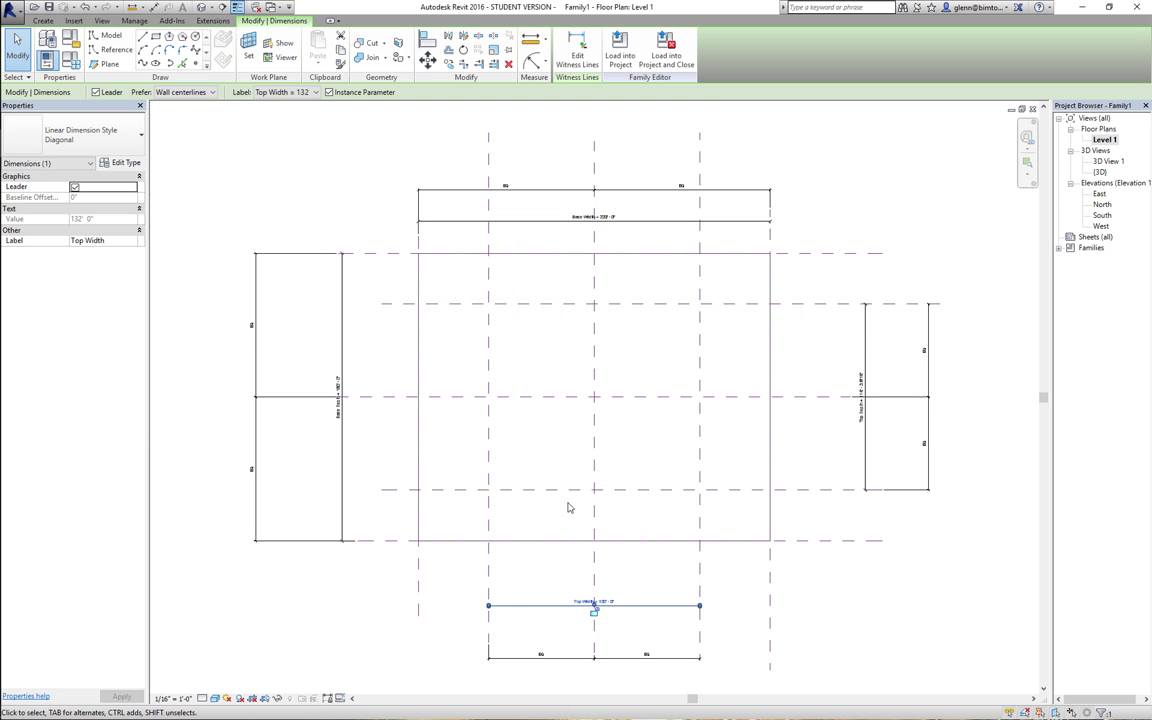
click(837, 646)
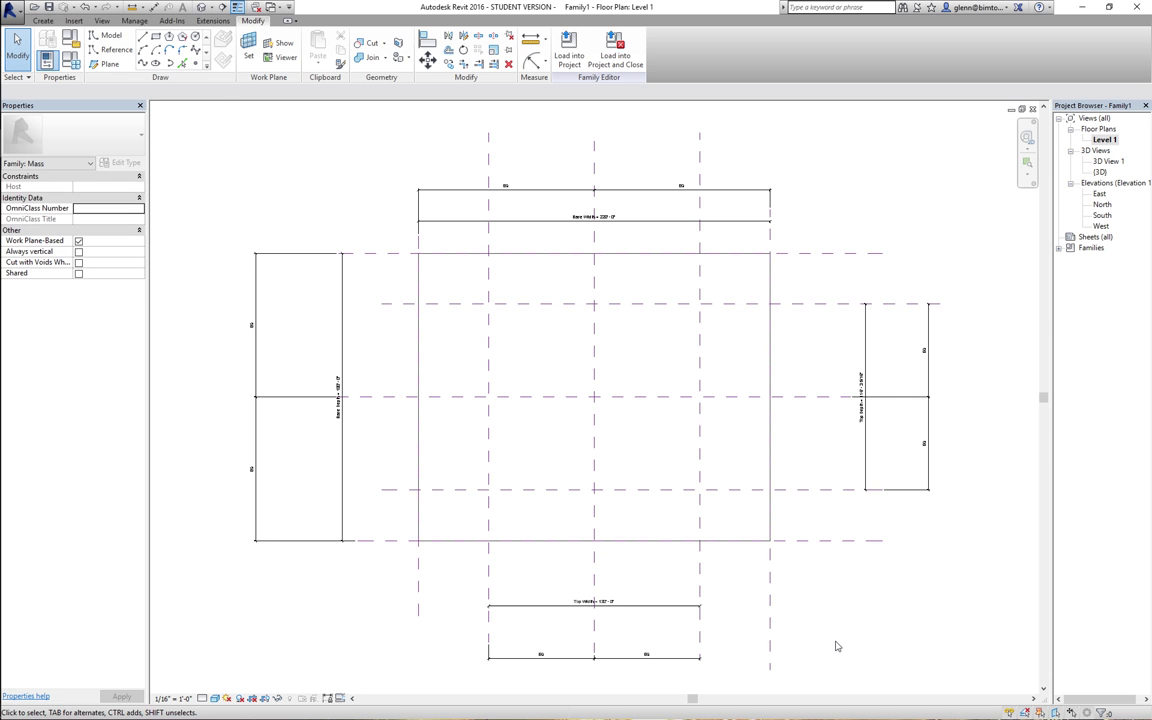
- Flex the inner reference planes by setting the family parameters Top Depth to 100' and Top Width to 80'
click(70, 61)
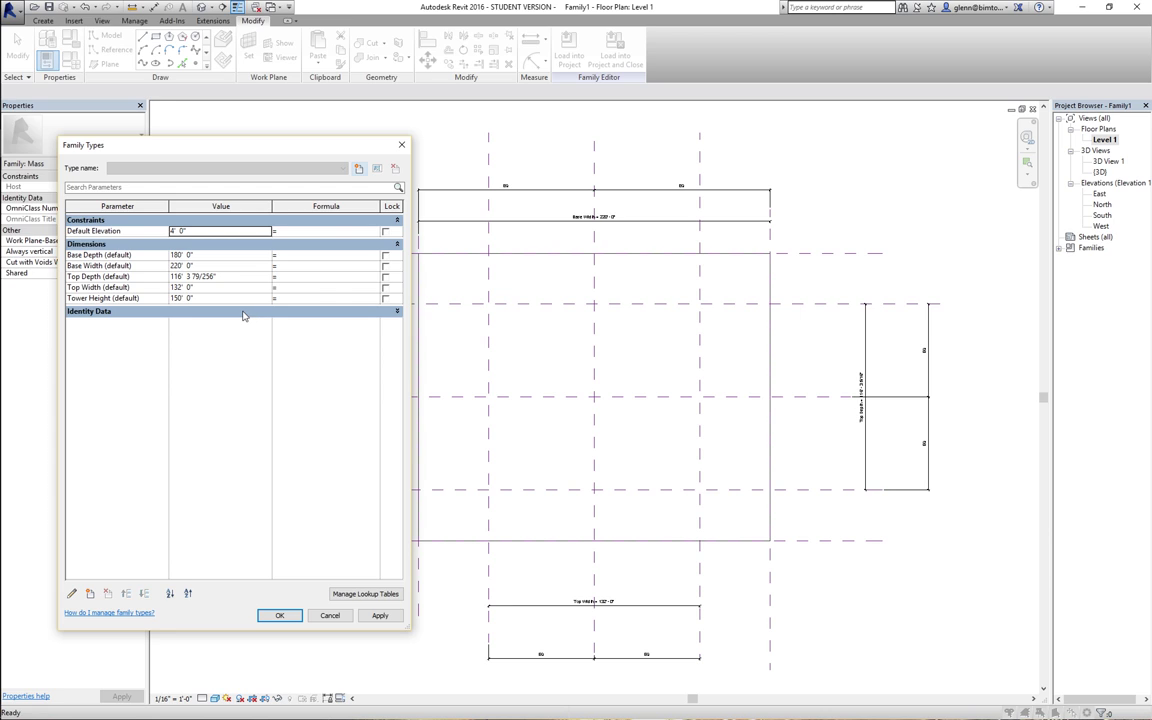
click(247, 277)
text(1)
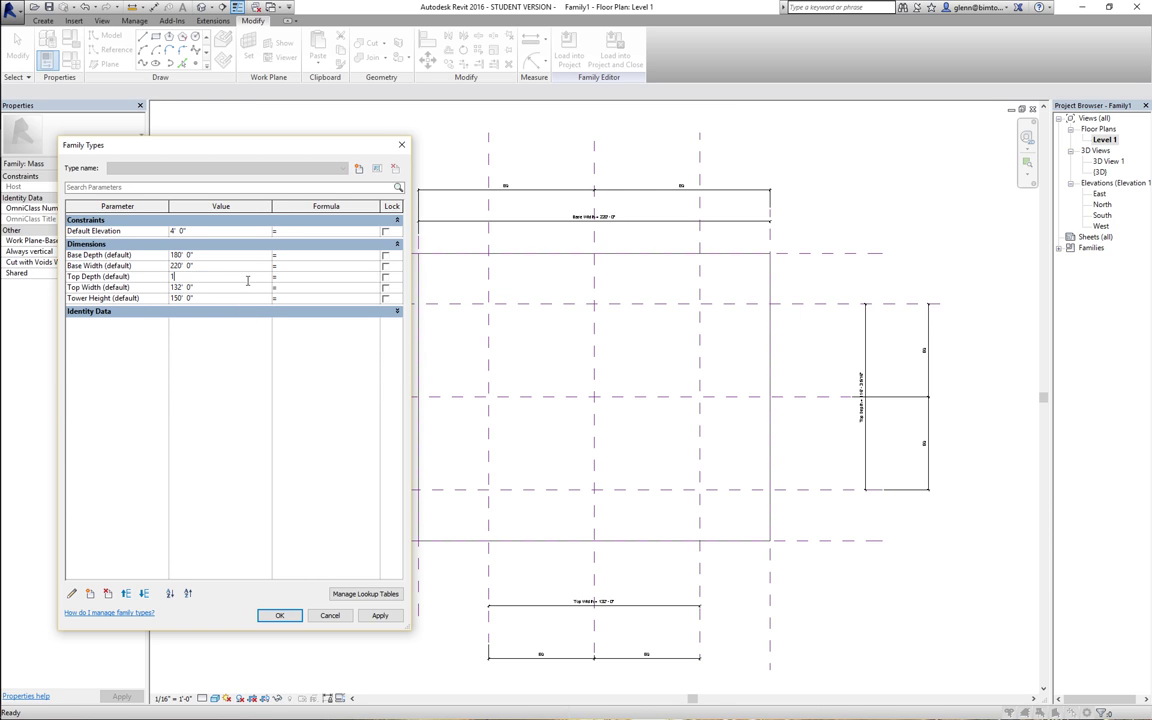
text(00' 0")
click(235, 289)
text(80)
key(Tab)
click(381, 615)
click(280, 616)
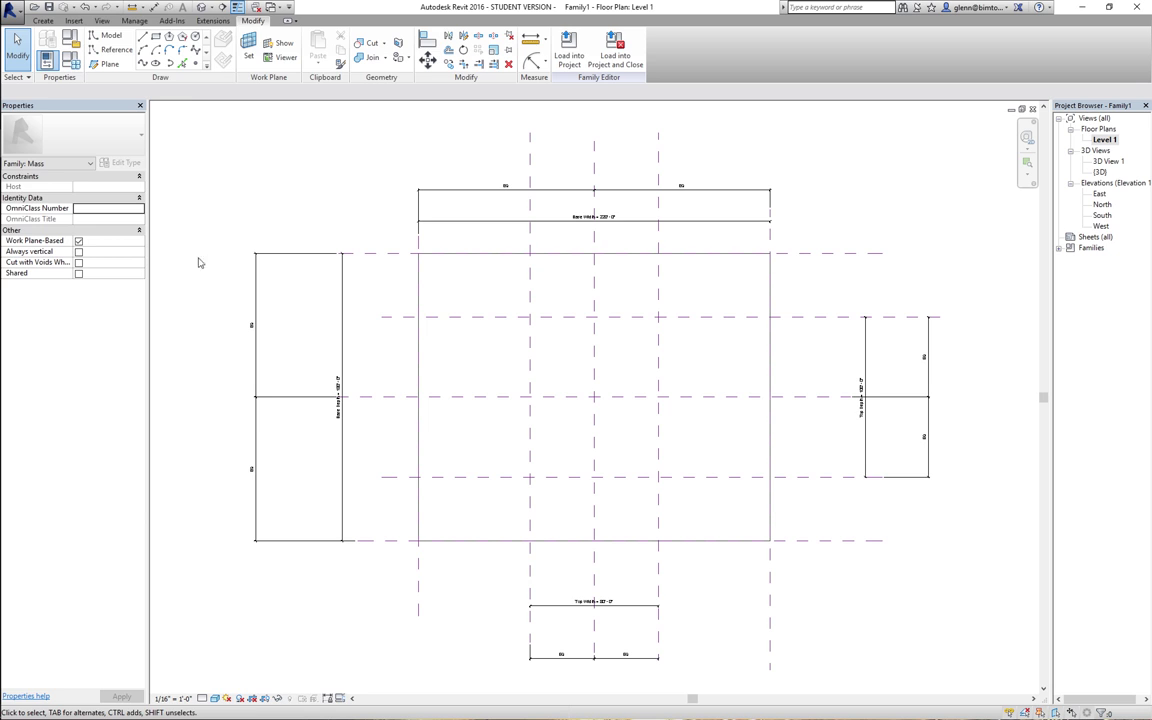
click(157, 38)
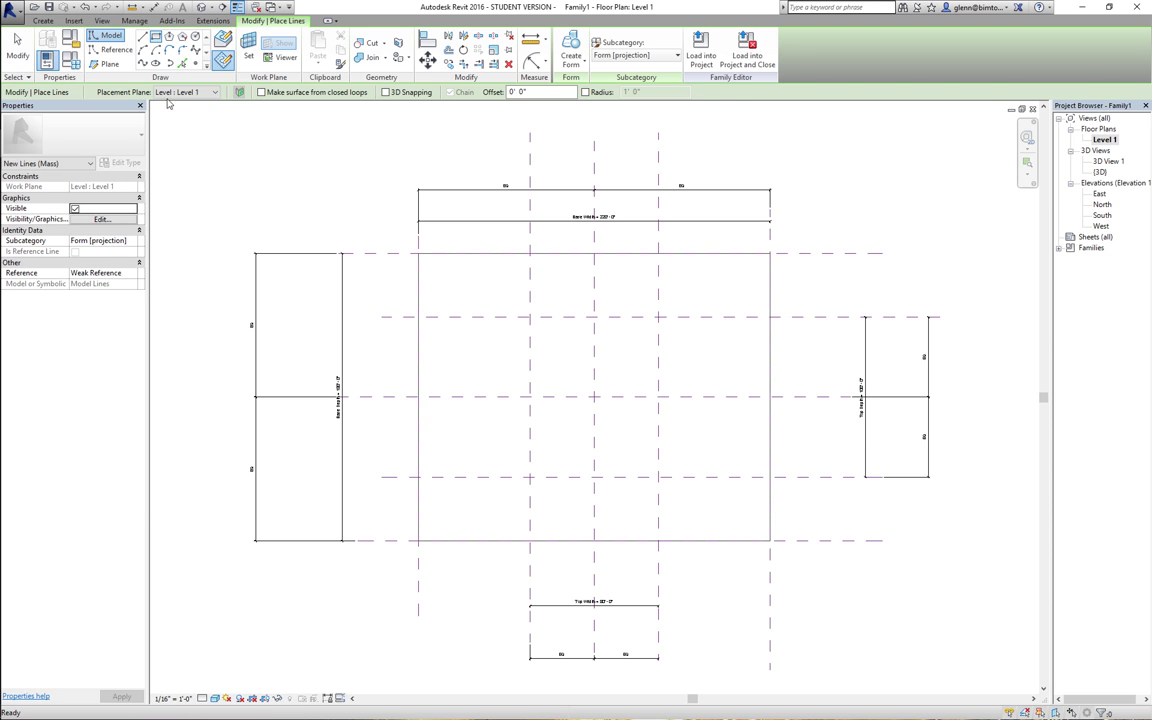
click(187, 93)
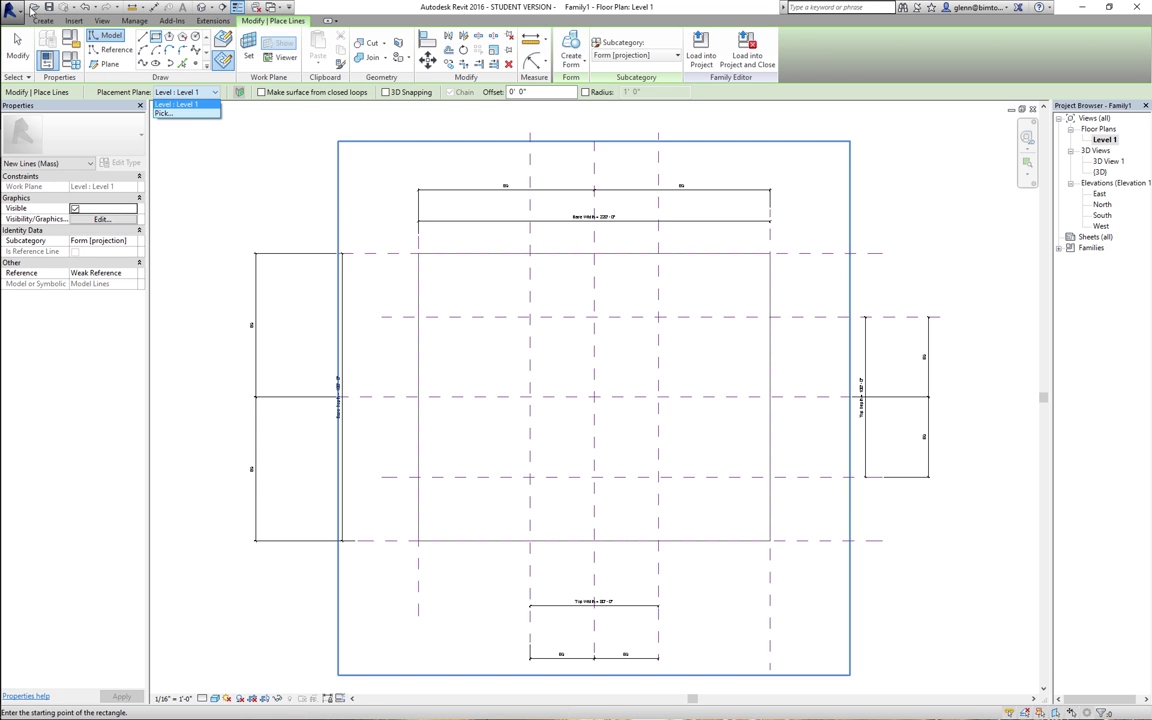
click(17, 40)
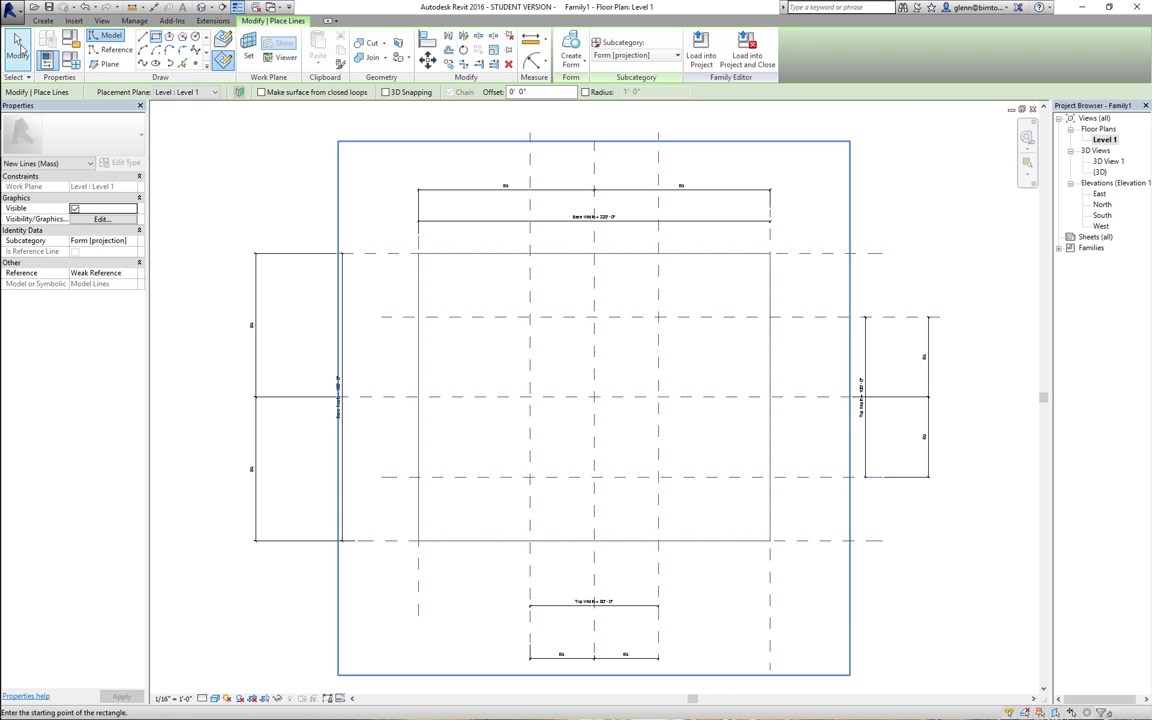
- In the South elevation, name the horizontal reference plane at the tower's top TopTopPlane
double_click(1101, 215)
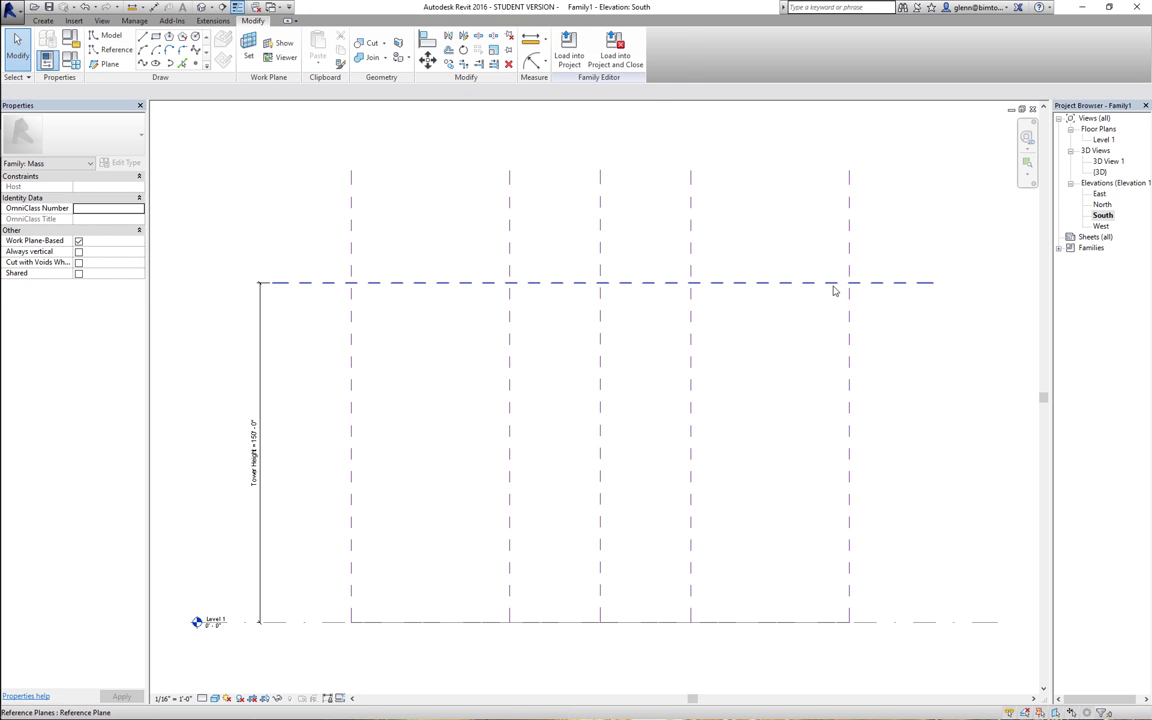
click(872, 283)
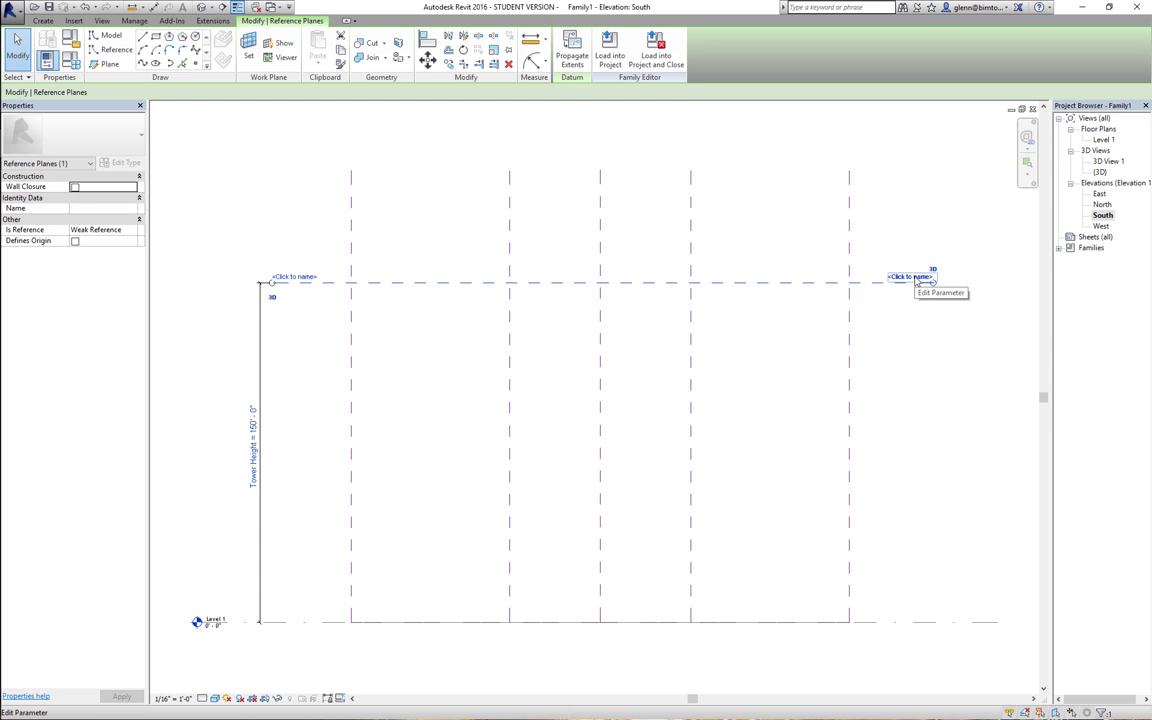
click(914, 278)
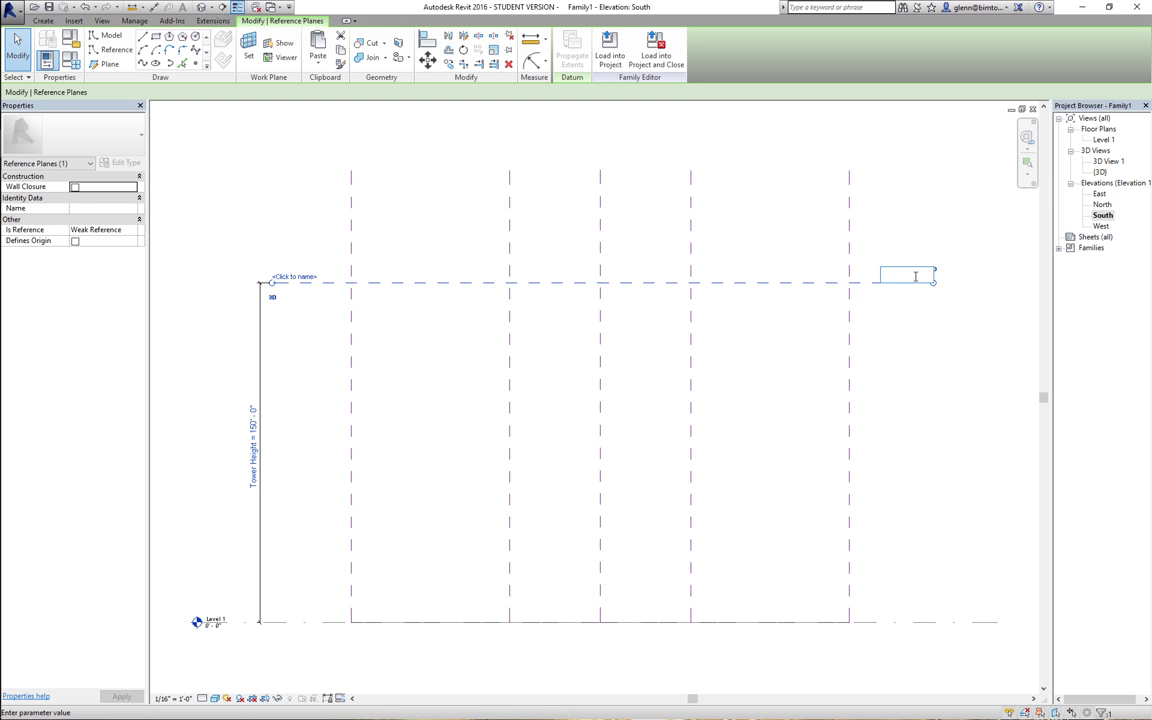
text(Toper)
key(BackSpace)
text(TopPlane)
key(Return)
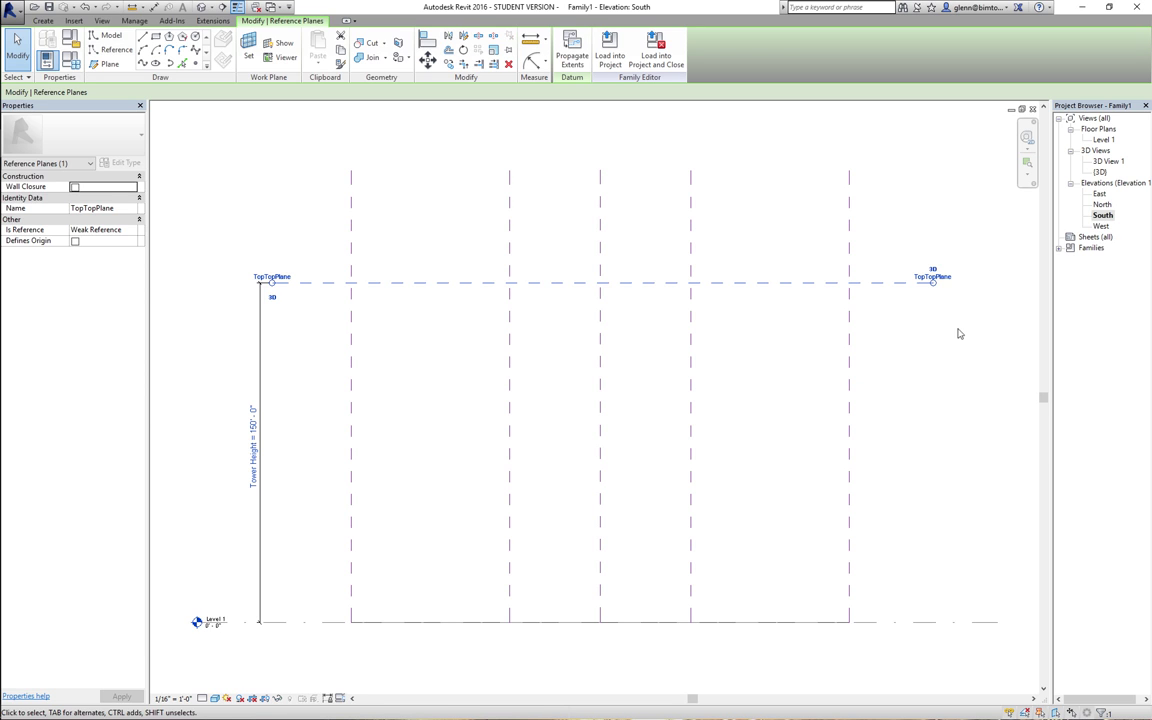
- In the Level 1 floor plan, draw a model-line rectangle on TopTopPlane, about 85' from the base's left edge and 51' from its upper edge
double_click(1104, 140)
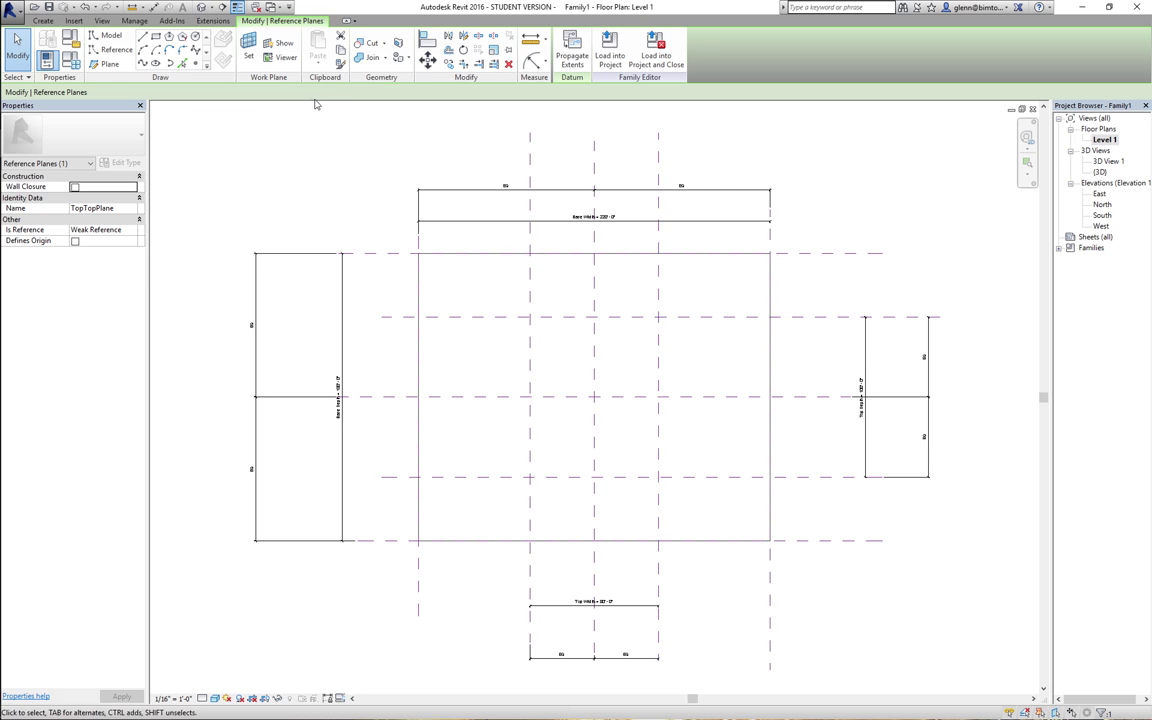
click(156, 42)
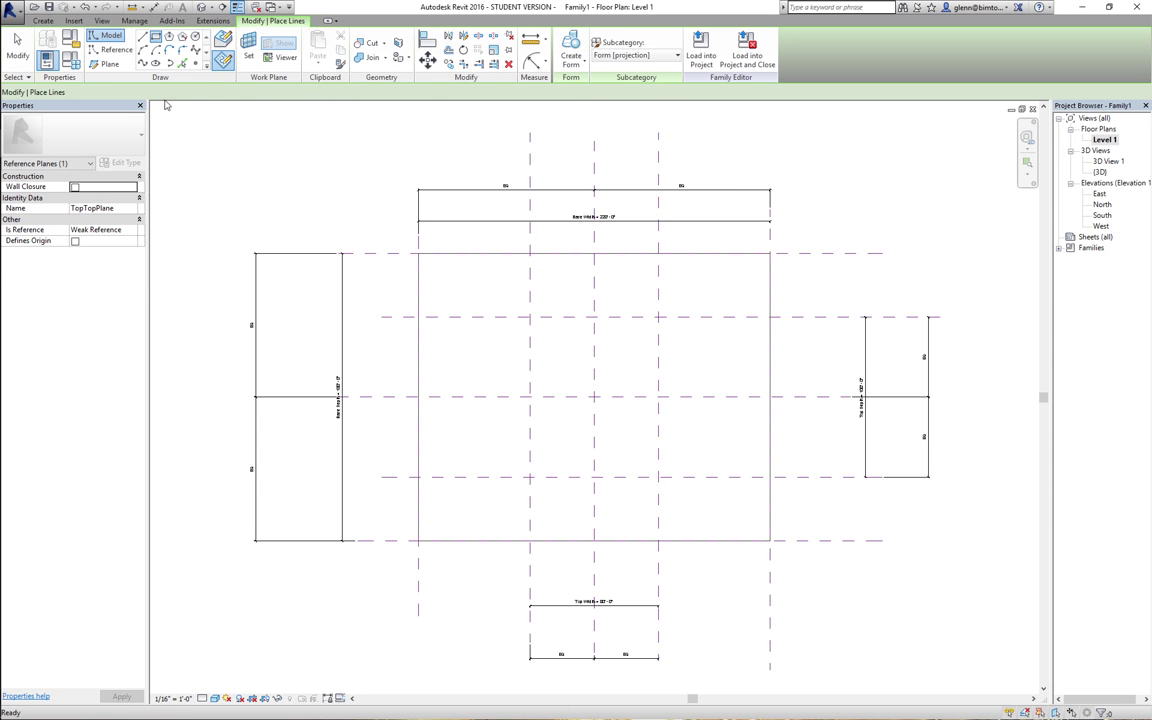
click(180, 92)
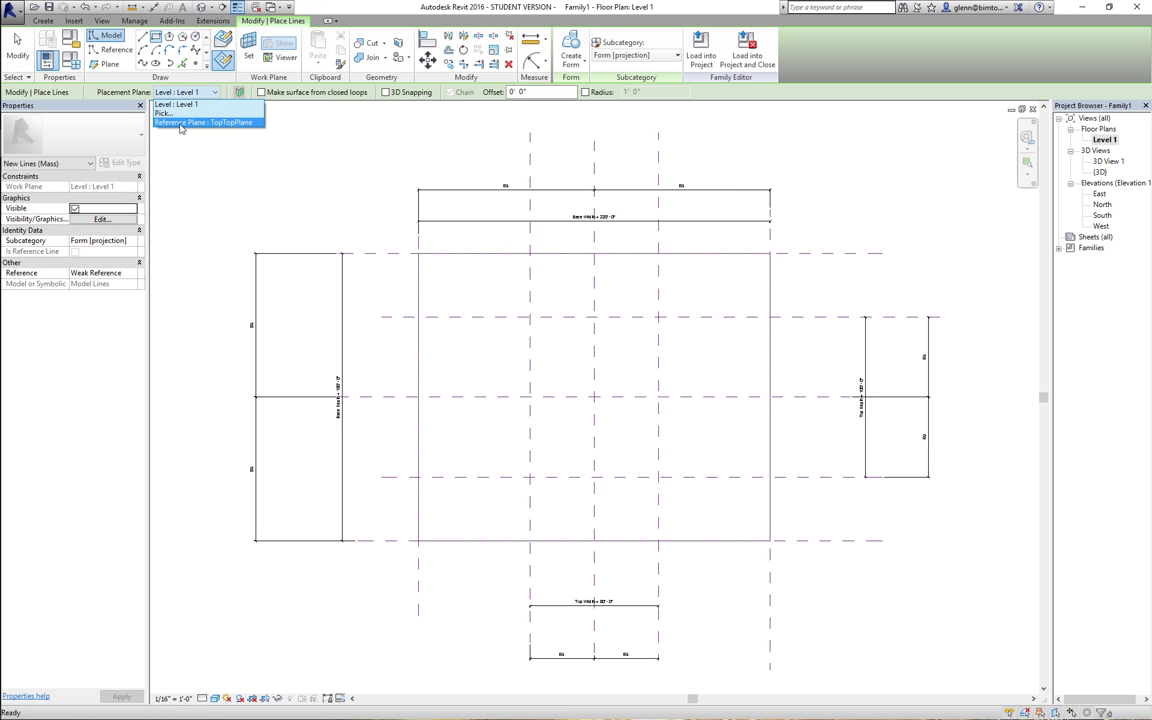
click(190, 122)
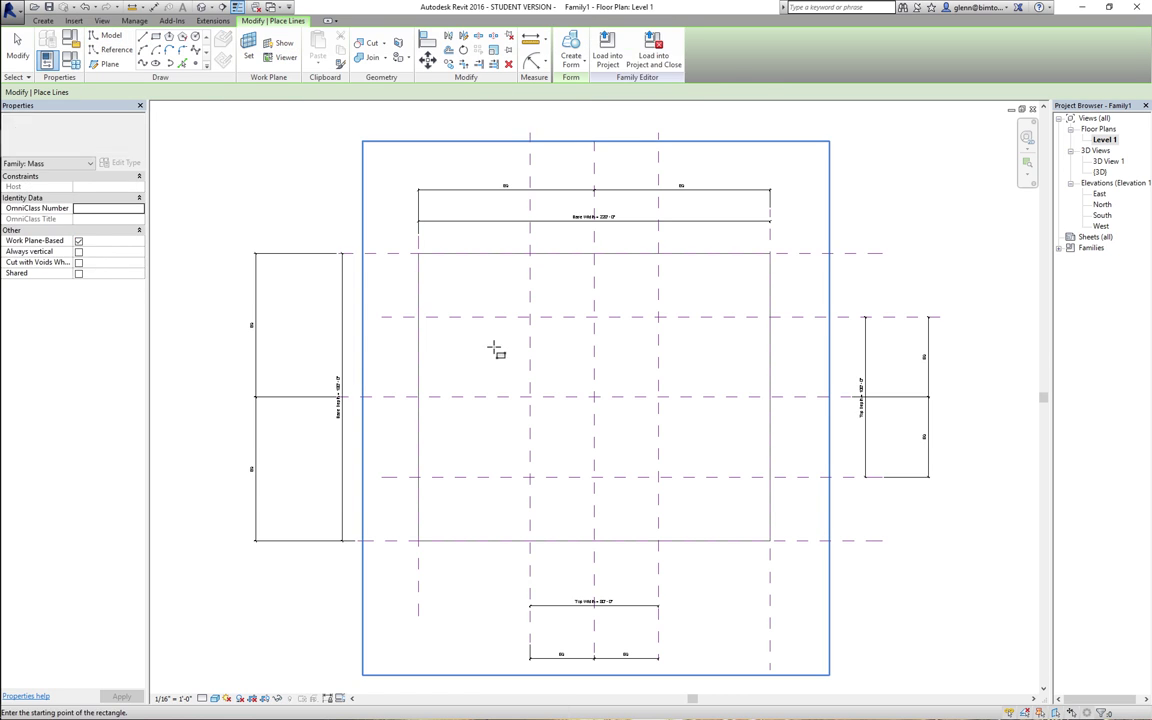
click(555, 335)
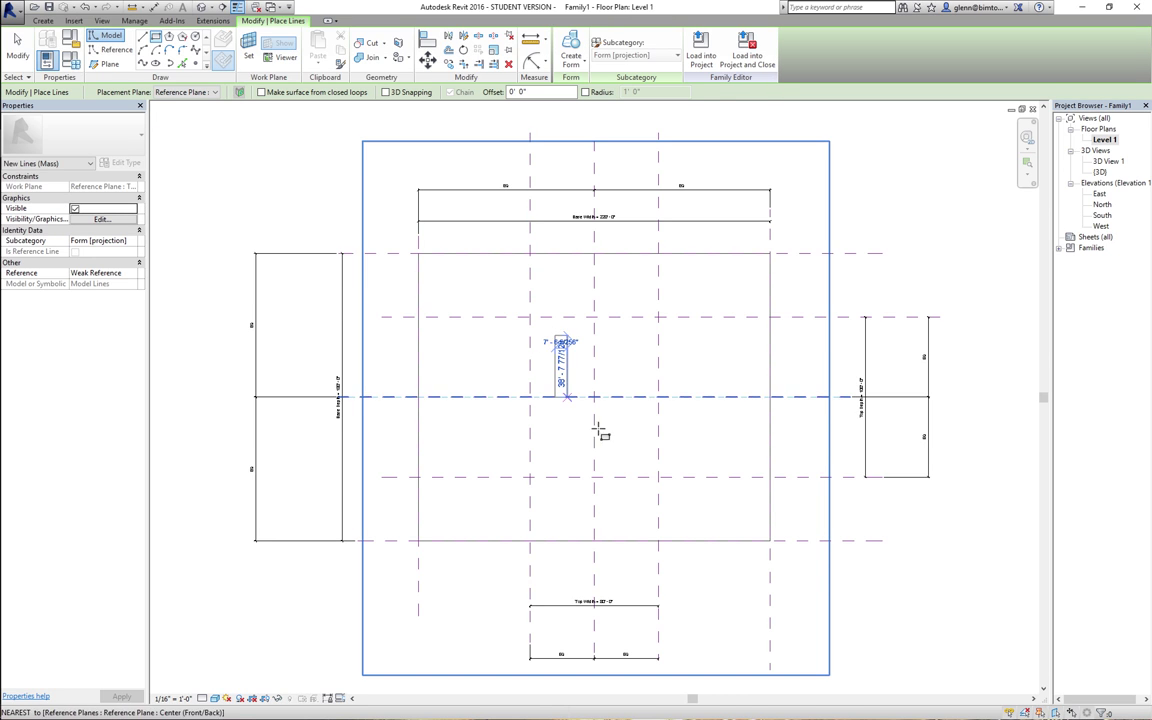
click(644, 450)
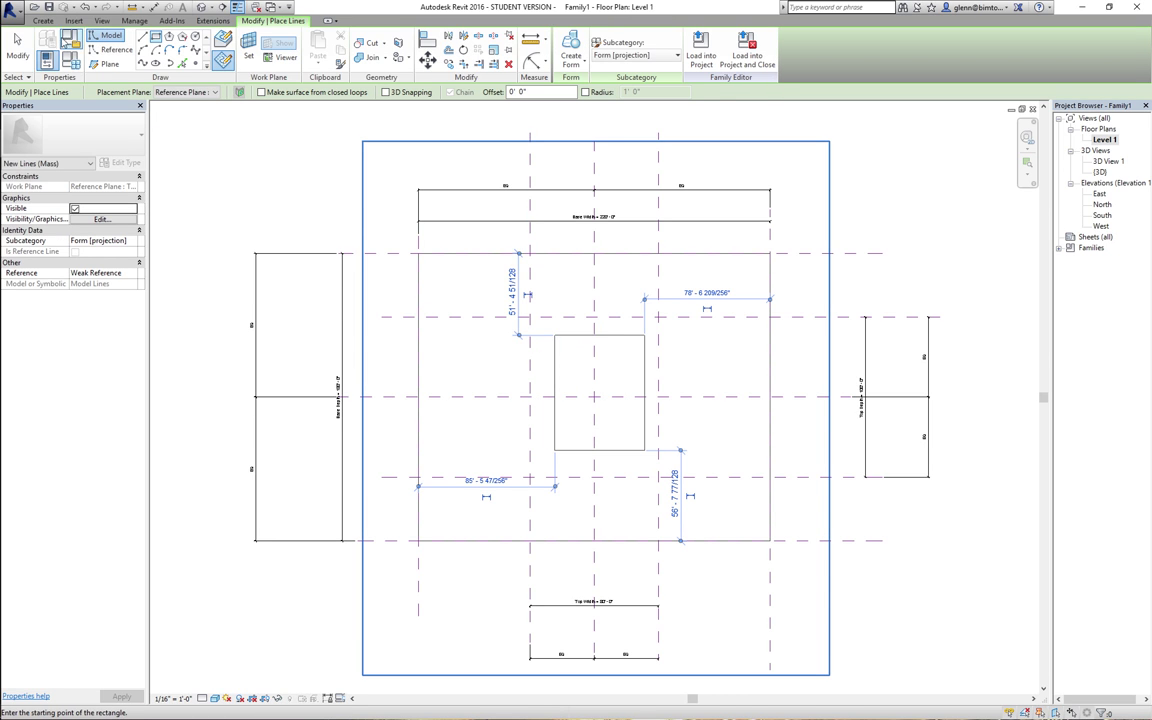
- Align and lock the four sides of the top rectangle to the inner Top Width and Top Depth reference planes
click(17, 45)
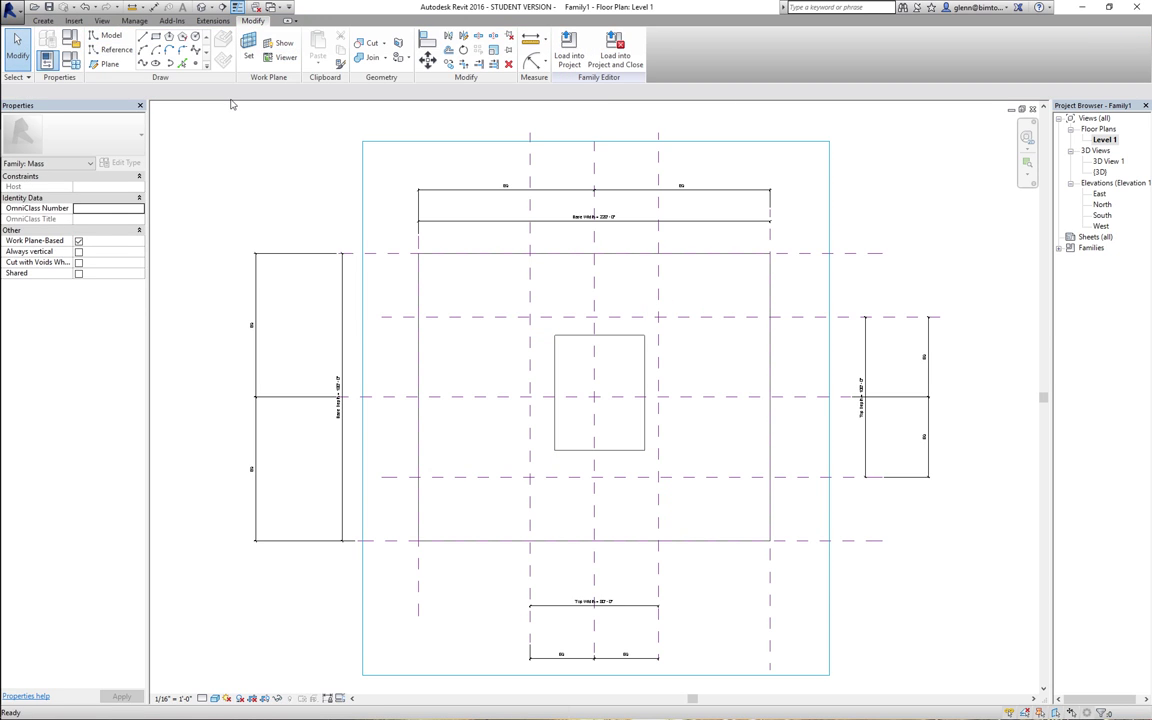
click(427, 40)
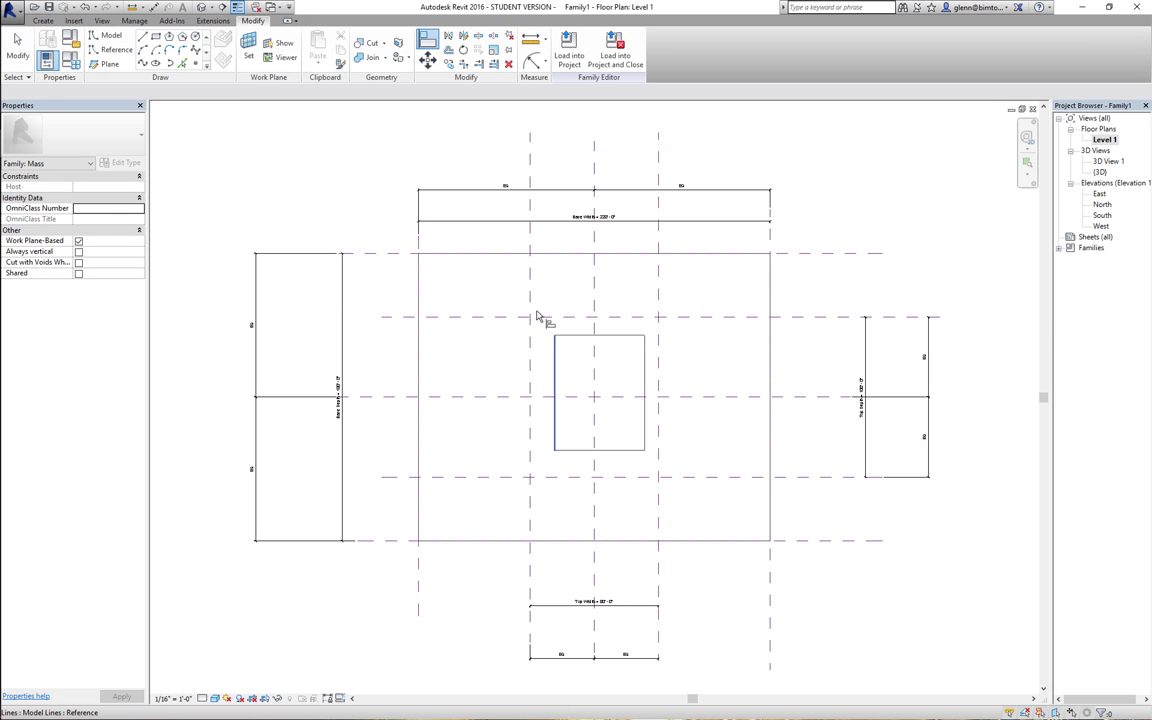
click(531, 304)
click(555, 377)
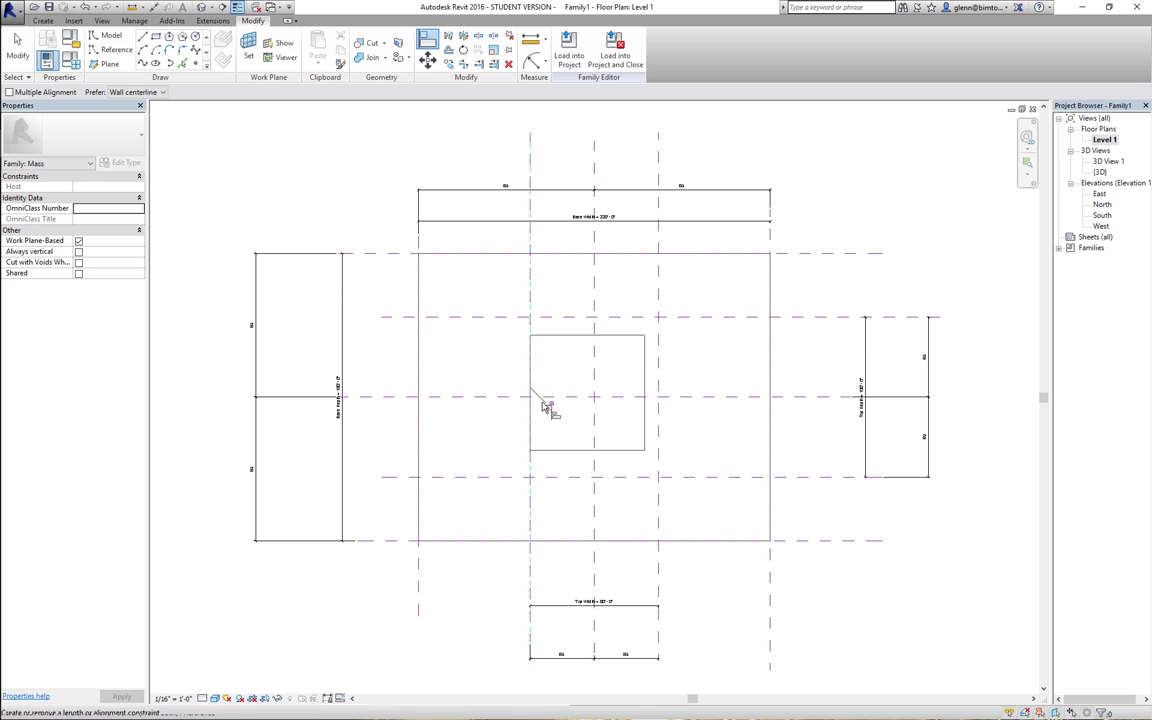
click(665, 273)
click(646, 383)
click(615, 317)
click(629, 337)
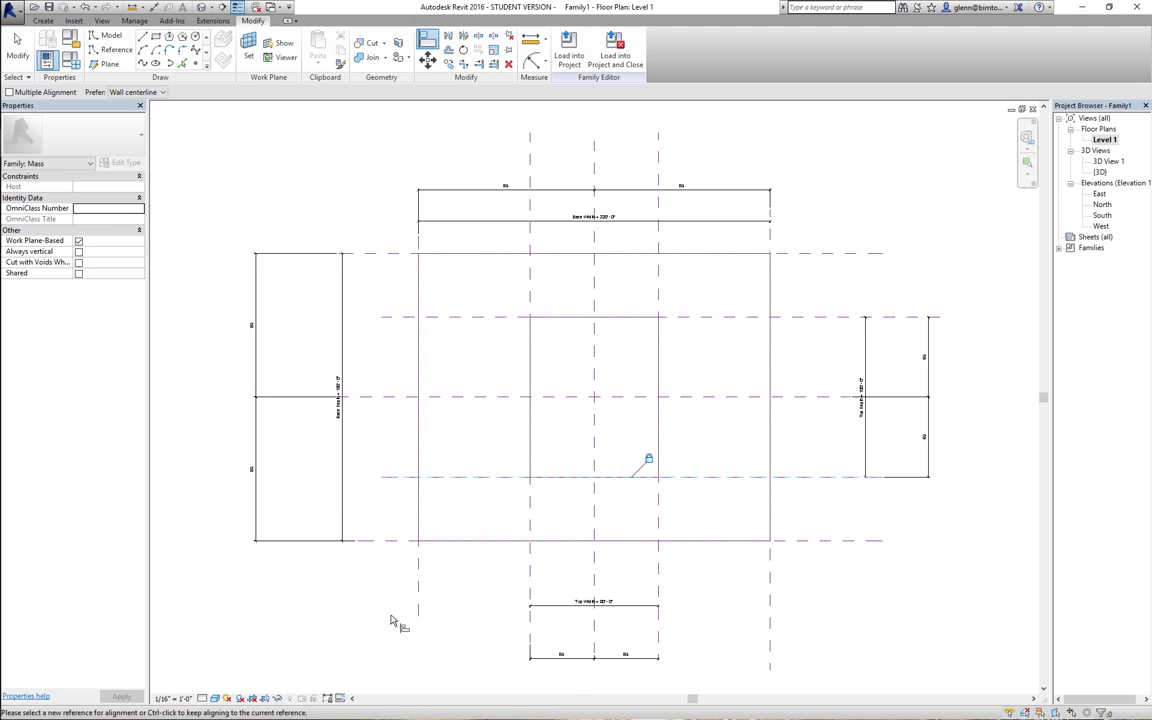
click(17, 42)
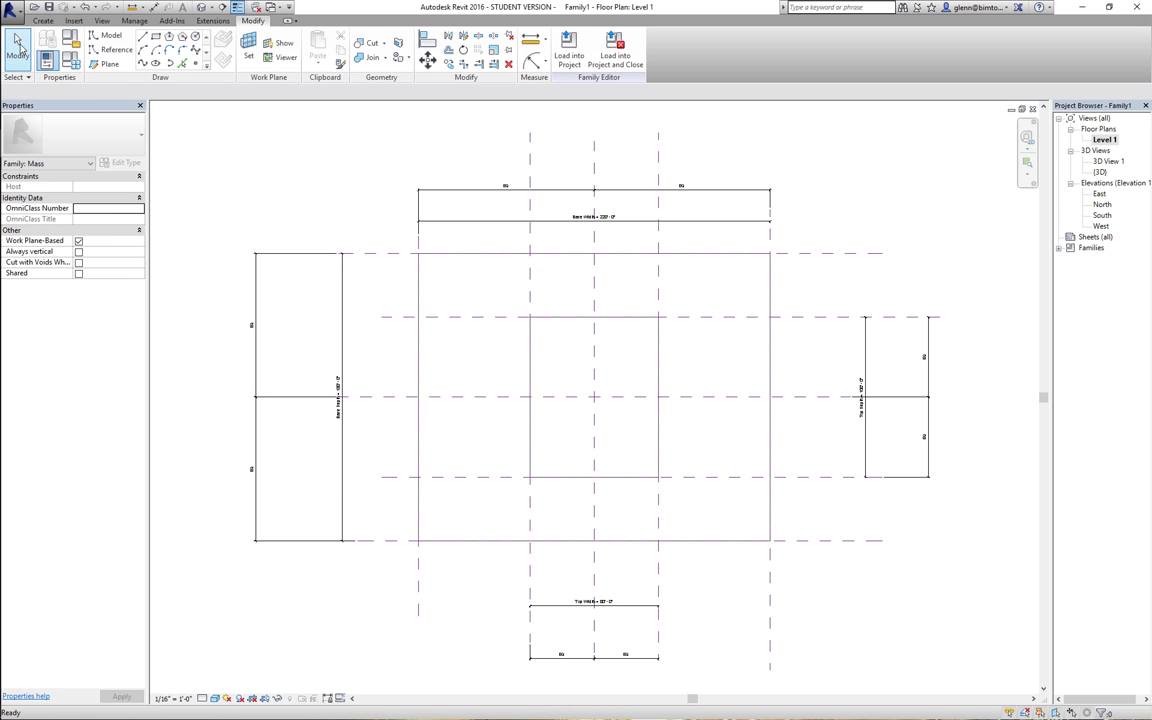
- Display the family in the default 3D view and flex it by setting the Tower Height parameter to 250'
click(203, 8)
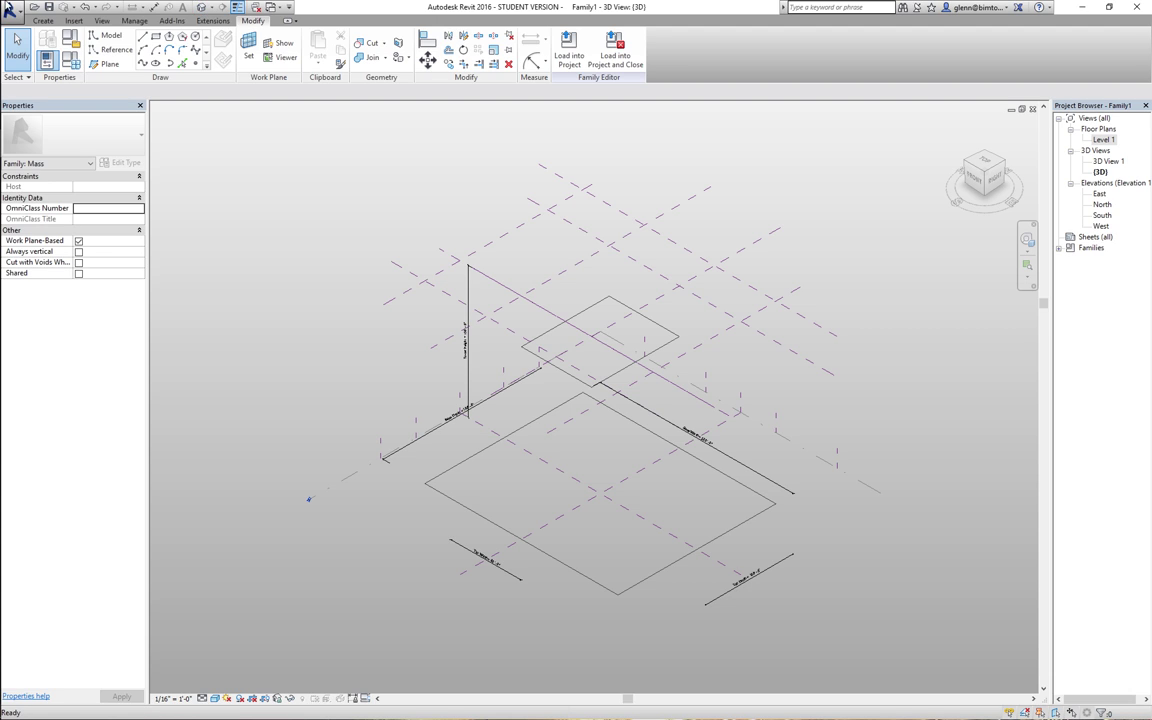
click(202, 8)
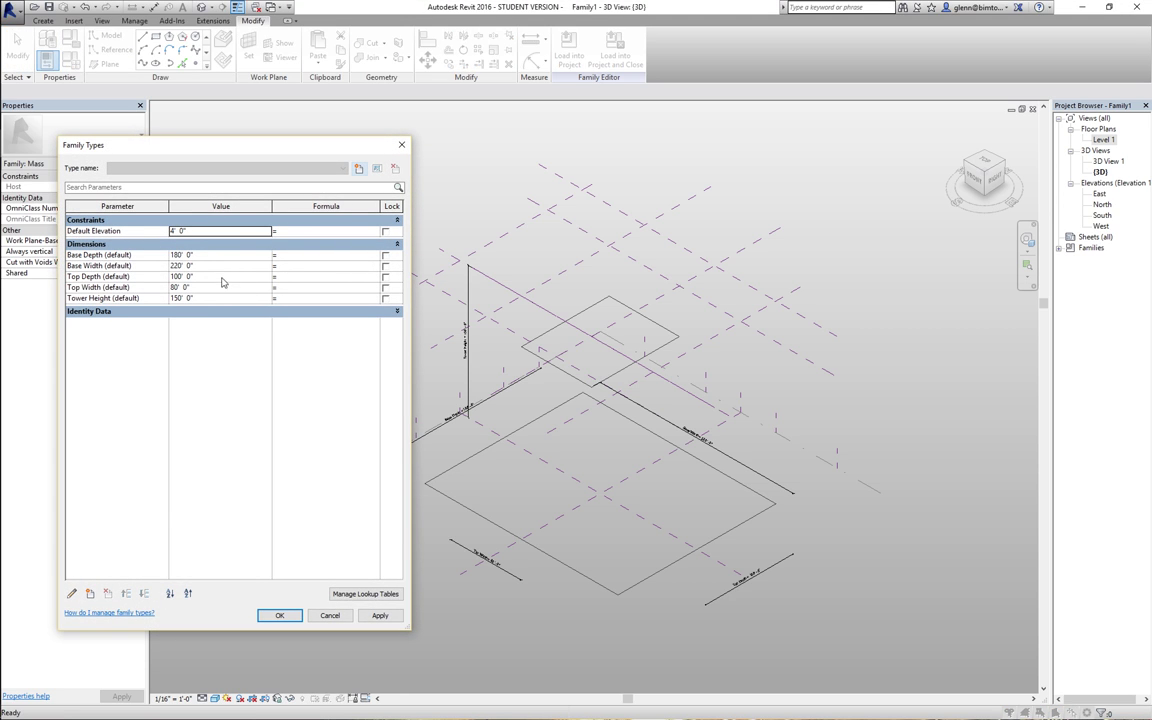
click(220, 298)
text(250)
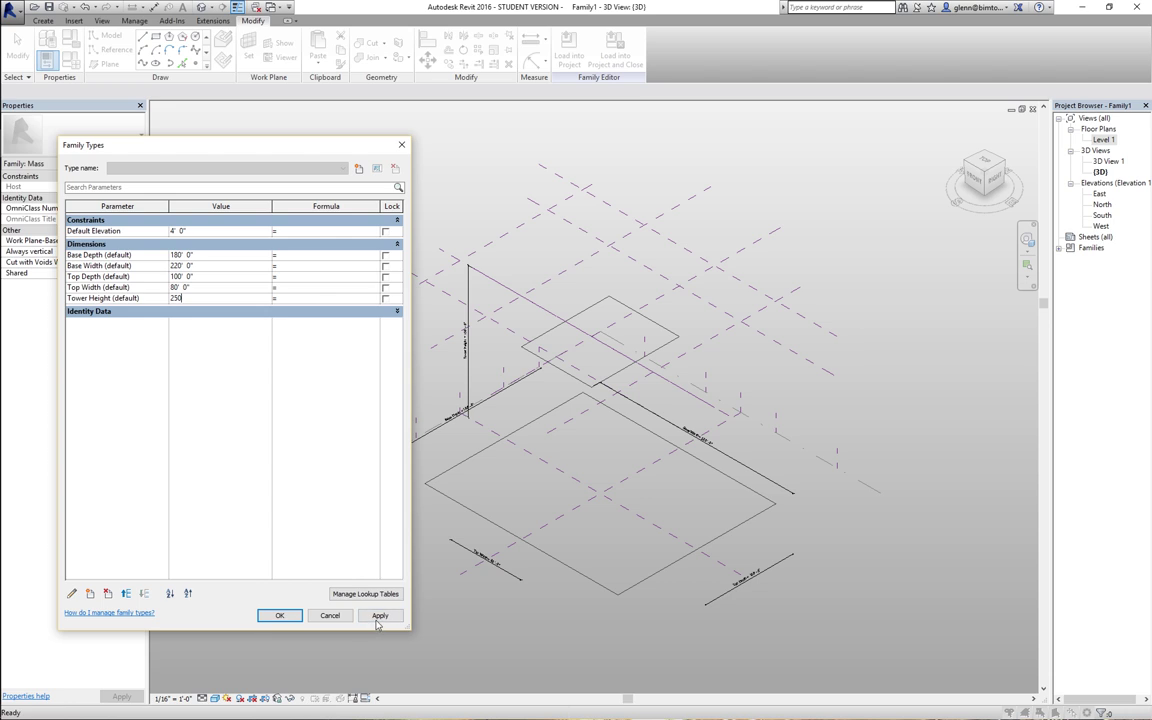
click(379, 615)
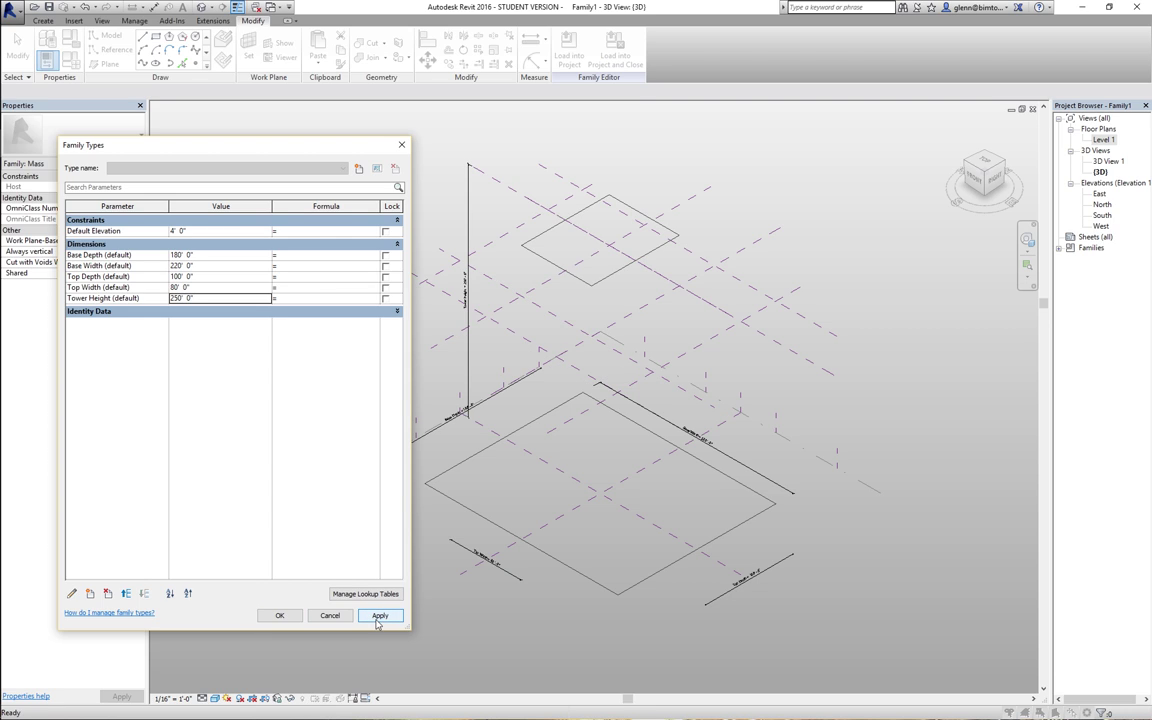
- Flex the top profile by setting the family parameters Top Width to 50' and Top Depth to 200'
click(232, 287)
text(50)
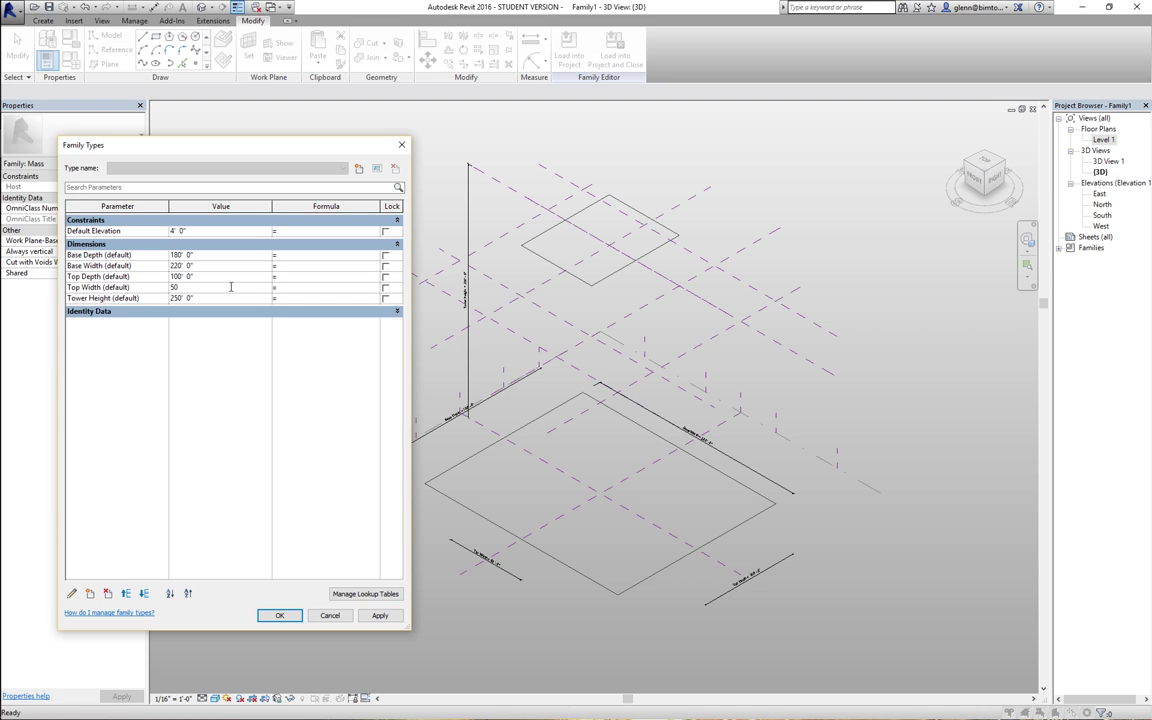
click(229, 277)
text(200)
click(376, 617)
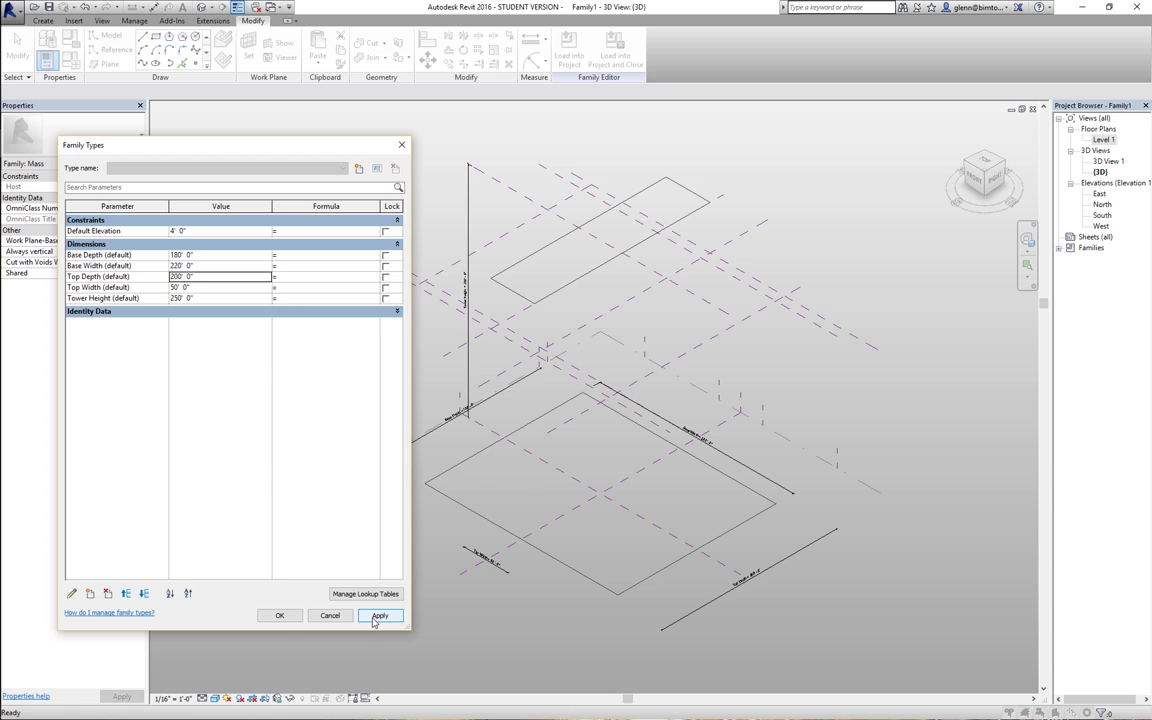
click(280, 616)
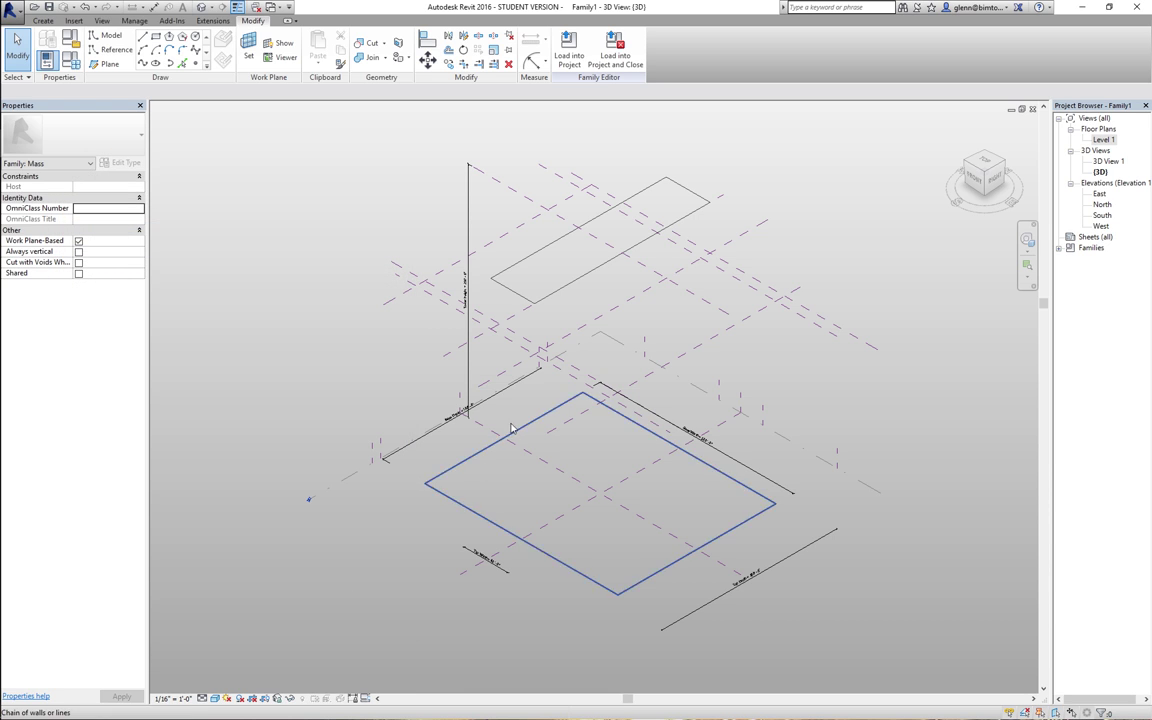
- Create a solid form between the complete base rectangle and the complete top rectangle
click(494, 449)
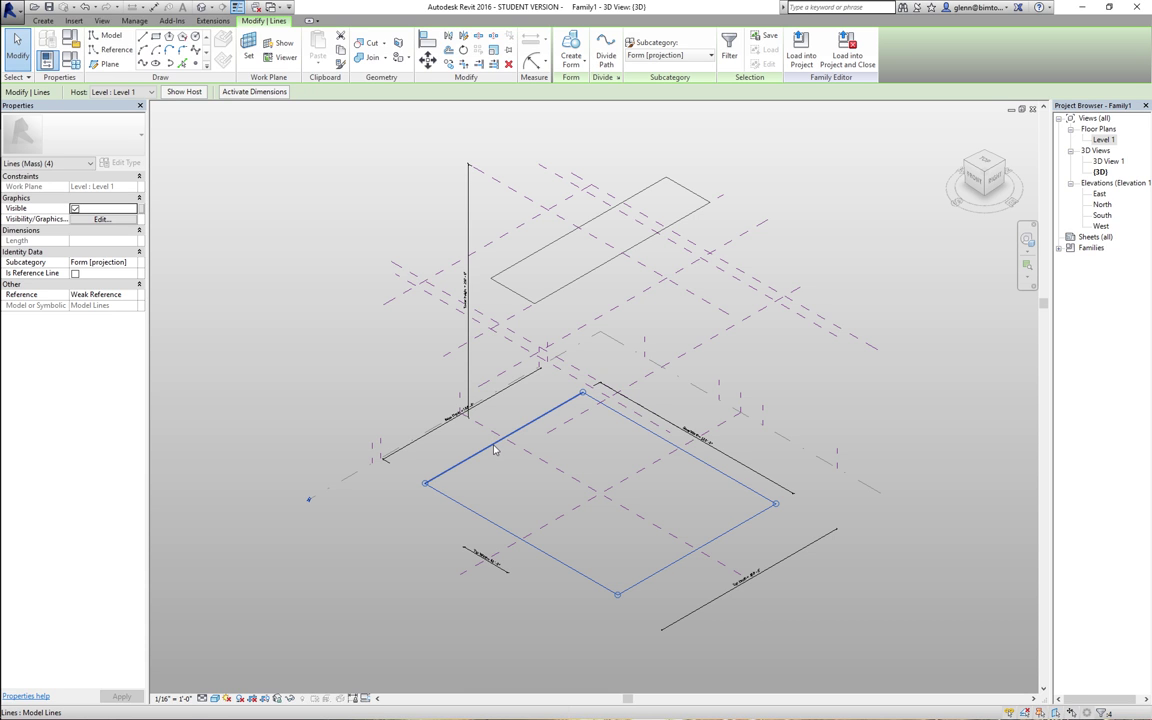
key(Tab)
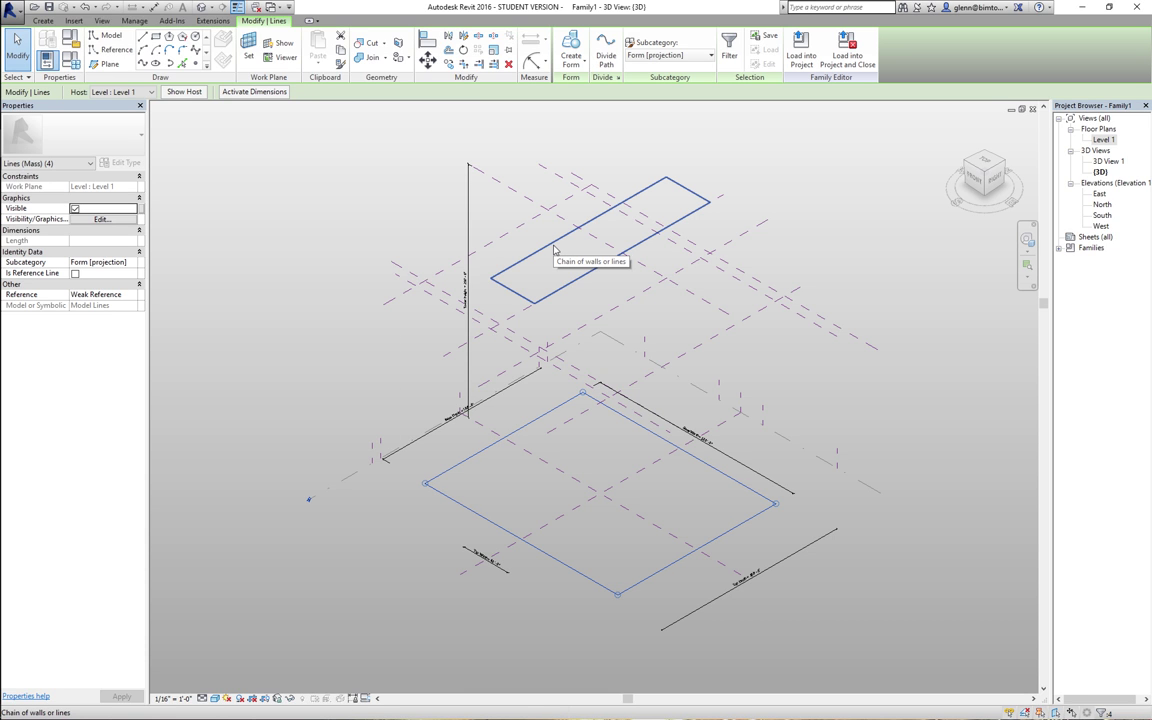
ctrl+click(555, 249)
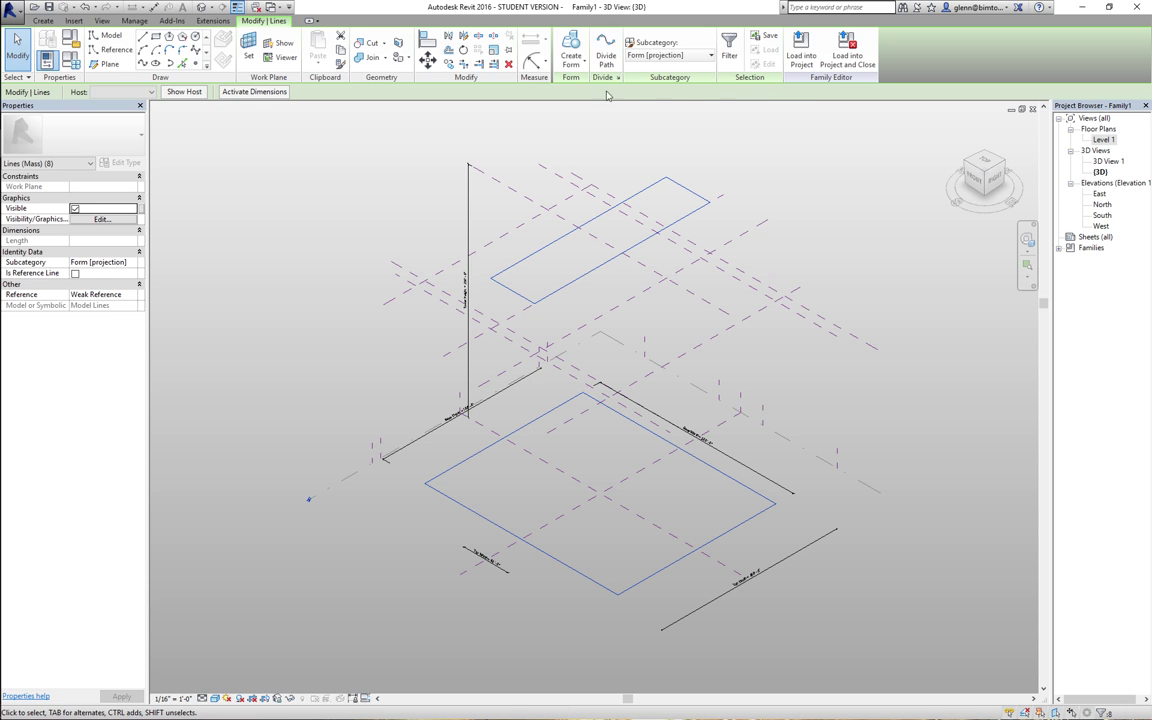
click(578, 66)
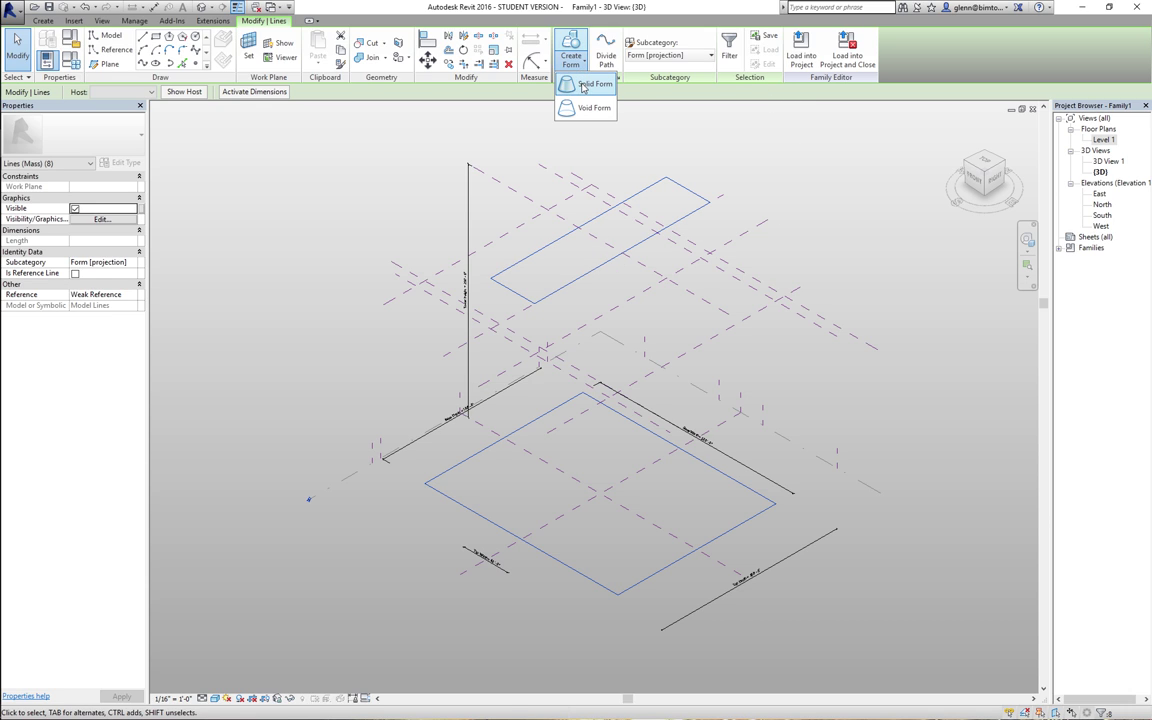
click(585, 94)
click(421, 121)
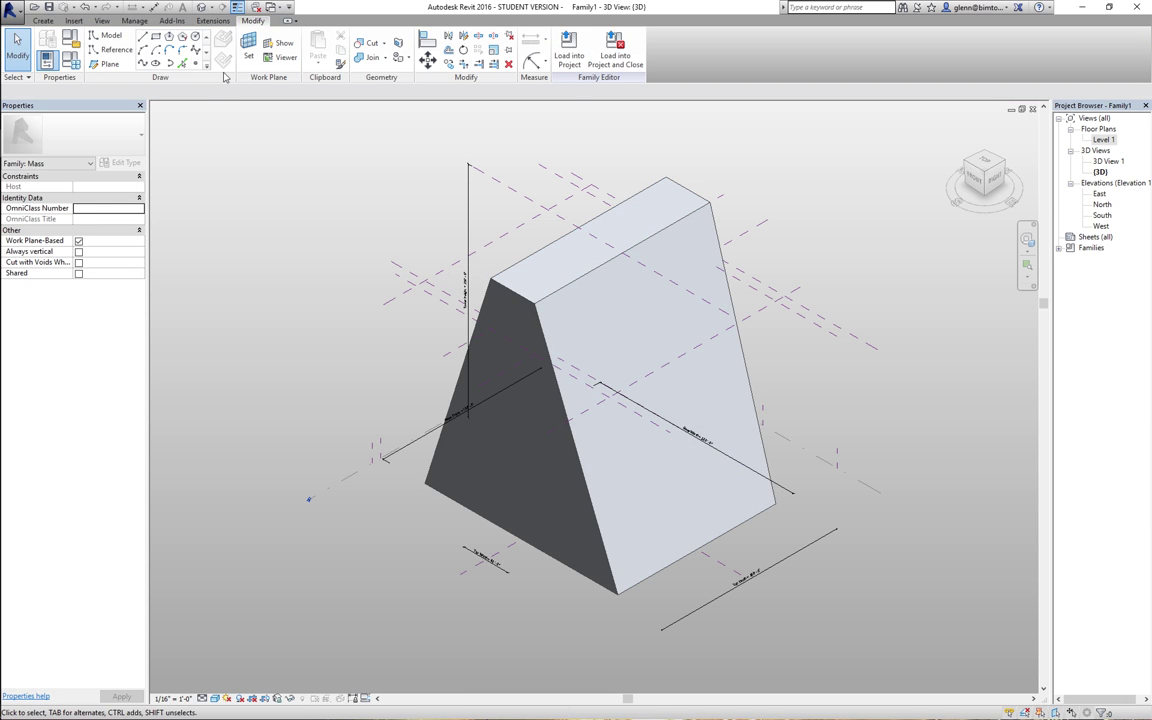
- Flex the solid form by setting the family parameter Base Depth to 100'
click(77, 67)
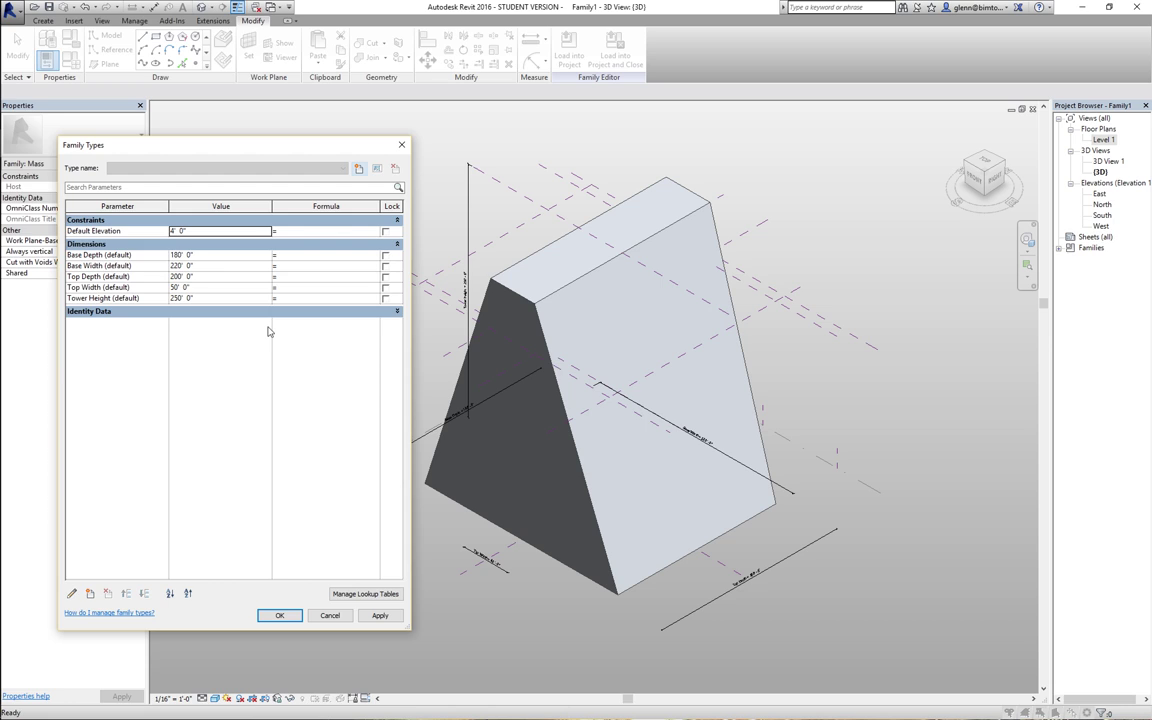
click(208, 258)
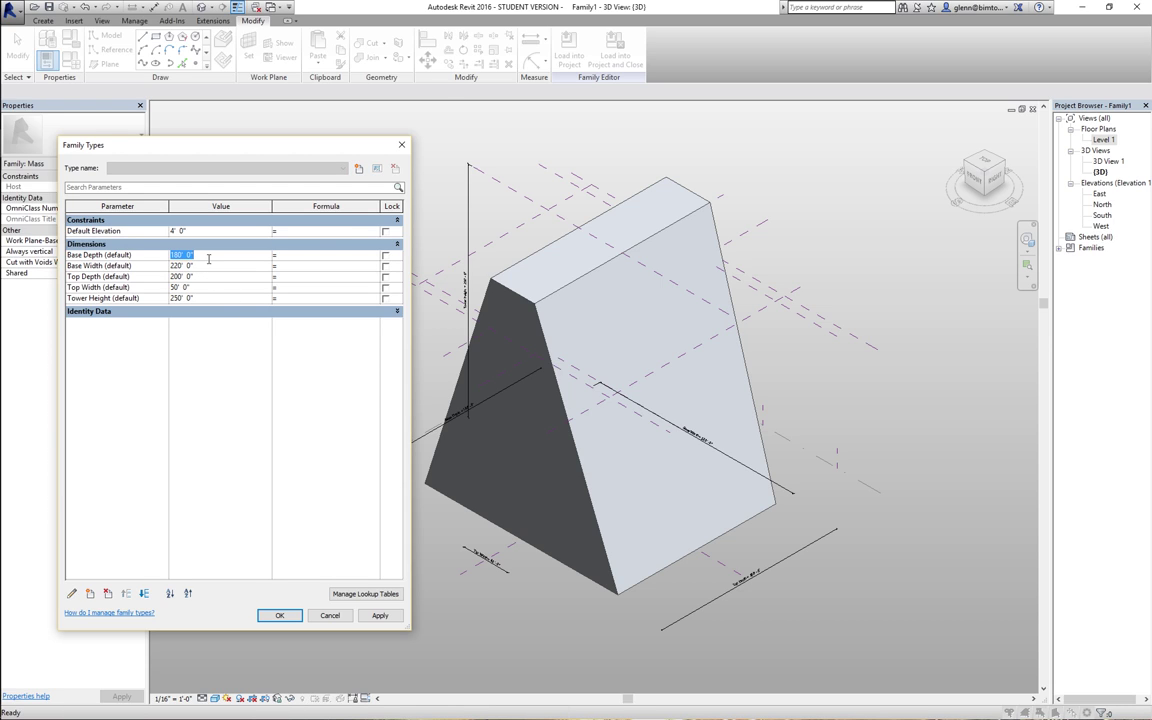
text(100)
click(381, 615)
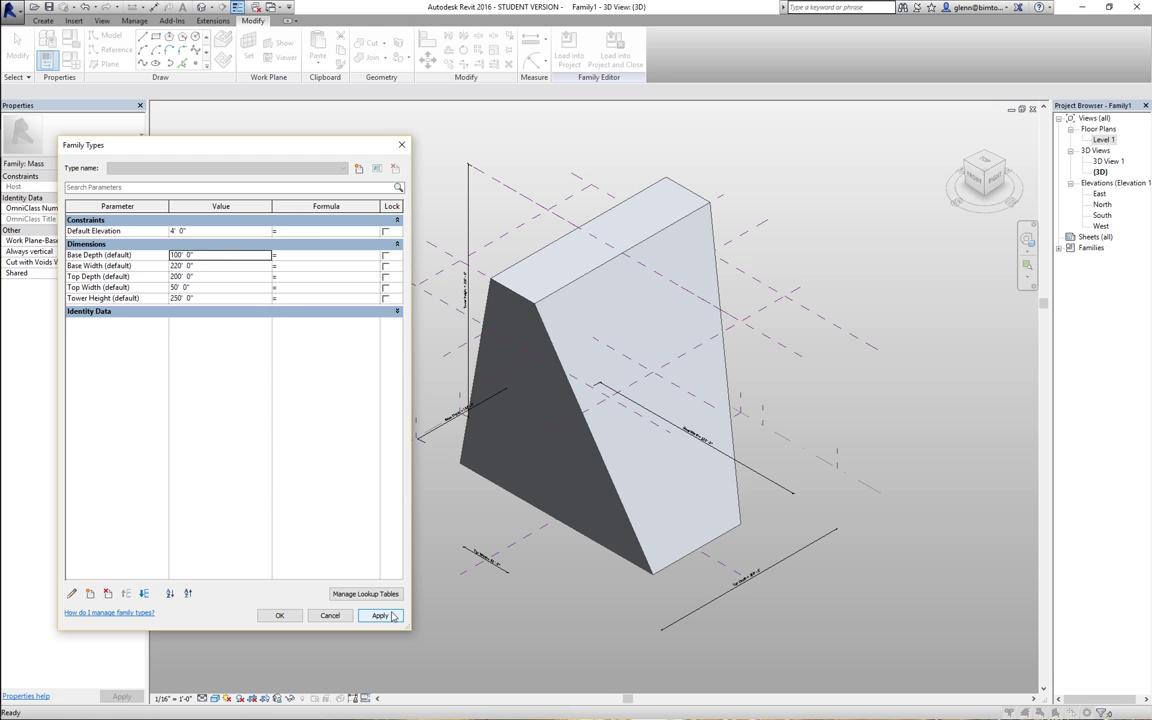
click(280, 615)
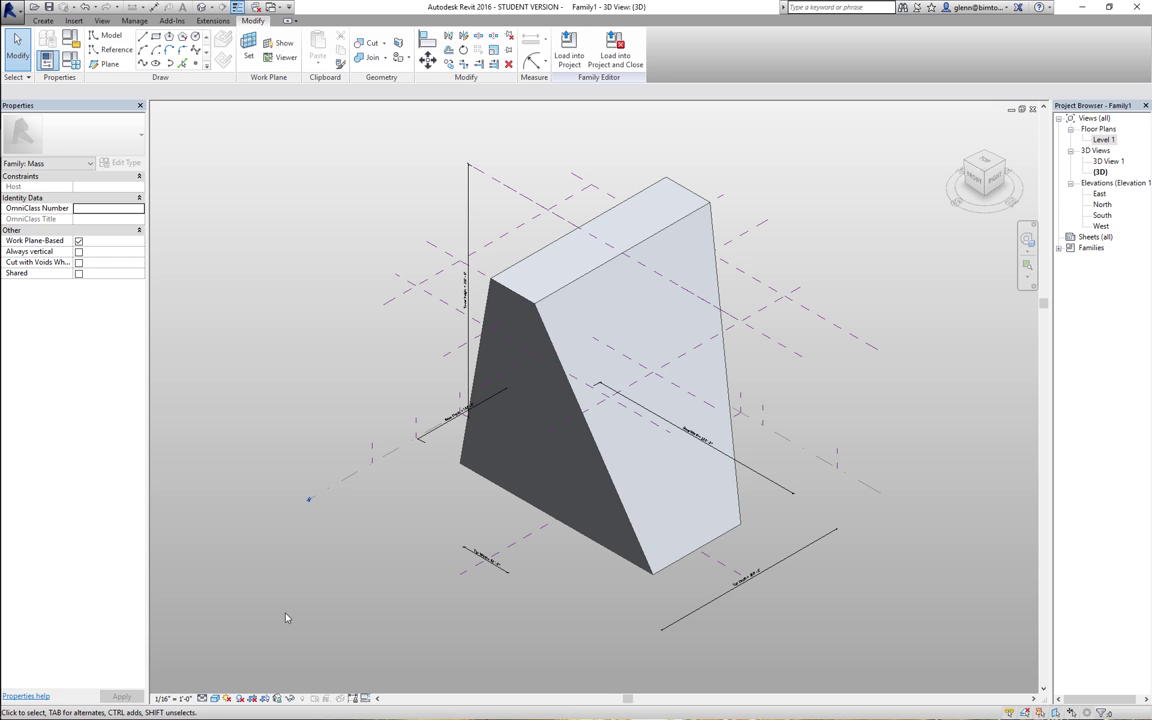
- Save the mass family as Pyramid Mass in the Example 18.1 - Evaluating Tower Metrics folder
click(13, 12)
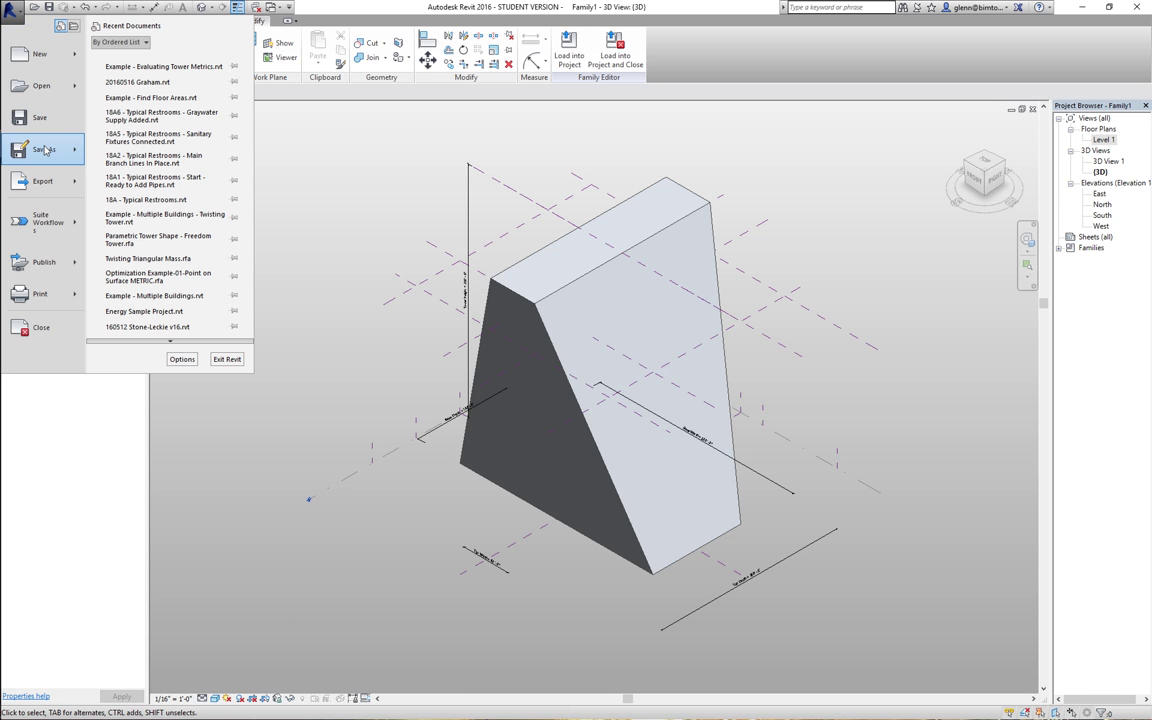
mouse_move(45, 150)
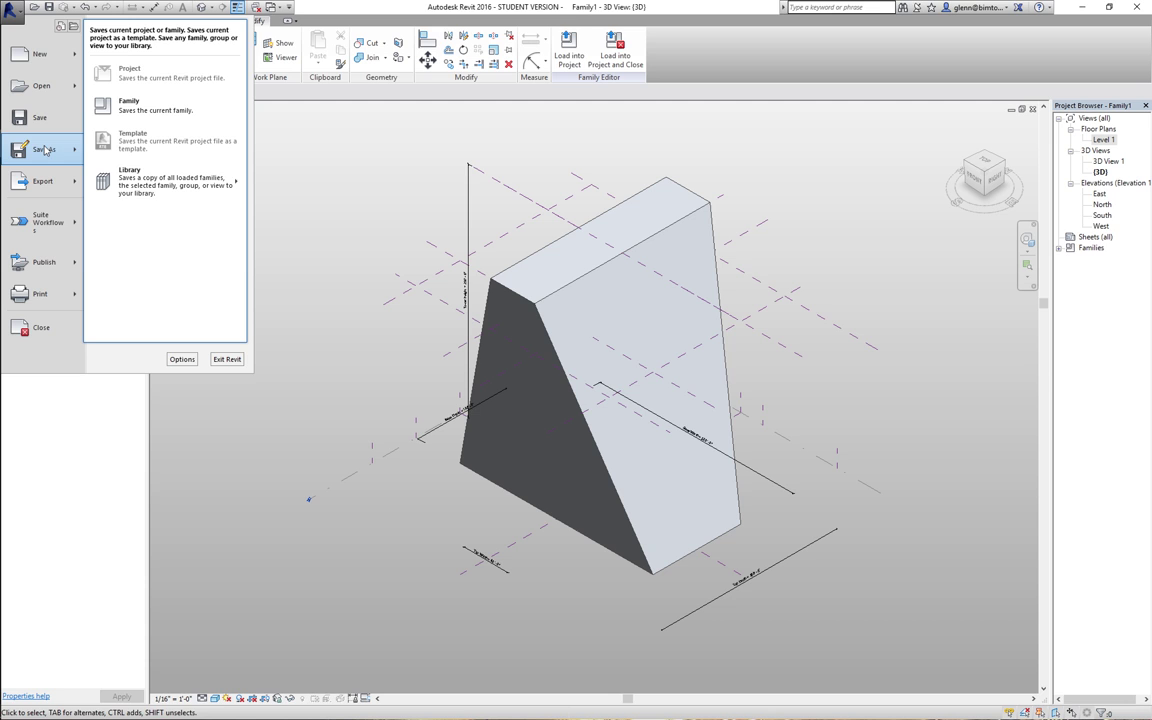
click(124, 100)
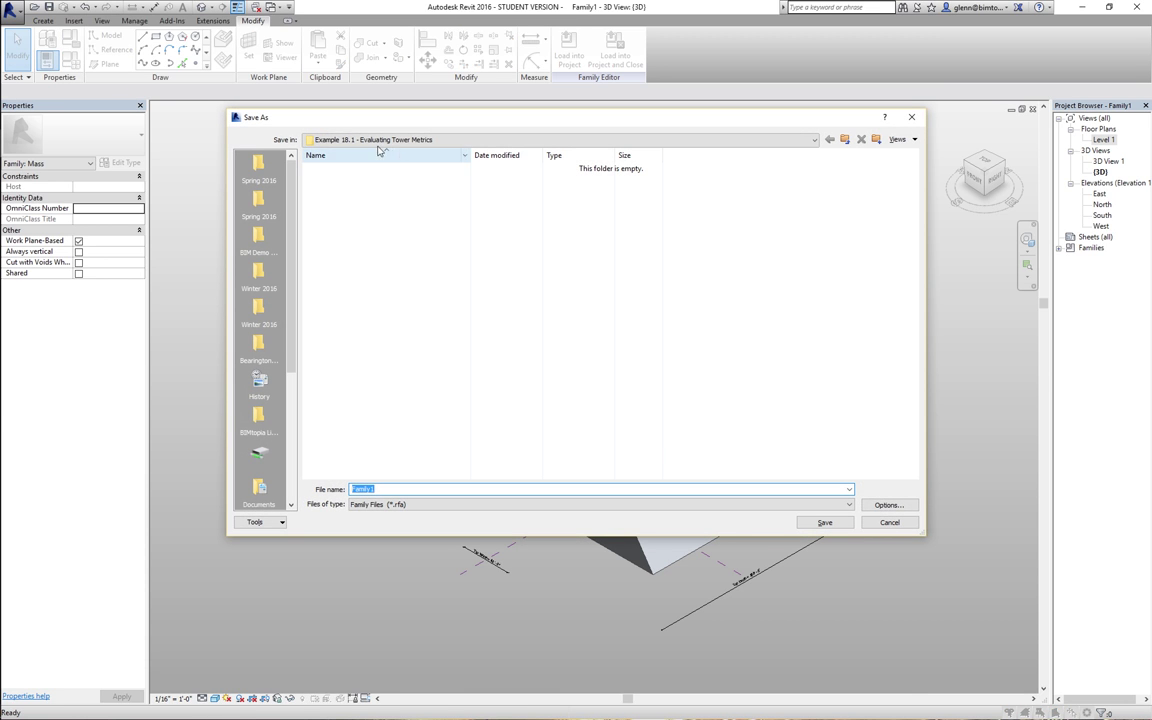
text(Pyram)
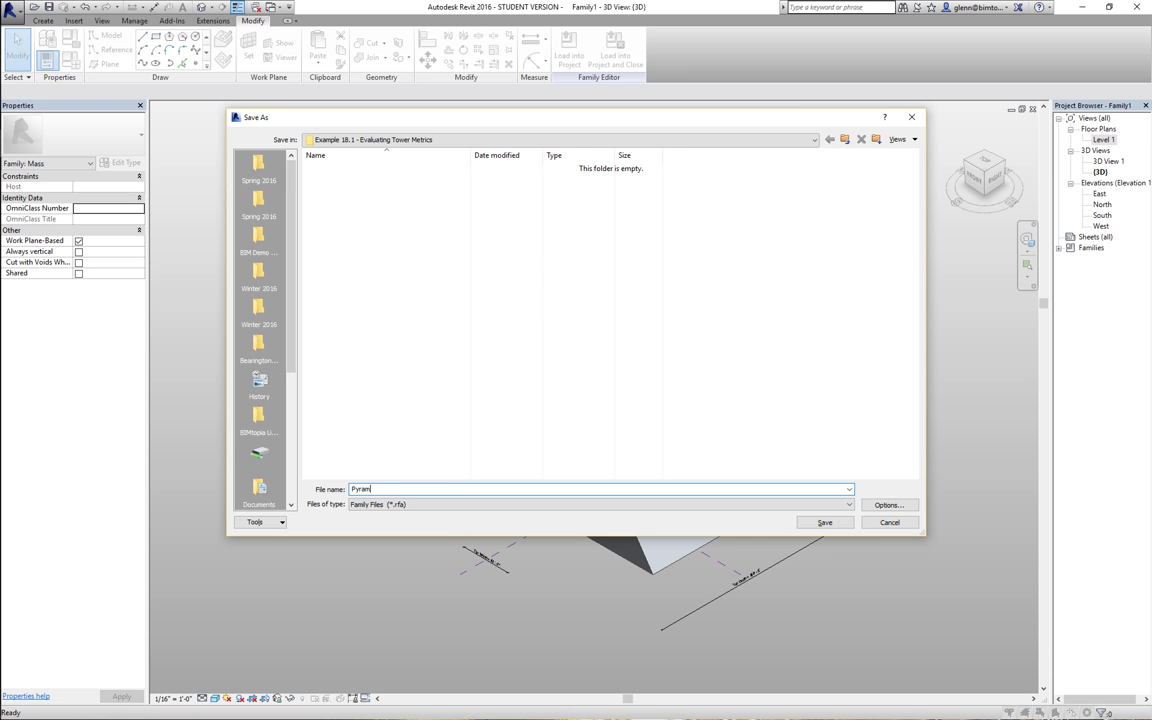
text(id Mass)
click(825, 523)
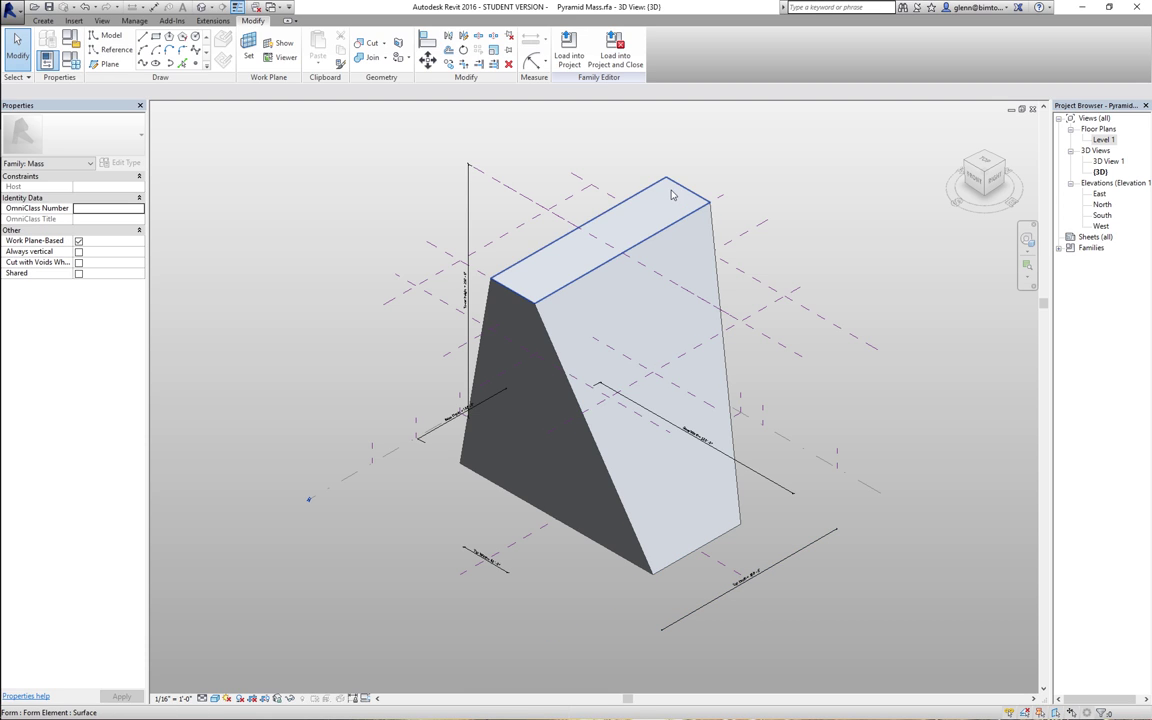
- Load the Pyramid Mass family into the Example - Evaluating Tower Metrics project, and cancel its placement in the South elevation
click(575, 54)
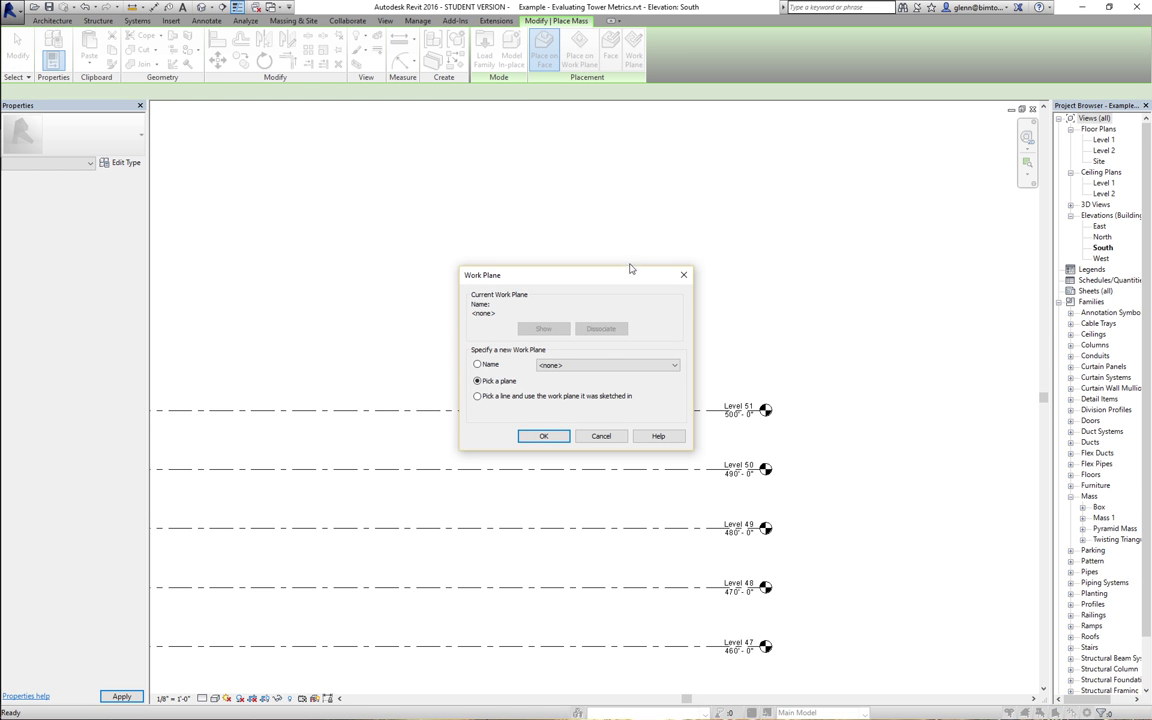
click(568, 366)
click(564, 366)
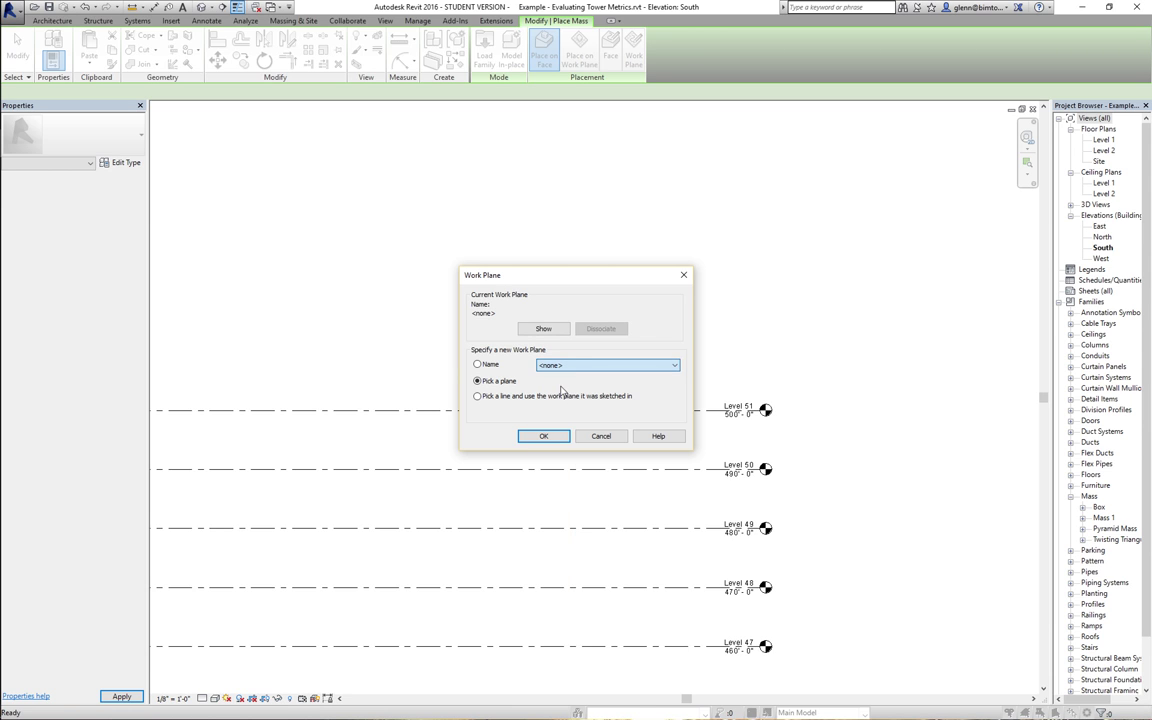
click(546, 435)
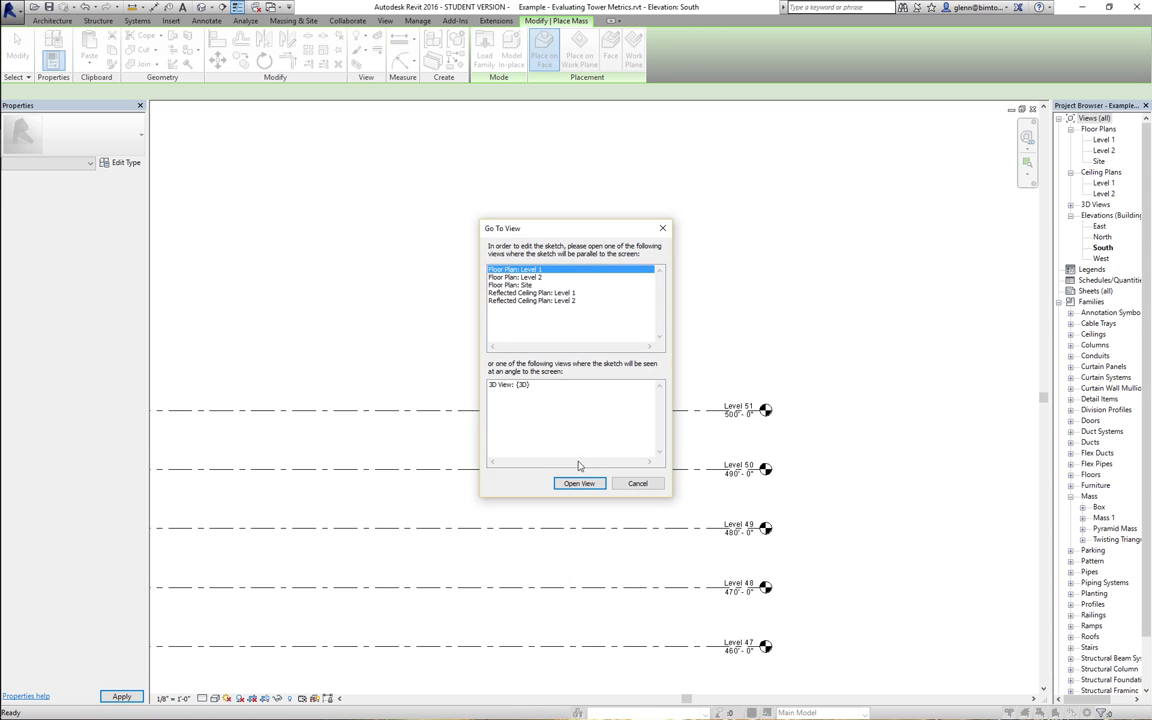
click(637, 483)
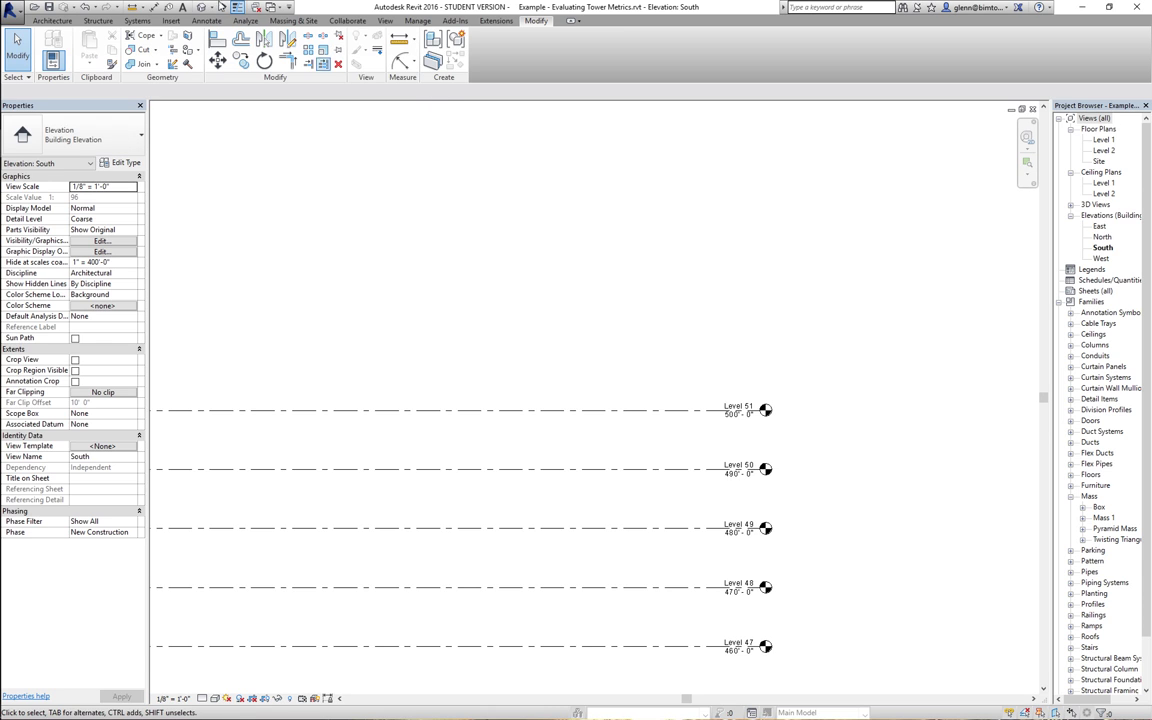
- In the default 3D view, place one Pyramid Mass instance on Level 1 beside the twisting tower
click(200, 8)
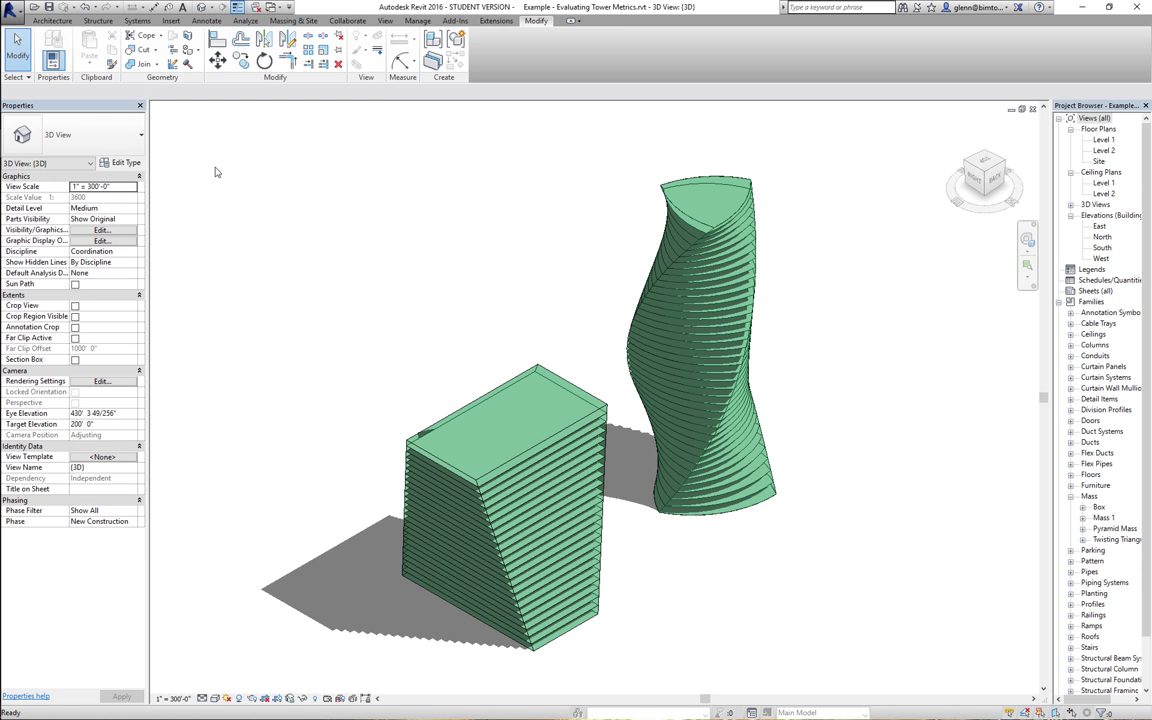
click(437, 480)
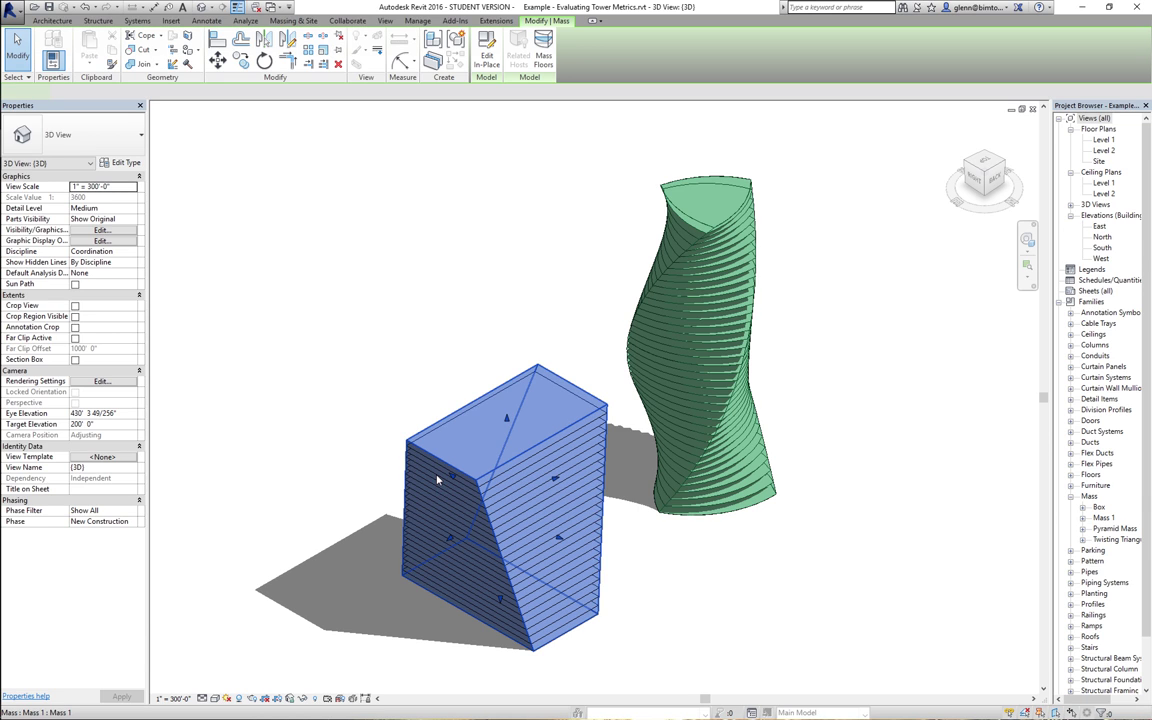
click(317, 345)
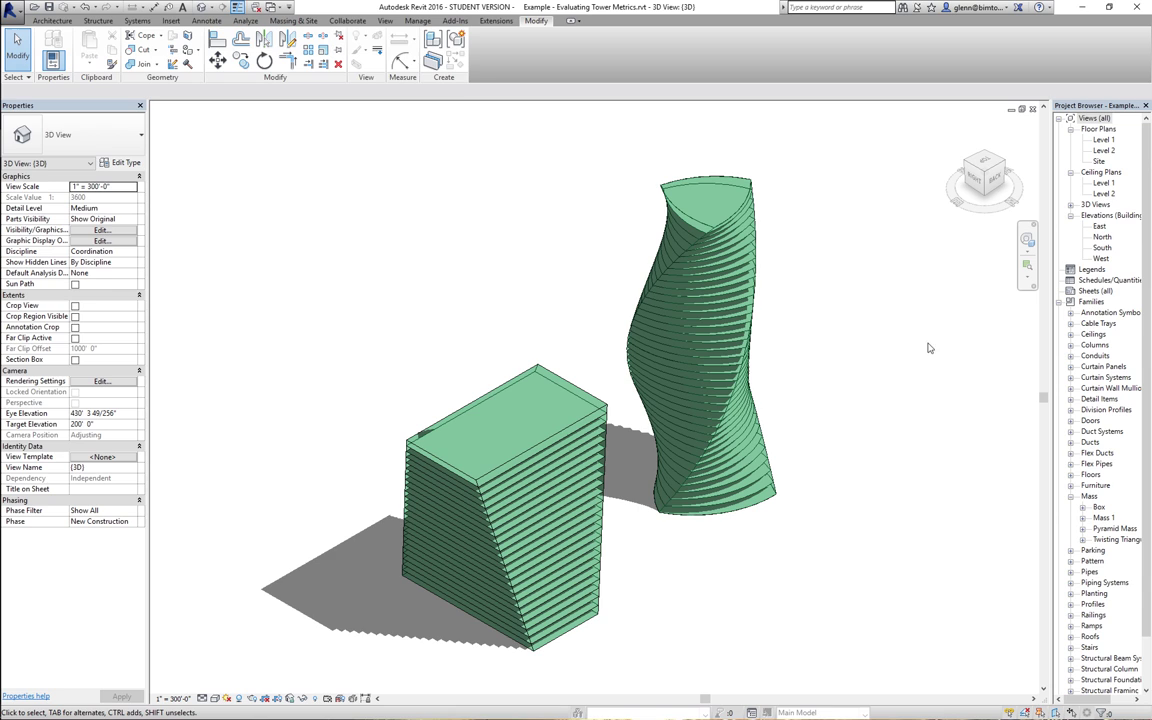
click(1083, 528)
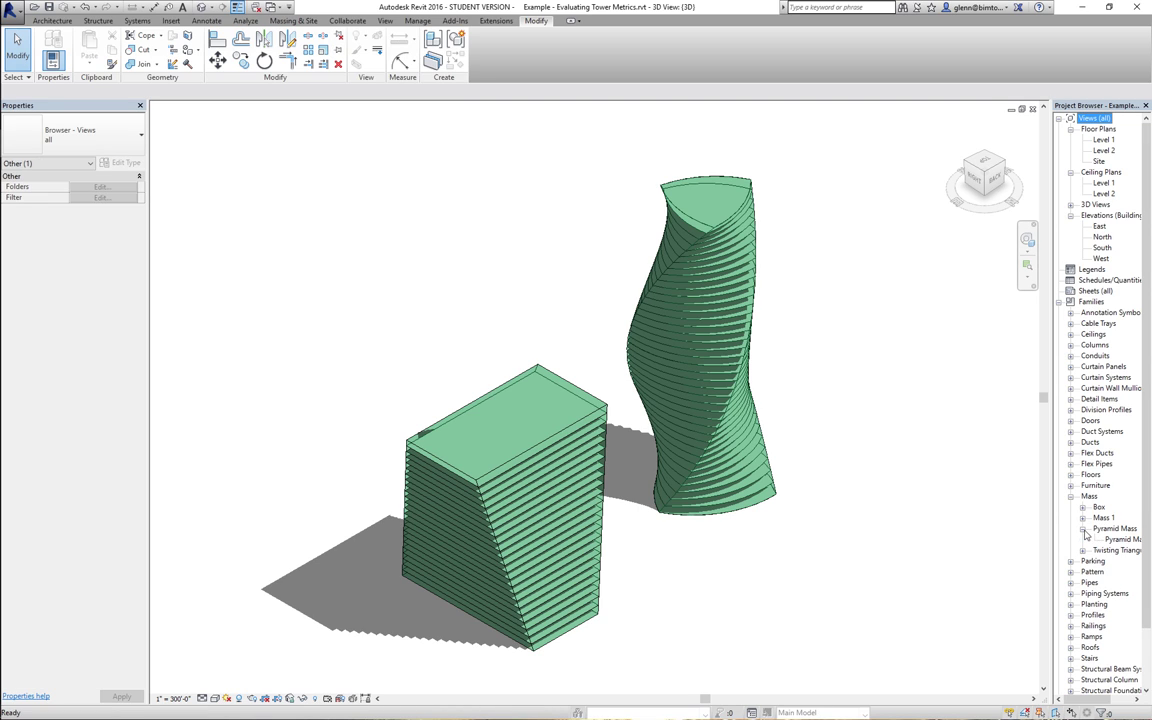
click(1120, 539)
drag(881, 573, 882, 638)
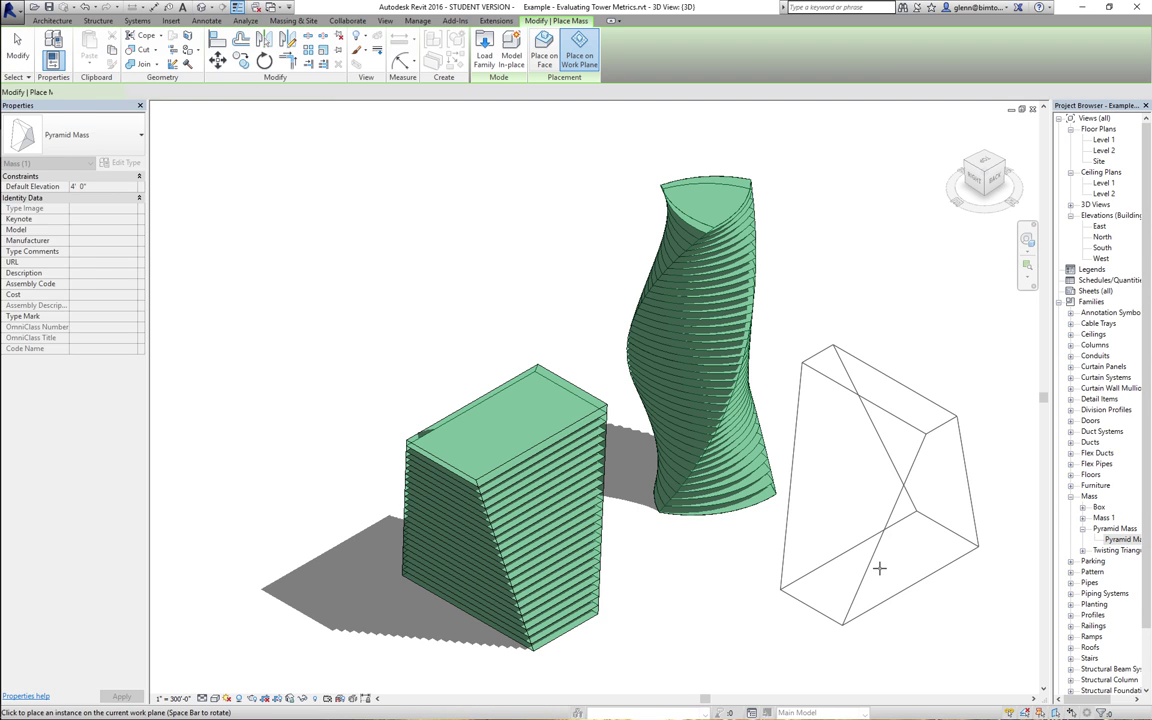
click(874, 605)
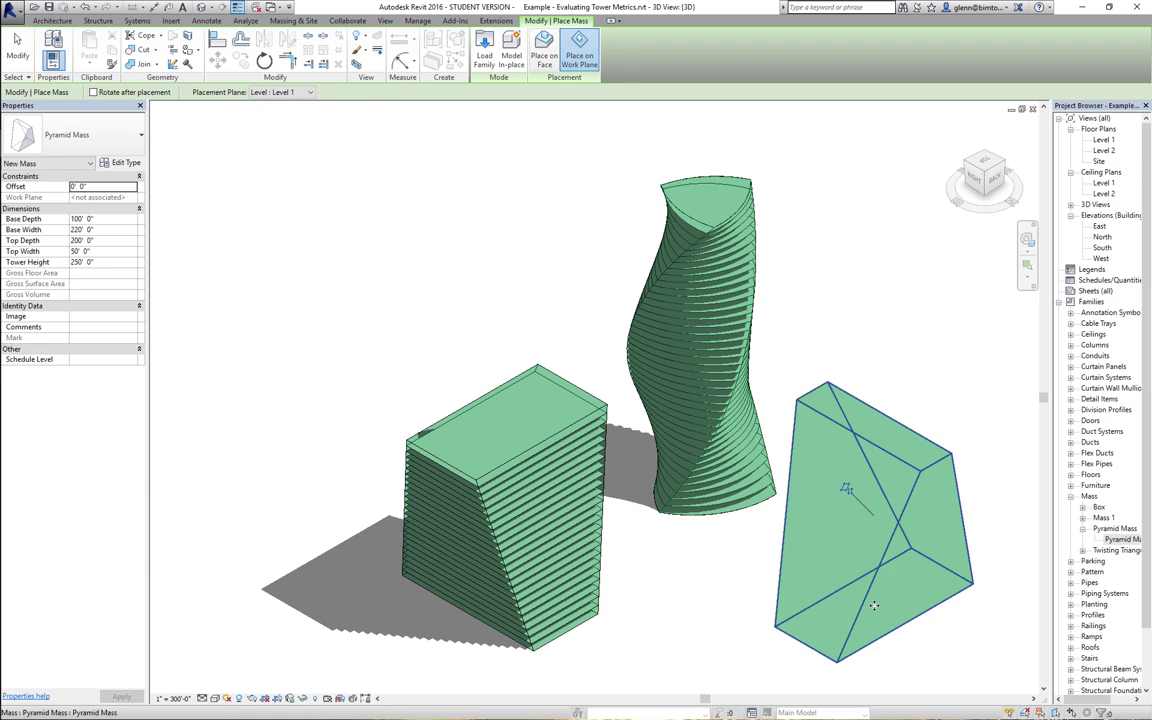
click(19, 48)
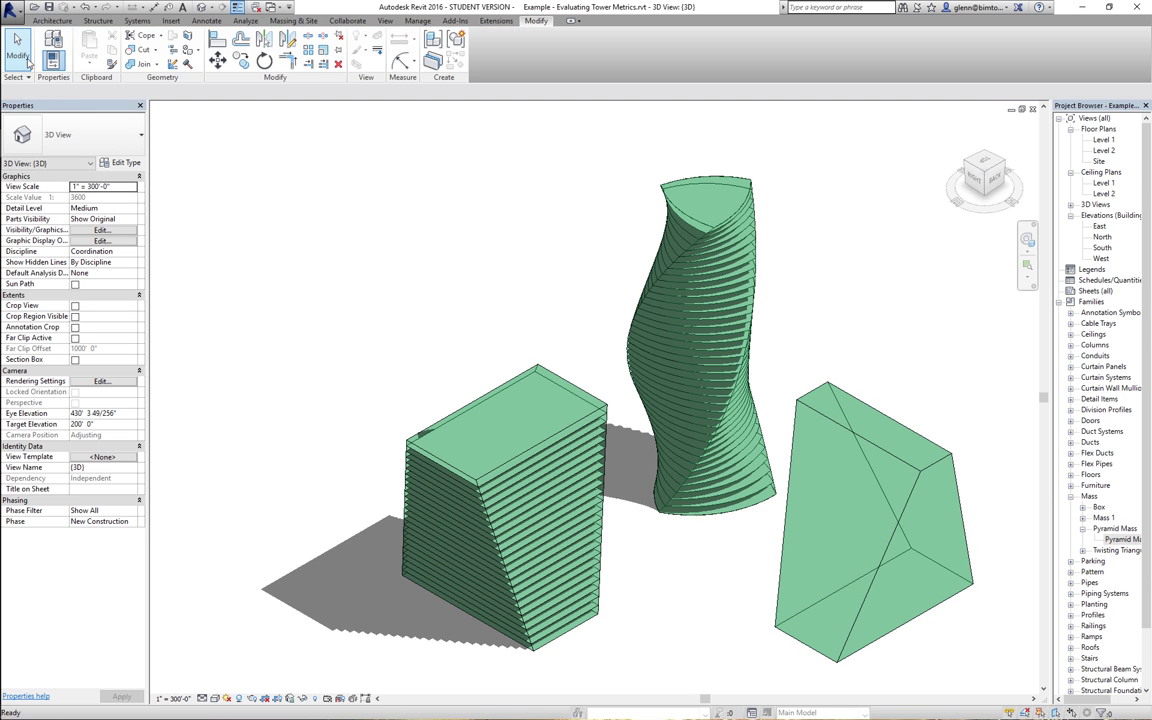
- Assign mass floors to the placed pyramid mass at all levels up to Level 51
click(800, 425)
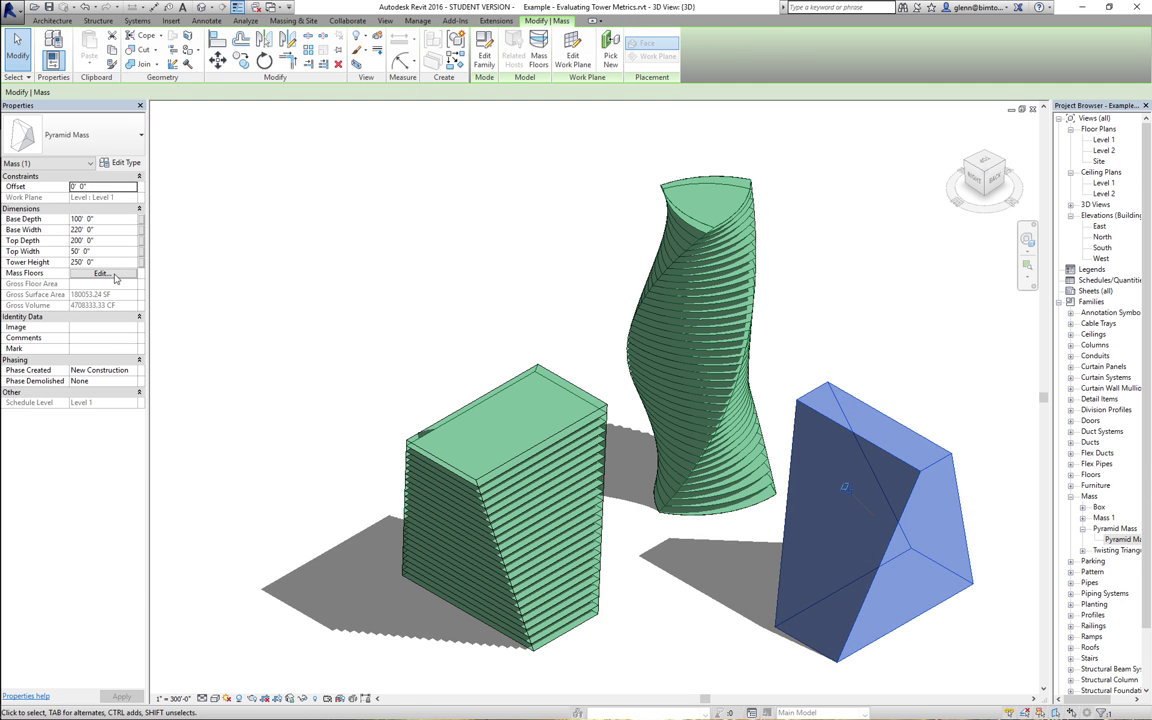
click(447, 427)
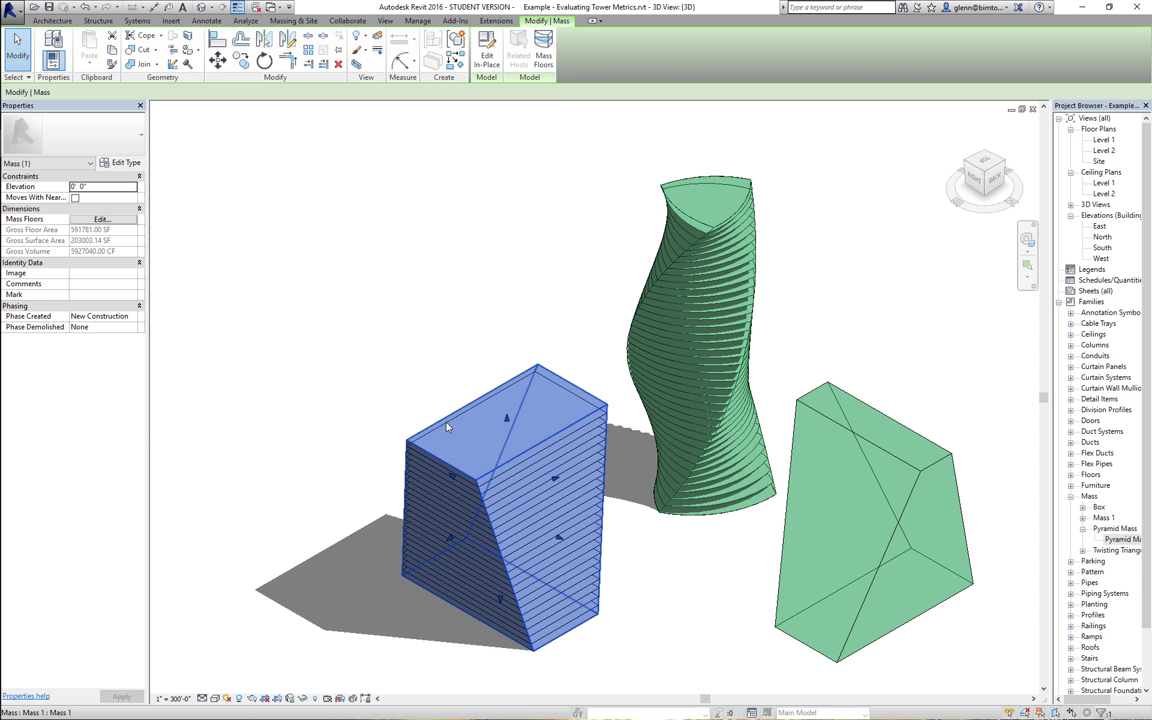
click(832, 449)
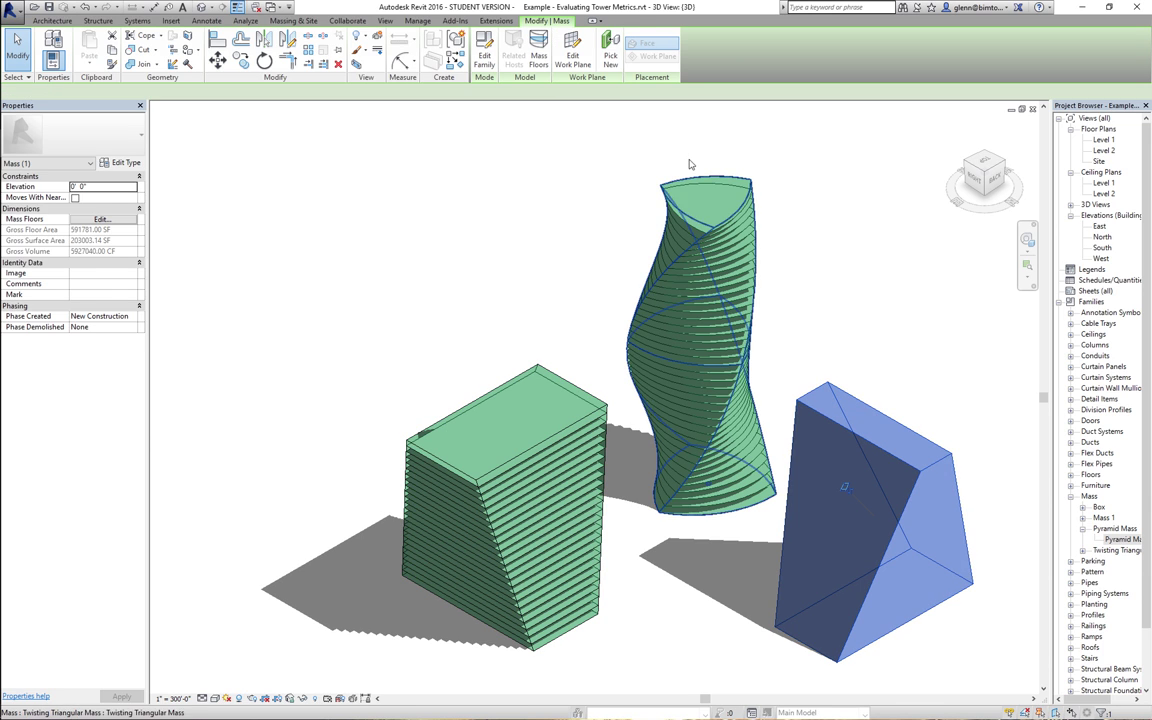
click(538, 50)
key(space)
drag(659, 328, 659, 418)
shift+click(496, 422)
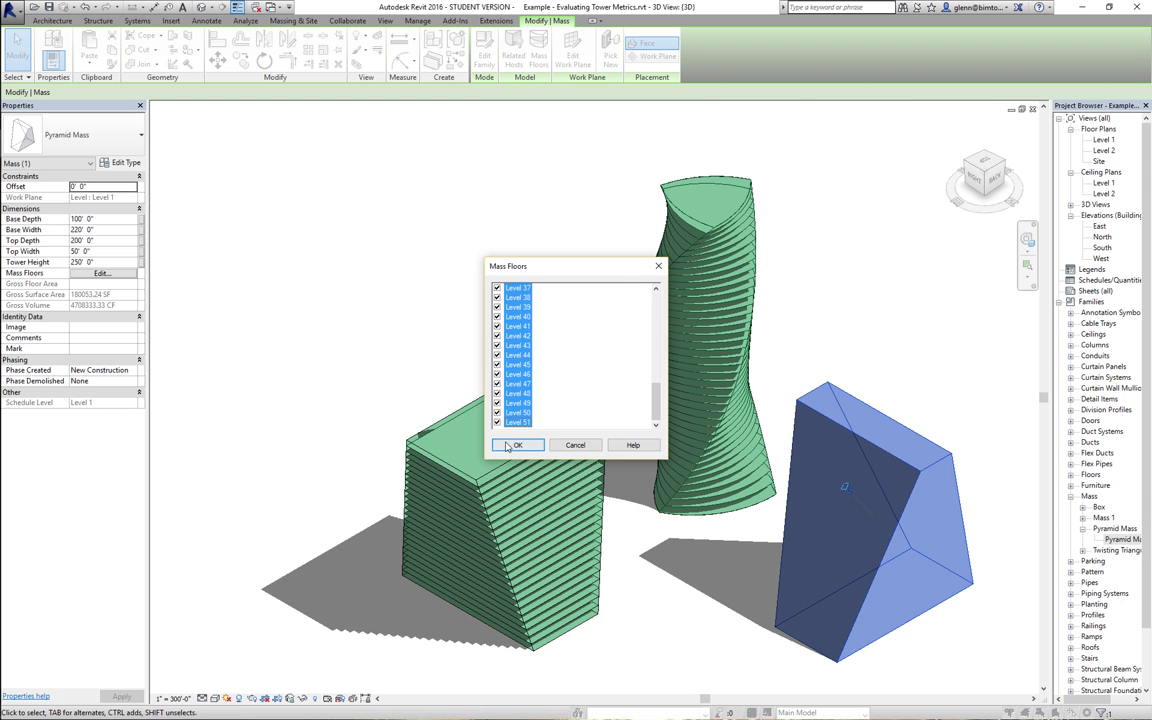
key(Return)
click(418, 377)
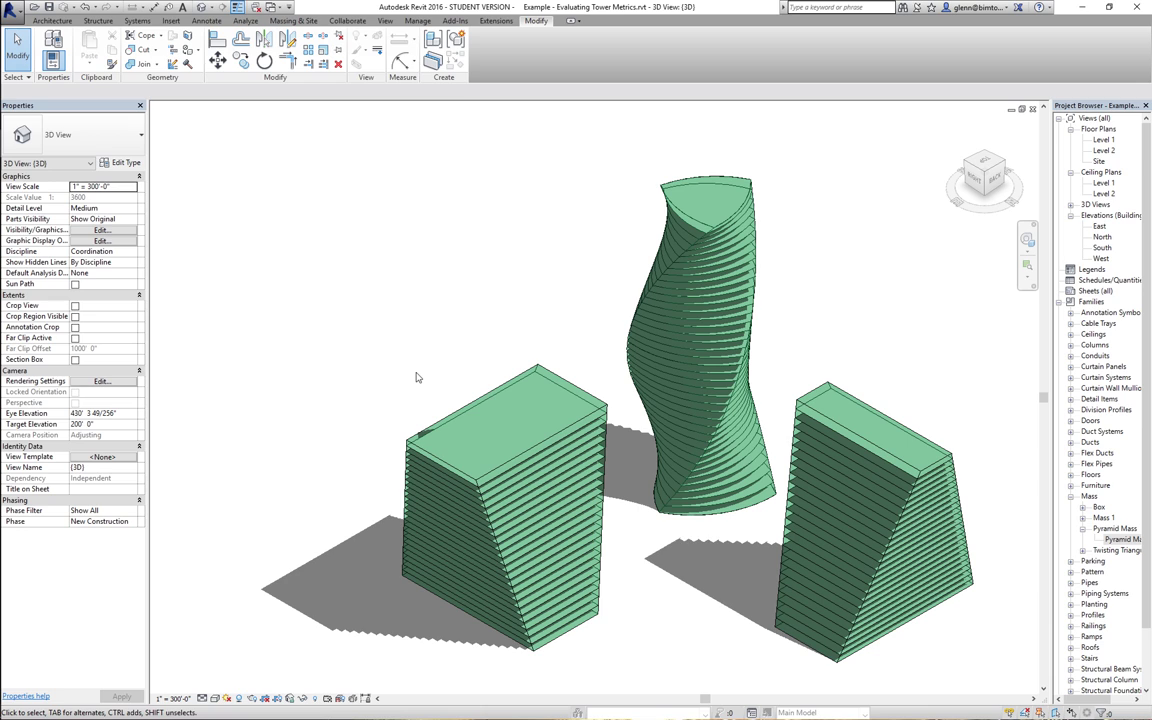
- Set the placed pyramid mass's Top Depth to 10'
click(913, 473)
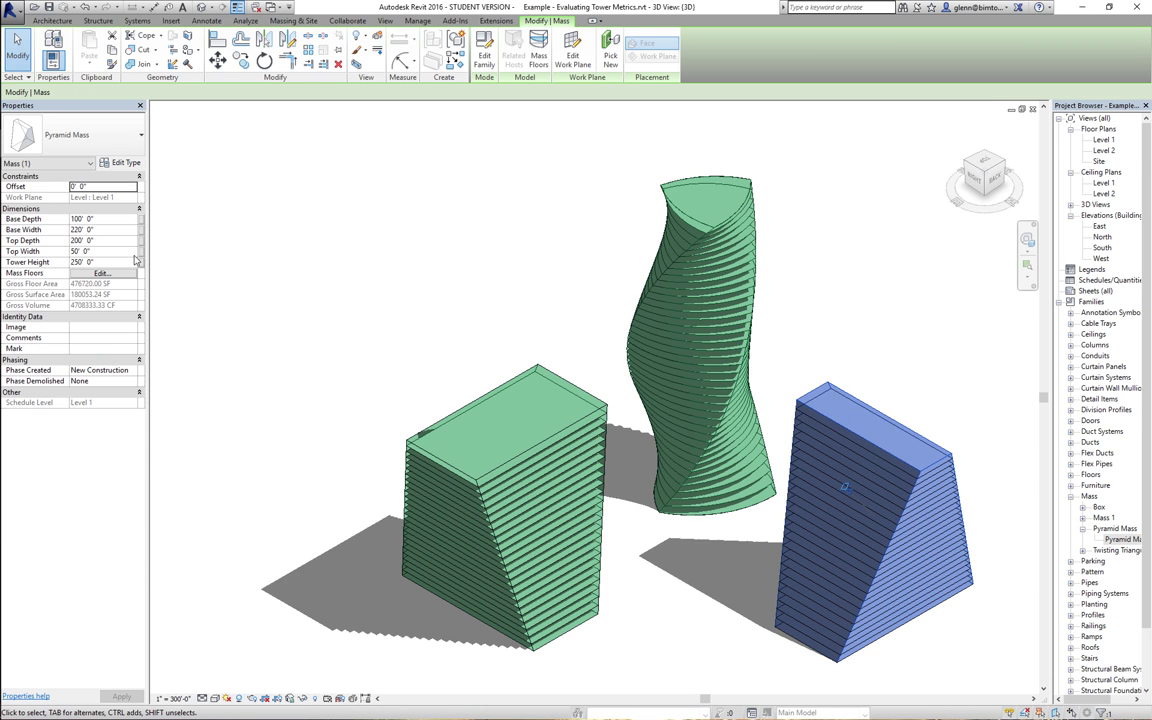
click(125, 241)
text(10)
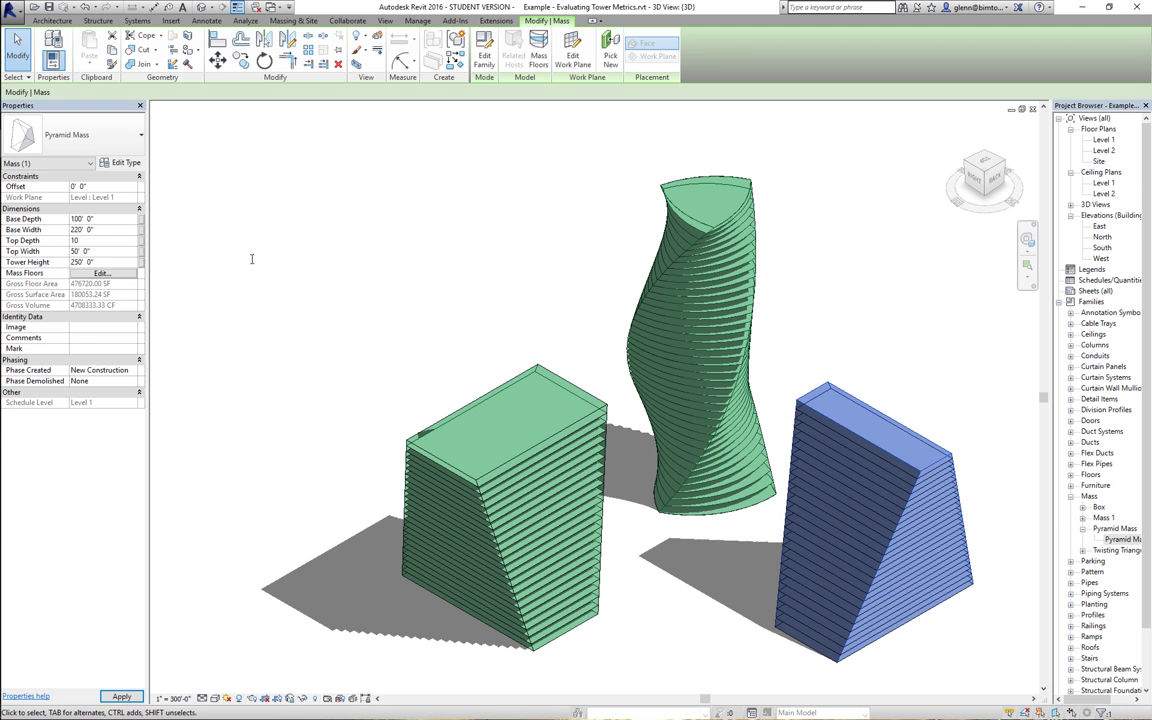
click(252, 262)
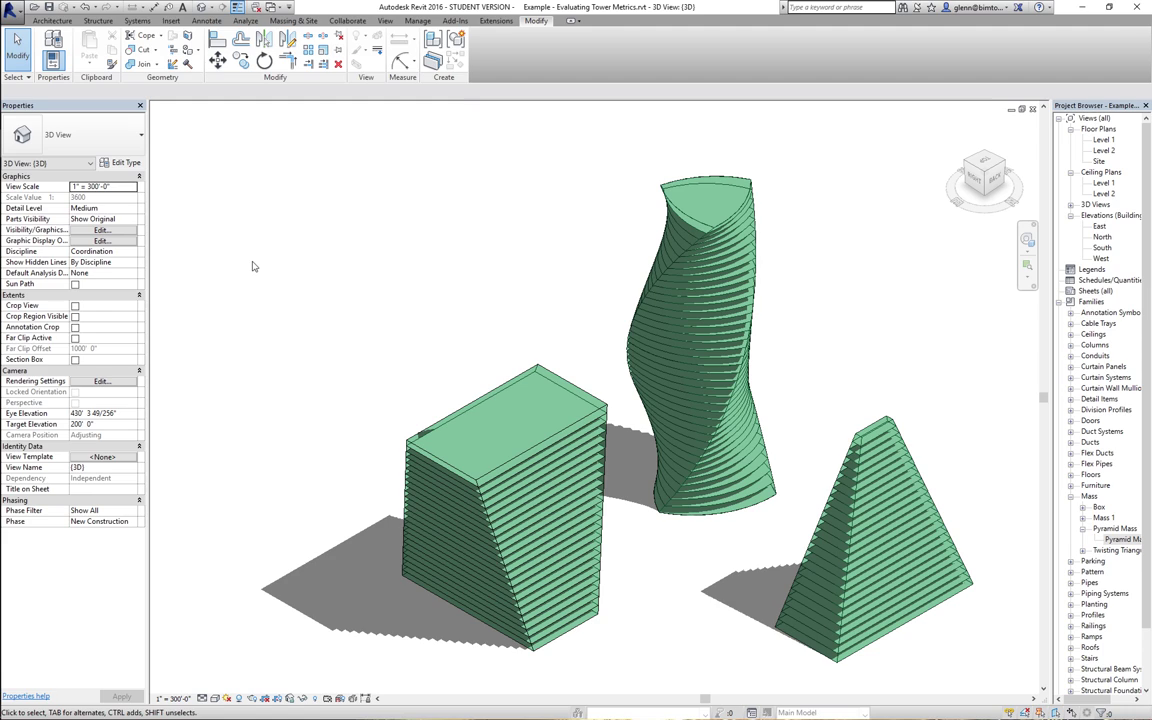
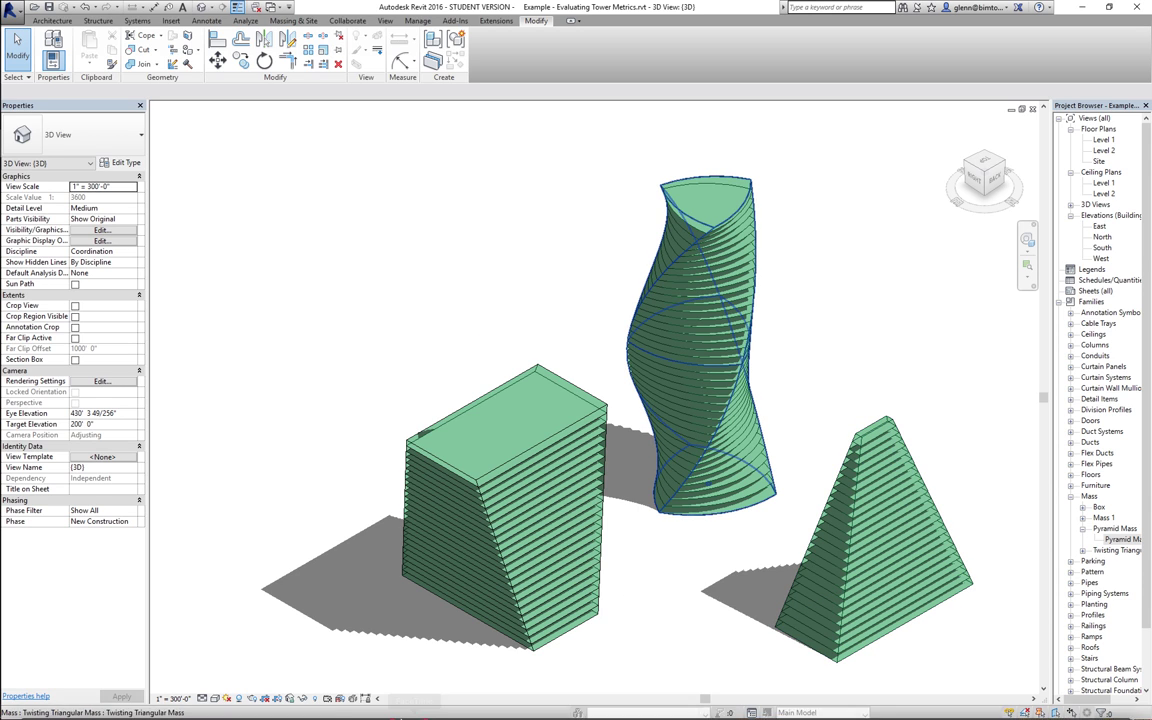
- Switch to Chrome and open the Session 18 folder in the Canvas course files
mouse_move(370, 705)
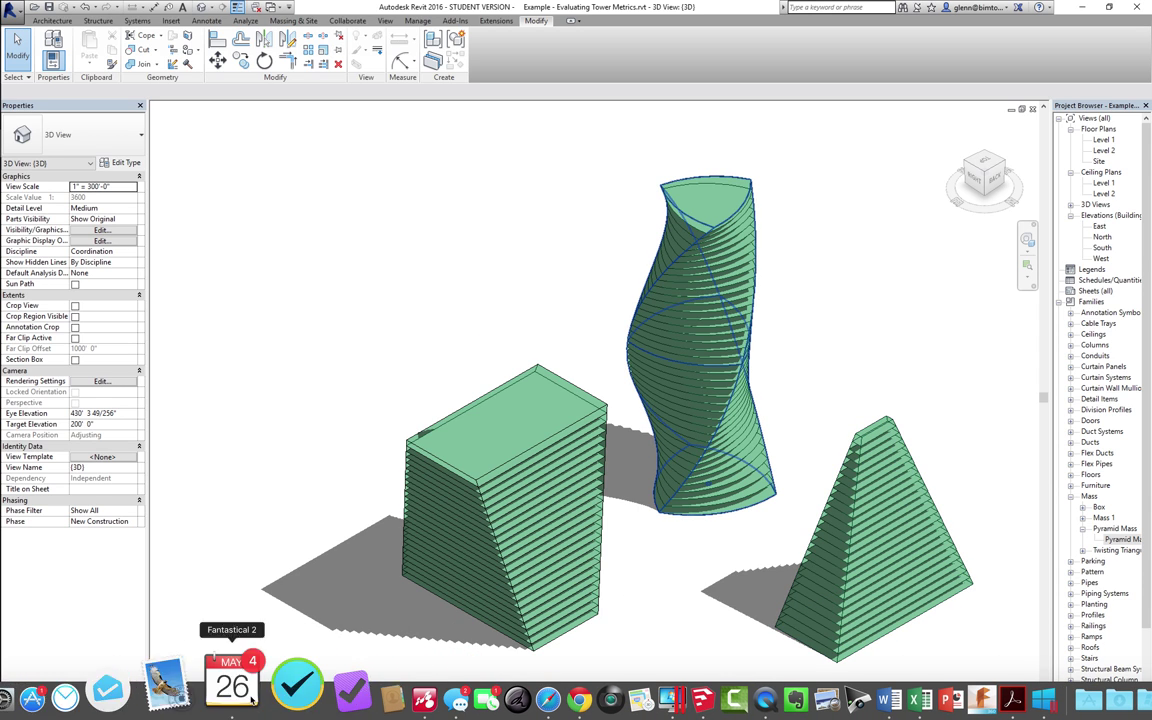
click(514, 692)
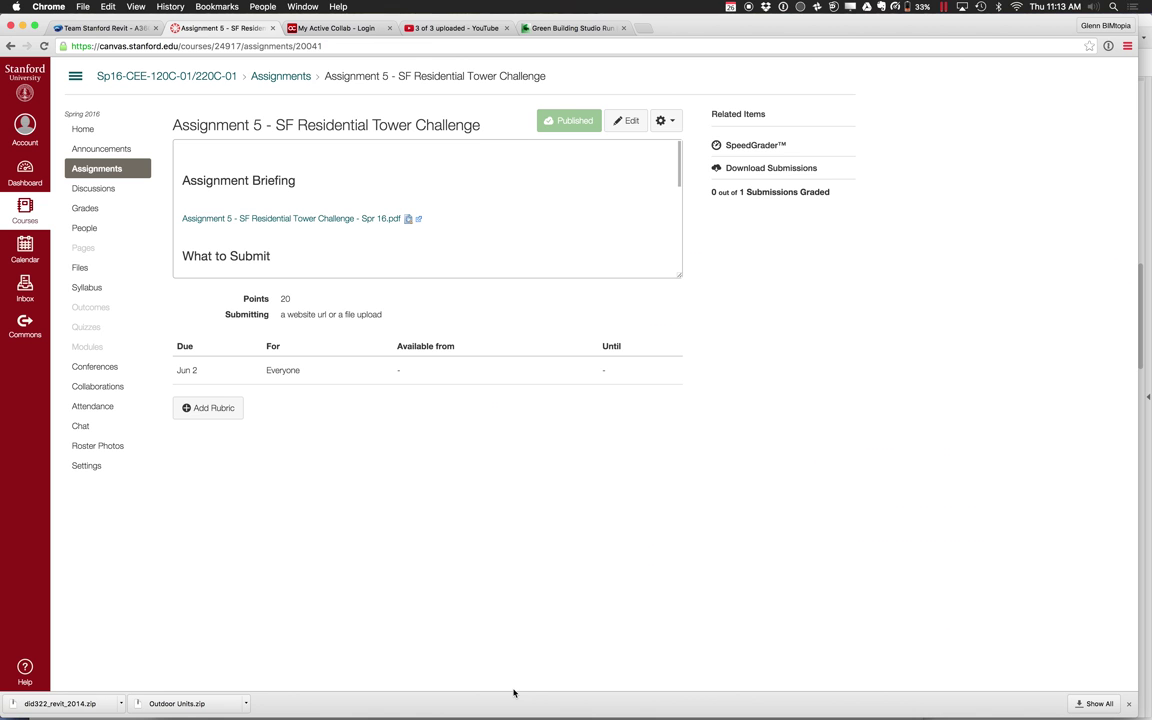
click(80, 269)
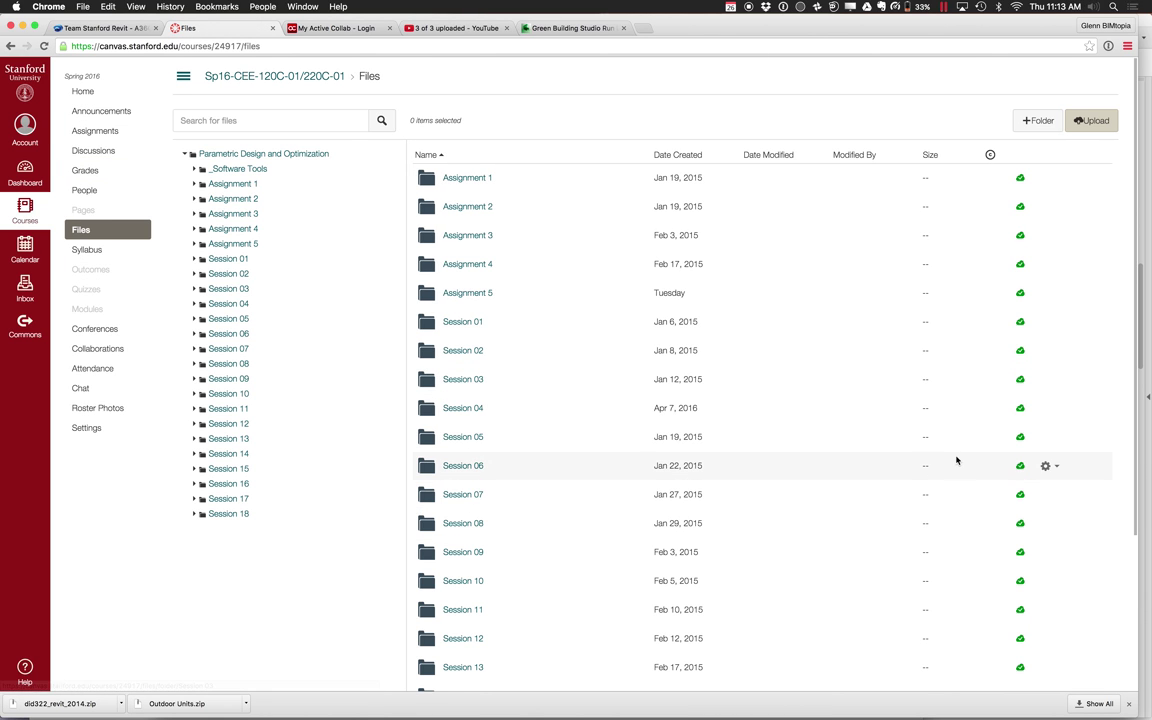
scroll(815, 520, down, 5)
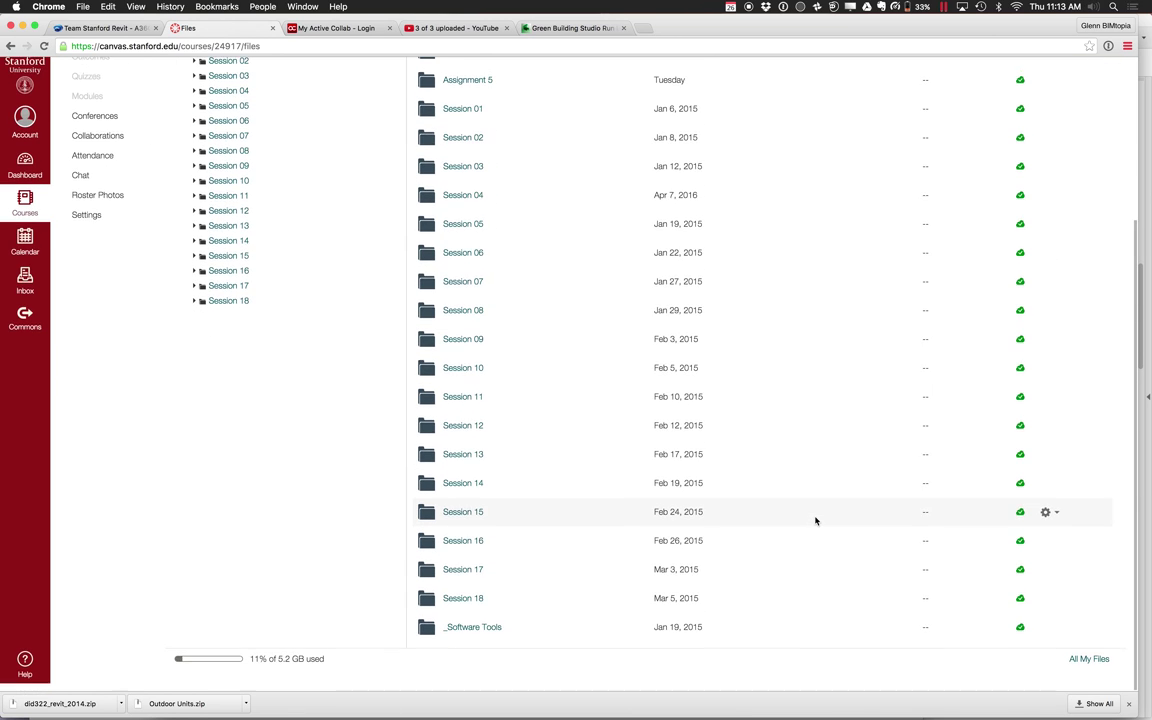
click(472, 604)
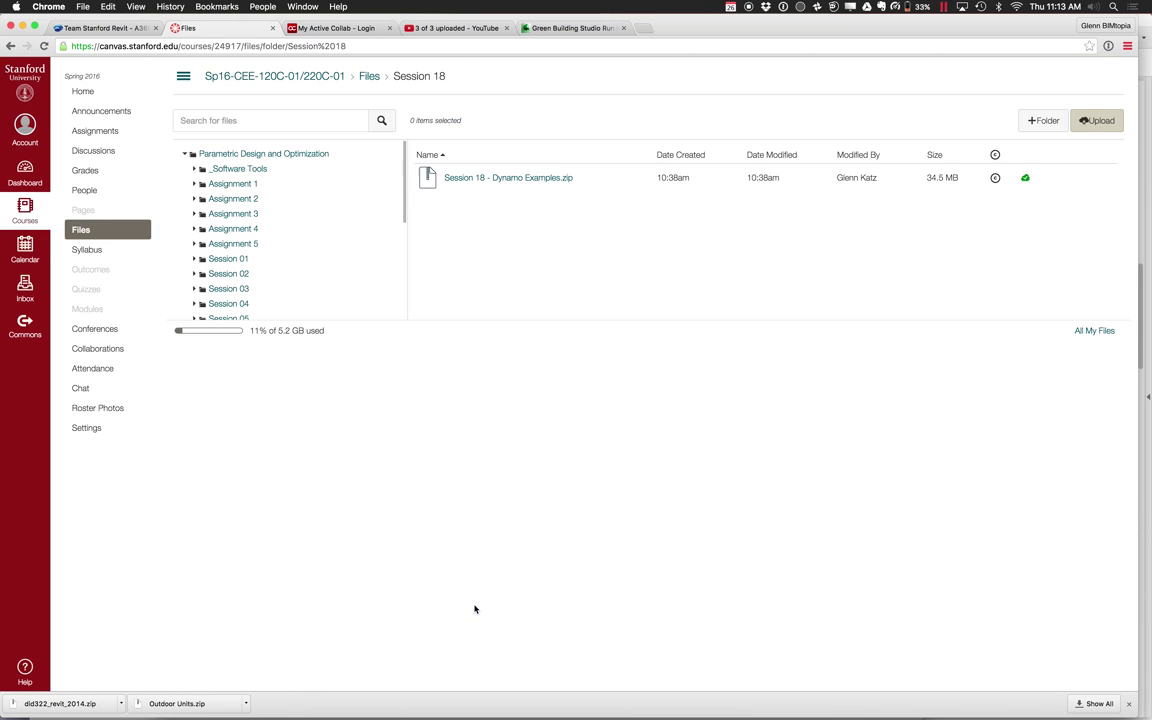
- Upload Pyramid Mass.rfa from the Example 18.1 - Evaluating Tower Metrics folder to the Session 18 course files
click(1089, 124)
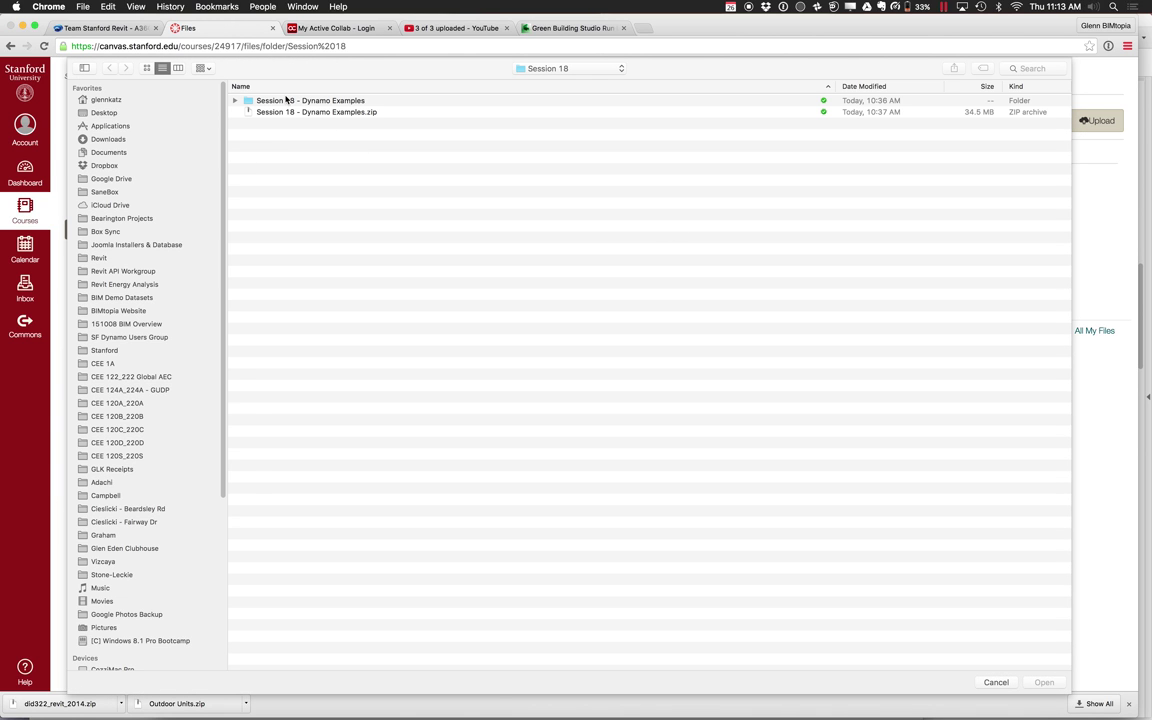
double_click(286, 100)
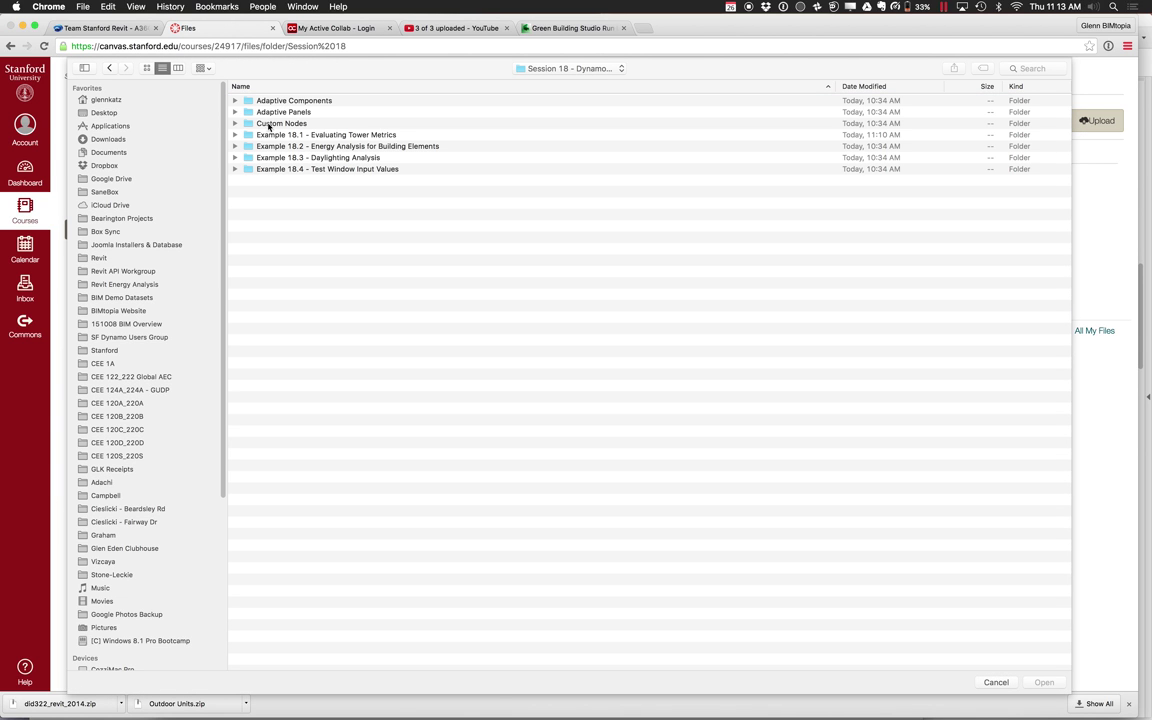
double_click(266, 135)
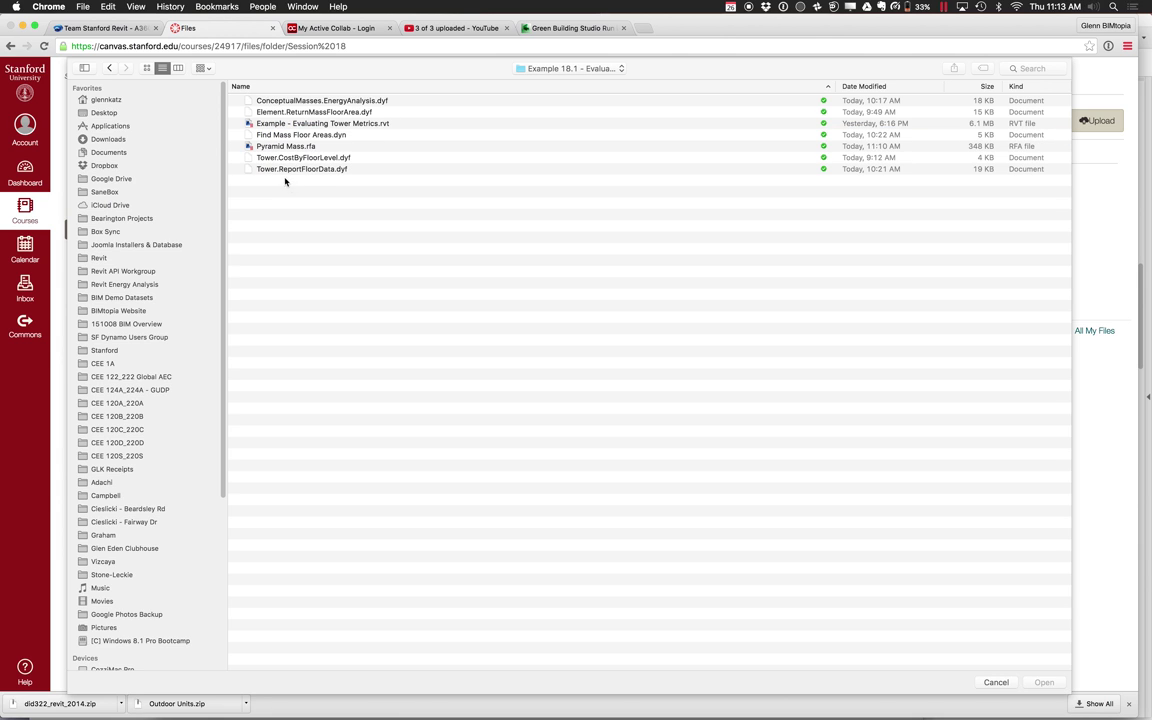
click(272, 146)
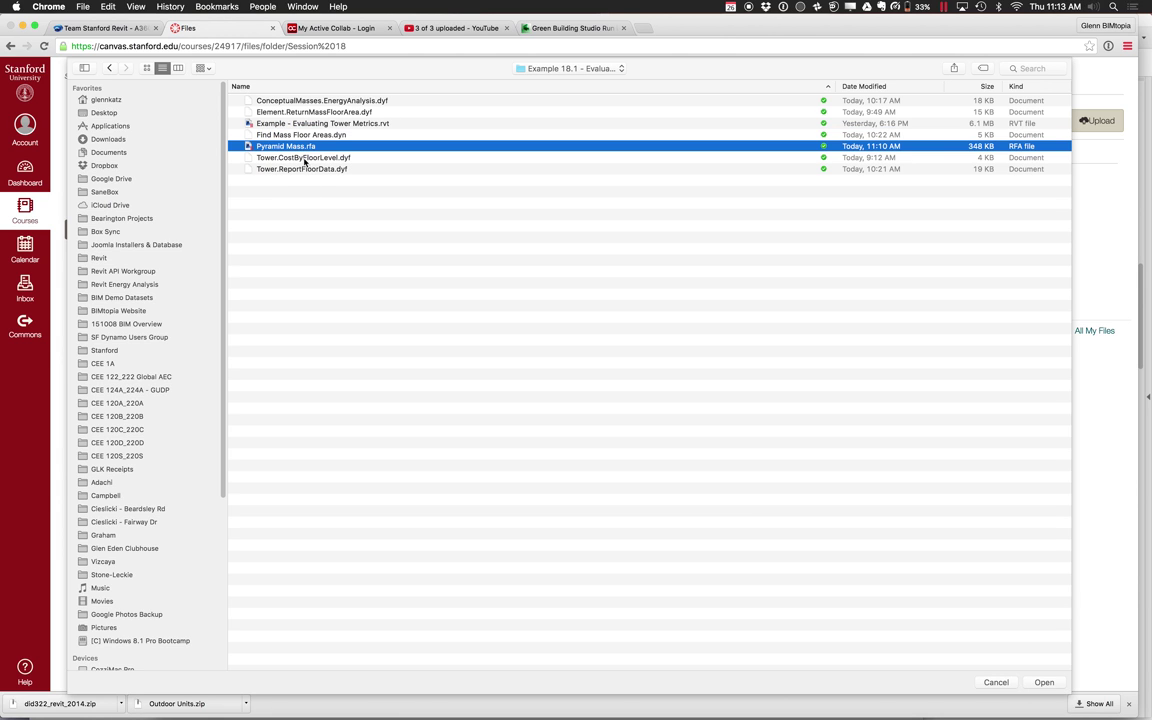
click(1044, 682)
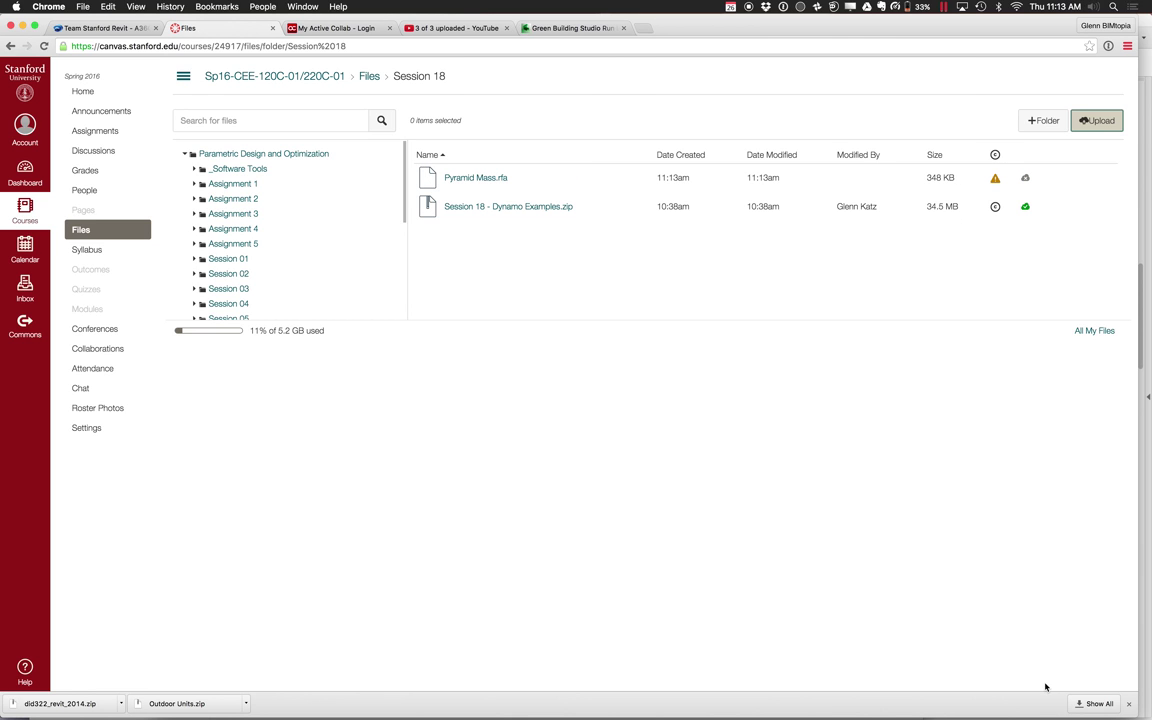
- Publish the uploaded Pyramid Mass.rfa with the usage right "I hold the copyright" and save the settings
click(997, 180)
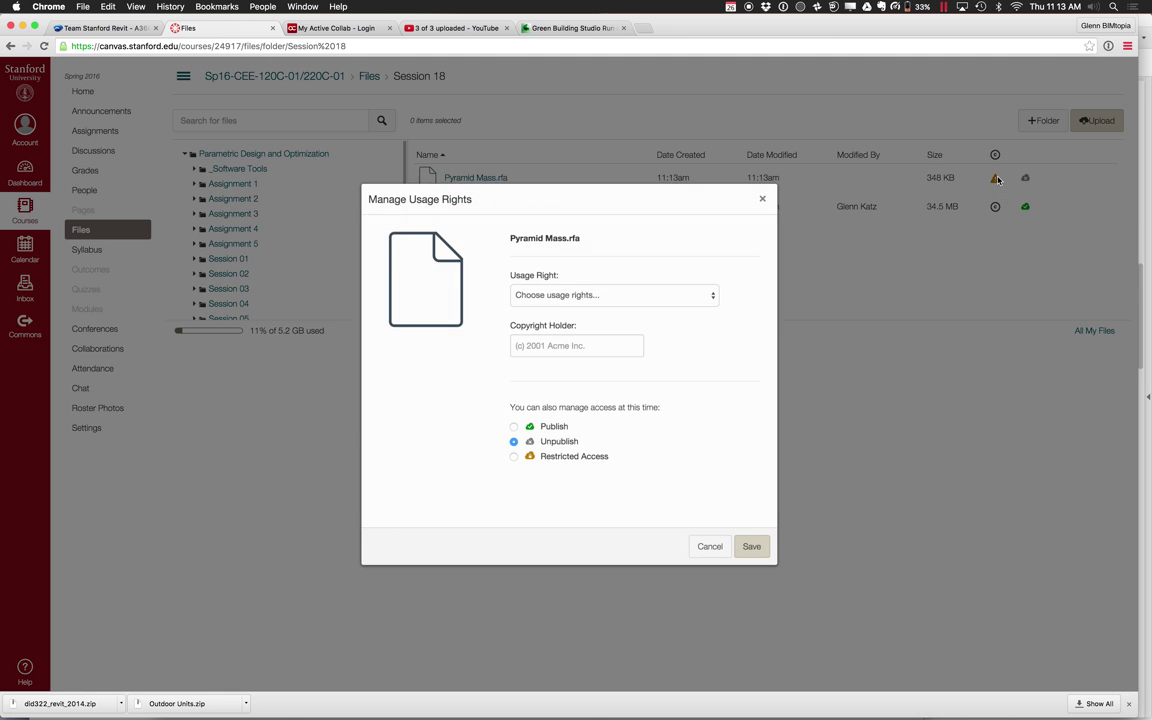
click(513, 427)
click(592, 296)
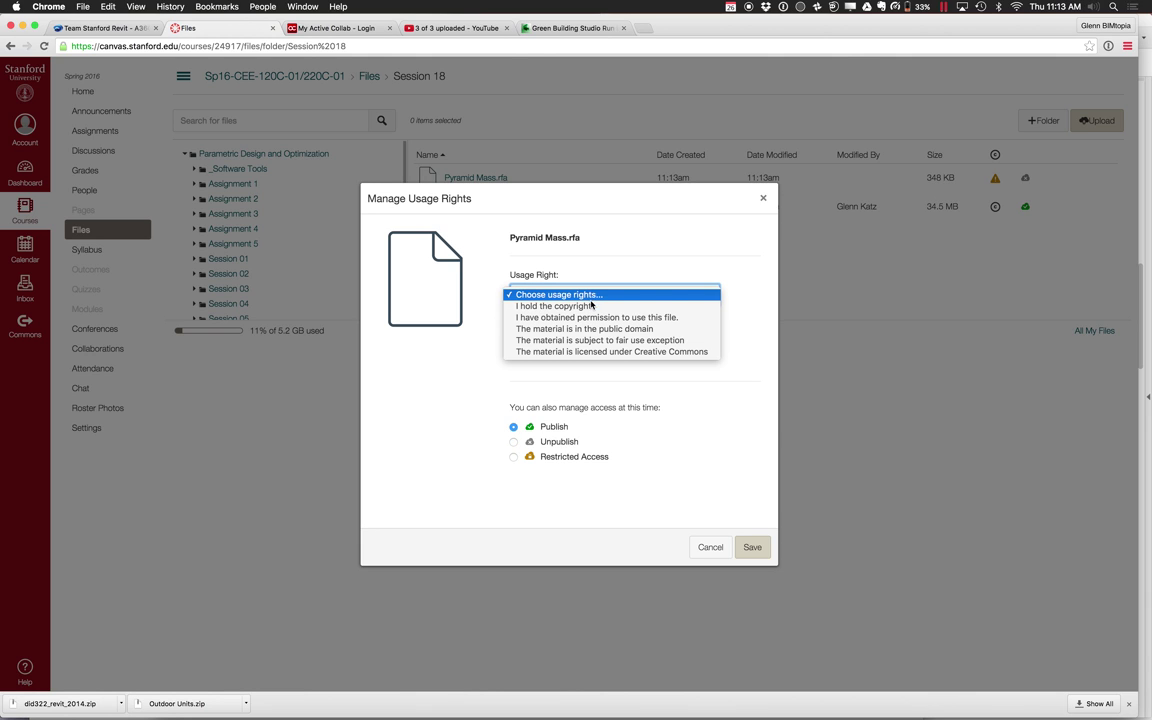
click(594, 305)
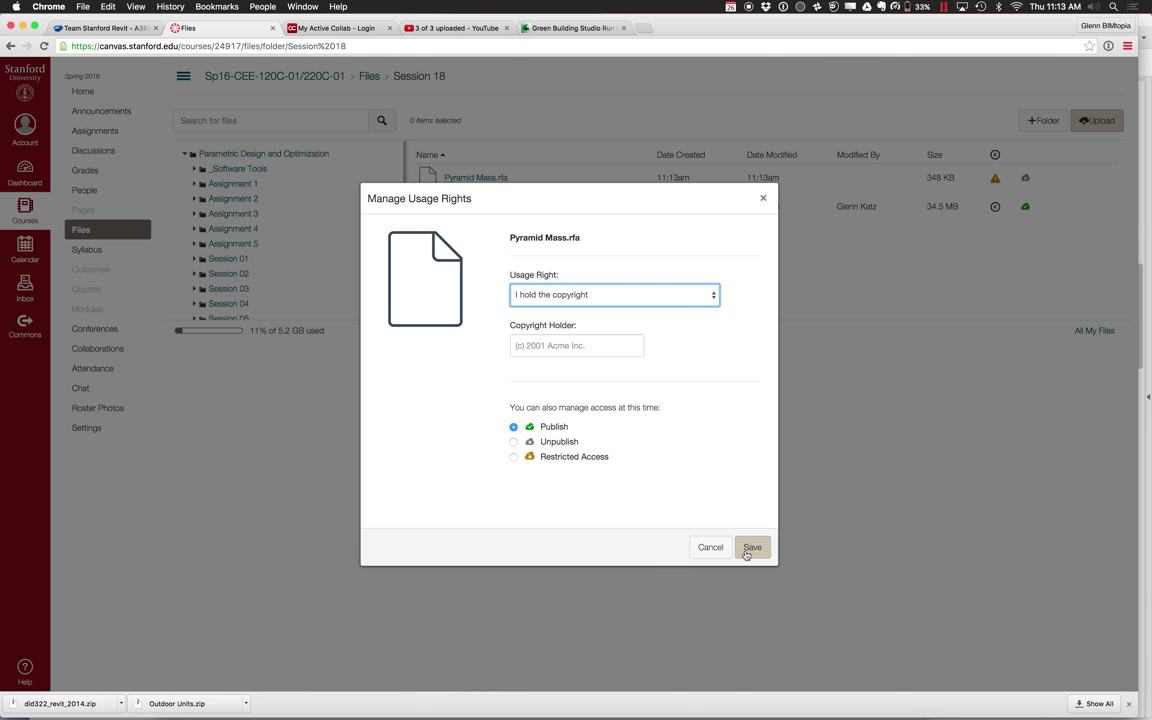
click(748, 547)
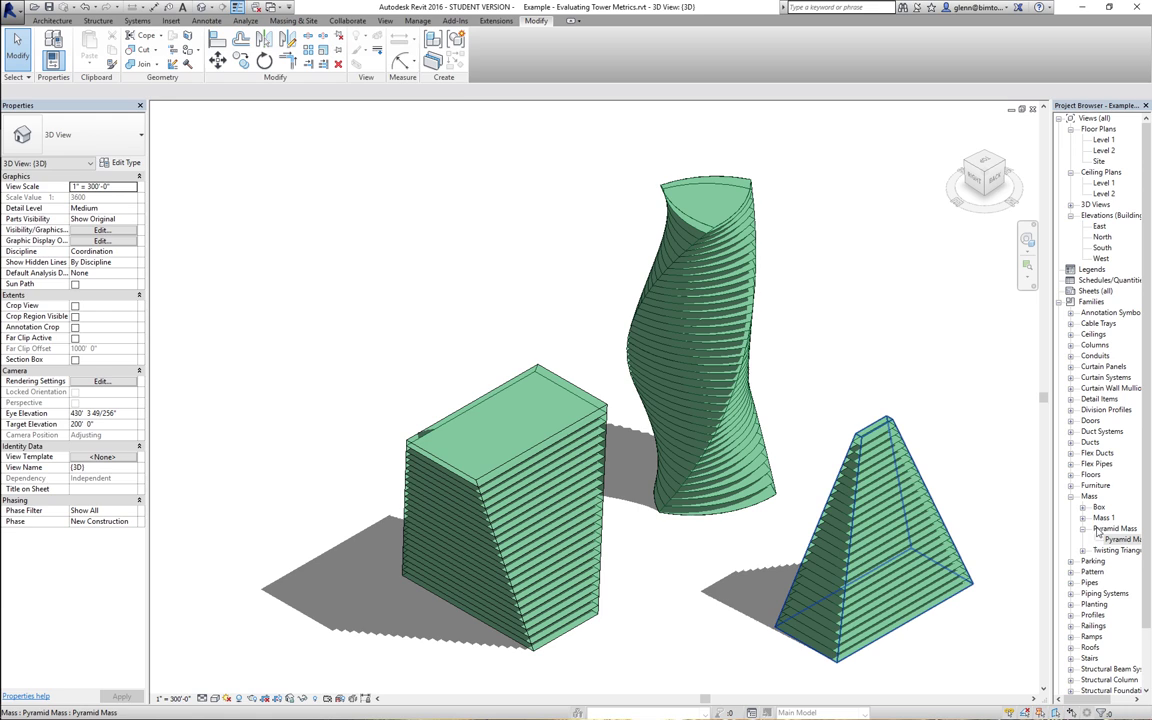
- Switch back to Revit and expand the Mass 1 family to view its types alongside Pyramid Mass
click(1120, 539)
click(1082, 517)
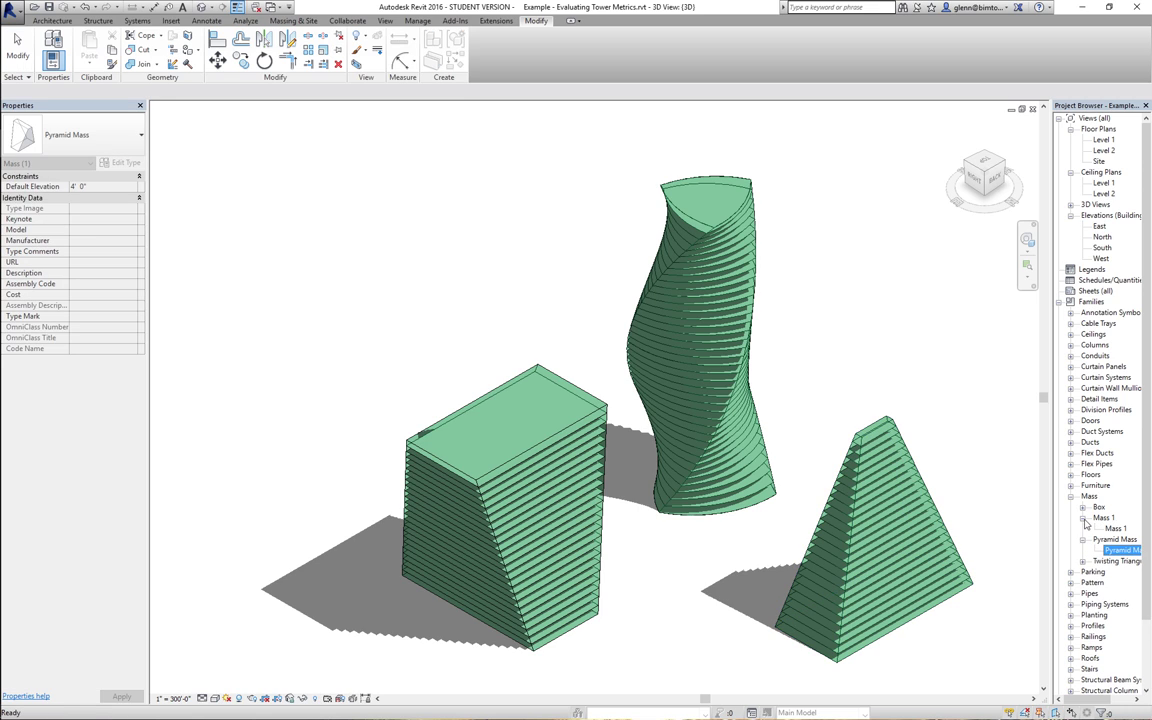
click(440, 272)
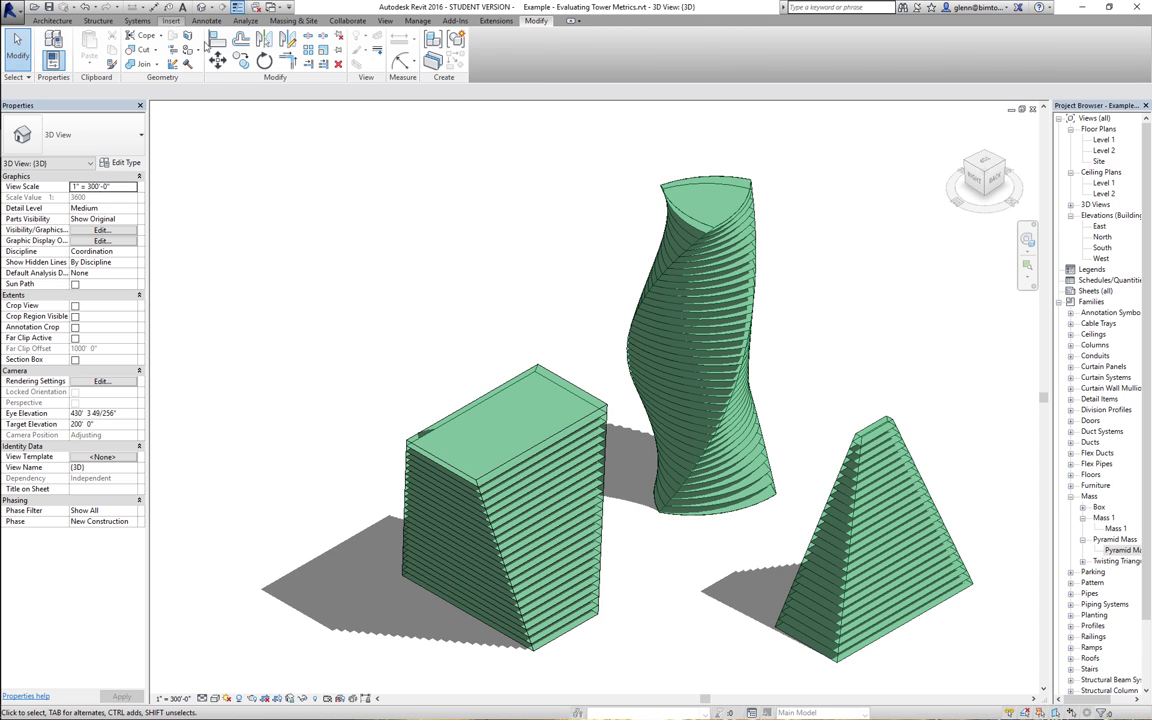
- Open the Mass folder of the family library for loading a family into the project
click(171, 20)
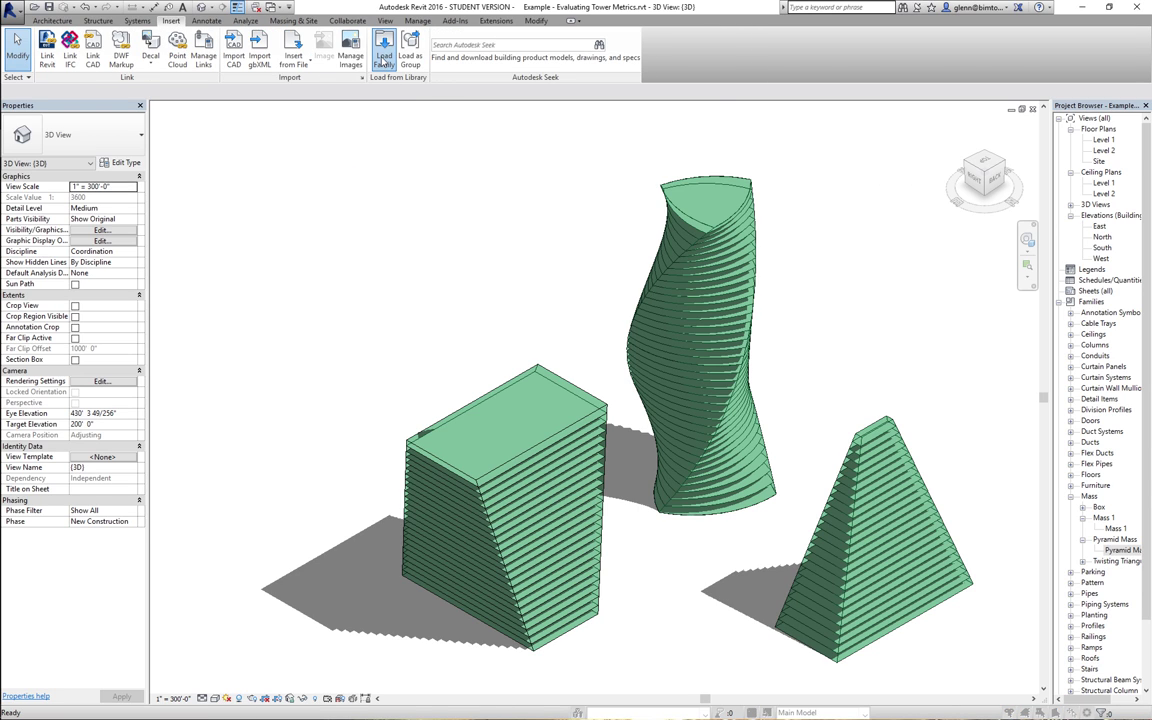
click(384, 60)
double_click(270, 354)
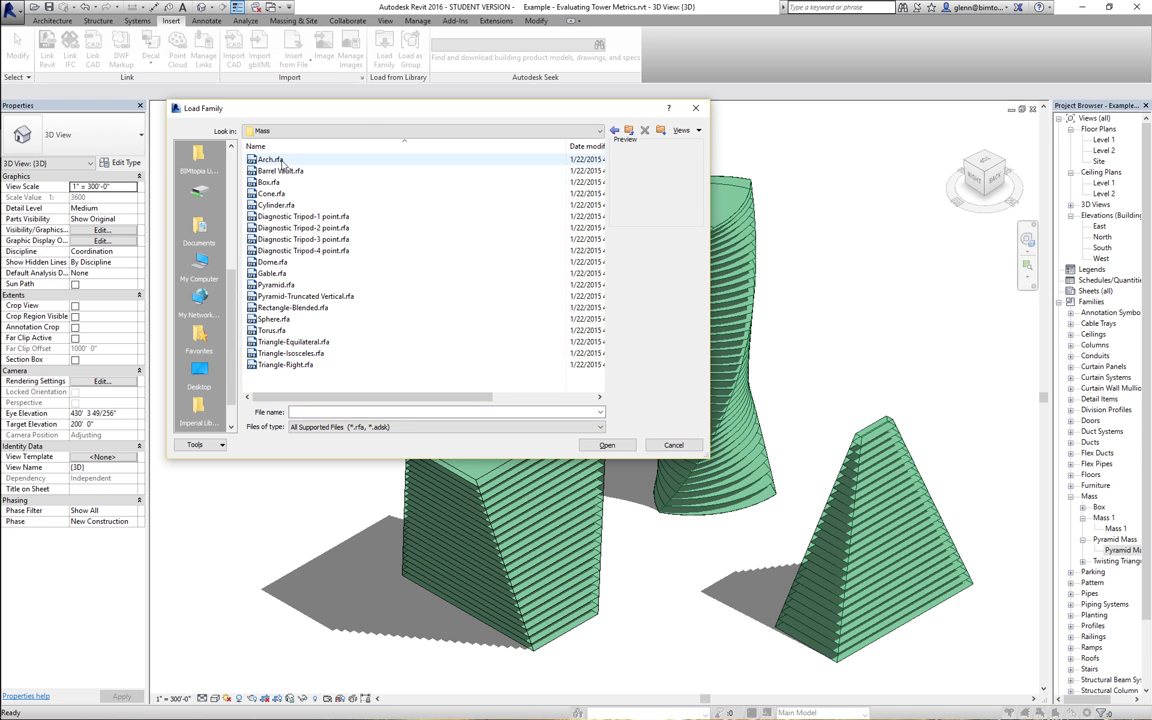
- Examine the previews of the ready-made mass families from Arch.rfa through Triangle-Right.rfa
click(270, 160)
key(Down)
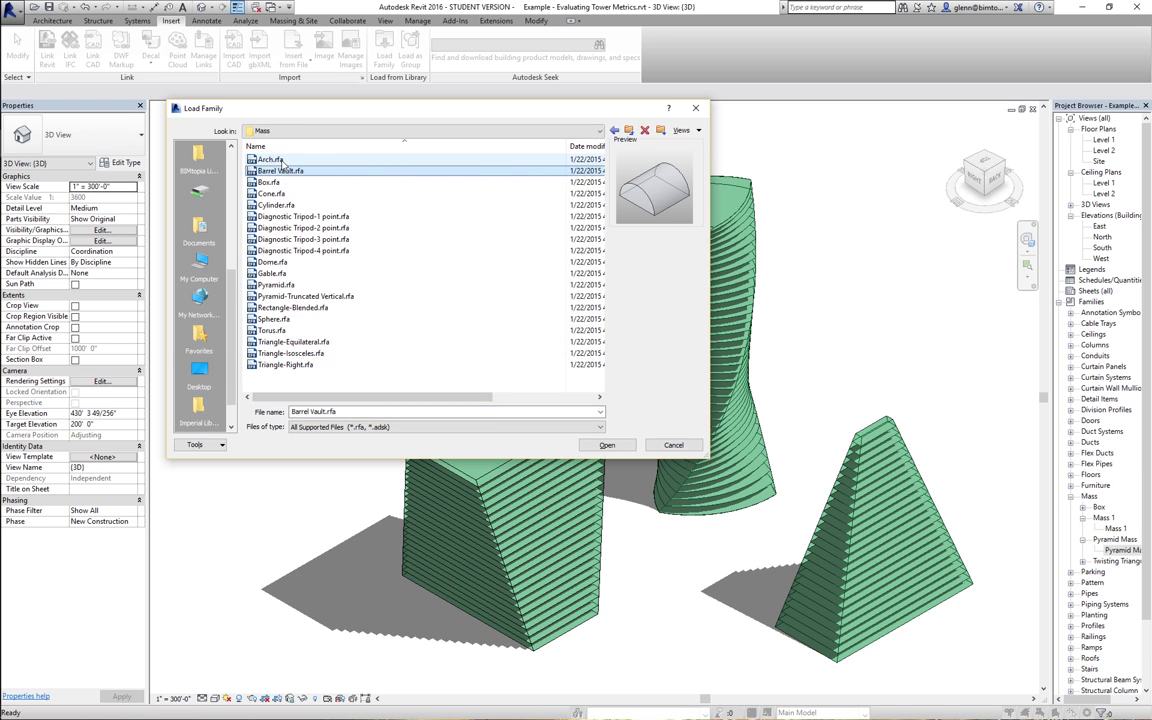
key(Down)
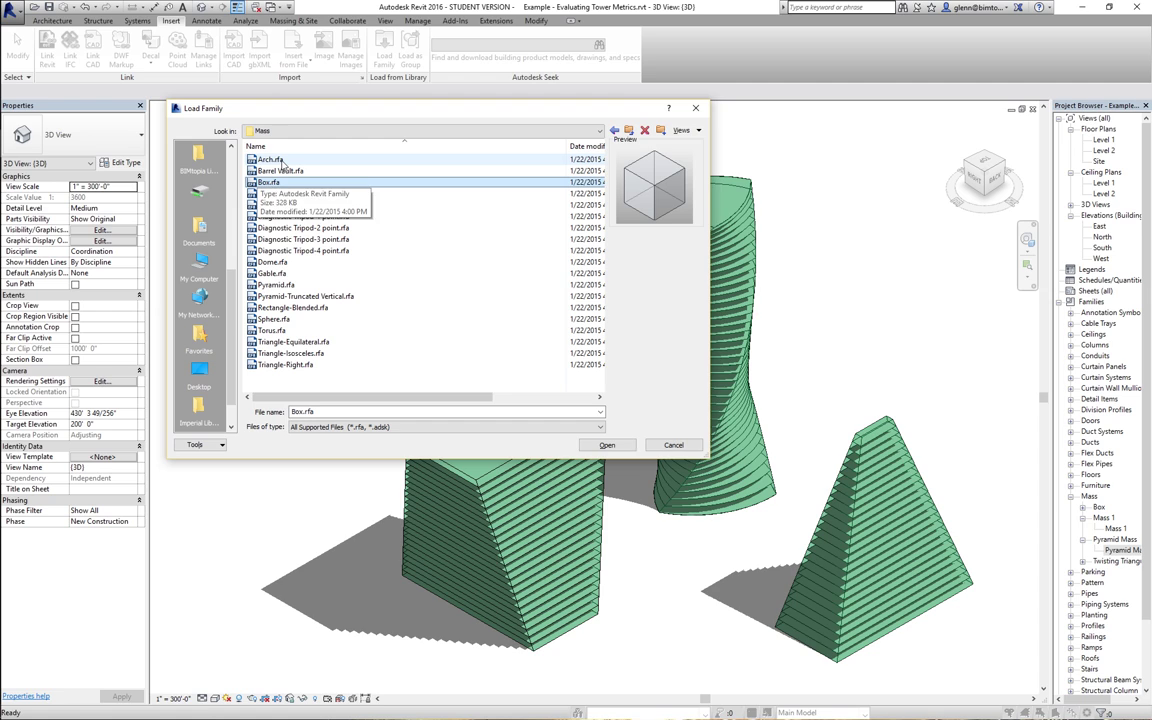
key(Down)
key(Down)
key(Down)
key(Down)
key(Down)
key(Down)
key(Down)
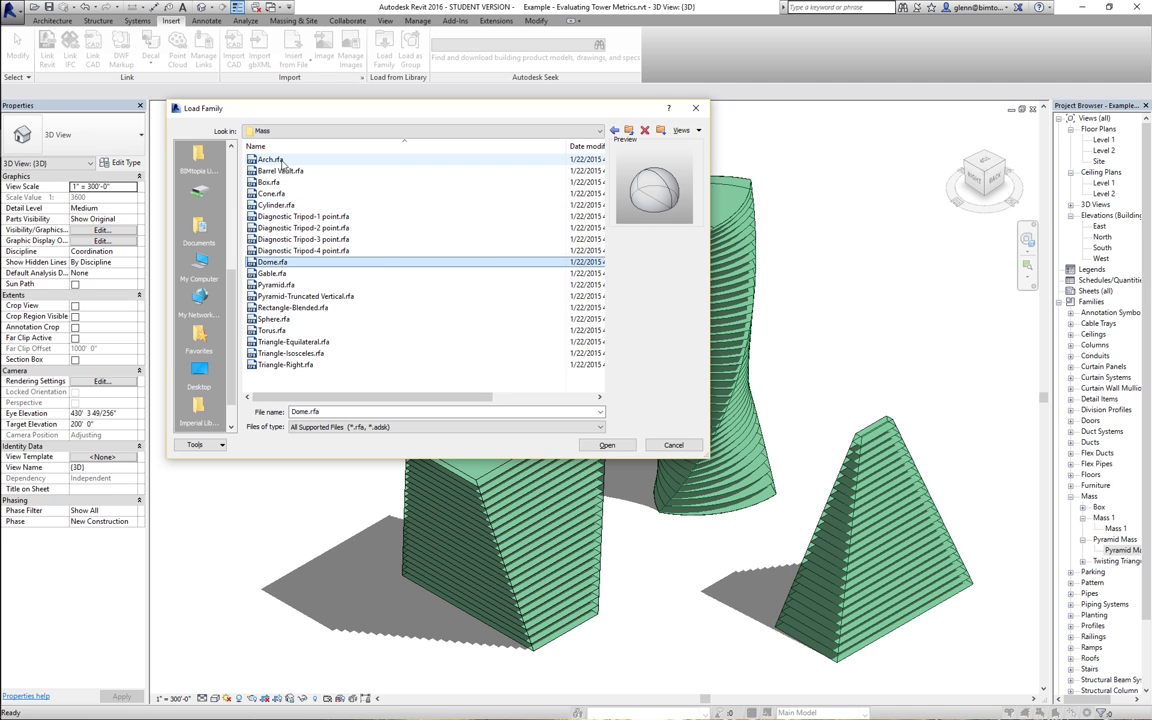
key(Down)
key(Down)
key(Down)
key(Down)
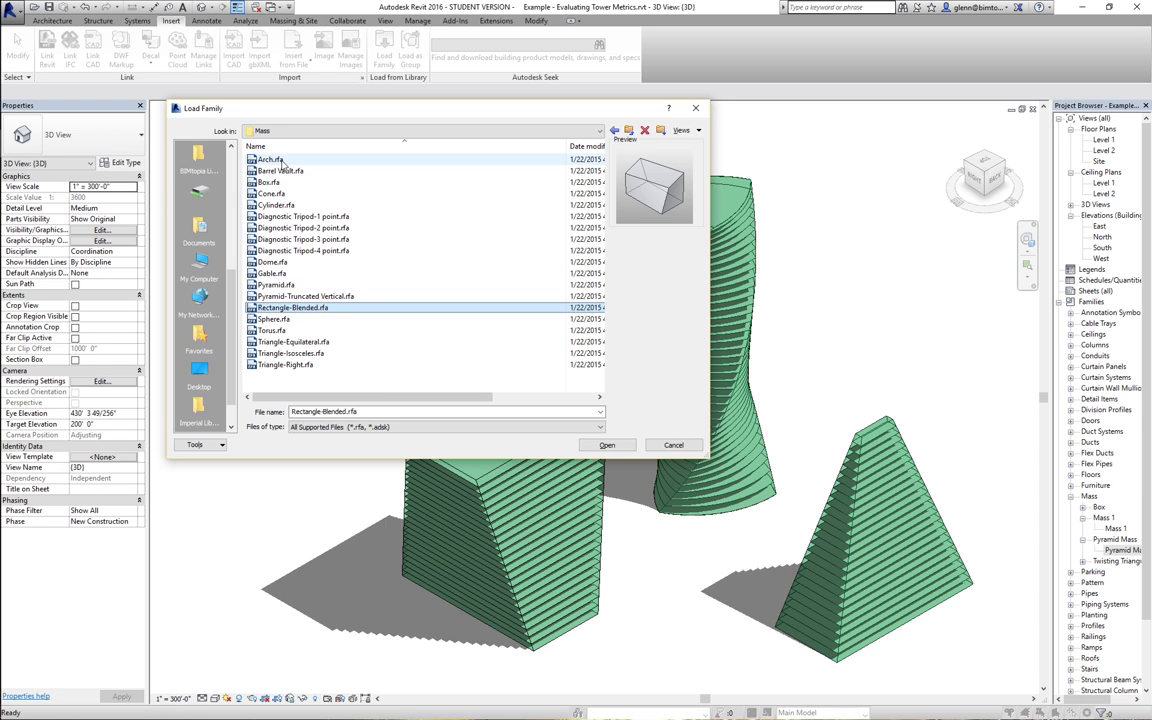
key(Down)
key(Down)
key(Down)
key(Down)
key(Down)
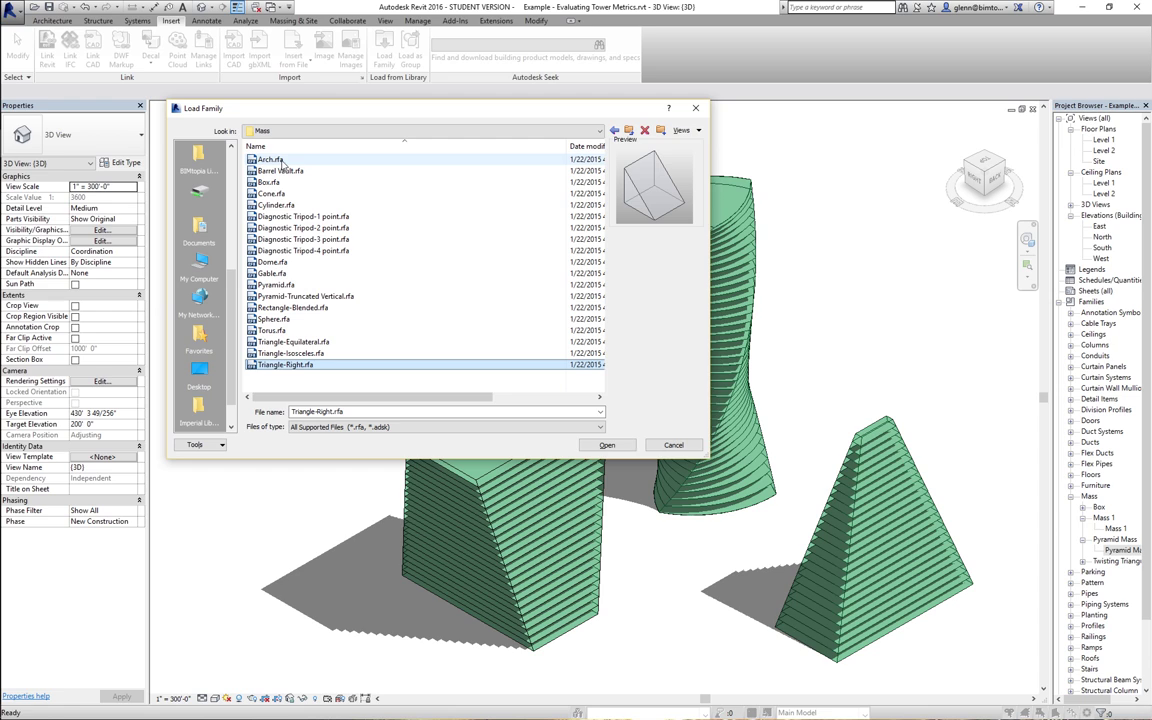
- Find Cone.rfa among the mass families and load it into the project
key(Up)
key(Up)
key(Up)
key(Up)
key(Up)
key(Up)
key(Up)
key(Up)
key(Up)
key(Up)
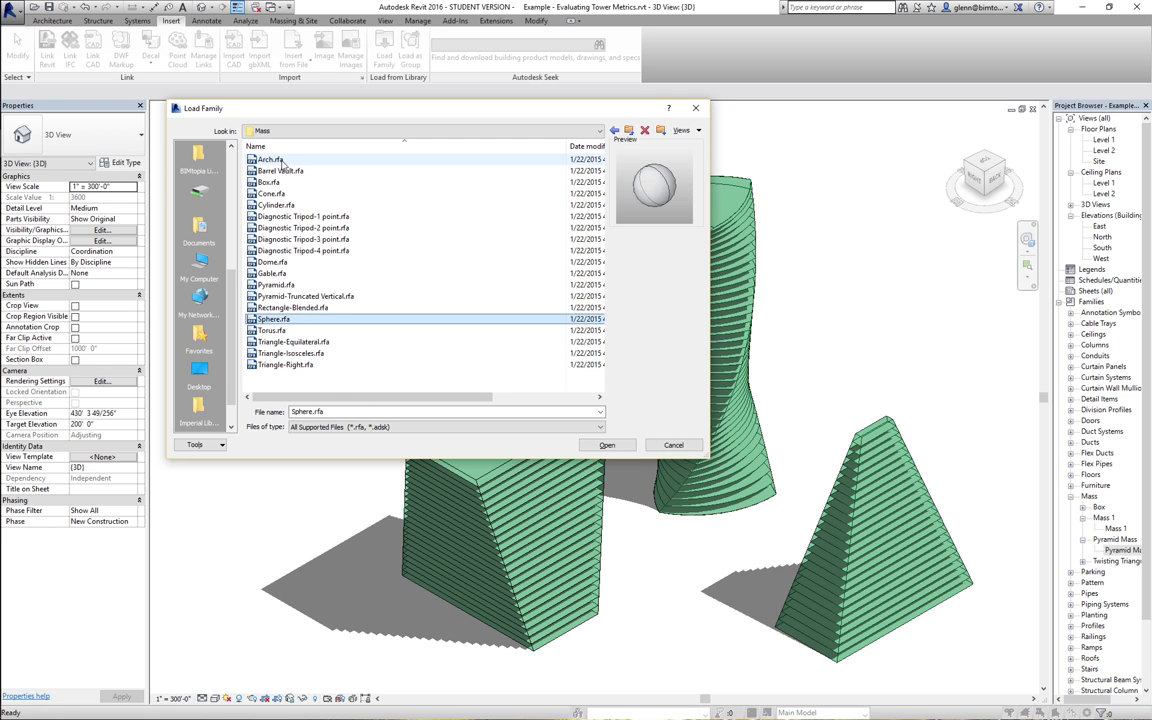
key(Up)
key(Up)
key(Up)
key(Up)
key(Up)
key(Up)
key(Up)
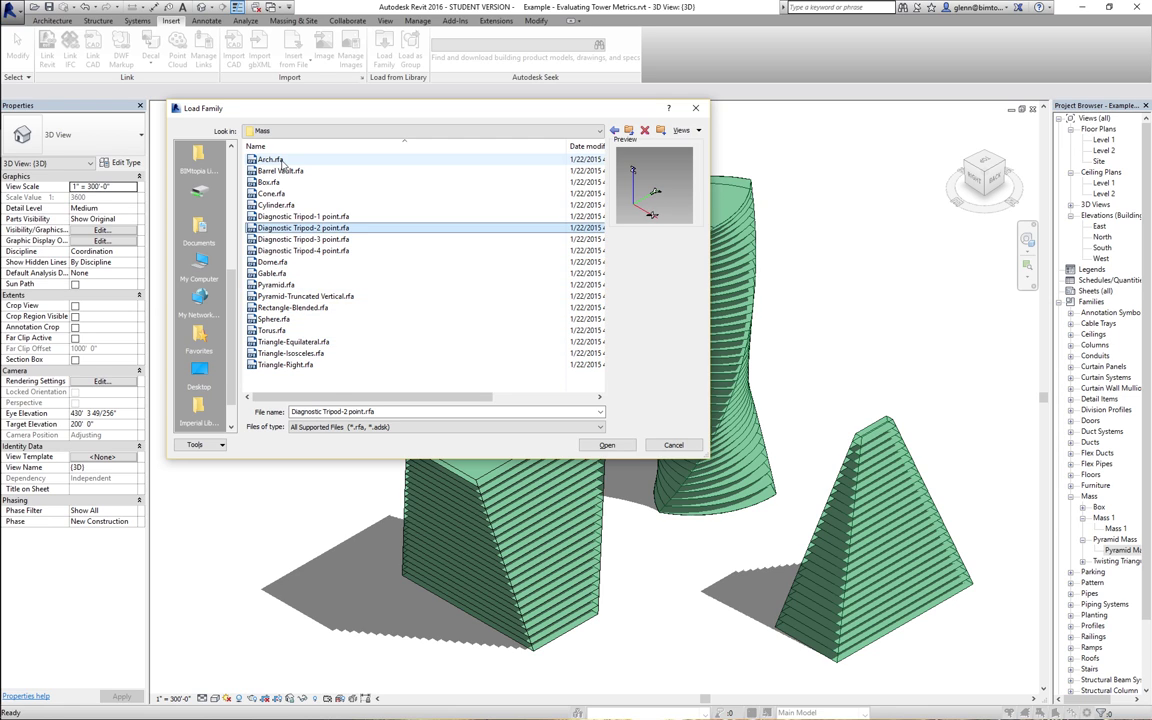
key(Down)
key(Down)
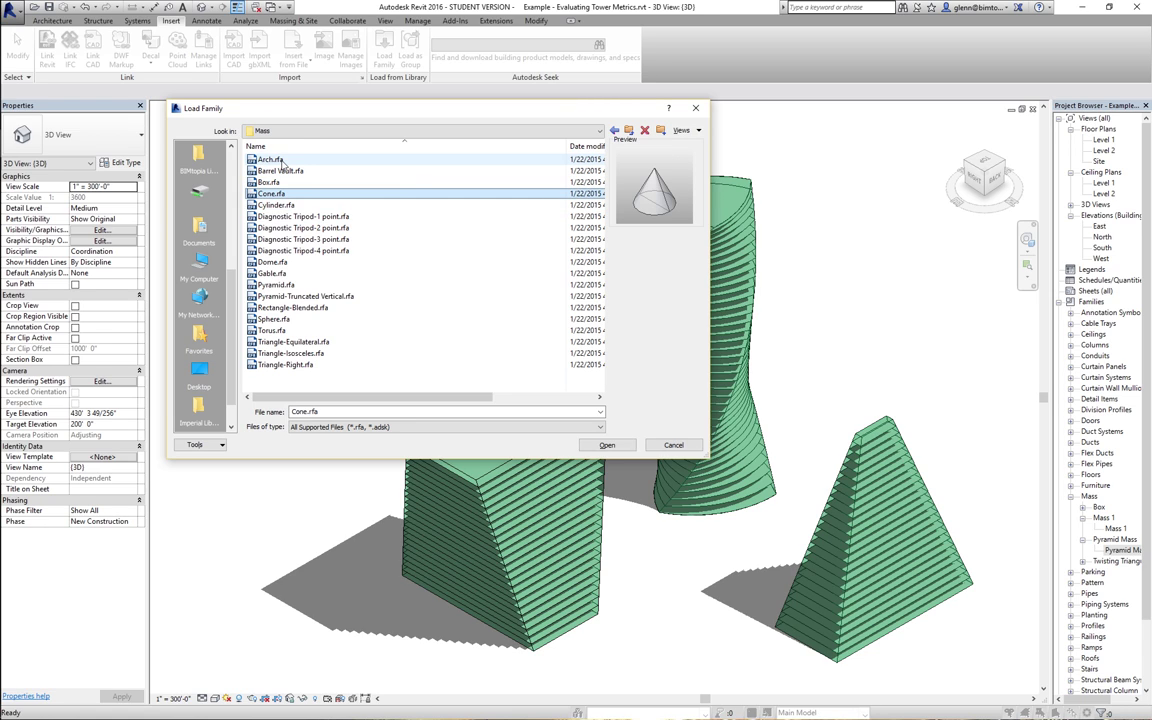
key(Up)
key(Down)
click(612, 445)
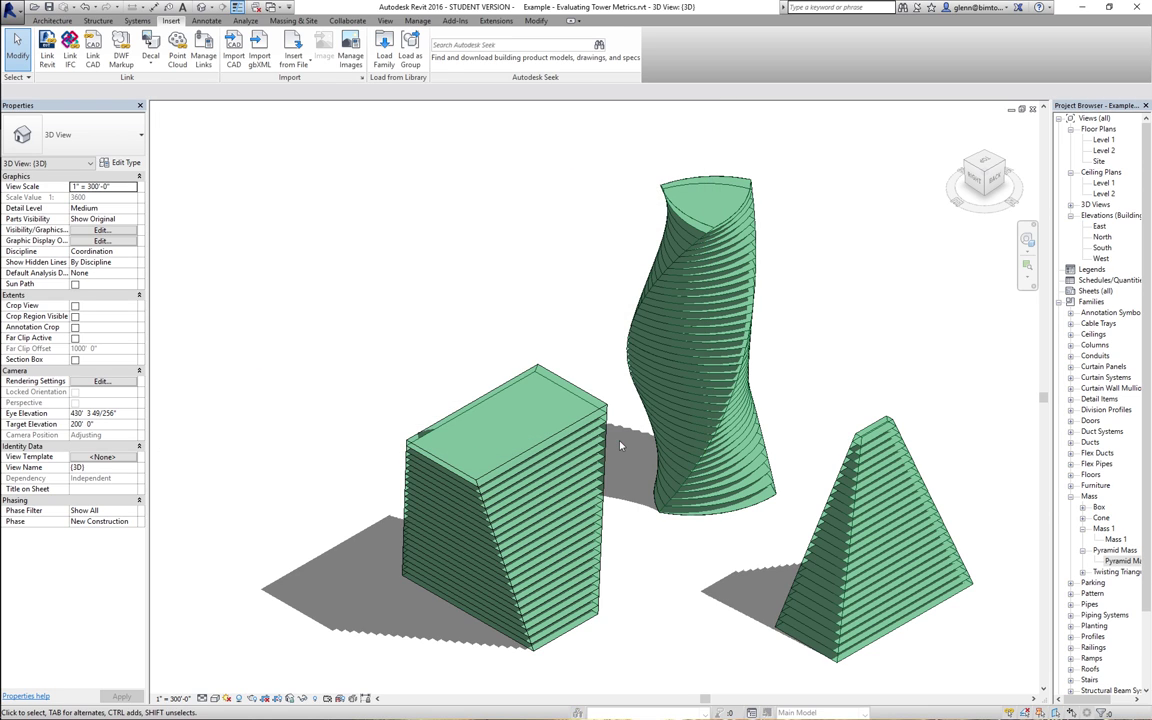
- Expand the loaded Cone family and review the type properties of its Cone type
click(1093, 533)
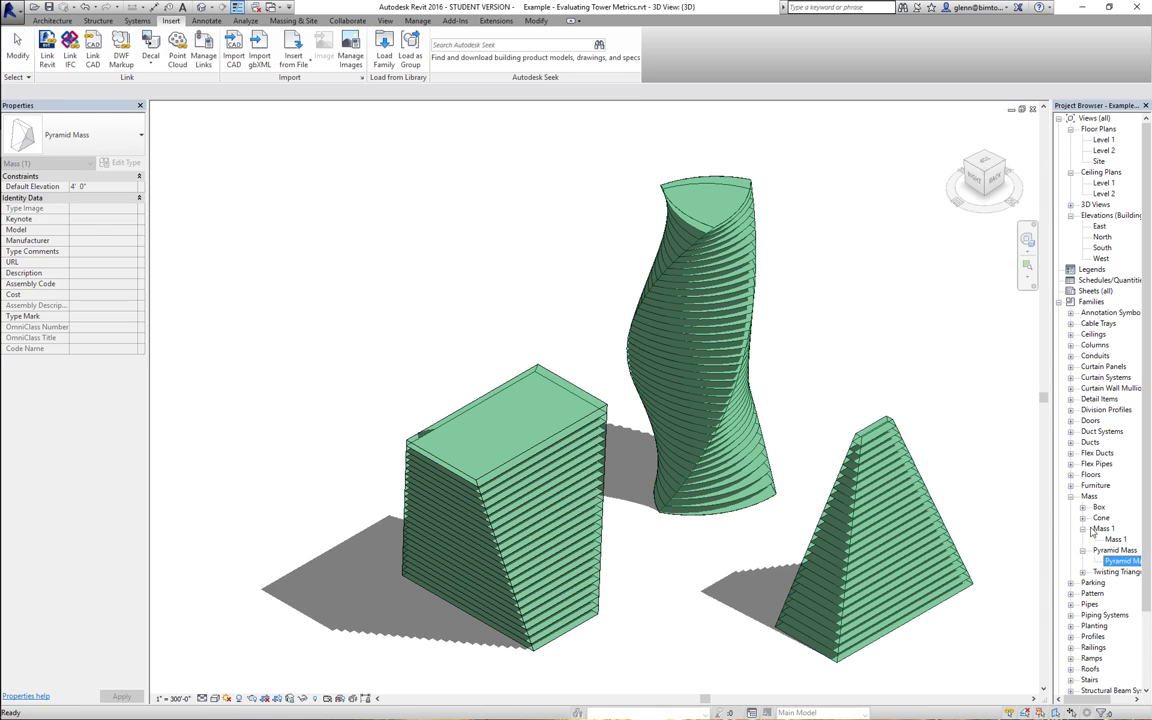
click(1083, 519)
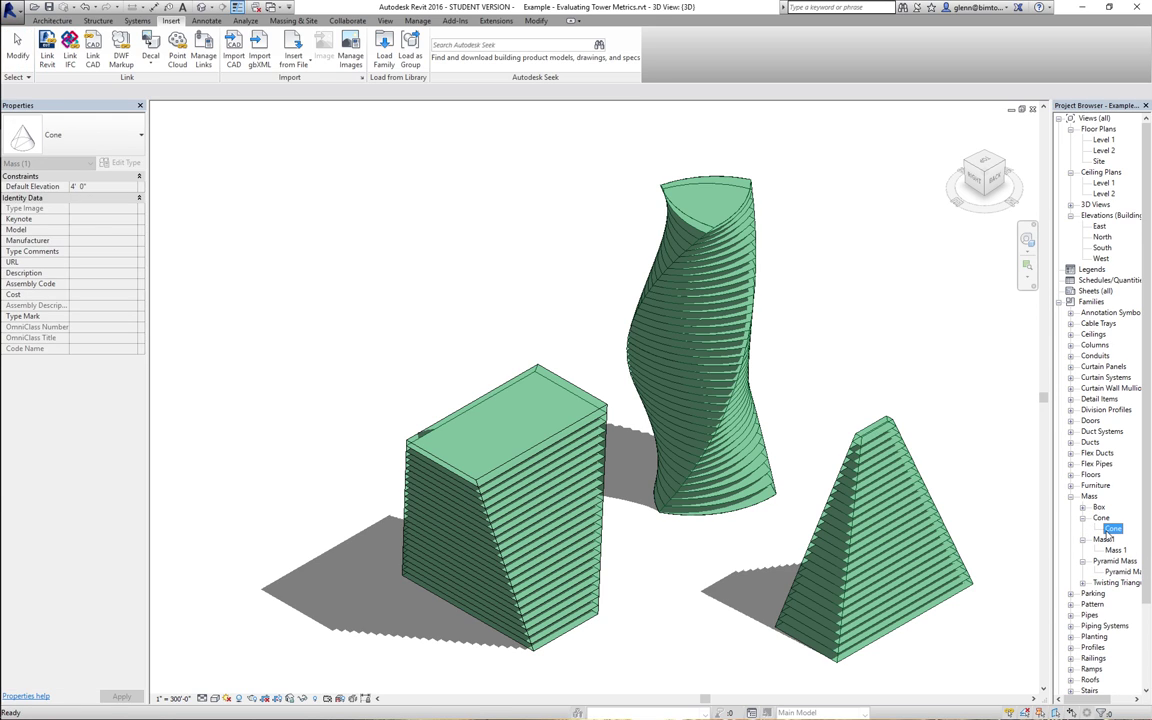
right_click(1110, 529)
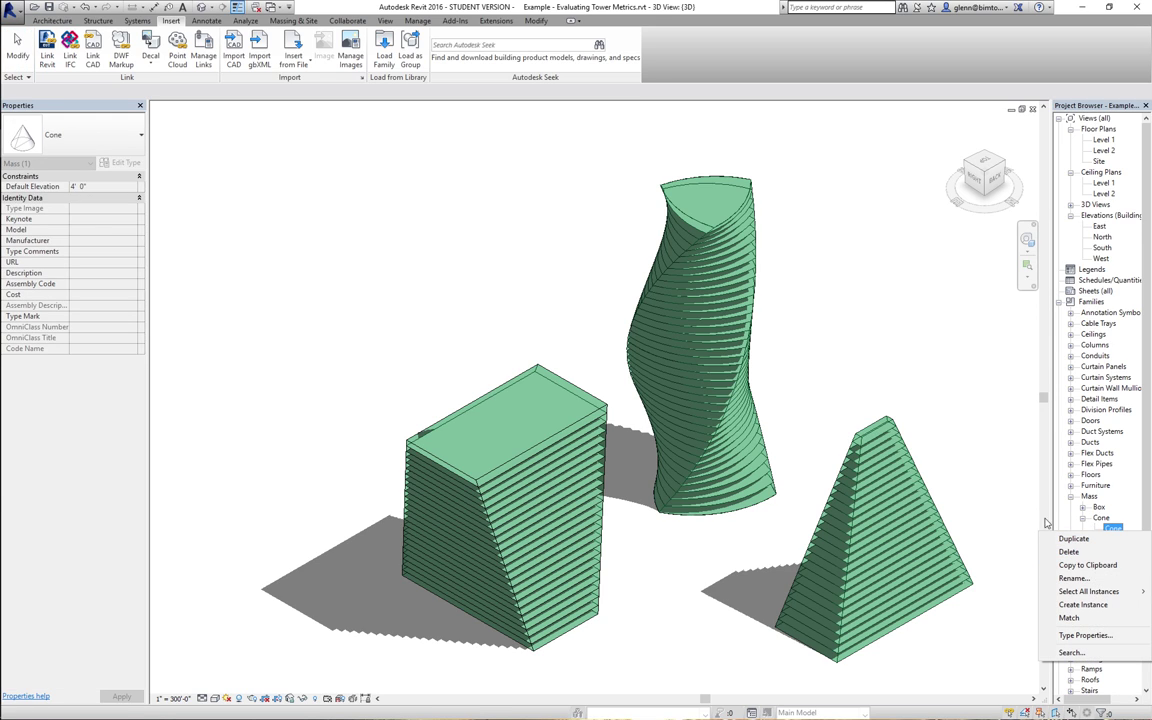
click(925, 450)
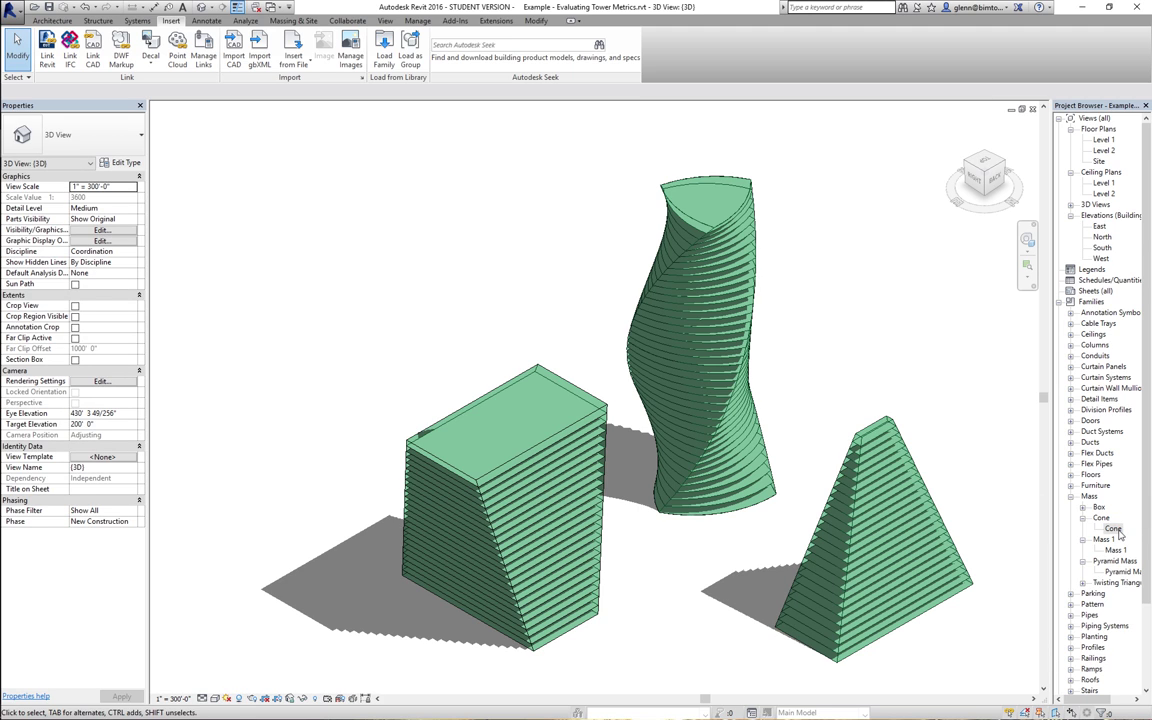
double_click(1113, 529)
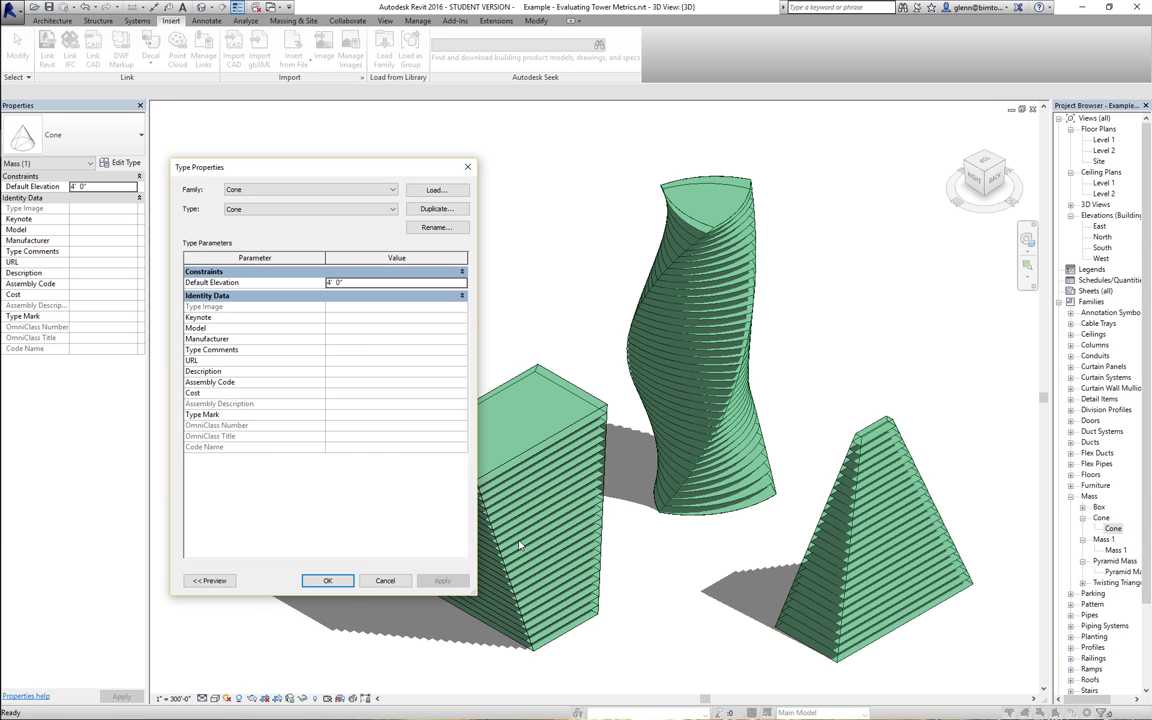
click(327, 580)
- Place one Cone mass on Level 1 behind the pyramid, beside the twisting tower
drag(1113, 530, 860, 345)
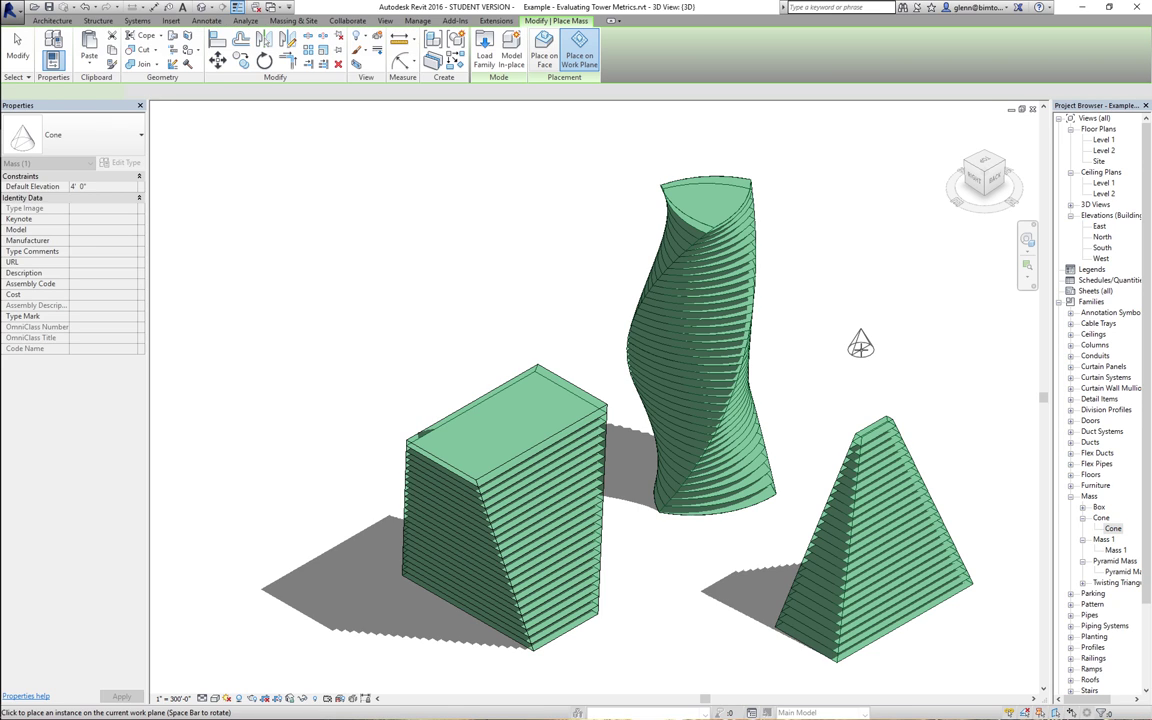
click(860, 345)
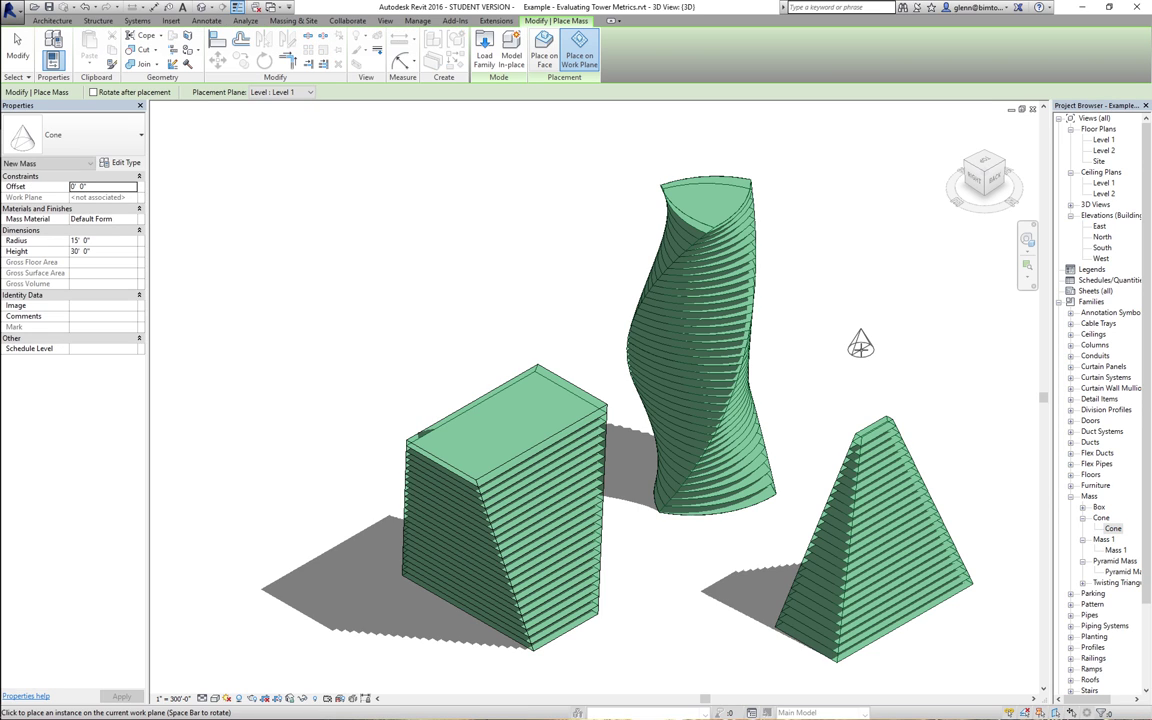
click(17, 48)
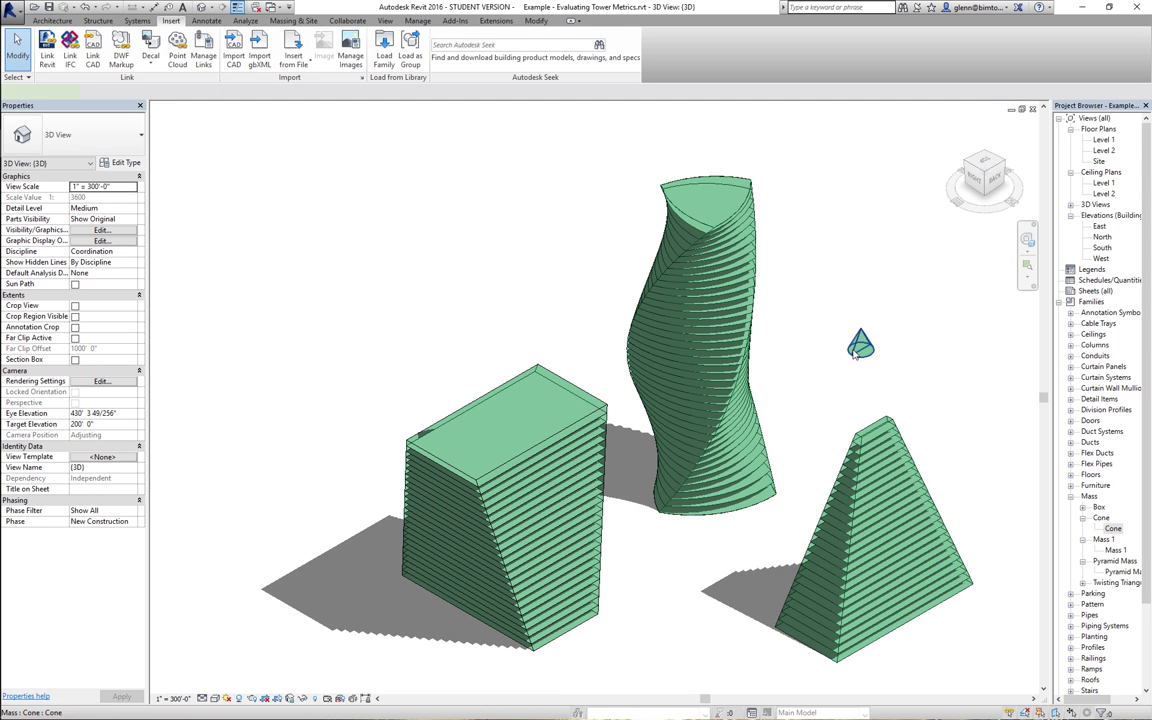
- Set the placed cone's height to 200' and its radius to 100'
click(858, 350)
click(129, 250)
text(200)
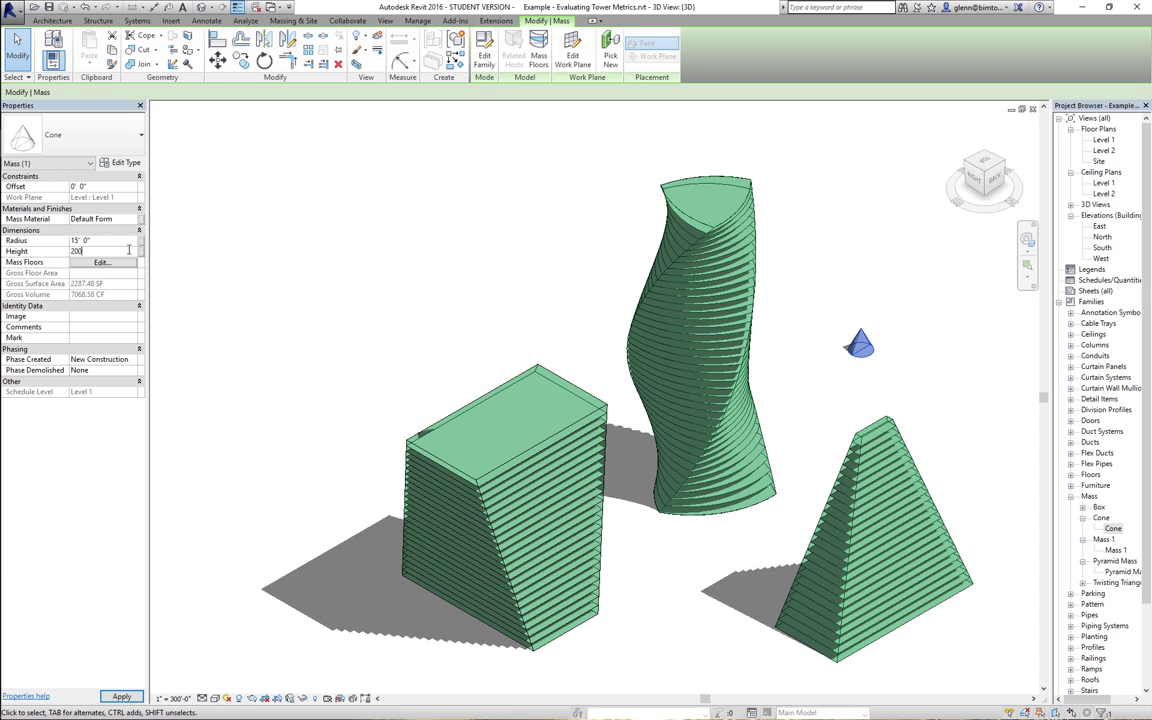
click(119, 240)
text(200)
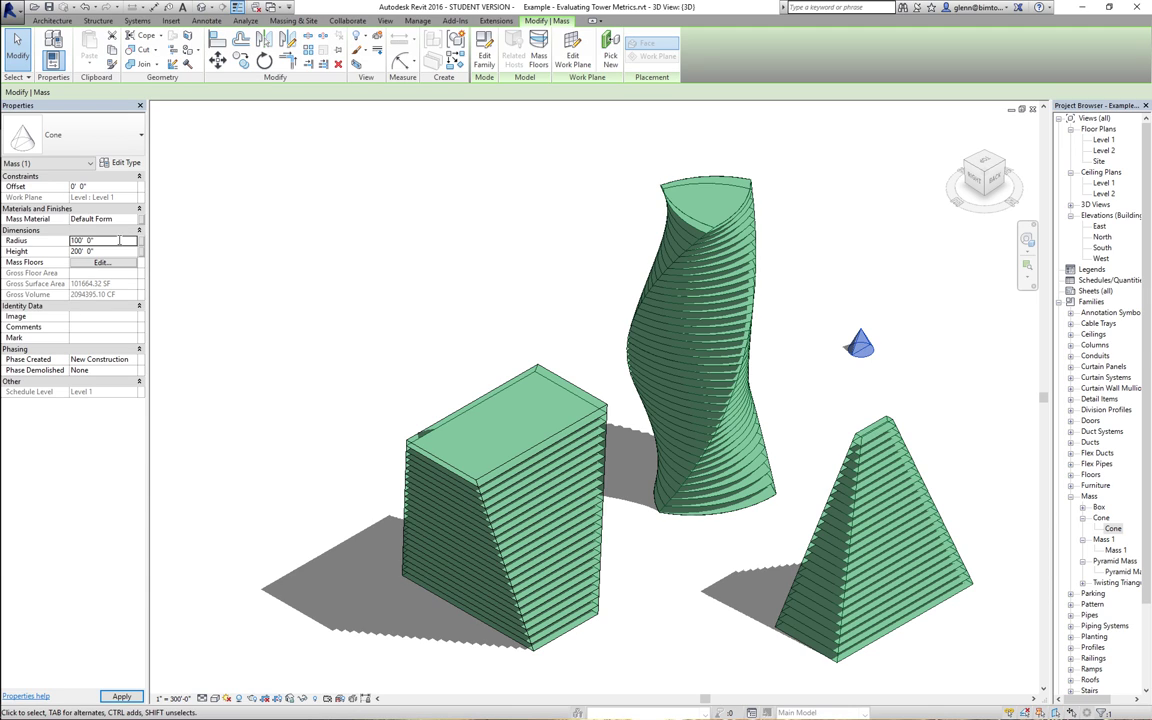
click(237, 267)
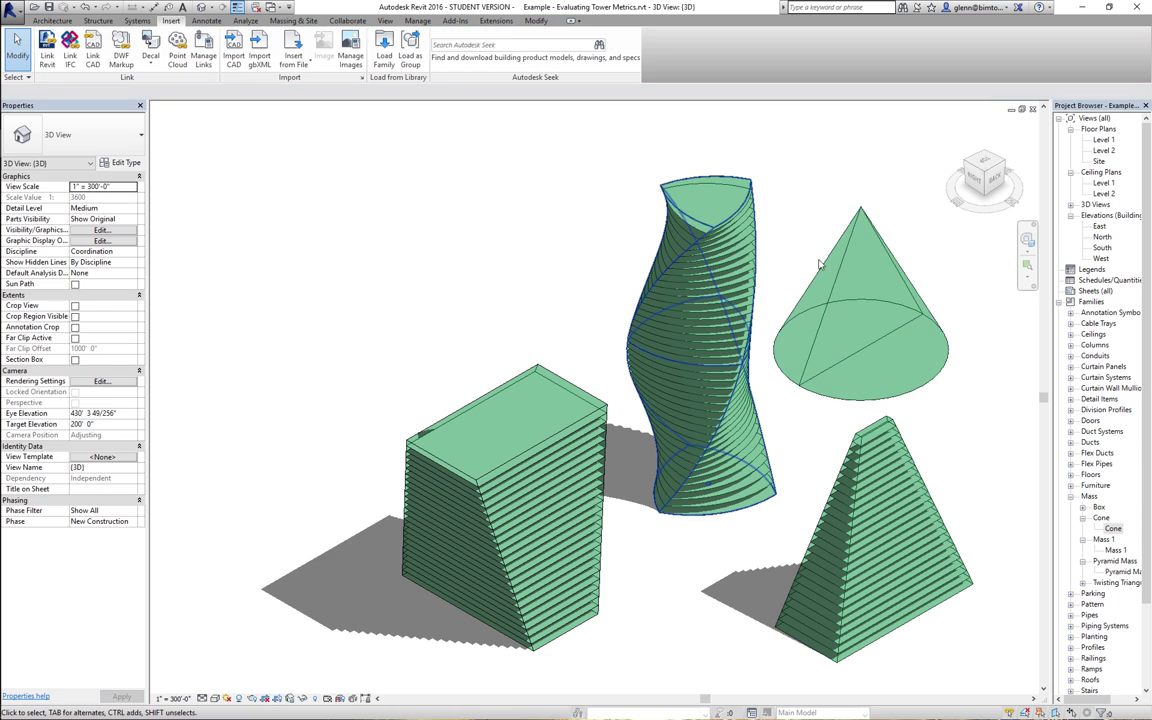
- Open the placed cone's family for editing and examine its base circle and radius dimensions in the Level 1 floor plan
click(820, 273)
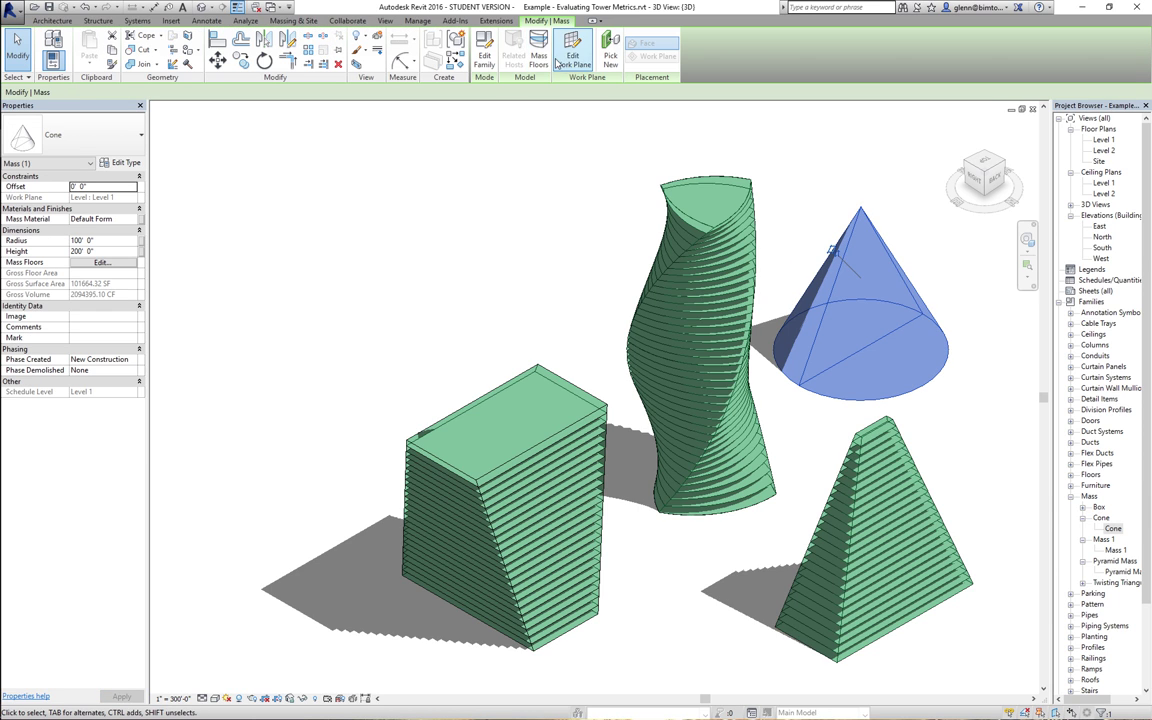
click(486, 57)
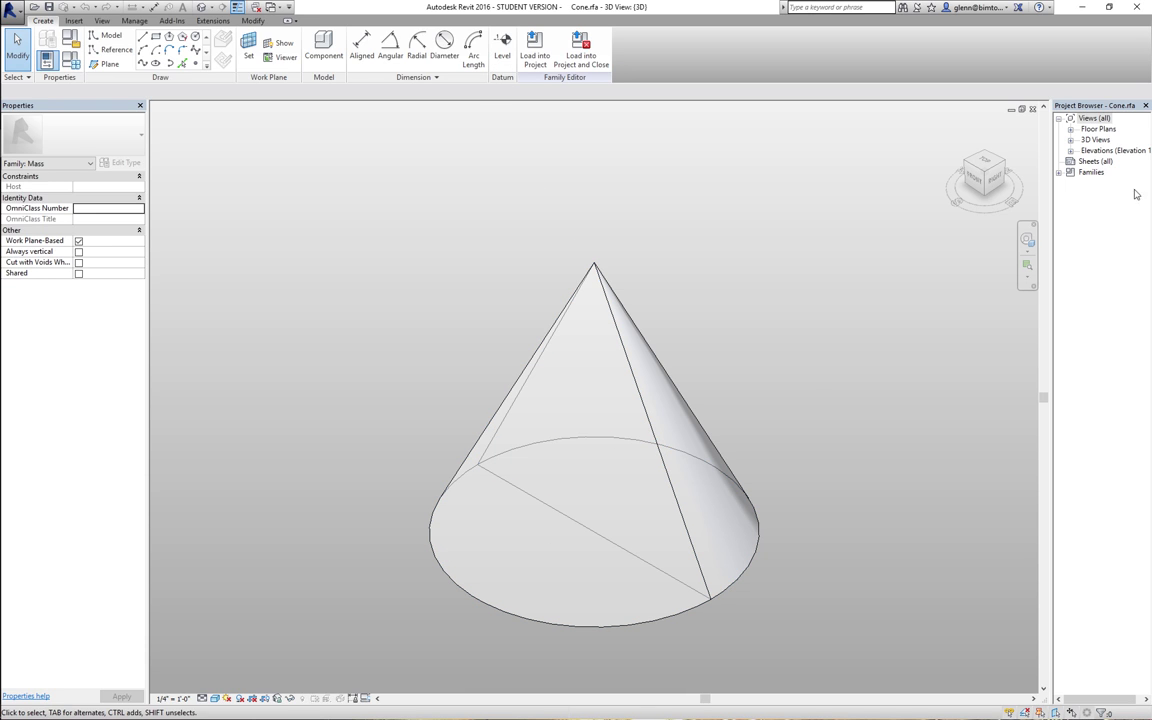
double_click(1097, 129)
click(1100, 140)
double_click(1100, 140)
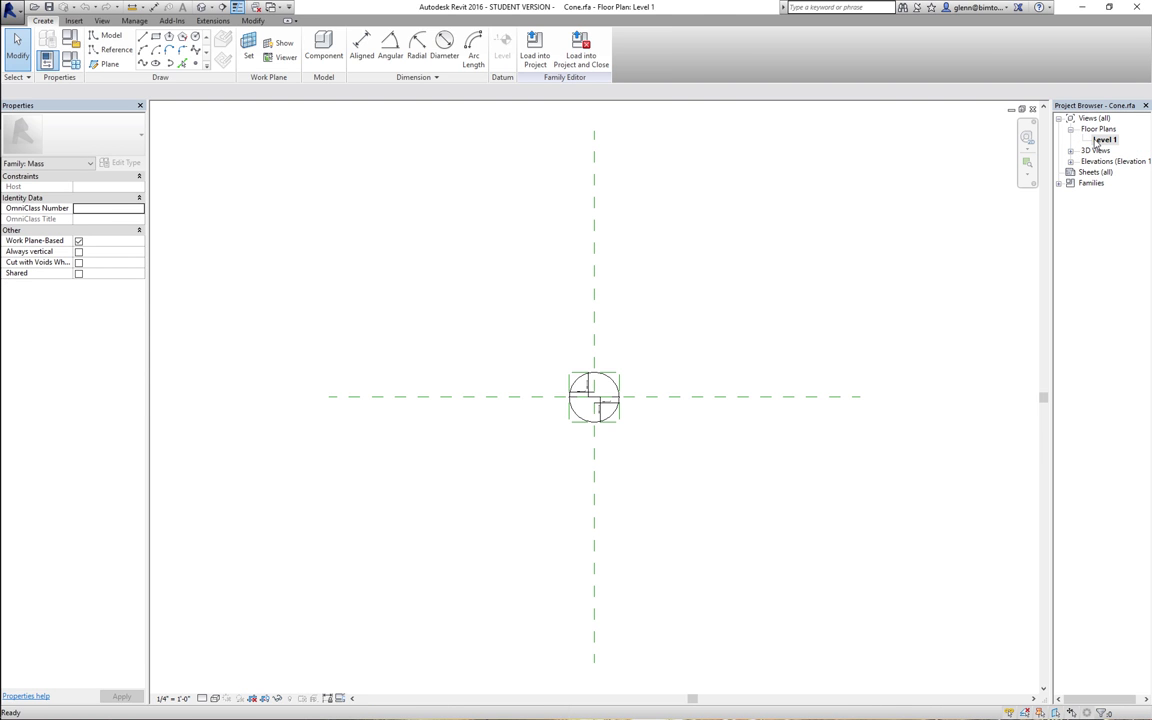
click(1027, 151)
drag(536, 350, 649, 447)
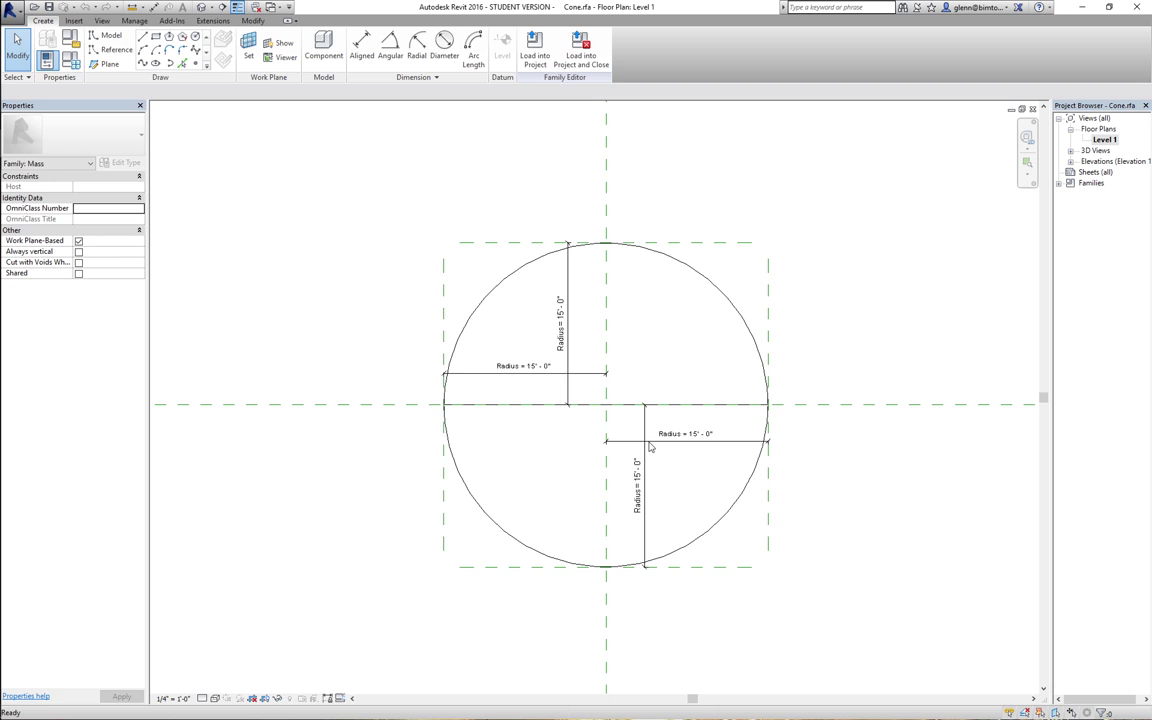
click(716, 290)
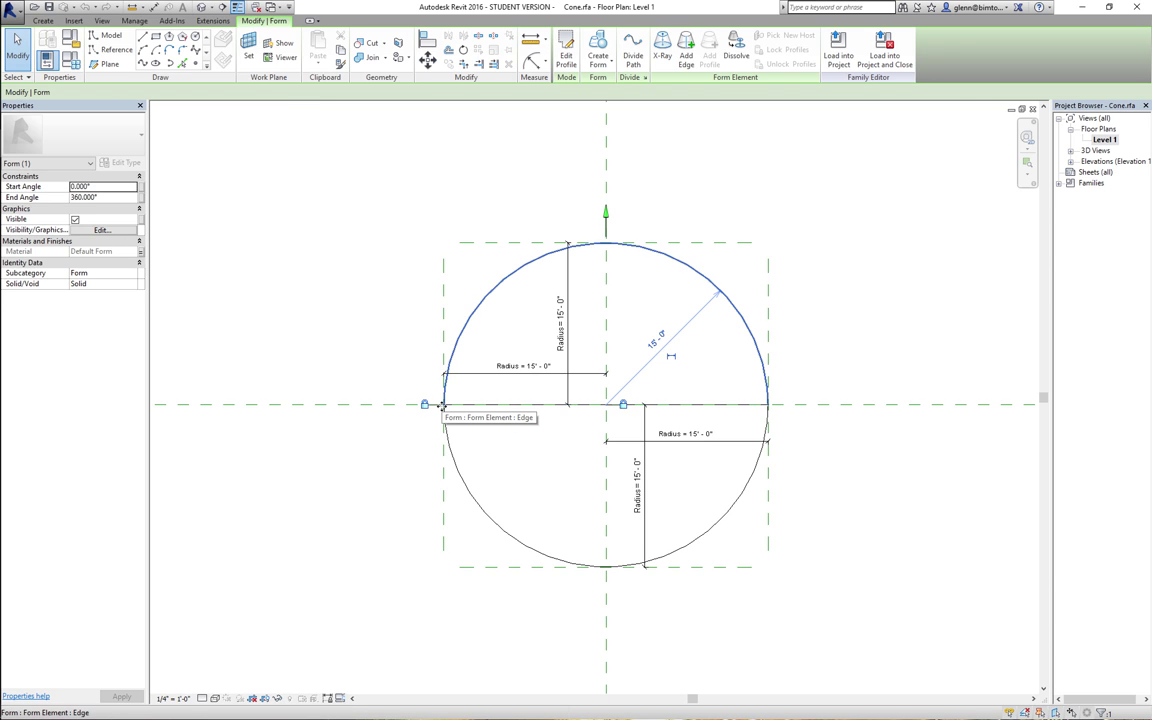
key(Escape)
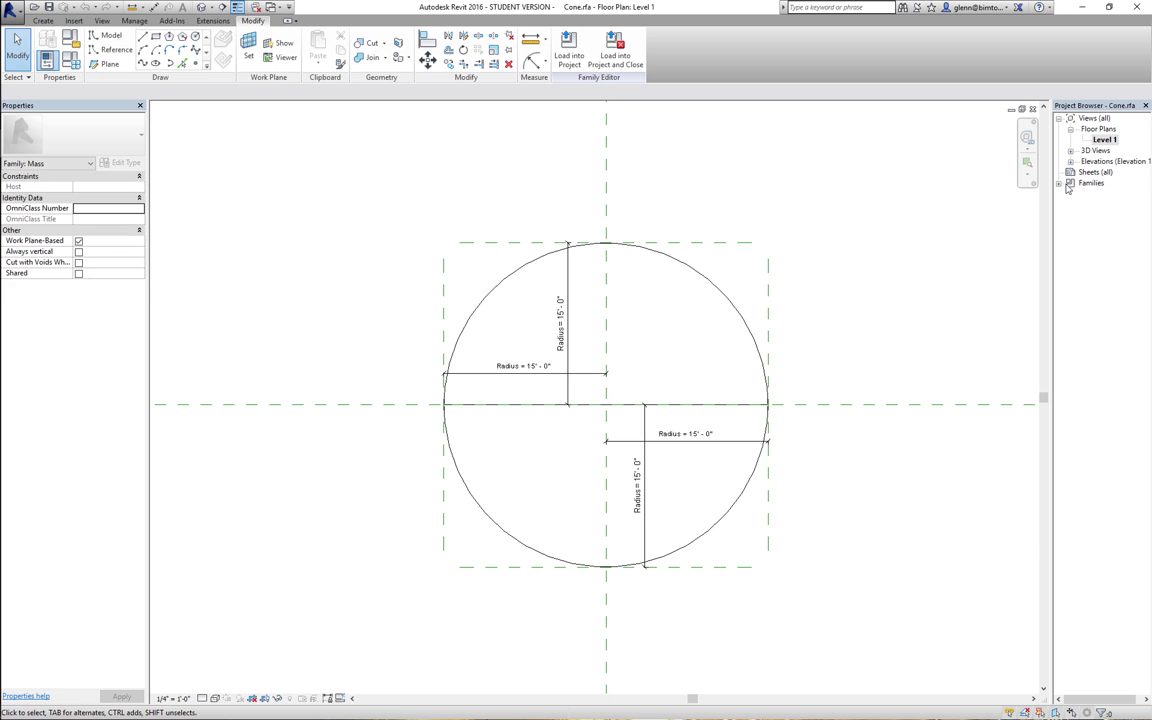
- Examine the cone profile with its height and radius dimensions in the family's South elevation
click(1070, 161)
double_click(1101, 193)
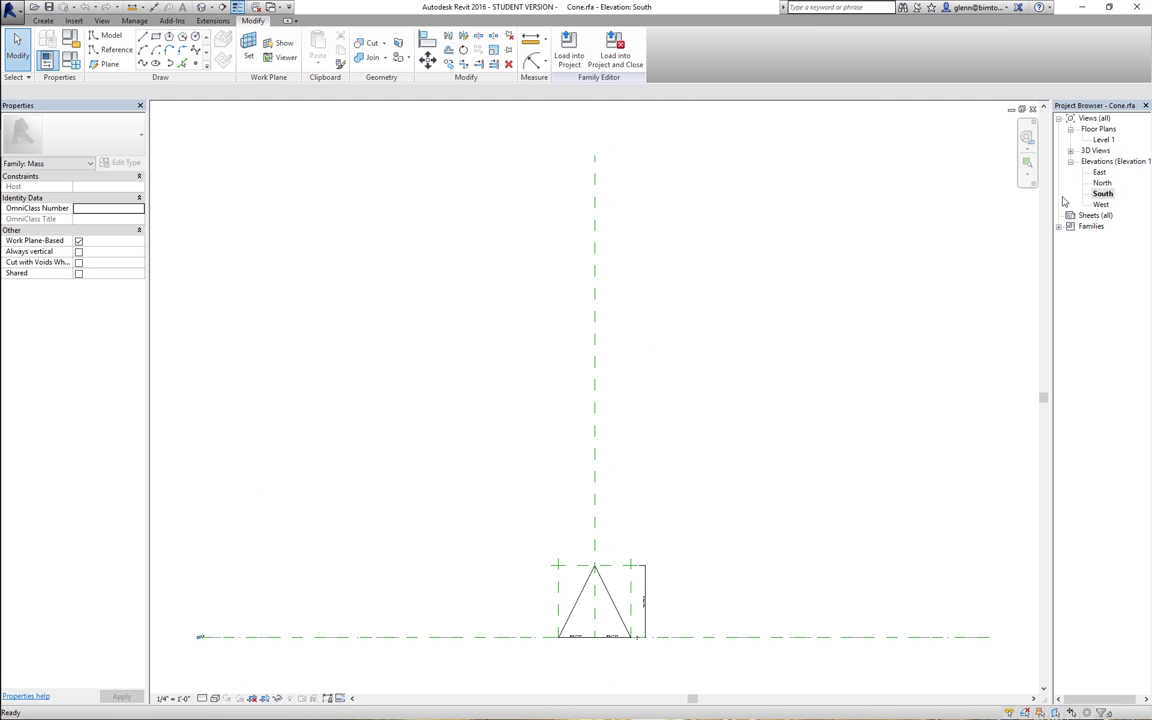
key(super+a)
click(879, 213)
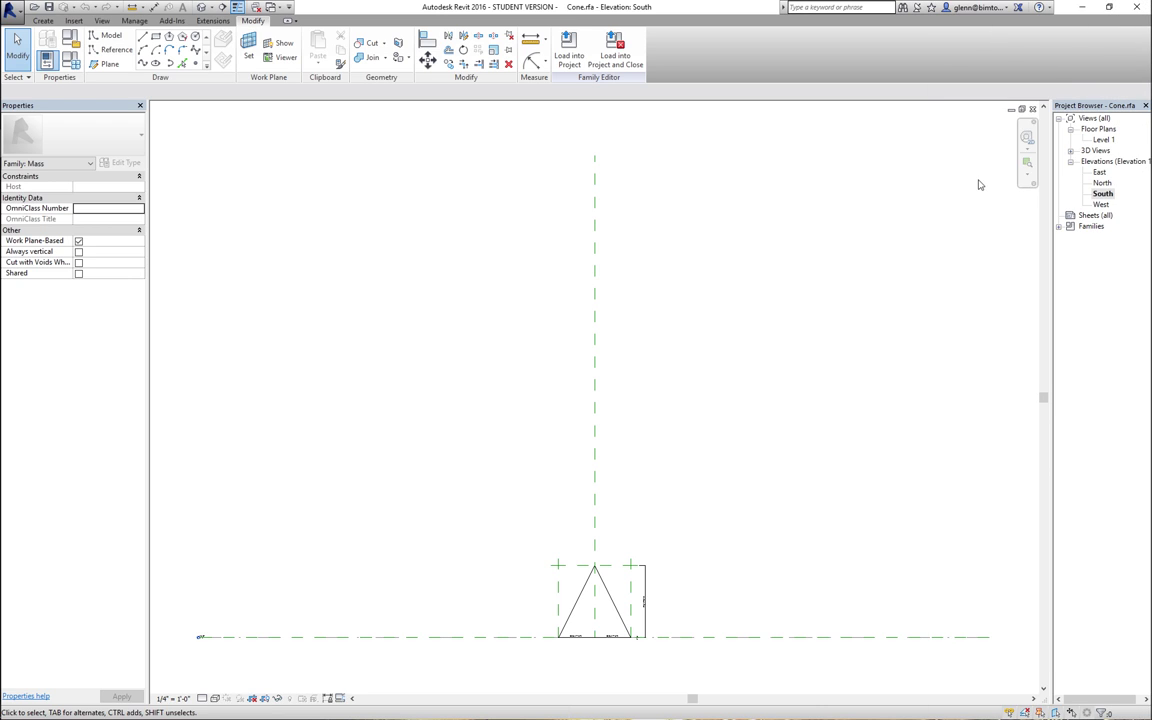
click(1027, 162)
click(527, 532)
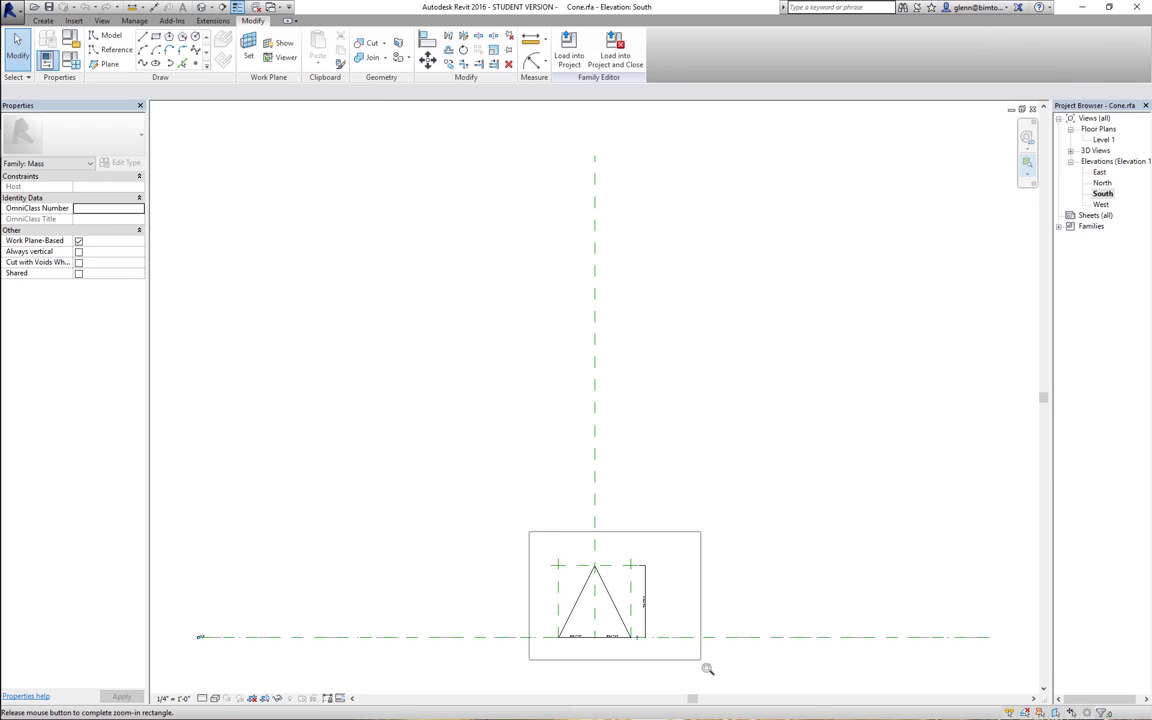
click(702, 667)
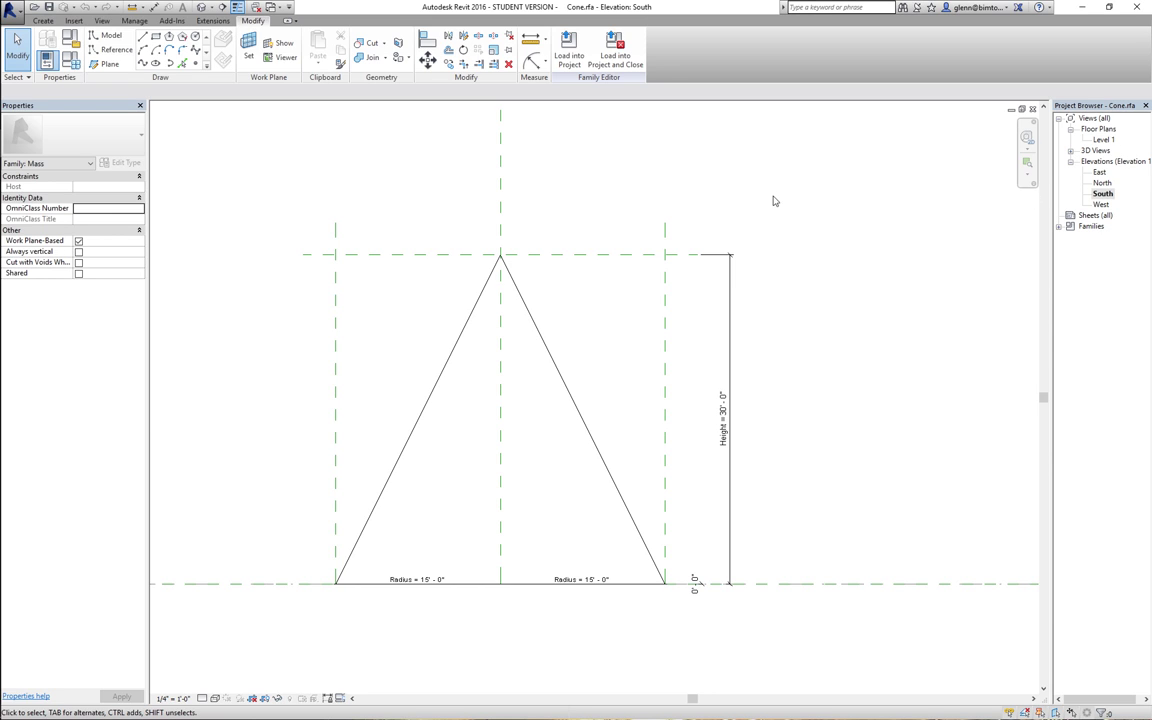
- Close the Cone family's open views and return to the tower project's 3D view
click(1033, 108)
click(1034, 109)
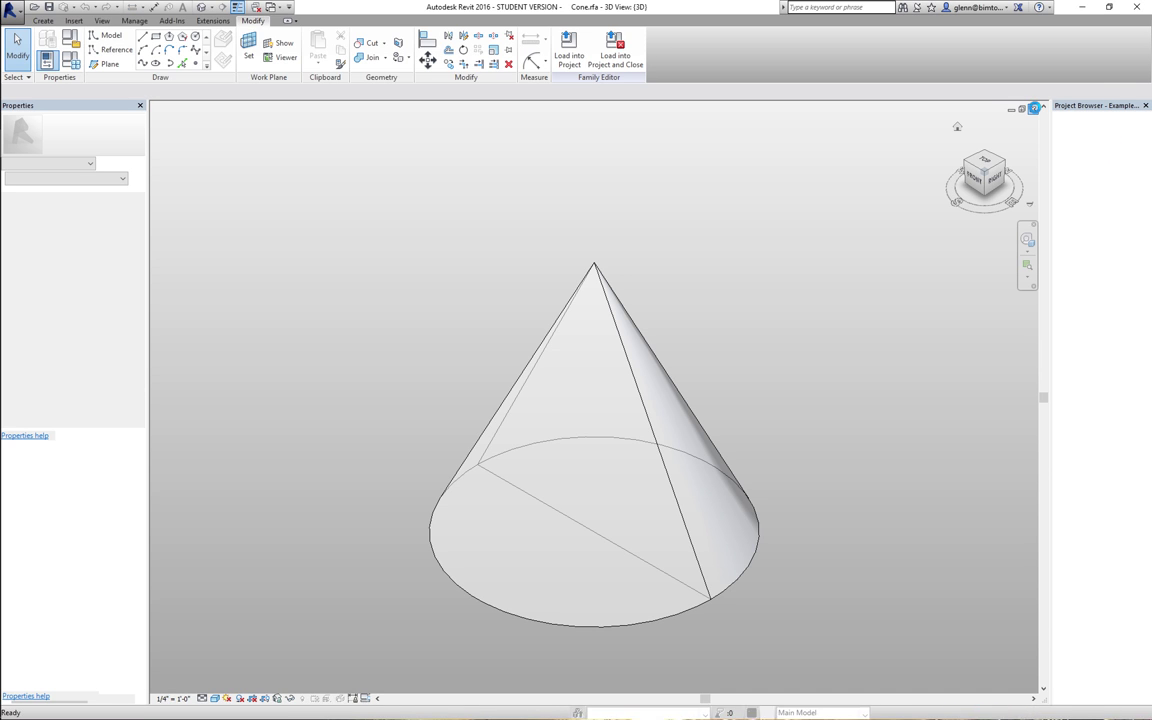
click(1033, 108)
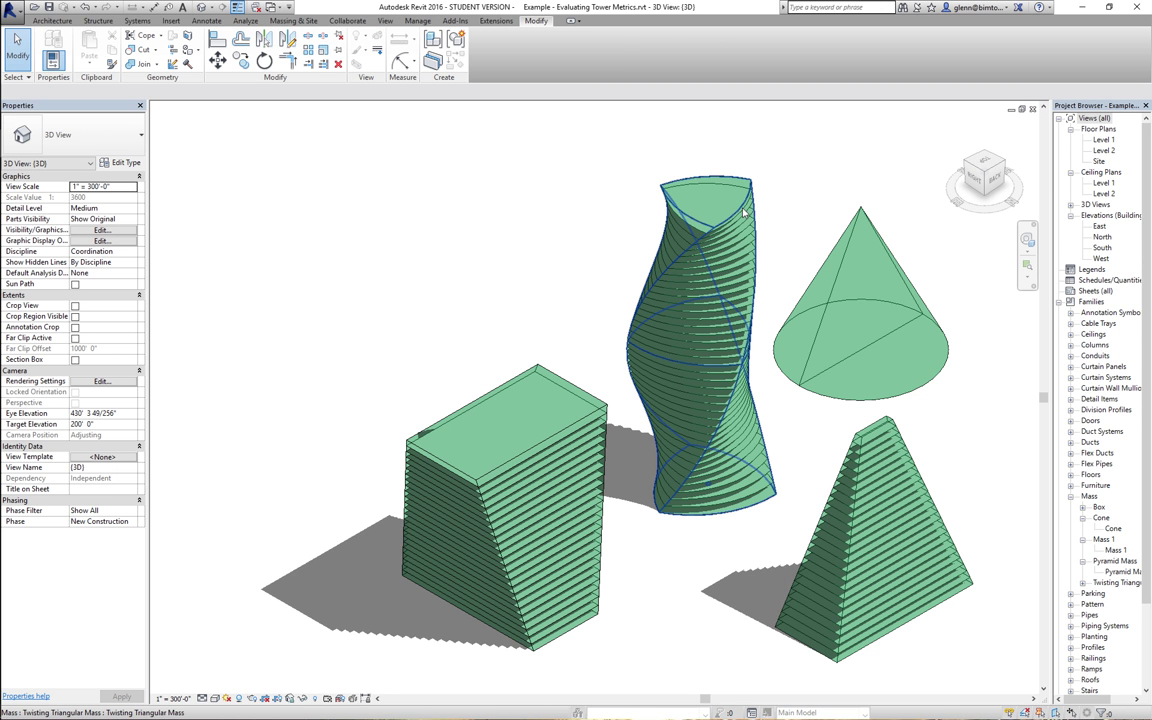
- Open the placed Twisting Triangular Mass family for editing and examine its twisted form from top to base in the default 3D view
click(669, 191)
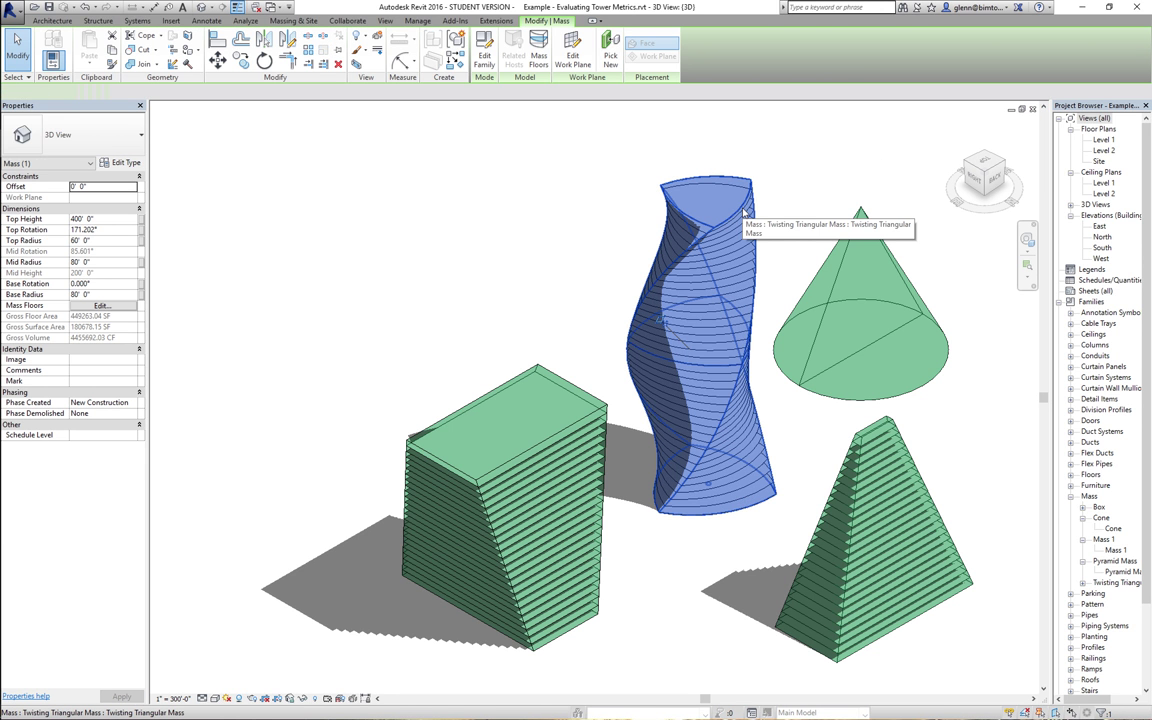
click(484, 56)
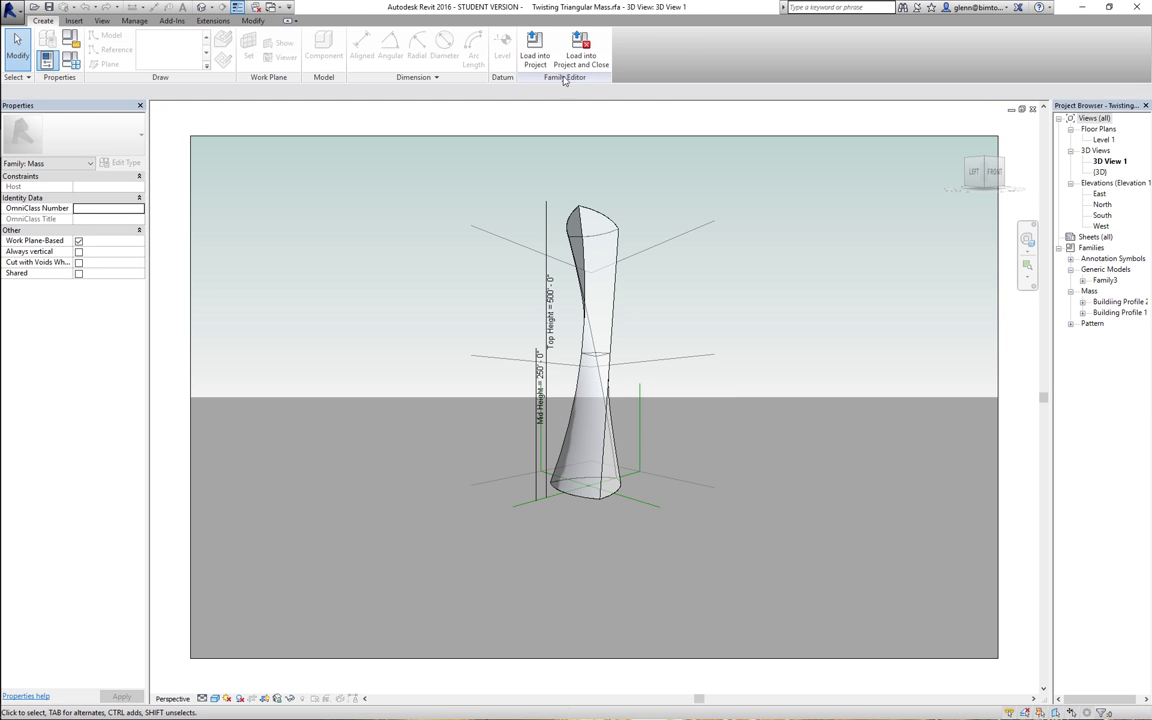
click(201, 7)
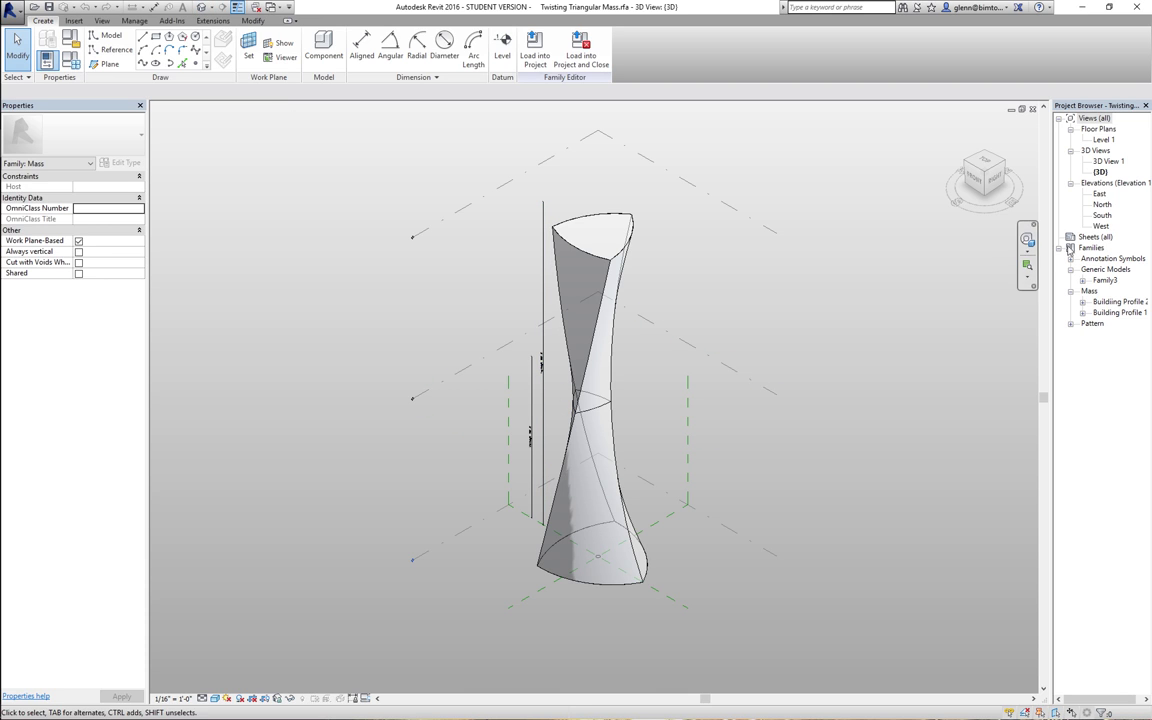
click(1027, 267)
drag(505, 207, 670, 436)
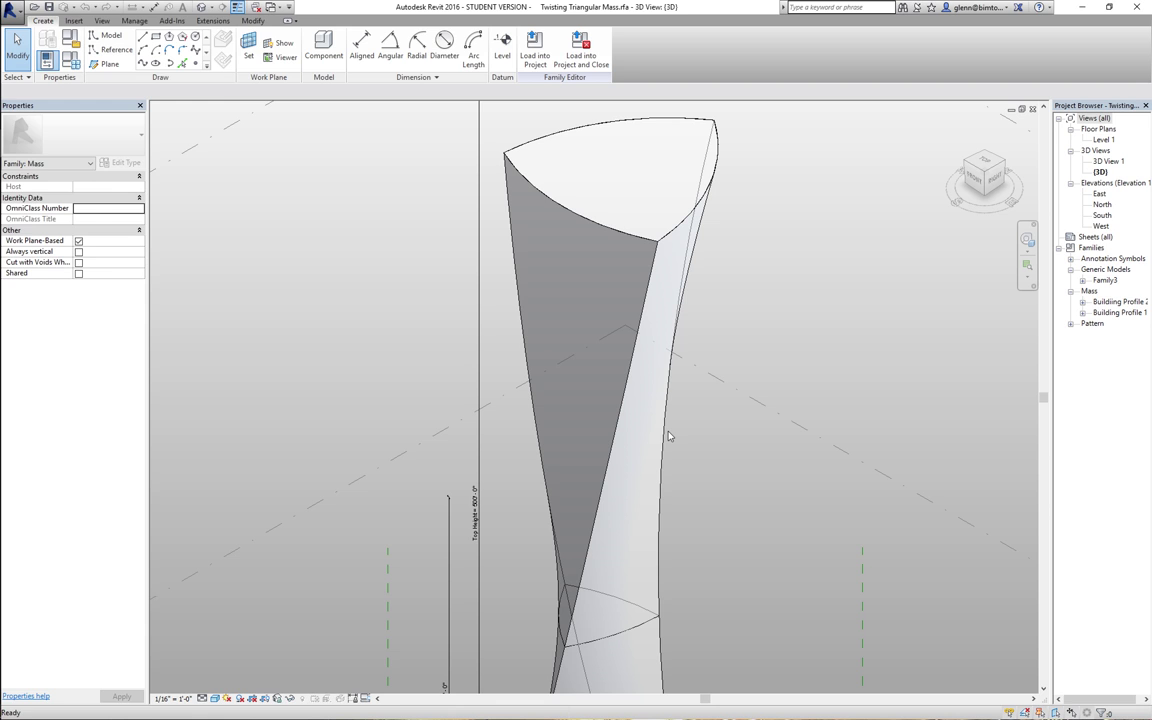
click(1043, 689)
click(1043, 689)
click(1043, 689)
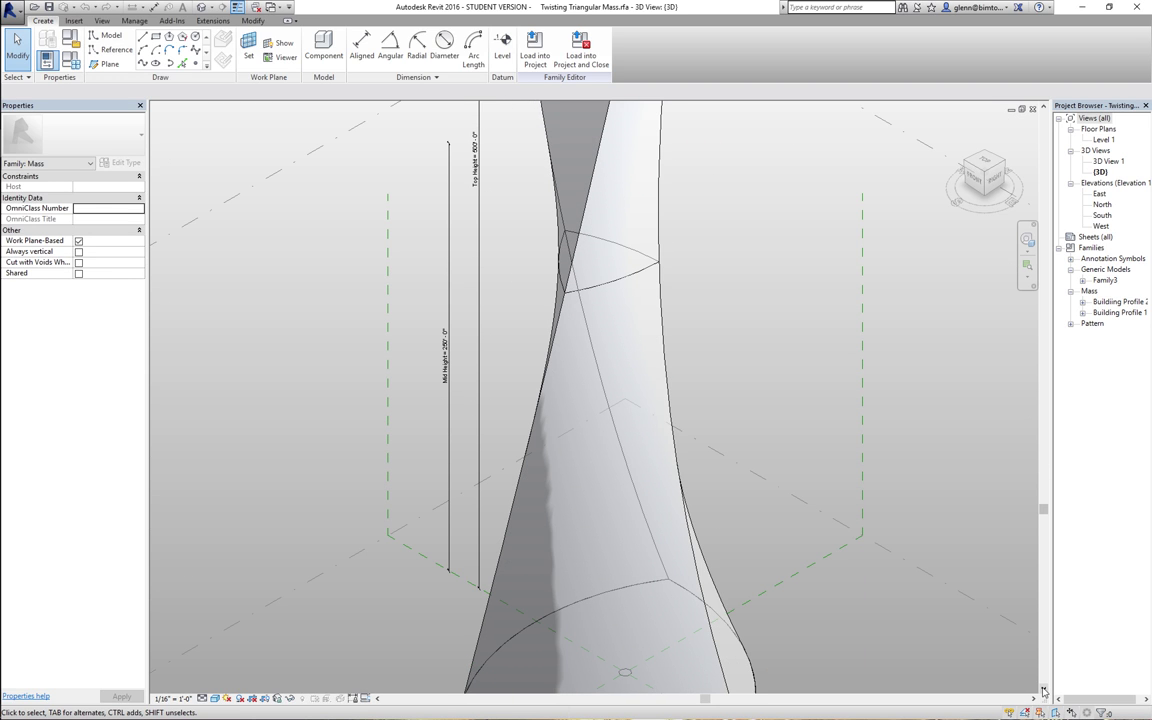
key(z)
key(o)
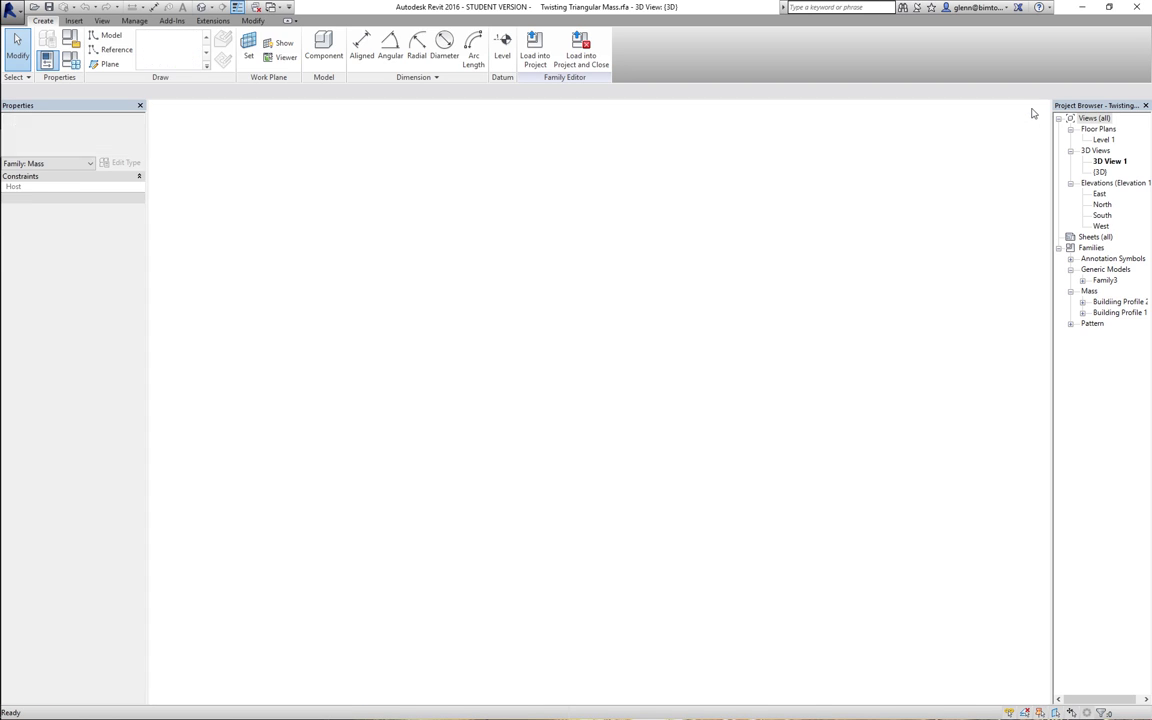
- Open the nested profile family at the top of the twisting mass for editing from the default 3D view
double_click(1108, 161)
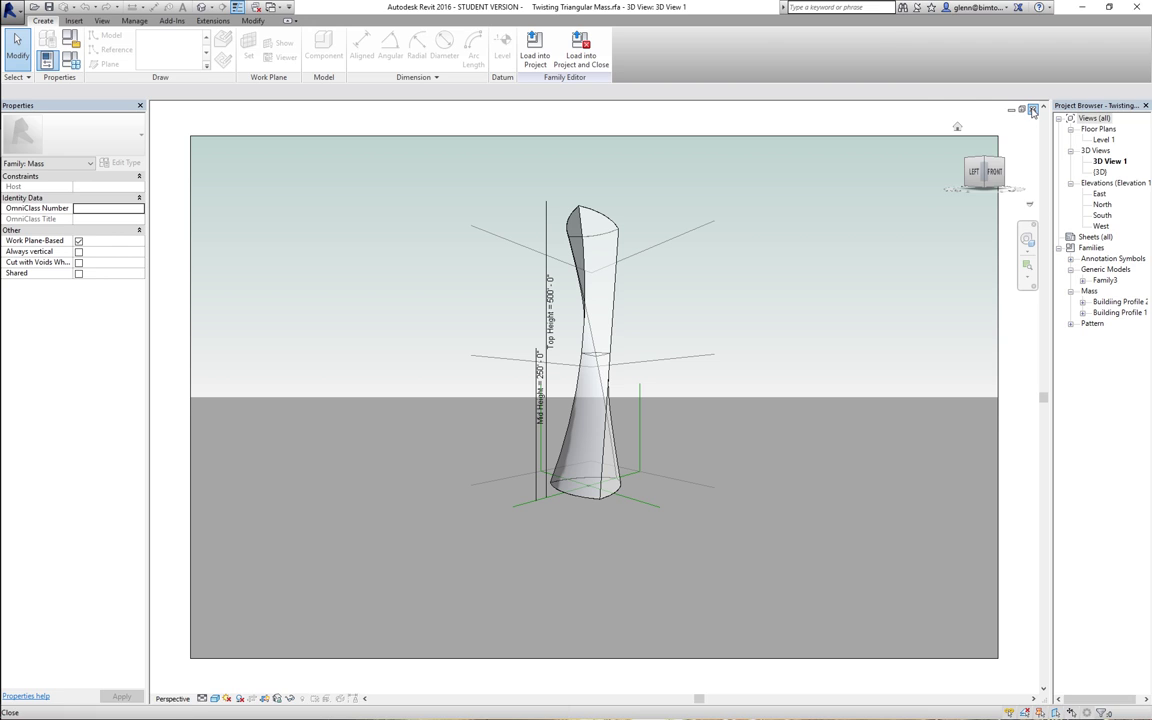
click(200, 7)
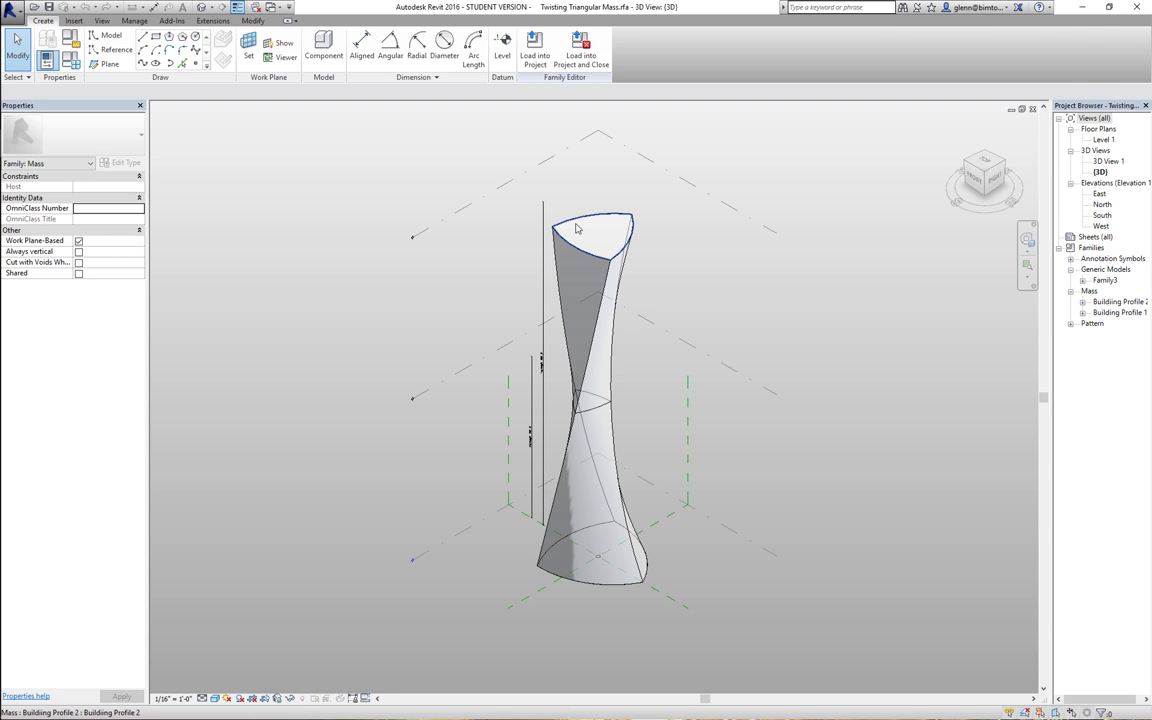
click(577, 229)
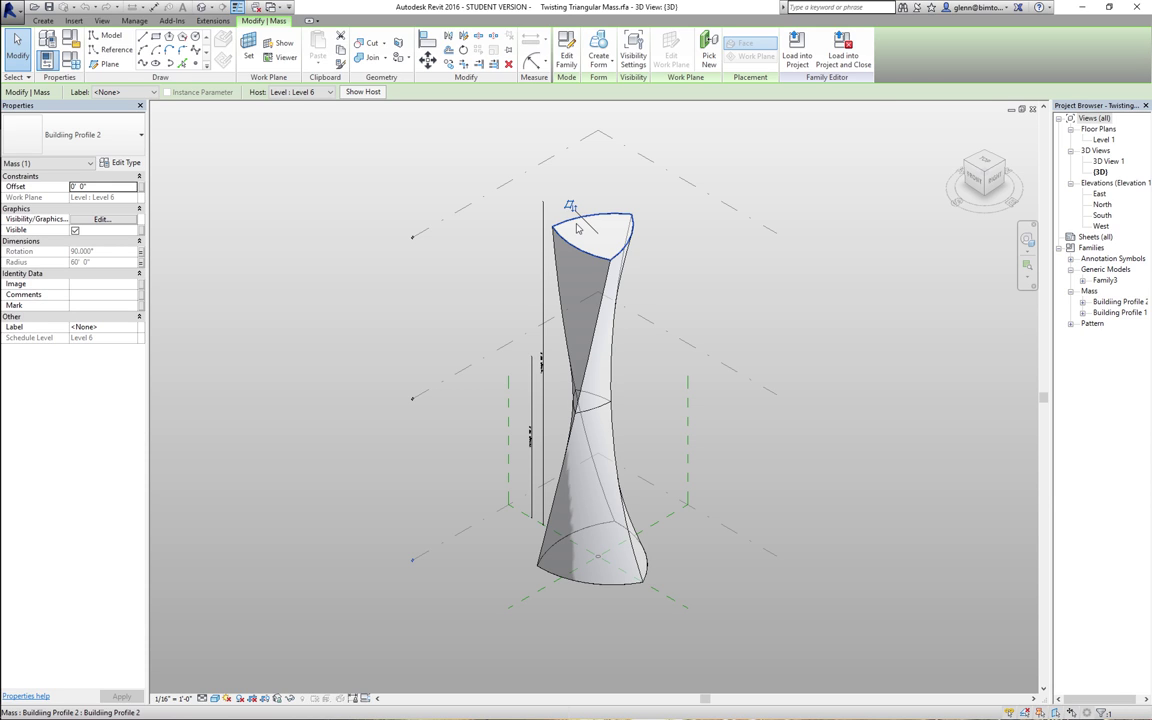
click(566, 58)
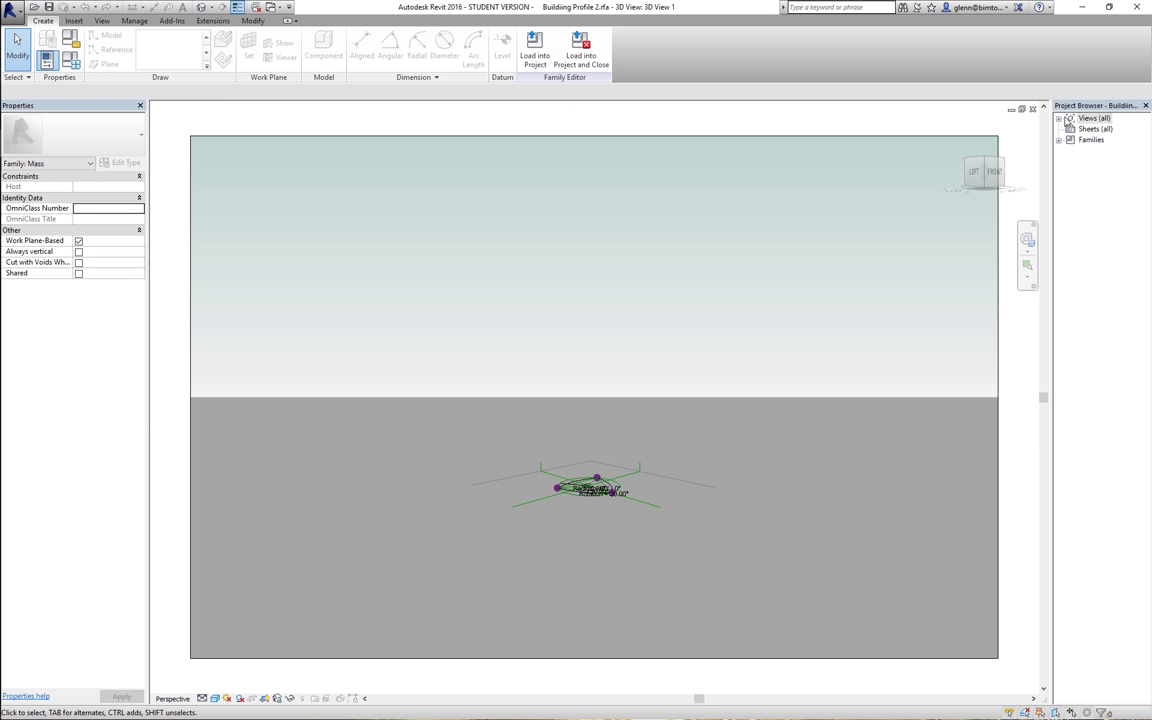
- Examine the curved triangular profile with its Radius and Rotation dimensions in the nested family's Level 1 floor plan
double_click(1072, 119)
click(1071, 129)
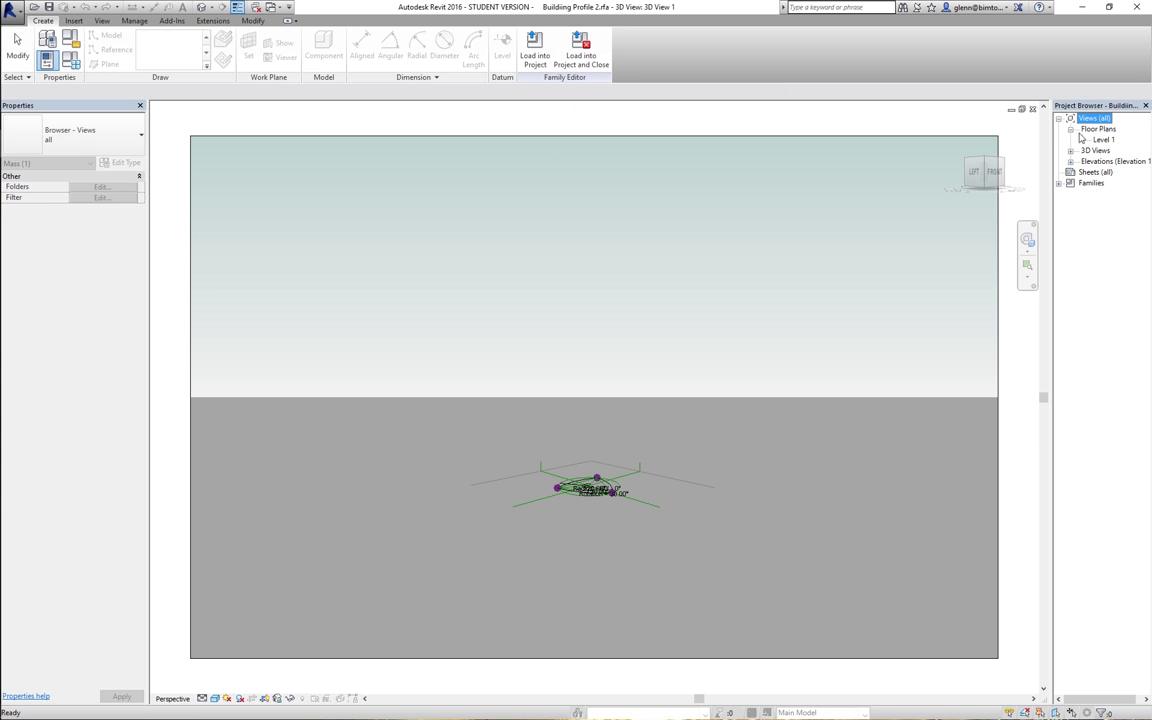
click(1102, 140)
double_click(1102, 141)
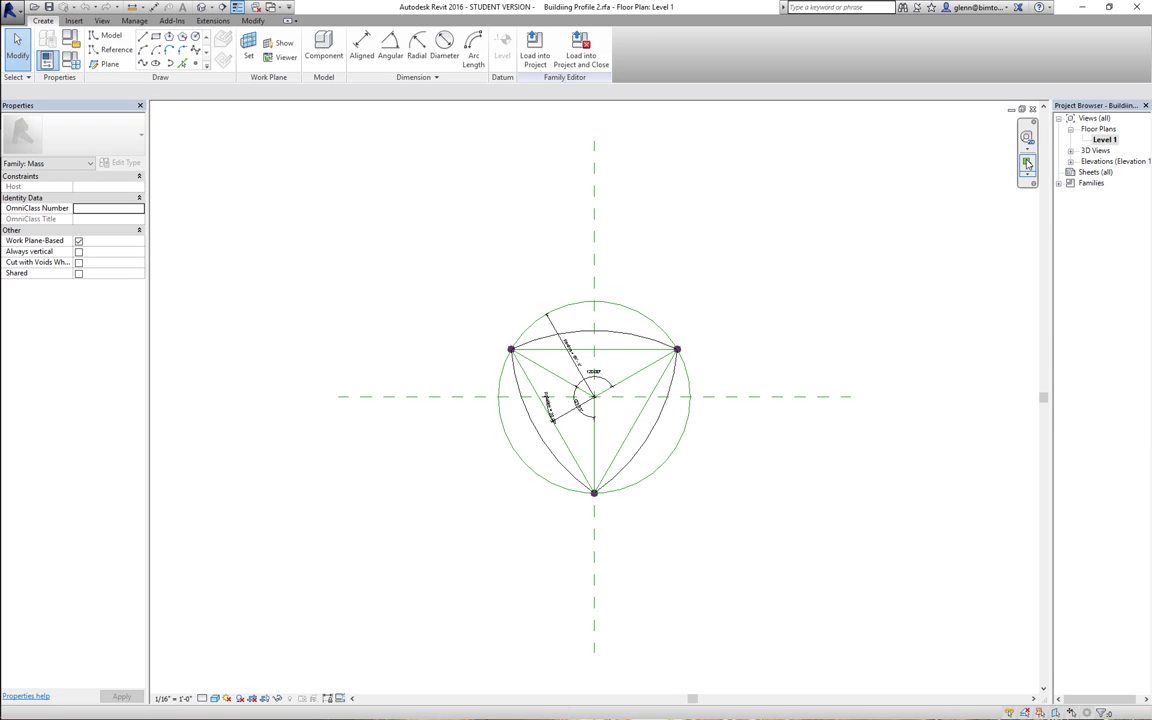
click(1027, 137)
drag(437, 348, 737, 511)
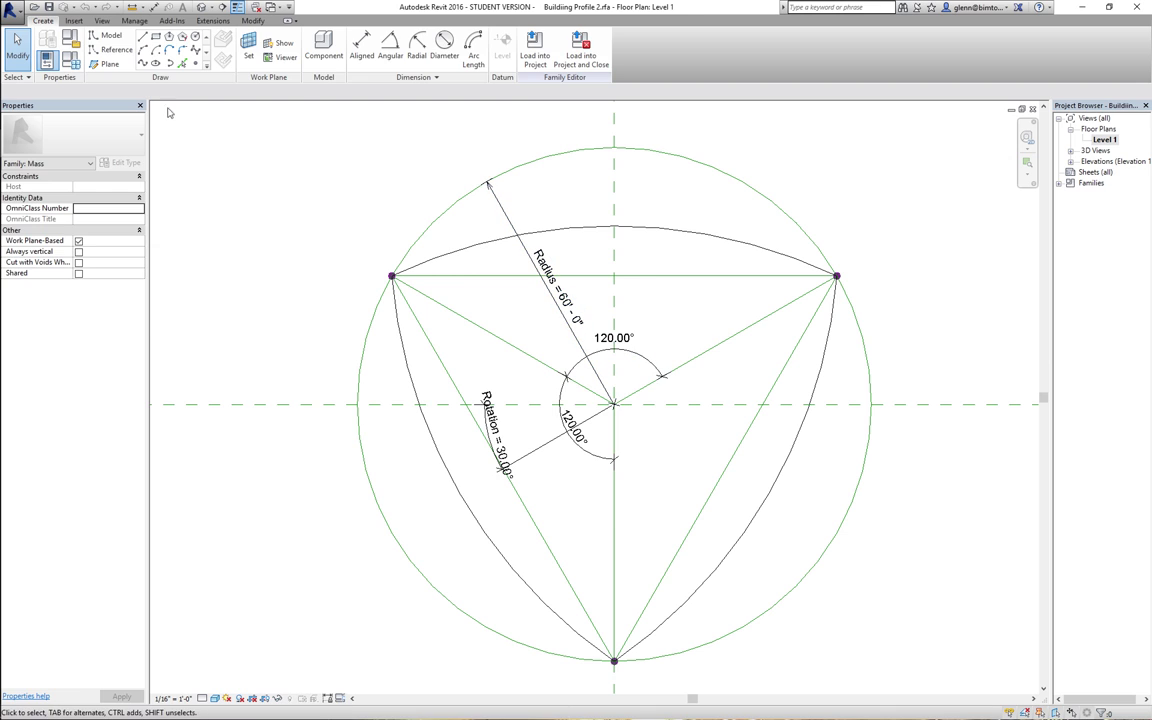
click(14, 12)
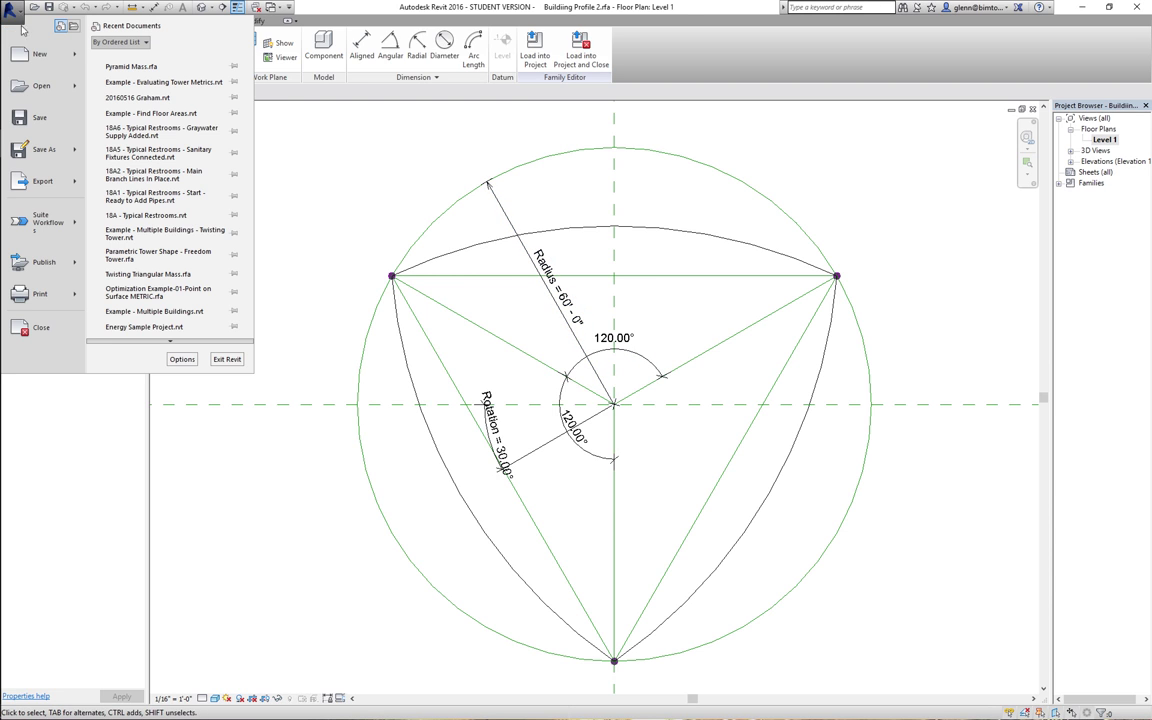
mouse_move(33, 55)
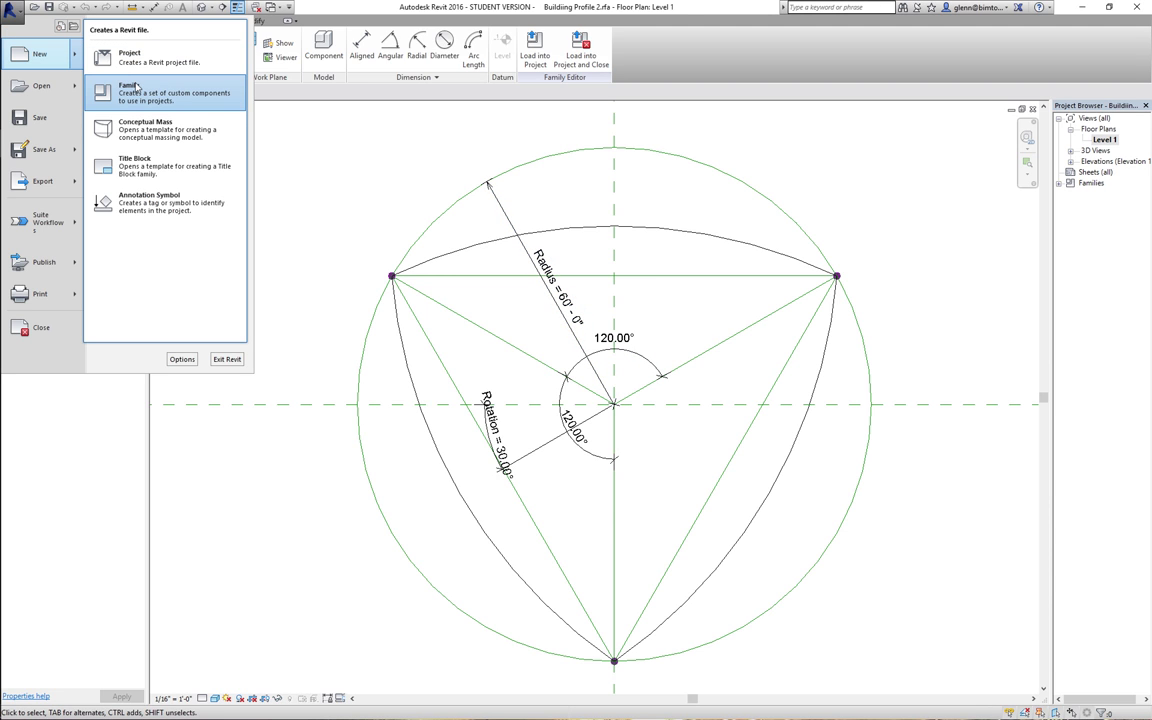
click(310, 126)
click(70, 39)
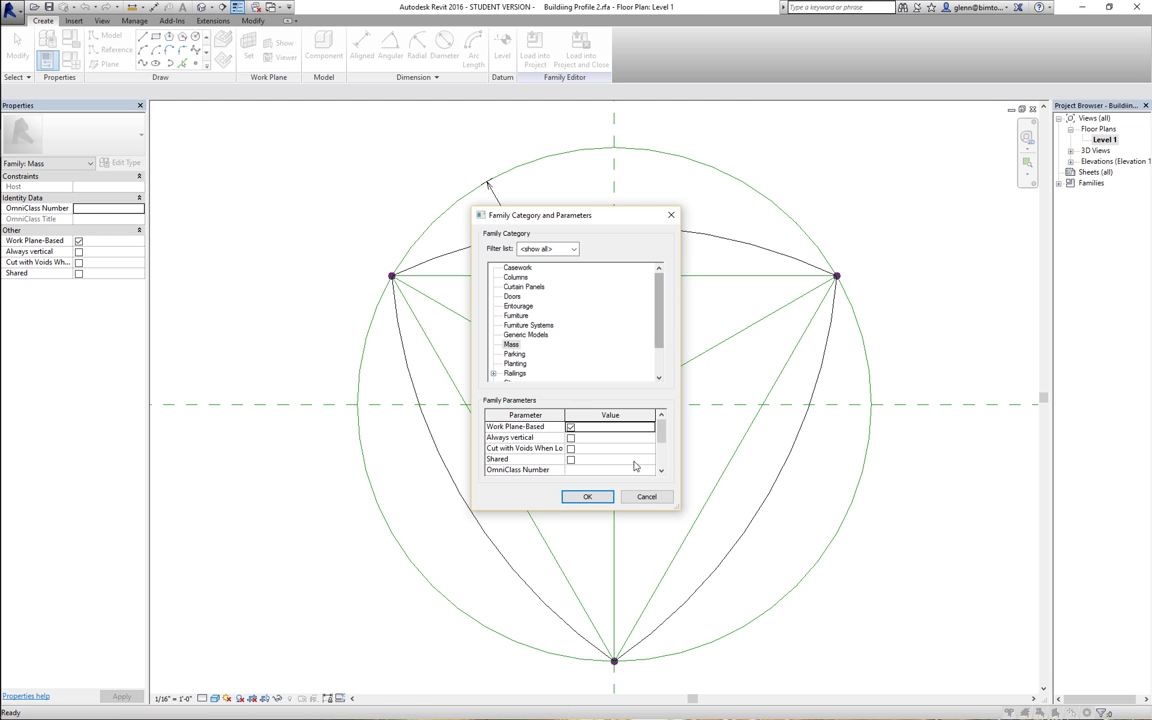
click(640, 498)
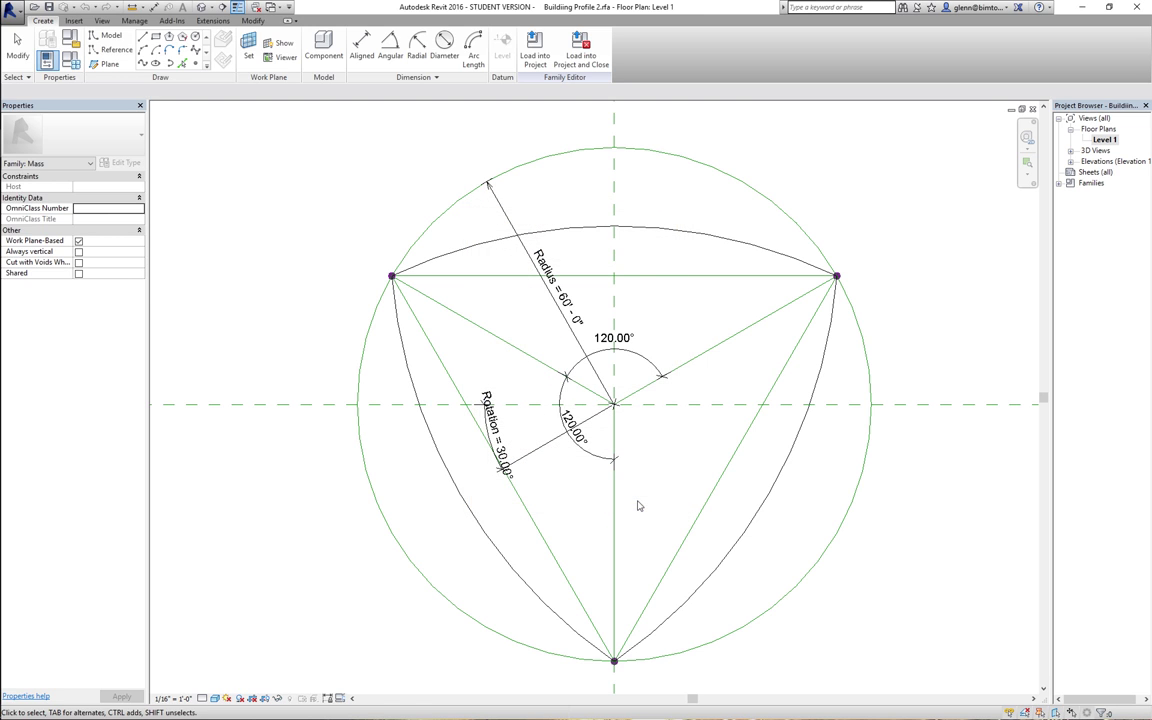
click(20, 20)
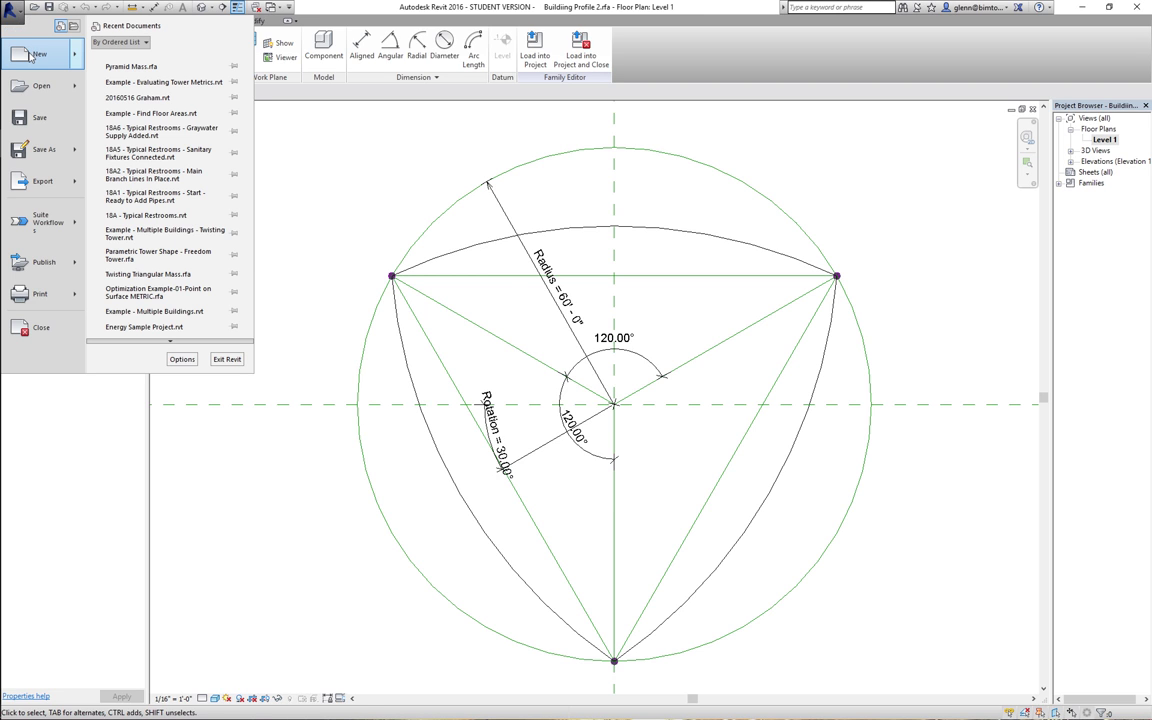
mouse_move(28, 52)
click(330, 145)
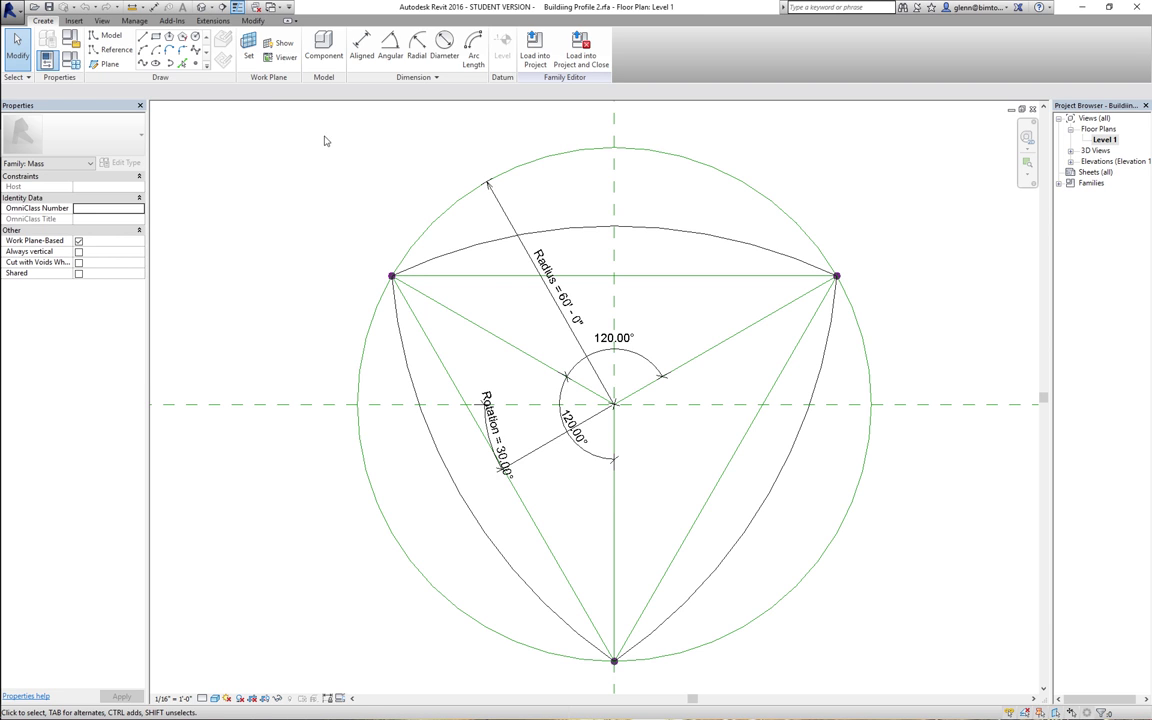
- Create a new conceptual mass family from the Mass.rft template
click(200, 7)
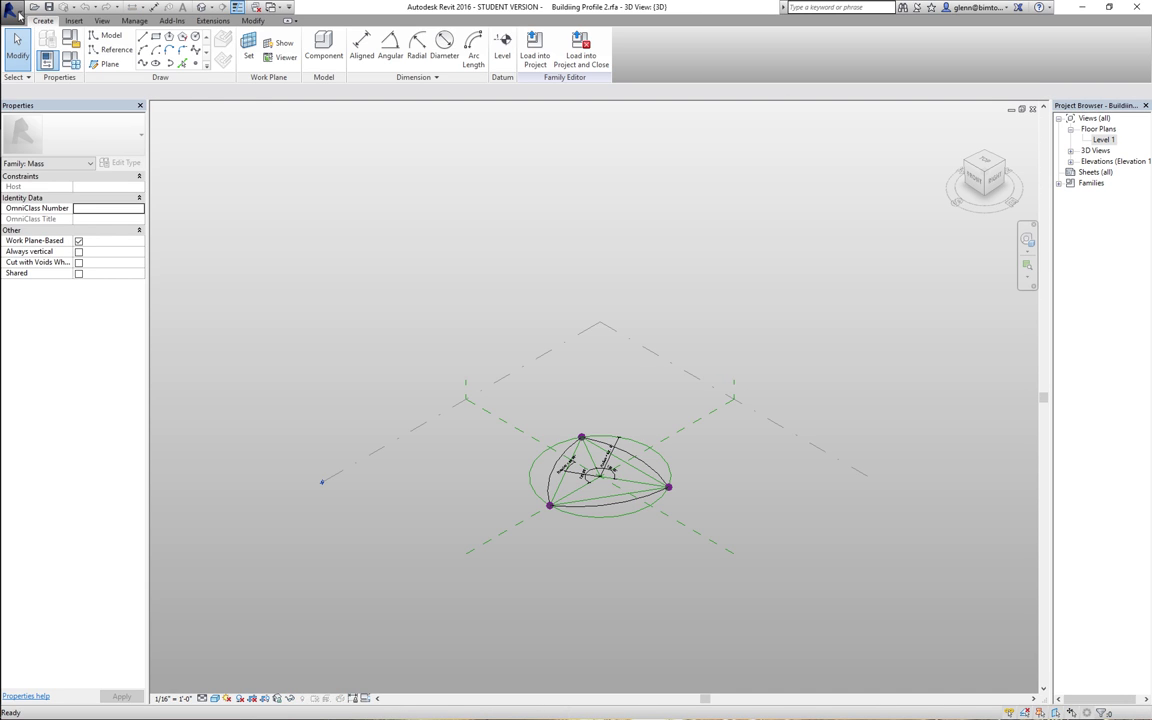
click(21, 13)
mouse_move(42, 66)
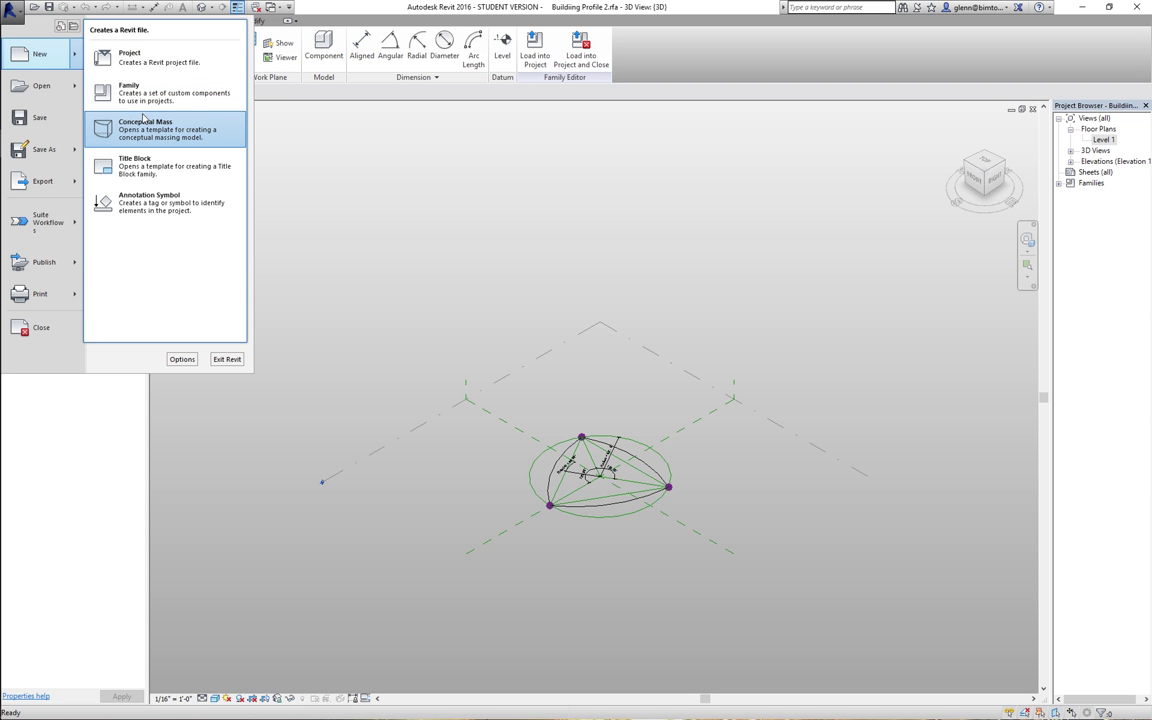
click(143, 124)
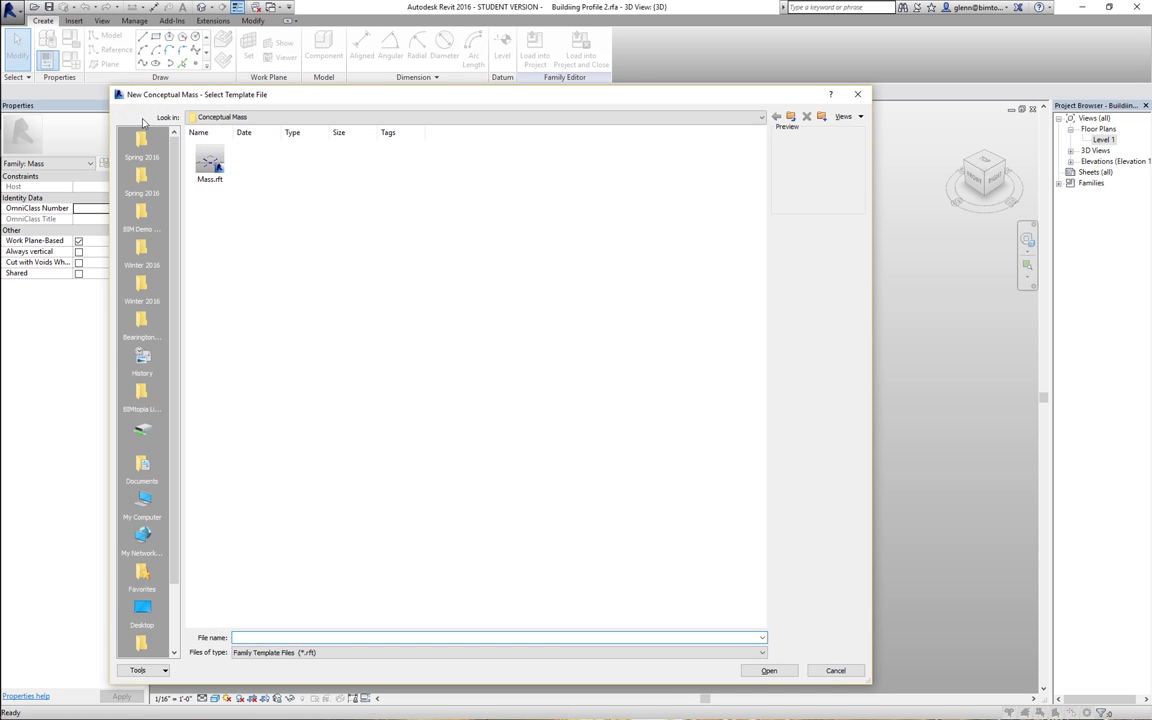
double_click(218, 176)
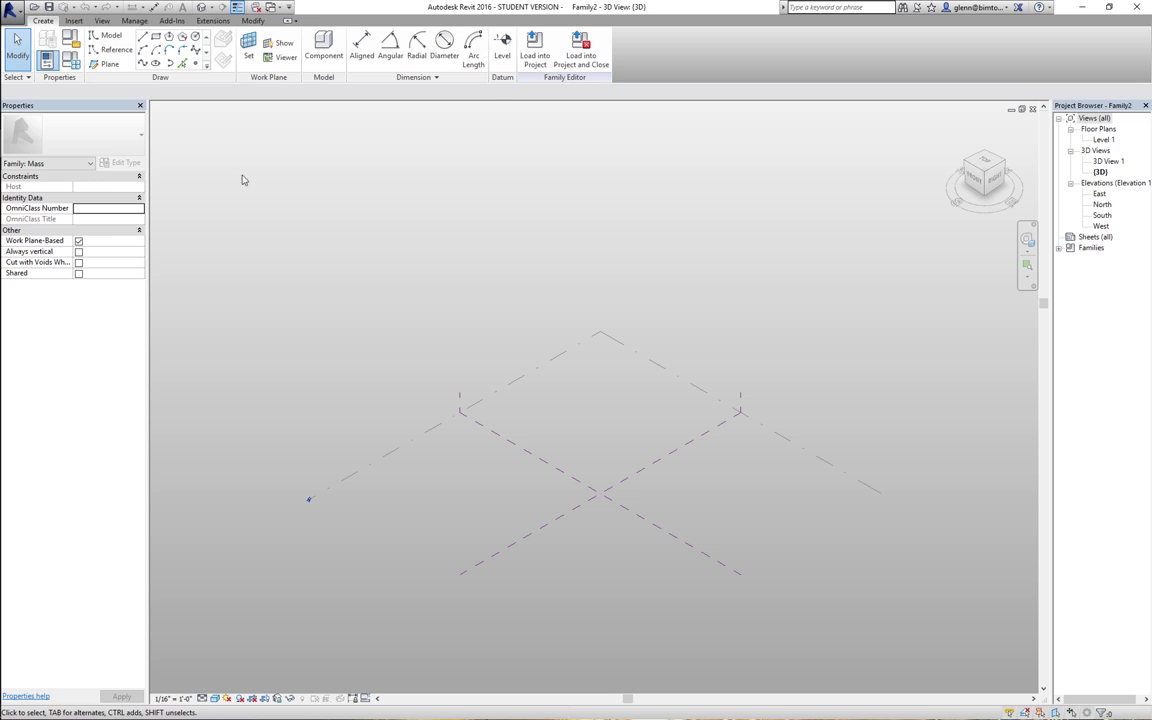
- Open the new mass family's Level 1 floor plan and start placing a reference plane
click(1103, 140)
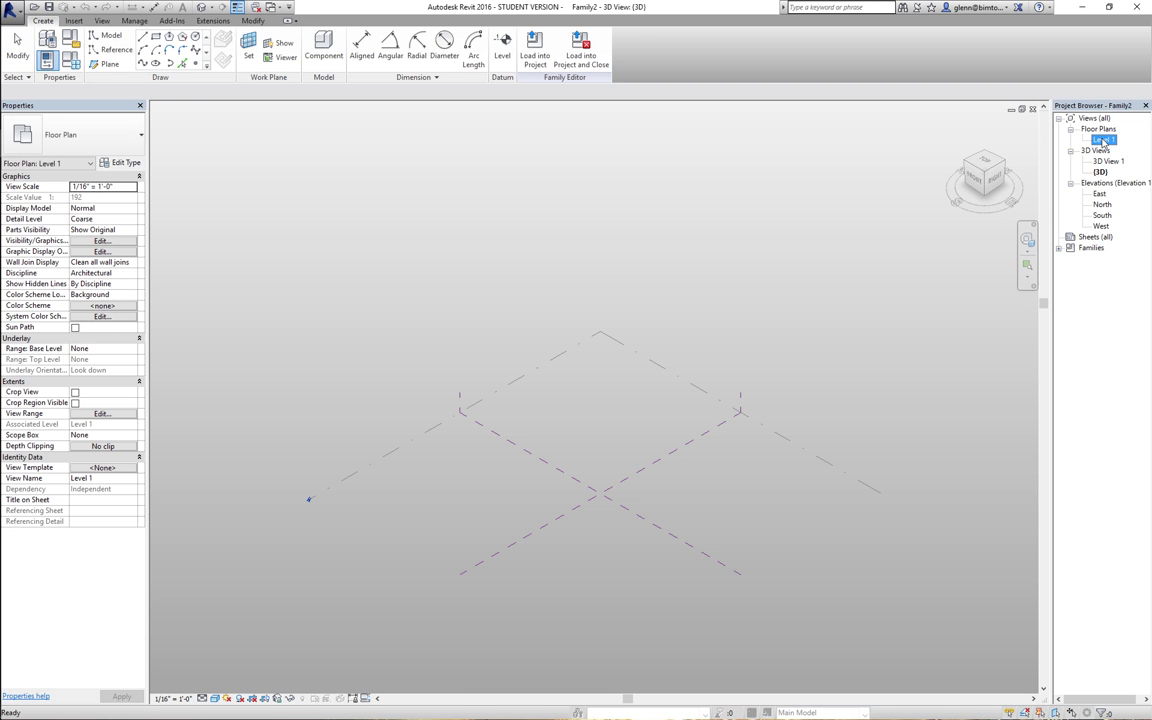
double_click(1103, 140)
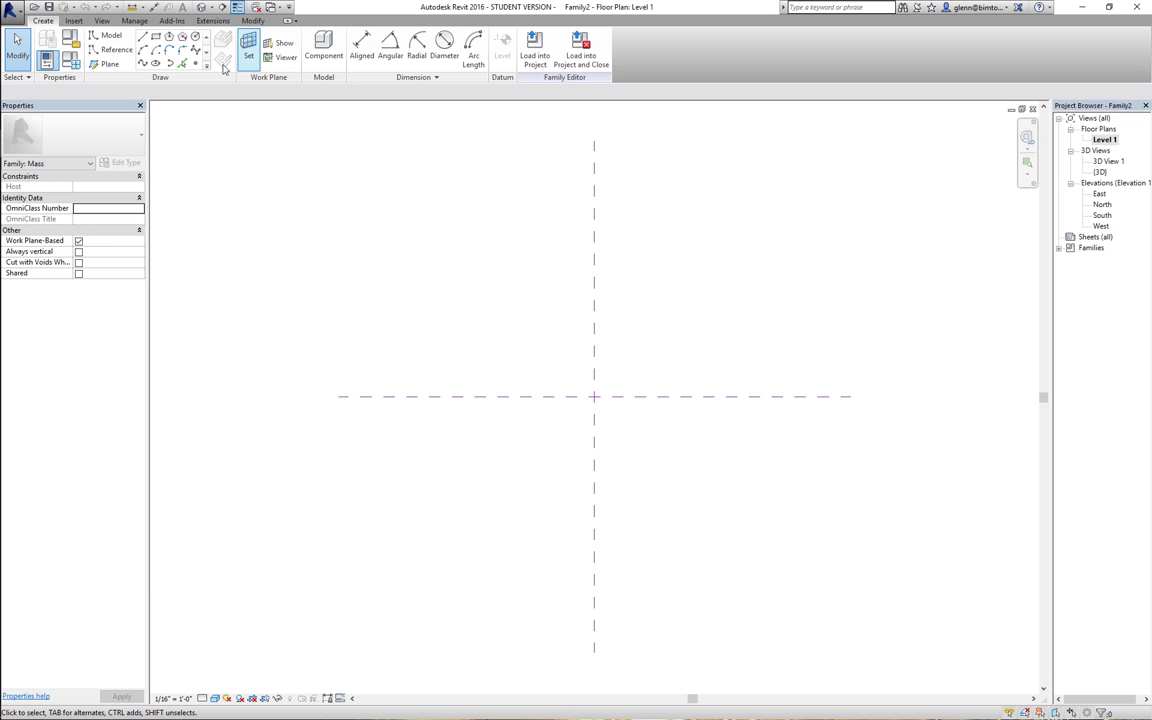
click(104, 63)
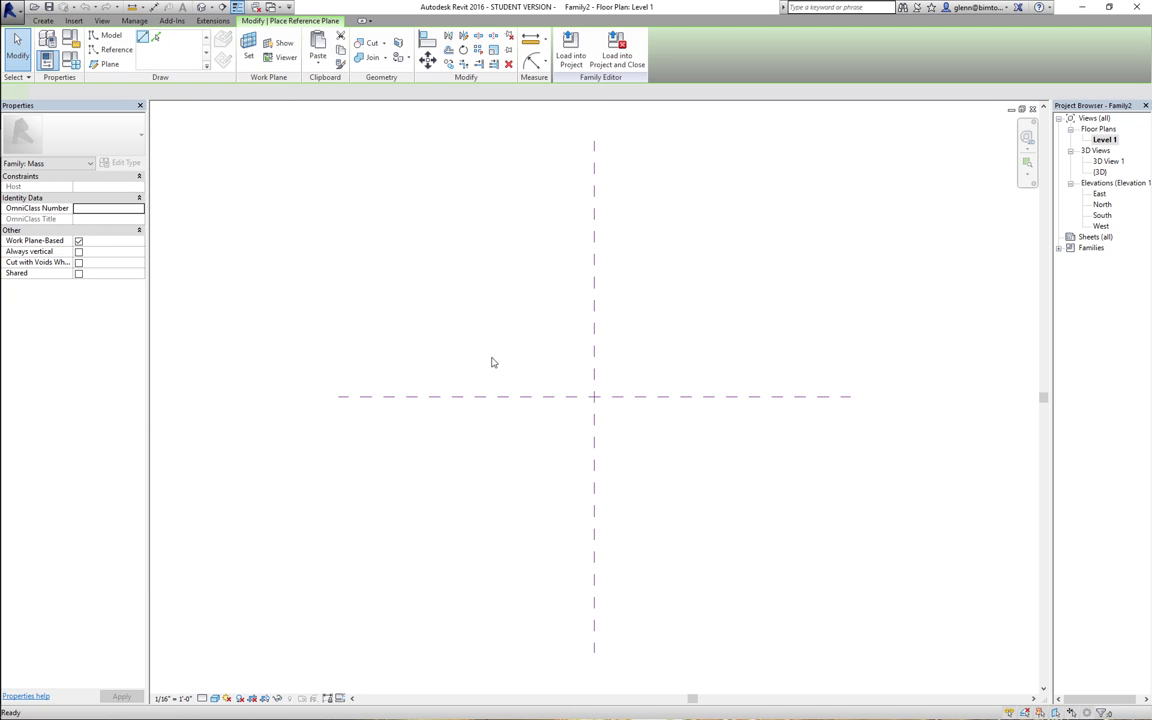
- Draw horizontal reference planes on both sides of the horizontal centre plane, the upper one about 79'-6" above it
click(426, 269)
click(754, 269)
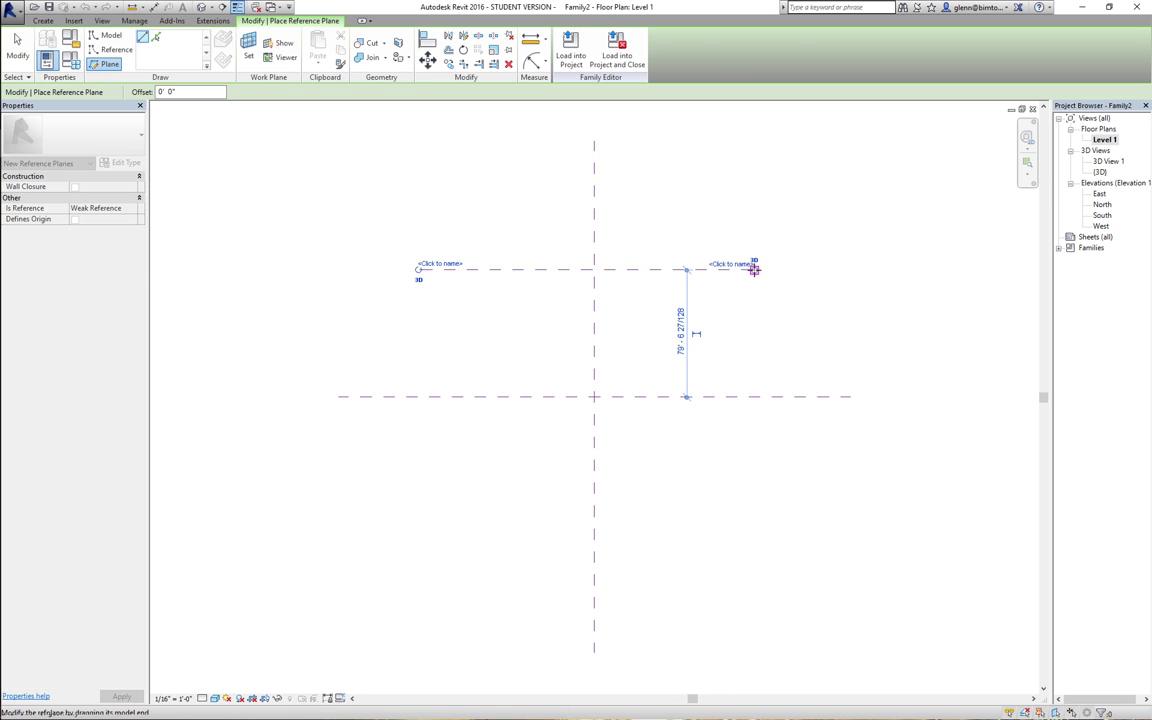
click(427, 532)
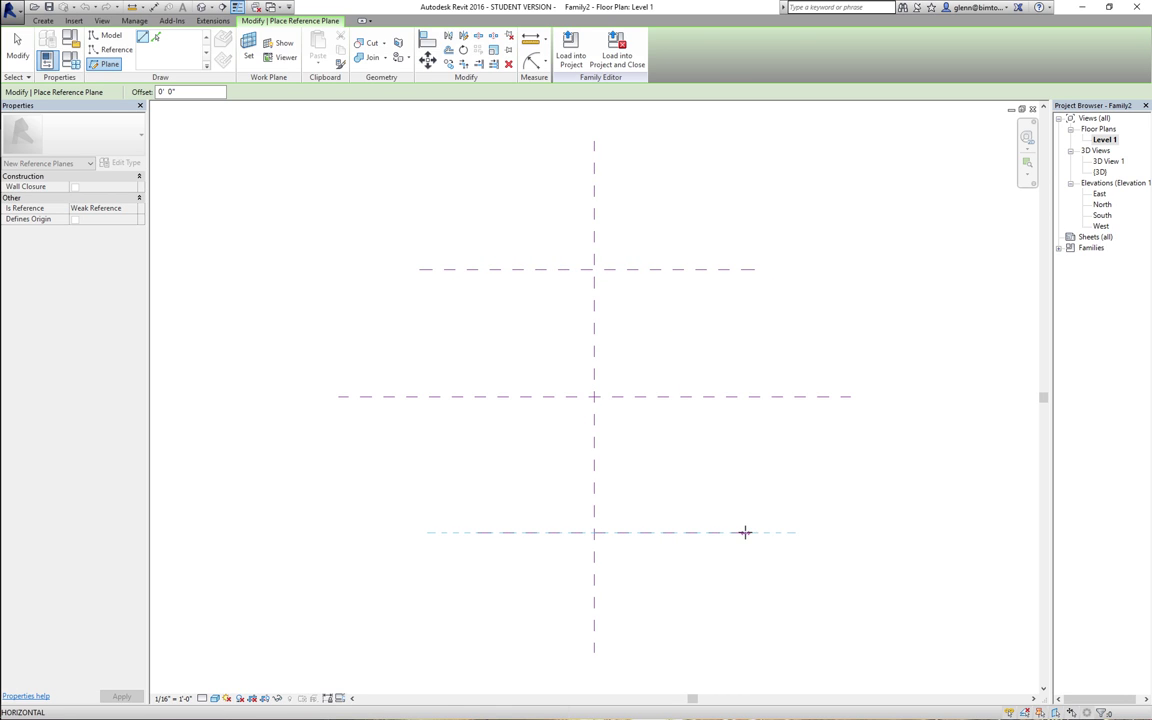
click(744, 532)
- Draw vertical reference planes on both sides of the vertical centre plane, the right one about 60'-2" away from it
click(528, 244)
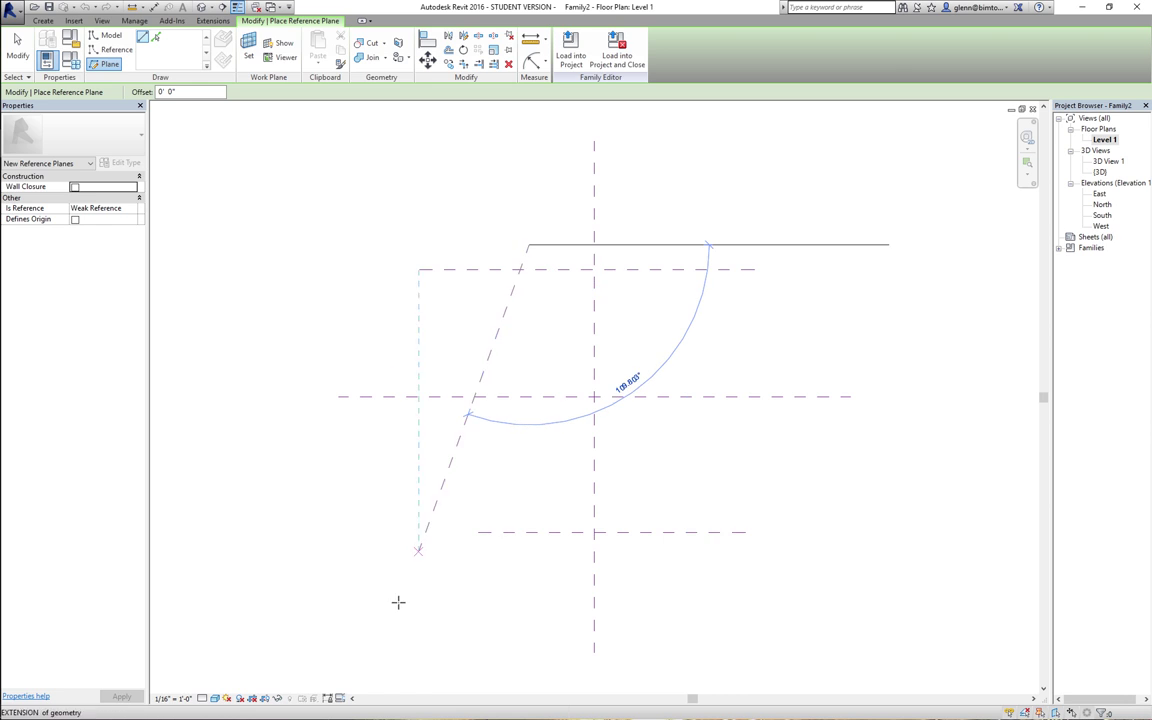
click(529, 622)
click(689, 221)
click(691, 651)
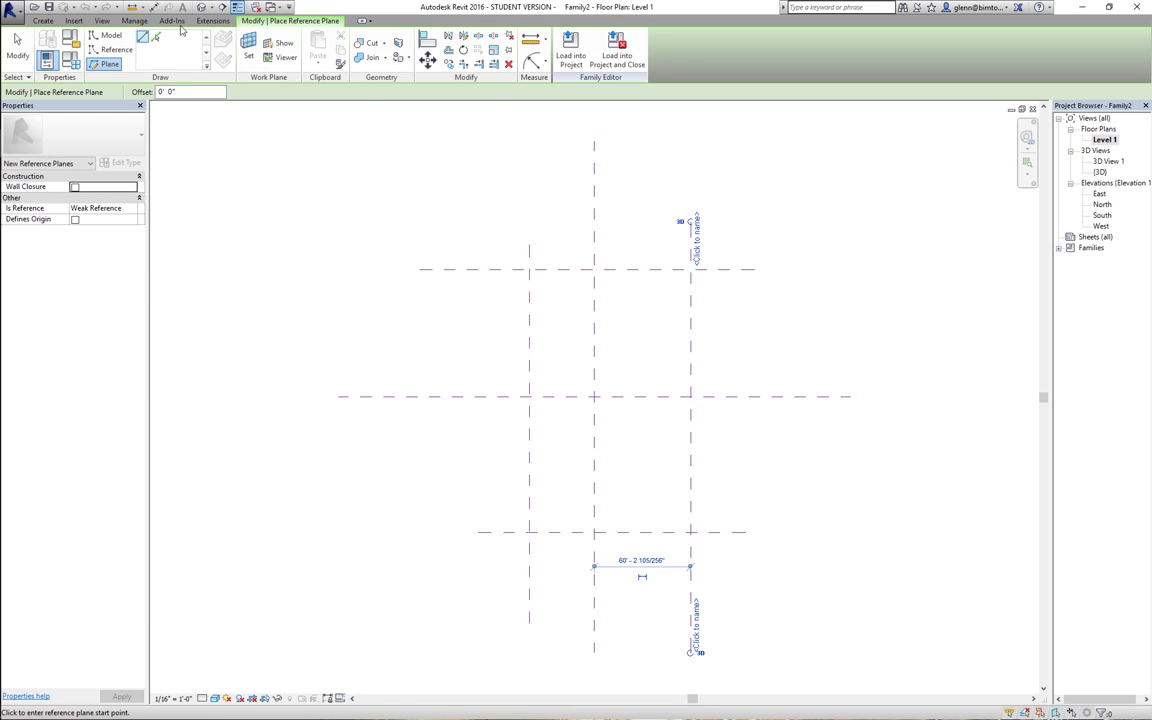
click(43, 20)
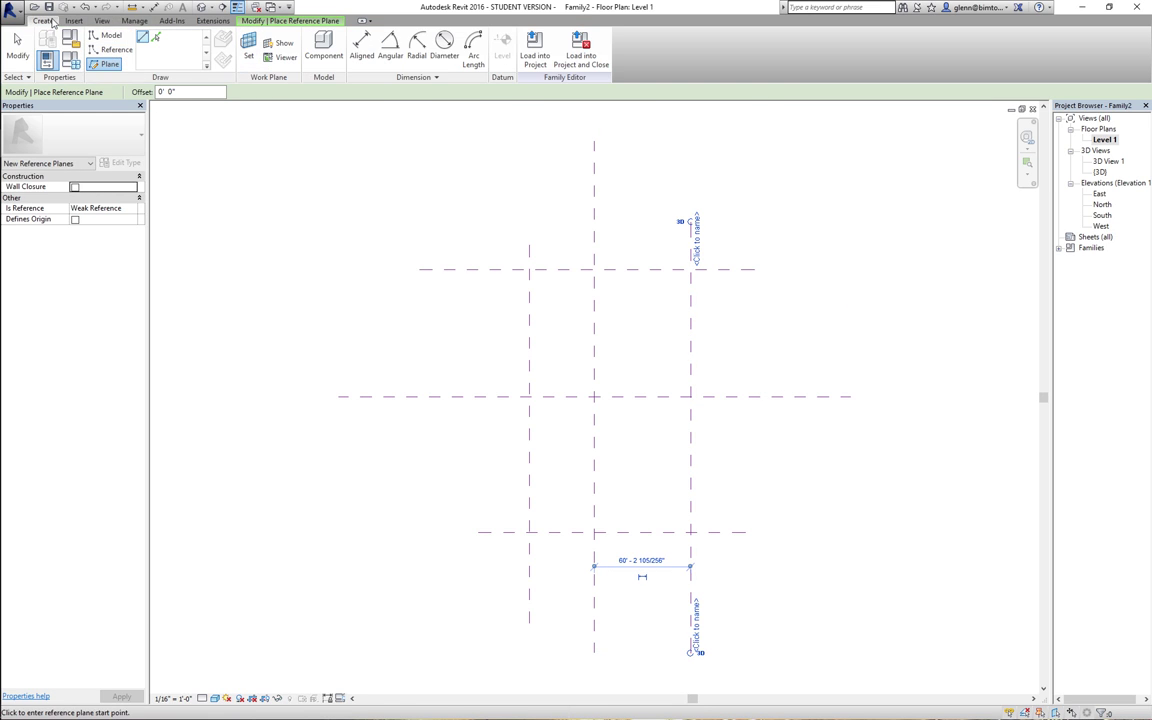
click(361, 47)
click(530, 312)
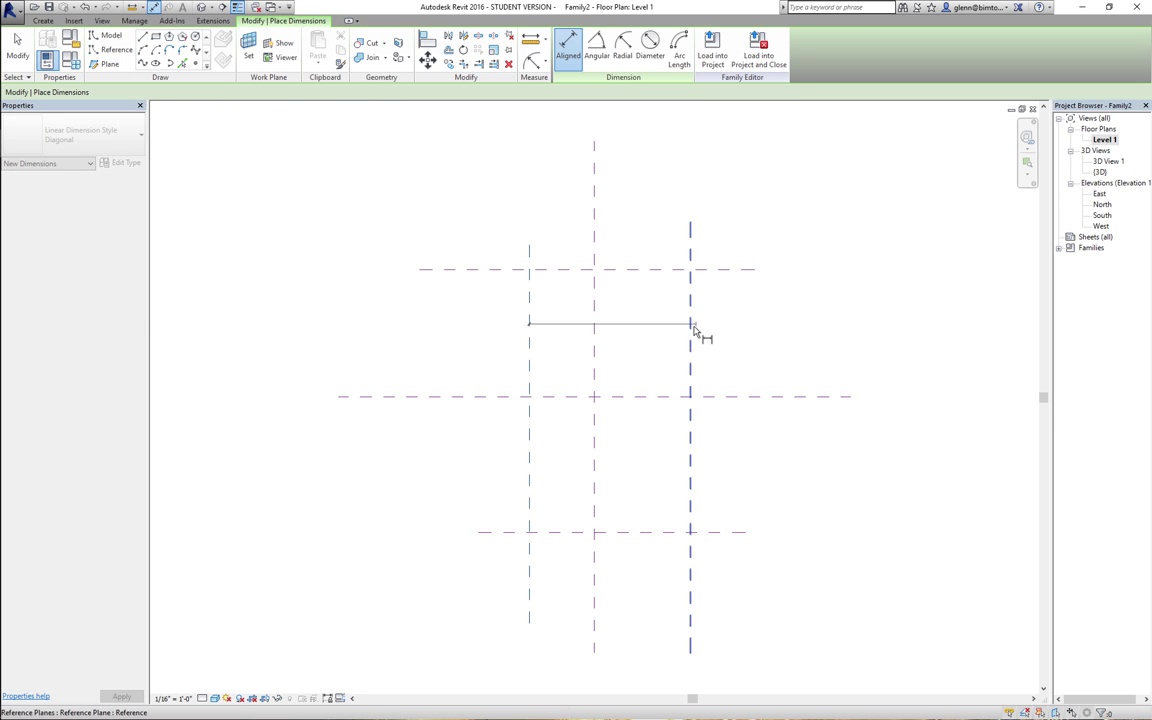
click(690, 323)
click(638, 201)
click(595, 178)
key(Escape)
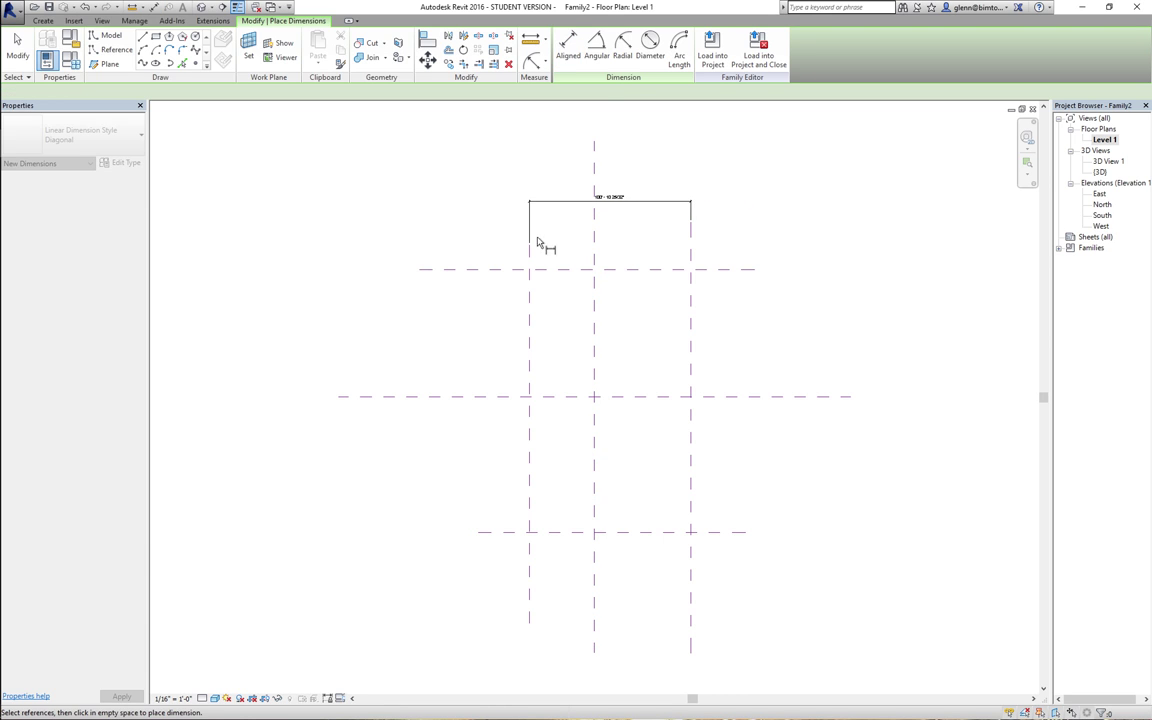
key(Escape)
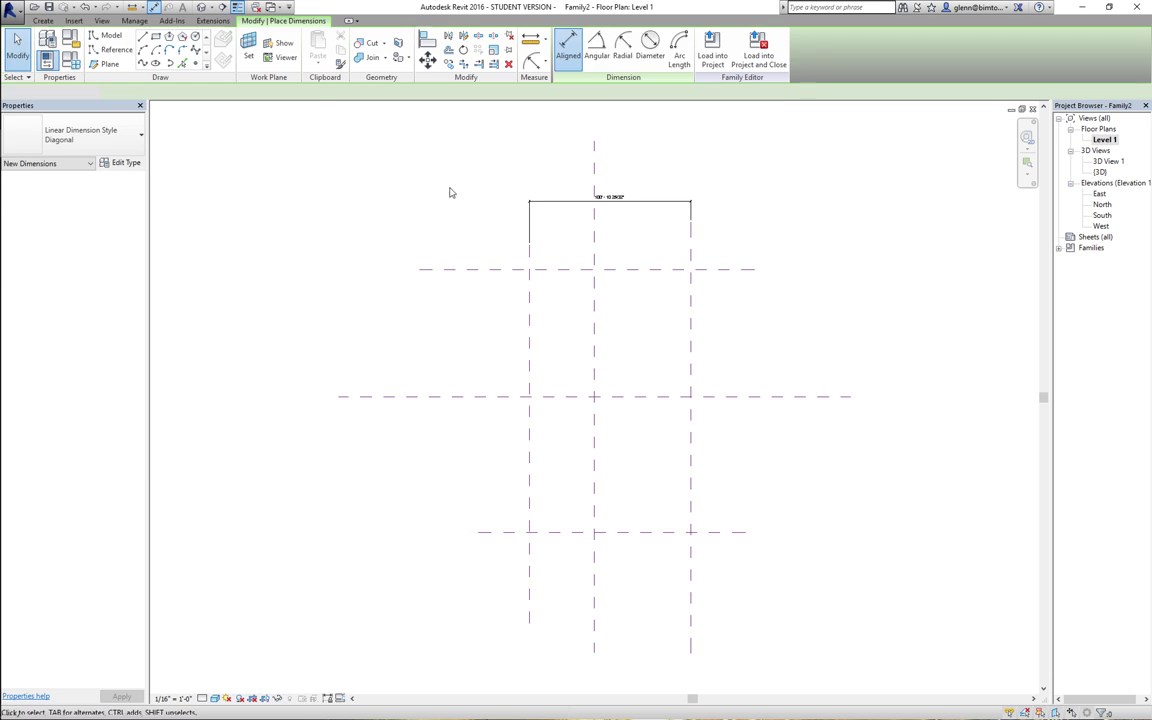
click(545, 203)
key(Delete)
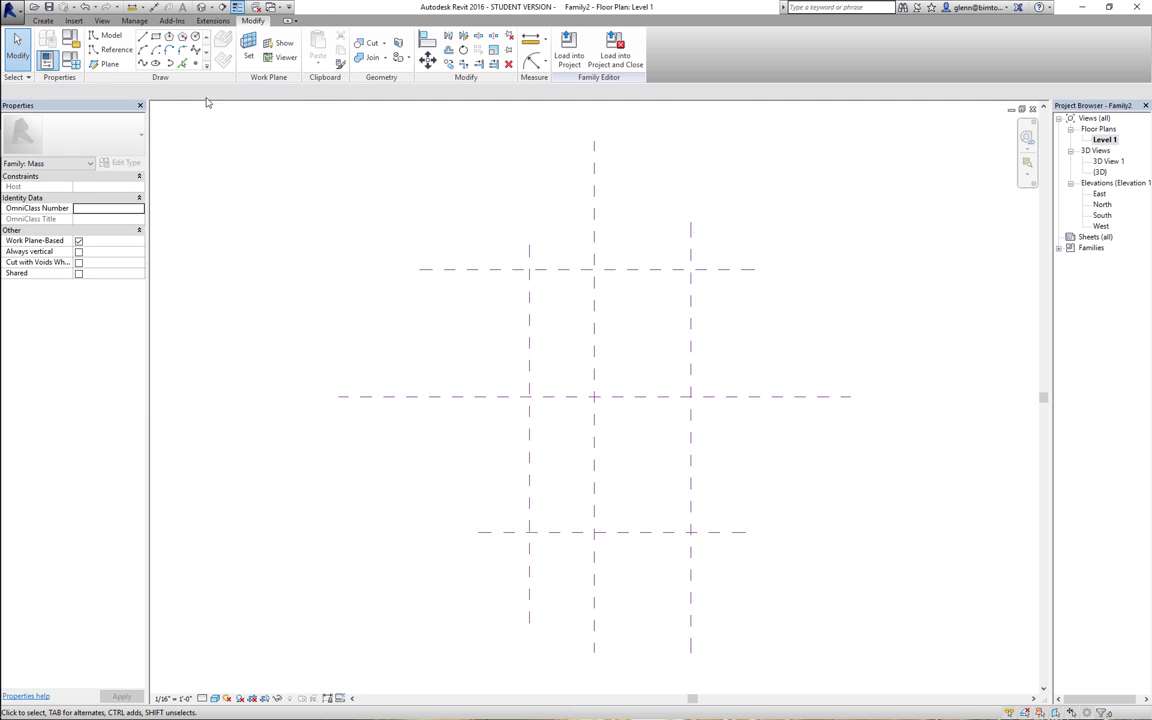
- Place a chained aligned dimension across the three vertical reference planes above the layout and constrain its segments to be equal
click(43, 20)
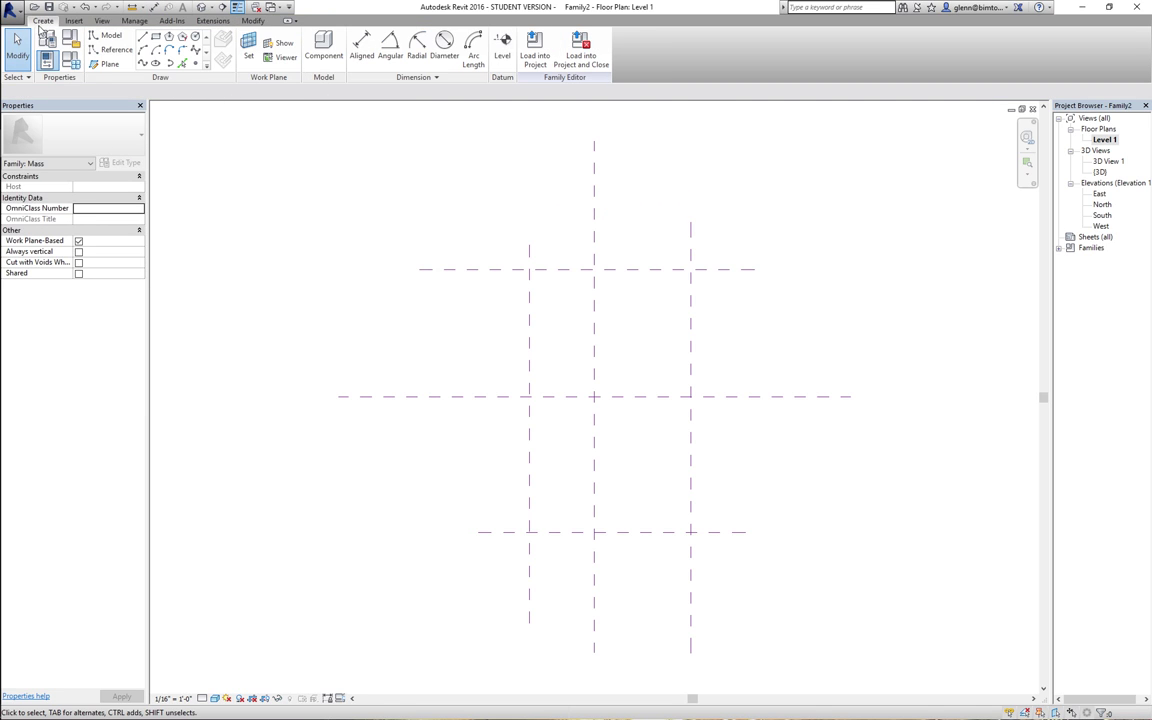
click(361, 45)
click(531, 308)
click(594, 310)
click(690, 318)
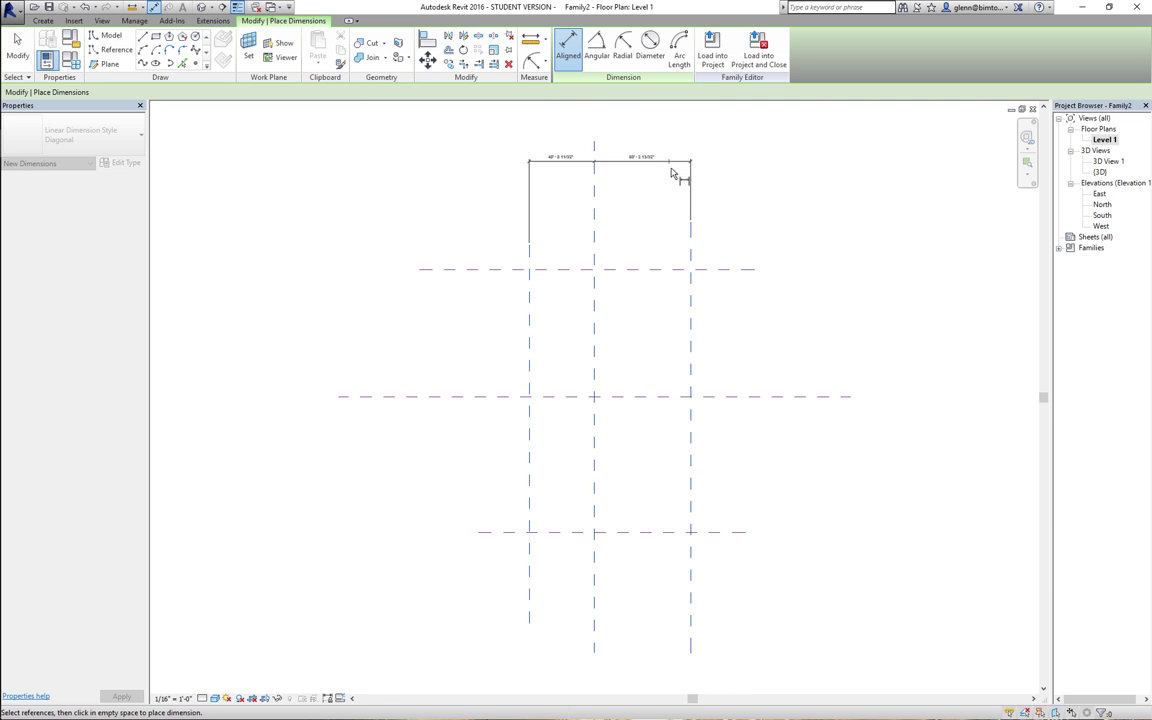
click(655, 170)
click(610, 157)
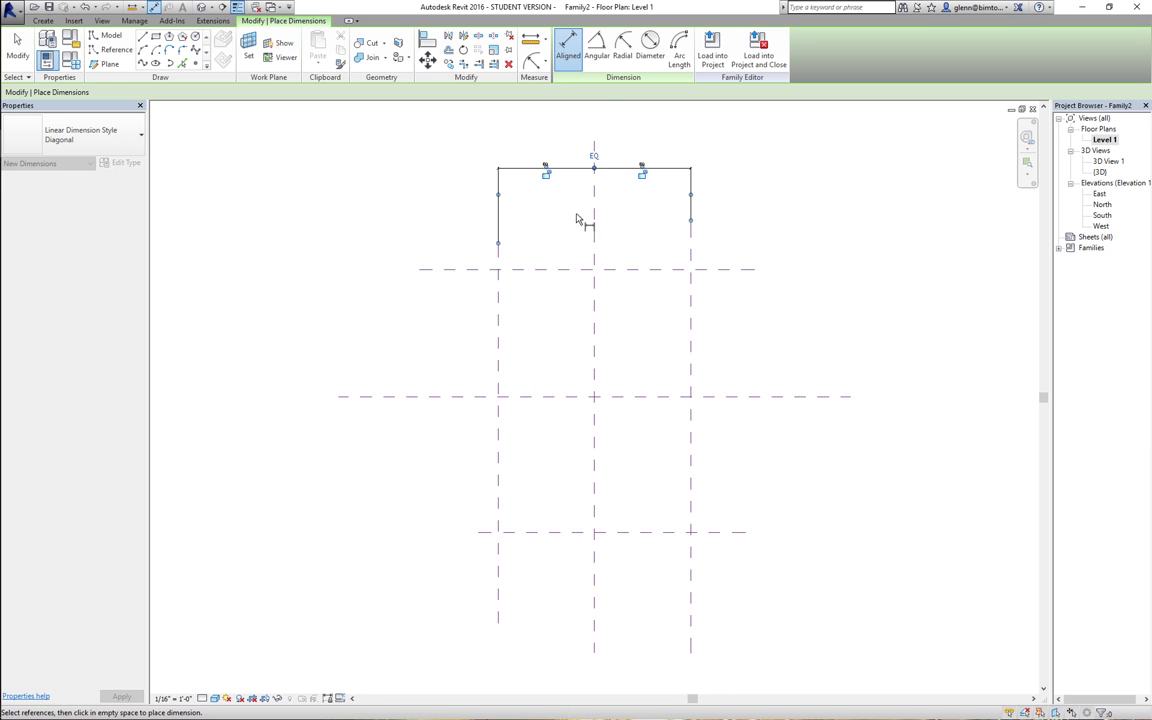
- Add an overall aligned dimension between the two outer vertical reference planes, just below the equality dimension
click(497, 303)
click(690, 306)
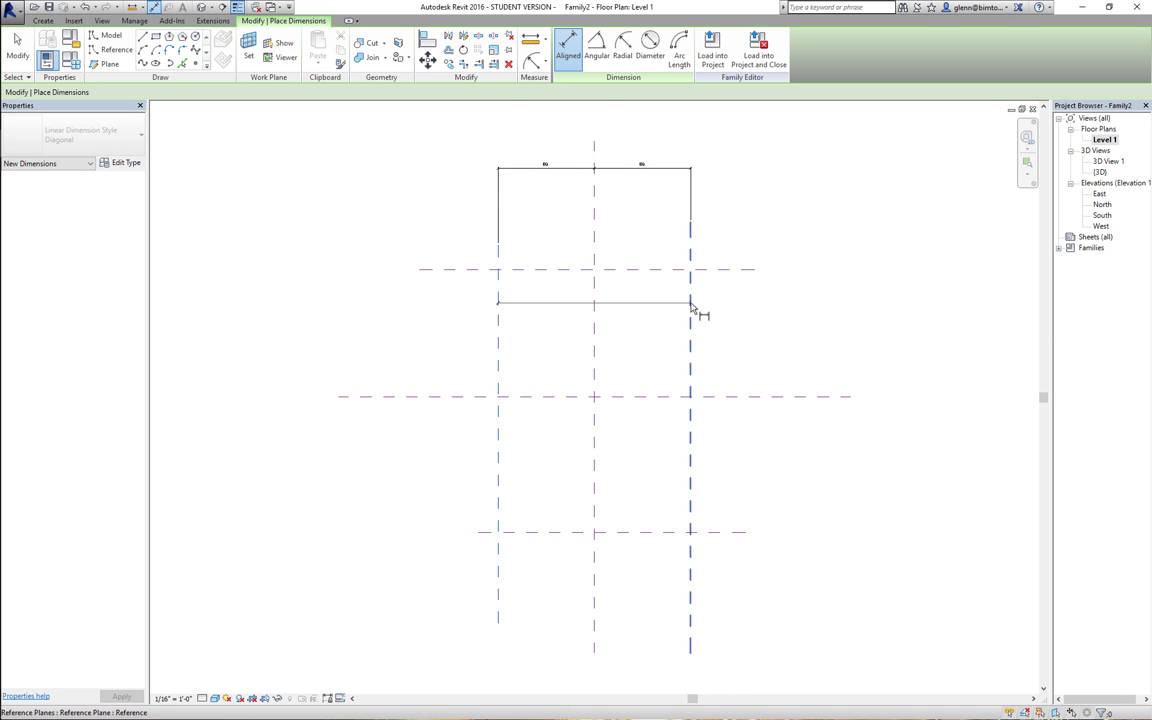
click(688, 300)
click(666, 207)
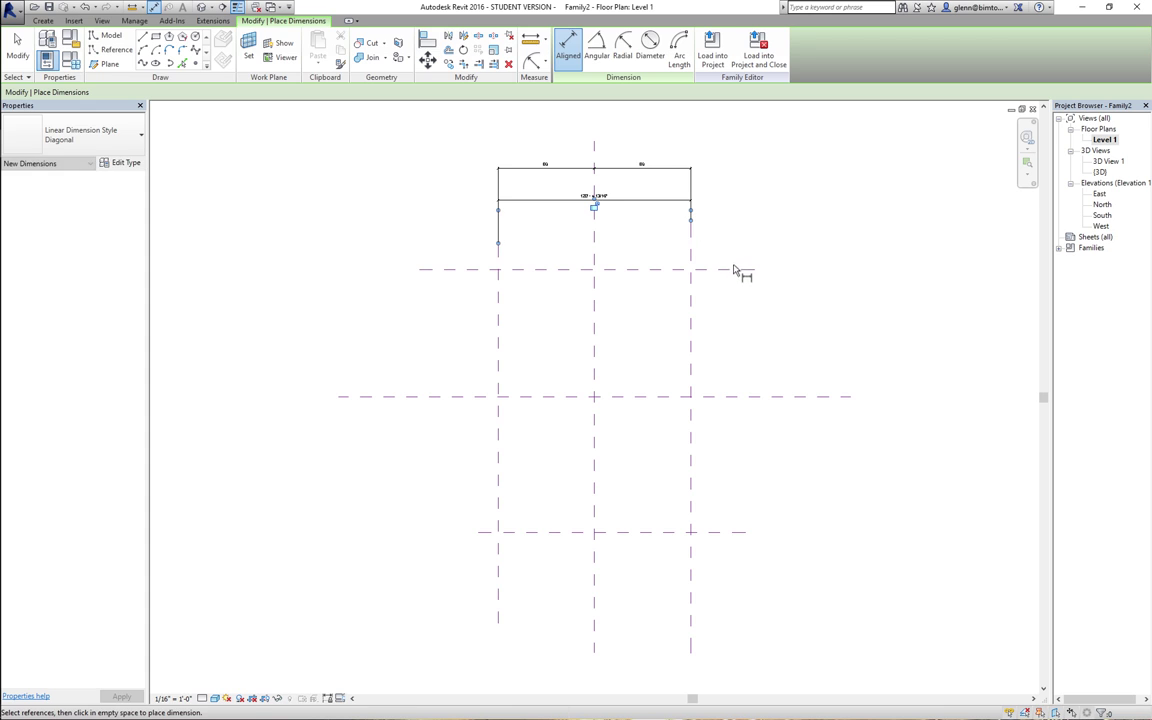
- Dimension the three horizontal reference planes as a chain to their right, and add an overall dimension between the outer two inside it
click(733, 270)
click(733, 396)
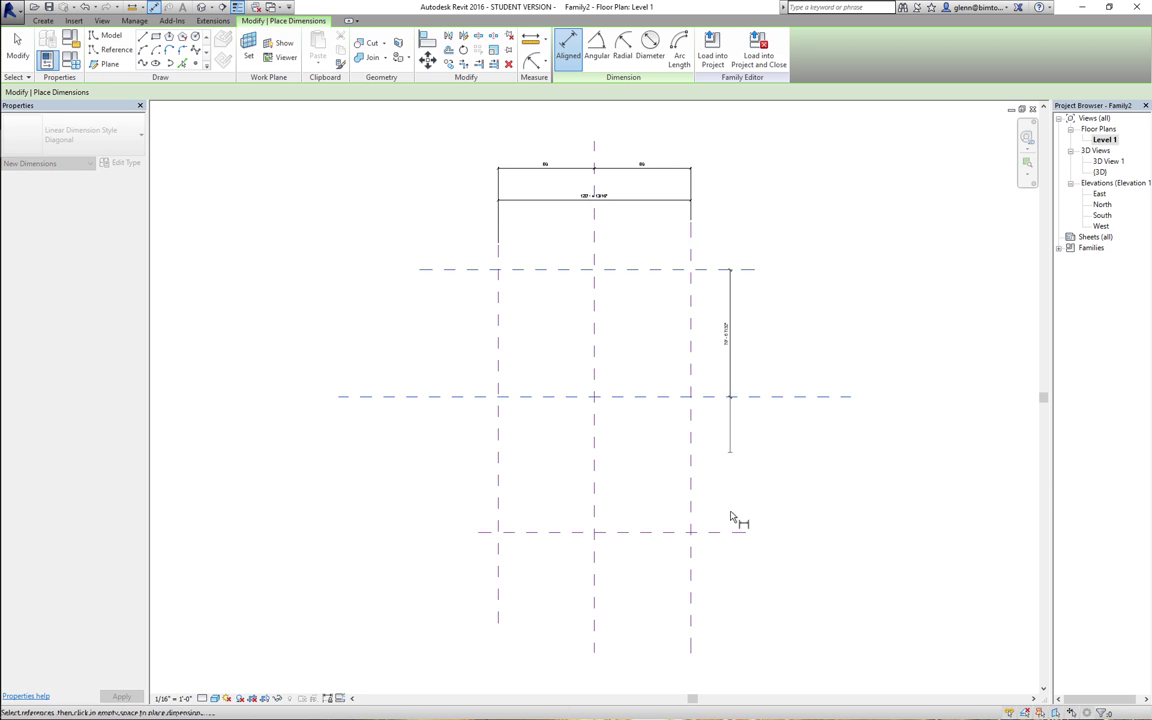
click(733, 534)
click(868, 480)
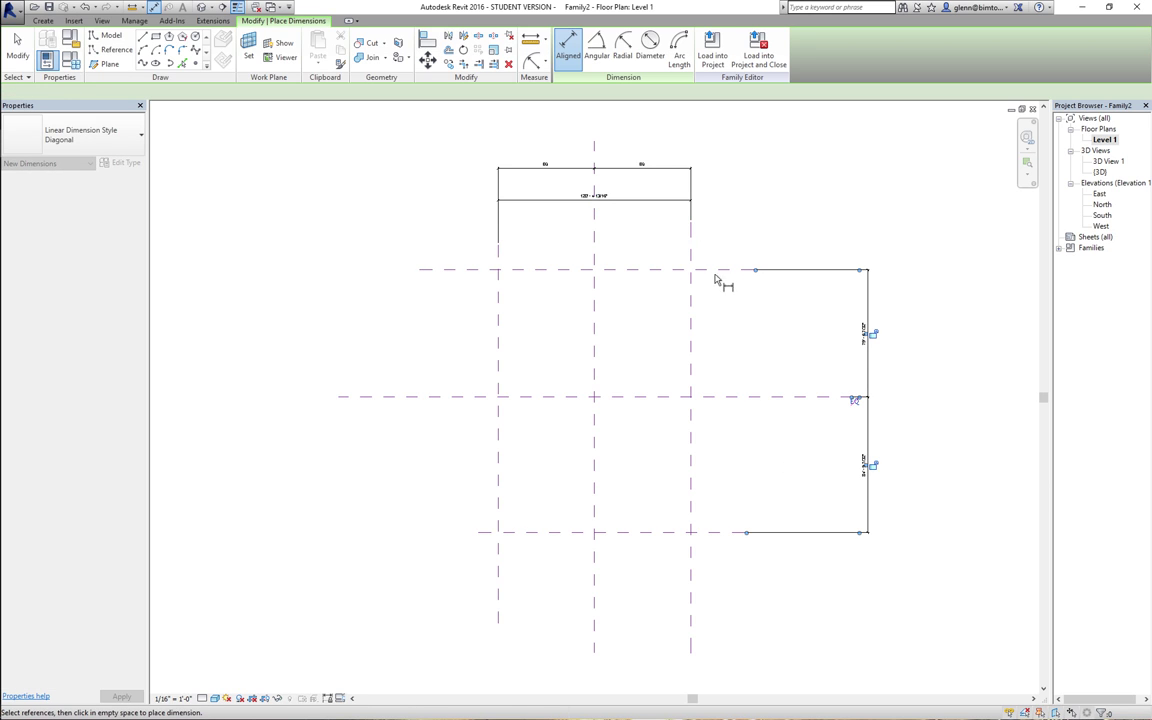
click(733, 534)
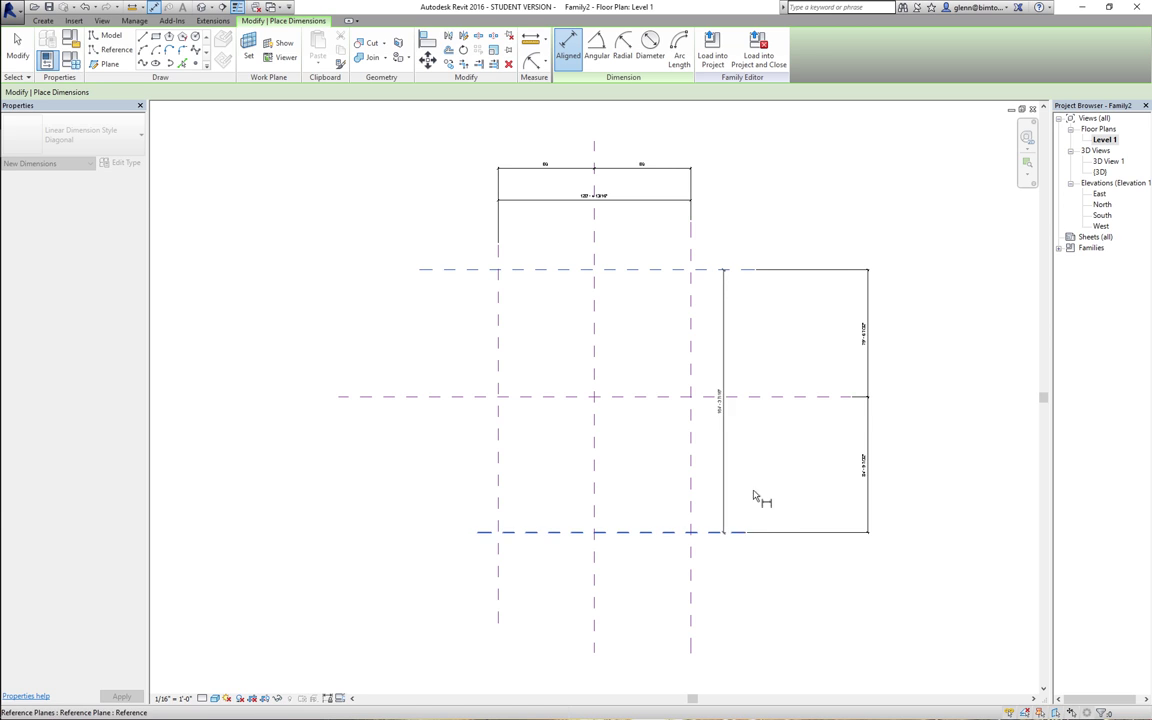
click(818, 396)
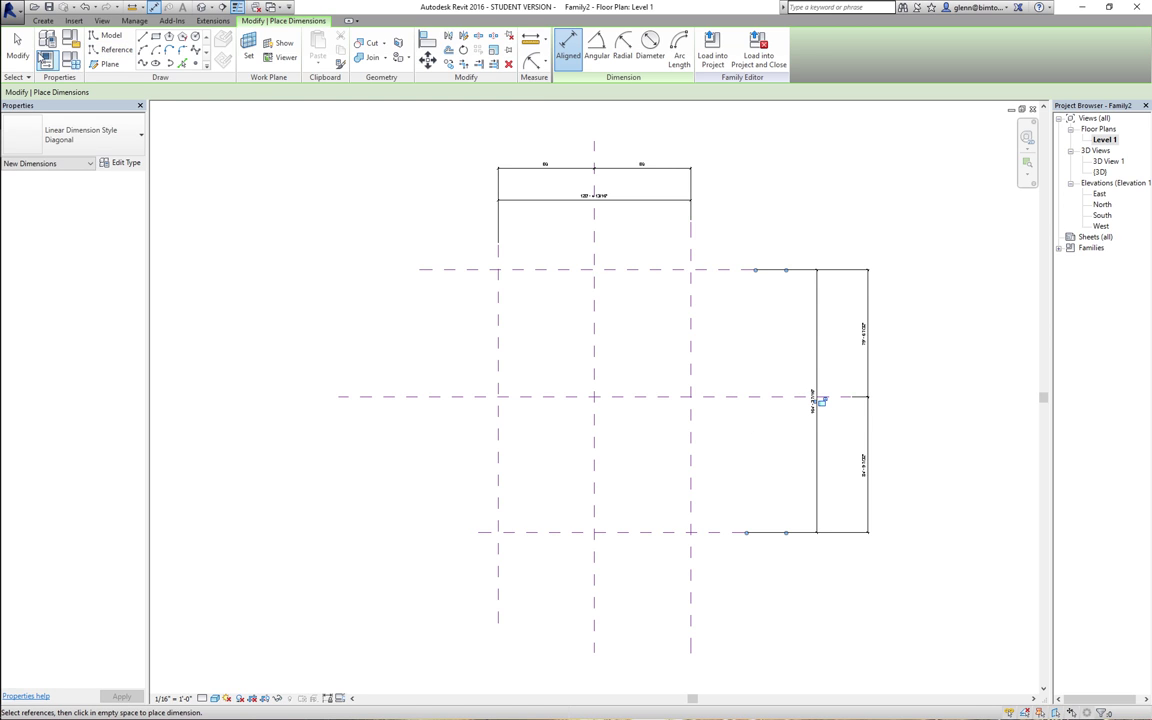
click(17, 45)
- Label the overall dimension between the outer vertical planes with a new instance family parameter named Profile Width
click(585, 200)
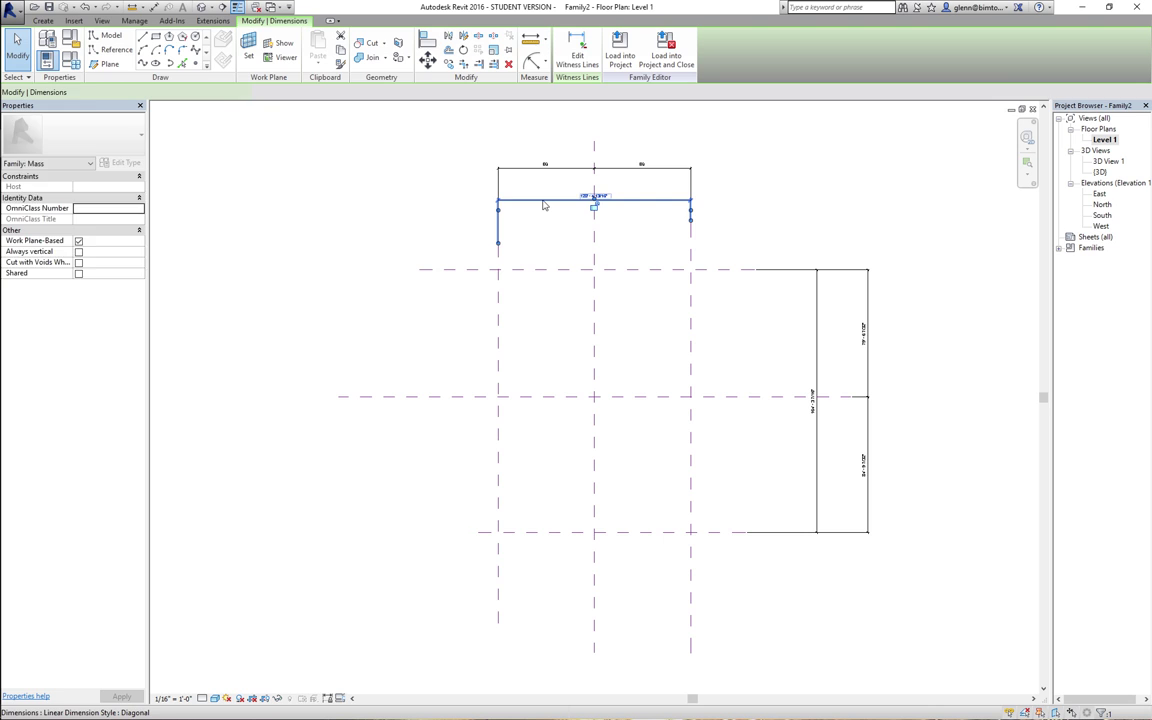
click(275, 92)
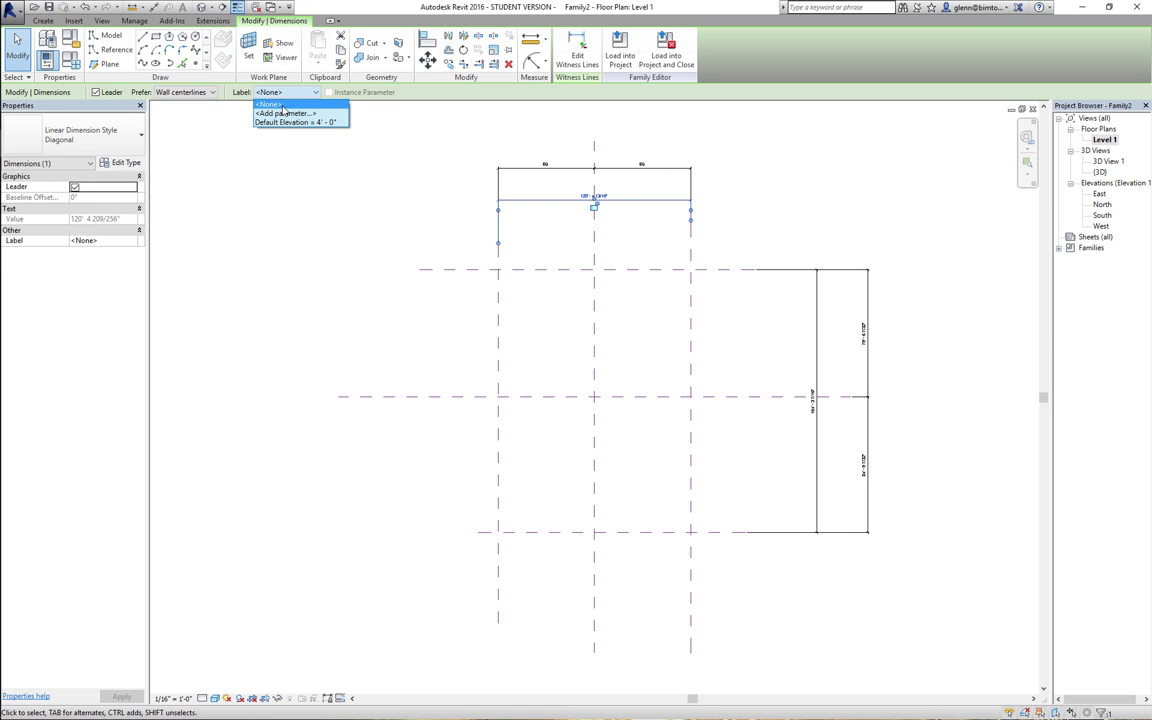
click(283, 114)
text(Profile Width)
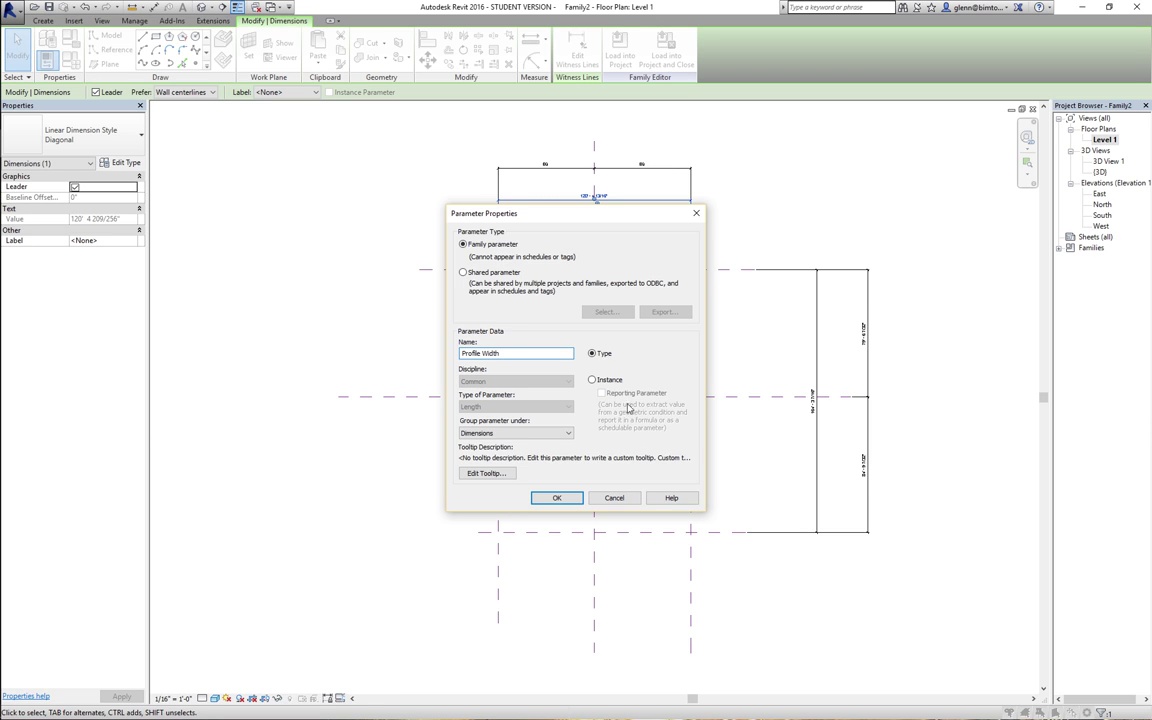
click(593, 381)
click(557, 498)
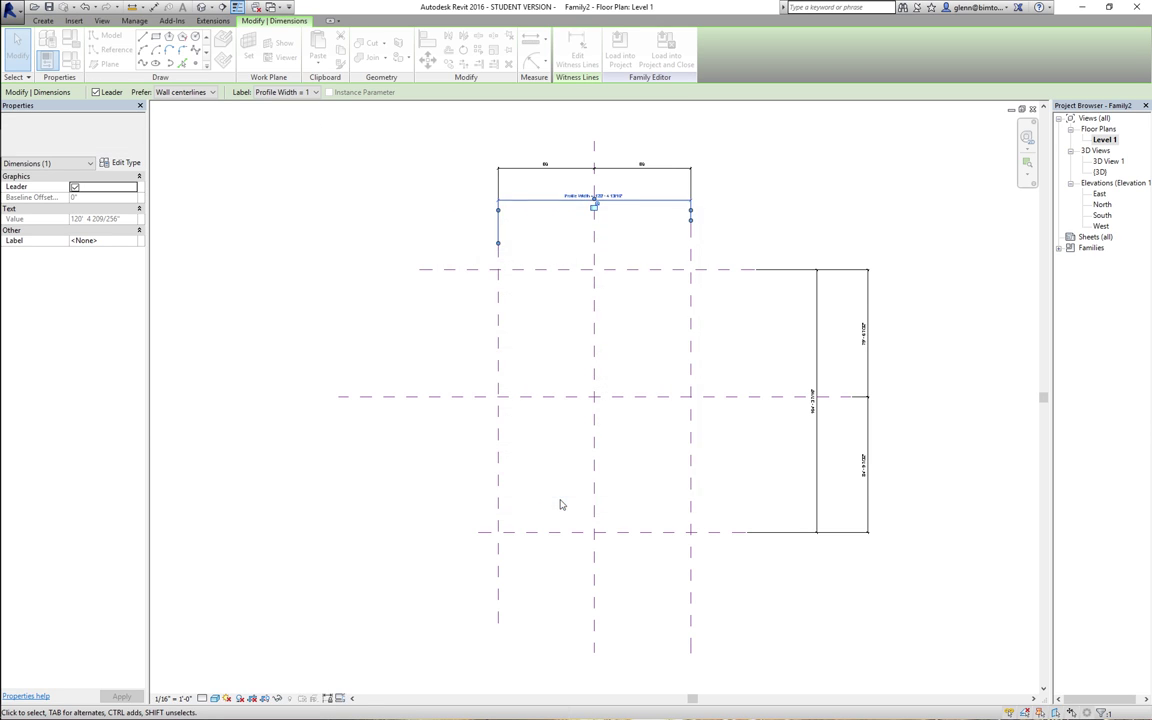
key(Escape)
click(817, 395)
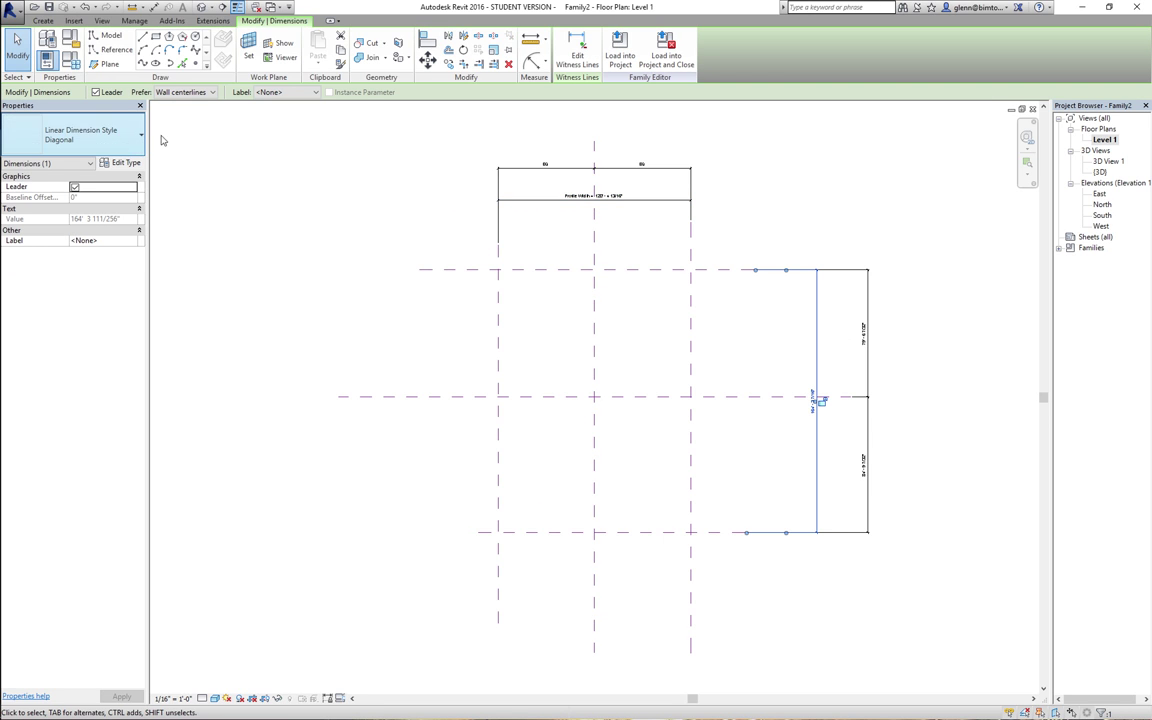
click(306, 93)
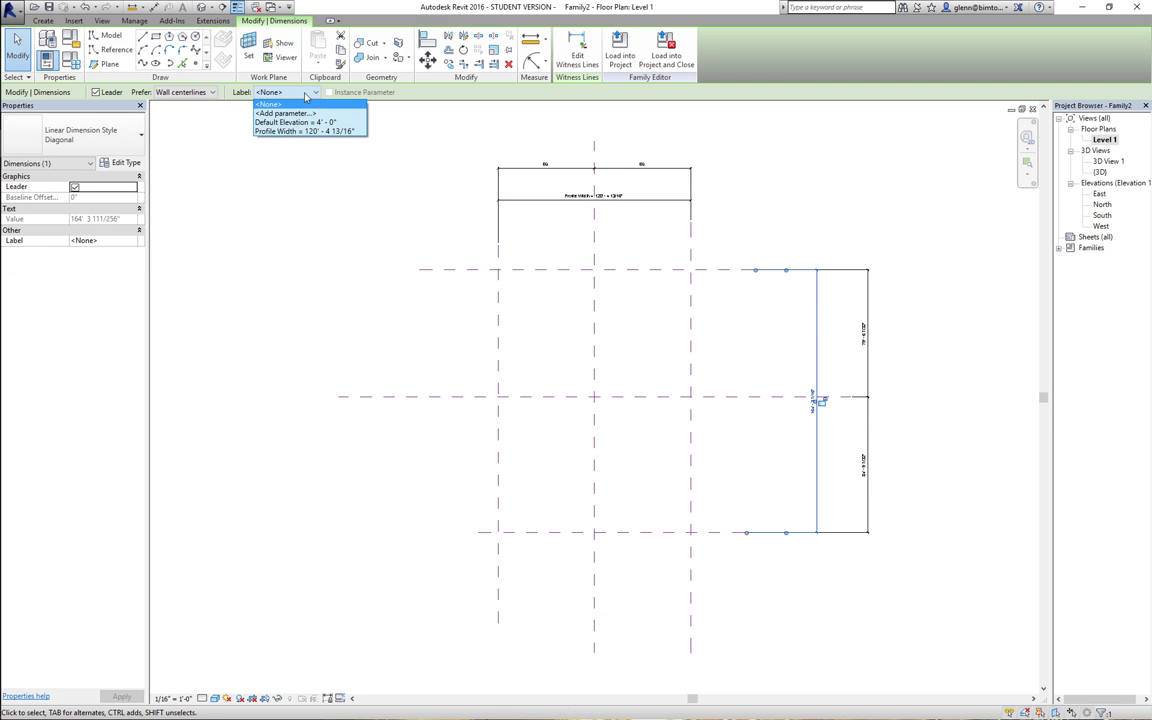
click(290, 113)
text(Pfo)
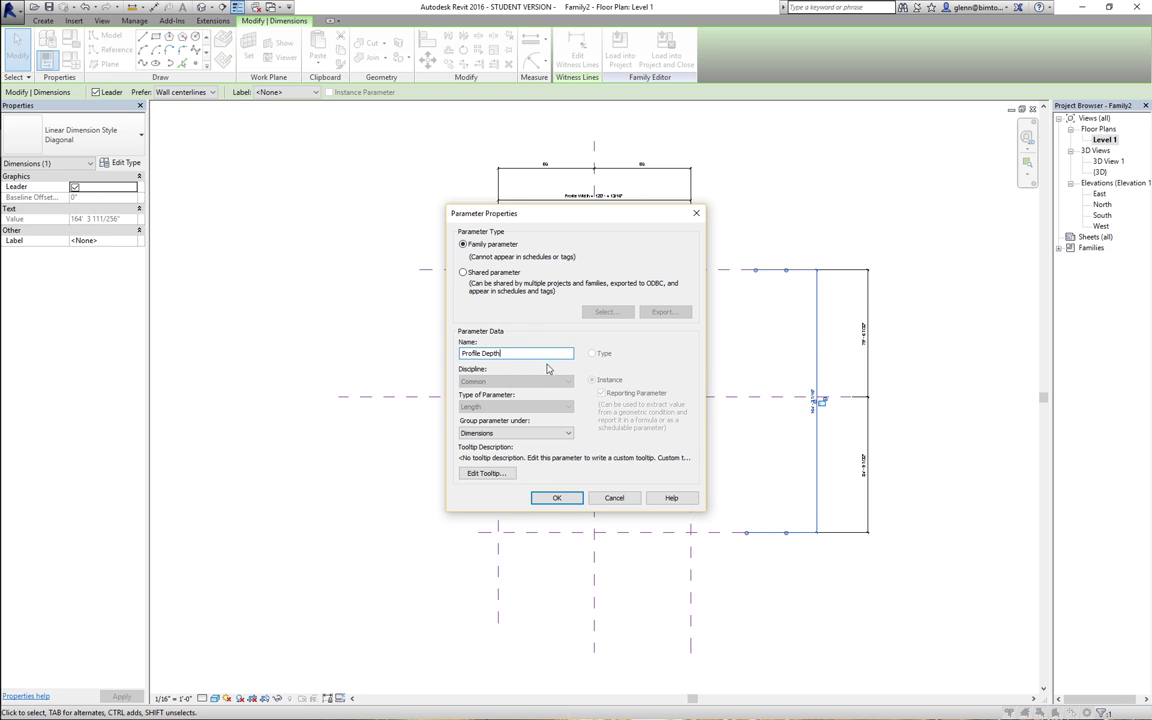
click(618, 497)
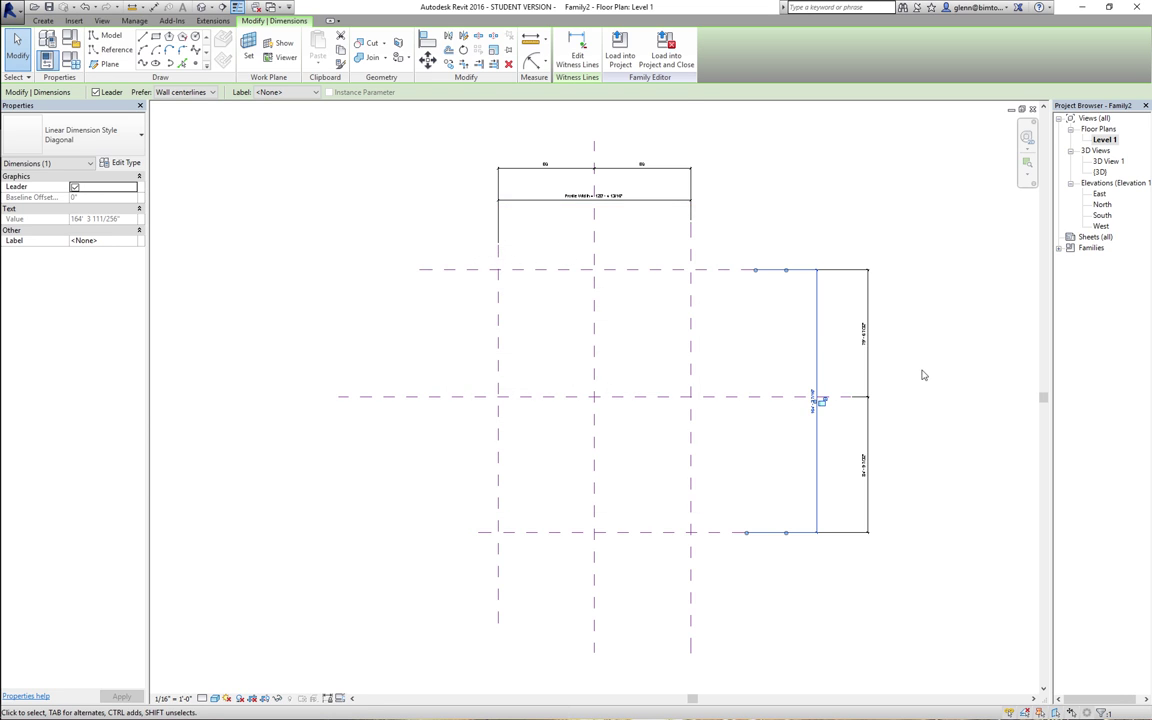
click(921, 373)
click(818, 370)
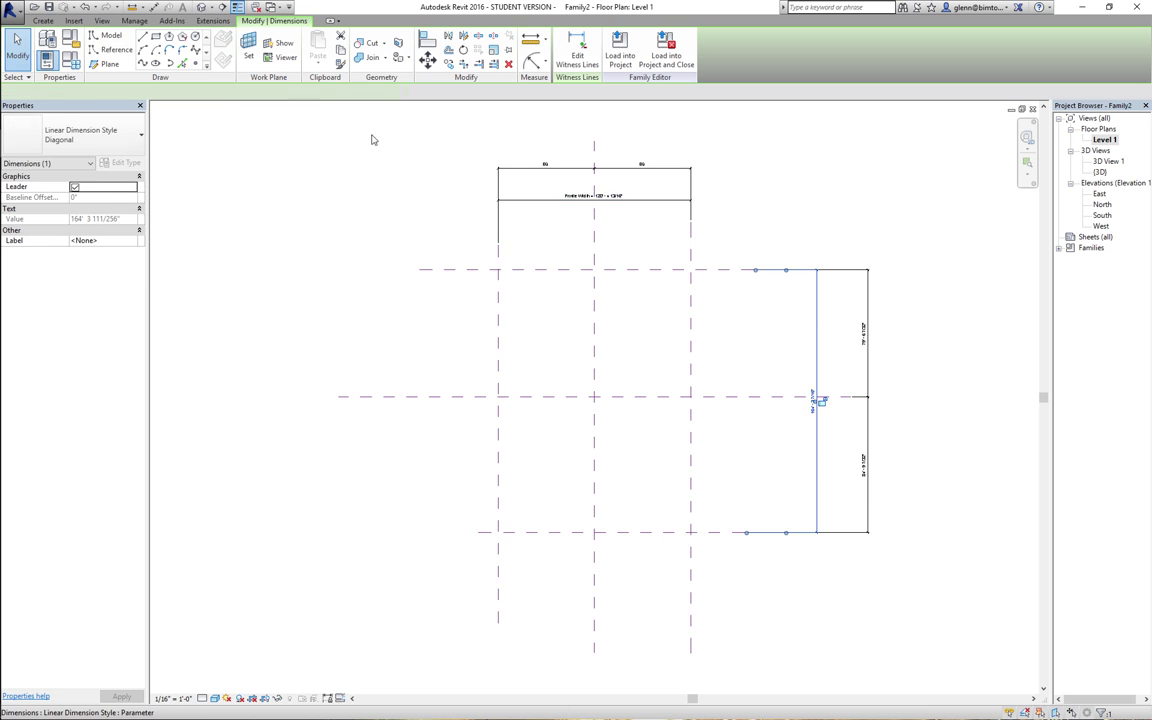
click(293, 92)
click(289, 113)
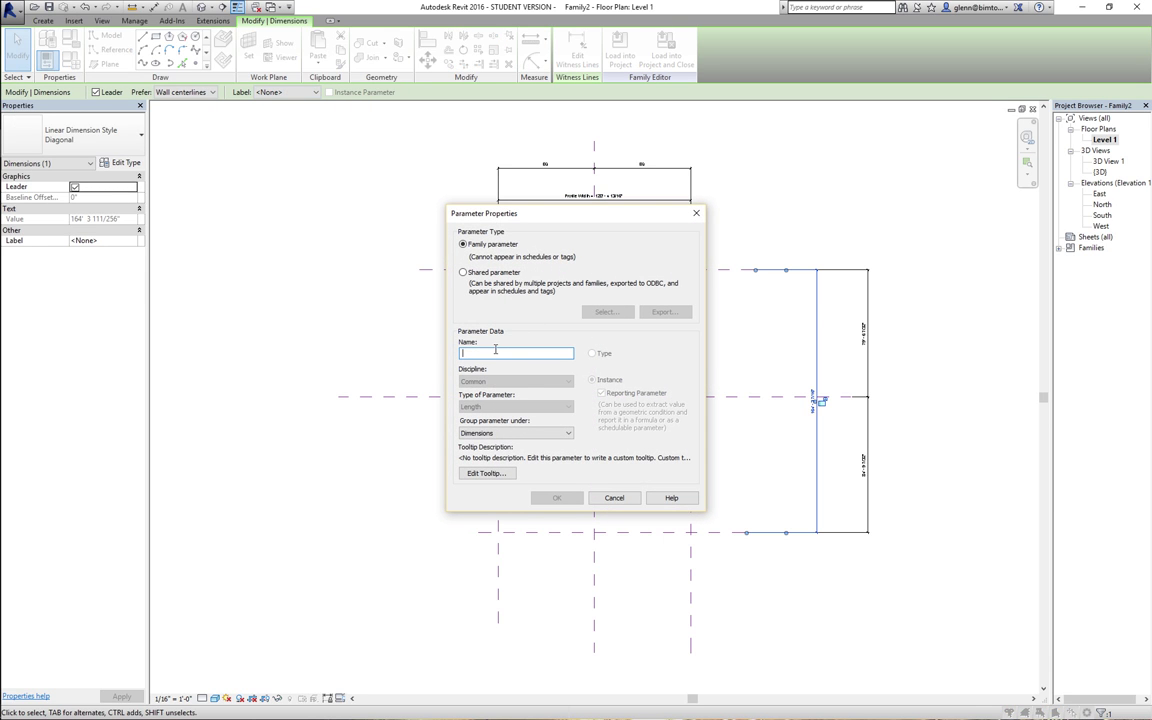
text(Profile Depth)
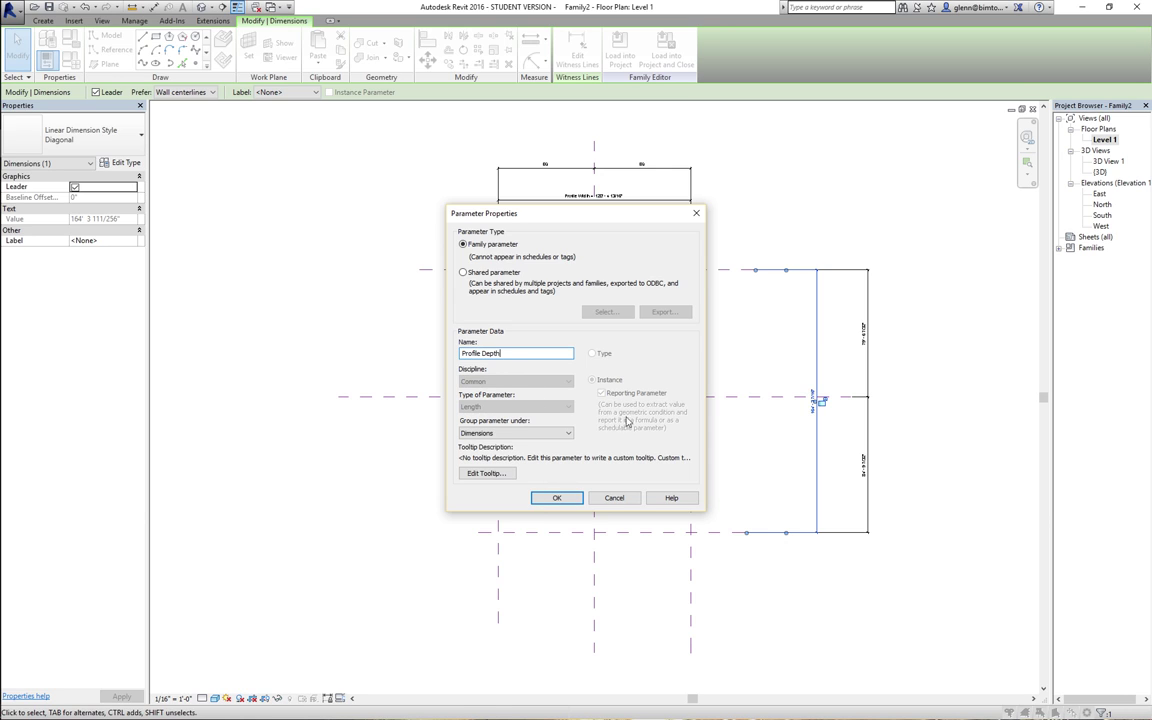
click(616, 498)
- Constrain the segments of the chained dimension across the three horizontal reference planes to be equal
click(941, 458)
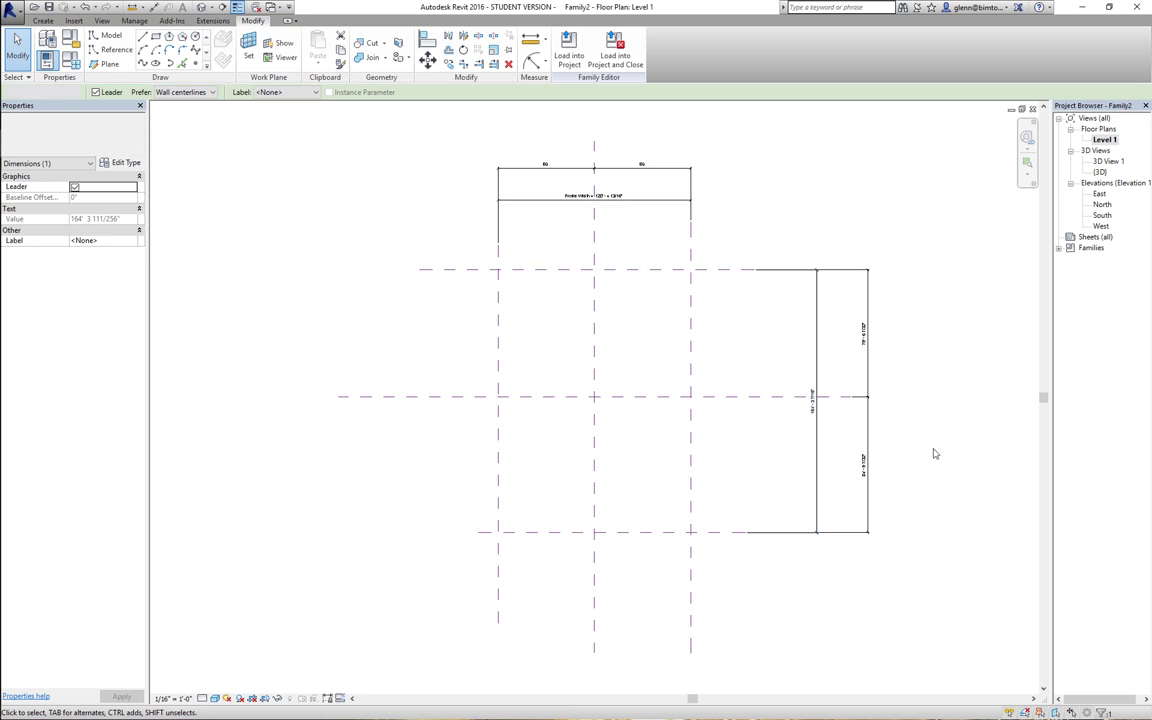
click(872, 423)
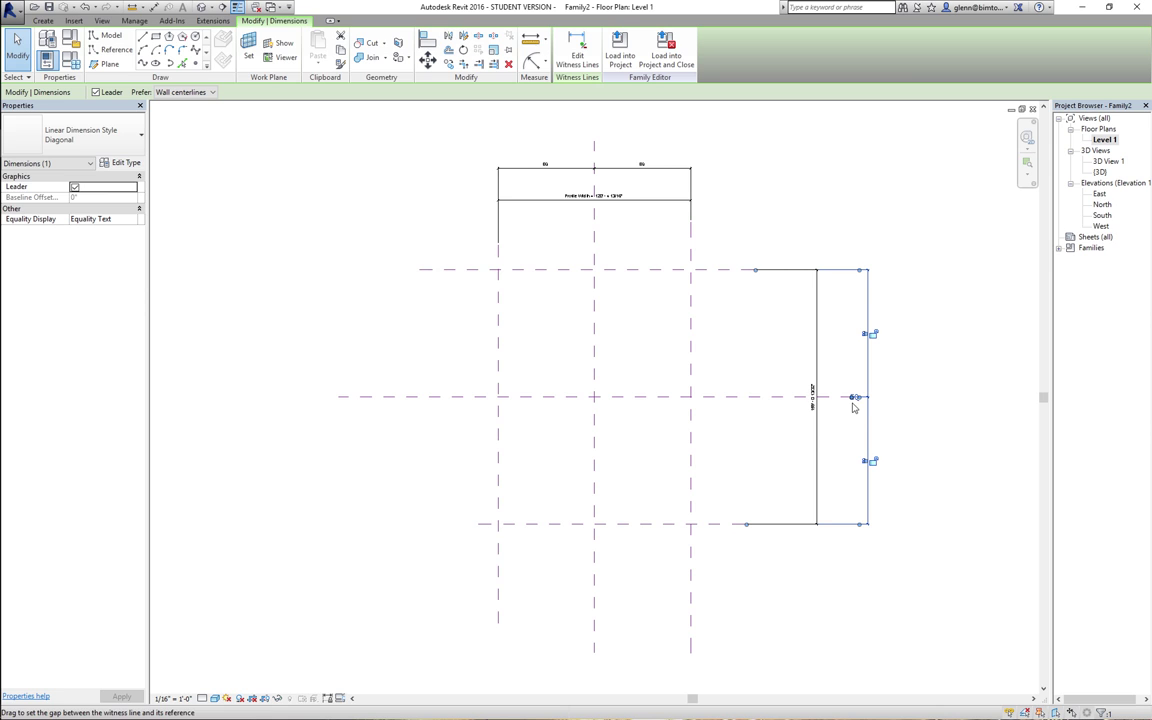
click(936, 411)
- Label the overall dimension between the outer horizontal reference planes with a new instance family parameter named Profile Depth
click(817, 368)
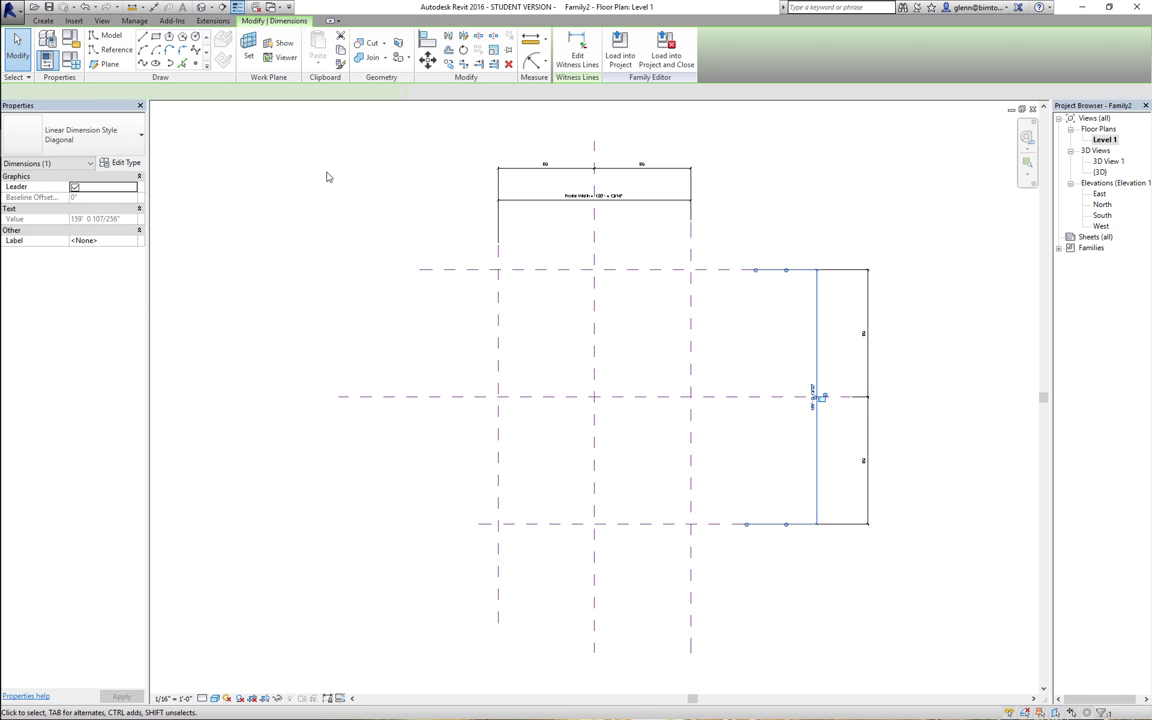
click(258, 92)
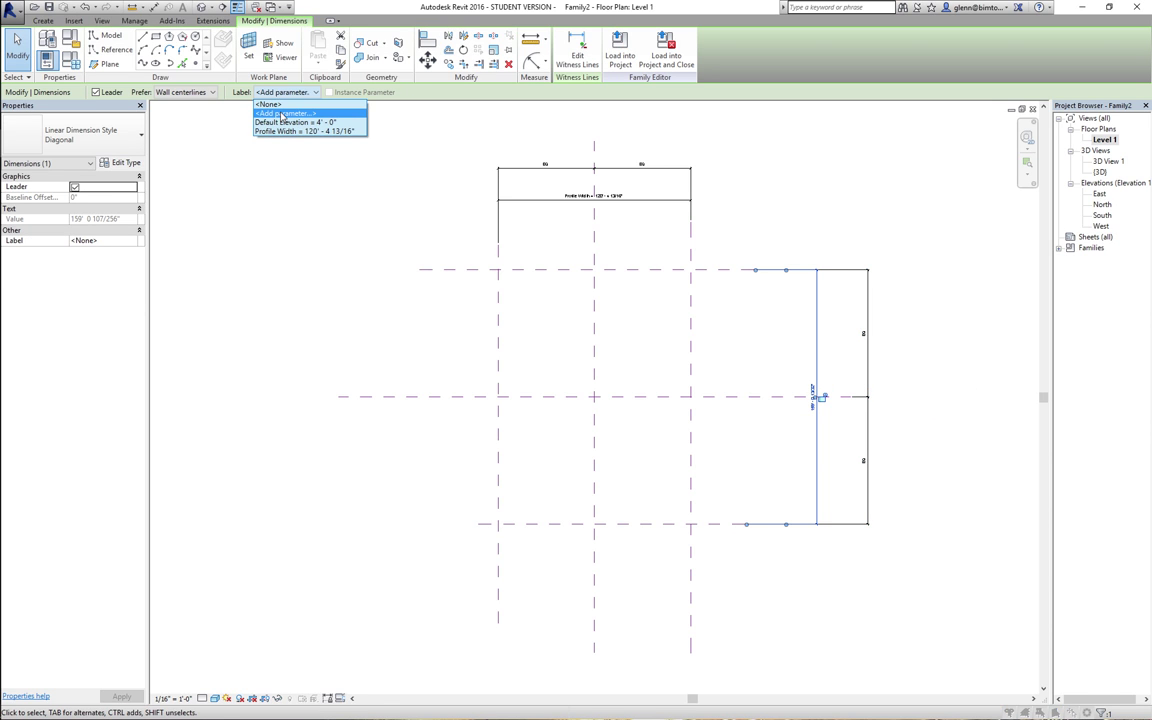
click(283, 114)
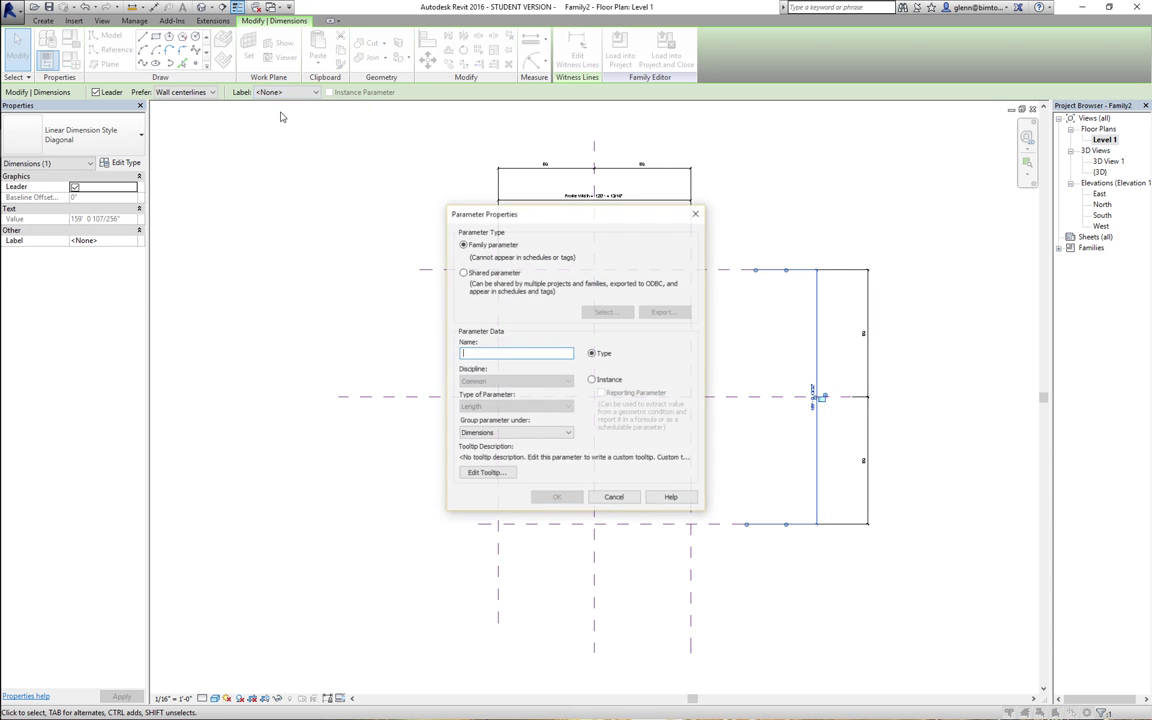
click(592, 380)
click(503, 354)
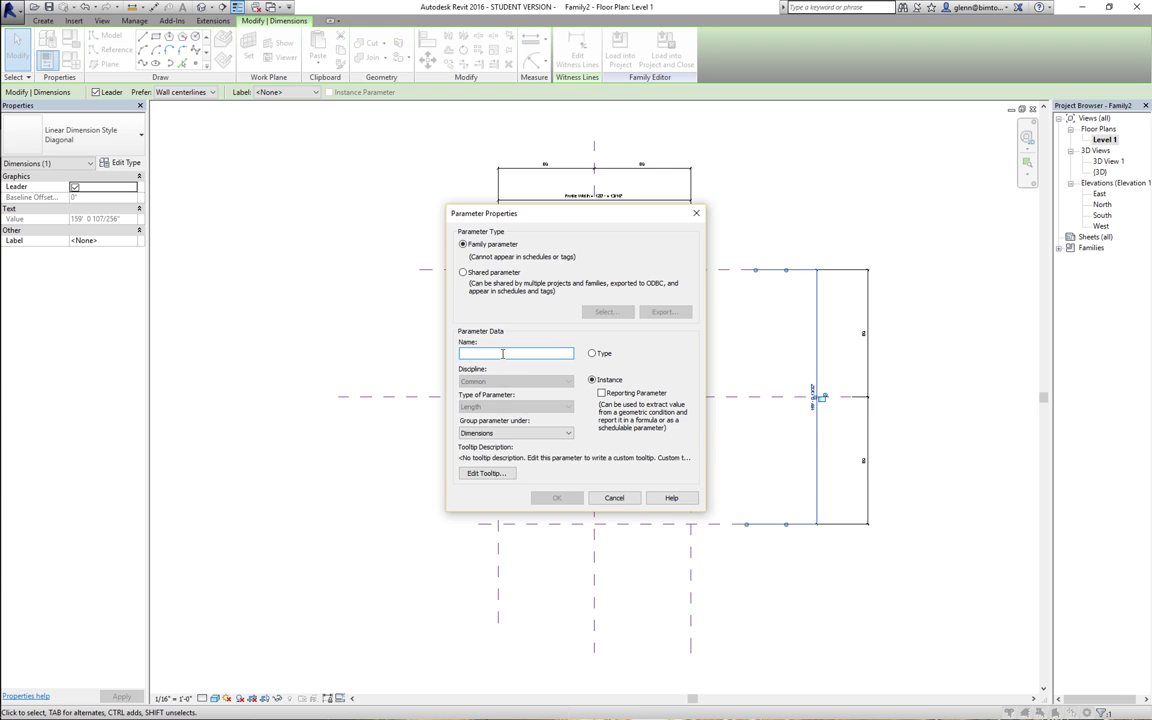
text(Proje)
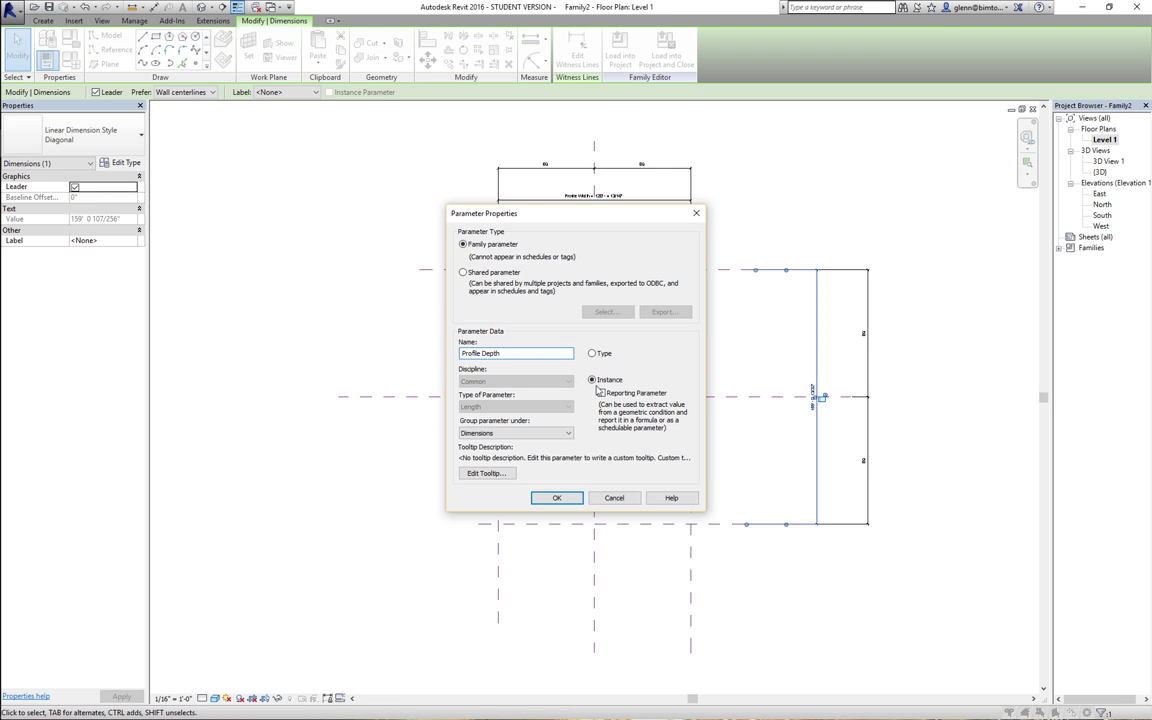
click(570, 498)
click(419, 558)
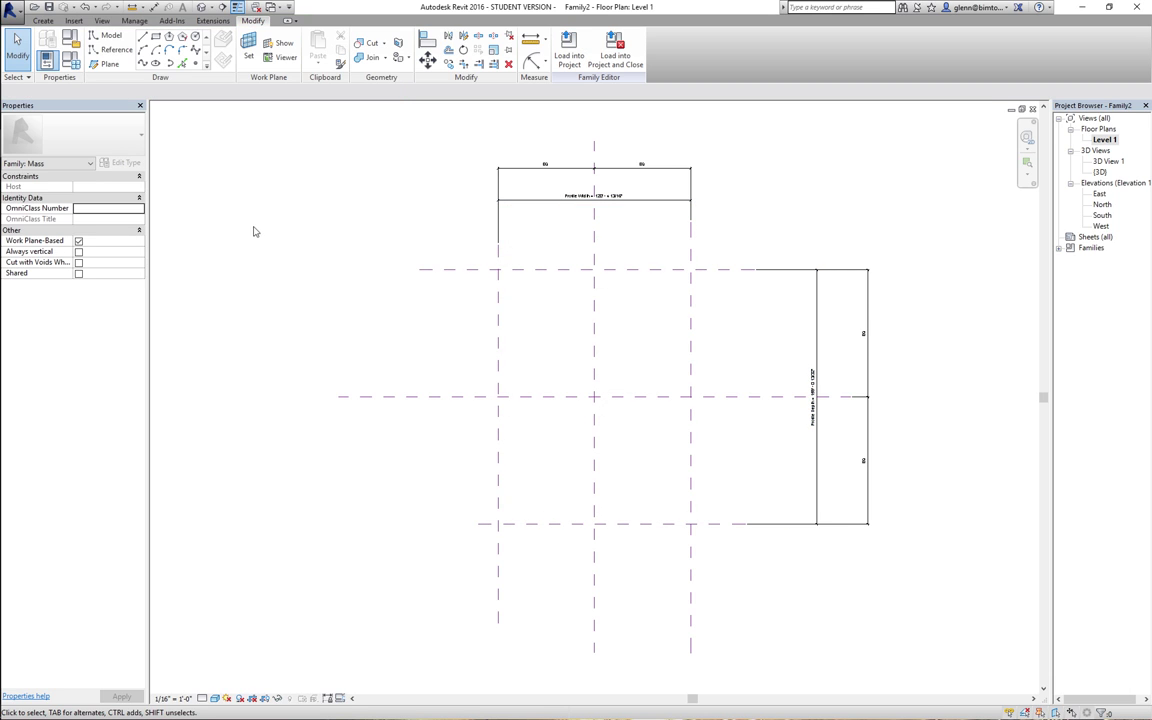
- Set the family's Profile Depth to 150' and Profile Width to 100'
click(70, 62)
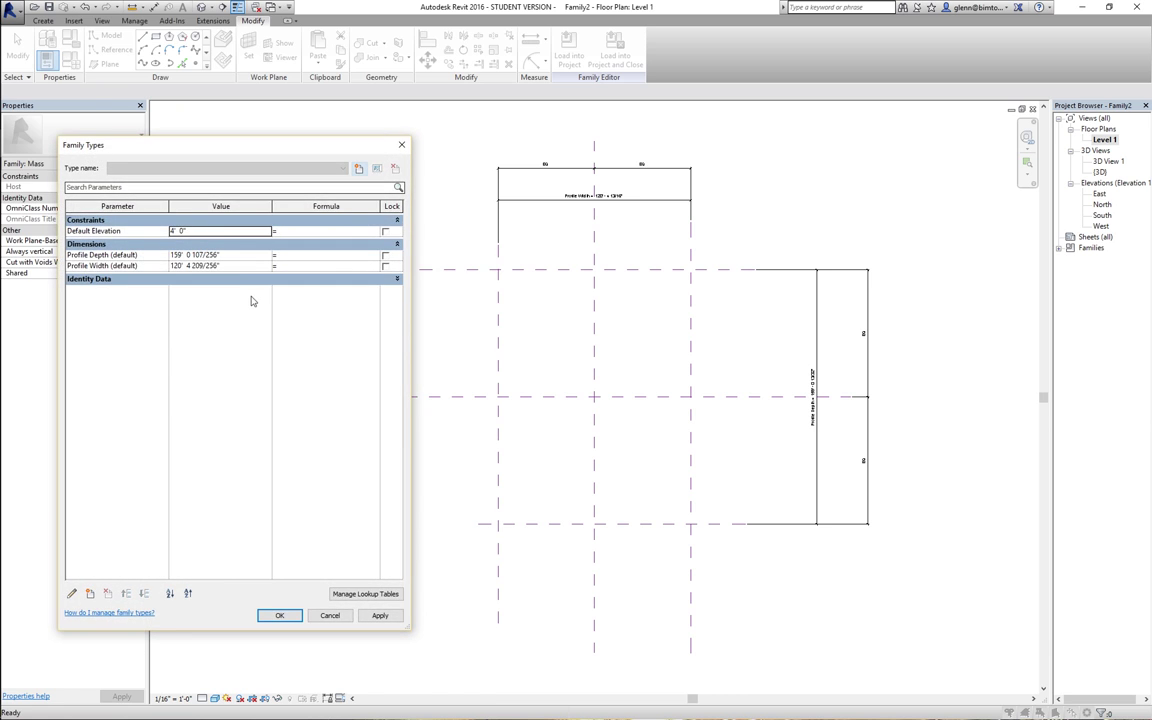
click(253, 256)
text(150)
key(Tab)
click(246, 266)
text(1)
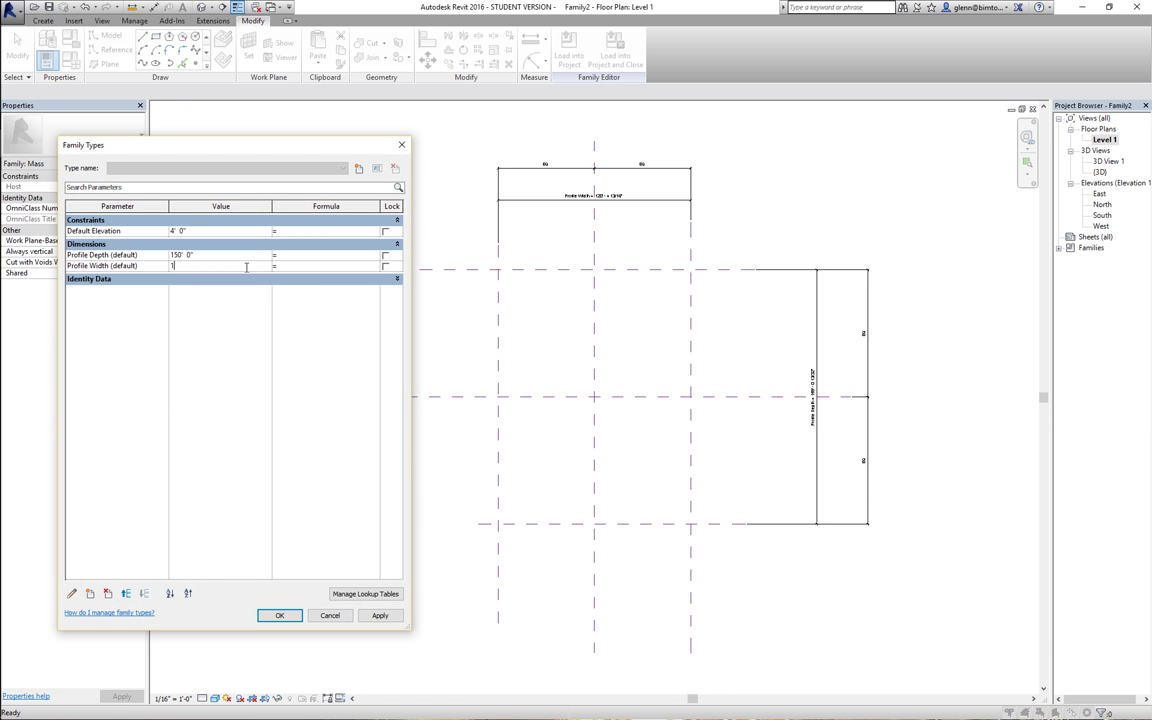
text(00)
key(Tab)
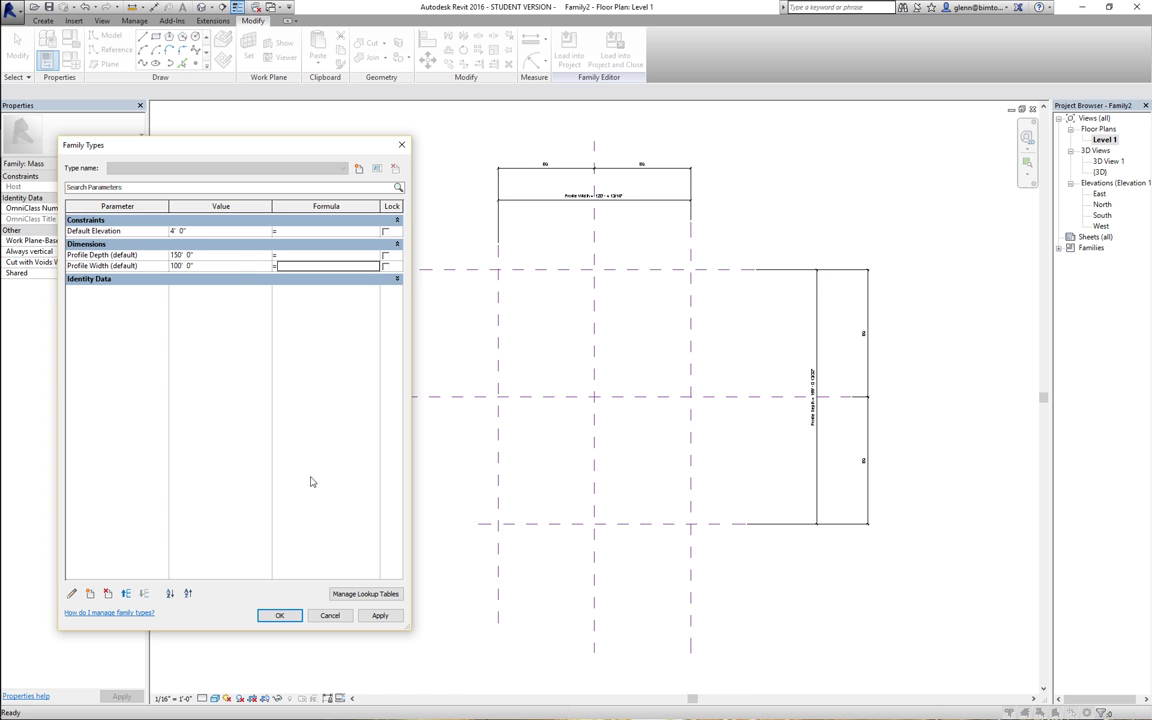
click(278, 615)
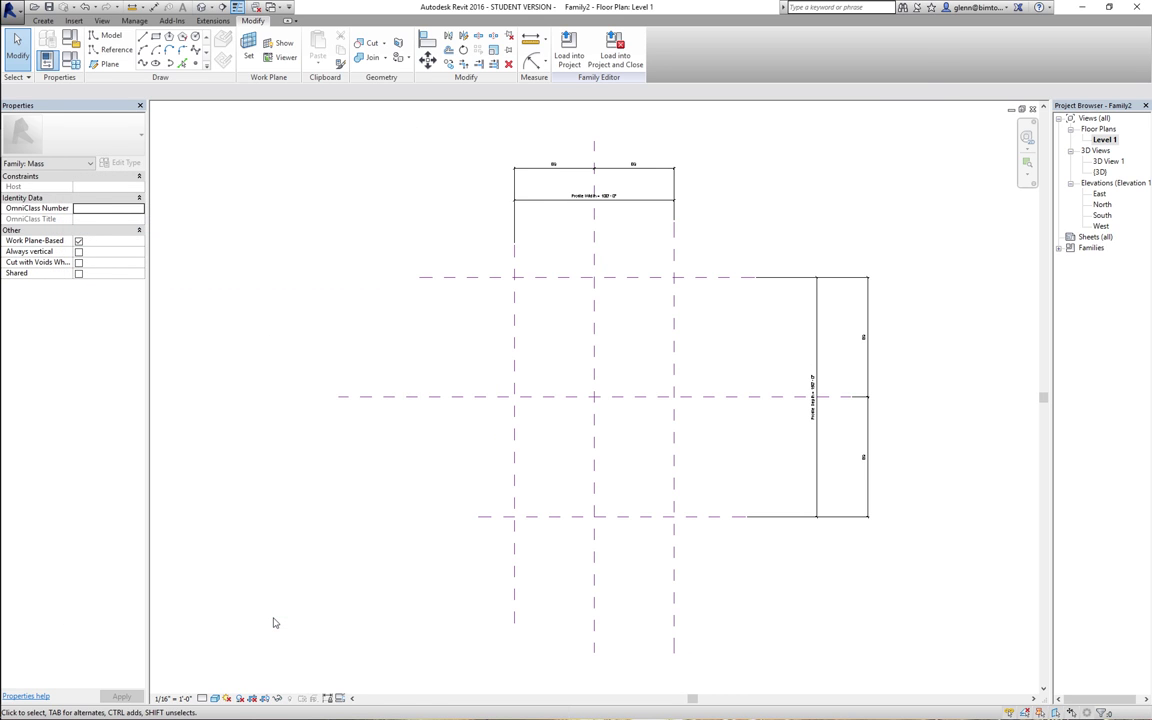
- Draw a closed triangle of model lines through the lower-left, upper-centre and lower-right reference plane intersections
key(super+a)
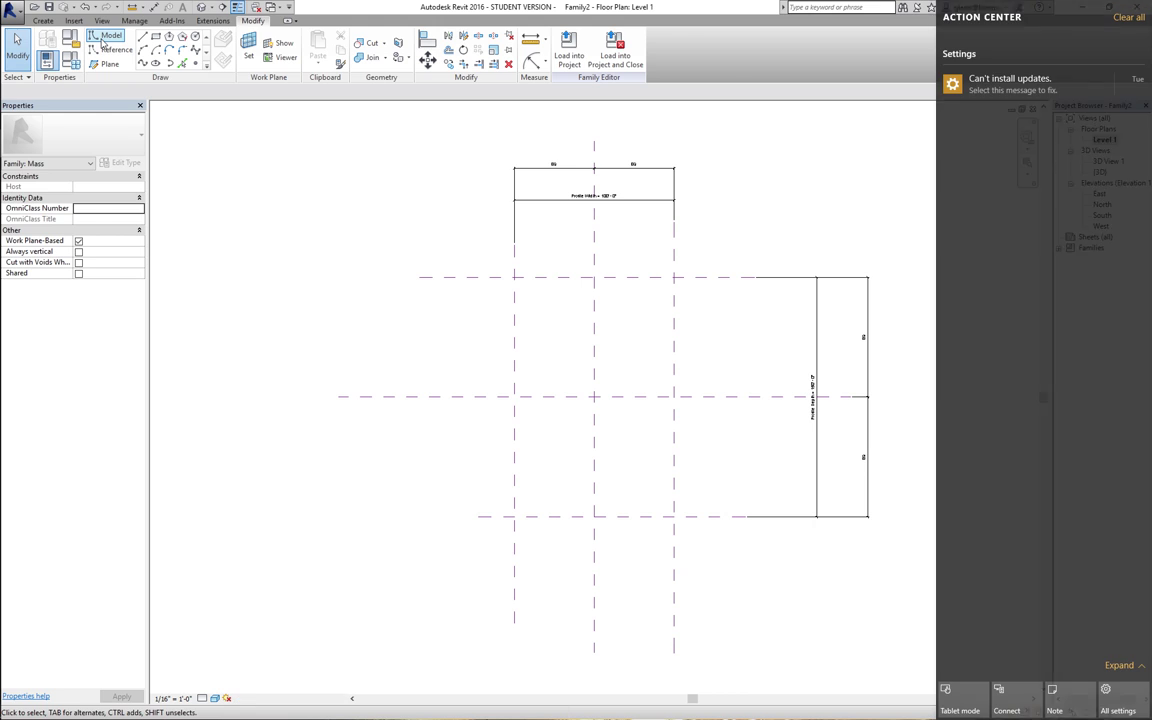
click(103, 40)
click(103, 40)
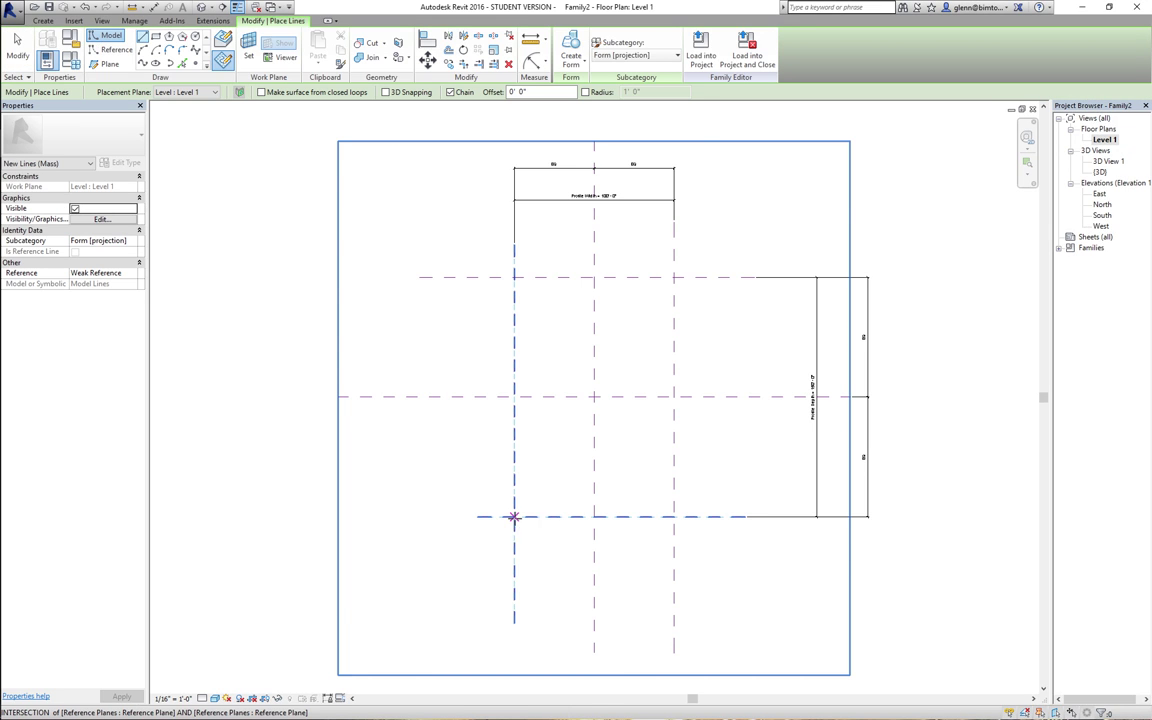
click(513, 517)
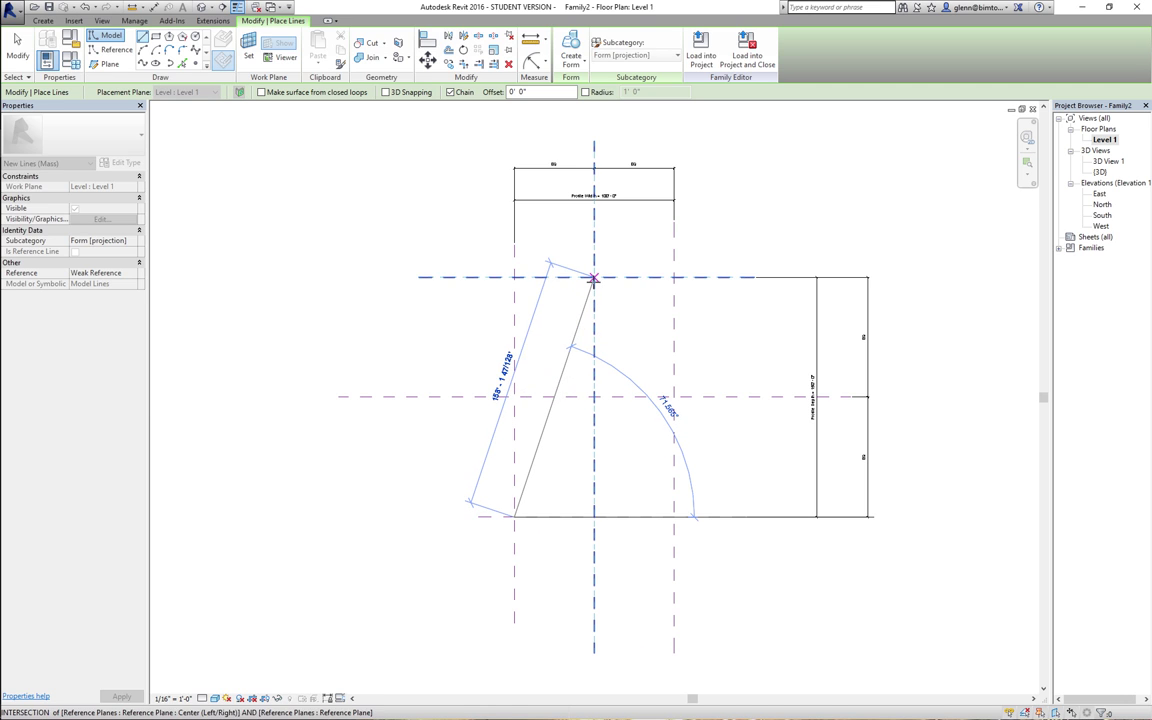
click(594, 278)
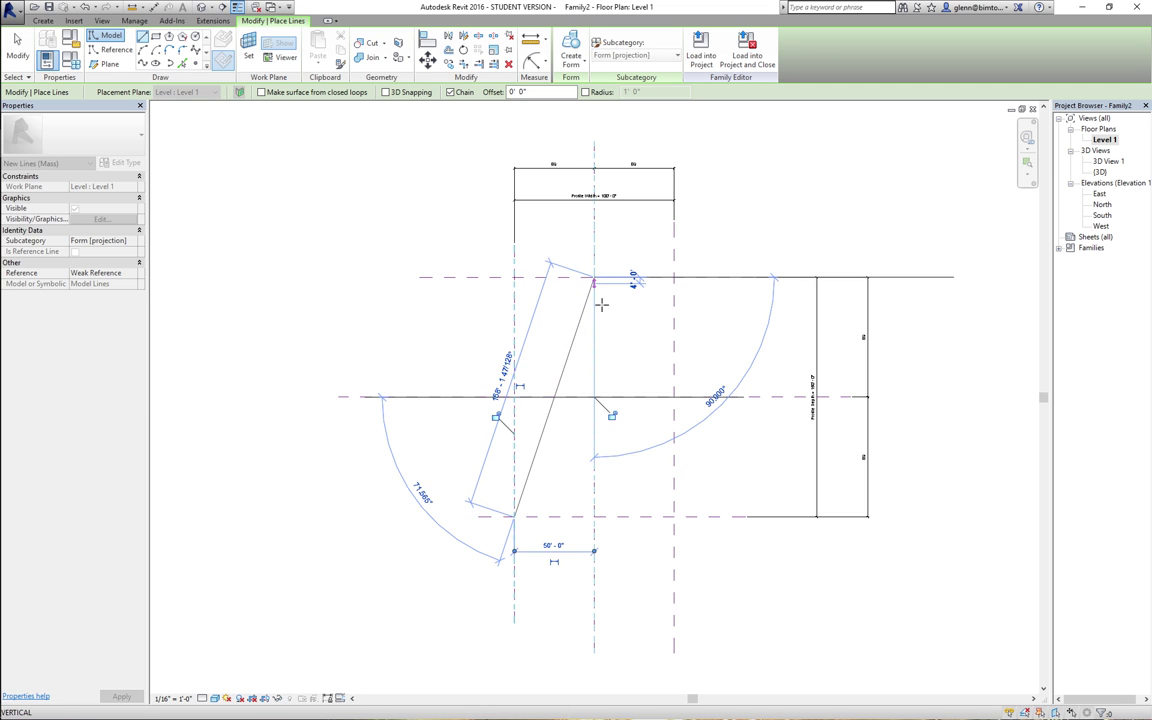
click(674, 517)
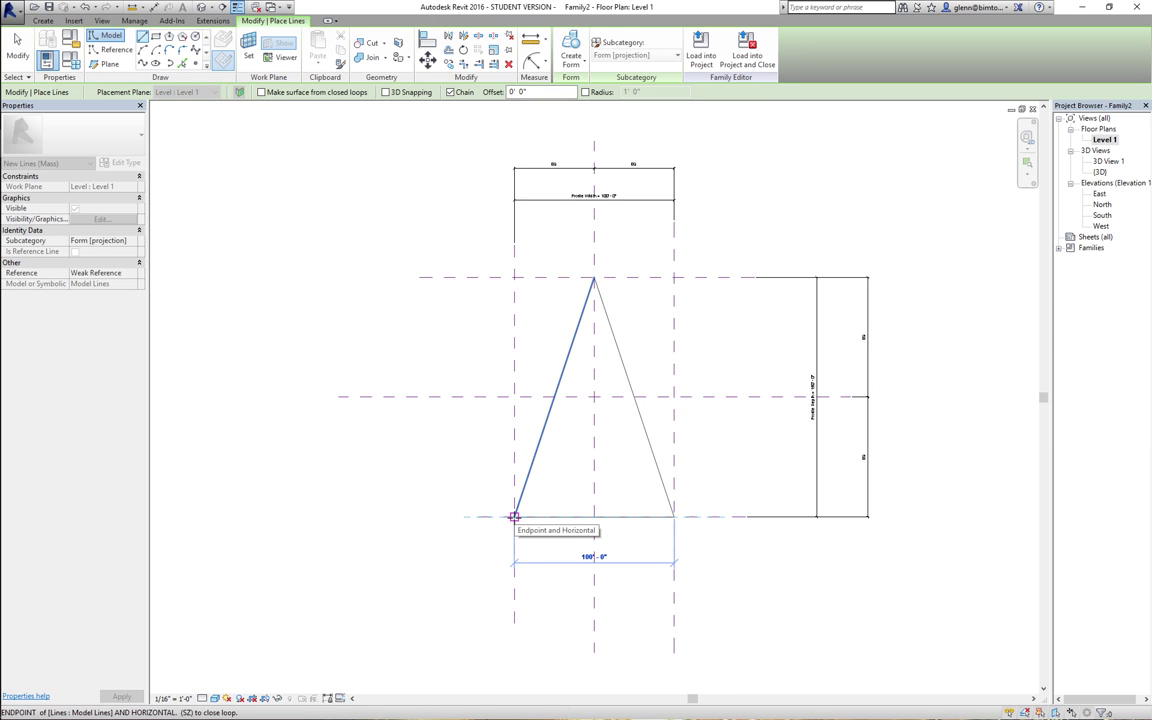
click(513, 517)
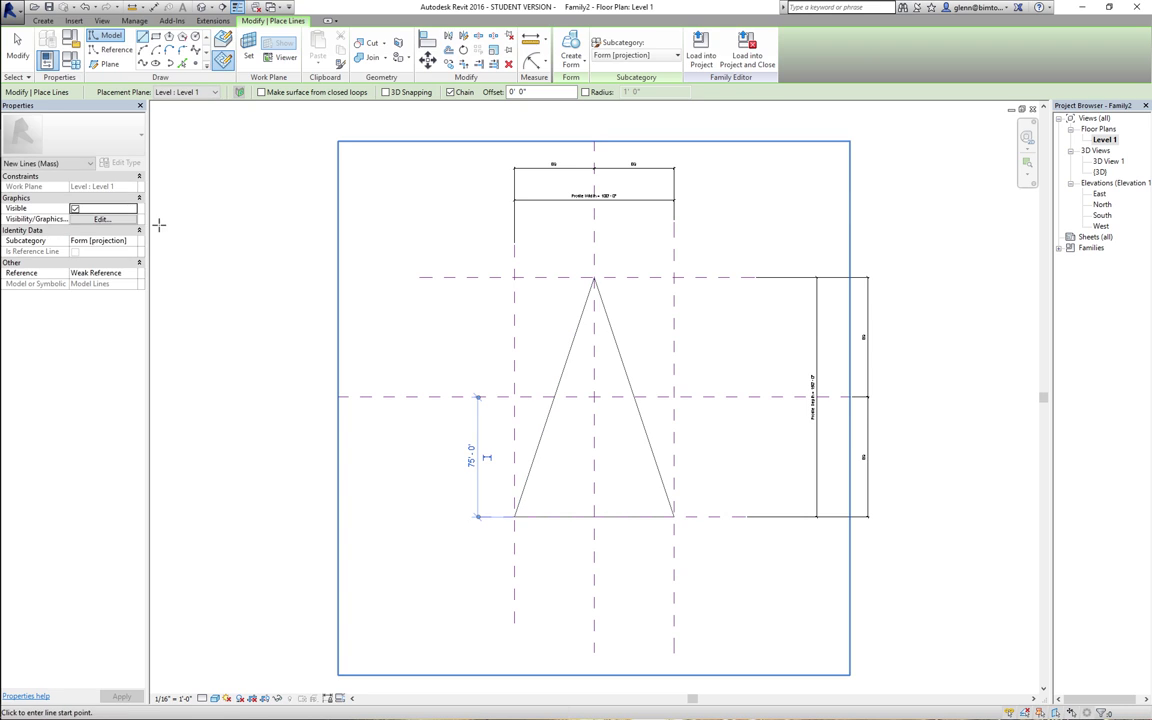
click(22, 45)
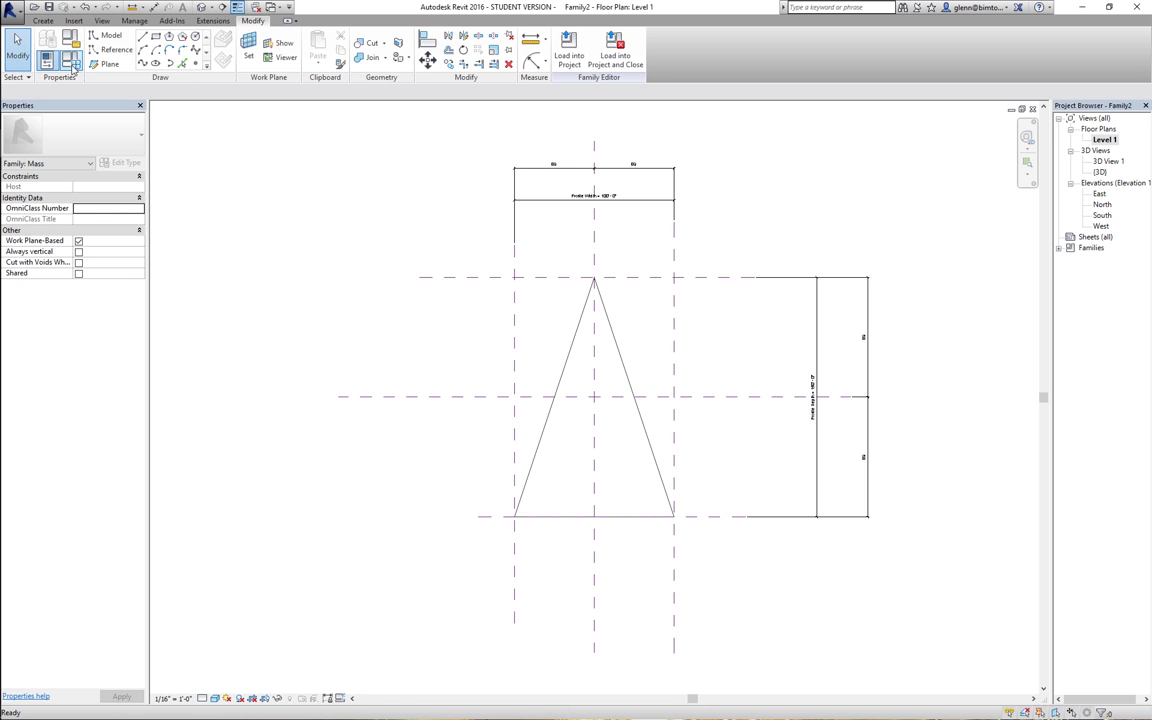
- Flex the triangle by applying a Profile Depth of 120' and a Profile Width of 200'
click(71, 62)
click(250, 256)
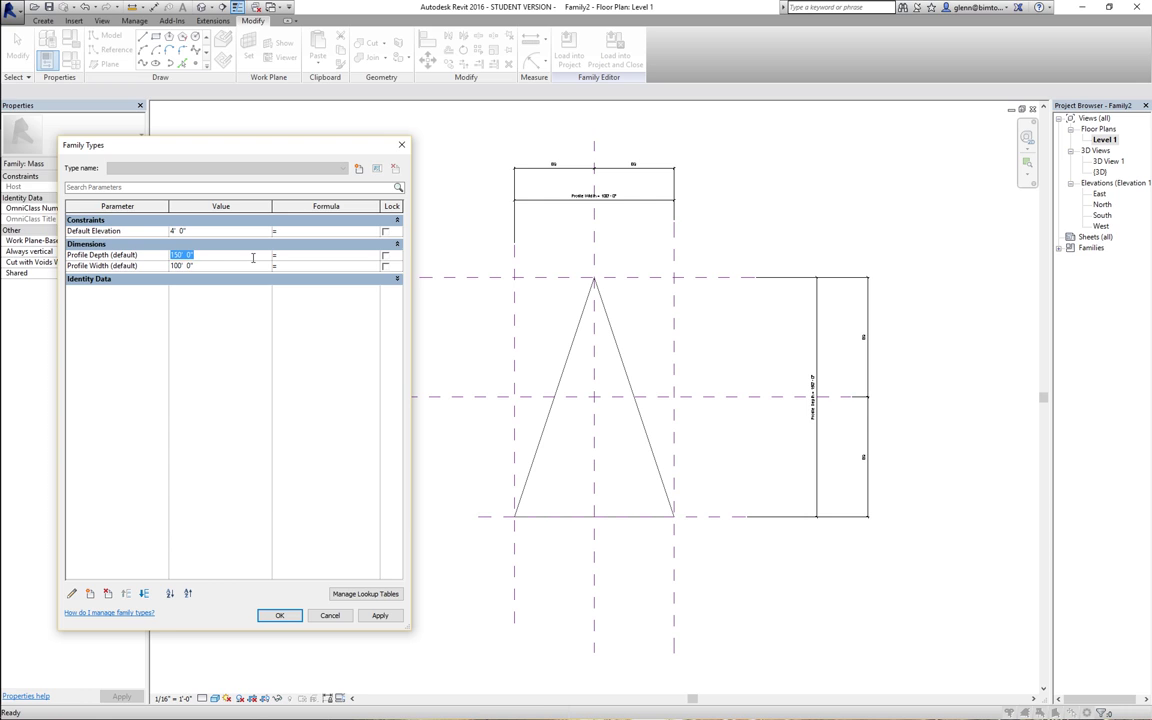
text(120)
click(389, 617)
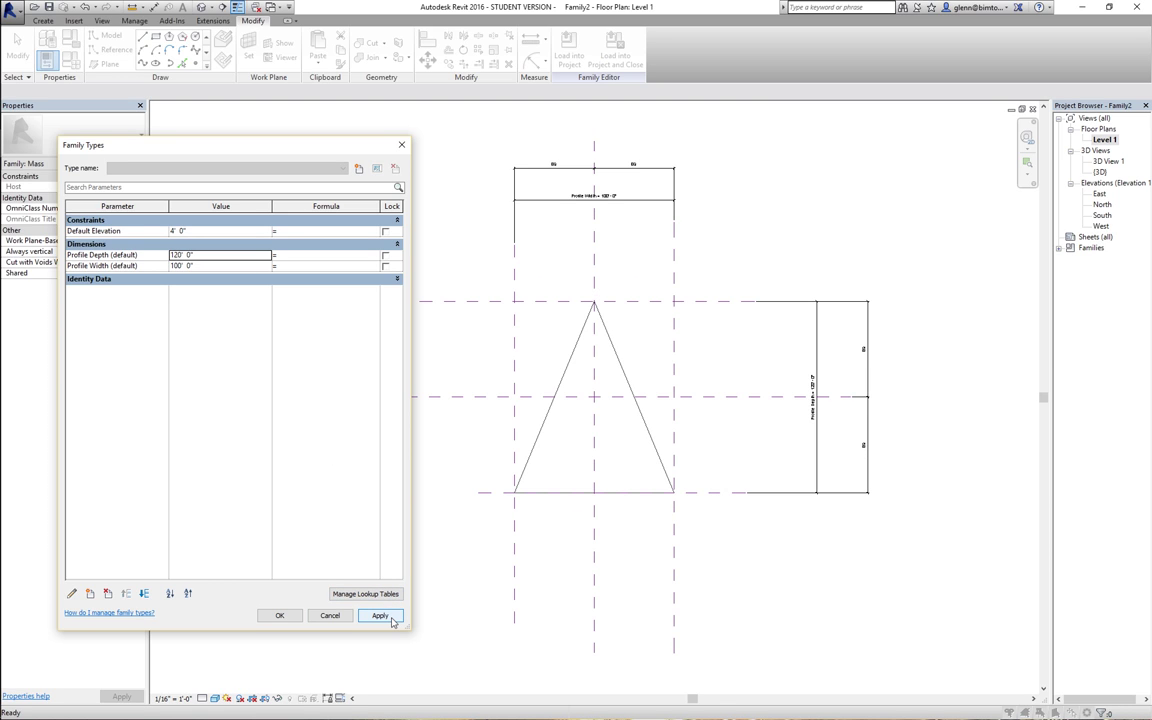
click(255, 266)
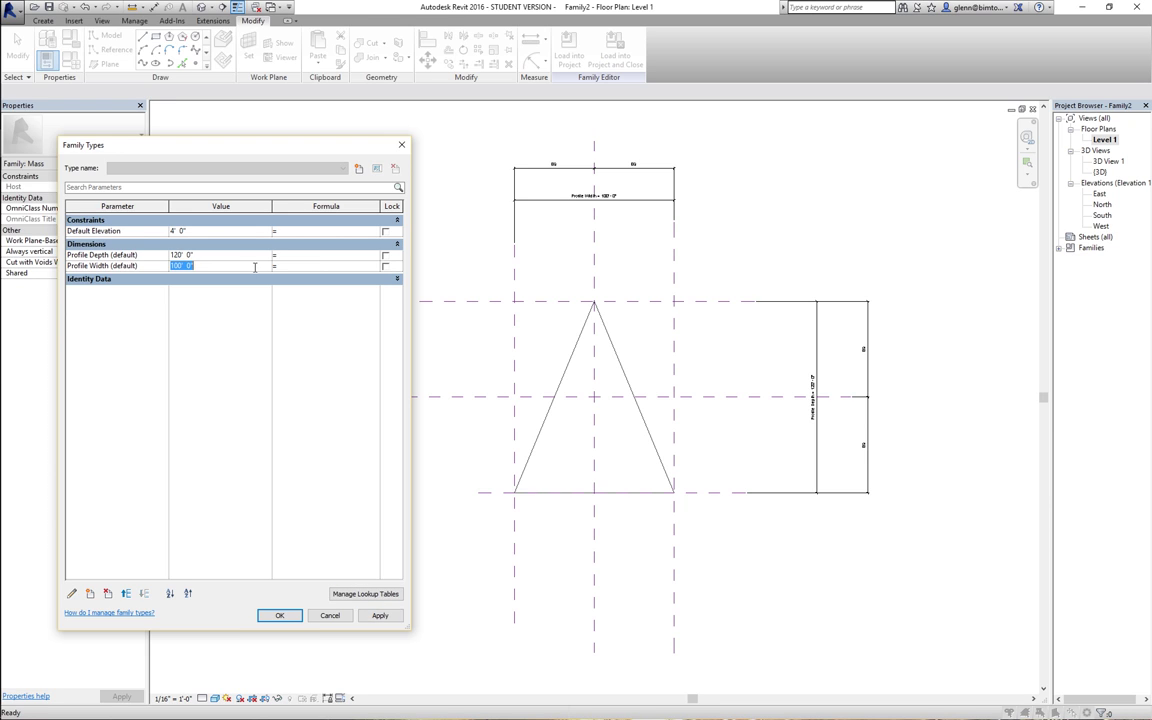
text(20)
click(390, 617)
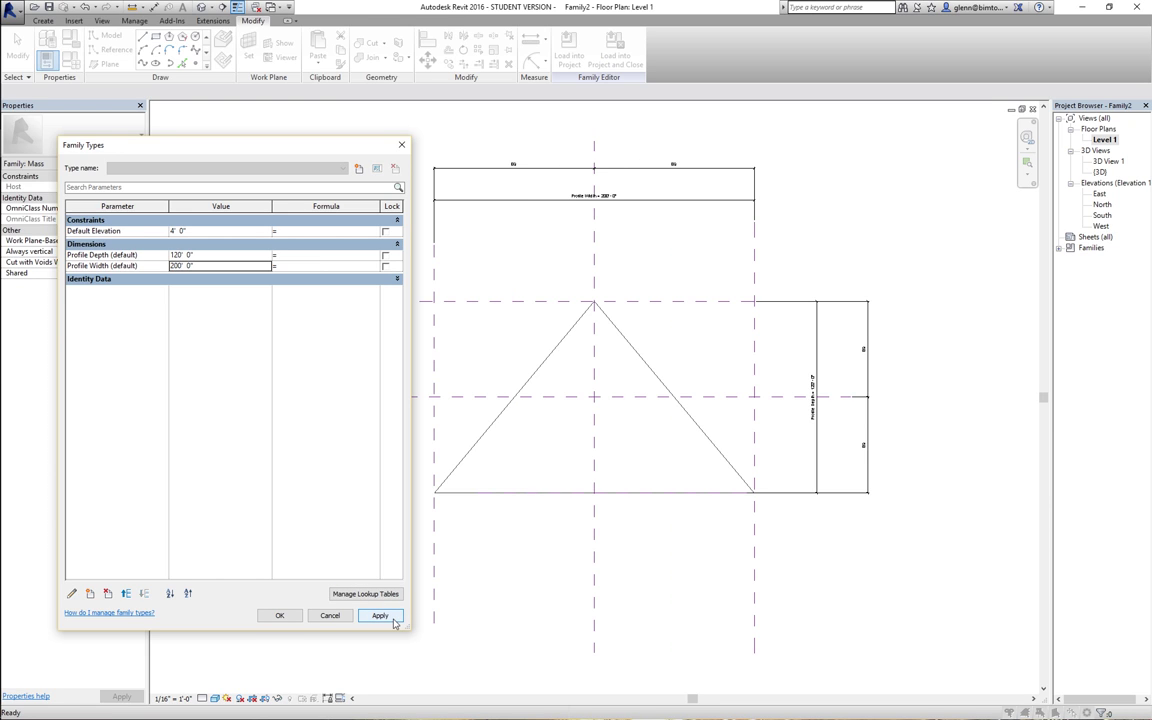
click(292, 615)
key(Tab)
click(491, 501)
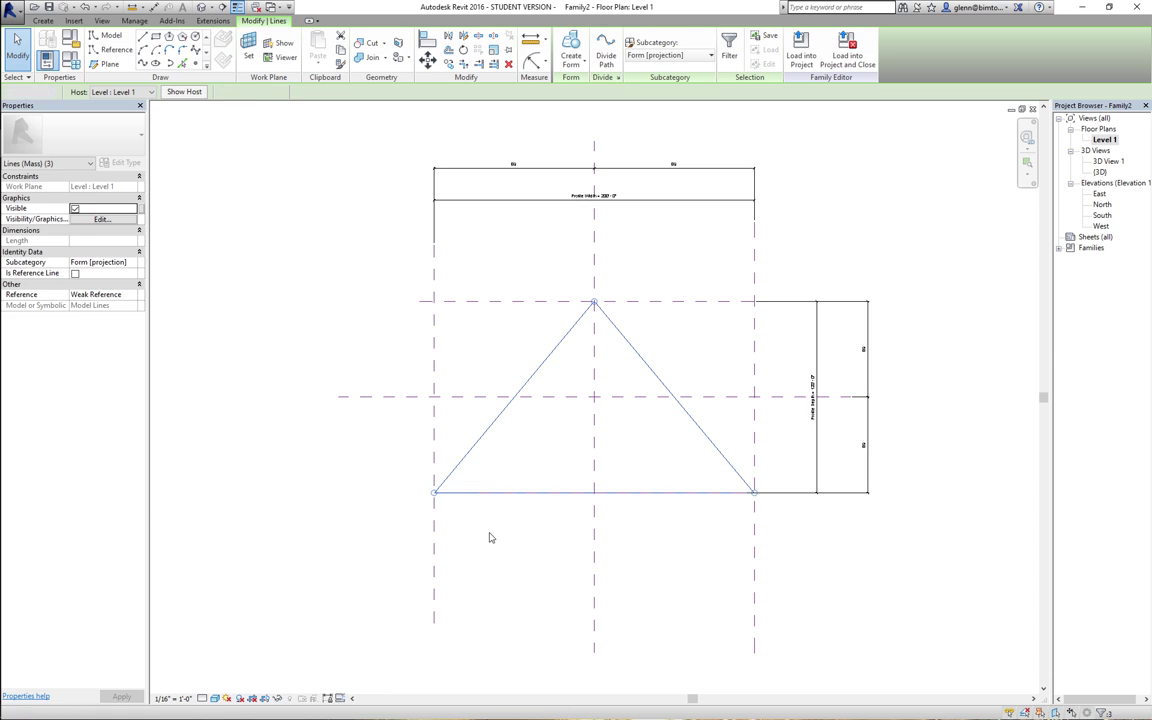
key(Delete)
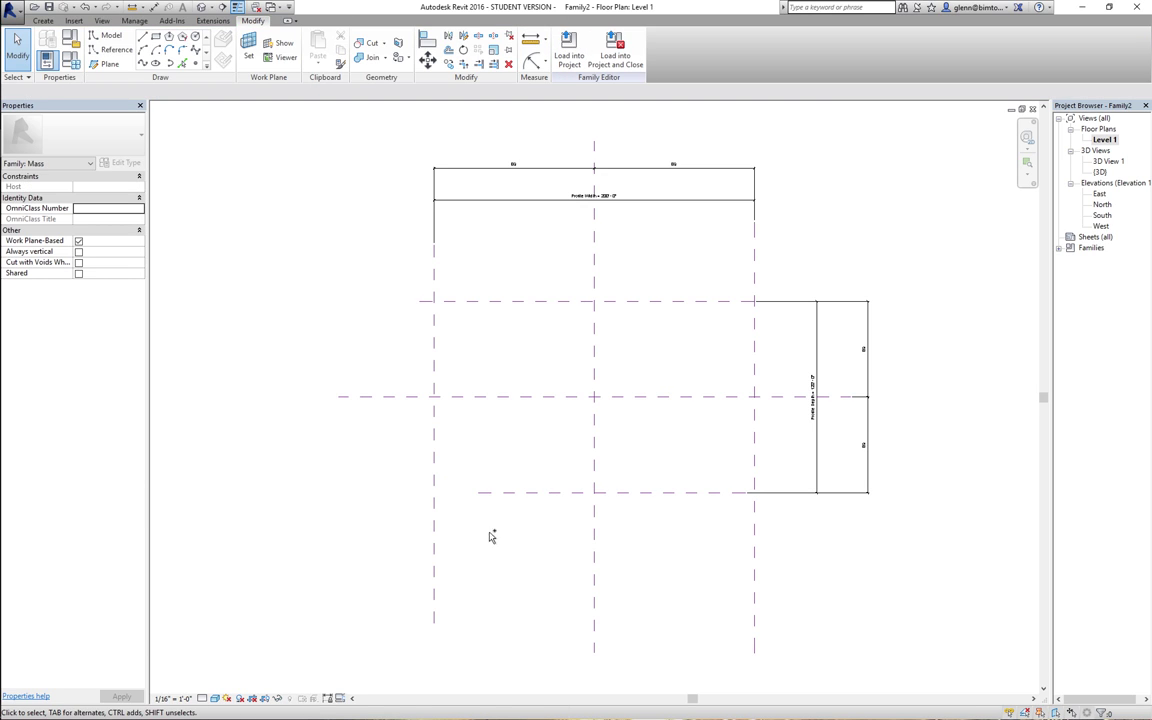
key(ctrl+z)
- Delete only the triangle's base line and extend the lower horizontal reference plane past the left vertical plane
key(Tab)
key(Tab)
click(505, 496)
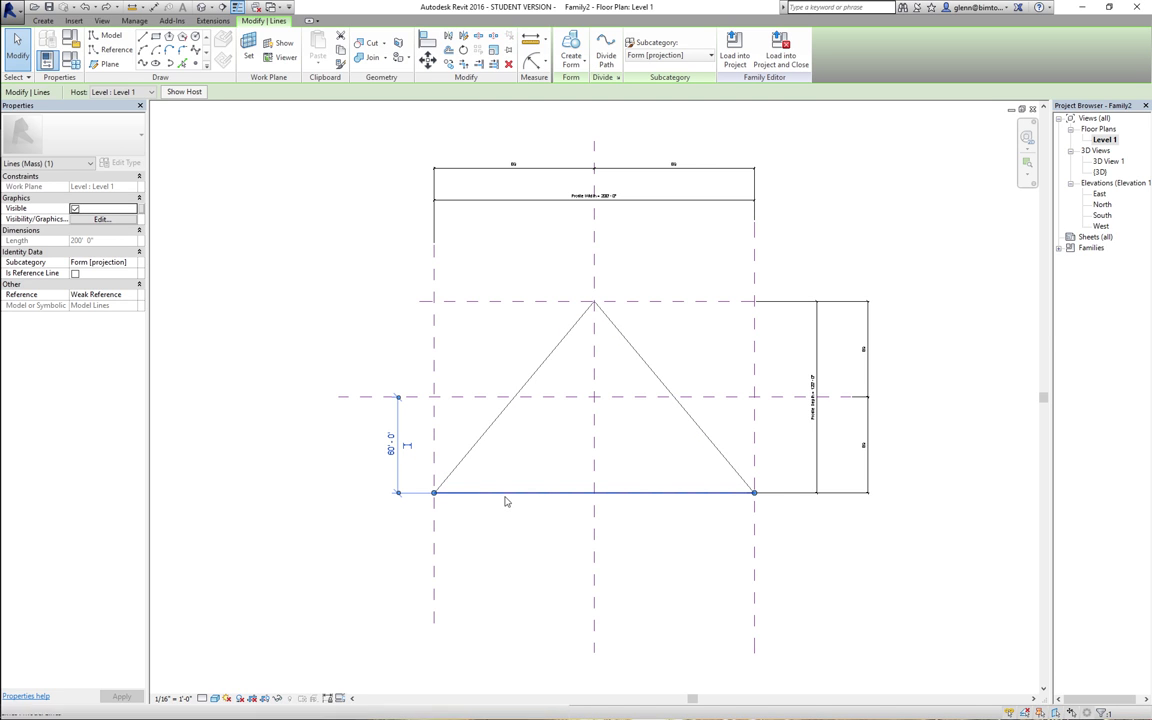
key(Delete)
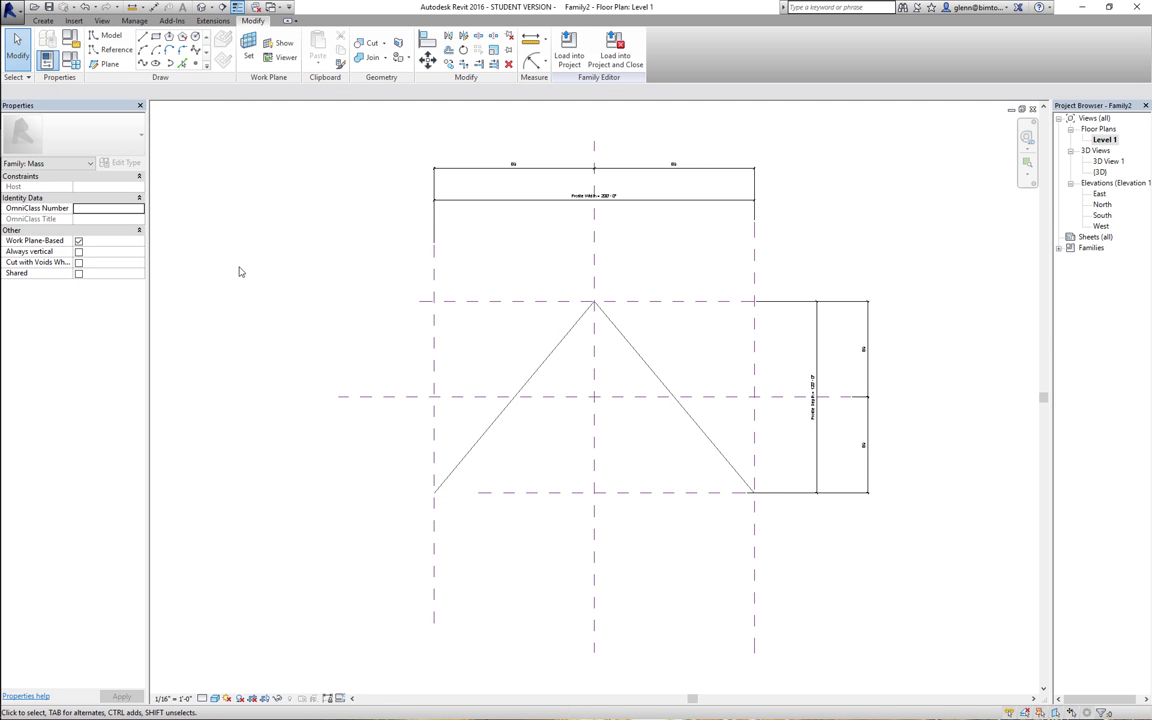
click(485, 493)
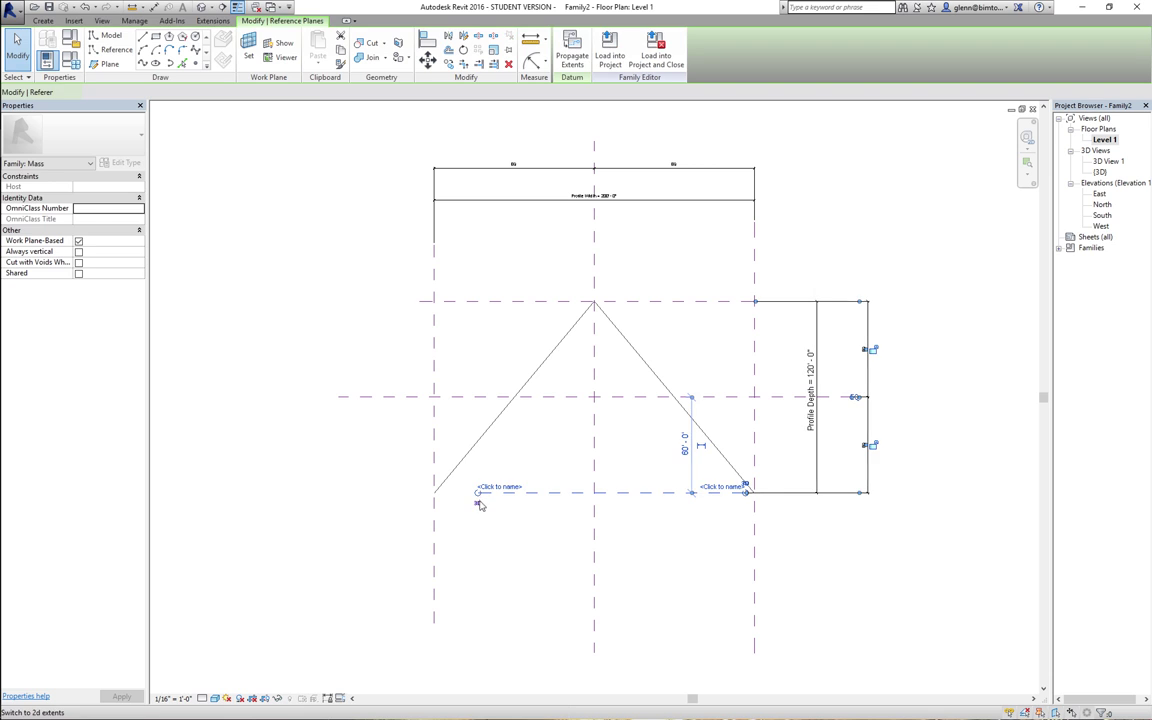
click(375, 512)
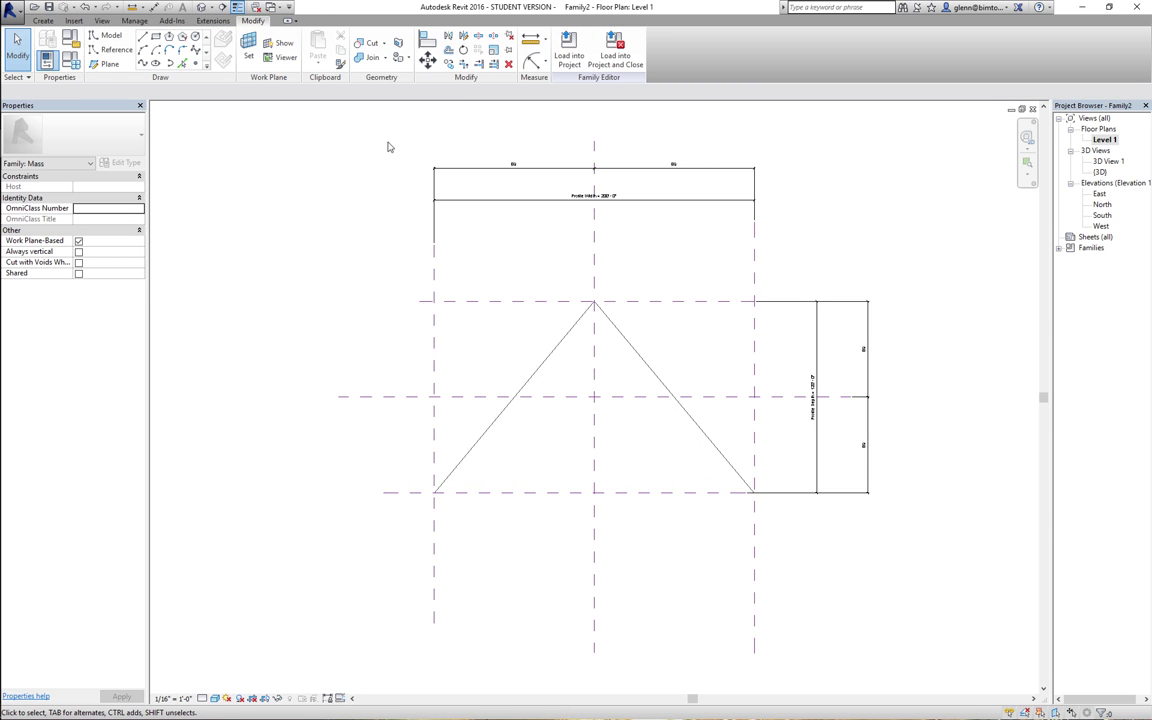
- Close the profile with two model lines from its lower-left corner through the central reference plane intersection to its lower-right corner
click(107, 35)
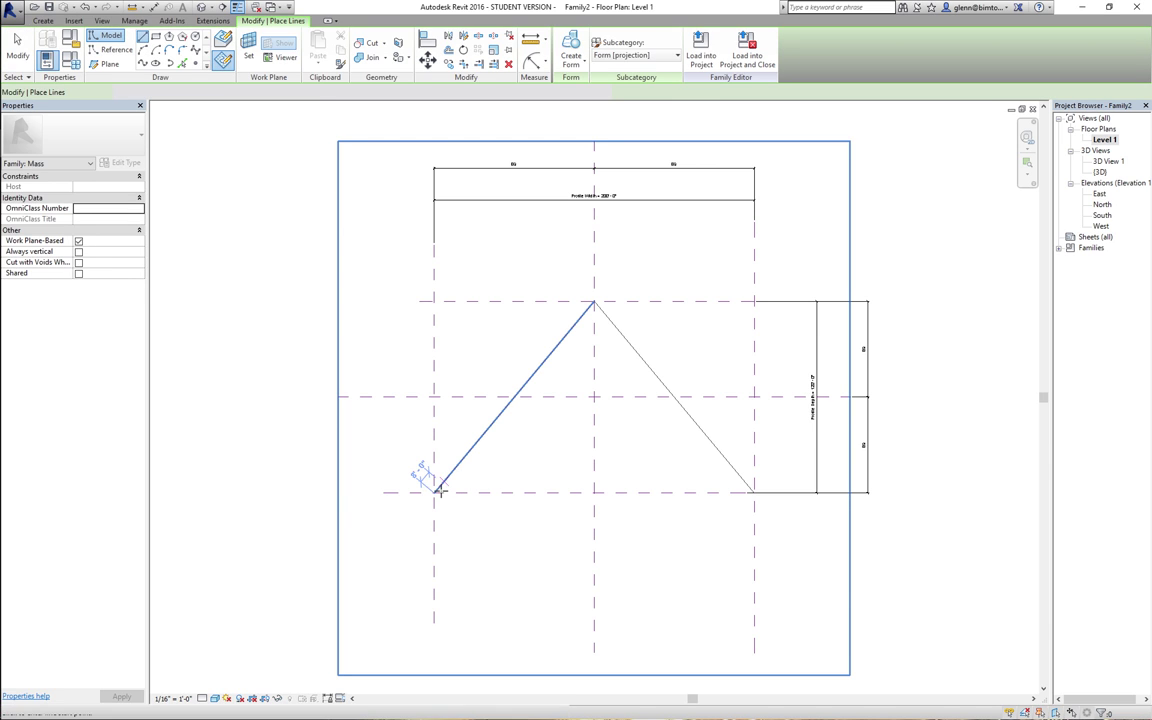
click(436, 490)
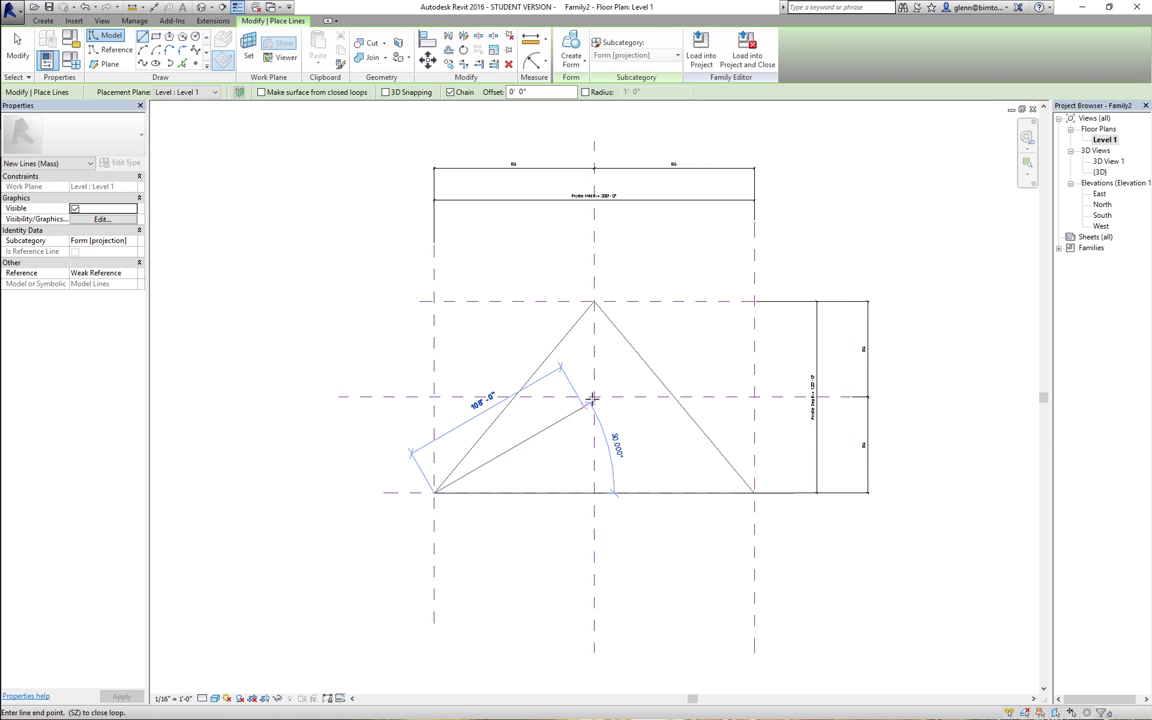
click(594, 397)
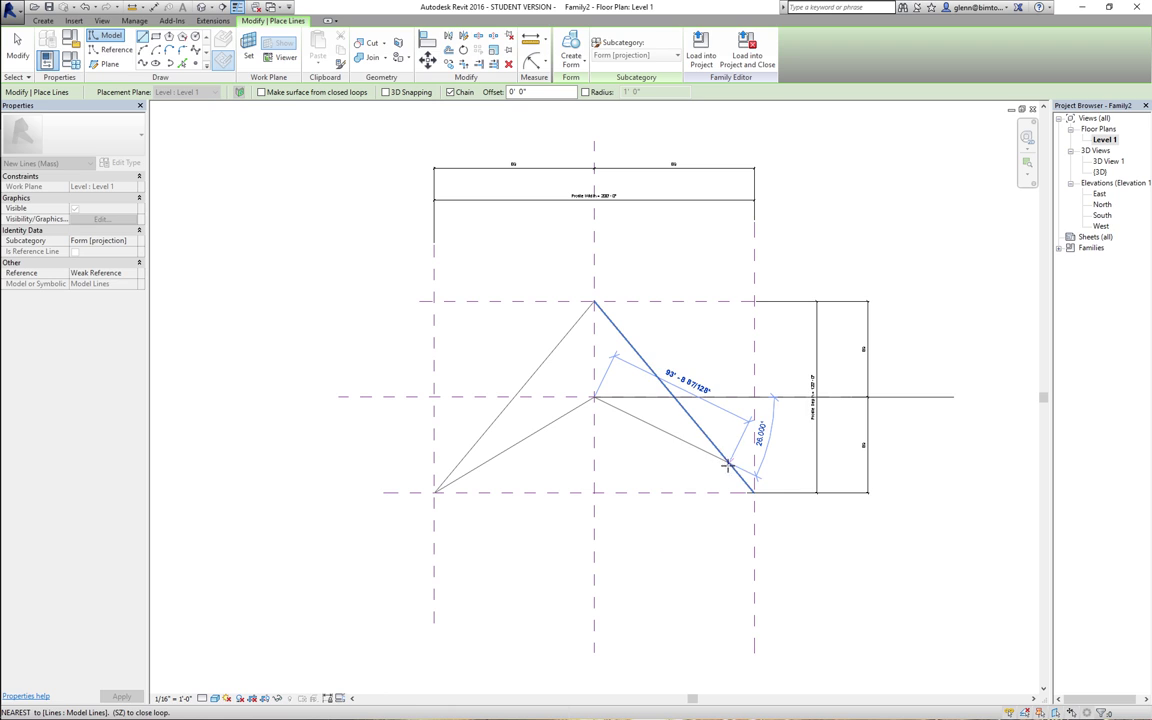
click(754, 491)
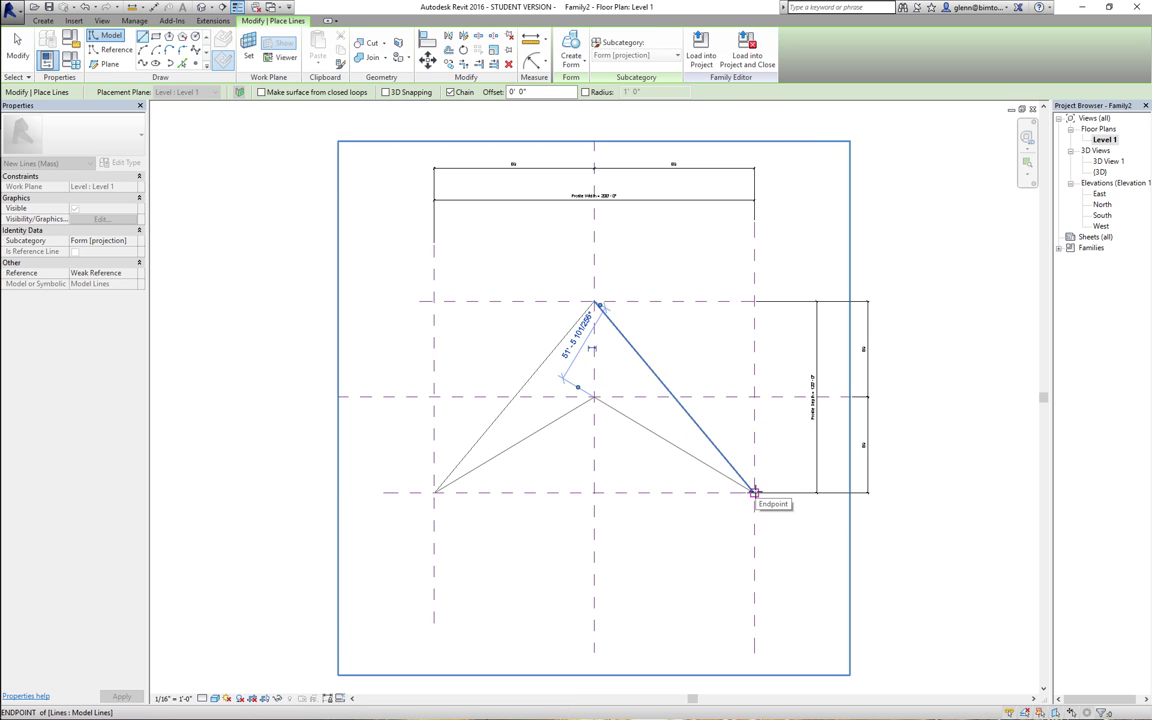
click(18, 45)
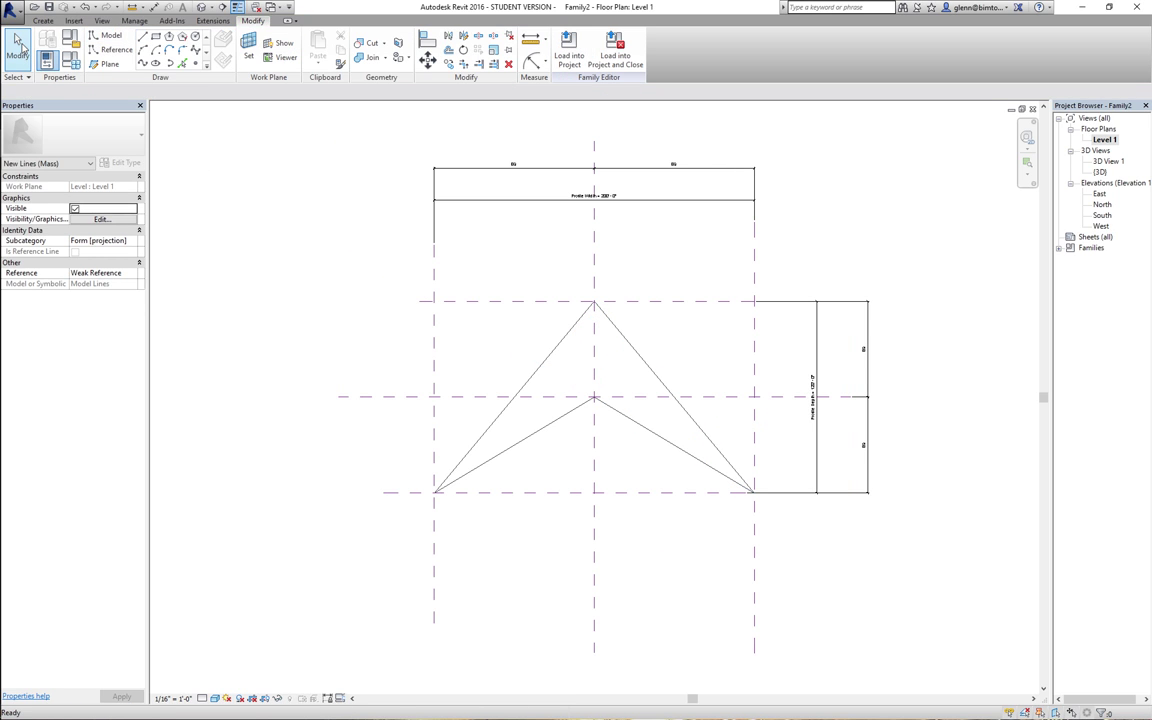
- Flex the arrowhead profile by applying a Profile Width of 180' and a Profile Depth of 150'
click(70, 64)
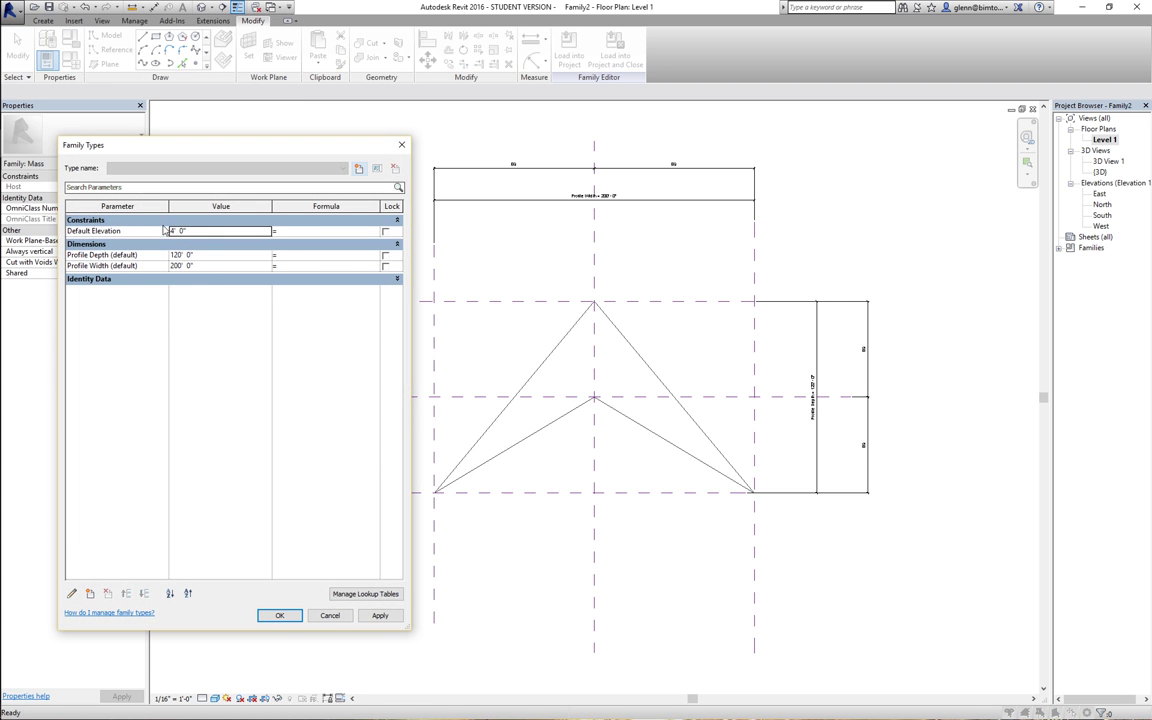
click(213, 266)
text(180)
click(215, 255)
text(150)
click(382, 617)
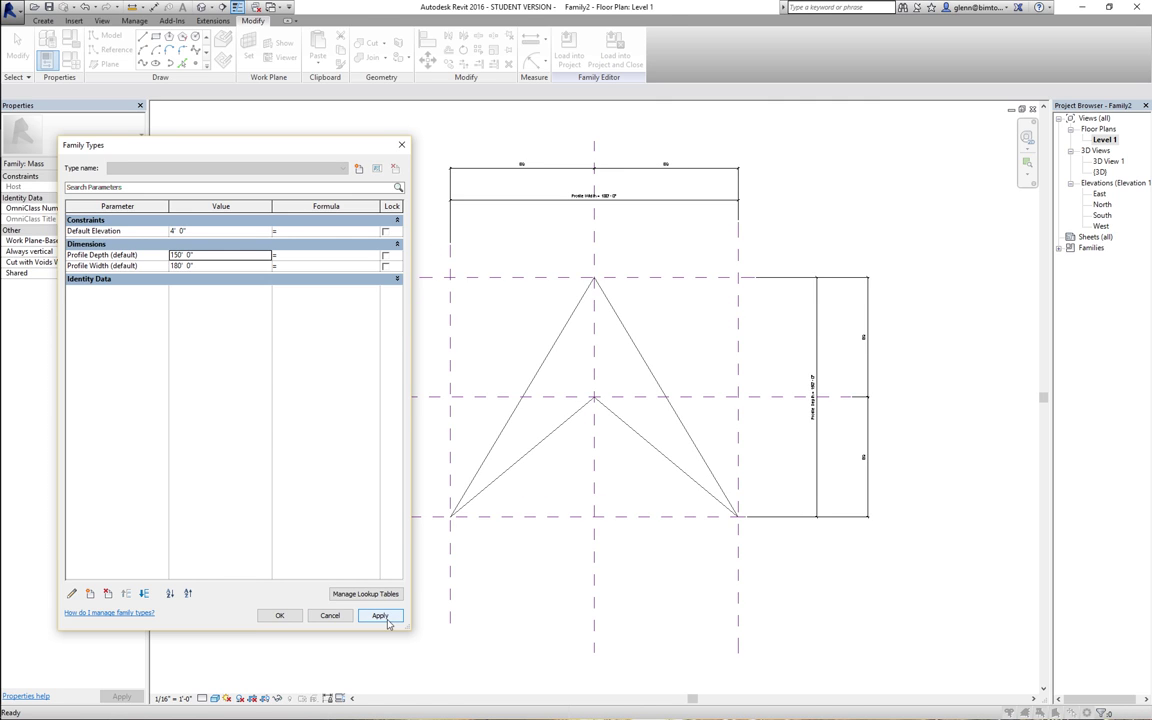
click(279, 616)
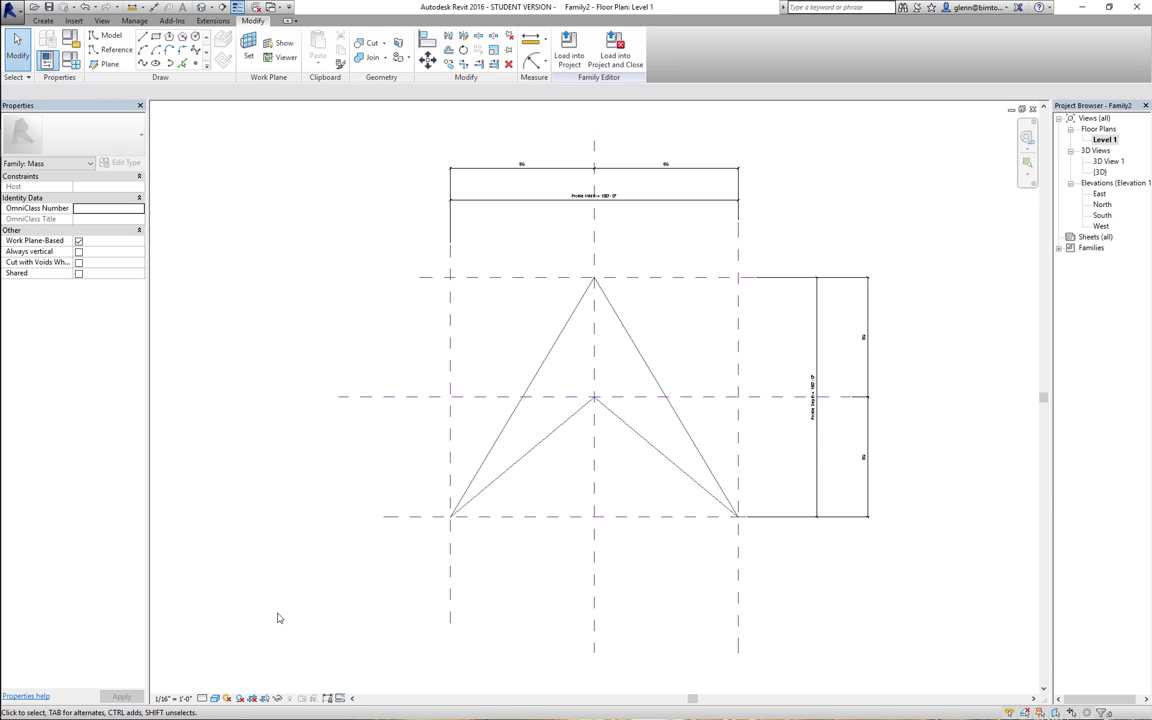
- Save the family as Starfleet Profile in the Example 18.1 - Evaluating Tower Metrics folder
click(20, 14)
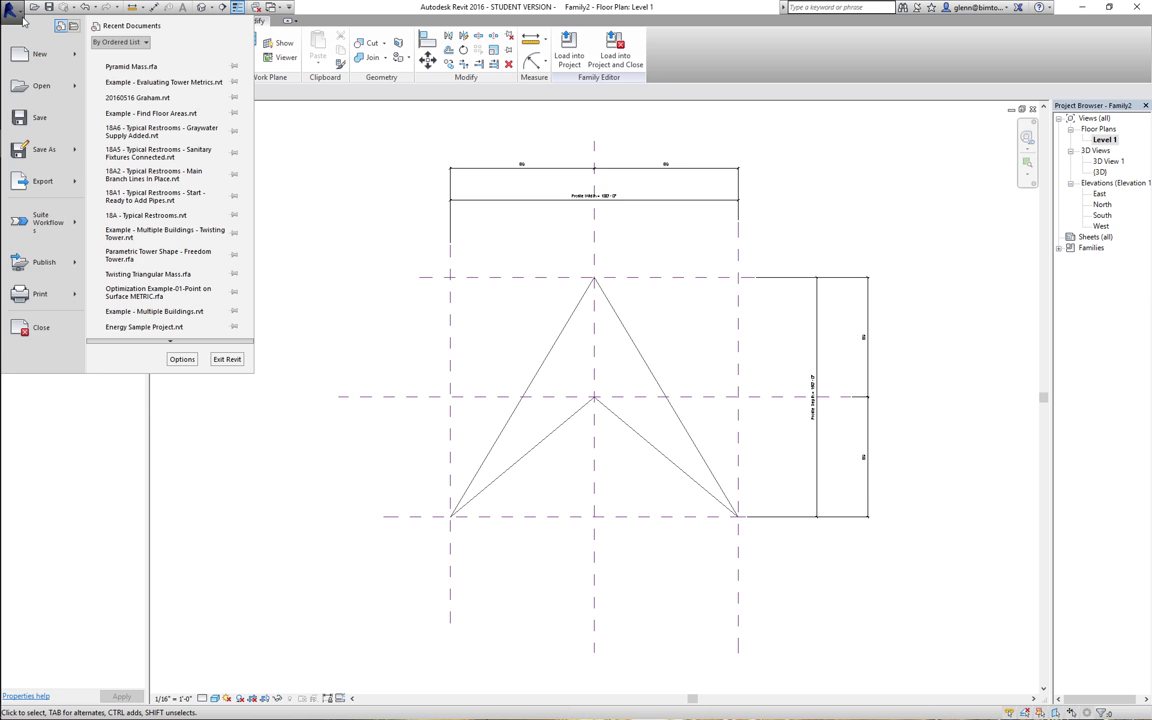
mouse_move(42, 156)
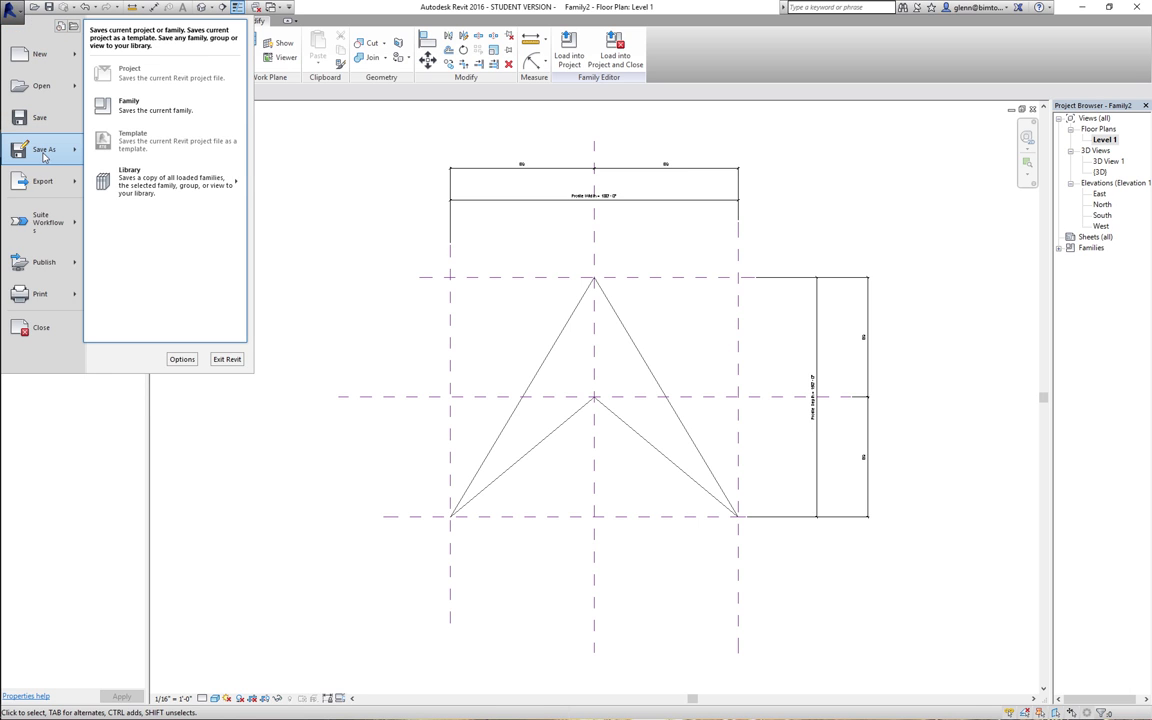
click(130, 105)
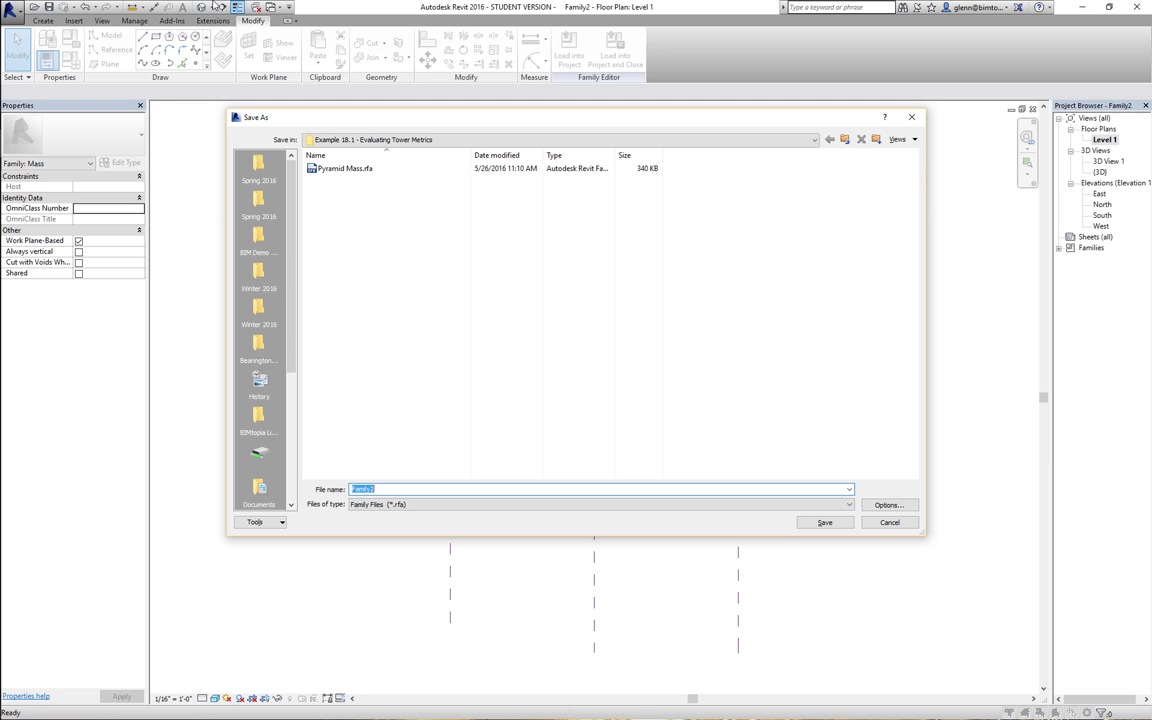
text(S)
click(824, 522)
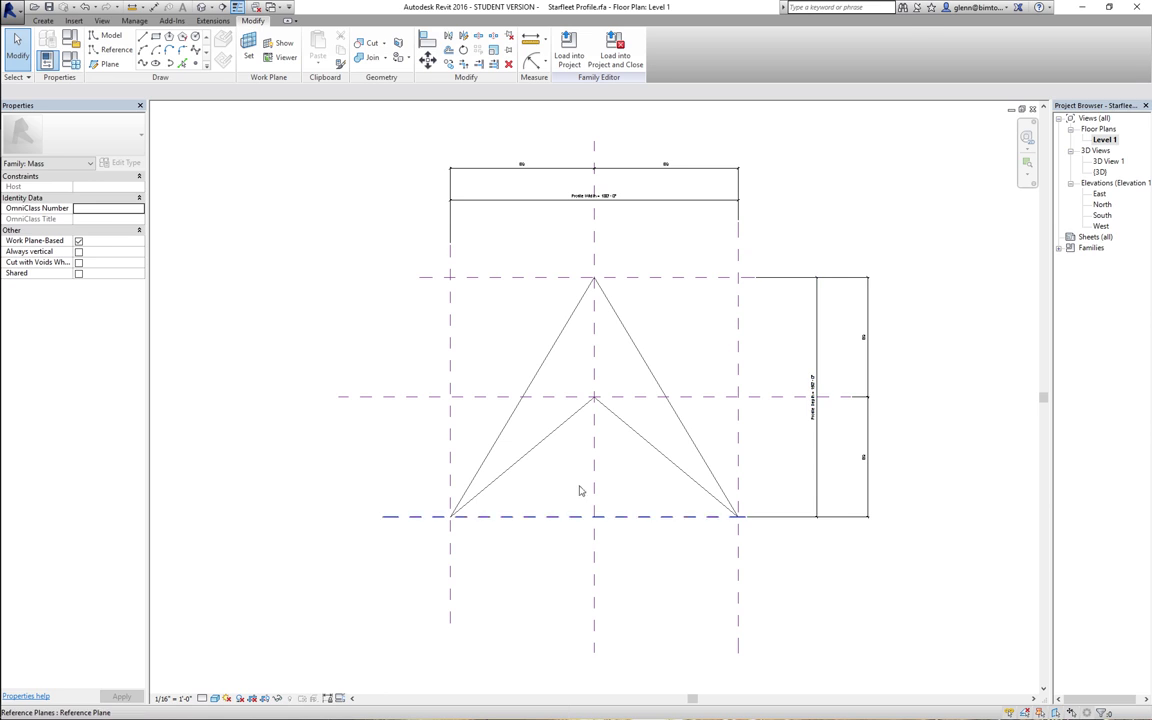
click(332, 473)
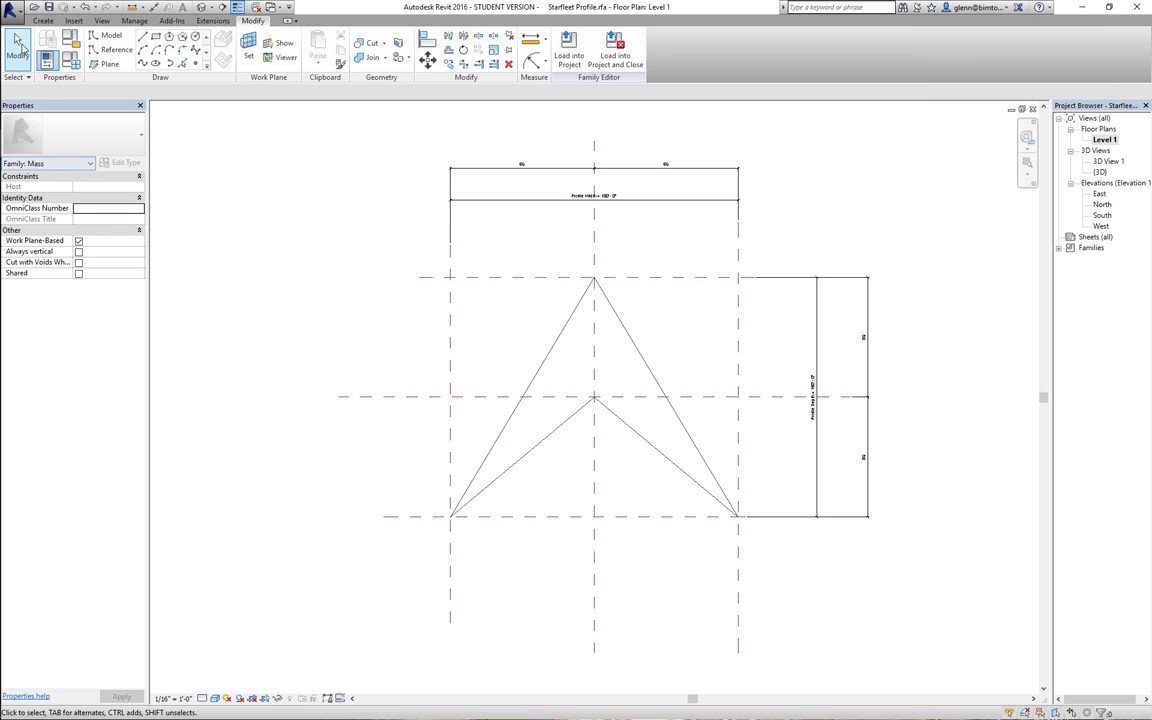
- Create a new conceptual mass family from the Mass.rft template
click(15, 17)
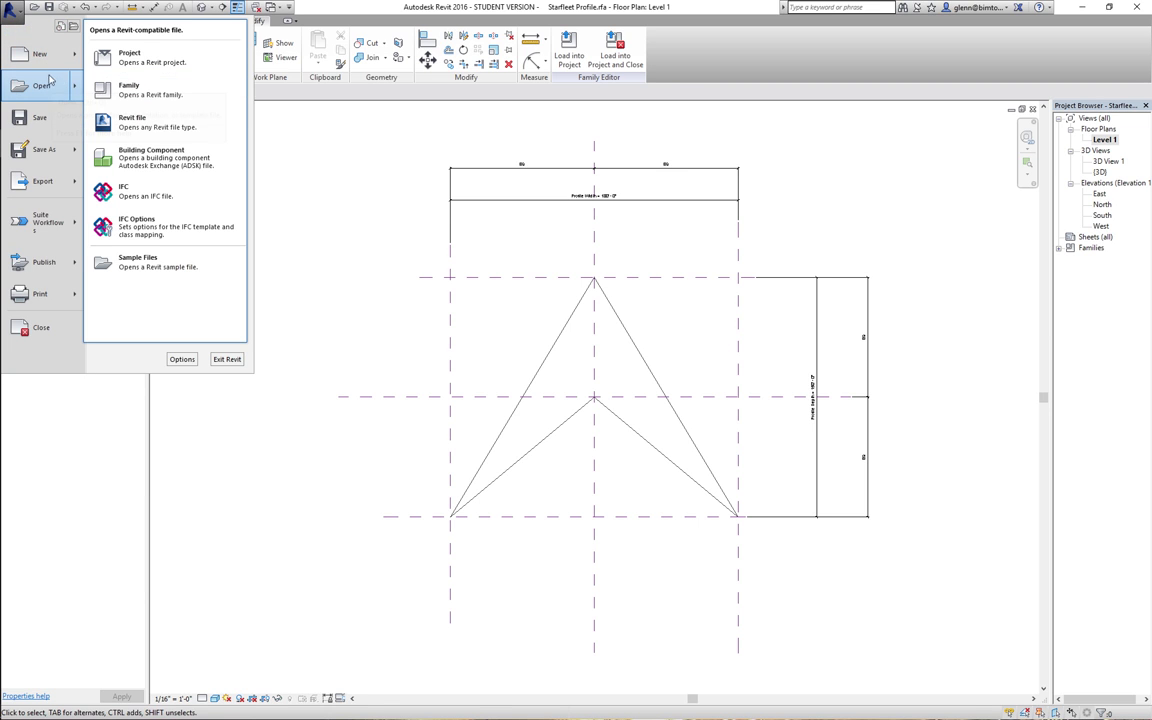
mouse_move(42, 58)
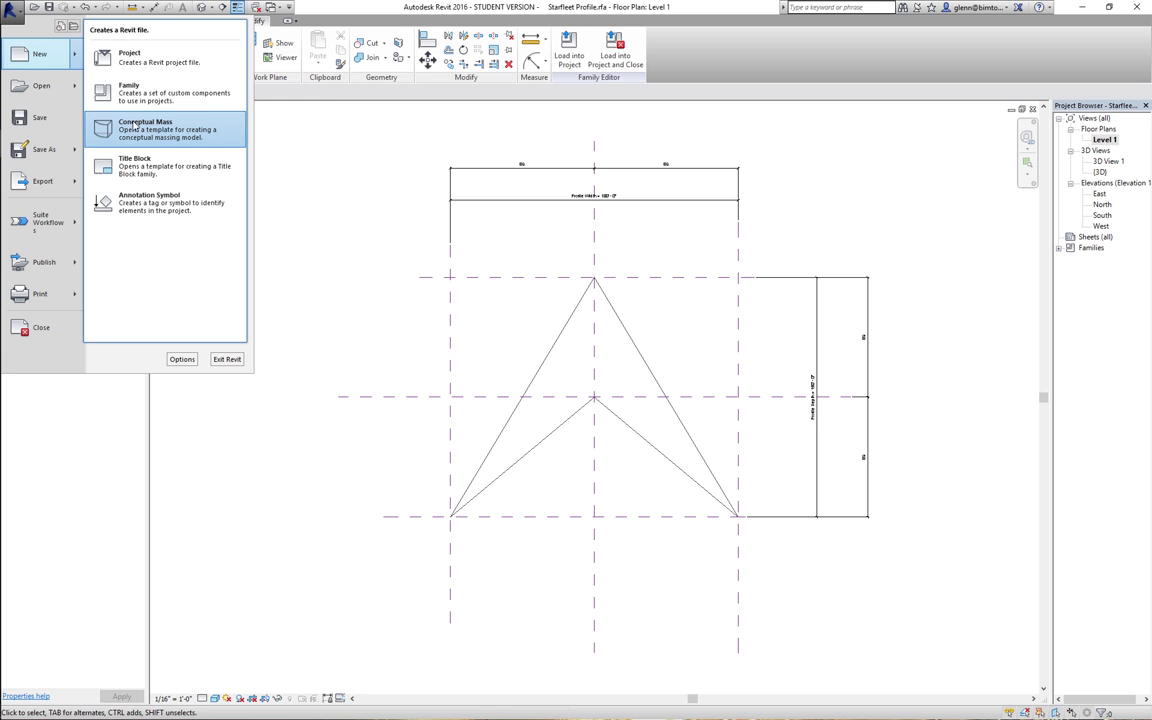
click(135, 126)
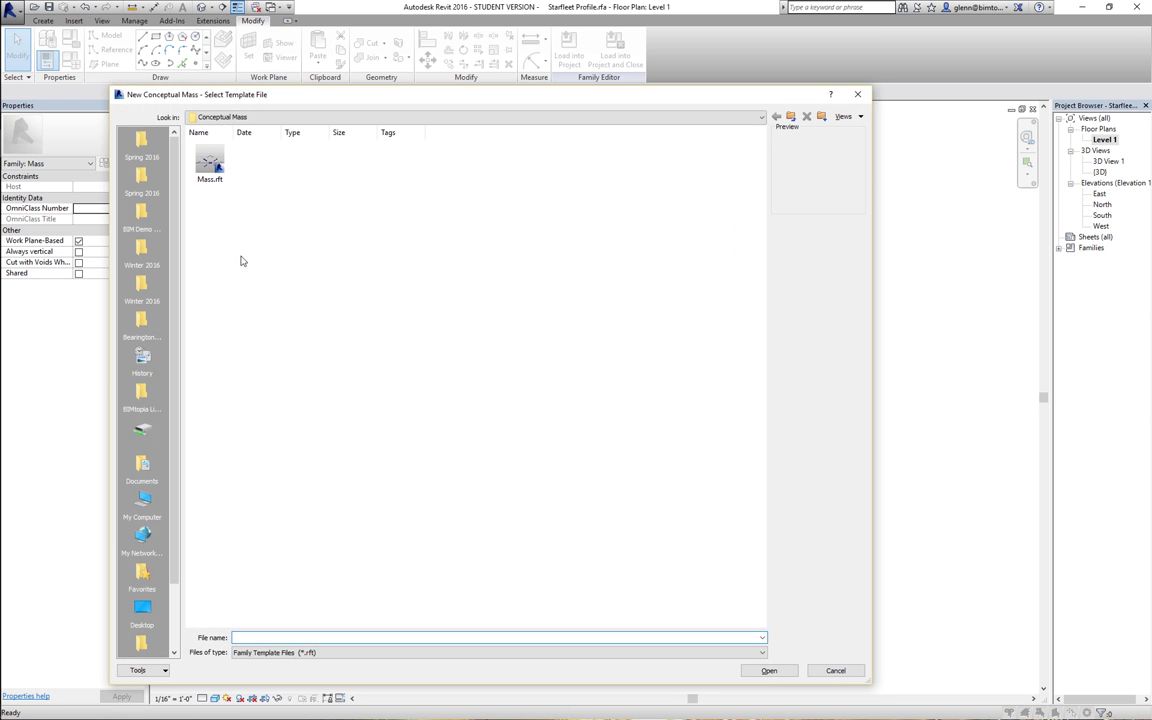
double_click(221, 165)
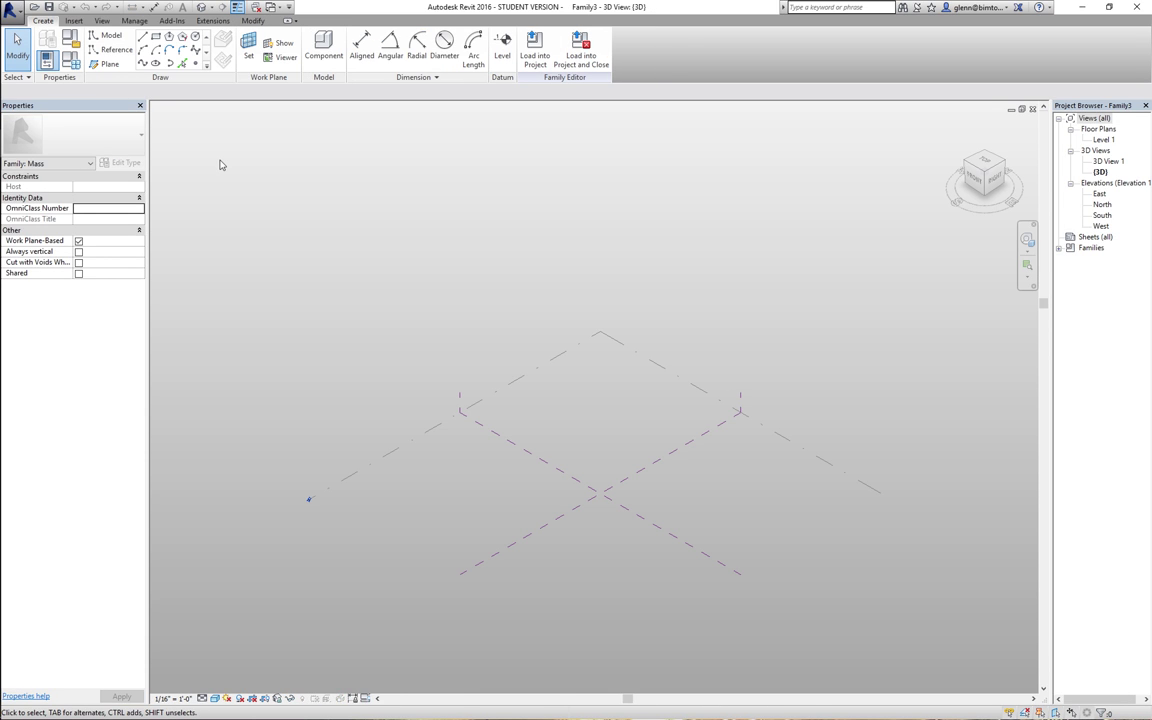
- In the South elevation, draw a horizontal reference plane about 145' above Level 1, crossing the vertical centre plane
double_click(1099, 219)
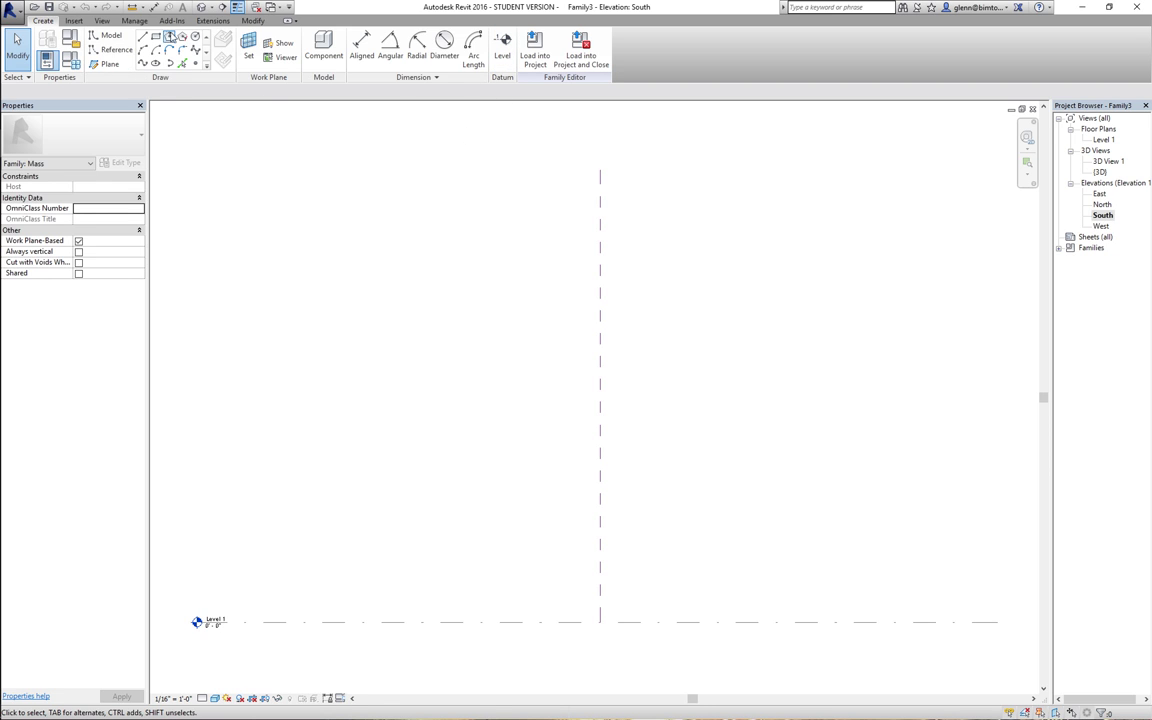
click(110, 64)
click(321, 293)
click(845, 292)
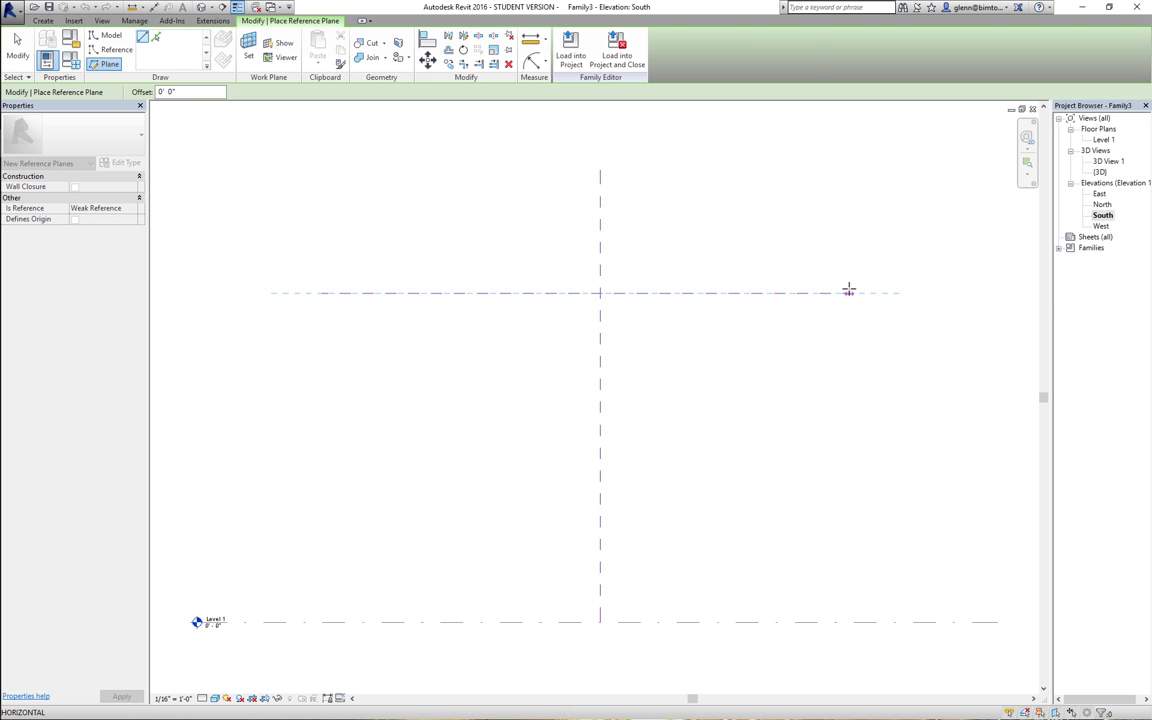
key(Escape)
key(Escape)
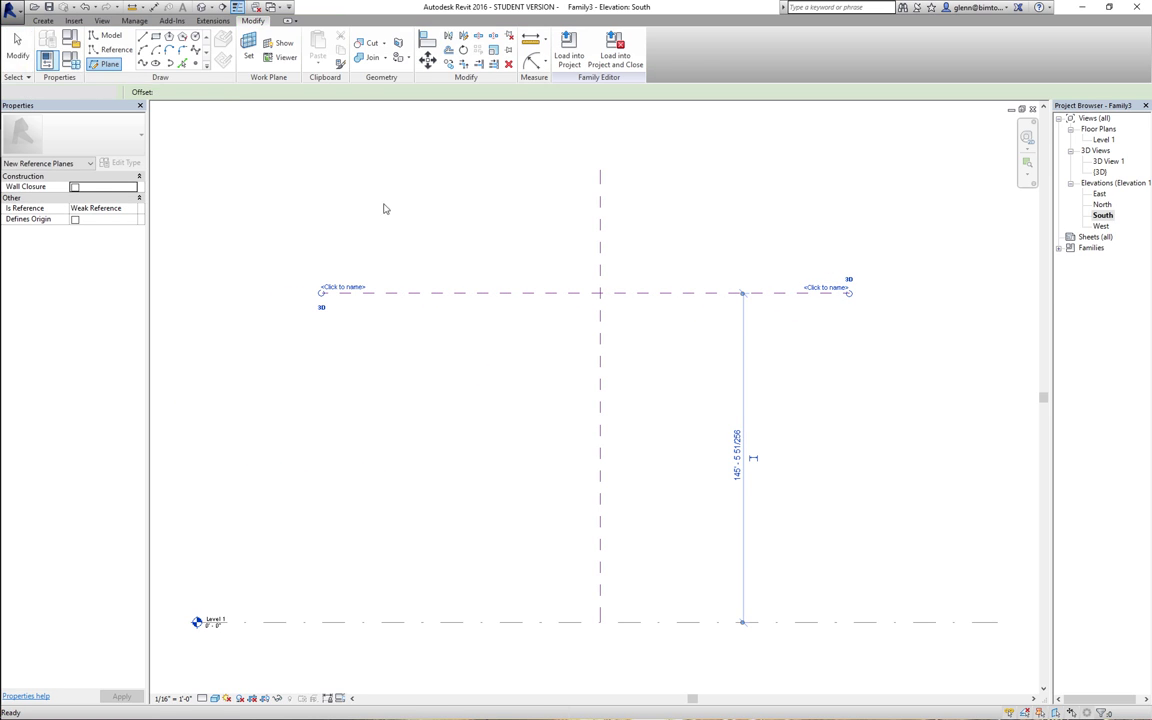
- Name the horizontal reference plane above Level 1 TowerHeight
click(820, 294)
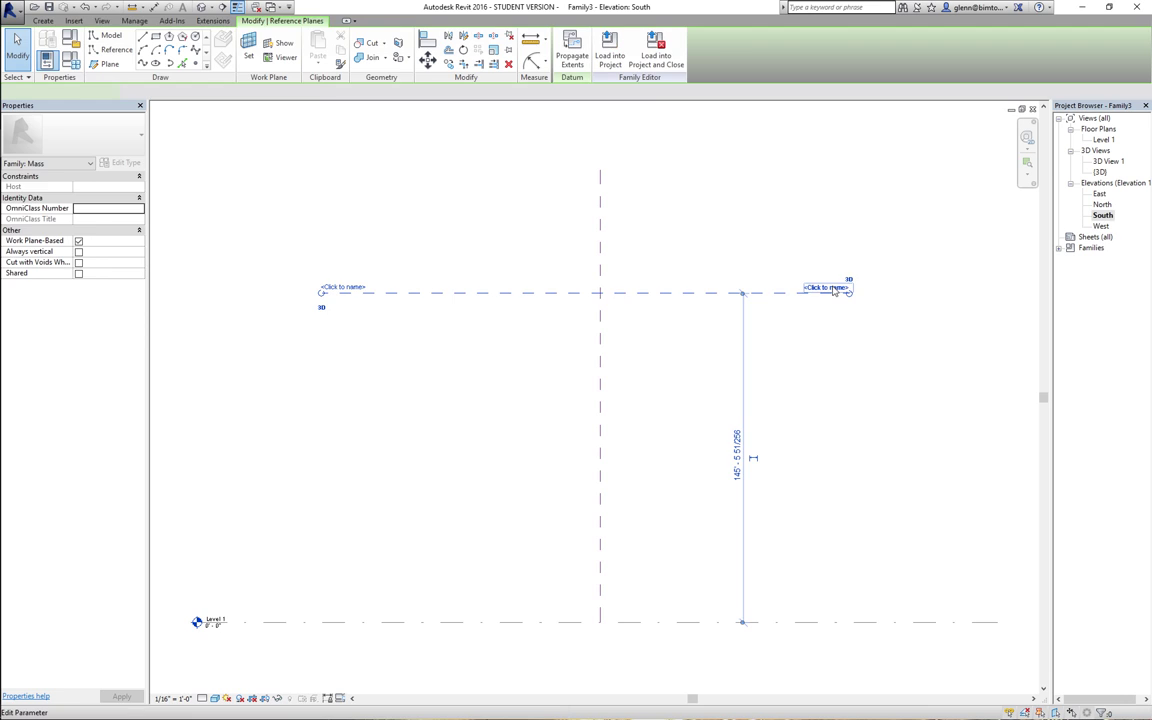
click(825, 287)
text(Tower)
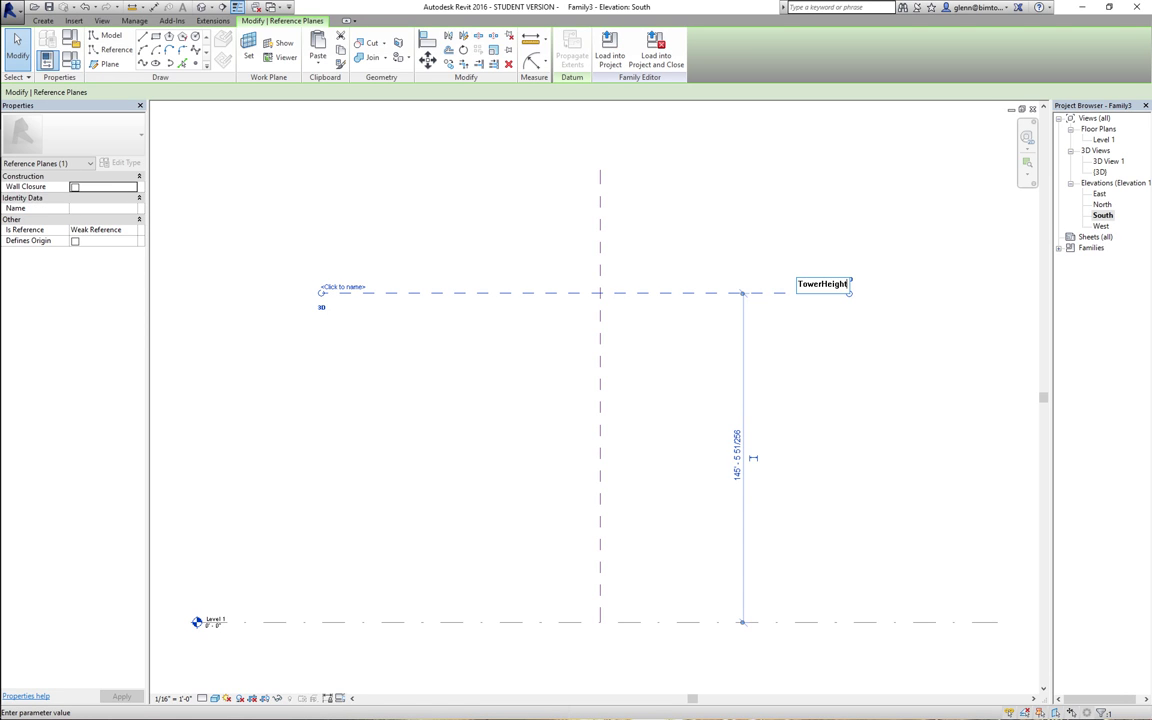
text(Height)
key(Return)
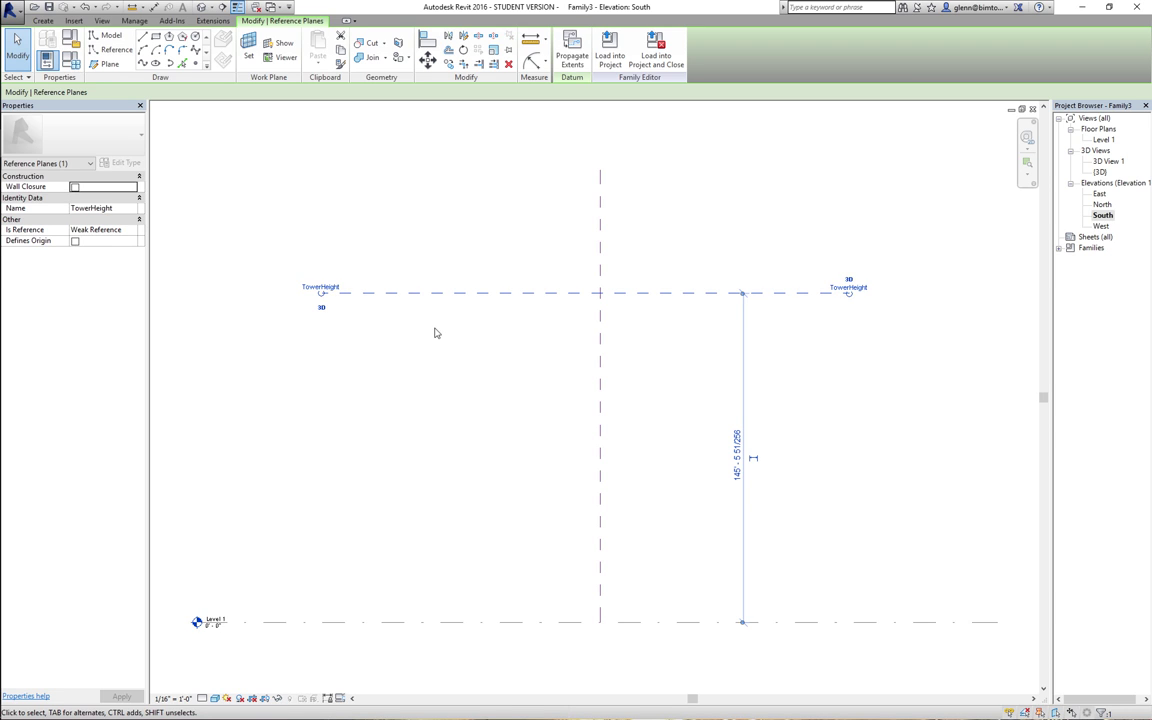
click(435, 333)
- Rename the horizontal reference plane above Level 1 as TowerTopPlane
click(795, 293)
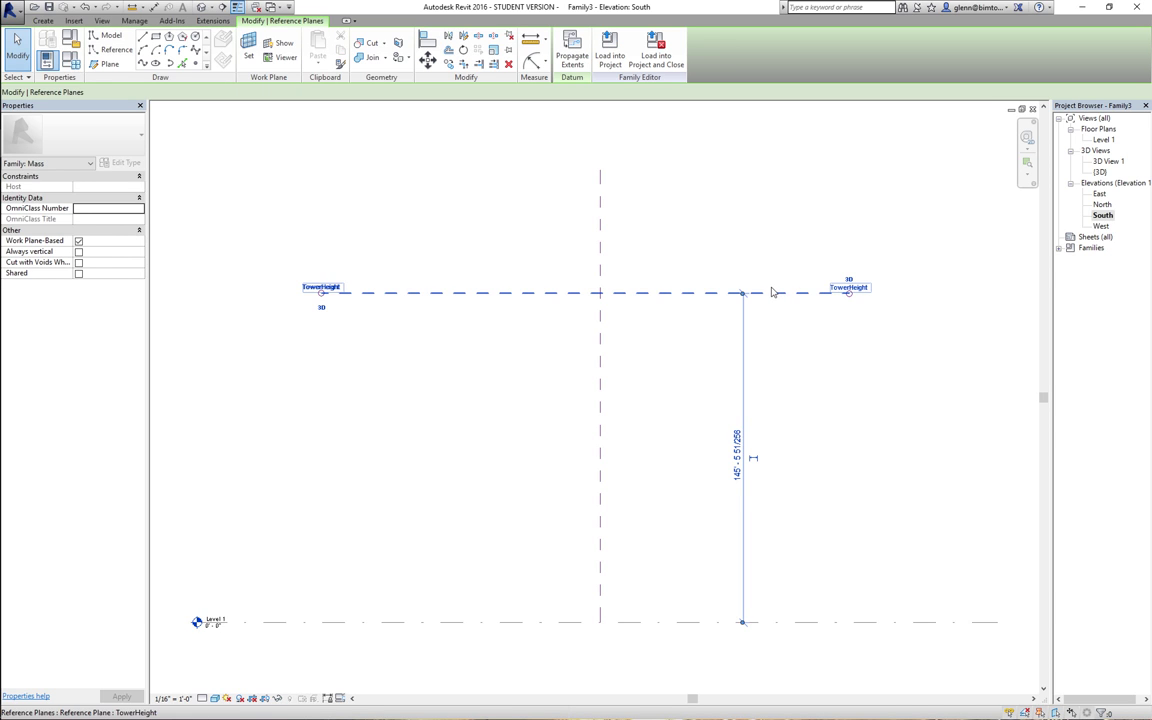
click(845, 286)
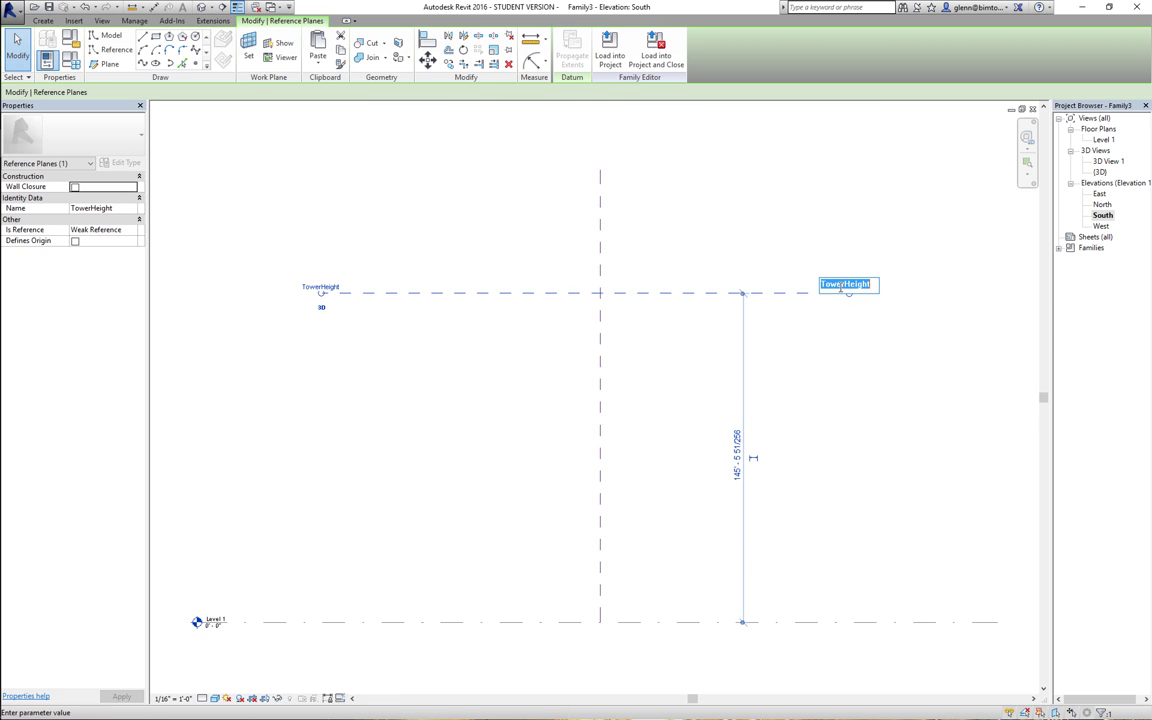
text(TowerTopPlane)
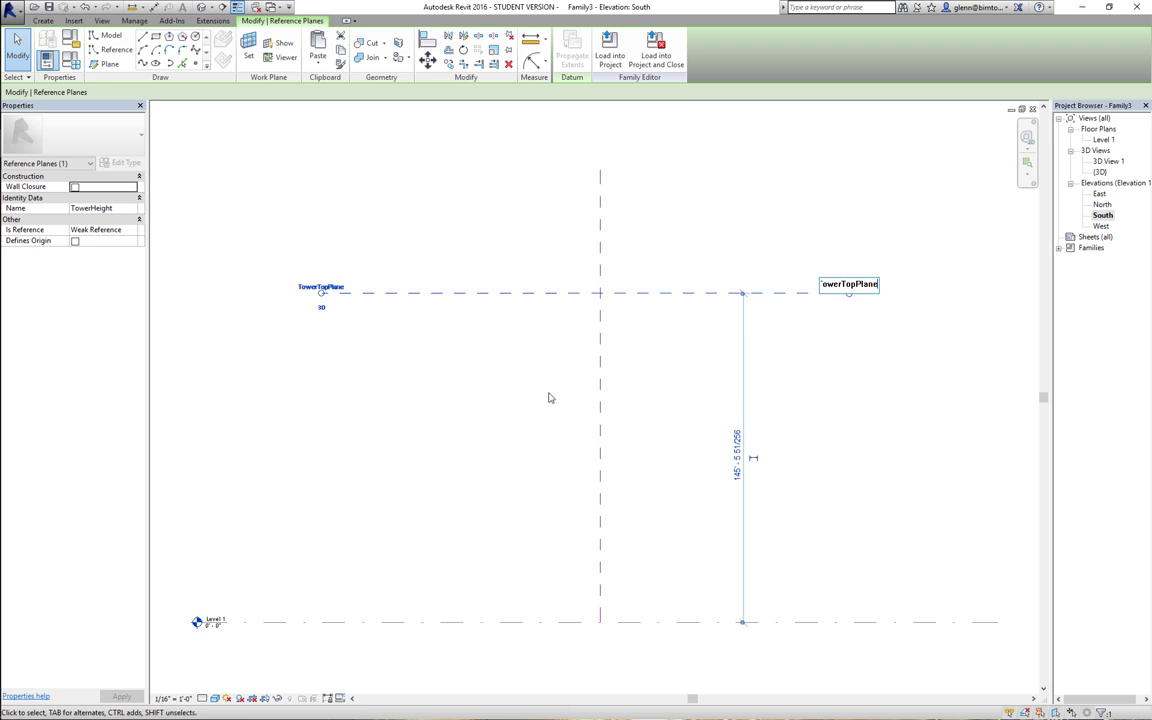
key(Return)
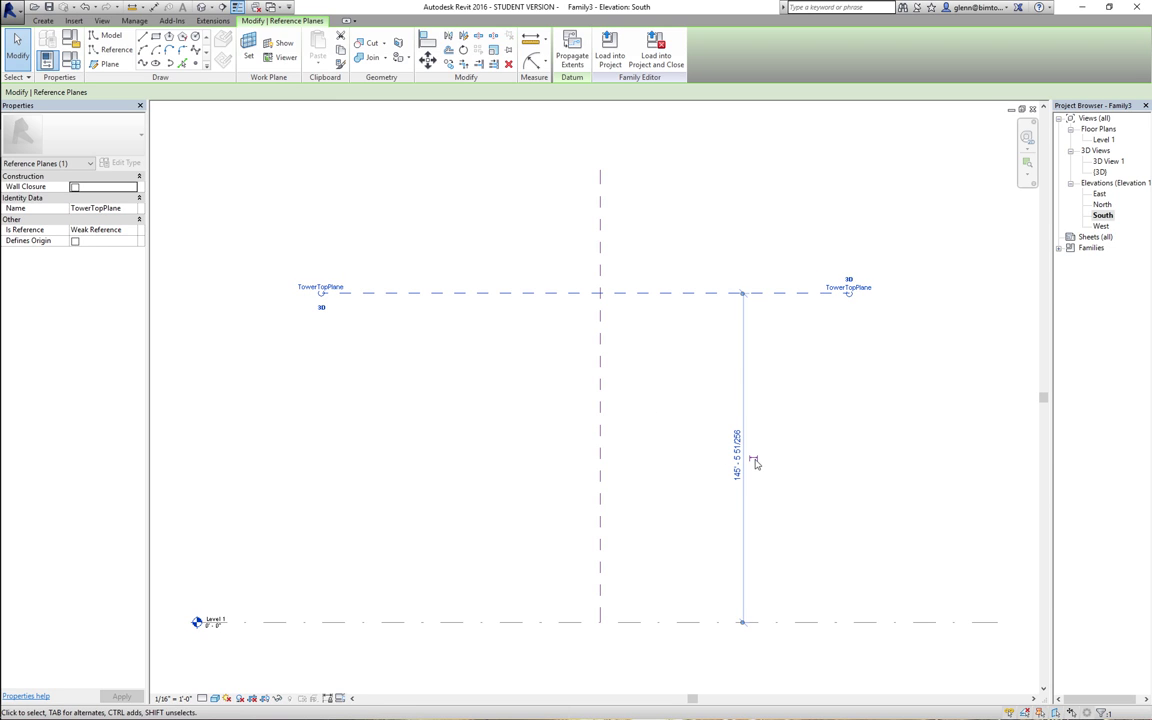
- Make the temporary dimension from Level 1 to the TowerTopPlane permanent and label it with a new instance parameter named Tower Height
click(784, 464)
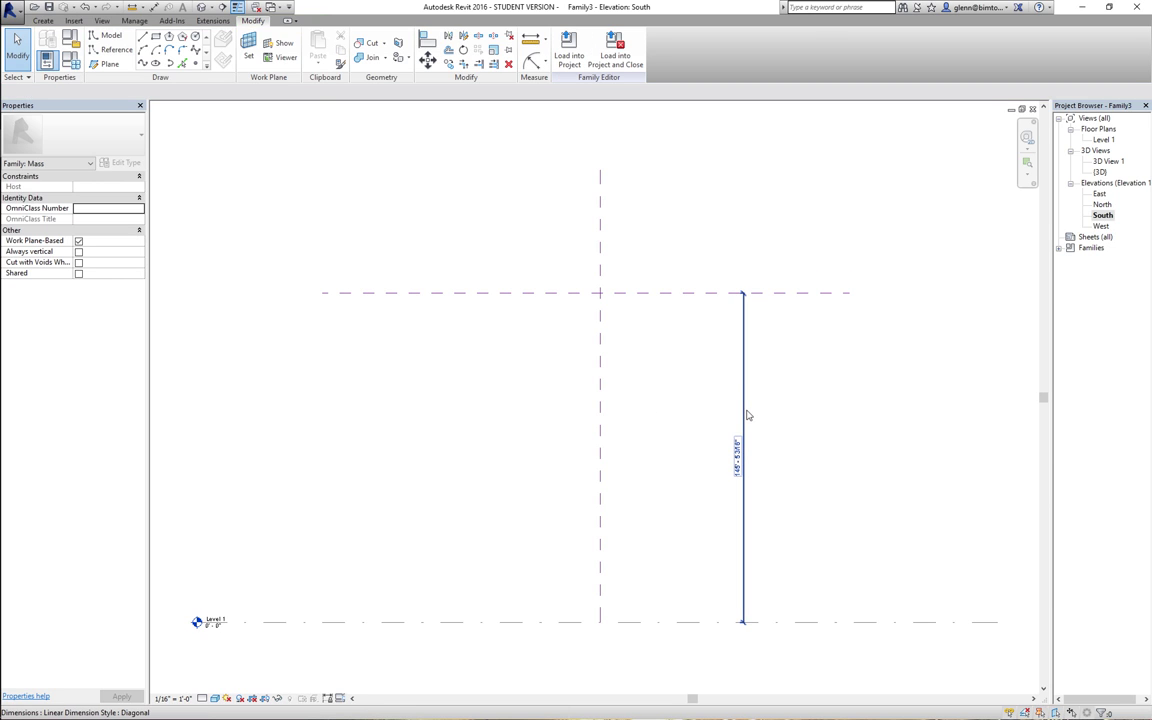
click(745, 411)
click(285, 92)
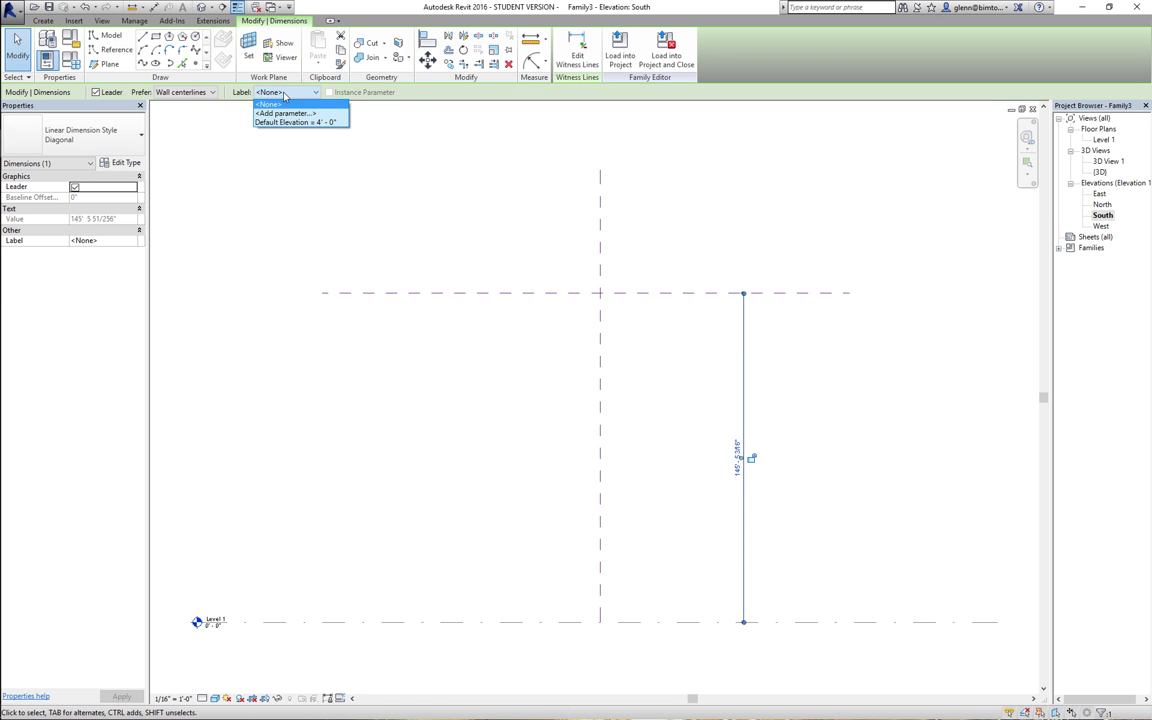
click(285, 113)
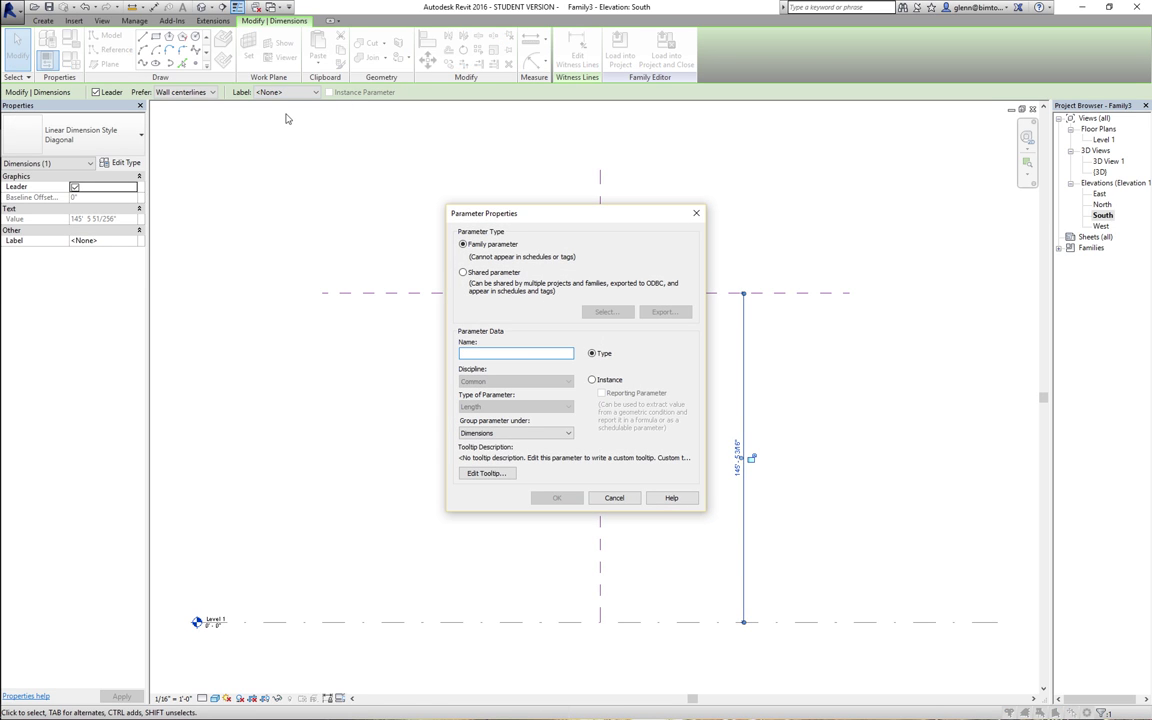
text(Tower Height)
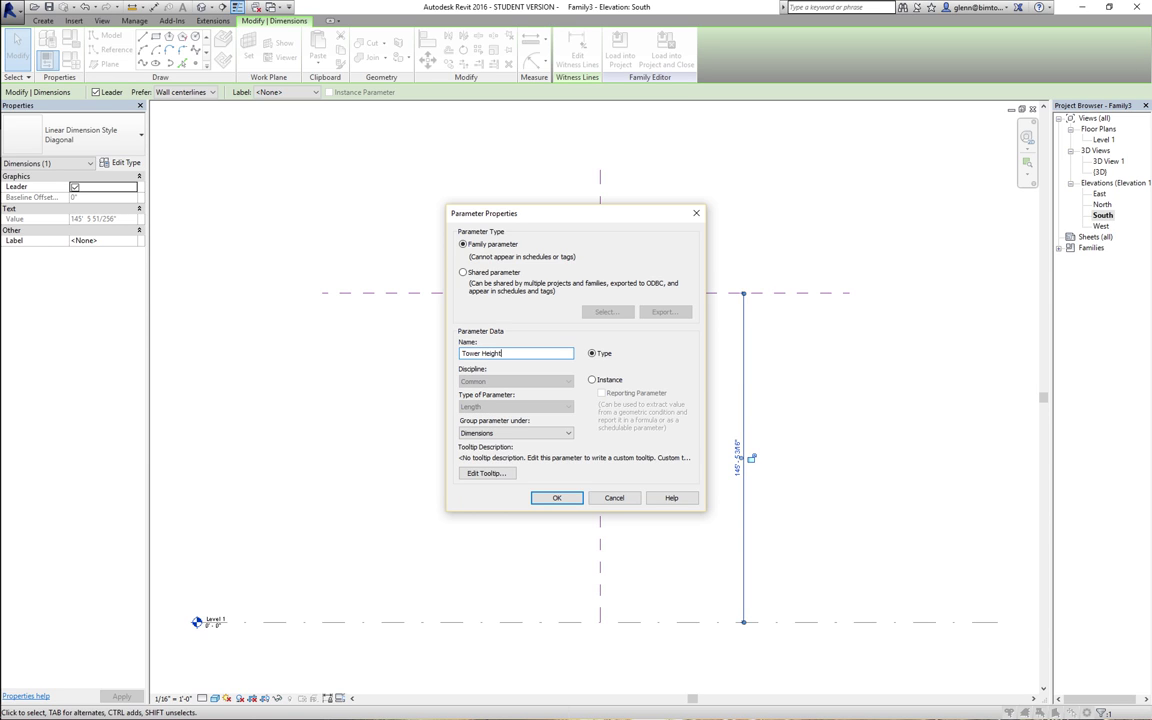
click(591, 380)
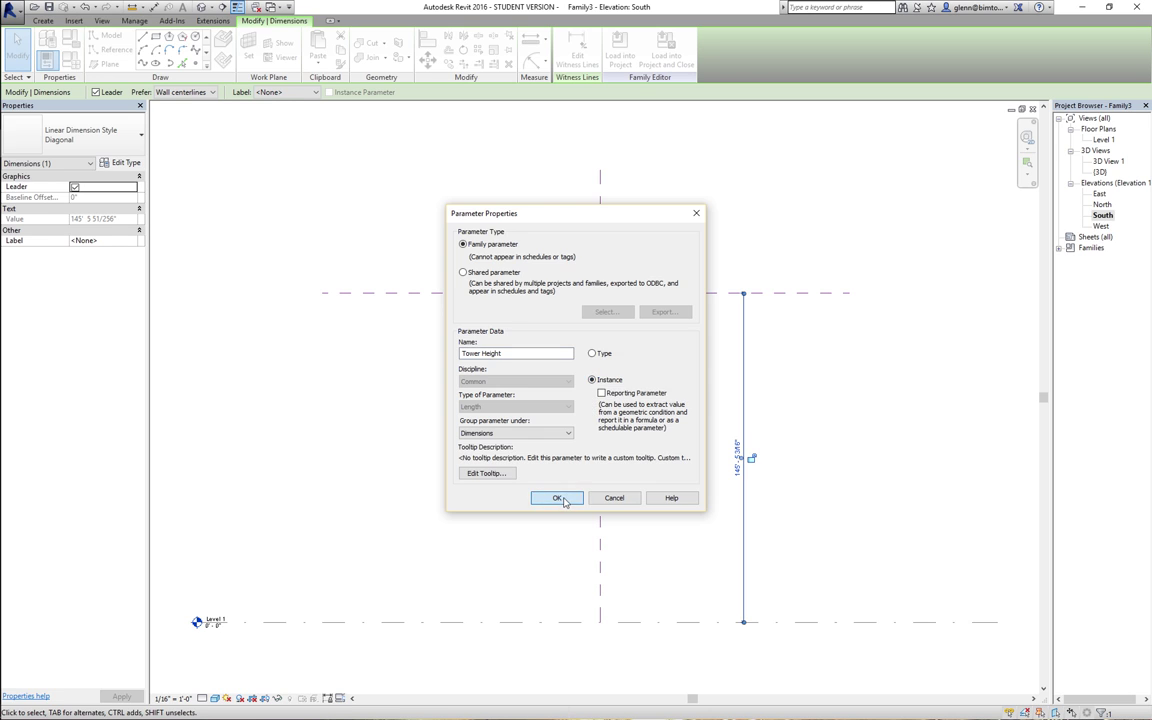
click(562, 499)
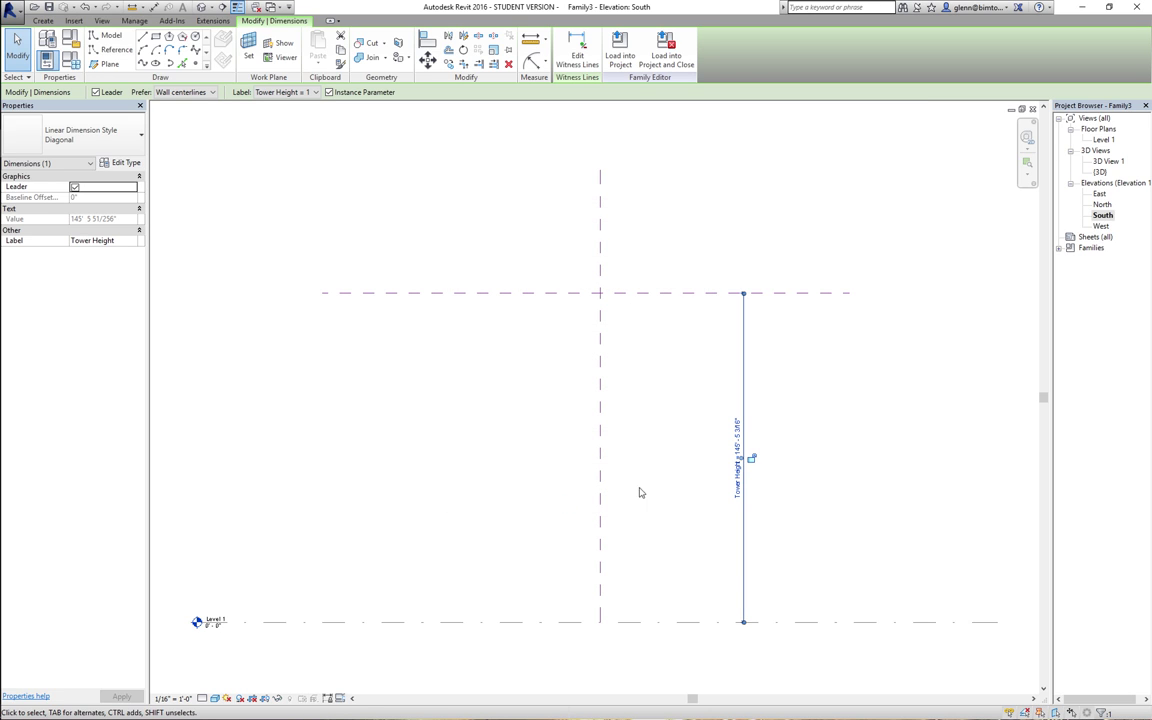
- Open the Level 1 floor plan and load Starfleet Profile.rfa from the Example 18.1 - Evaluating Tower Metrics folder in Session 18
double_click(1102, 140)
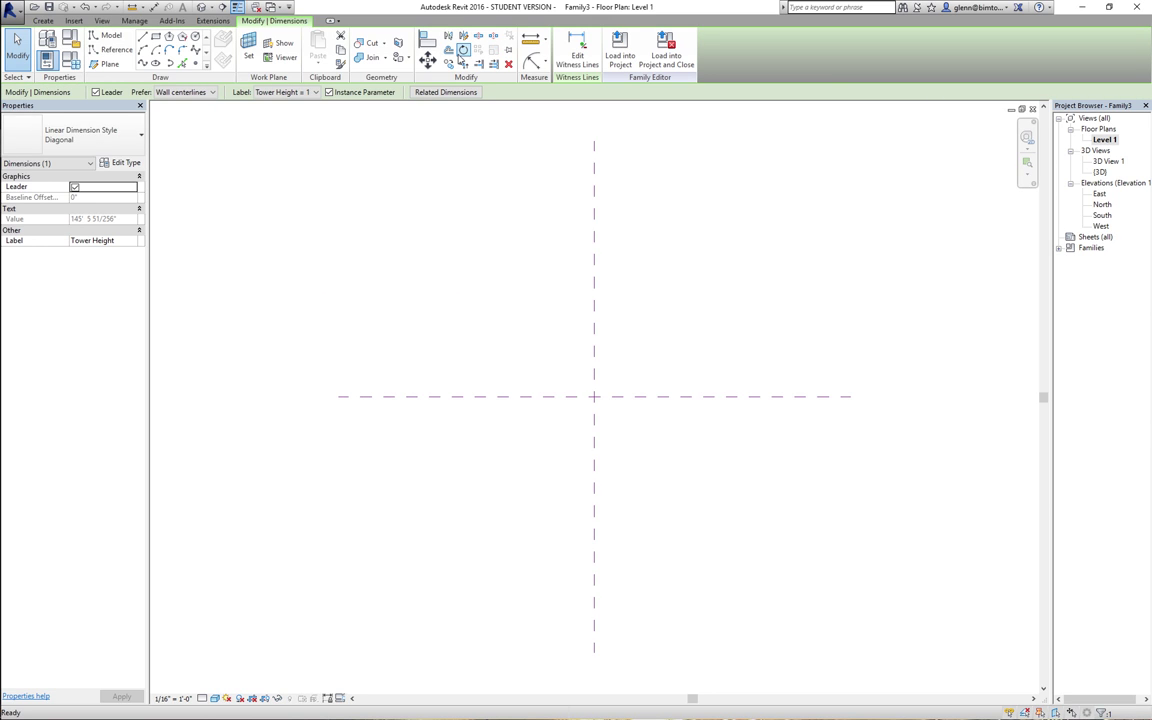
click(76, 21)
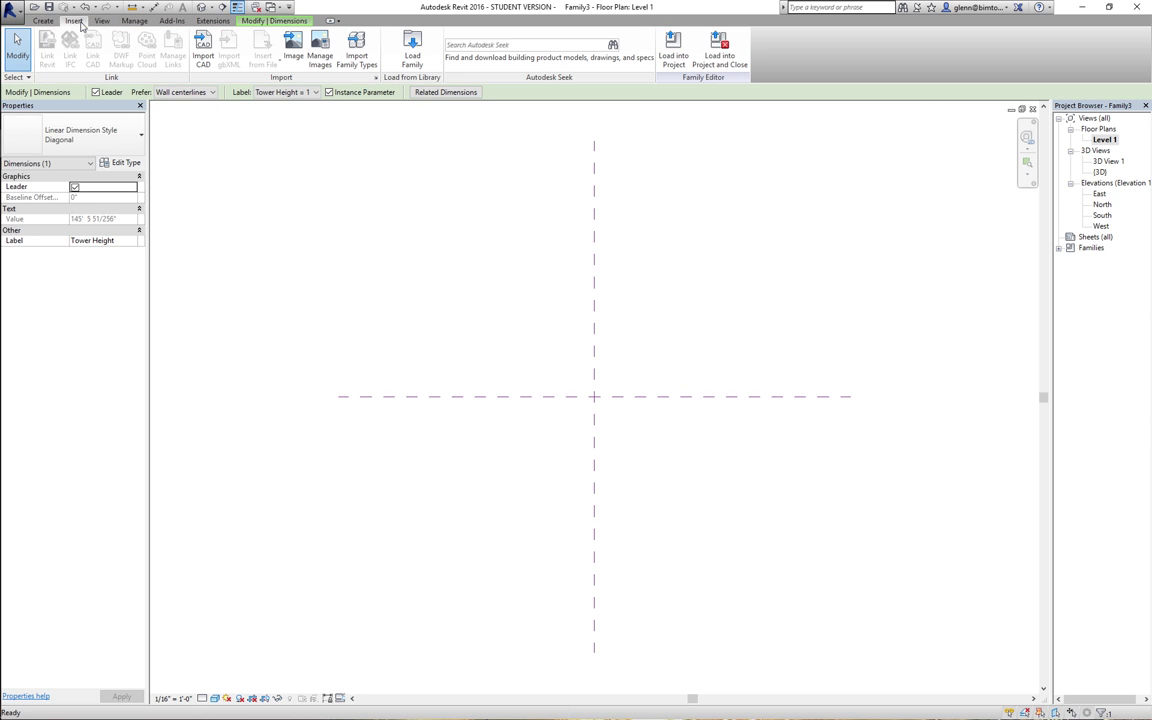
click(408, 55)
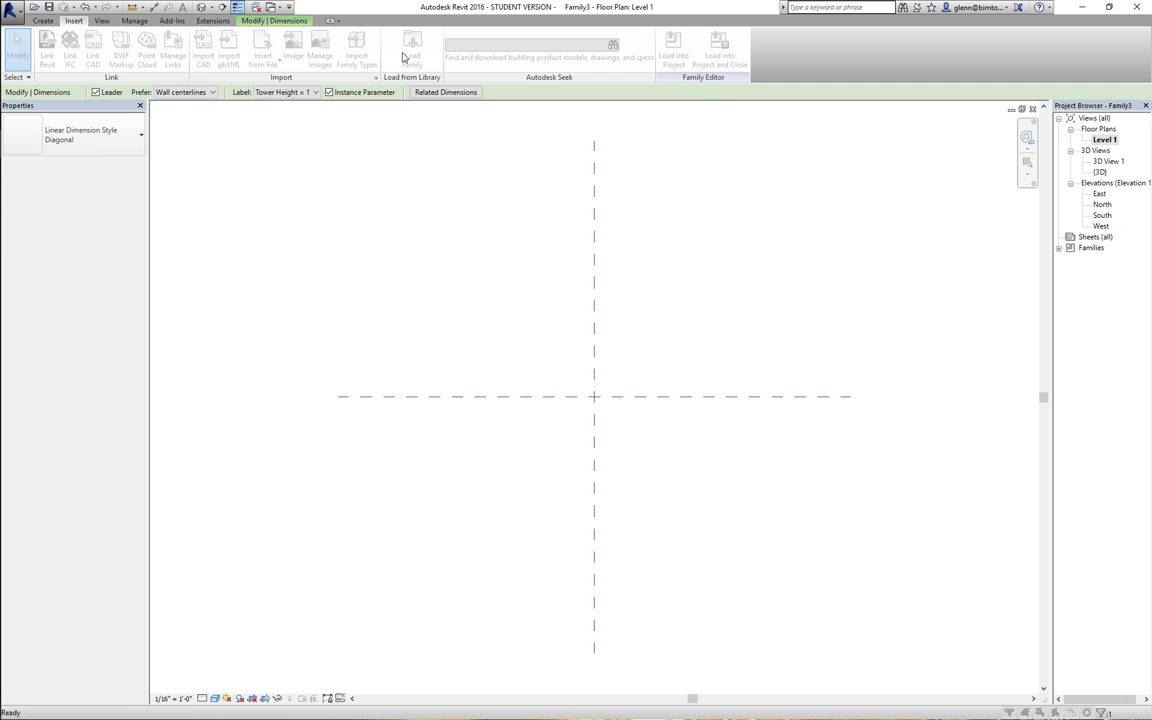
scroll(218, 188, up, 5)
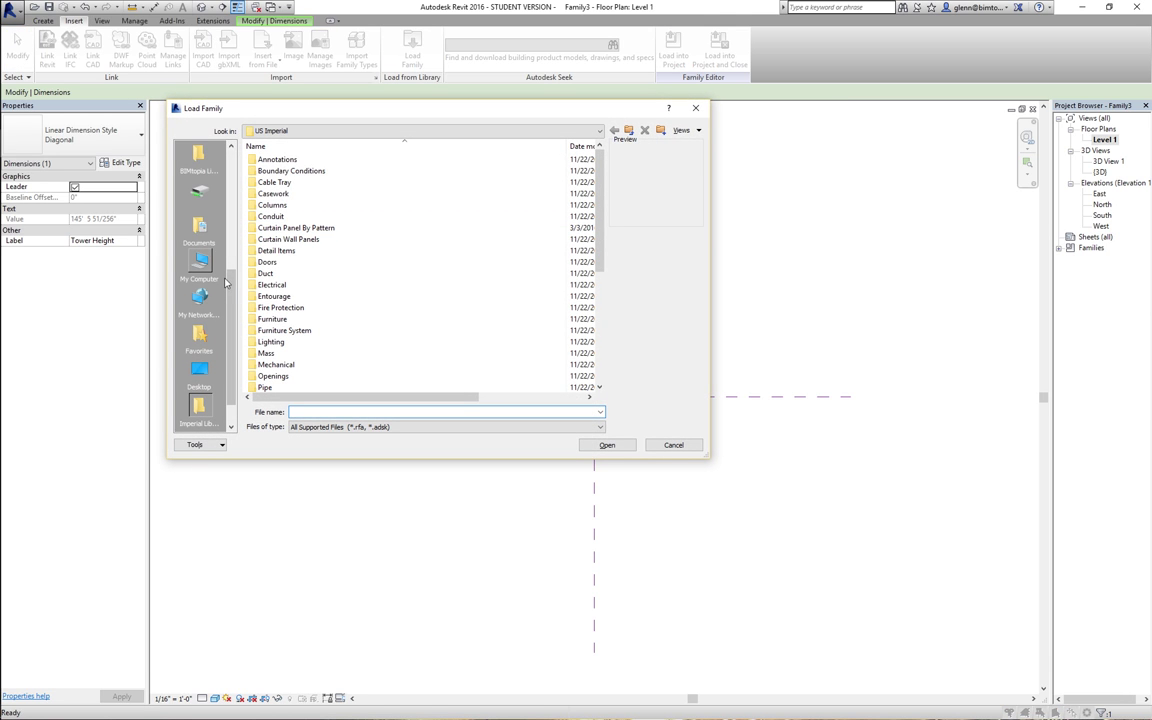
click(209, 151)
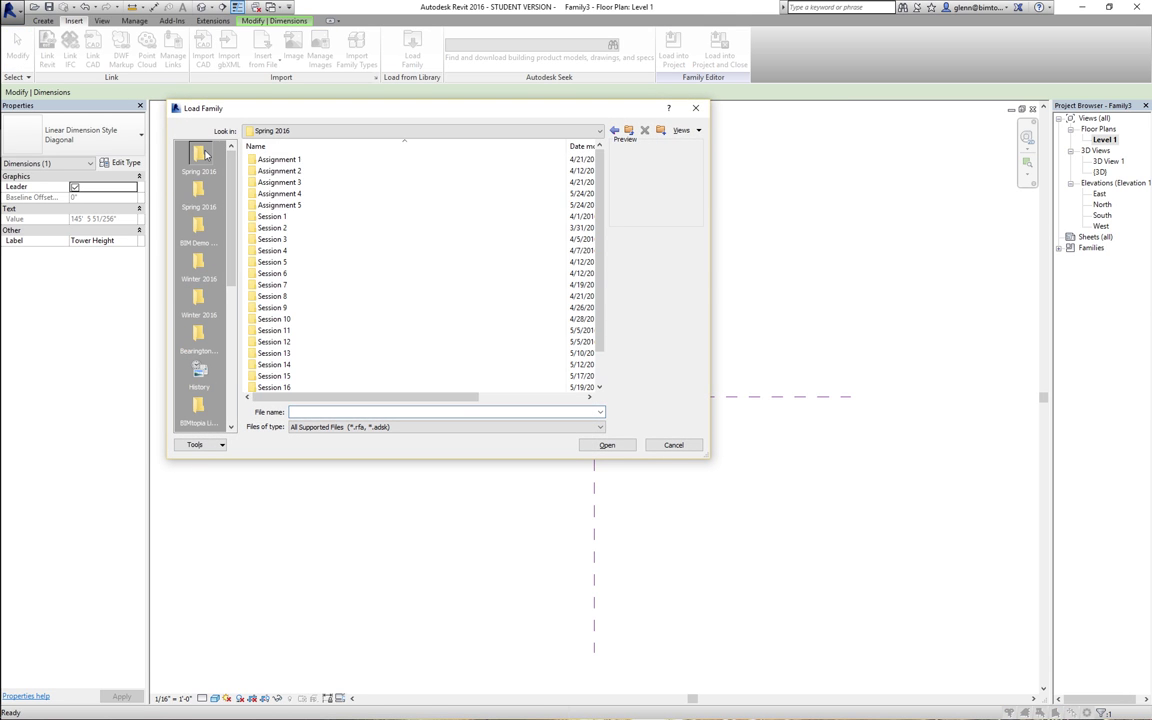
scroll(590, 360, down, 1)
double_click(272, 377)
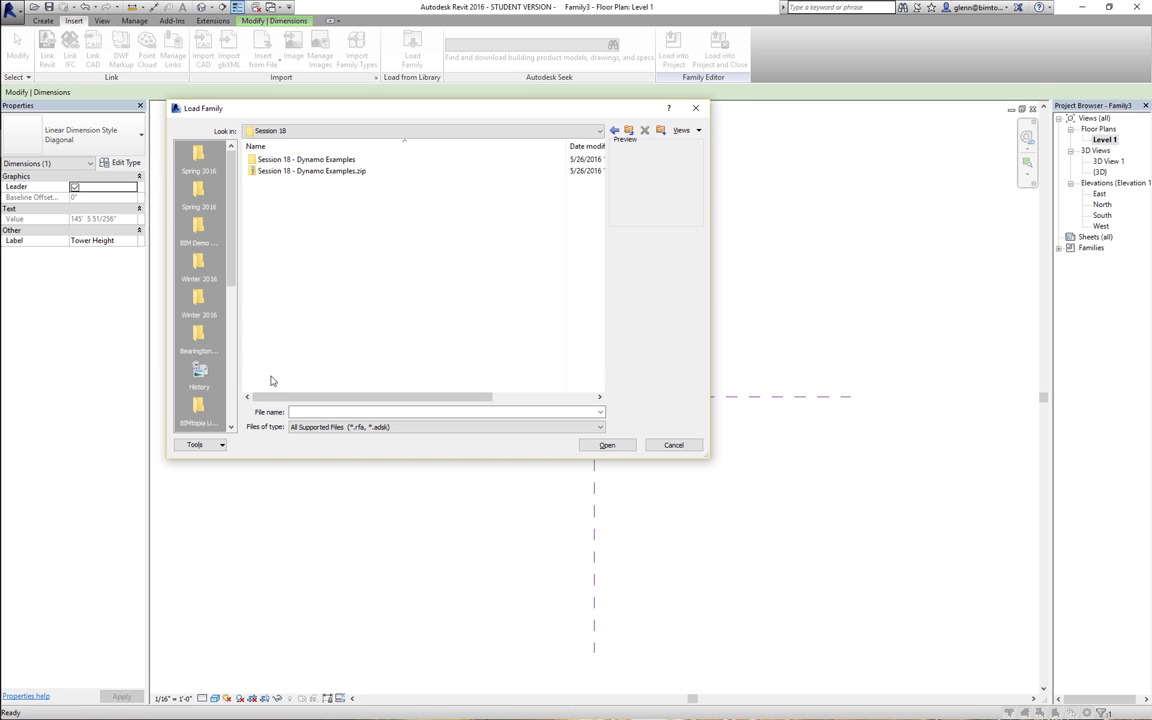
double_click(290, 161)
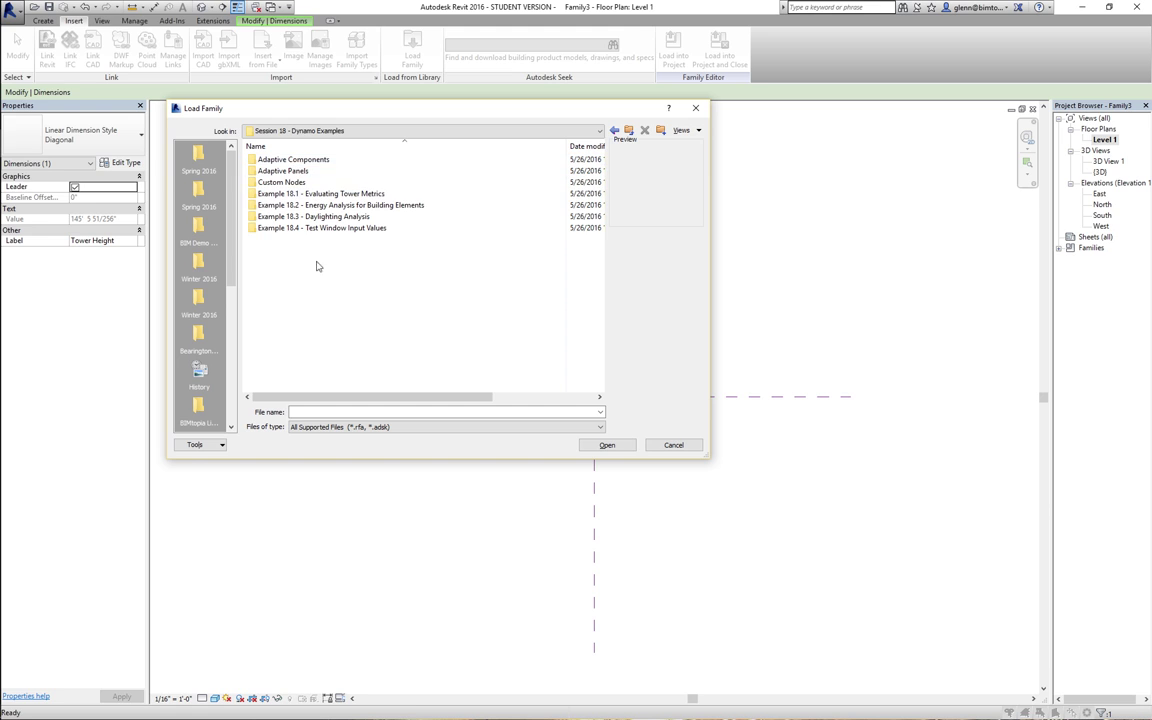
double_click(308, 195)
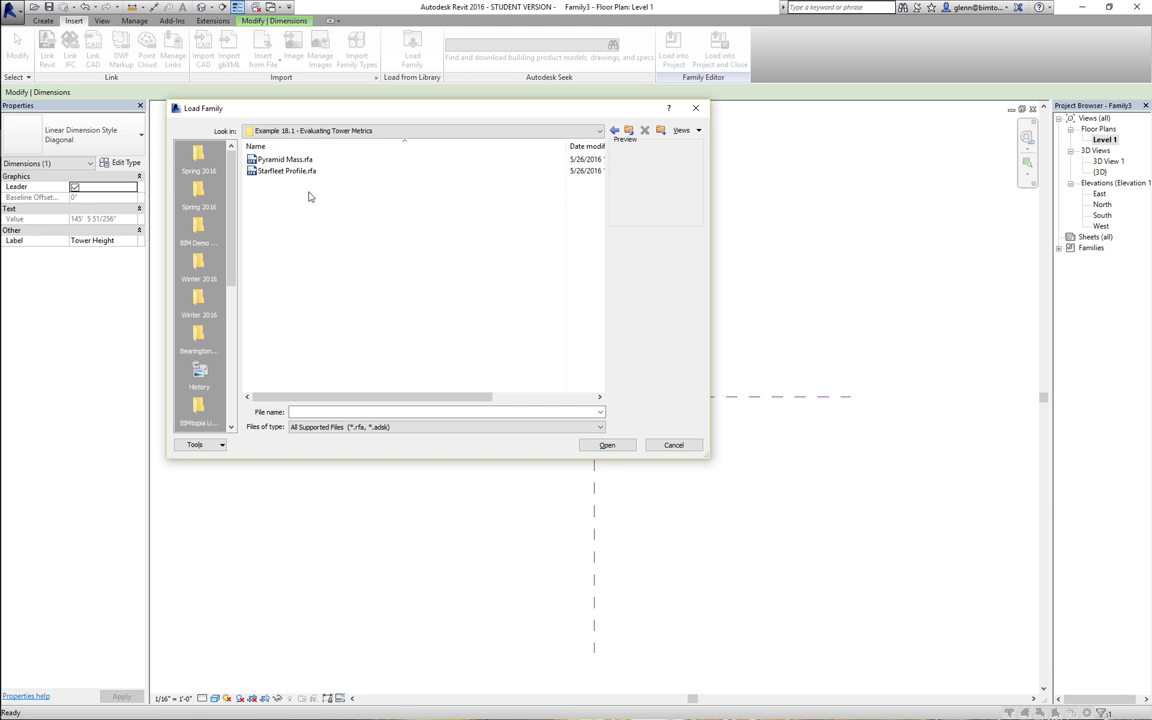
click(283, 171)
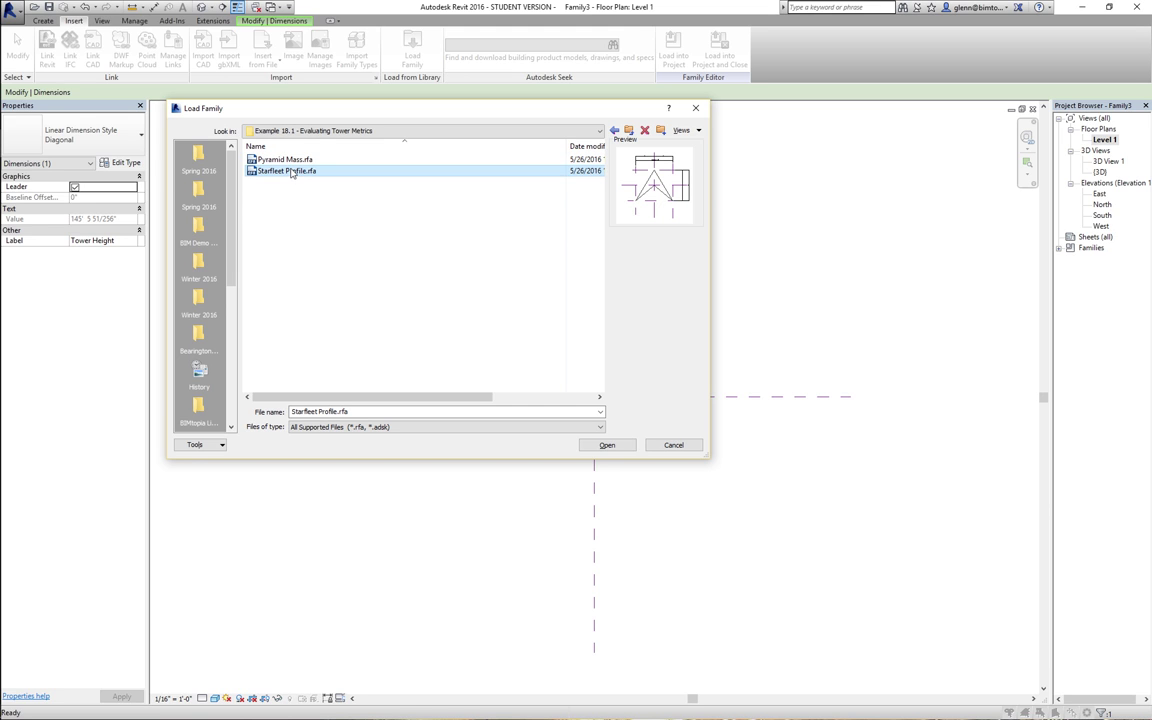
click(609, 446)
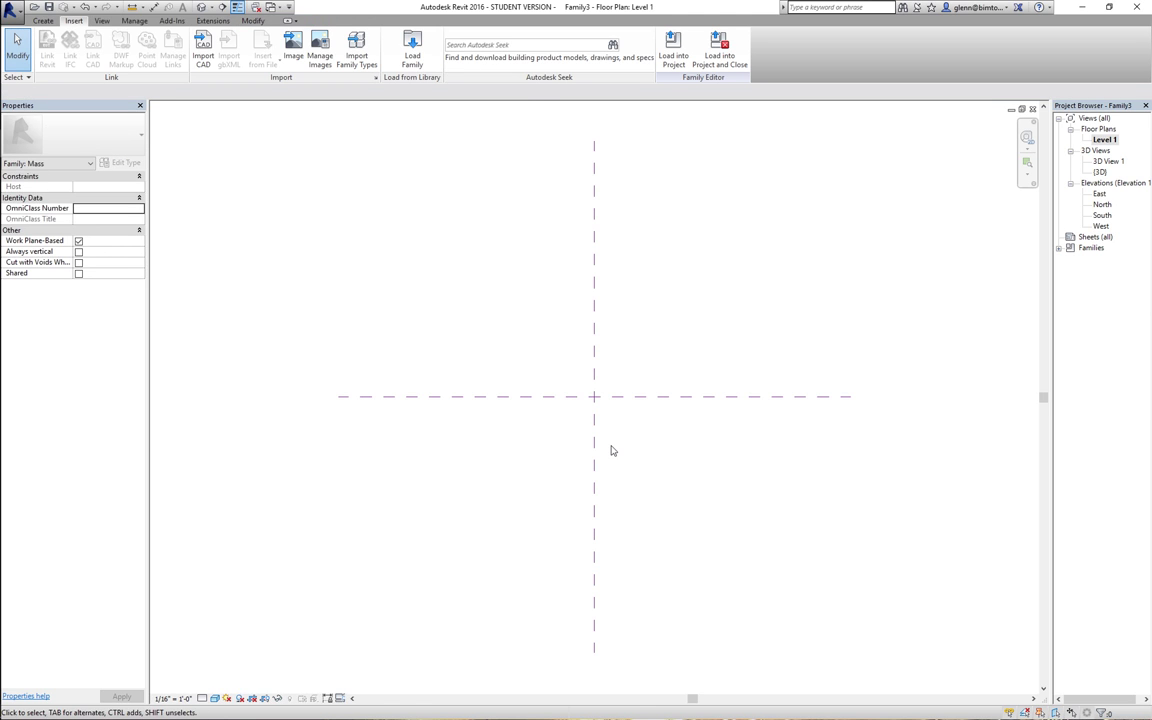
- Place a Starfleet Profile component on Level 1 at the intersection of the two center reference planes
click(1070, 247)
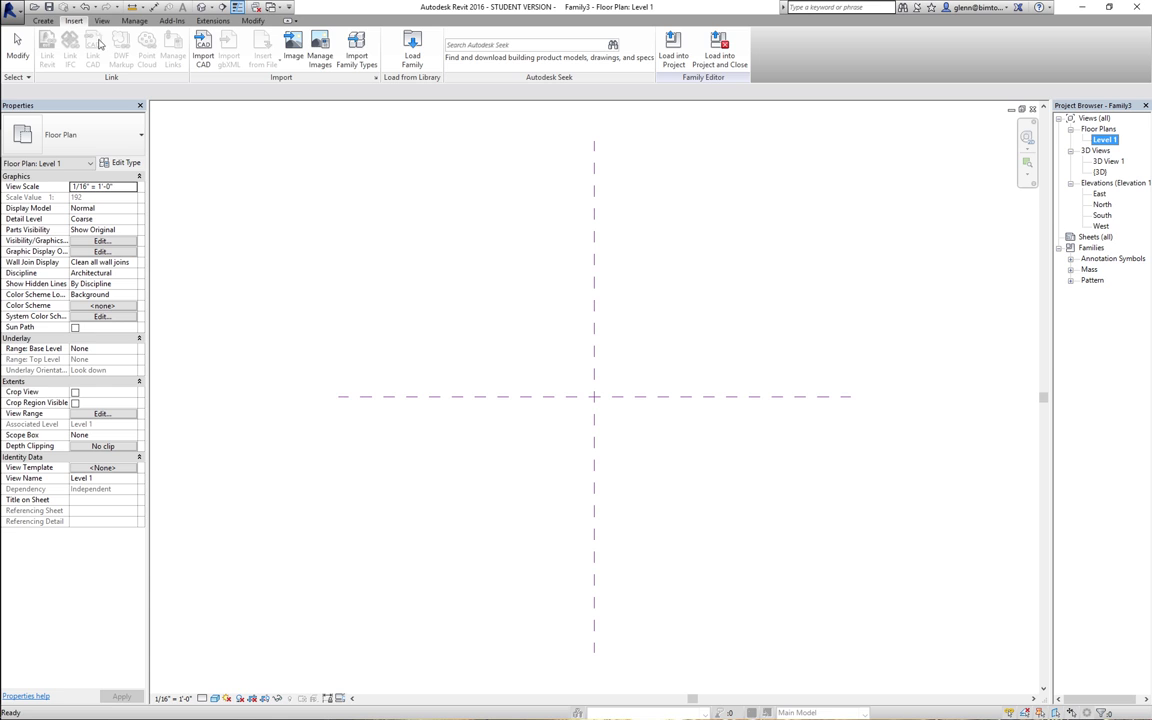
click(43, 20)
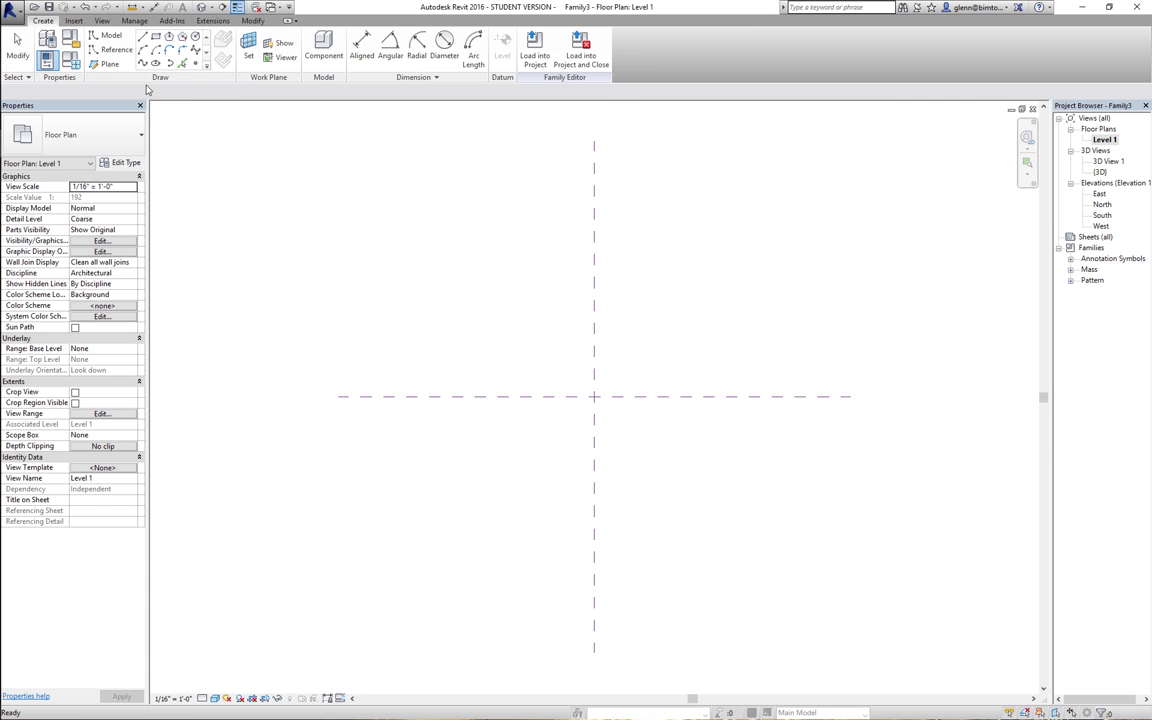
click(322, 47)
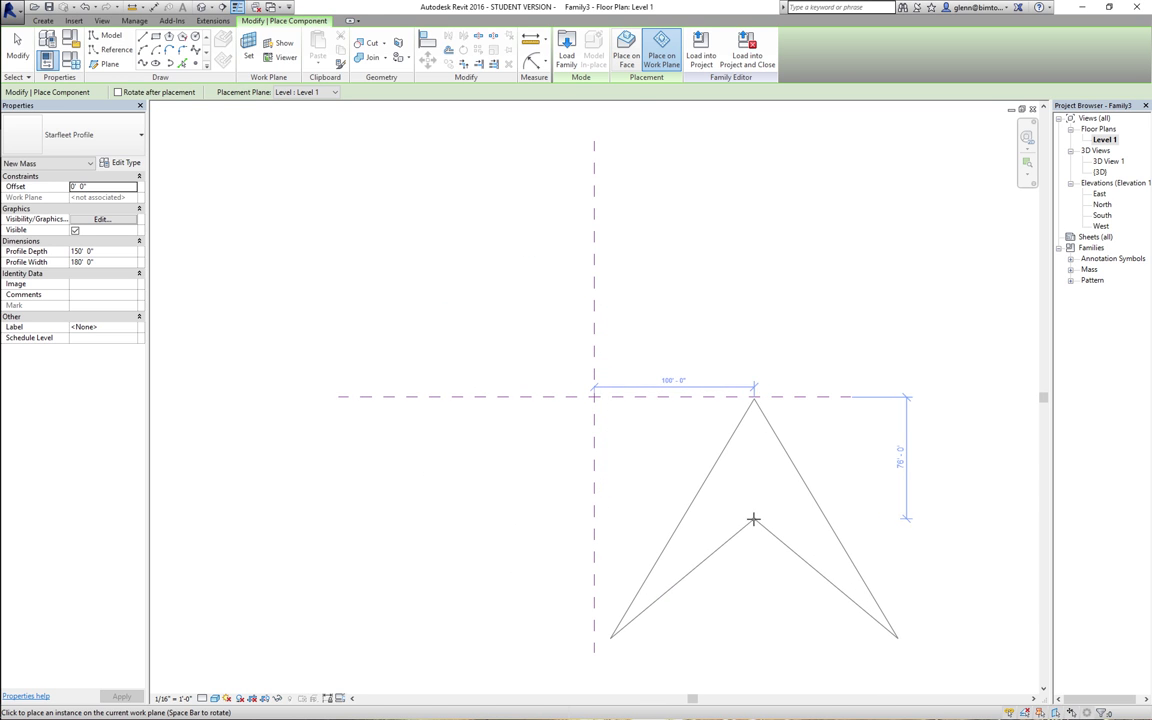
click(594, 397)
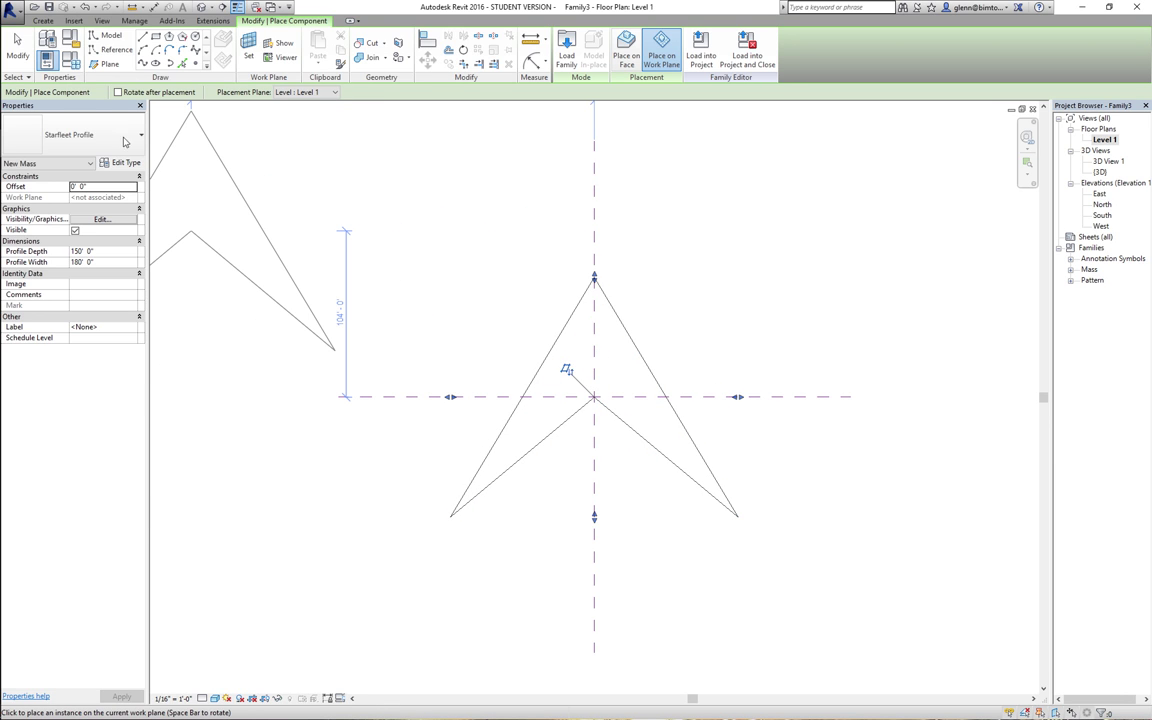
click(17, 47)
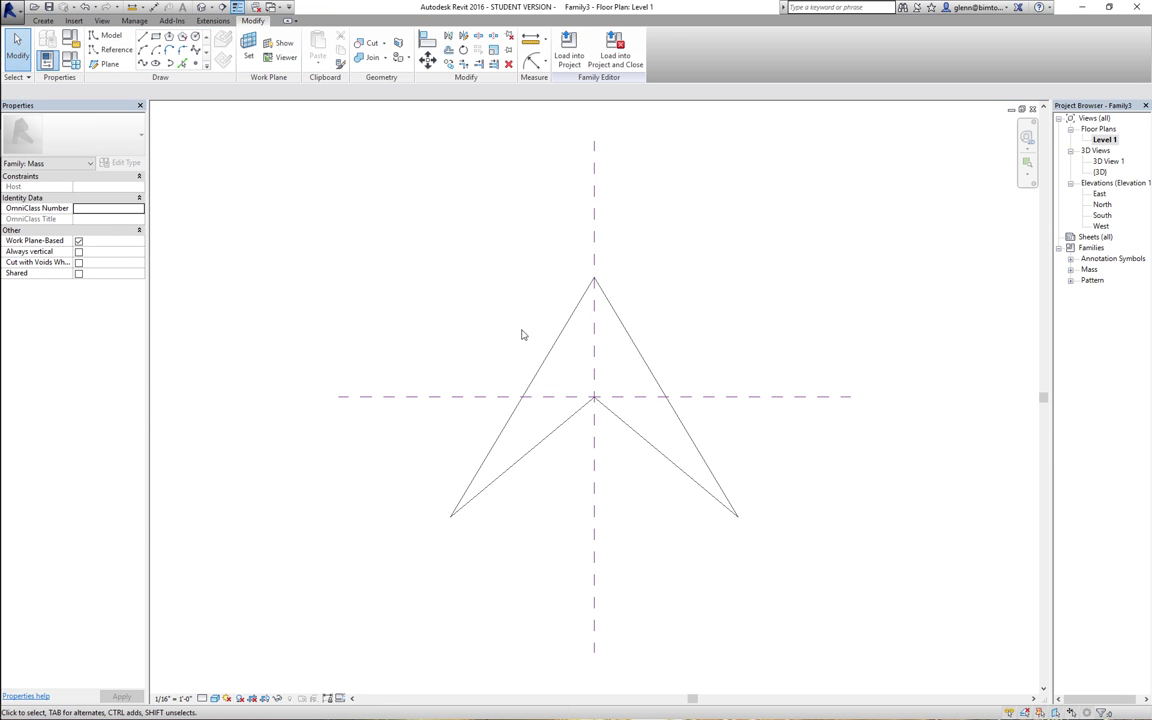
- Associate the placed profile's Profile Width with a new instance family parameter named Tower Base Width
click(553, 357)
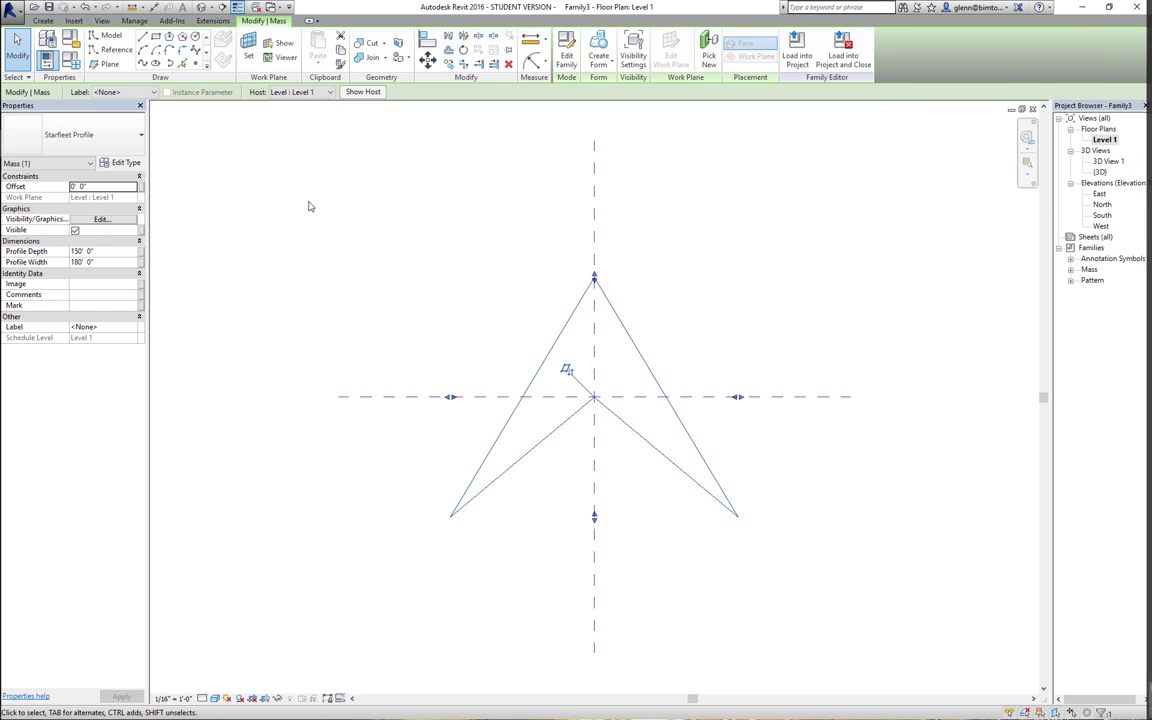
click(347, 298)
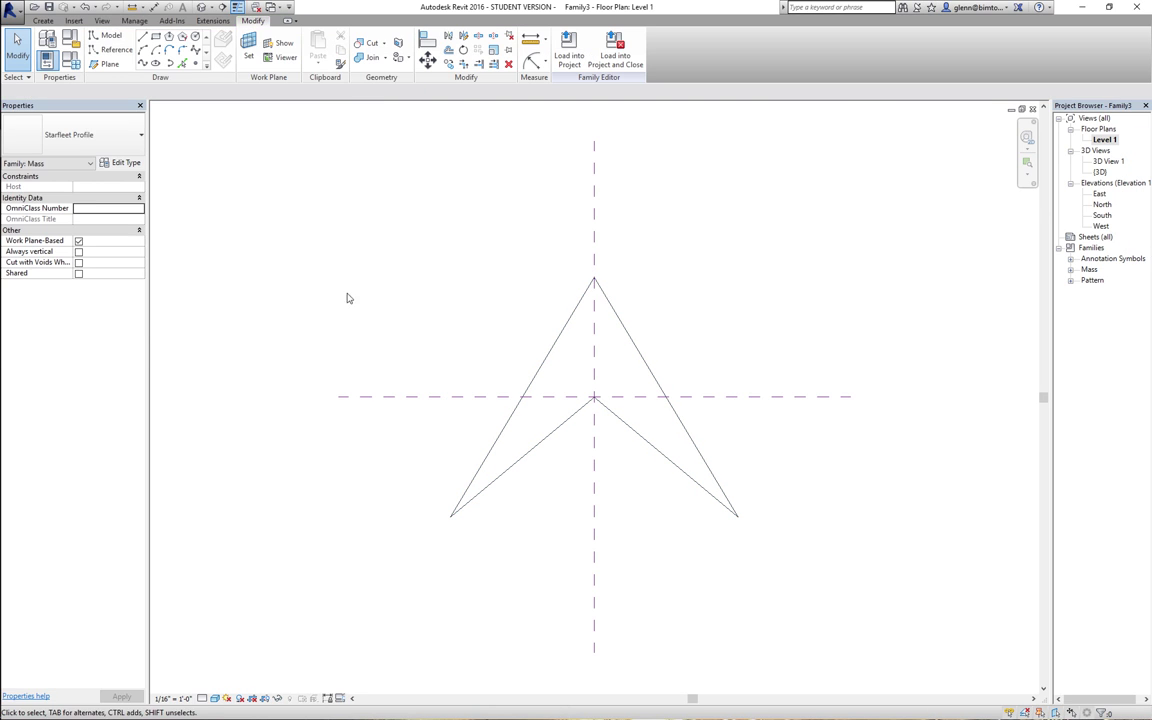
click(545, 369)
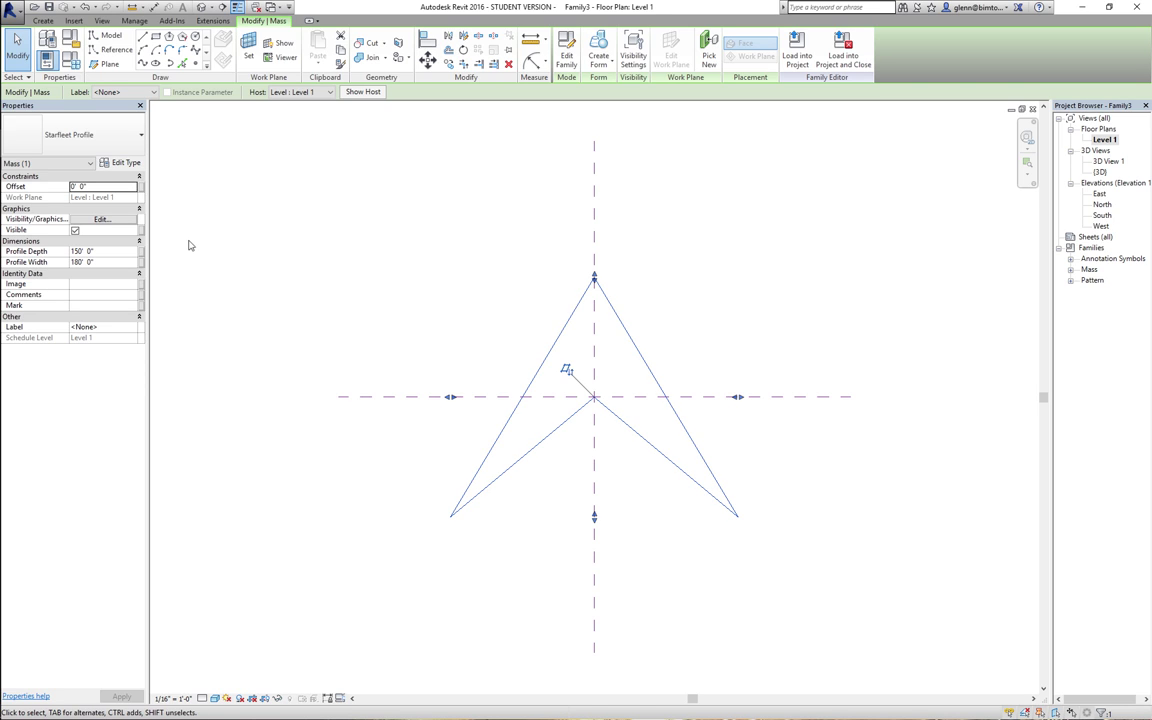
click(140, 262)
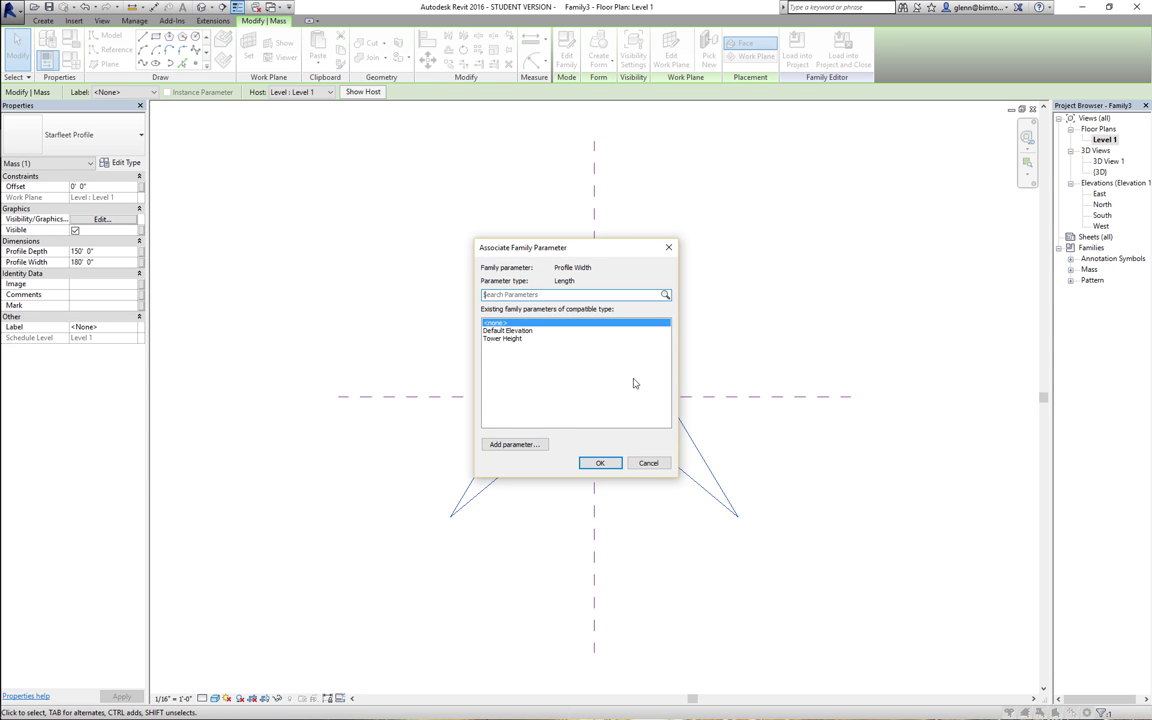
click(514, 444)
text(Tower Base Width)
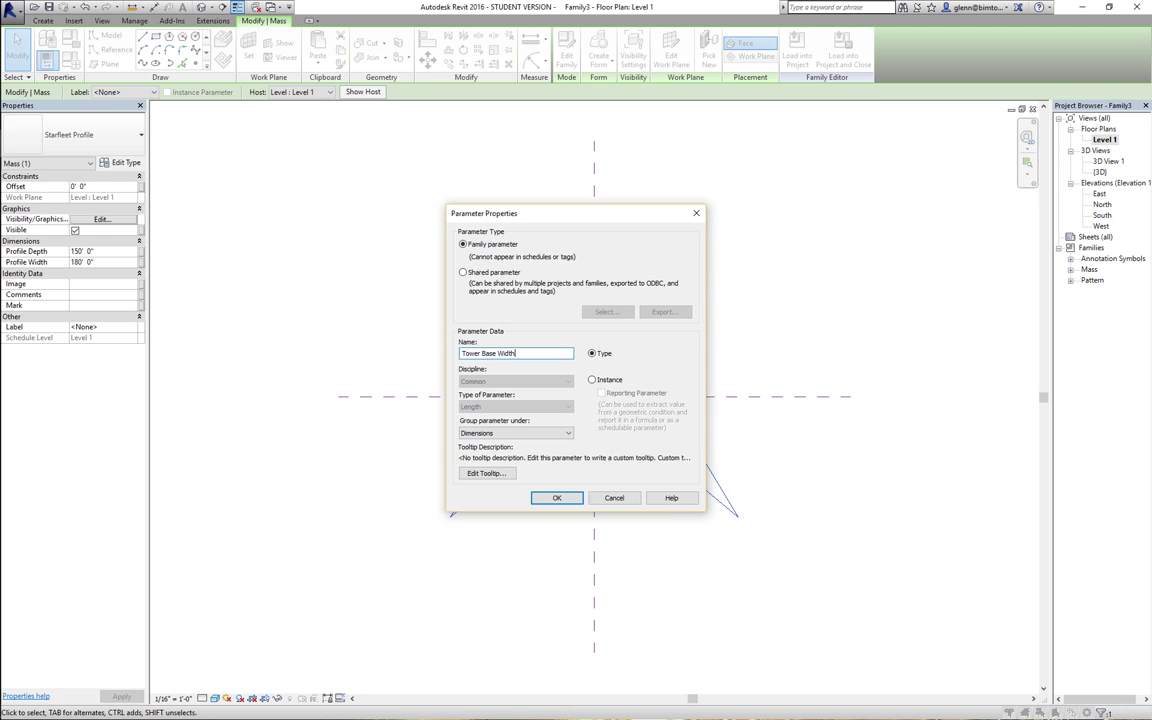
click(591, 381)
click(557, 497)
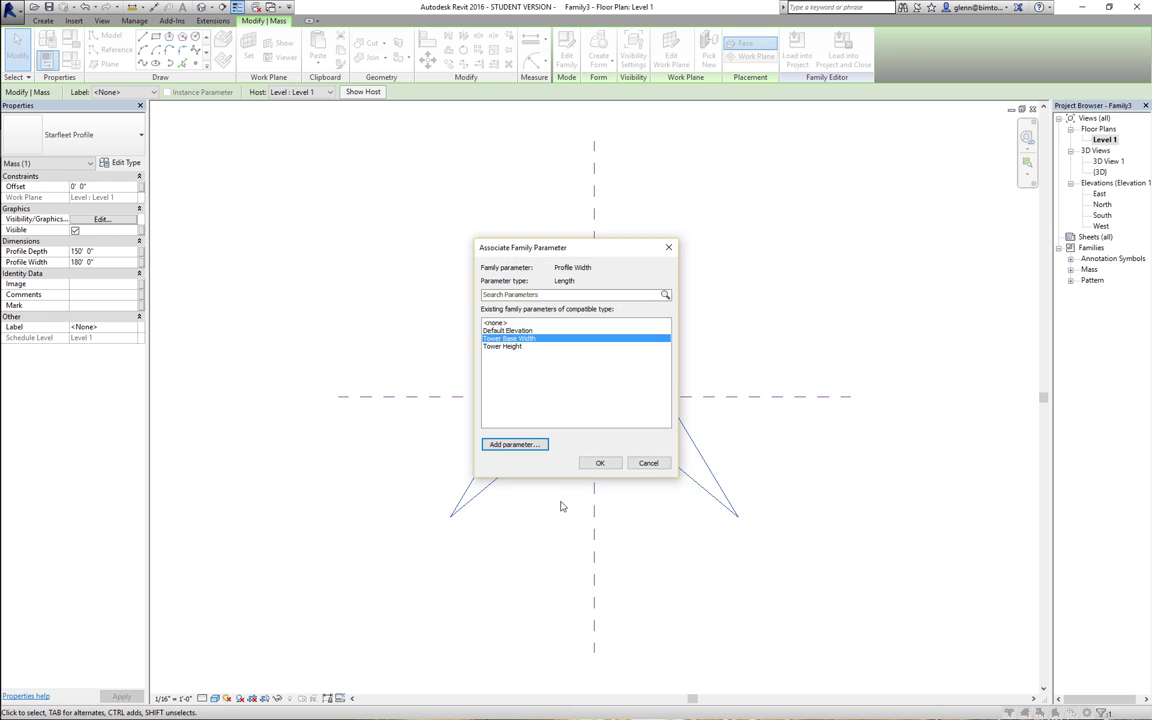
click(600, 463)
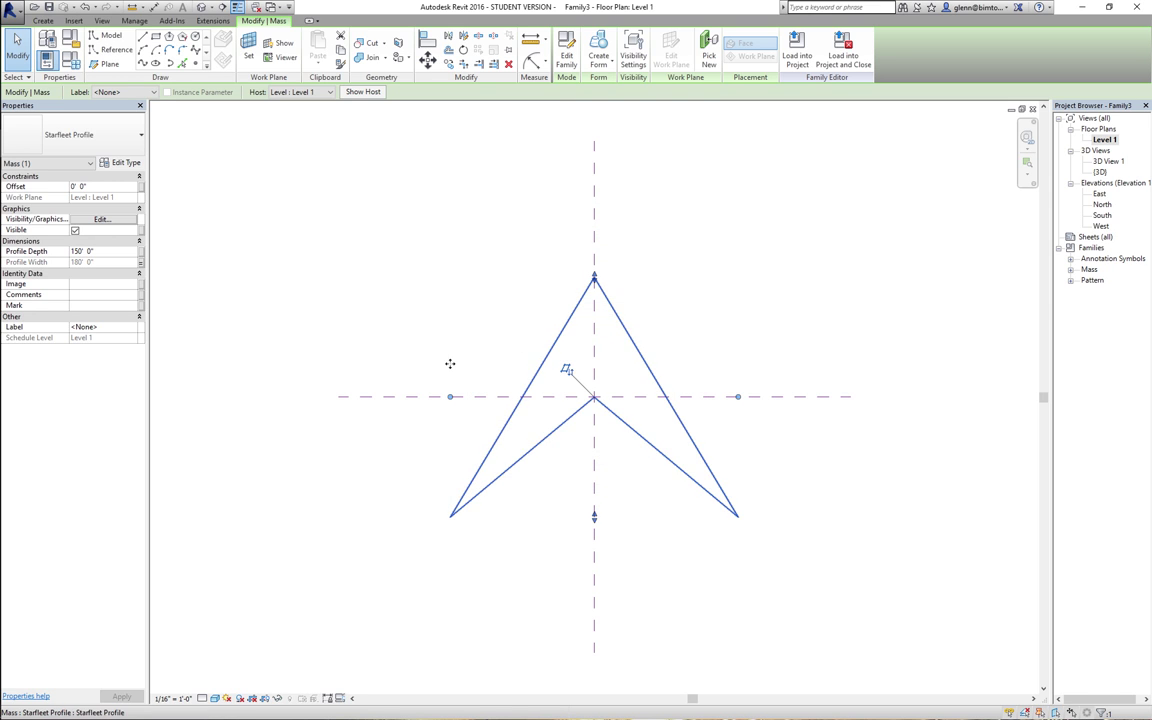
- Associate the placed profile's Profile Depth with a new instance family parameter named Tower Base Depth
click(512, 329)
click(559, 339)
click(141, 252)
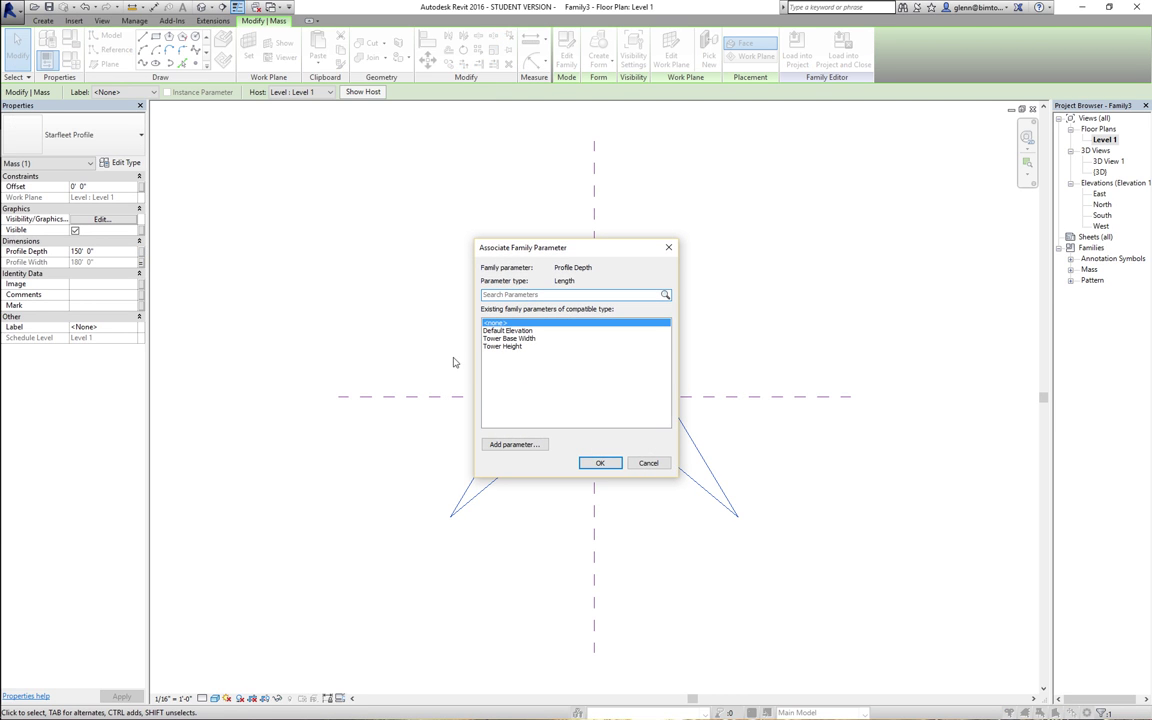
click(517, 446)
text(Tower Base Depth)
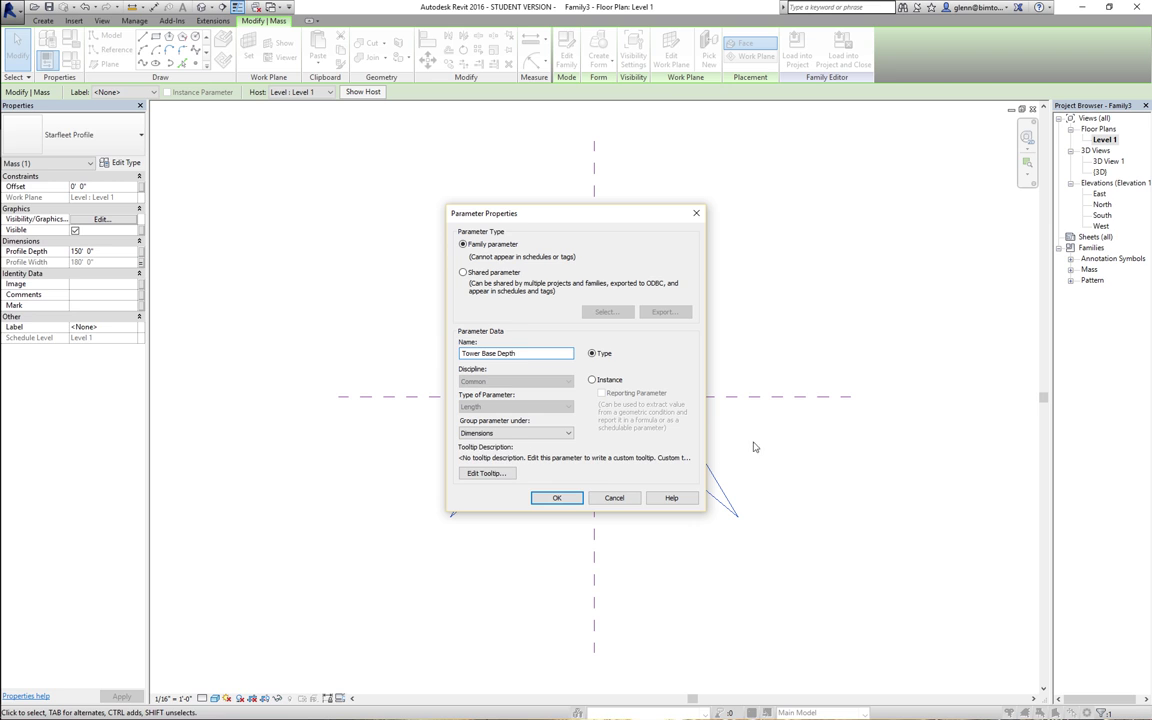
click(593, 381)
click(555, 497)
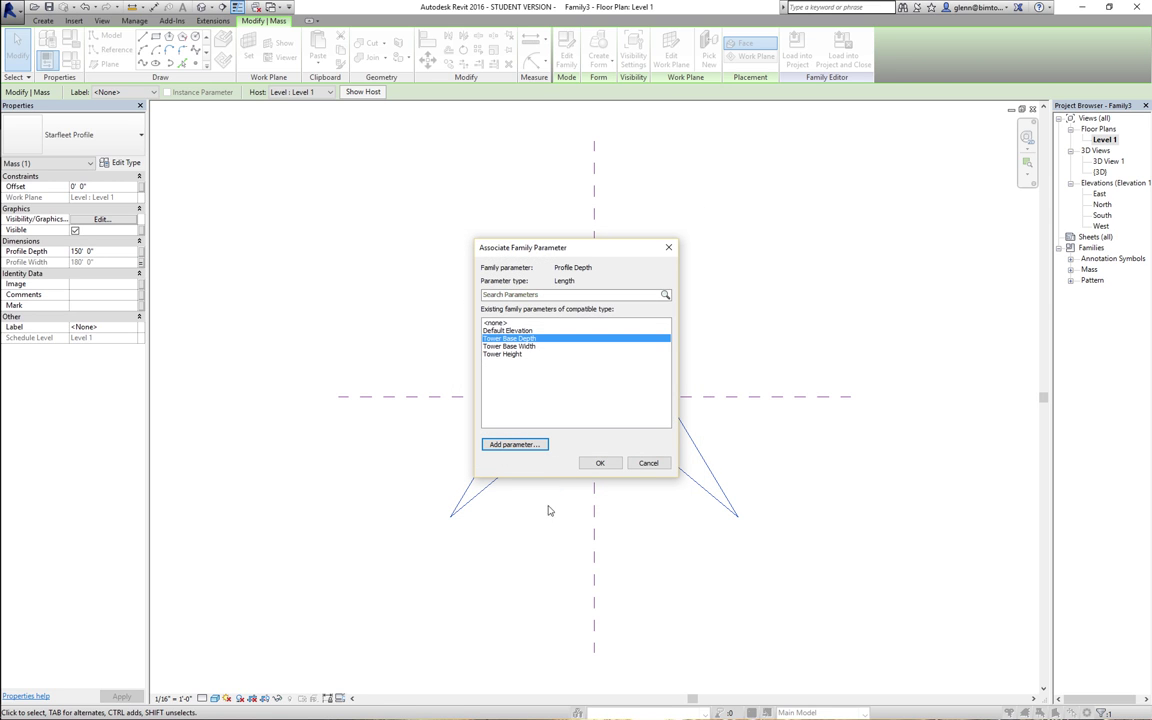
click(600, 464)
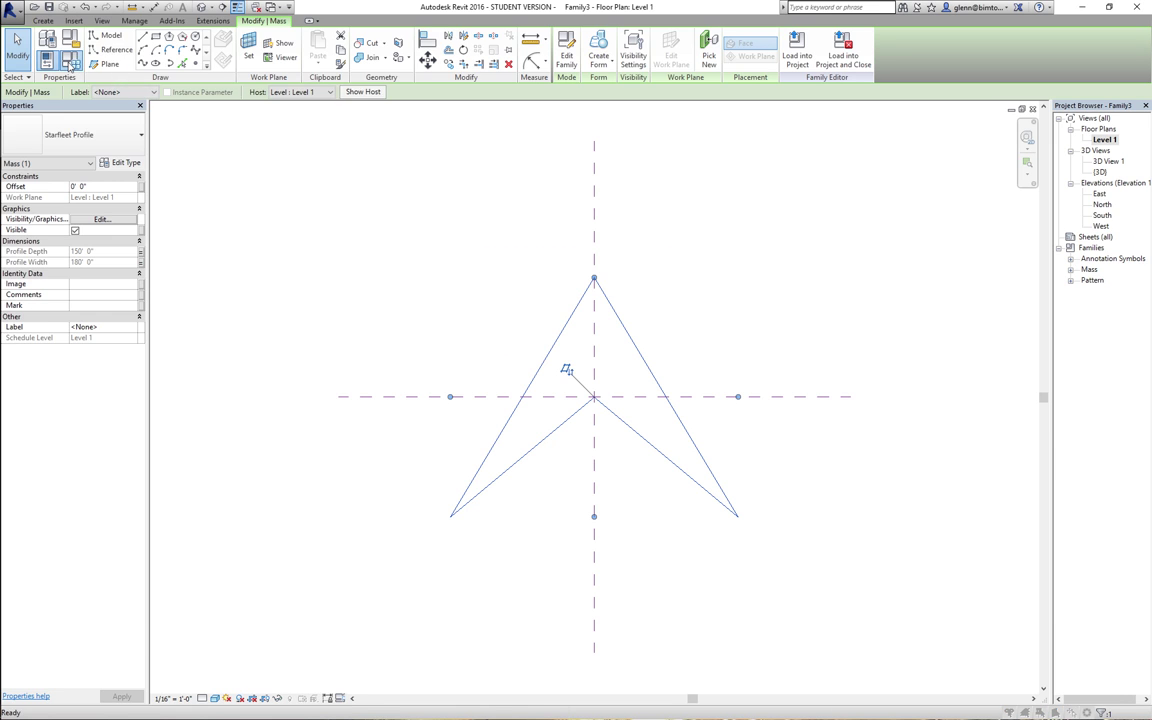
- Set Tower Base Width to 200' and Tower Base Depth to 400' in the family types, applying each value to the profile
click(71, 62)
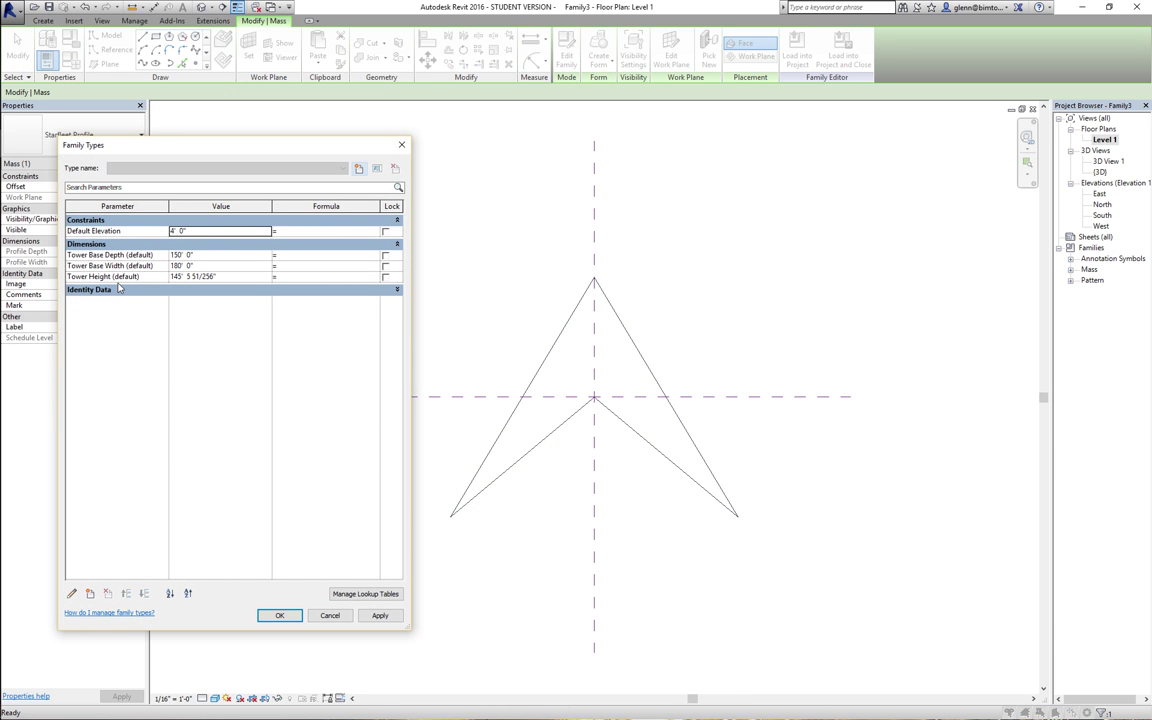
click(224, 266)
text(200)
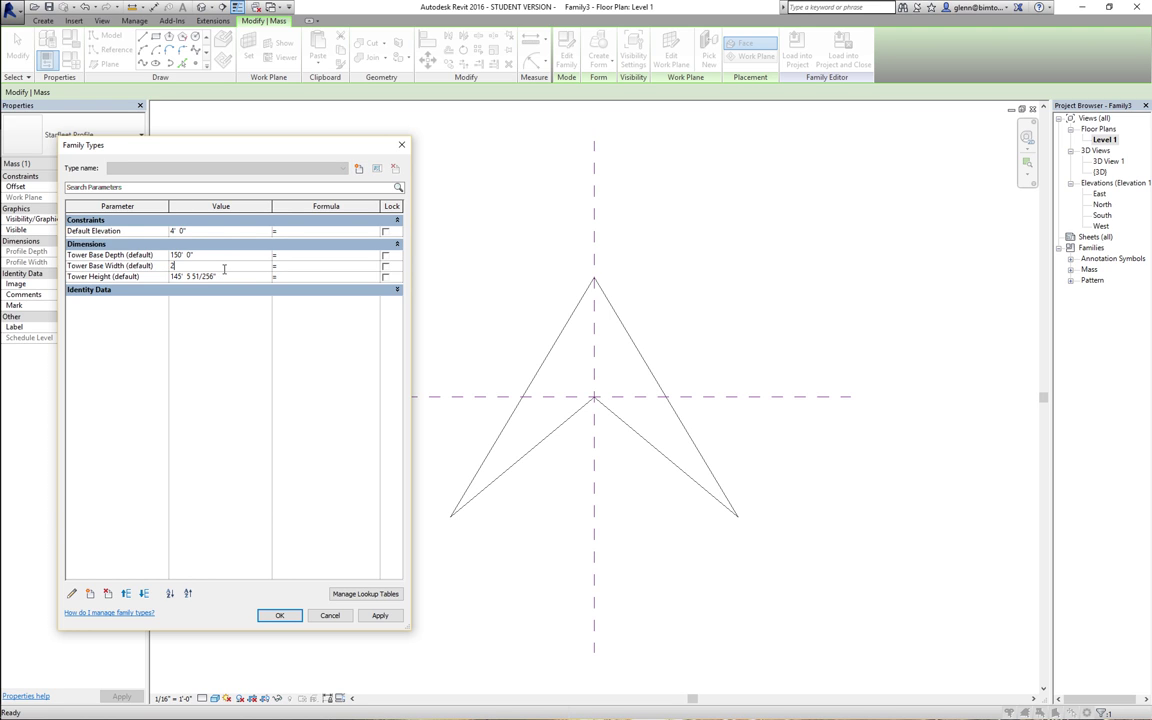
click(379, 616)
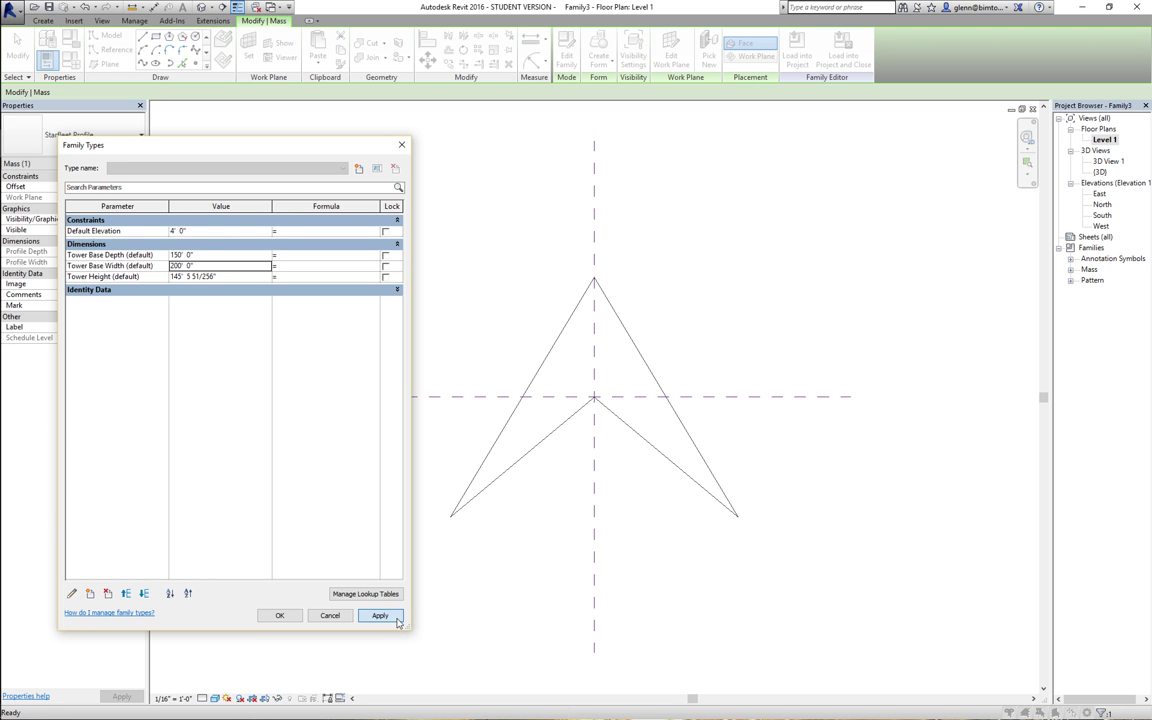
click(251, 256)
text(400)
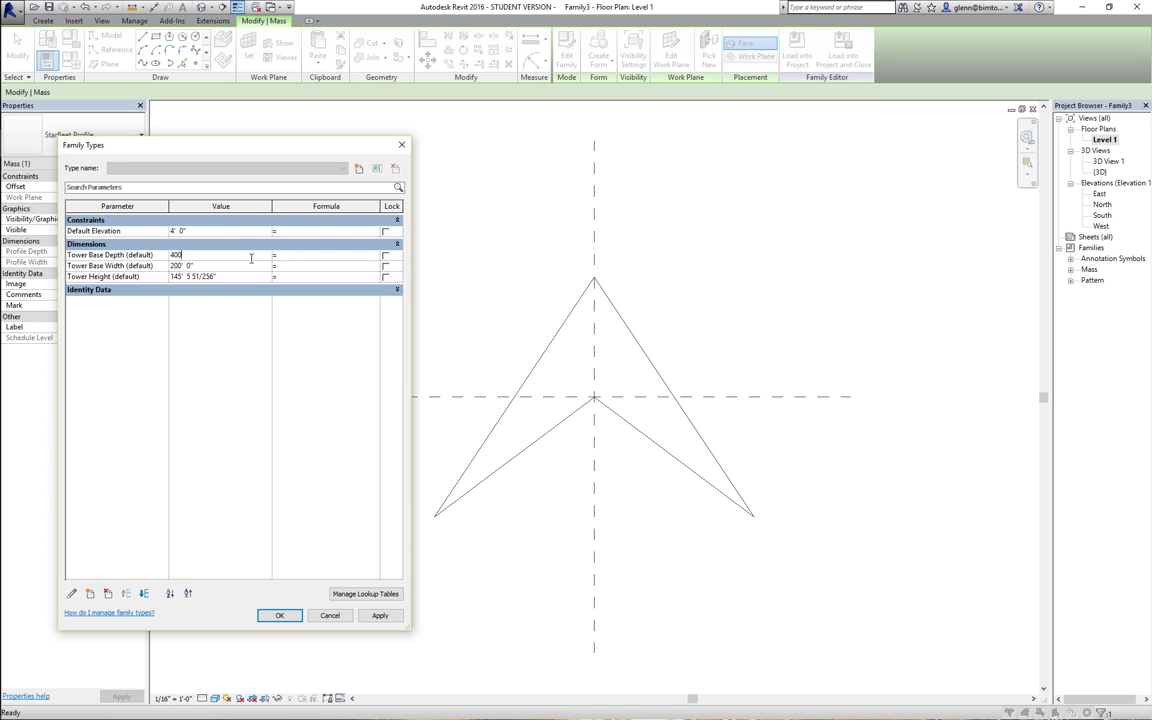
click(379, 616)
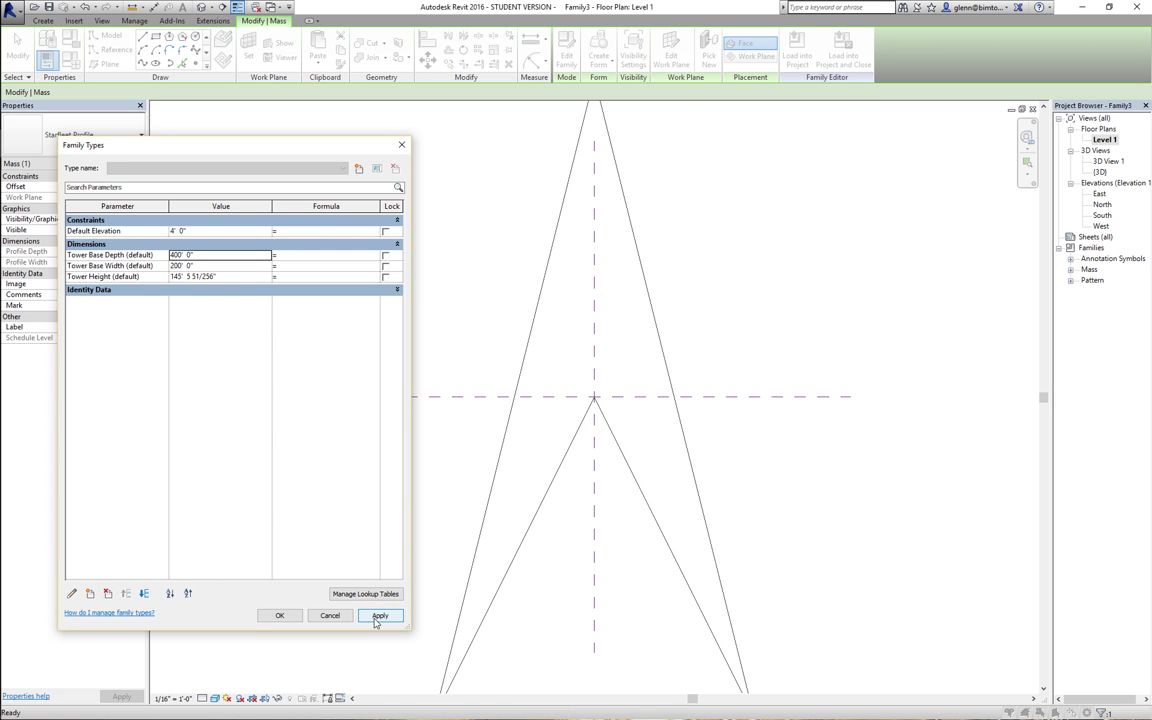
click(293, 620)
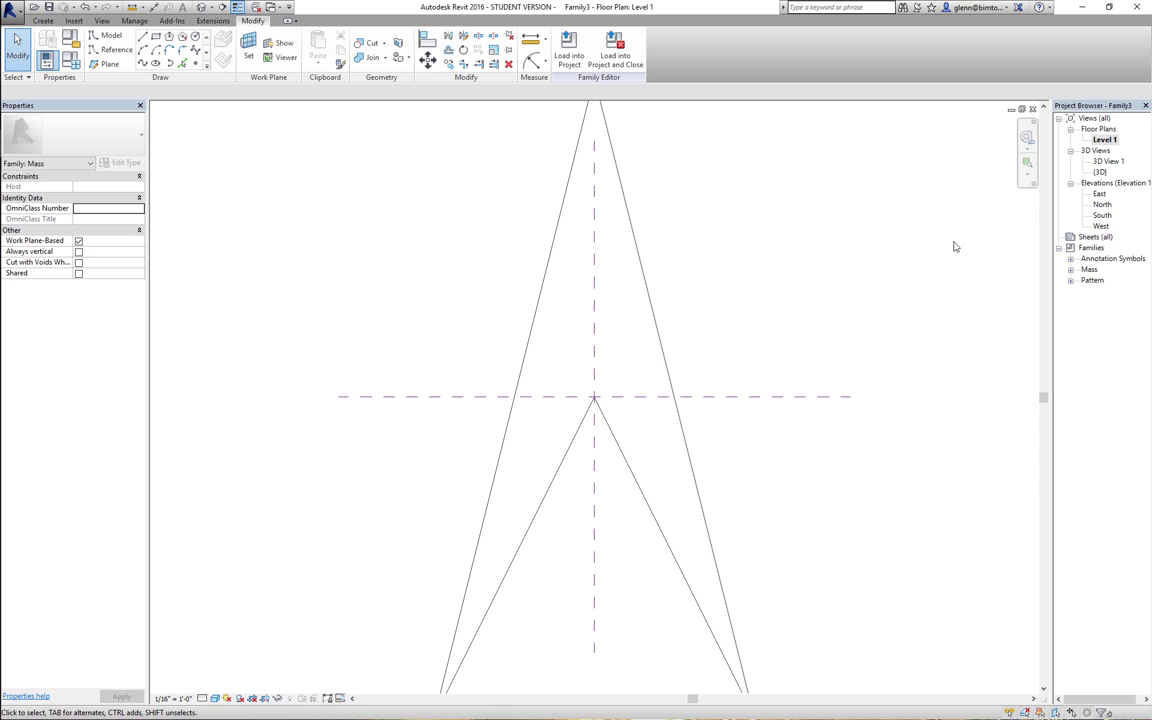
click(649, 295)
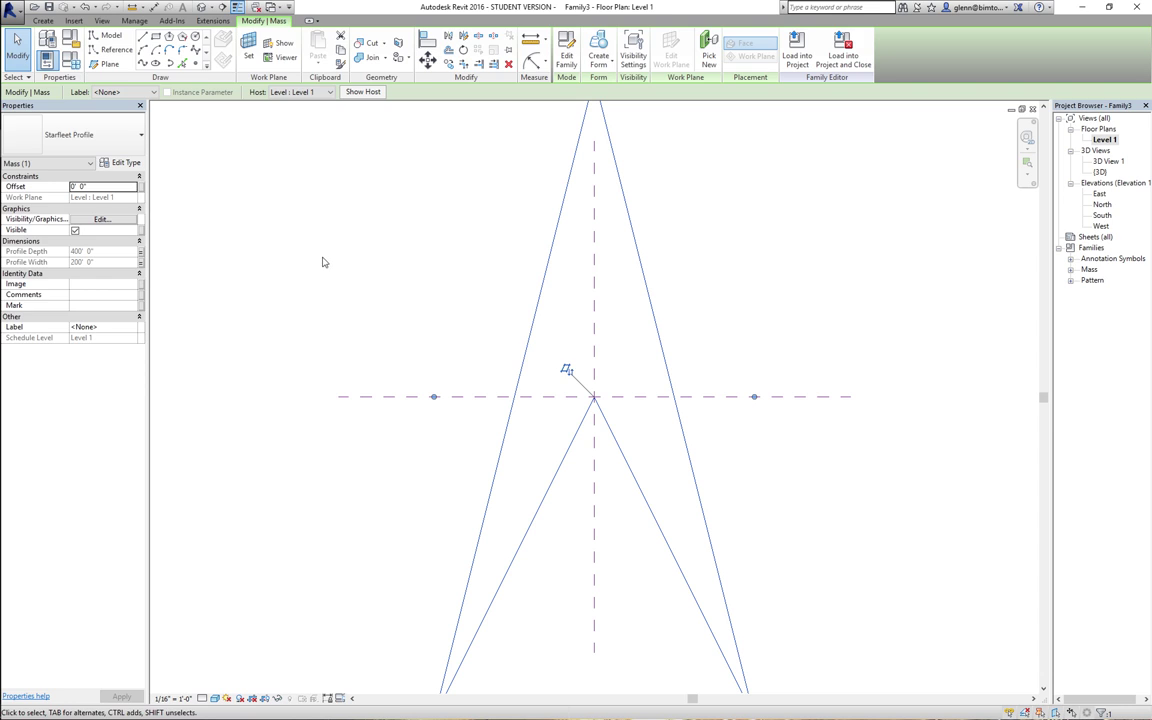
key(Escape)
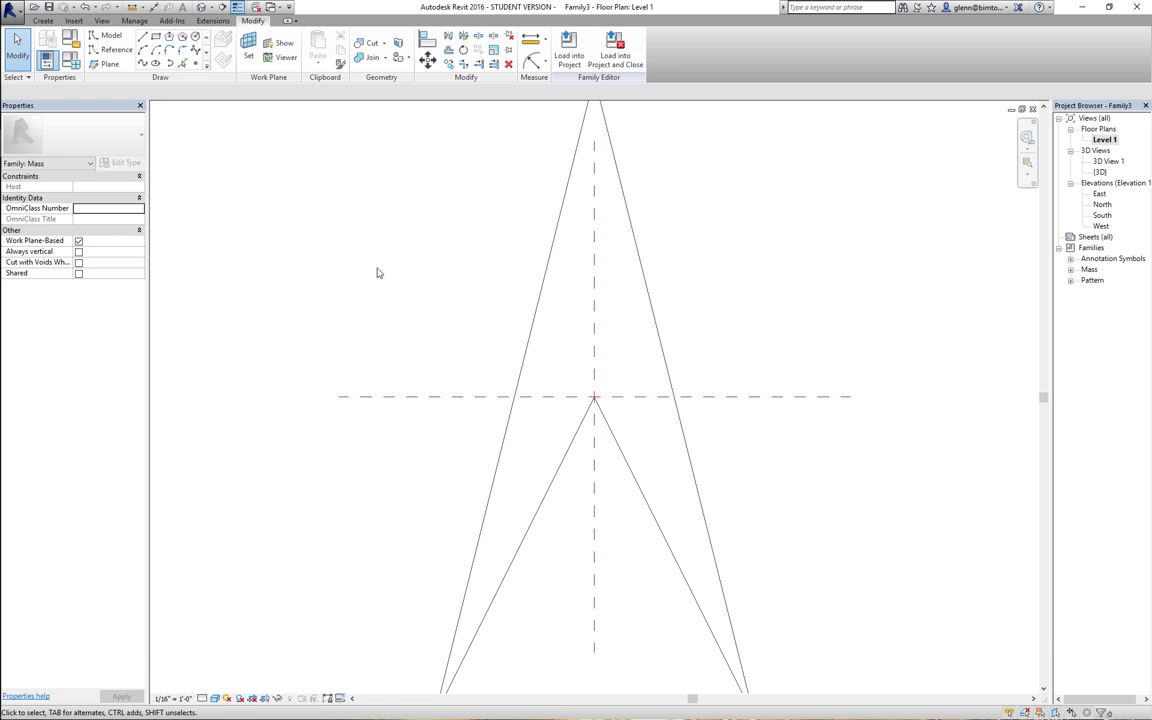
- Open the default 3D view, set TowerTopPlane as the active work plane and turn on its display
click(201, 8)
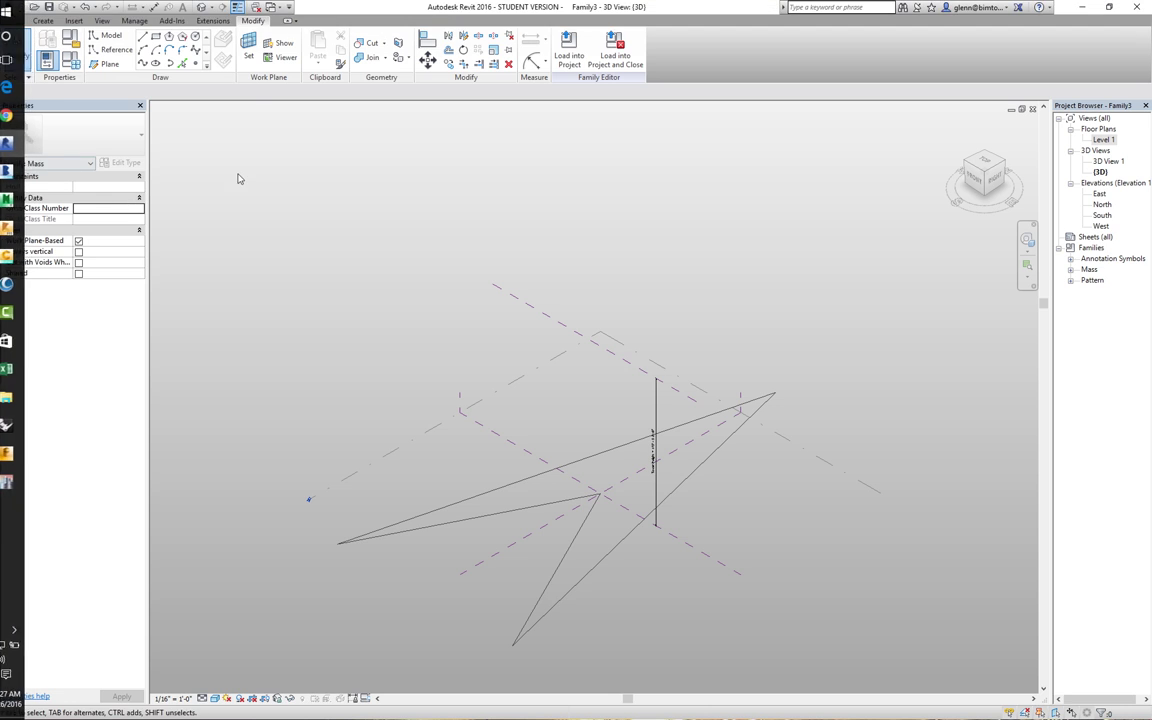
click(250, 50)
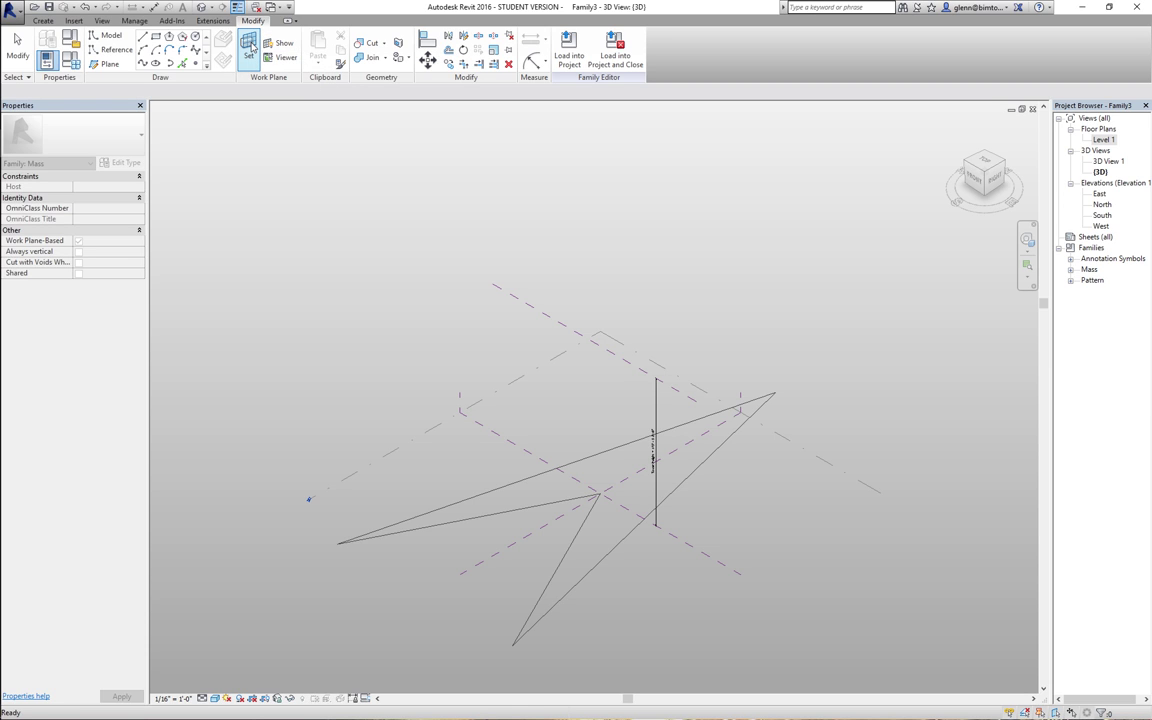
click(124, 91)
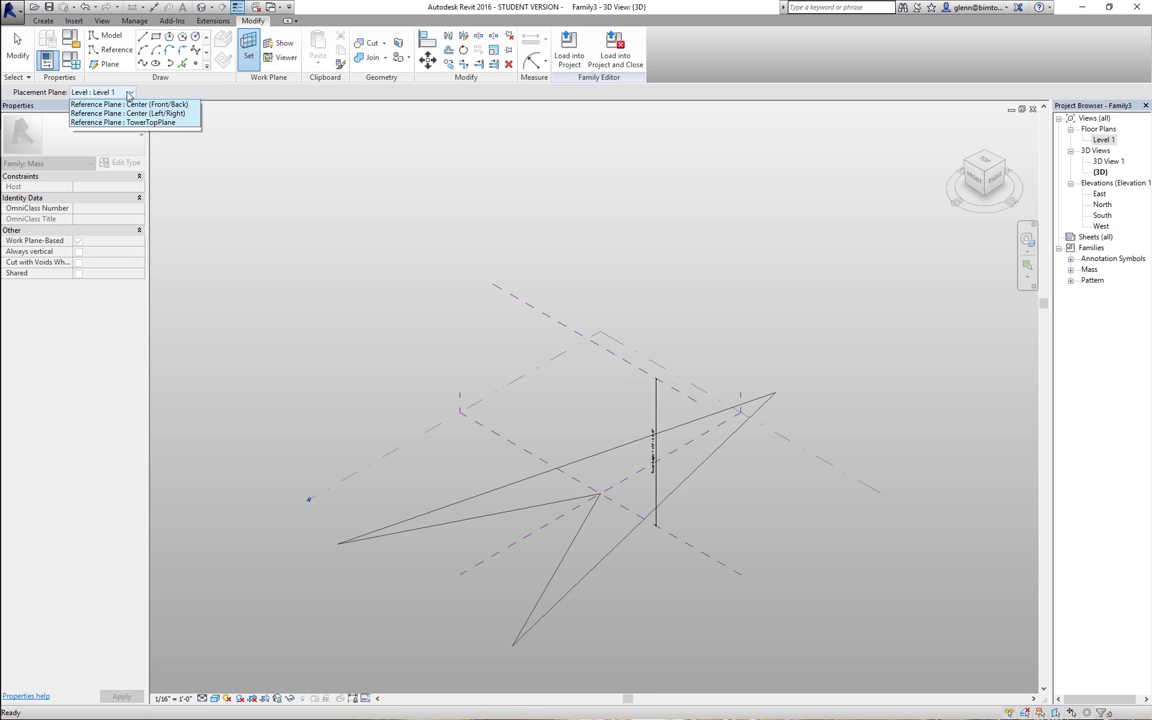
click(124, 131)
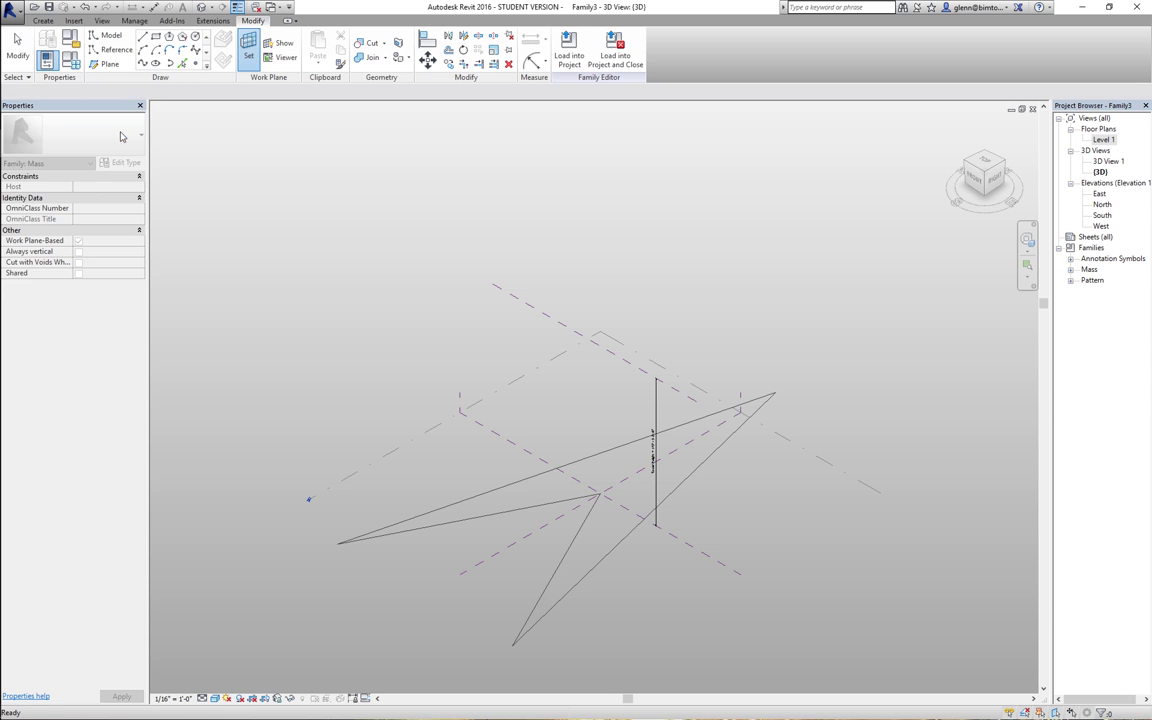
click(279, 43)
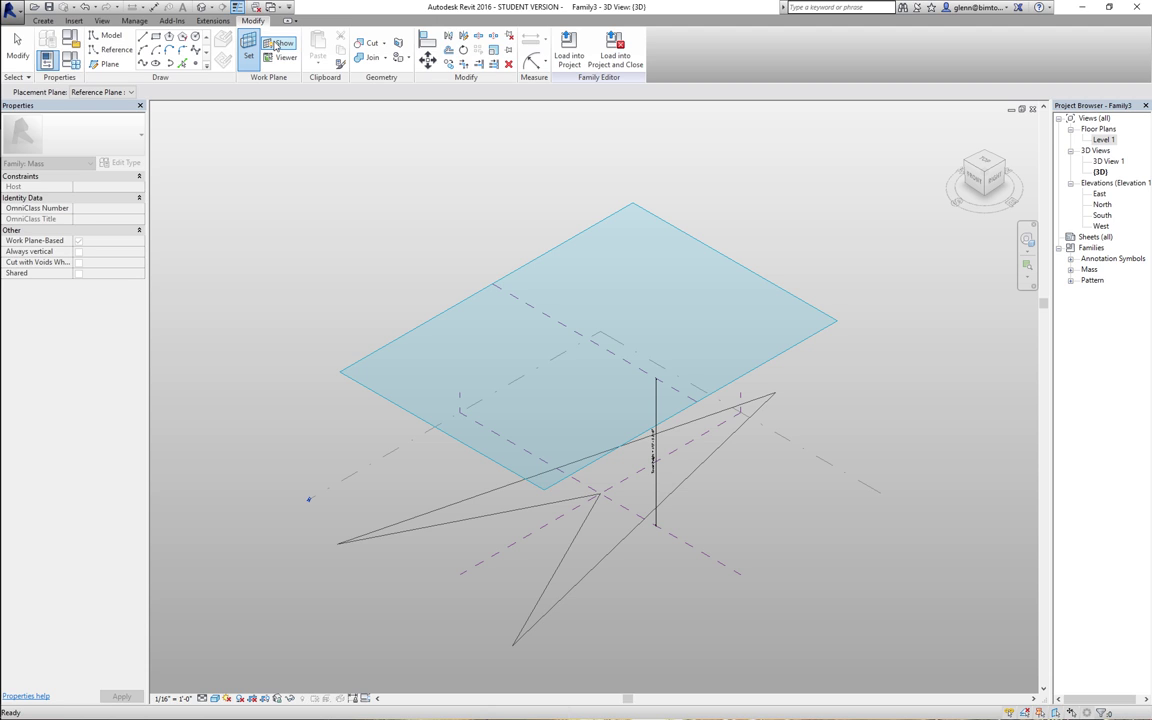
click(277, 45)
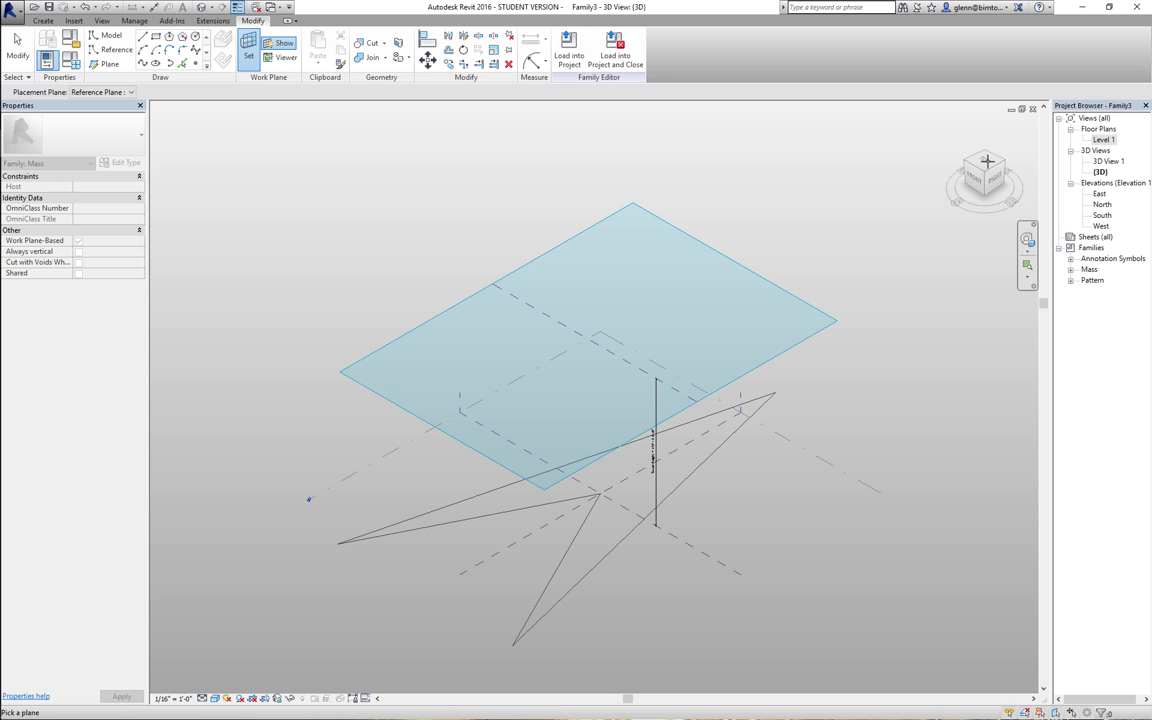
key(Escape)
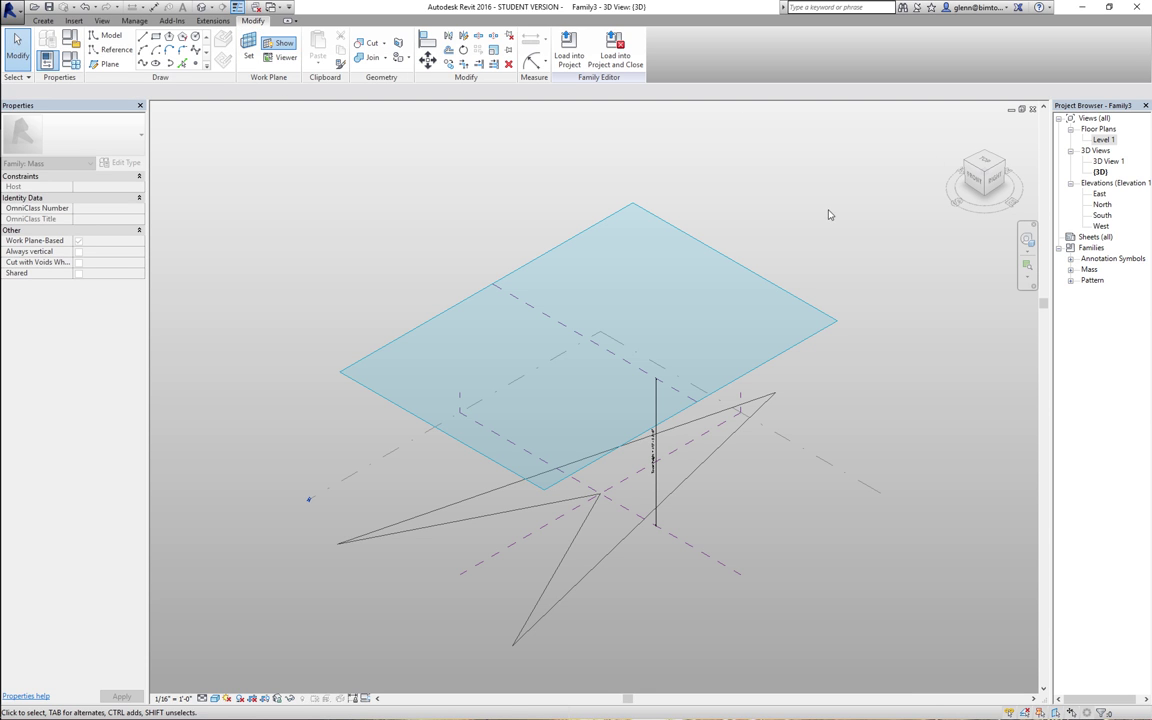
- Place a Starfleet Profile component on the TowerTopPlane reference plane, at the intersection of the center reference planes
click(985, 168)
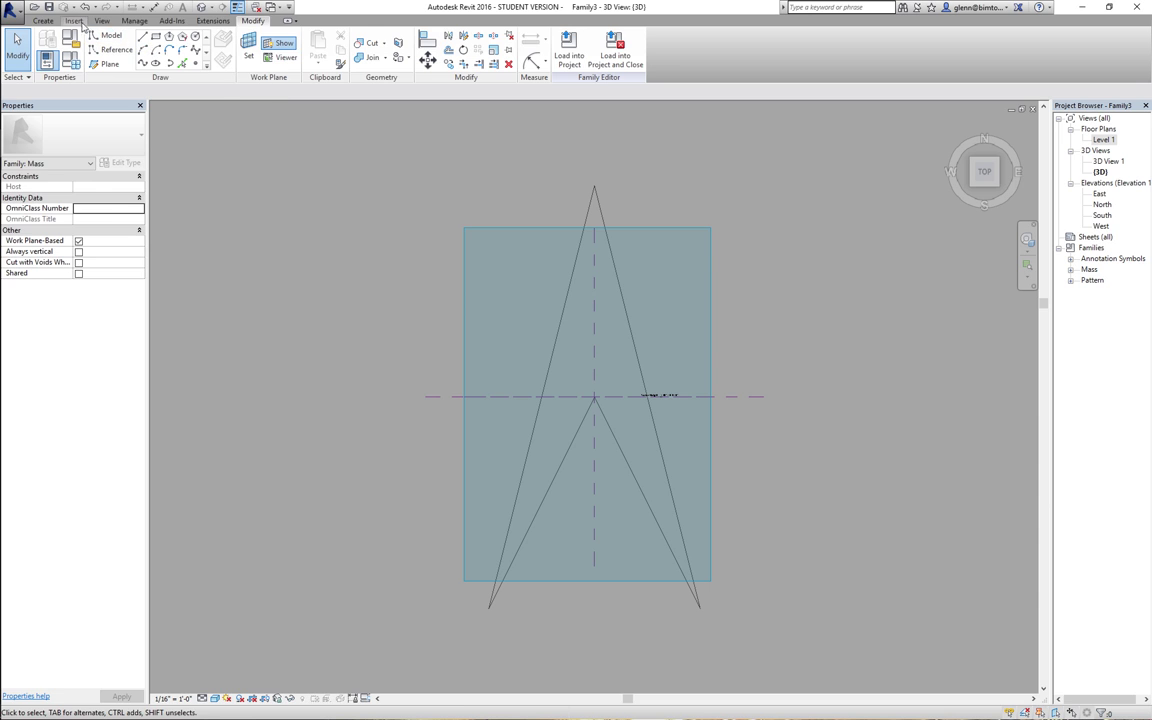
click(43, 20)
click(336, 52)
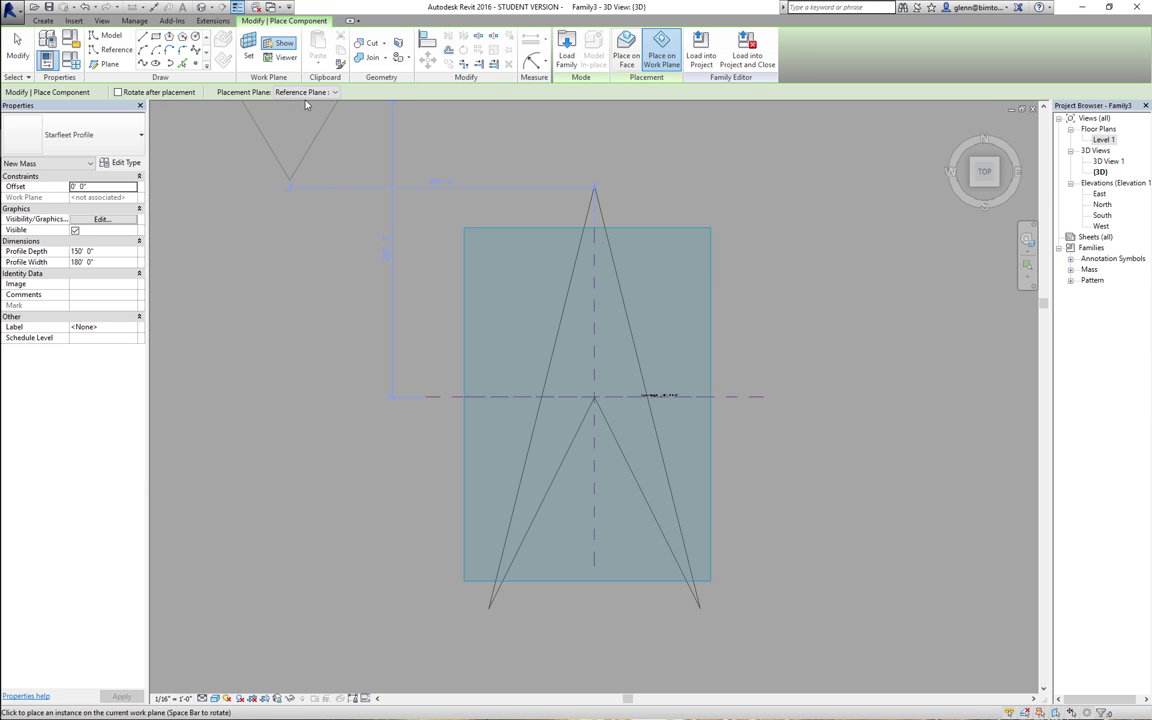
click(303, 92)
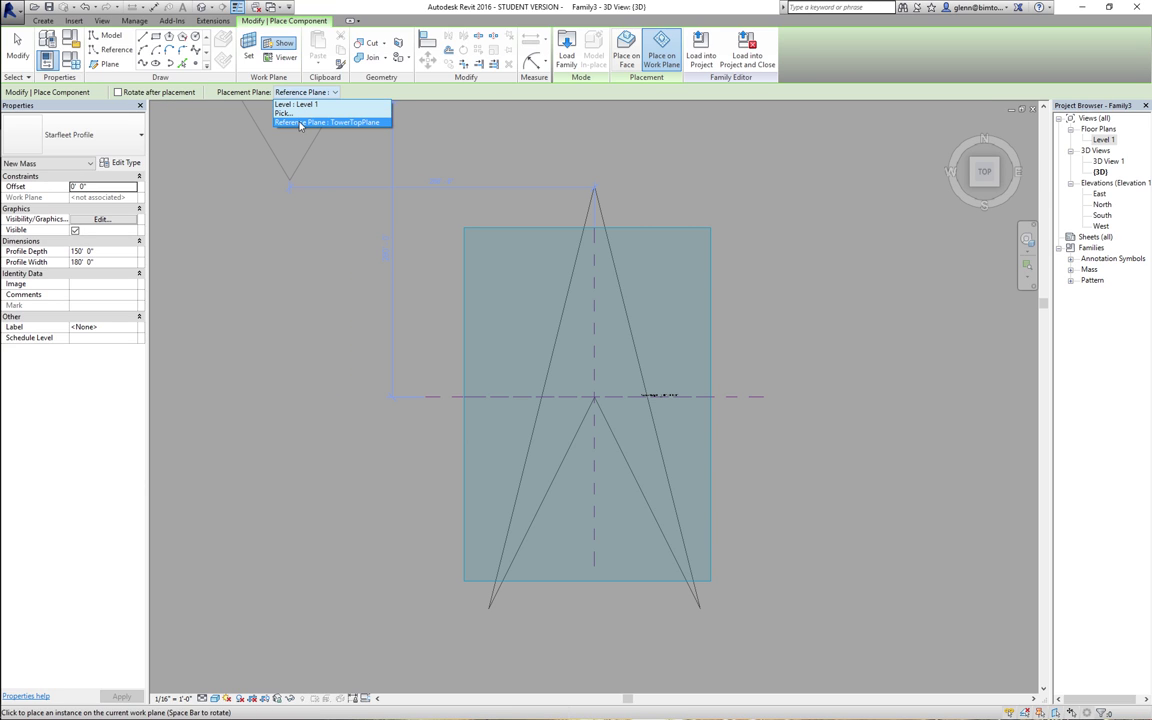
click(300, 122)
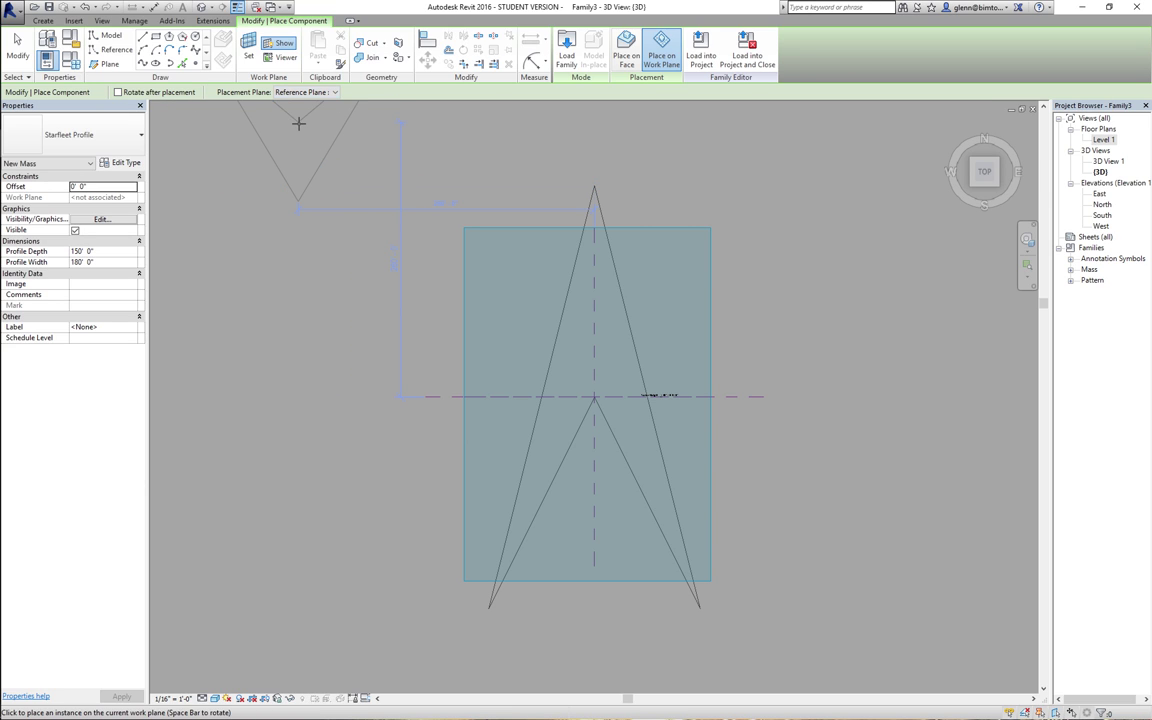
click(593, 397)
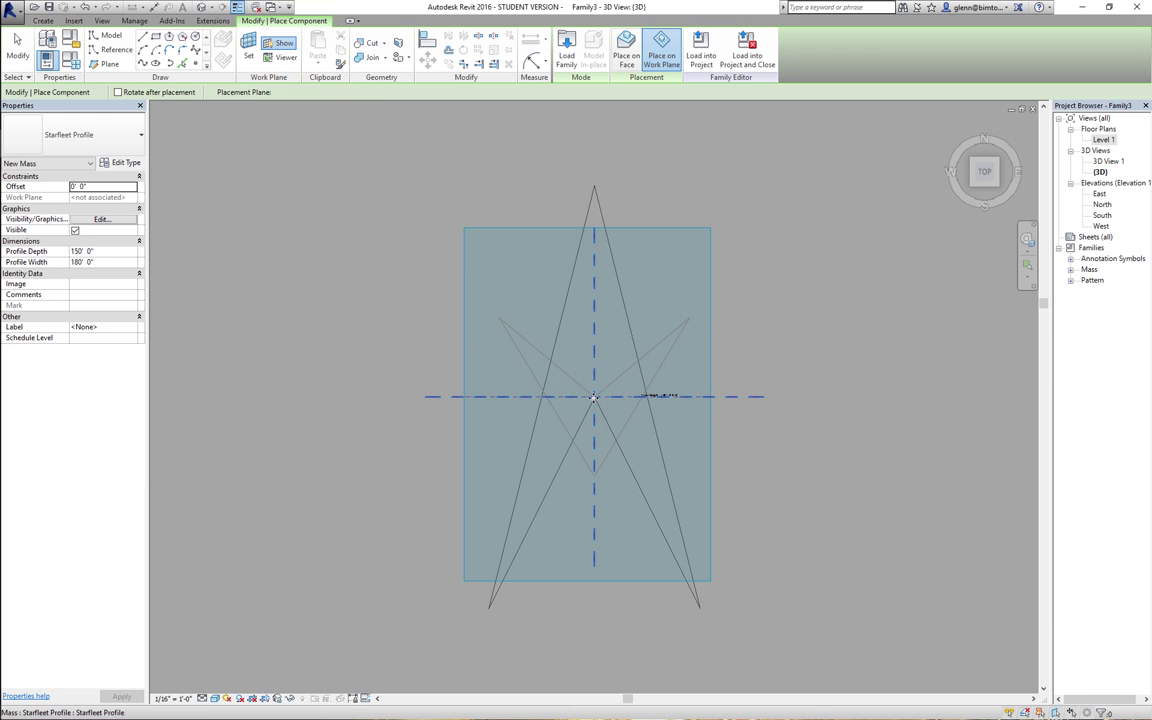
click(17, 50)
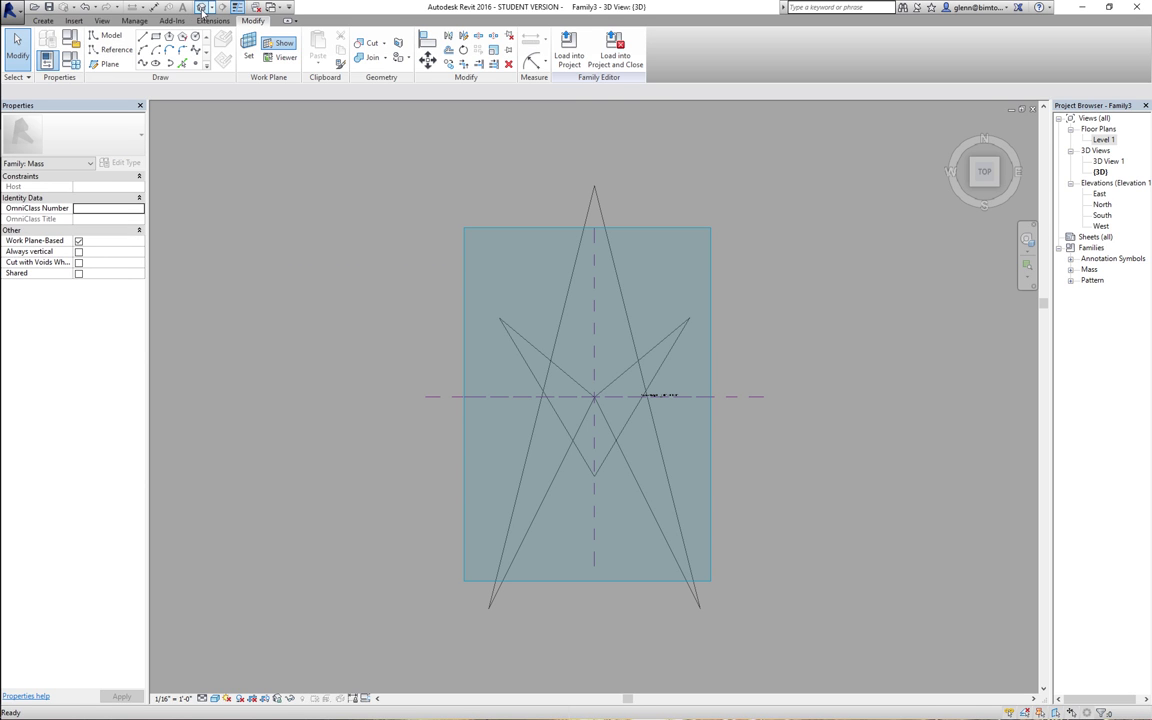
click(1000, 189)
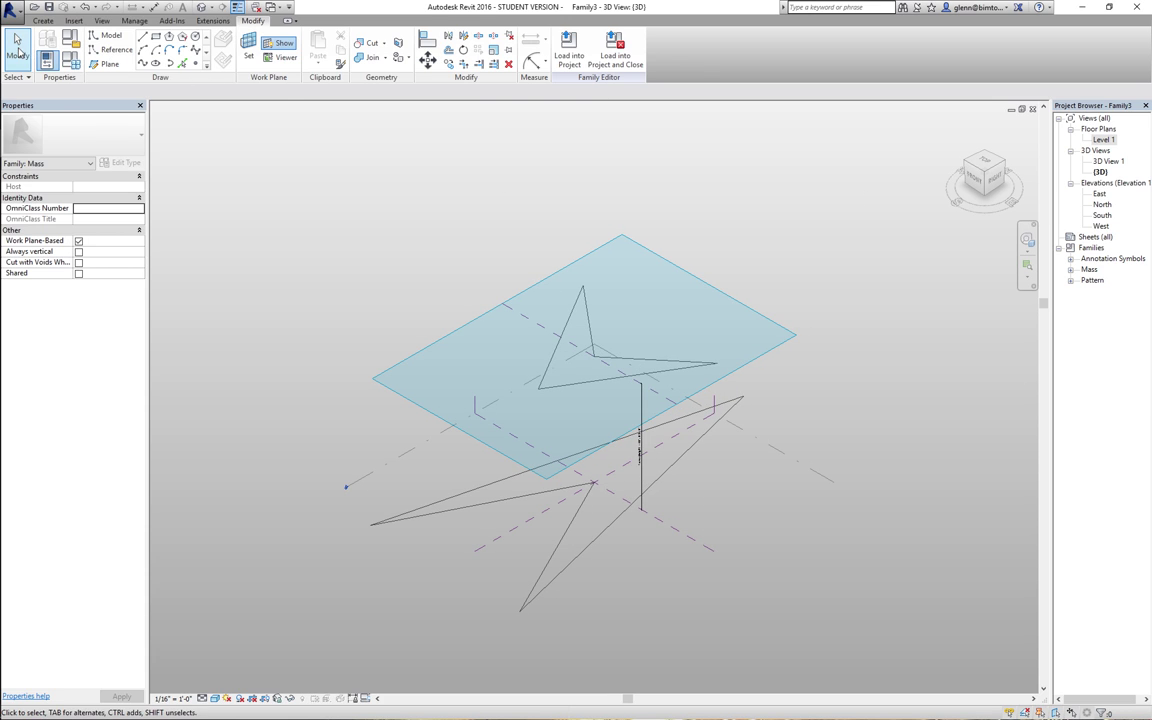
click(22, 58)
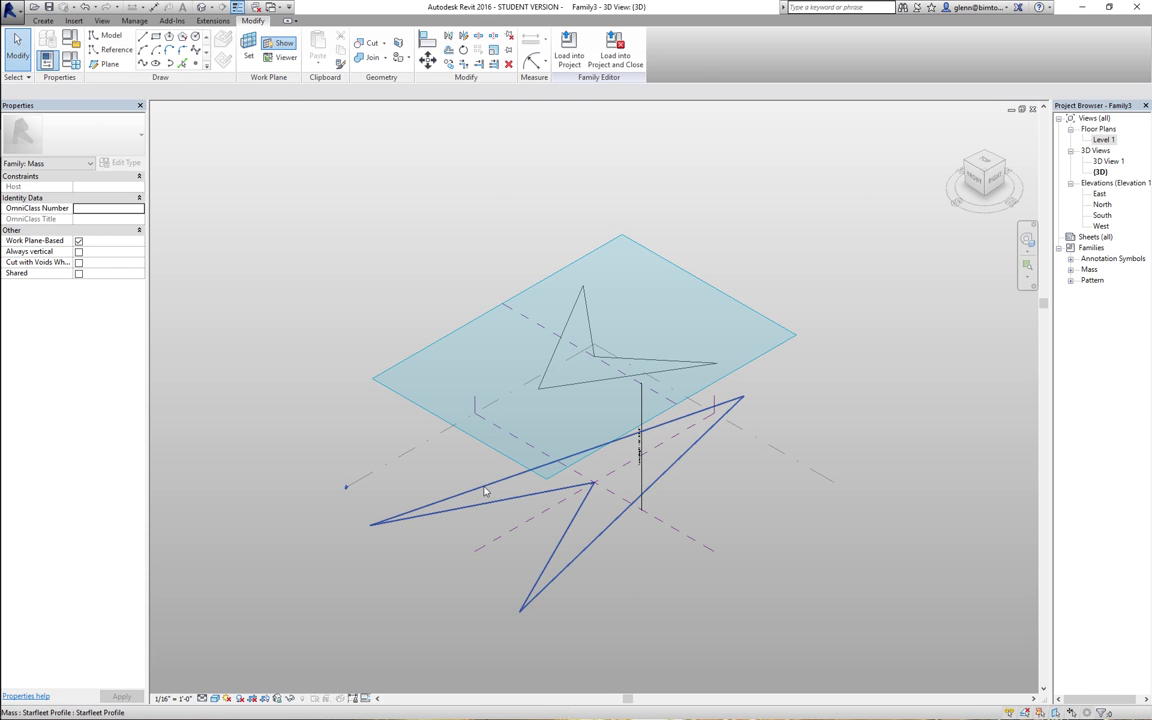
- Associate the top profile's Profile Depth with a new instance family parameter named Tower Top Depth
click(586, 319)
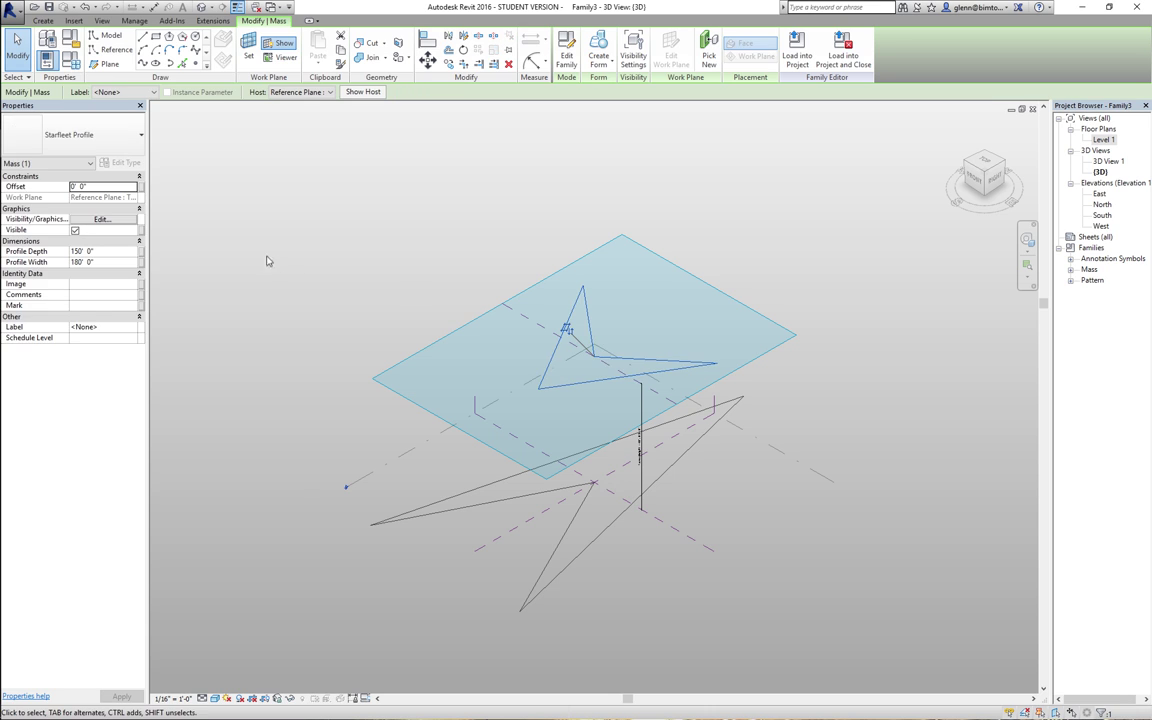
click(141, 255)
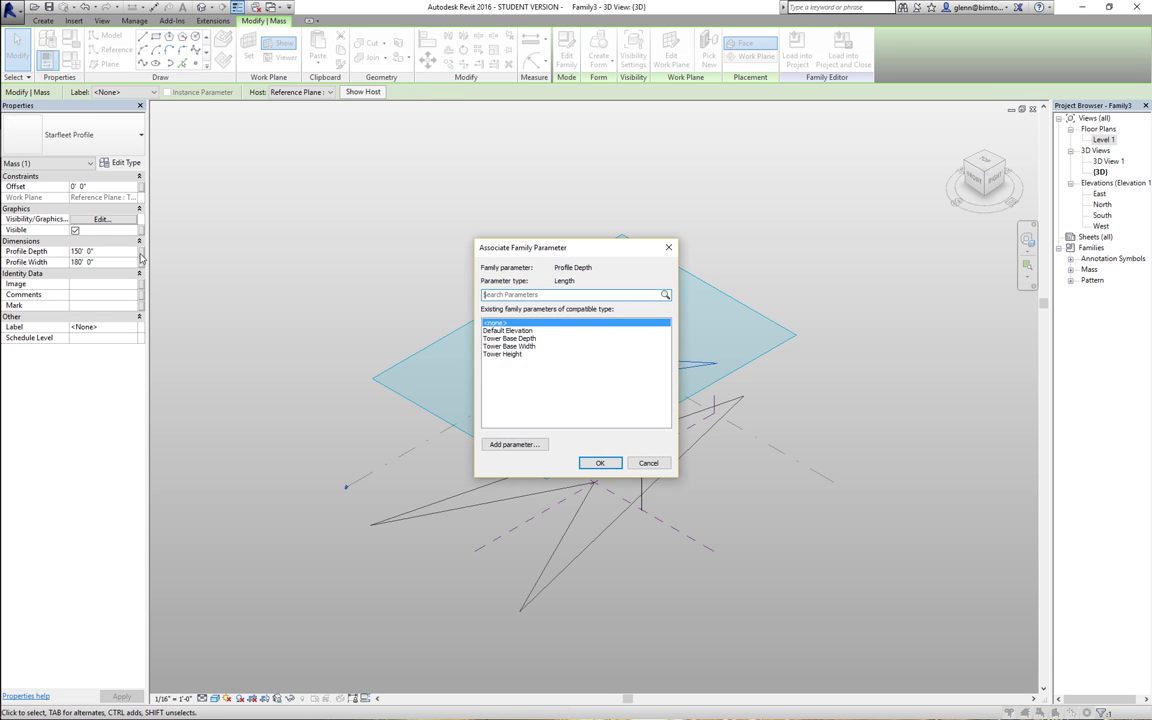
click(515, 444)
text(Tower Top Depth)
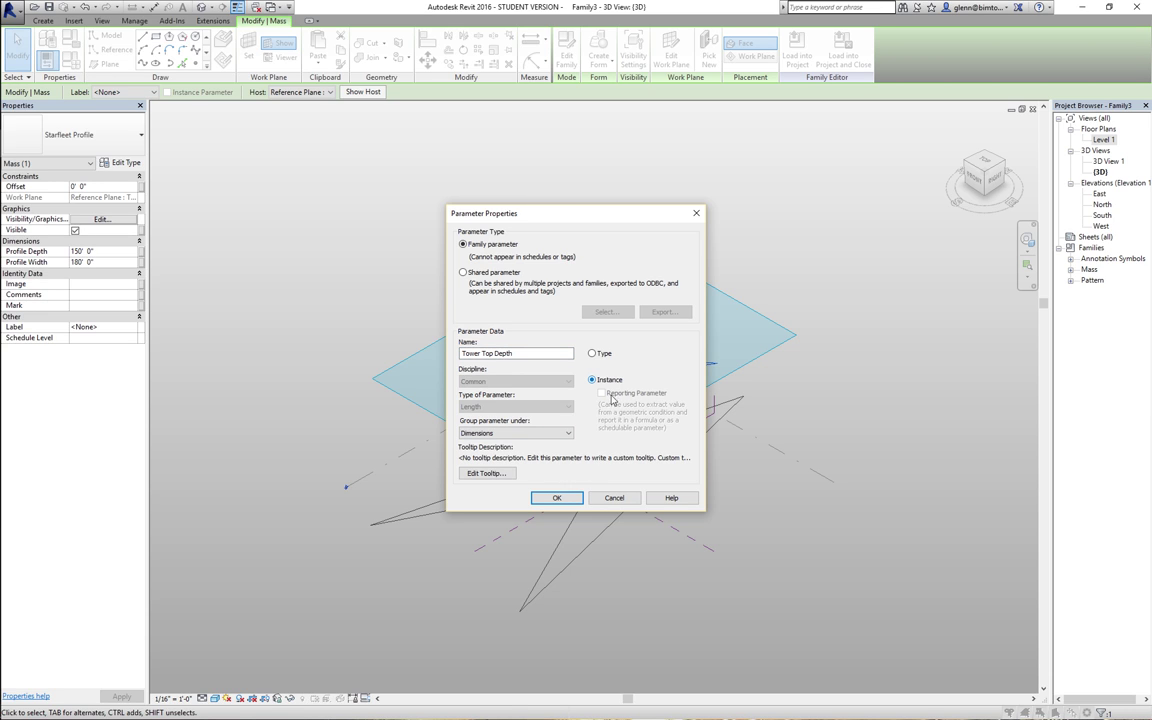
click(557, 497)
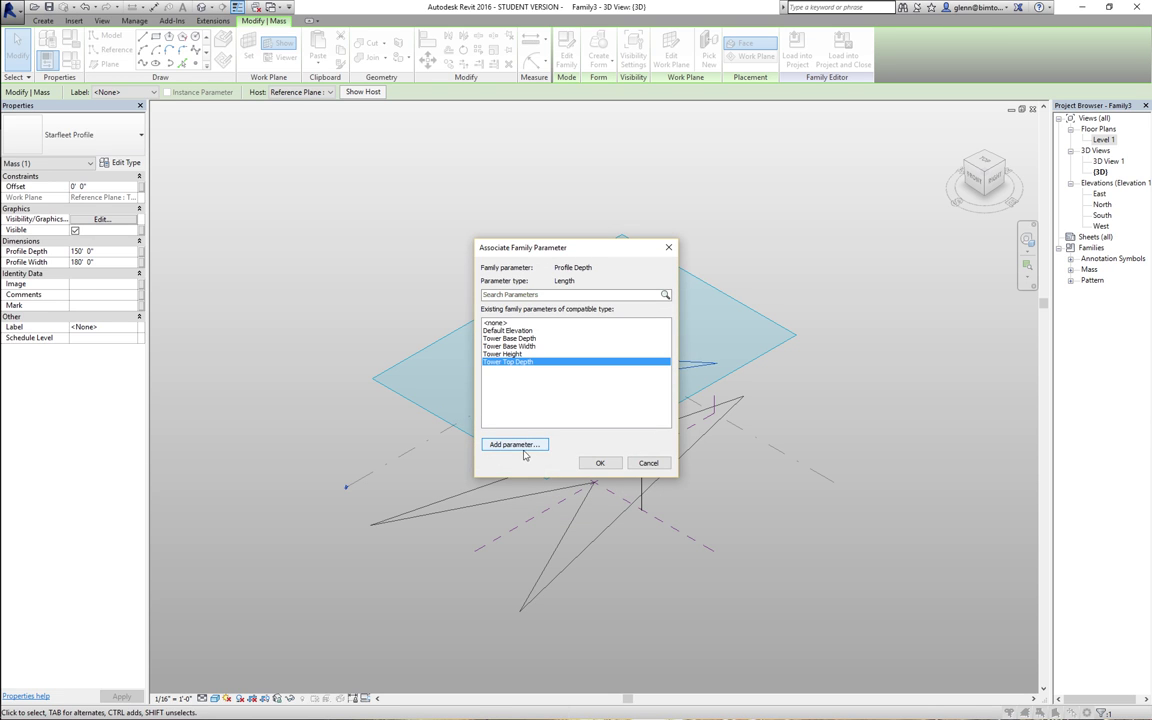
click(600, 463)
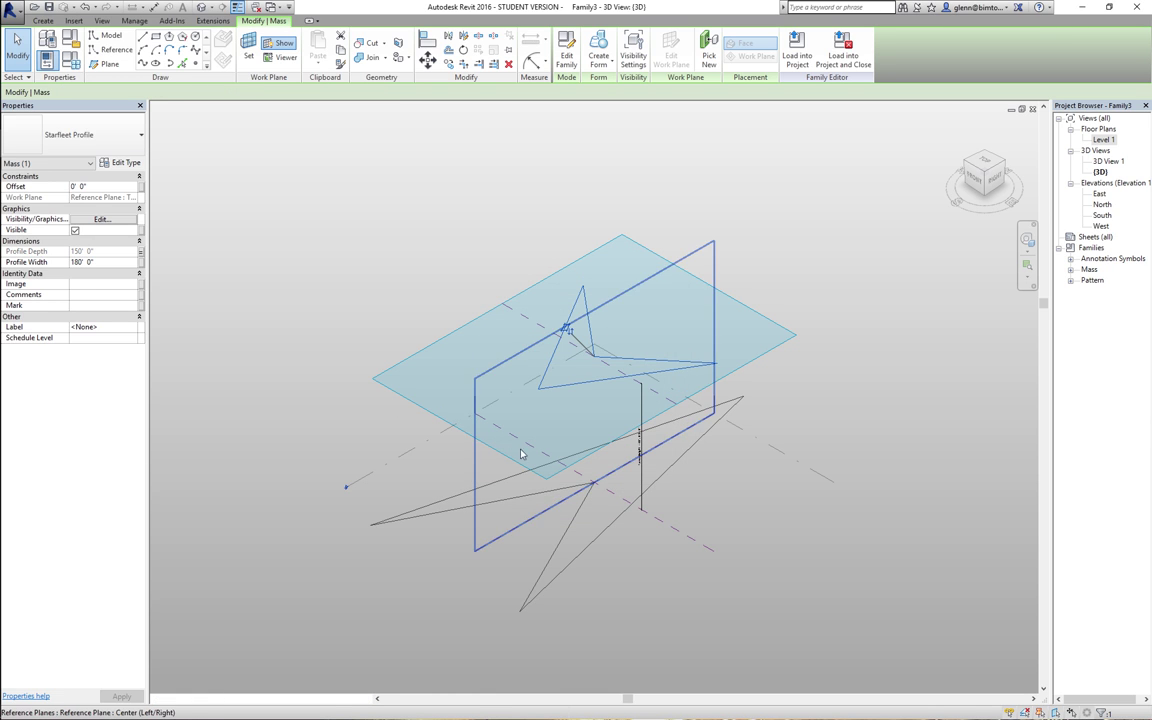
- Associate the top profile's Profile Width with a new instance family parameter named Tower Top Width
click(139, 262)
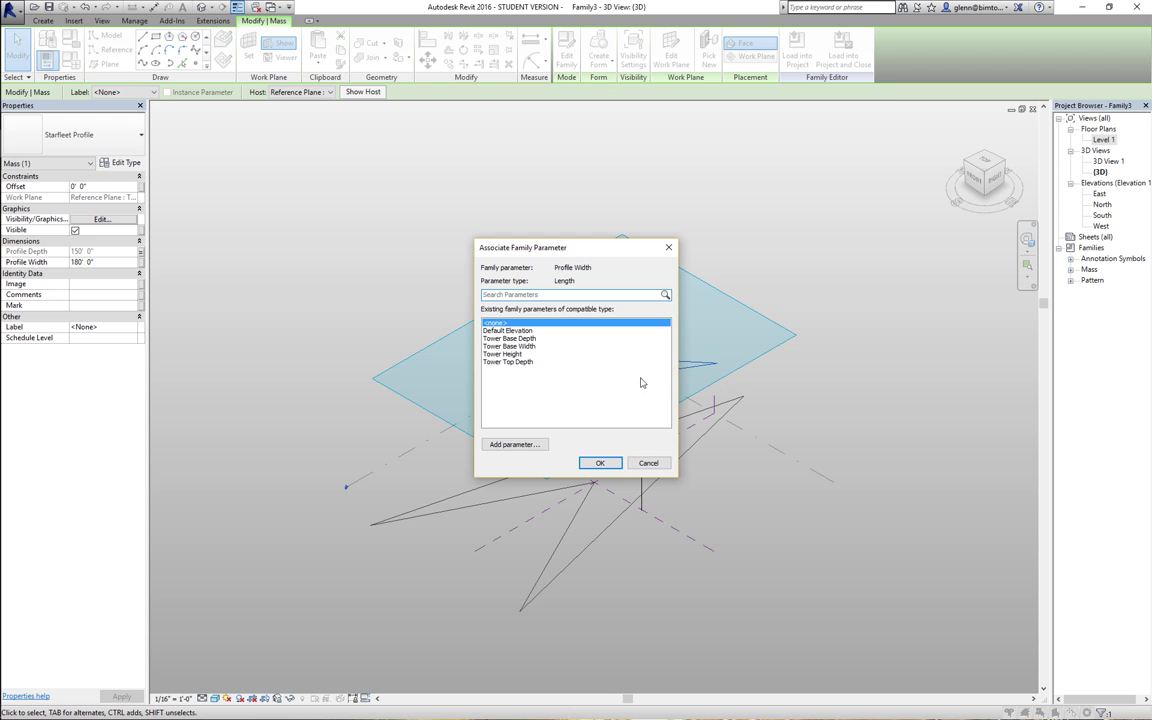
click(514, 445)
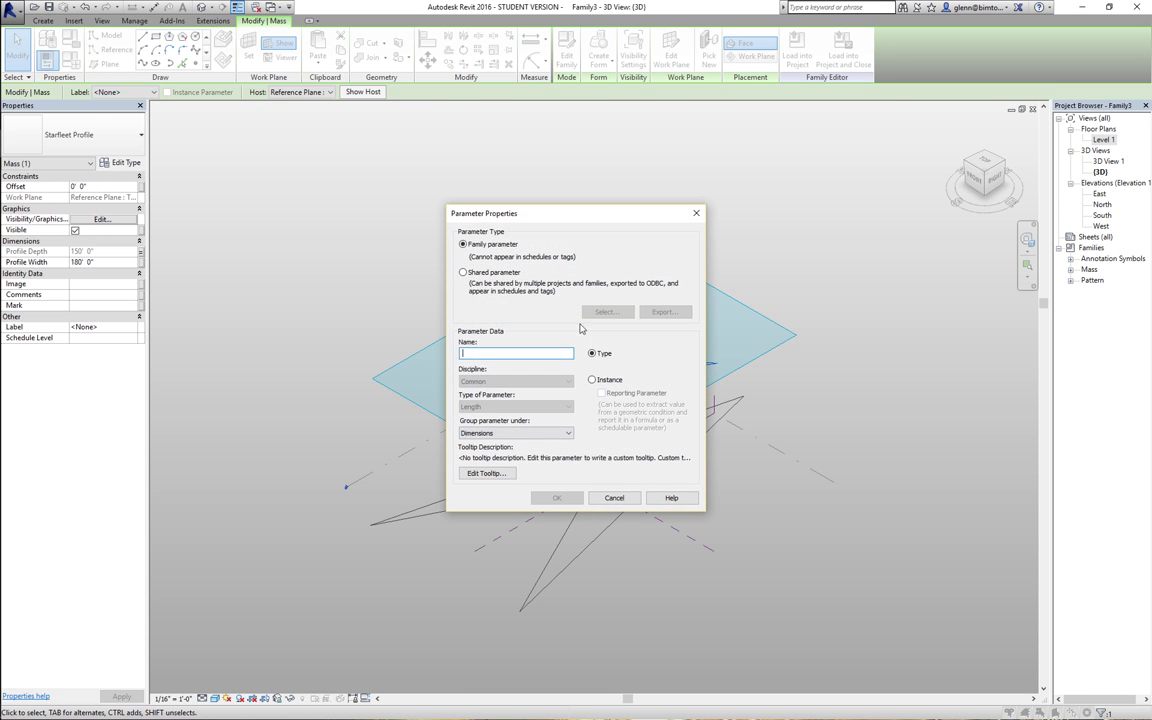
click(591, 380)
click(533, 353)
text(Tower Top Width)
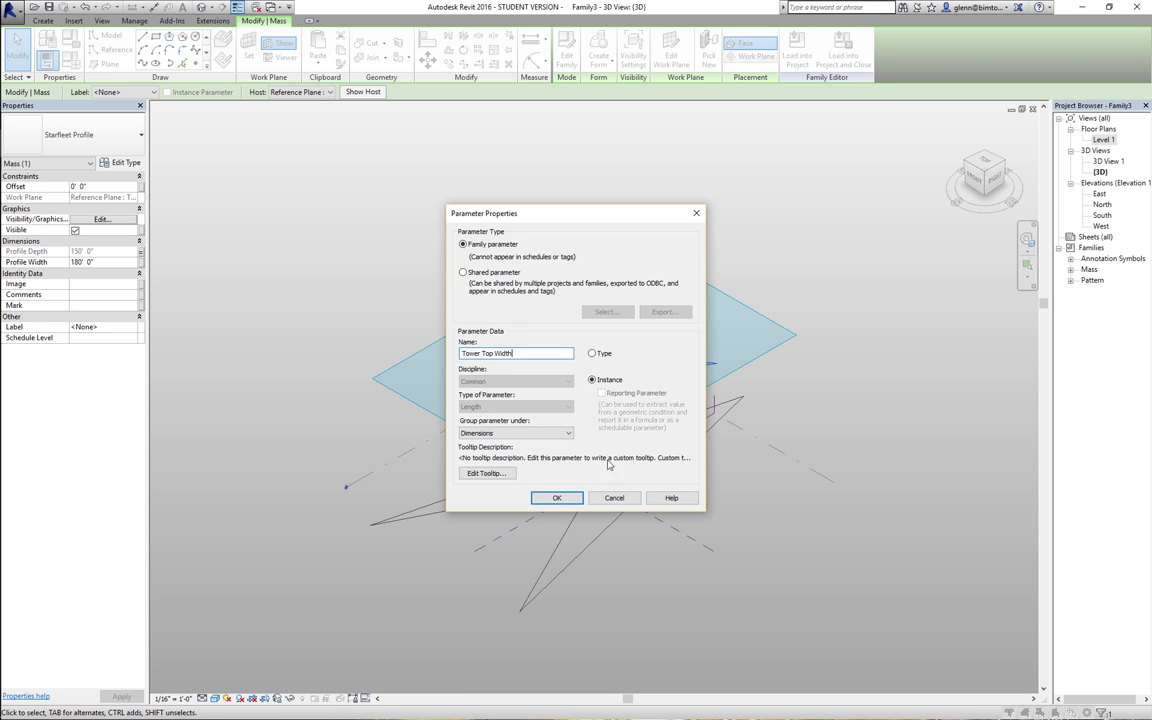
click(557, 497)
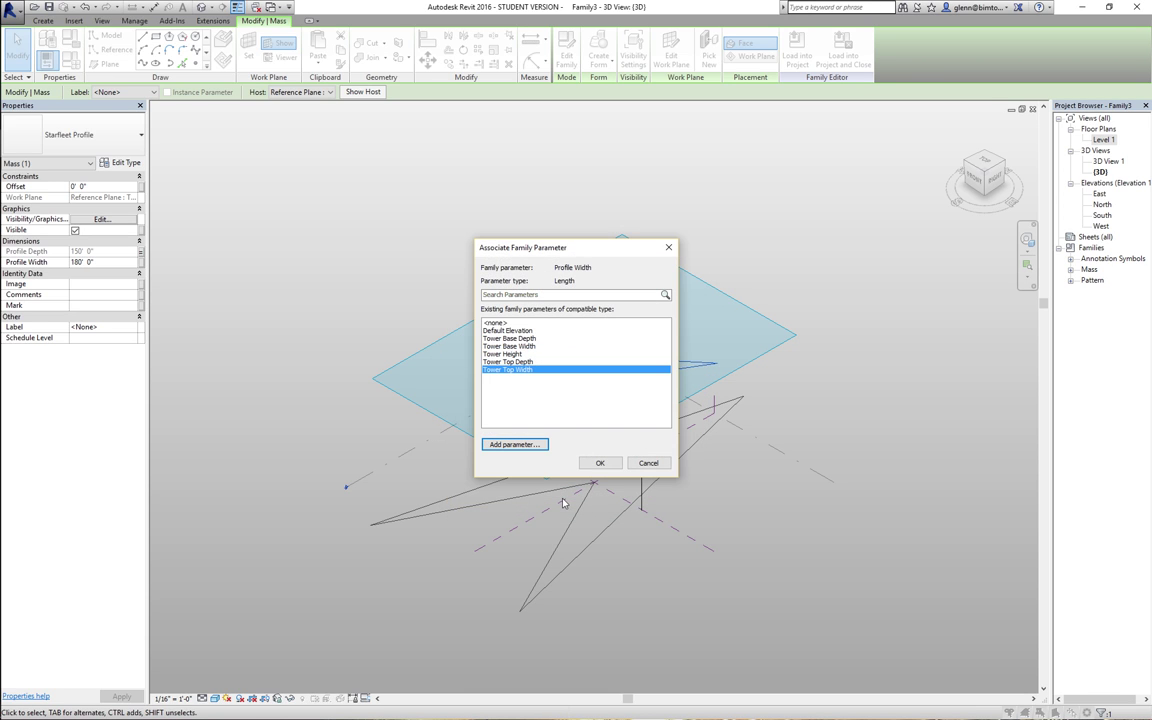
click(599, 463)
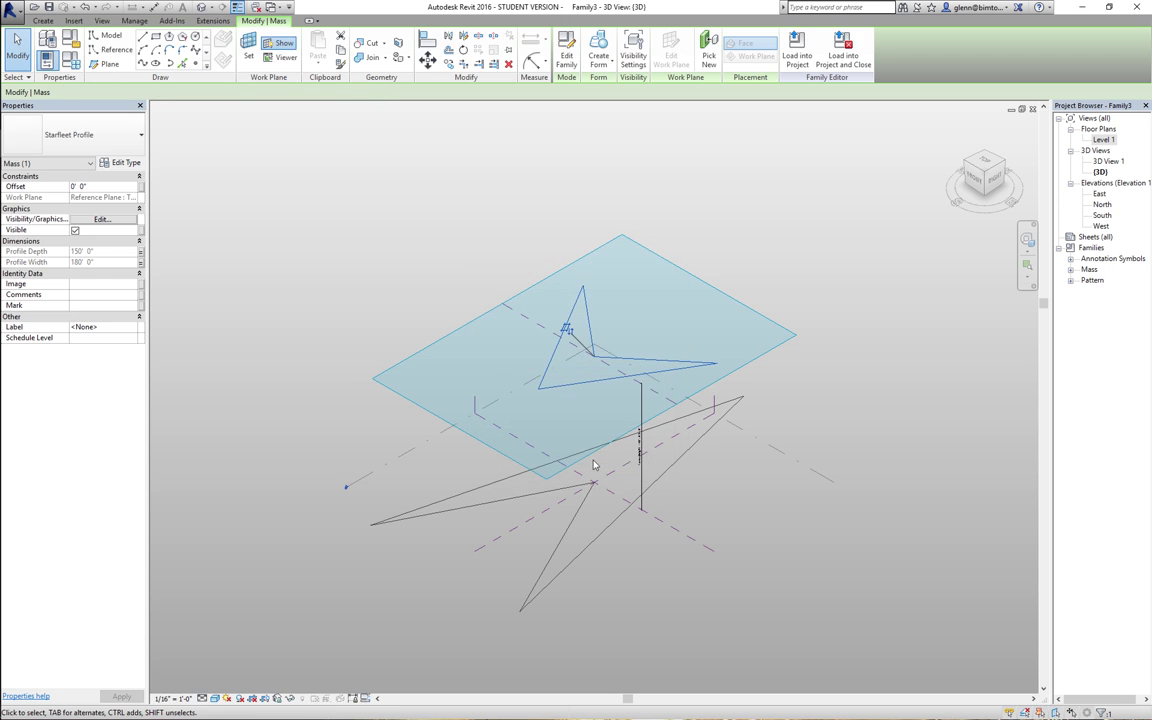
click(389, 236)
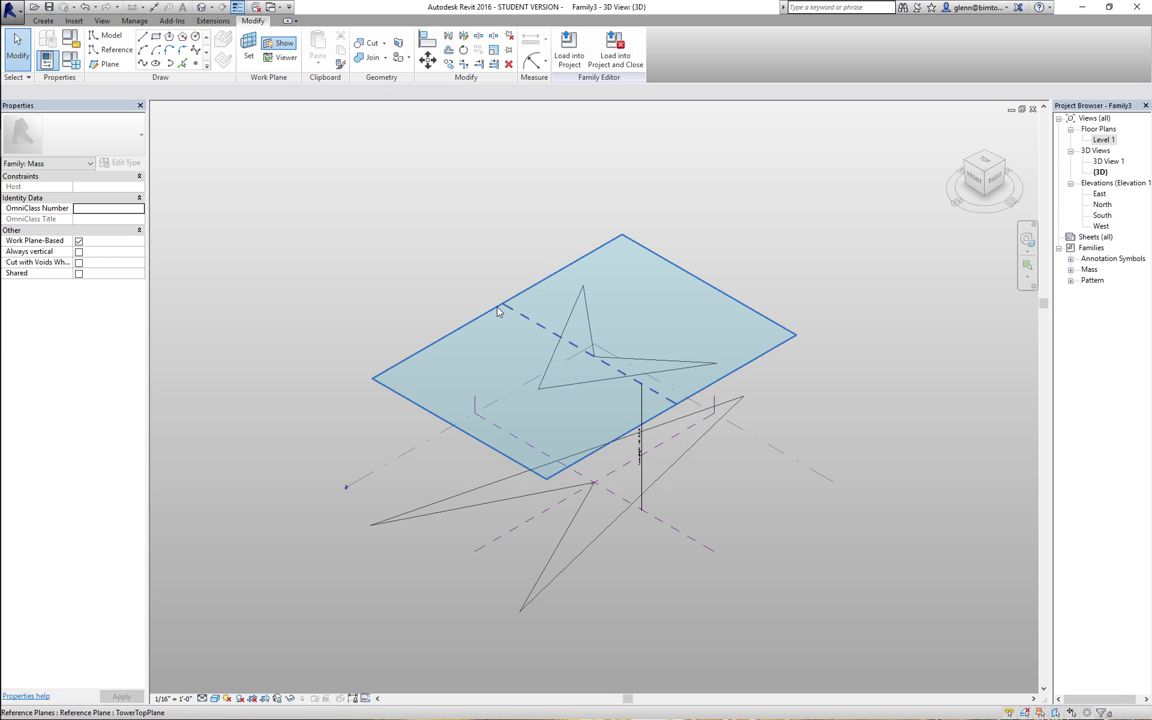
- Try to create a solid form from the base and top Starfleet profiles
click(481, 506)
ctrl+click(575, 386)
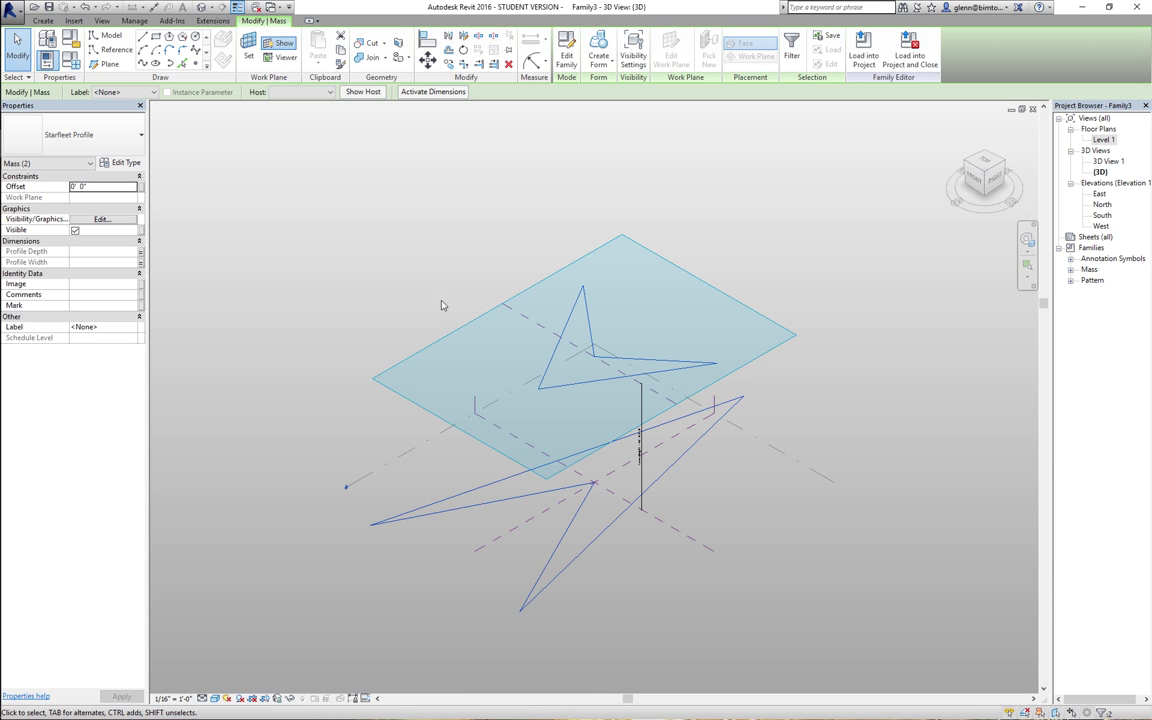
click(607, 66)
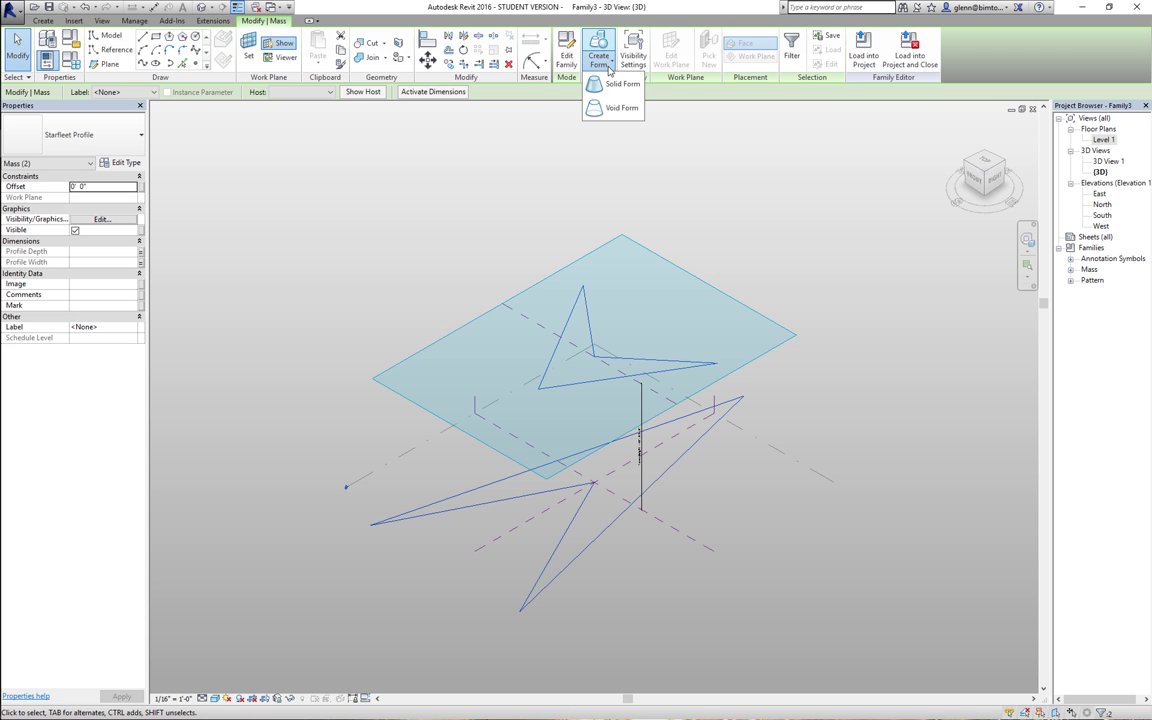
click(618, 84)
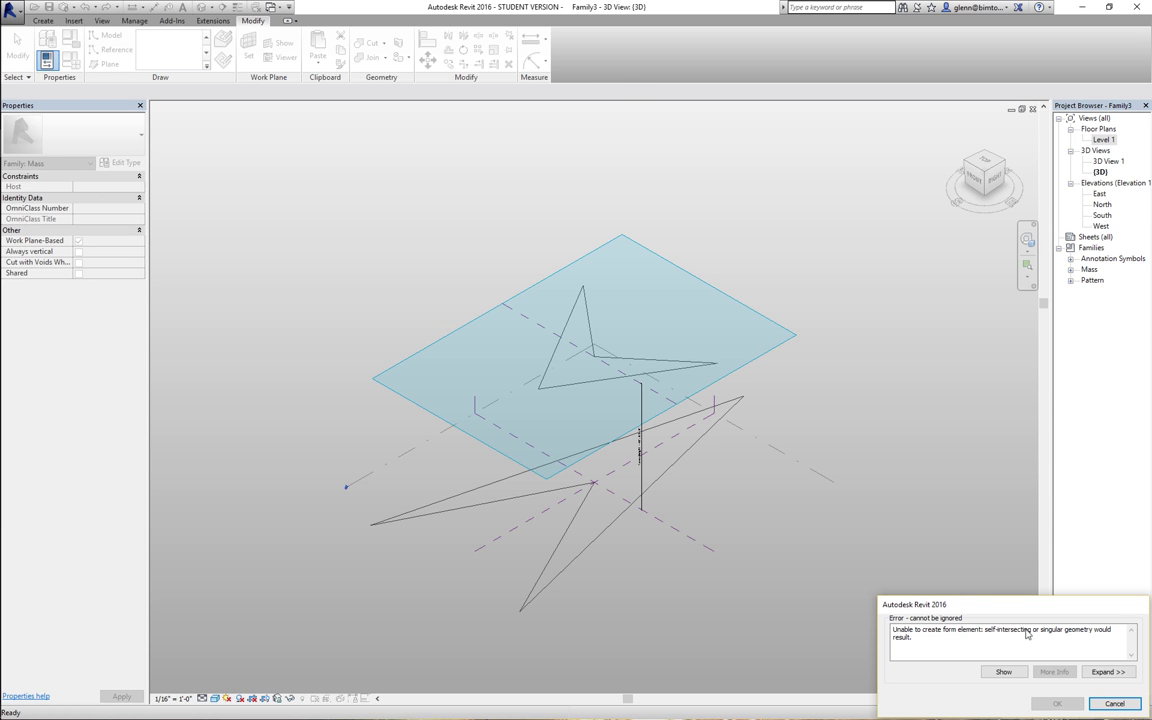
click(1110, 704)
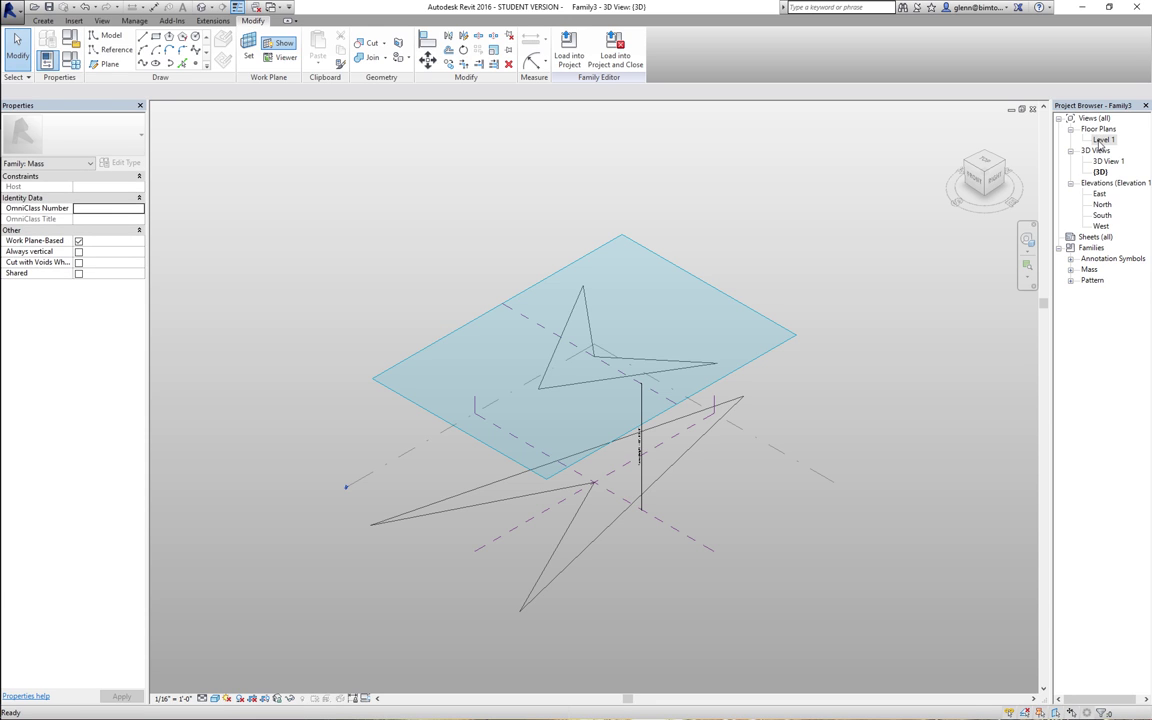
- In the Level 1 floor plan, rotate the top profile 180° about the center reference plane intersection
double_click(1102, 140)
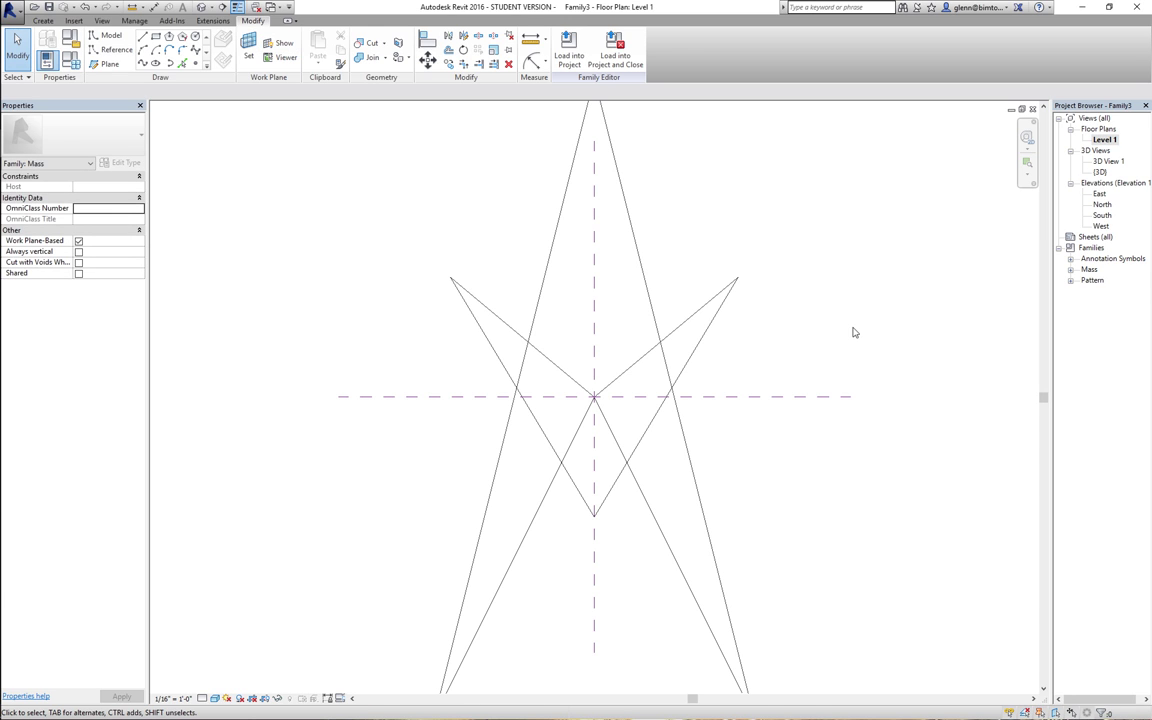
click(710, 331)
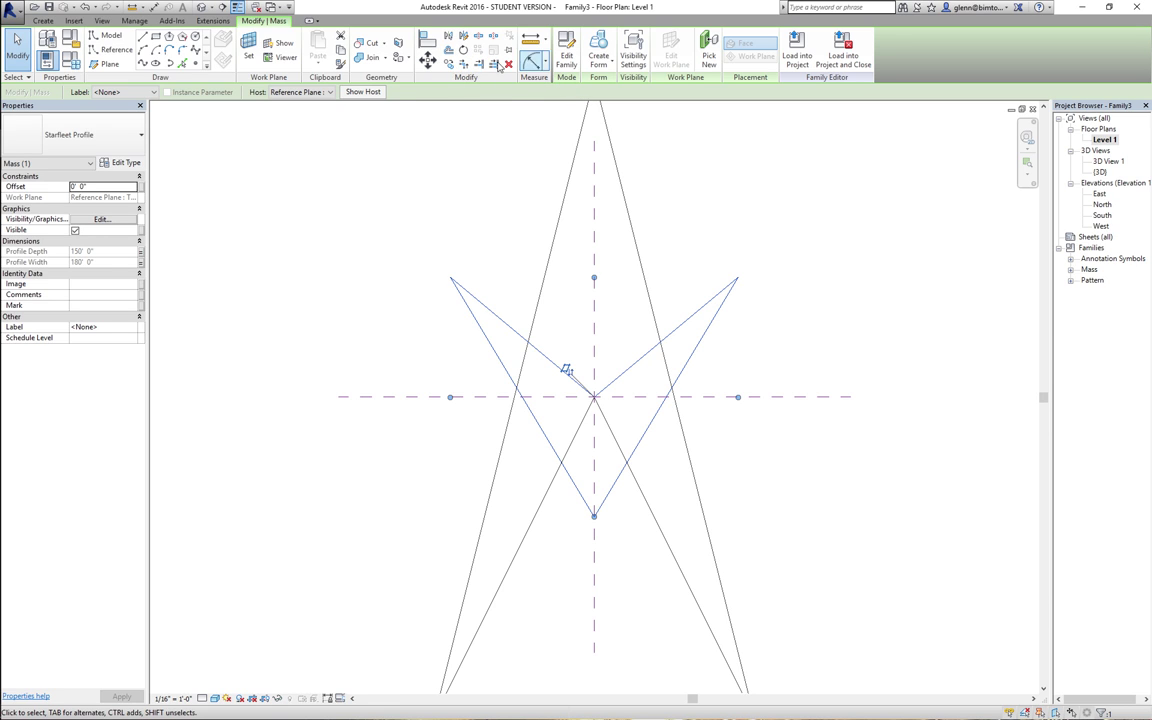
click(353, 265)
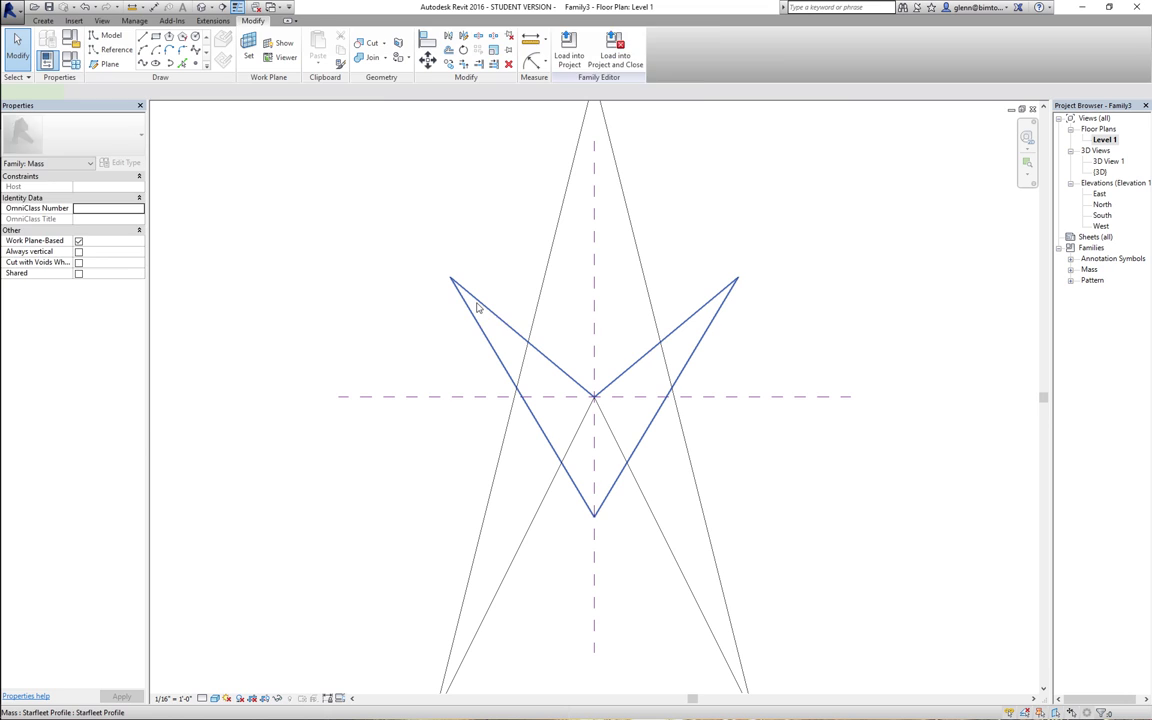
click(477, 307)
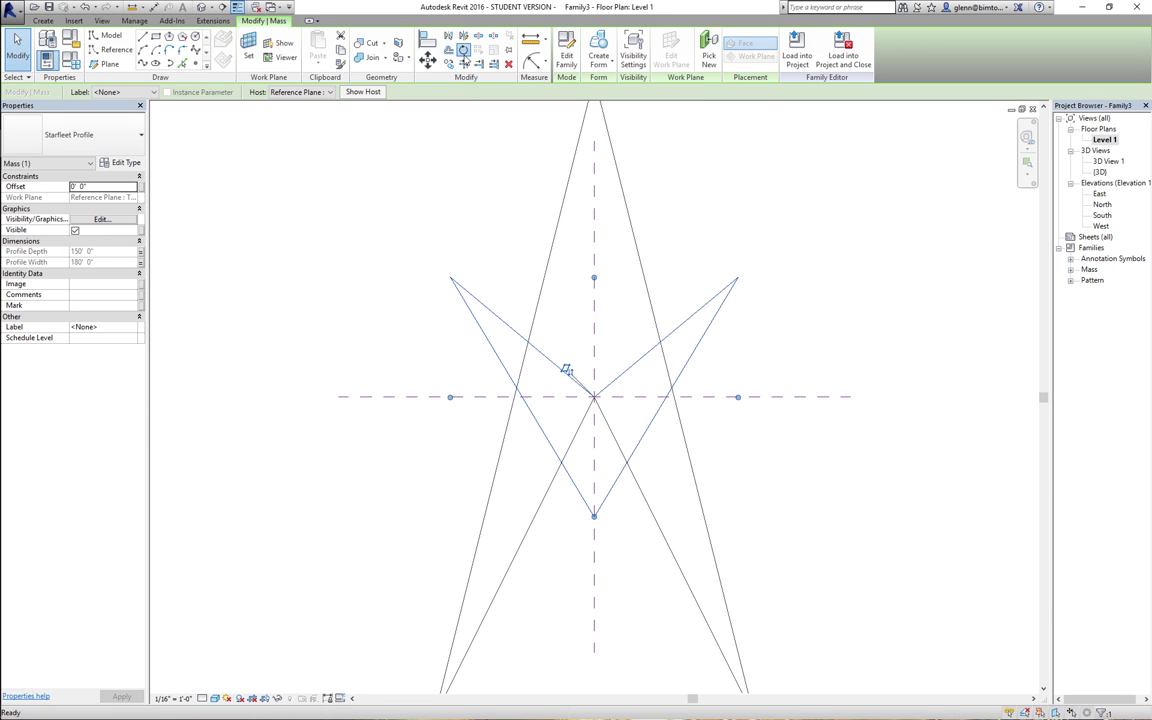
click(463, 50)
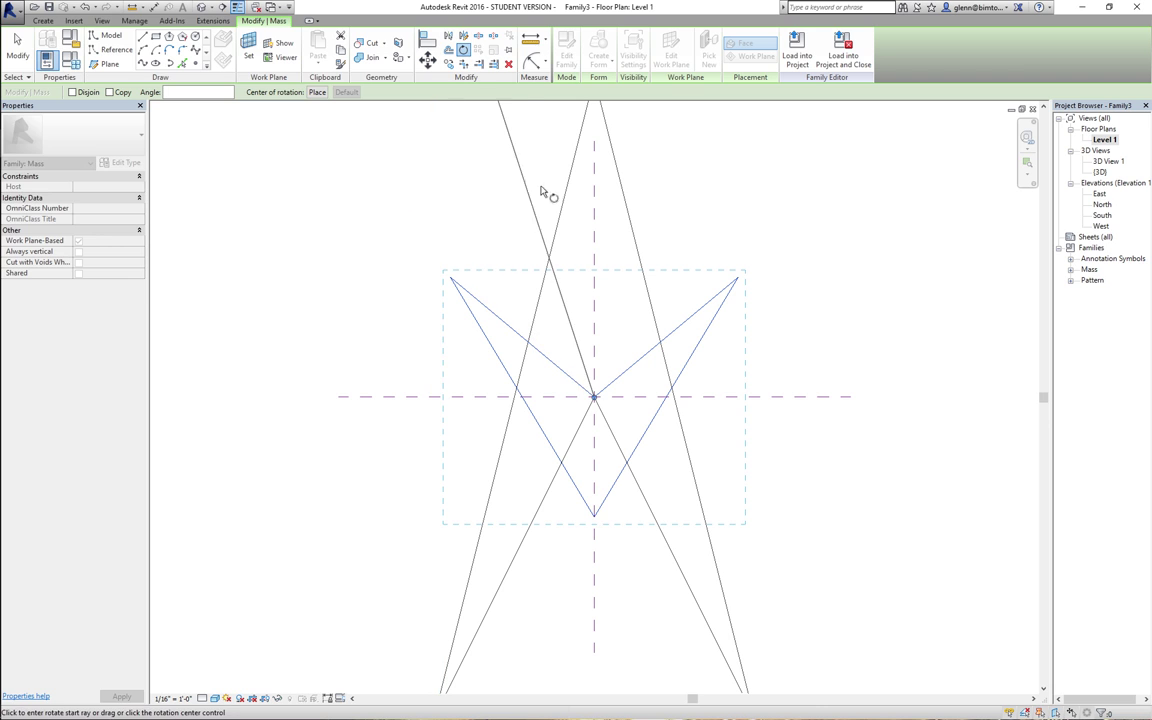
click(597, 178)
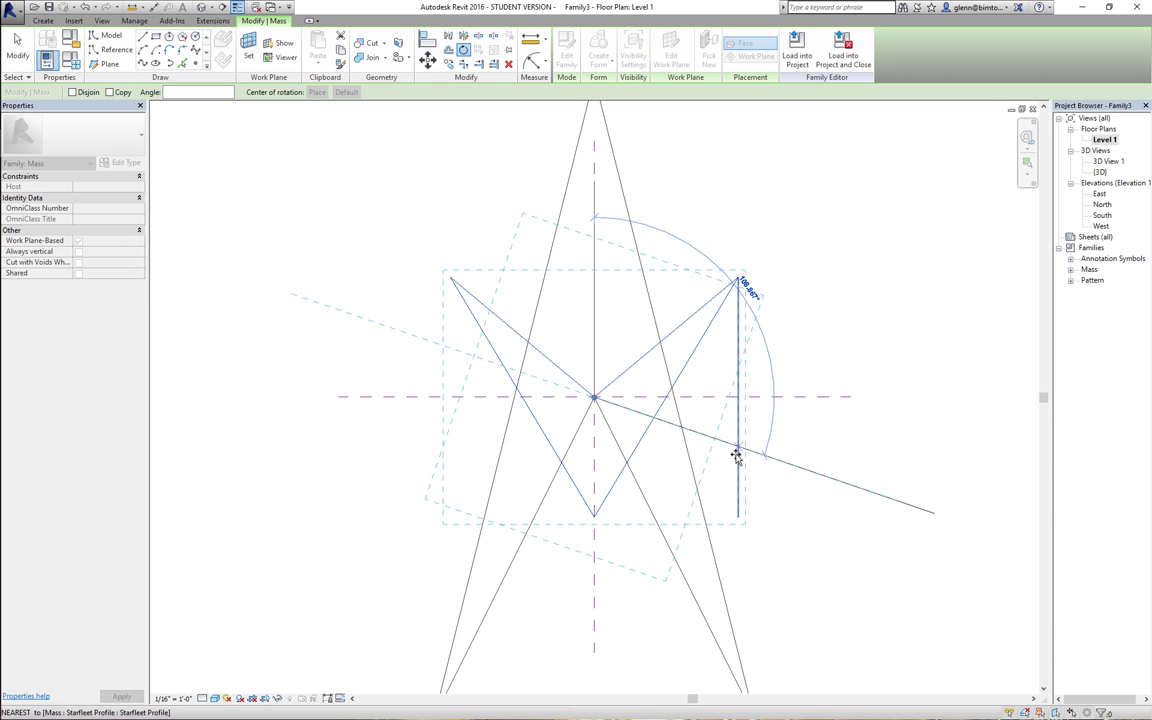
click(595, 615)
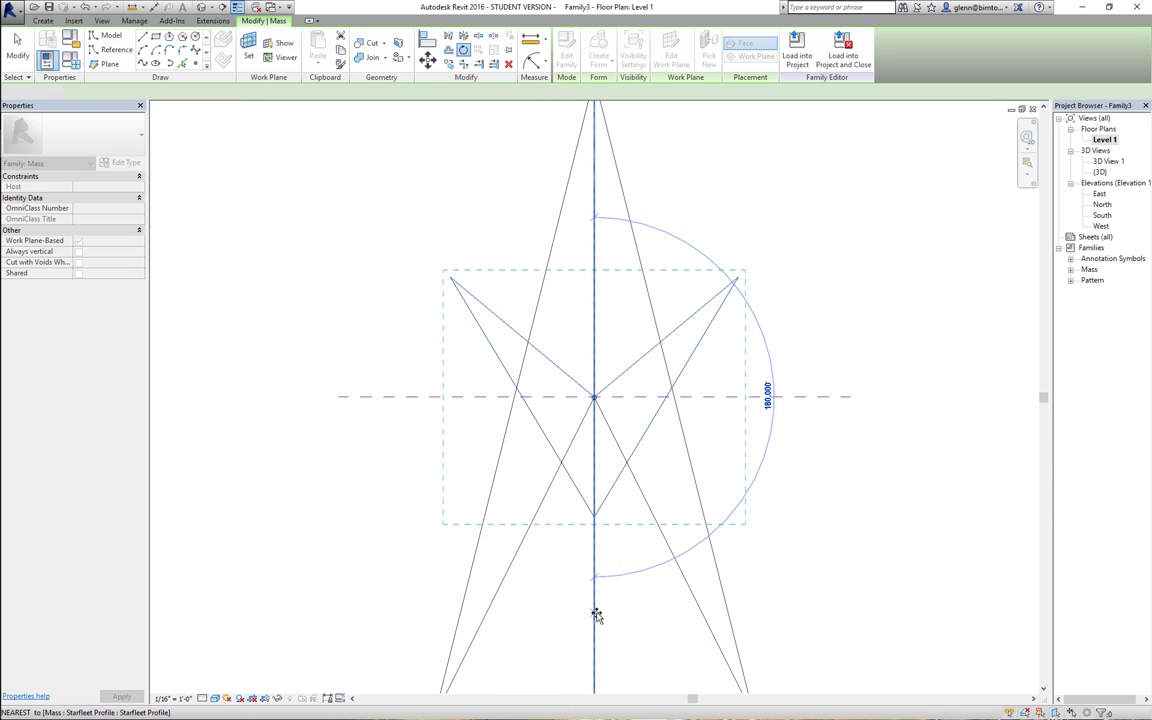
click(897, 313)
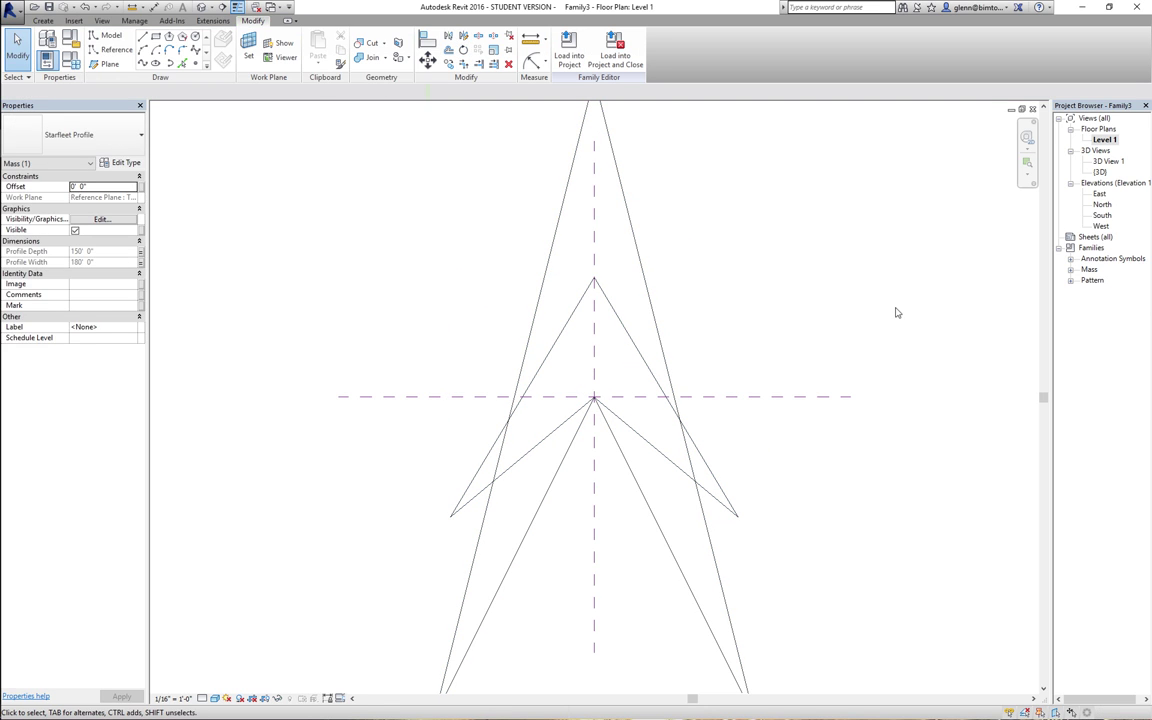
- Return to the 3D view and create a solid form from the base profile and the rotated top profile
click(193, 10)
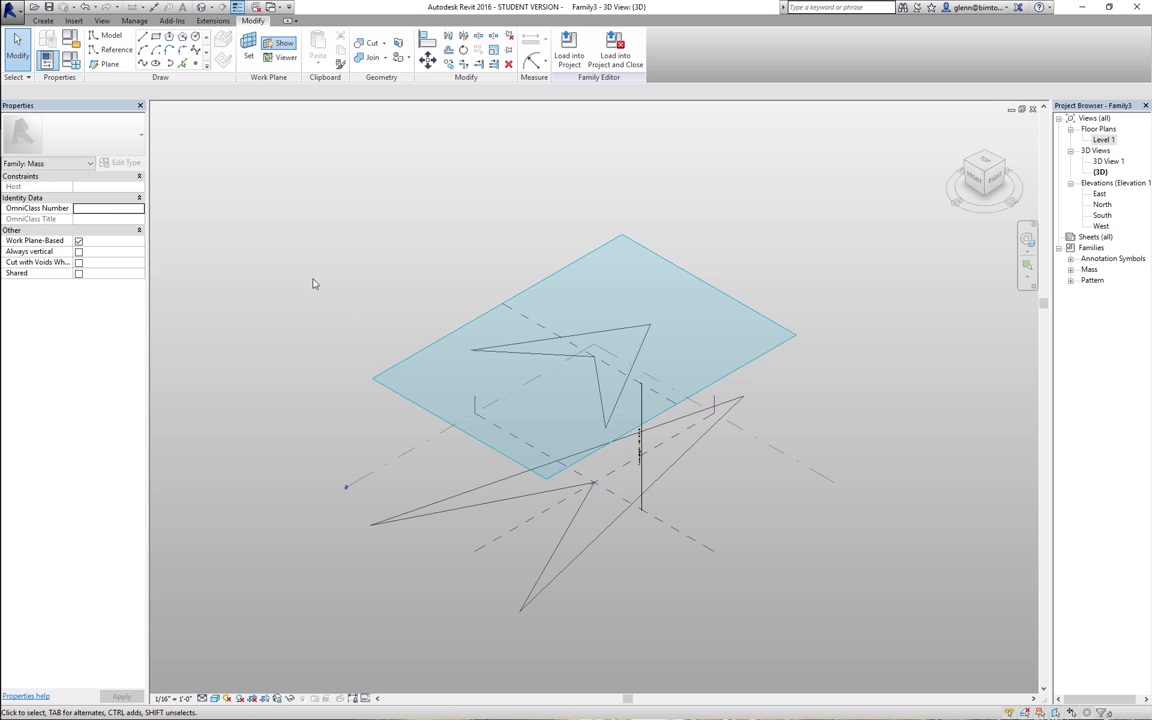
click(488, 352)
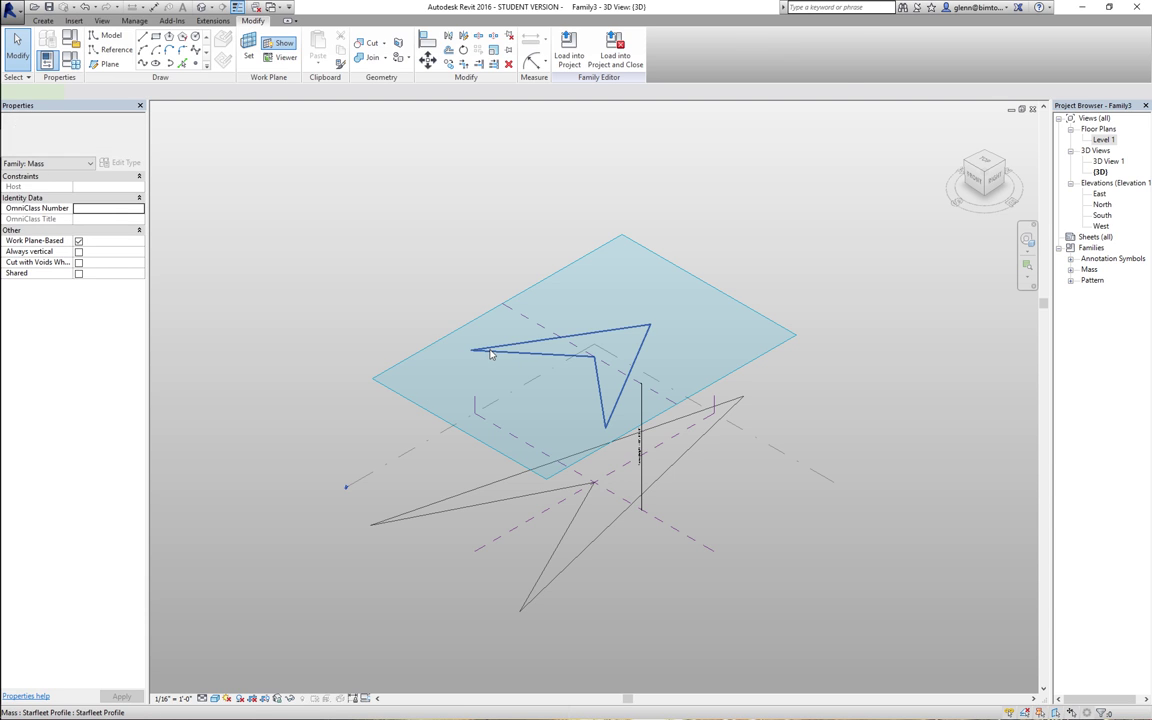
ctrl+click(460, 506)
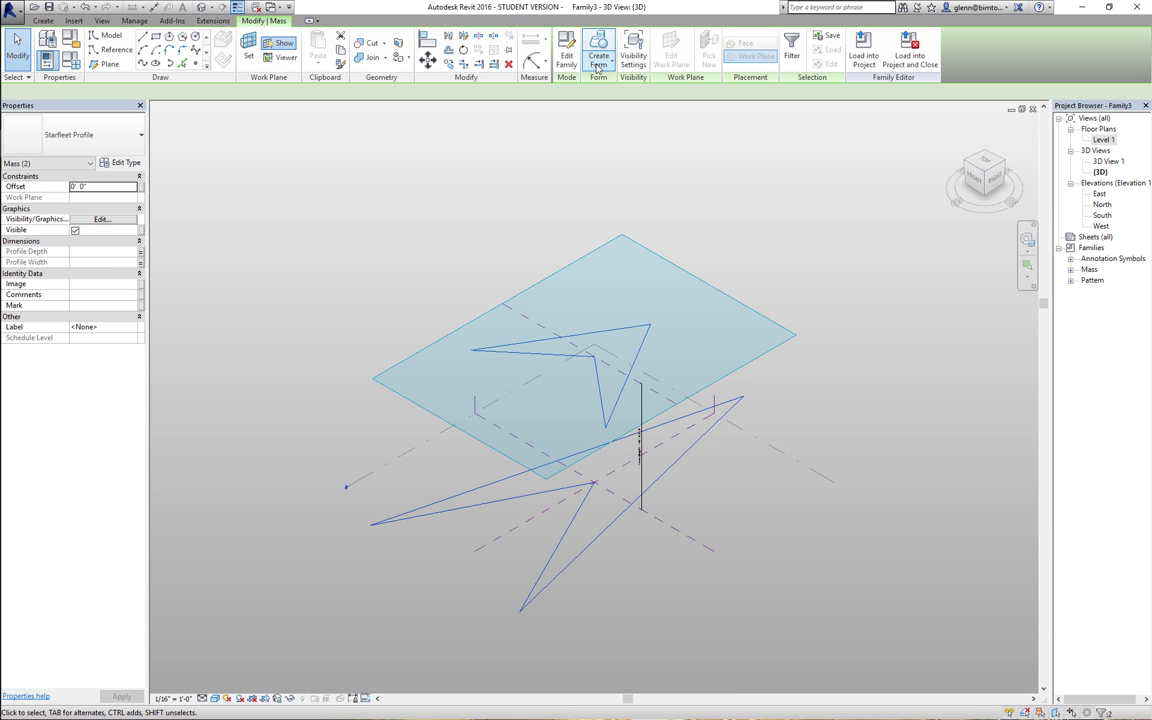
click(598, 66)
click(598, 86)
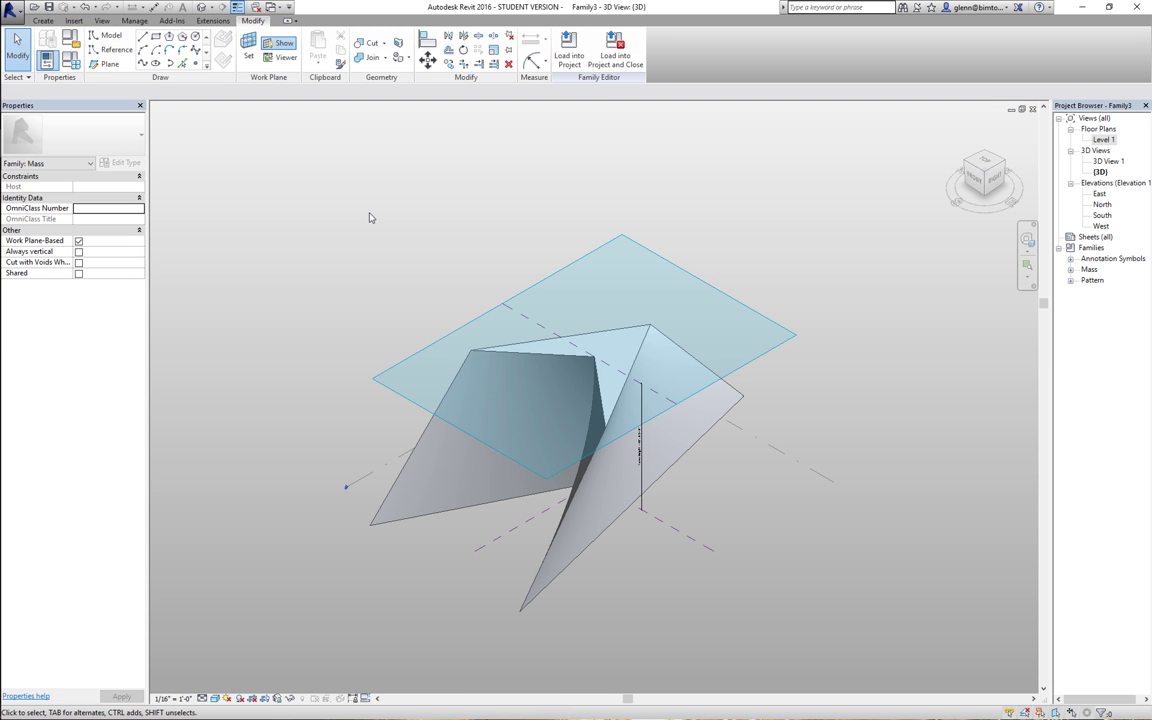
- Save the family as Starfleet Building Mass in the Example 18.1 - Evaluating Tower Metrics folder
click(1027, 240)
drag(729, 508, 655, 540)
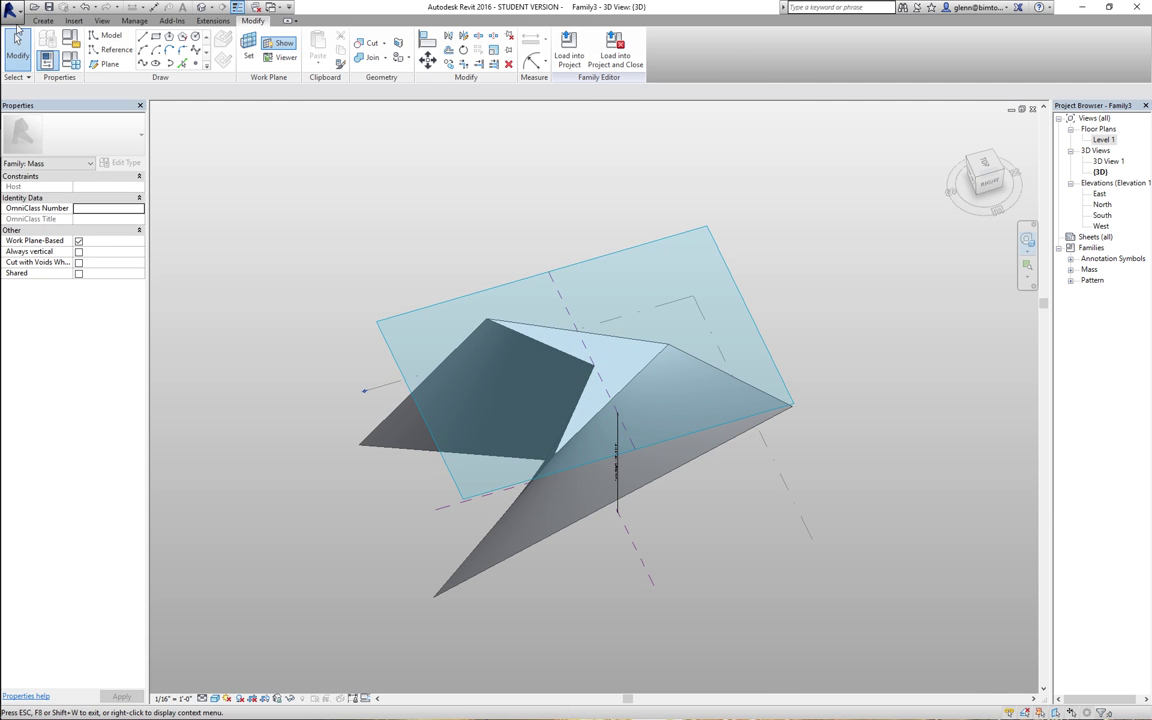
click(13, 20)
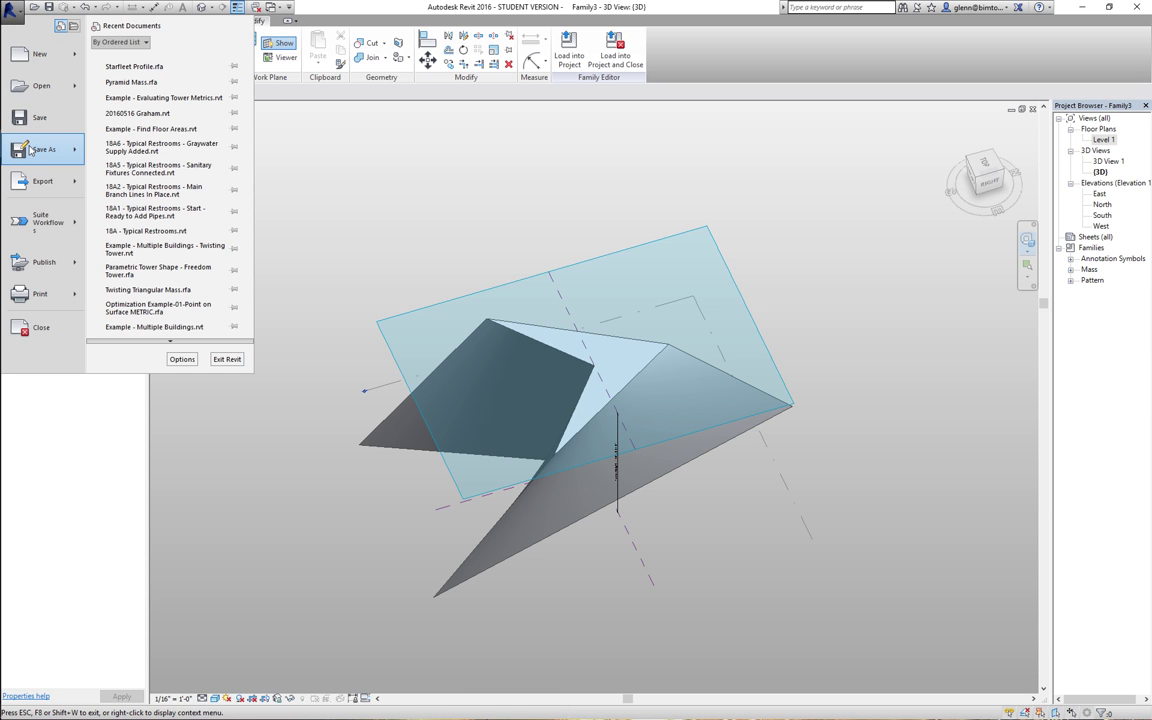
mouse_move(30, 151)
click(125, 105)
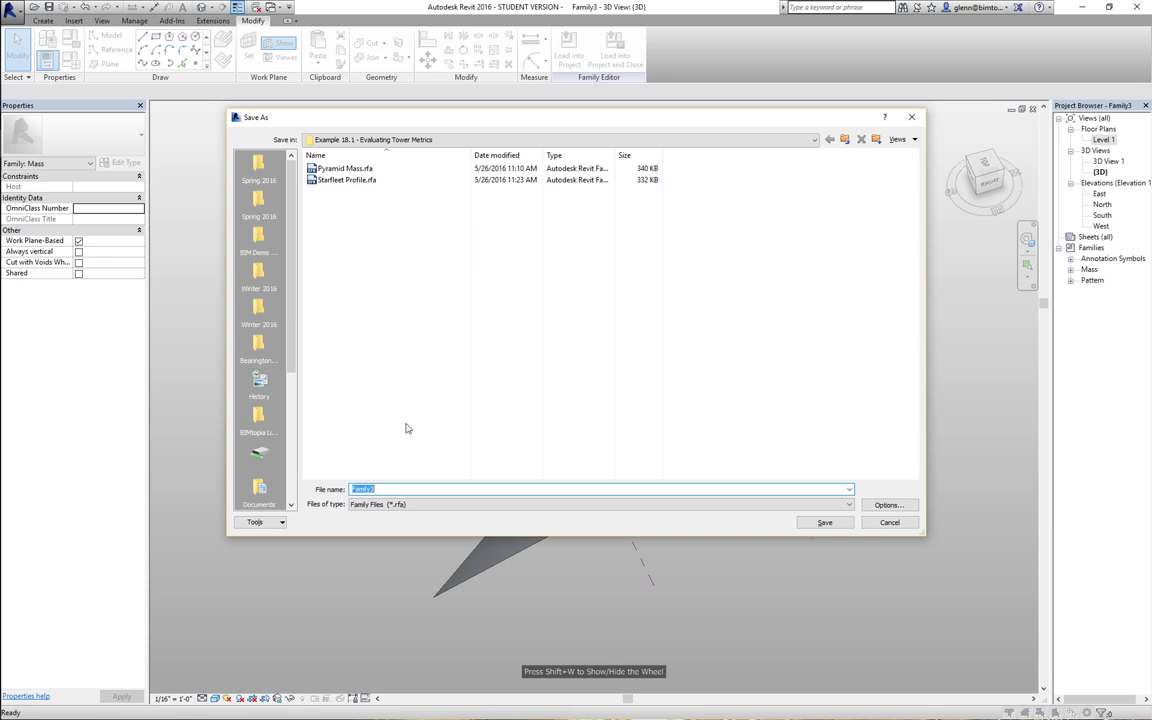
text(S)
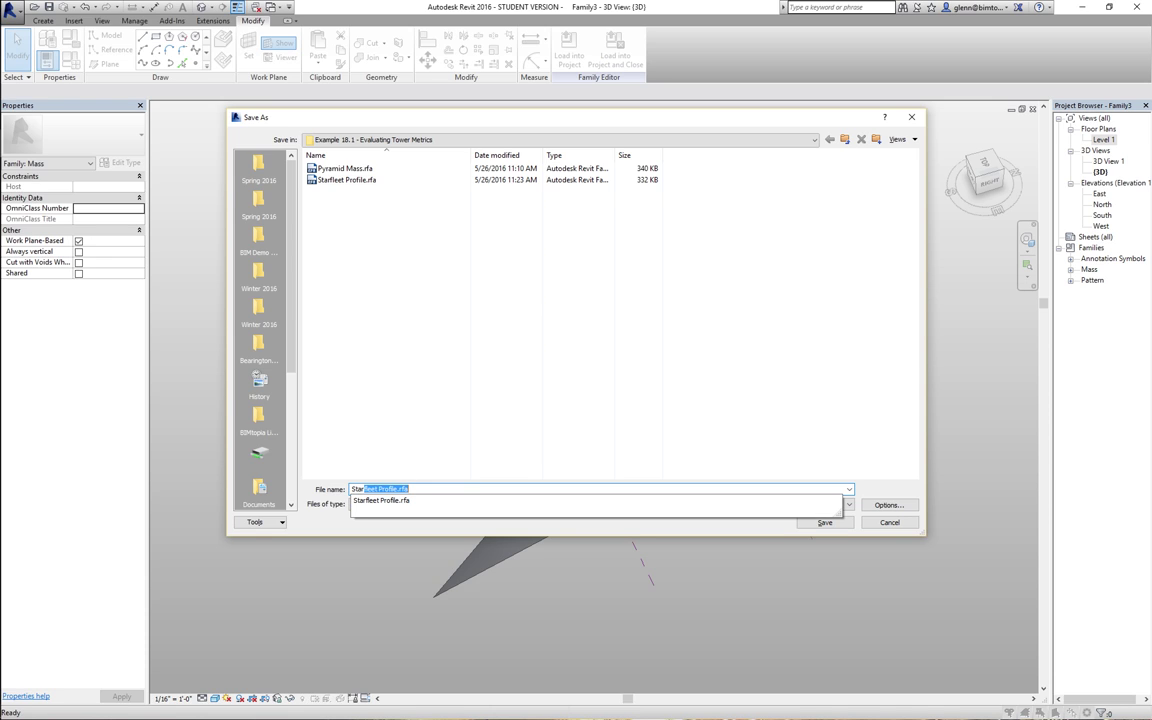
text(tarflo)
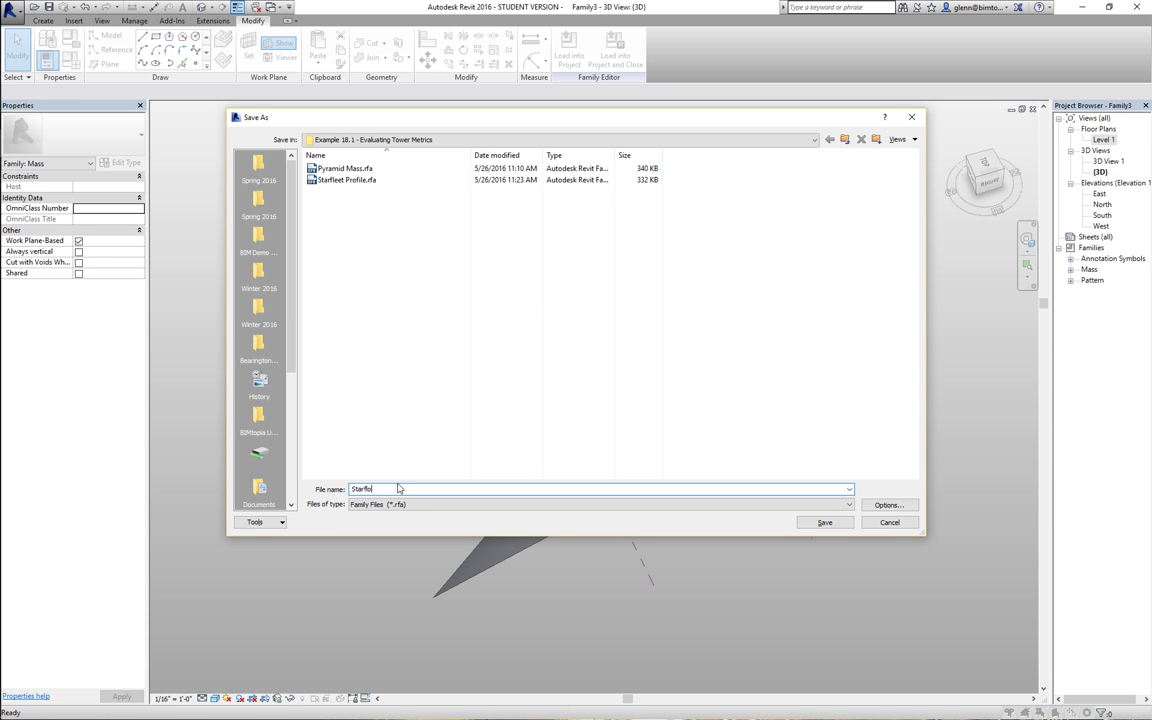
key(BackSpace)
key(BackSpace)
key(BackSpace)
text(leet Building Mass)
key(Return)
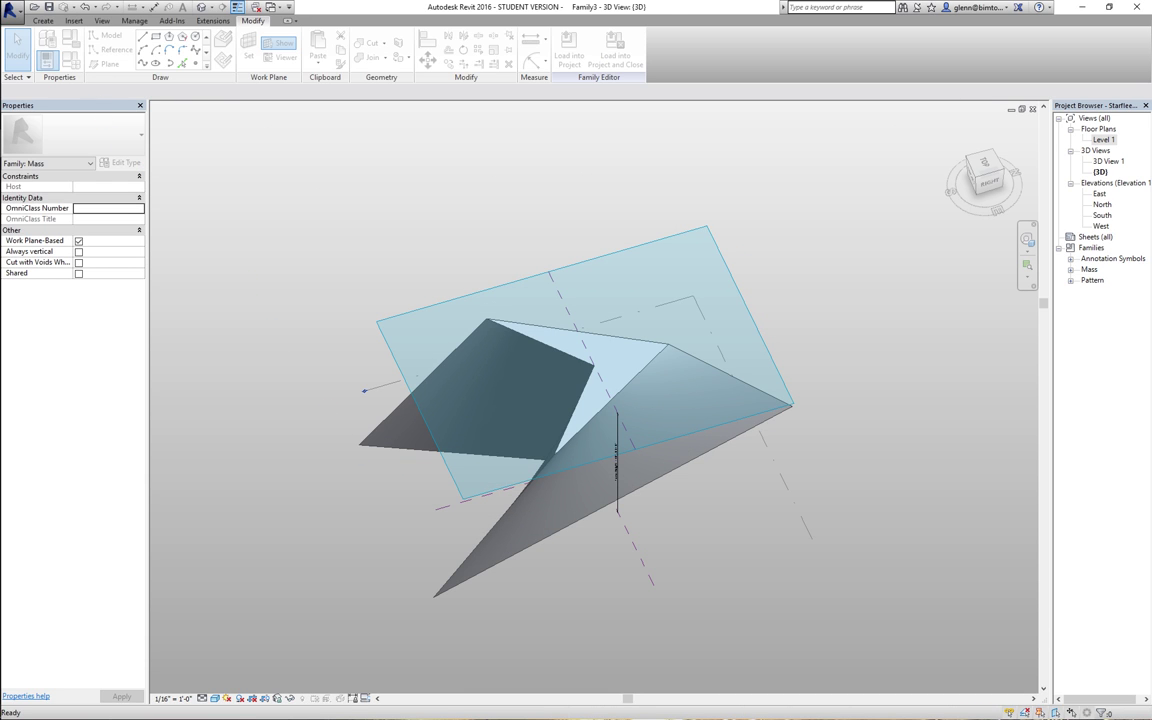
- Set the Tower Height family parameter to 200' 0"
click(70, 61)
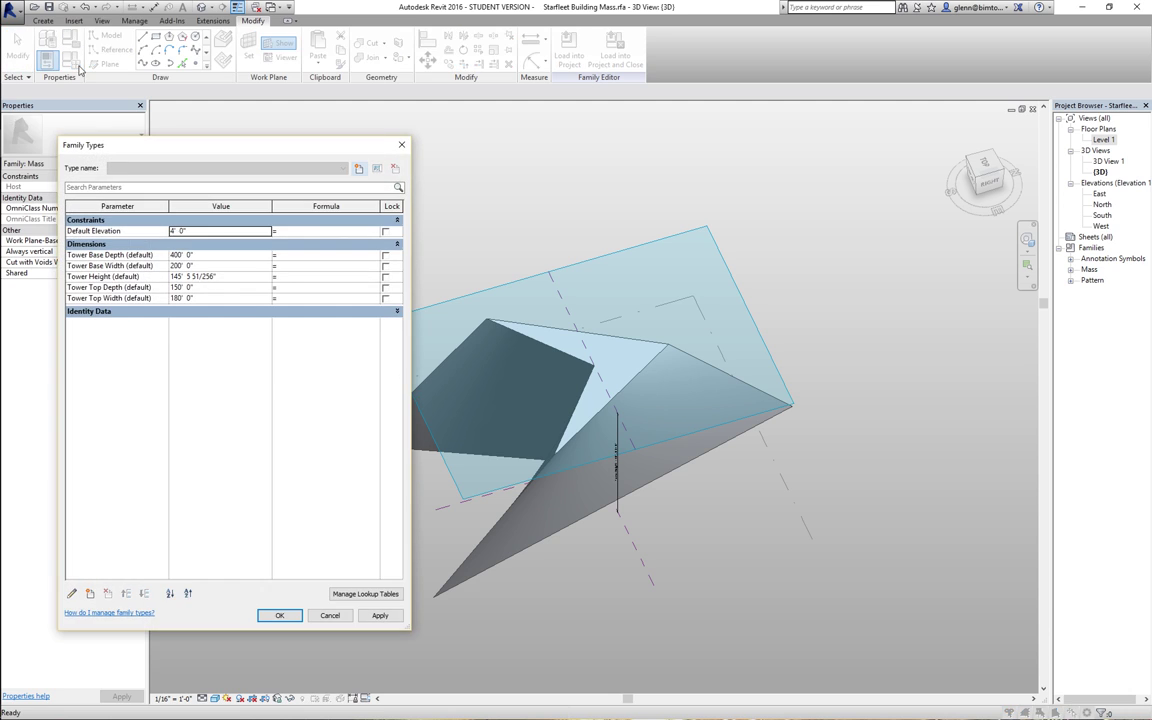
click(234, 278)
text(200' 0)
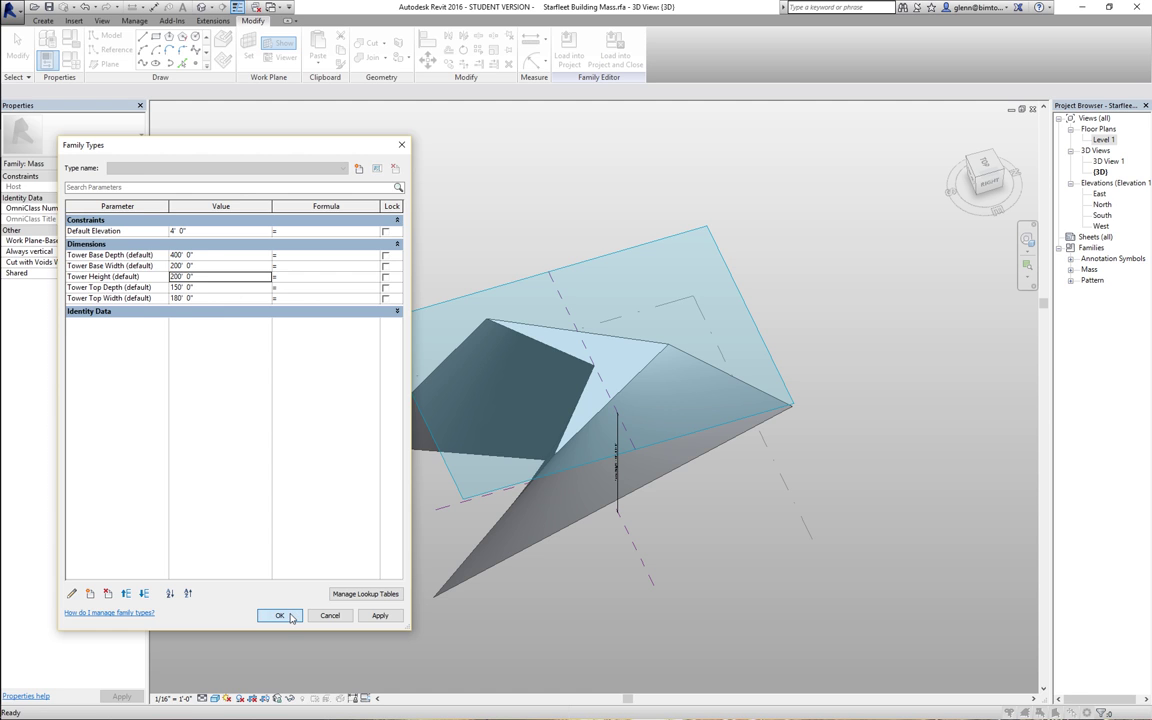
click(291, 617)
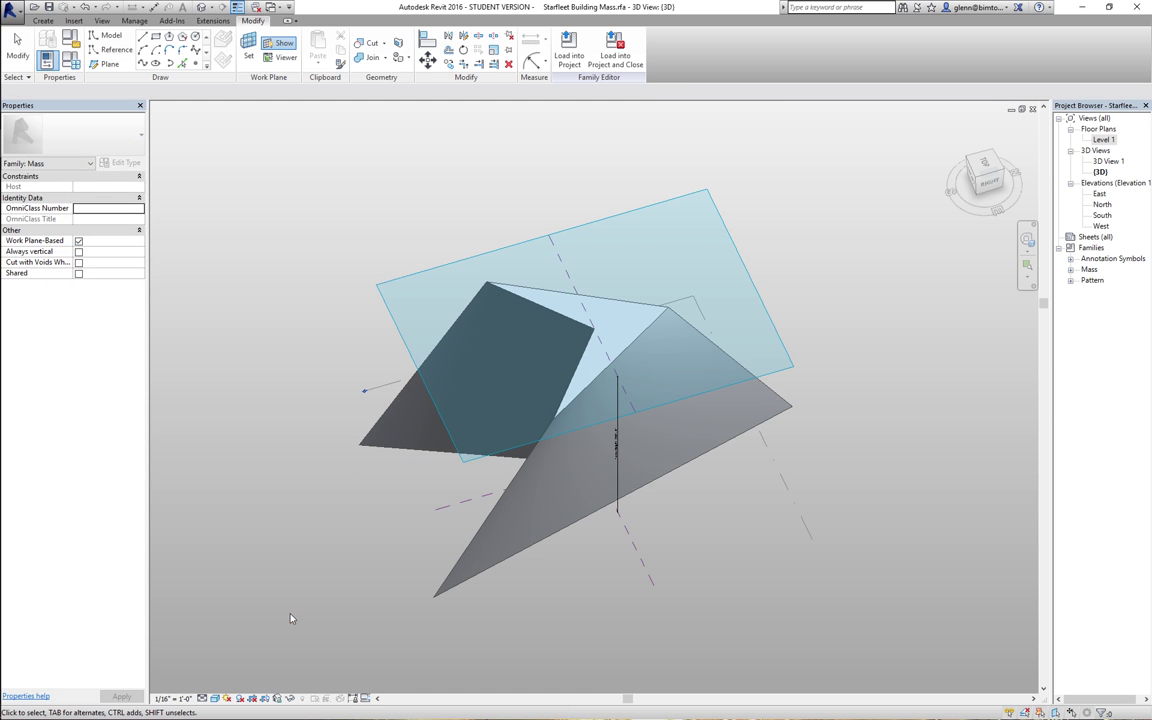
- Set the Tower Base Width family parameter to 400' 0" and apply it to the mass
click(70, 61)
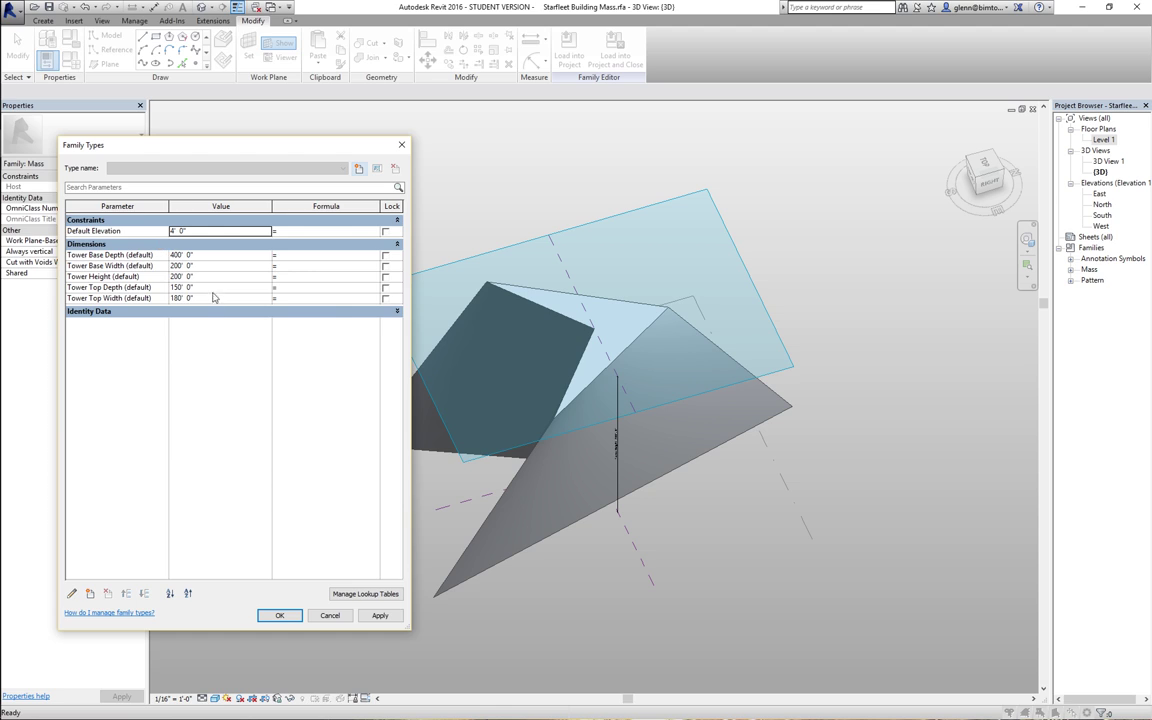
click(215, 268)
text(400)
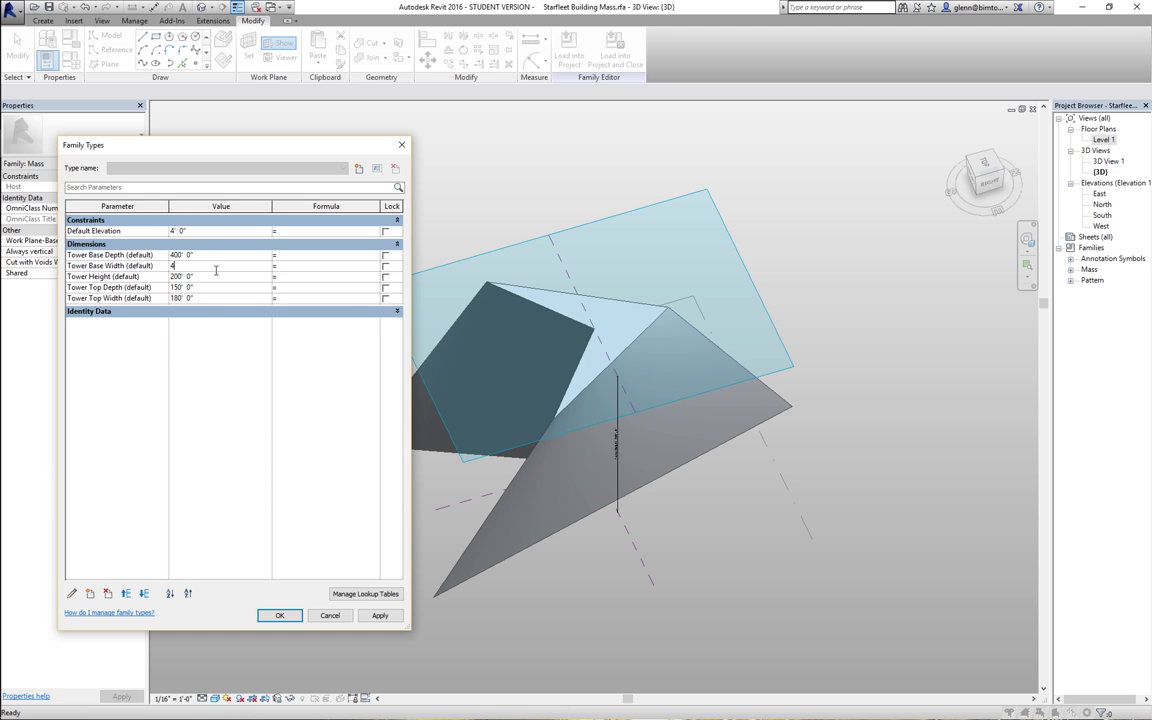
click(380, 615)
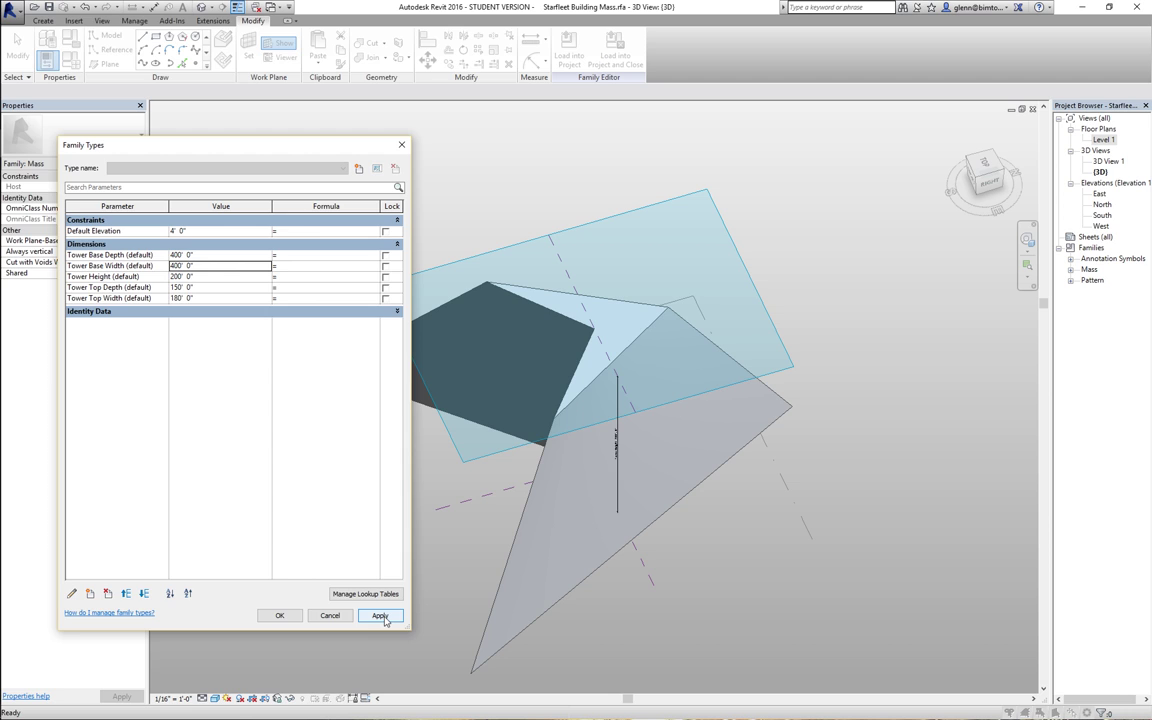
click(289, 617)
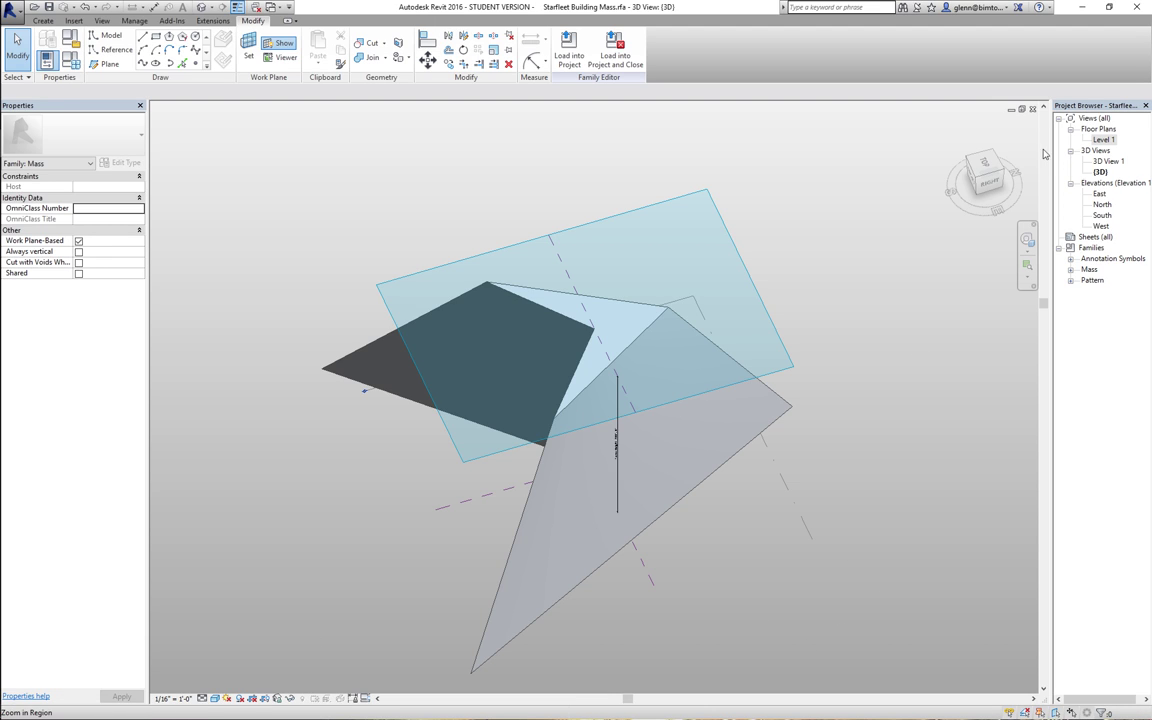
- View the mass from the top, then open the Level 1 floor plan and display it in Wireframe
click(992, 174)
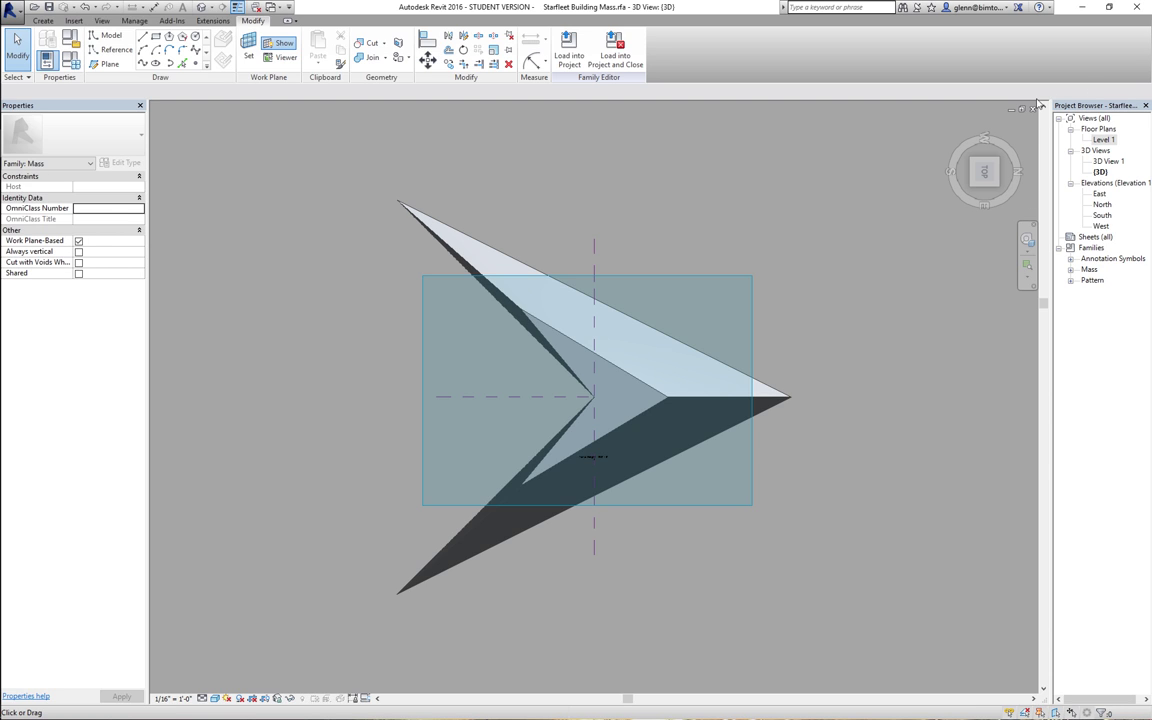
double_click(1102, 141)
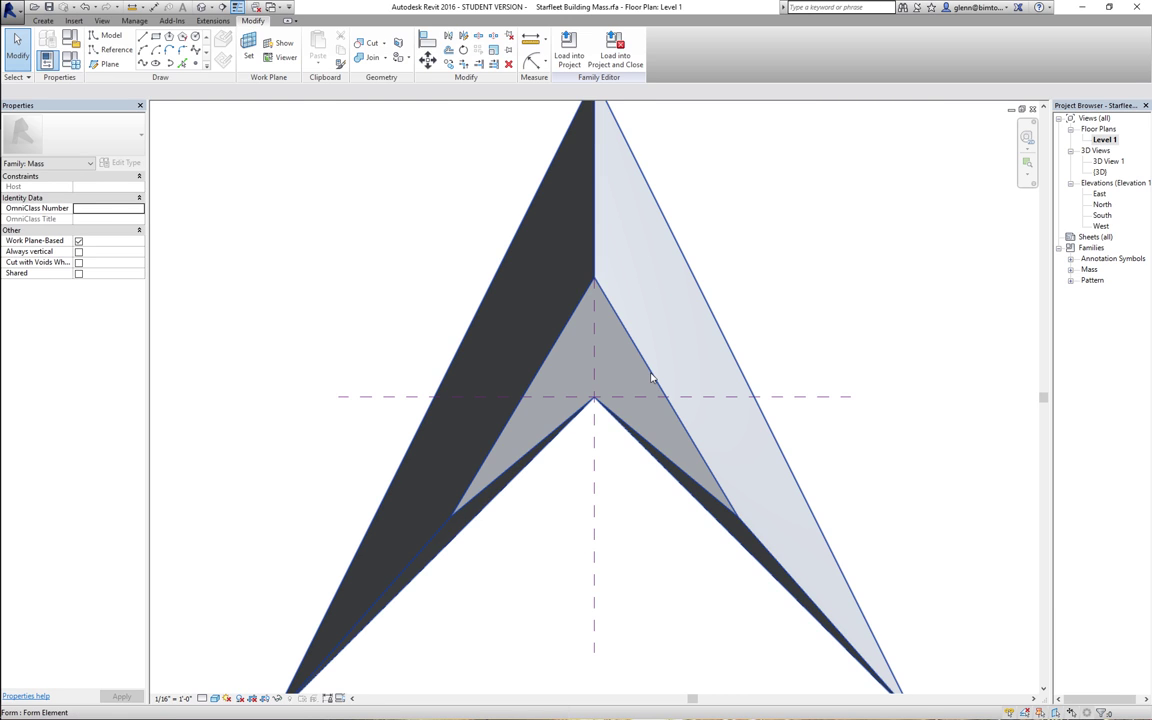
click(215, 697)
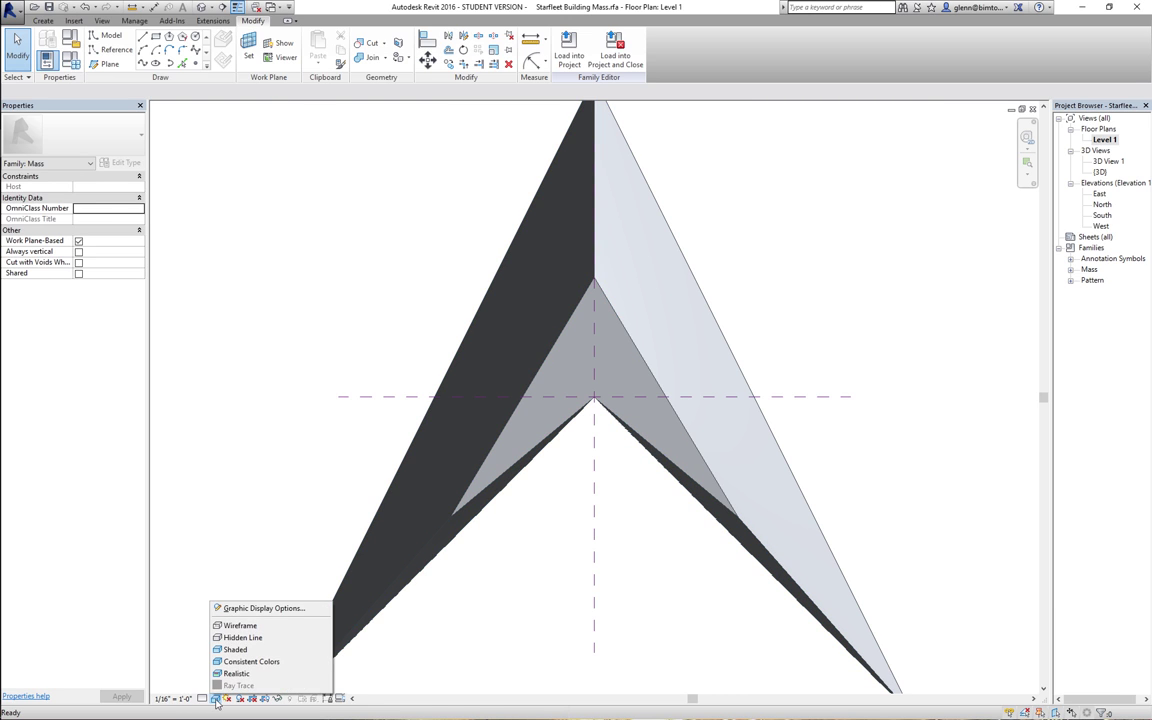
click(228, 626)
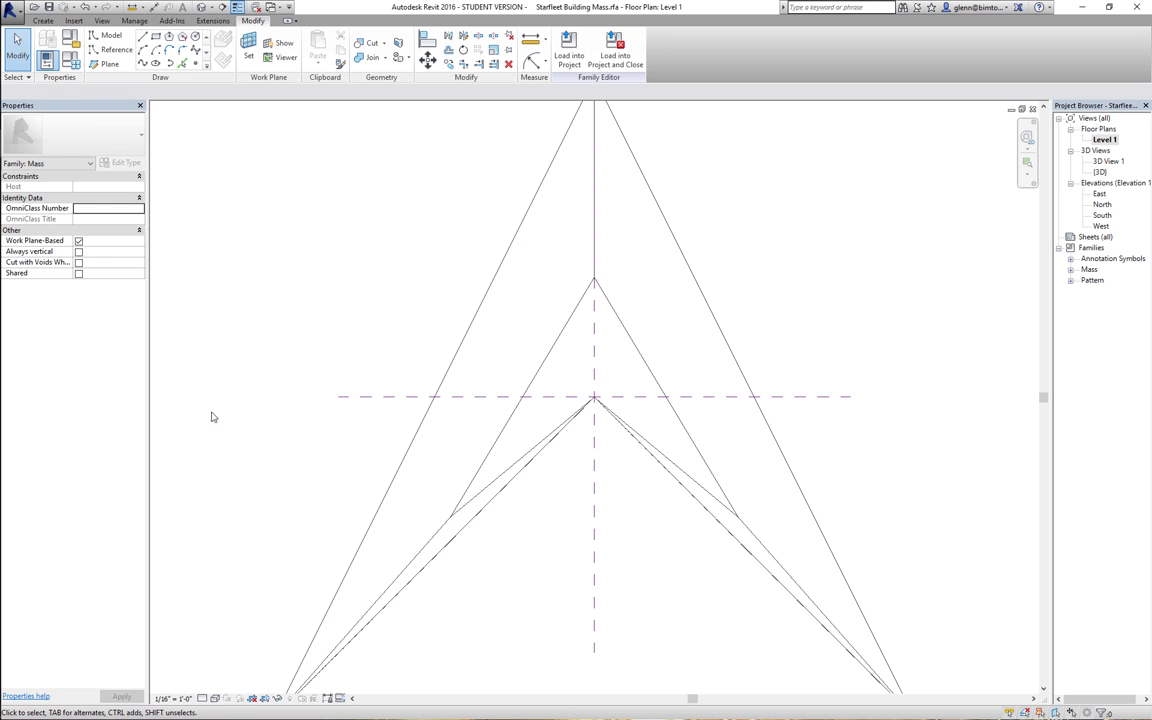
- Sketch a reference line about 160' long at 45° on TowerTopPlane, starting from the intersection of the center reference planes
click(117, 51)
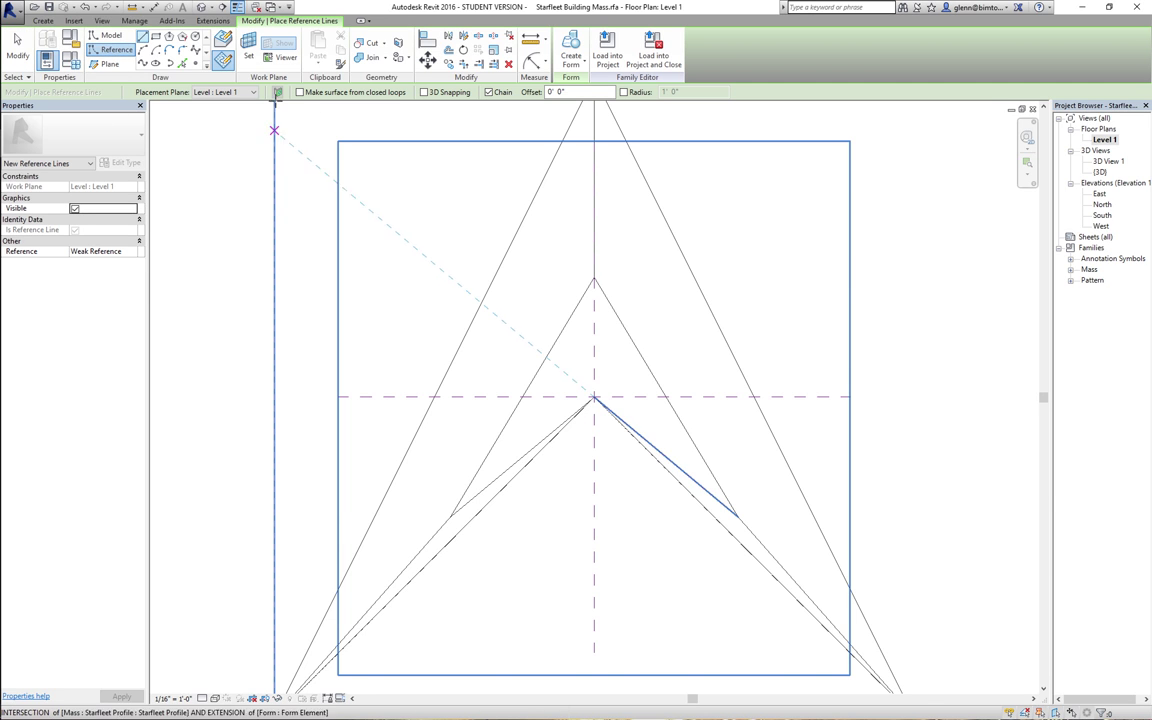
click(250, 92)
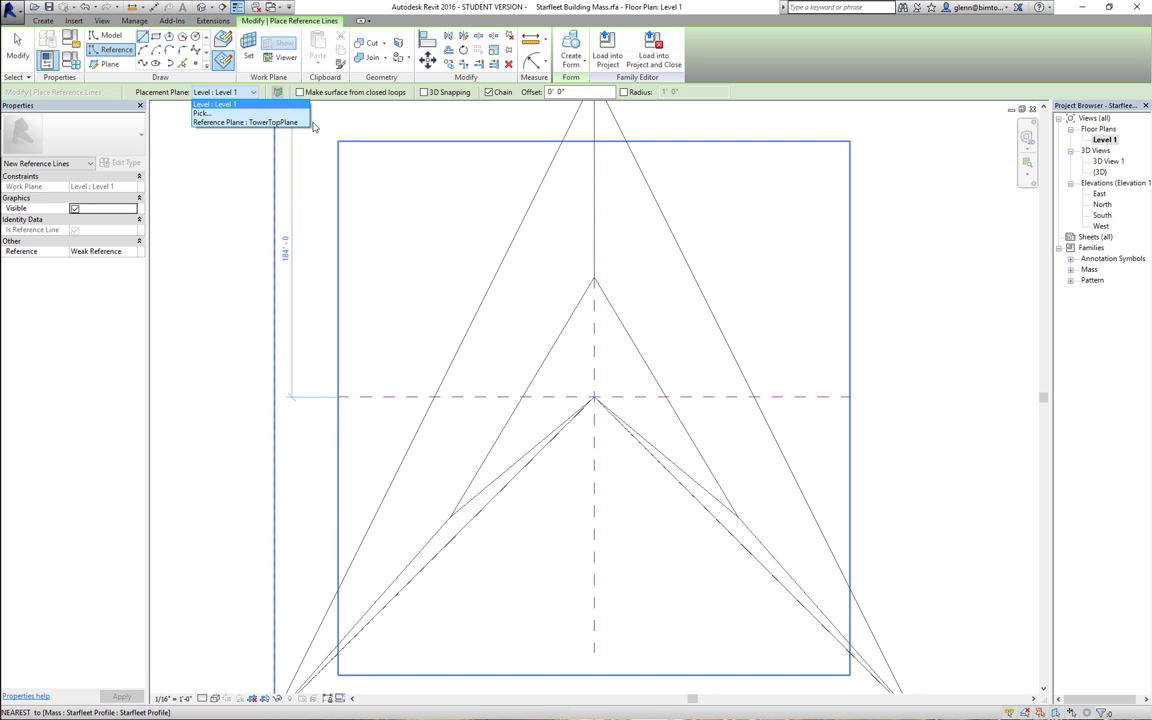
click(245, 122)
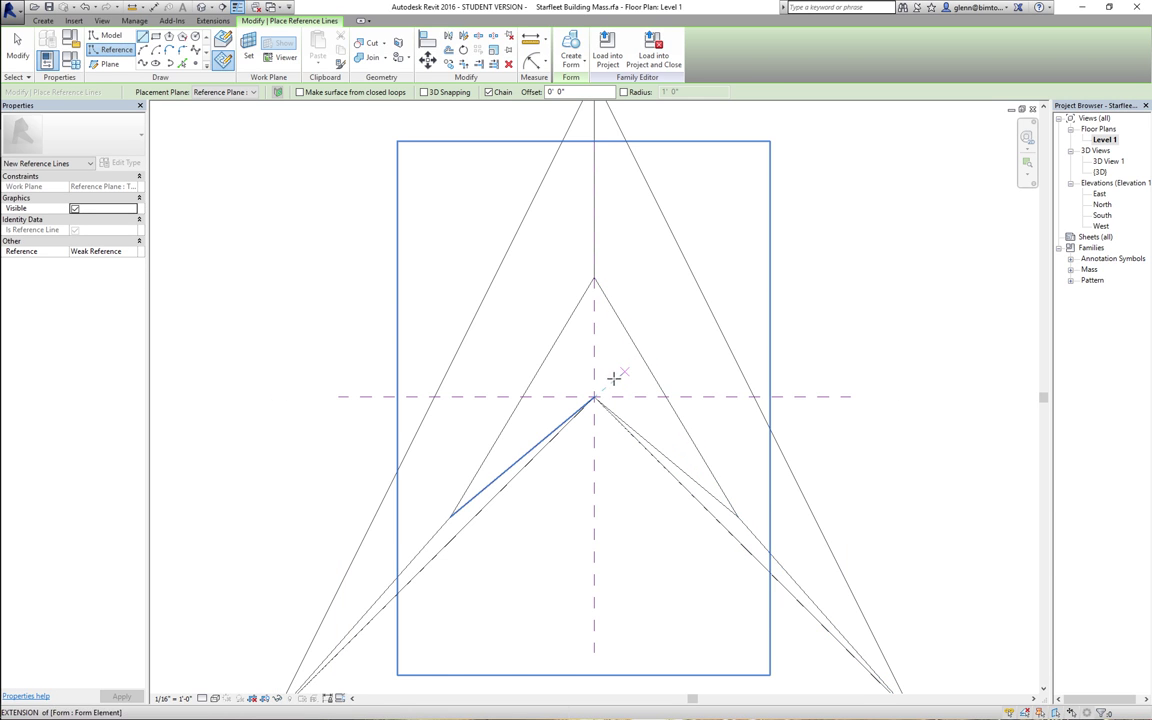
click(594, 397)
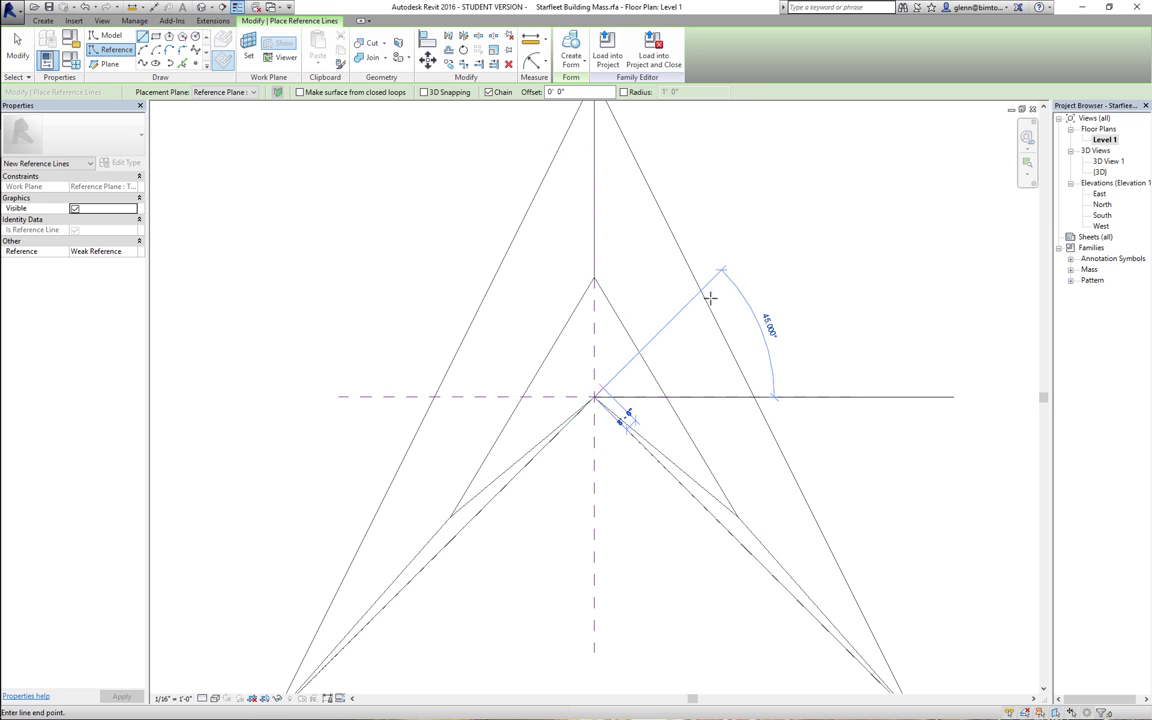
click(774, 214)
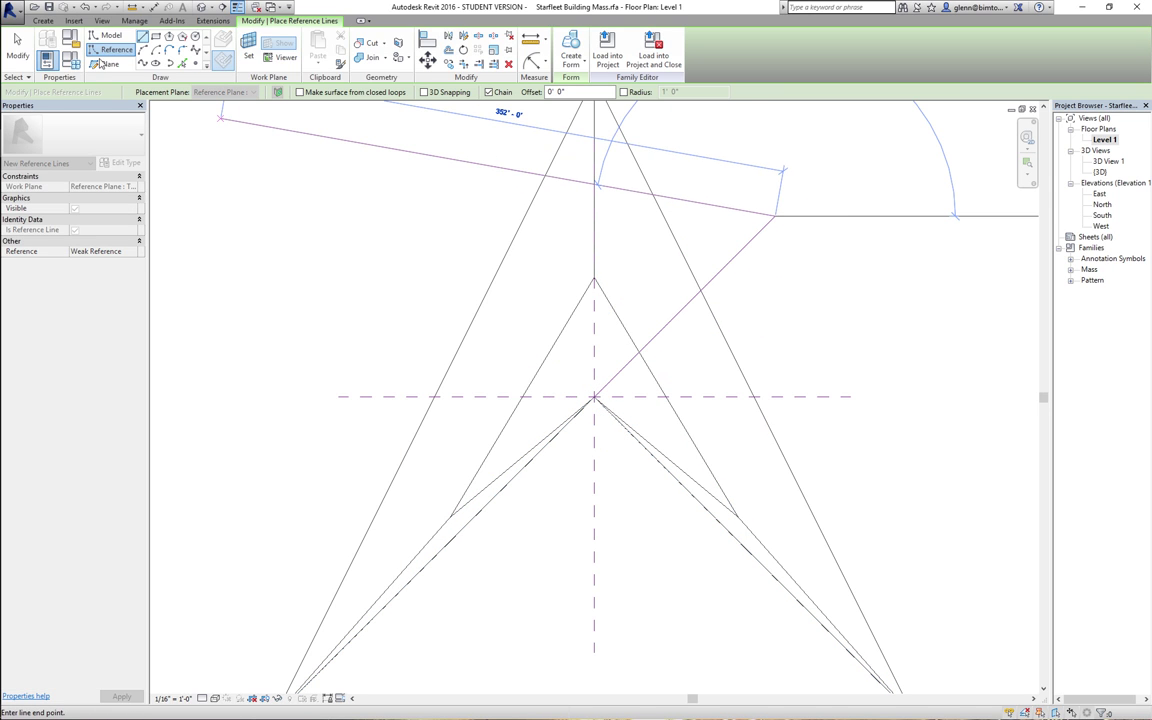
click(17, 48)
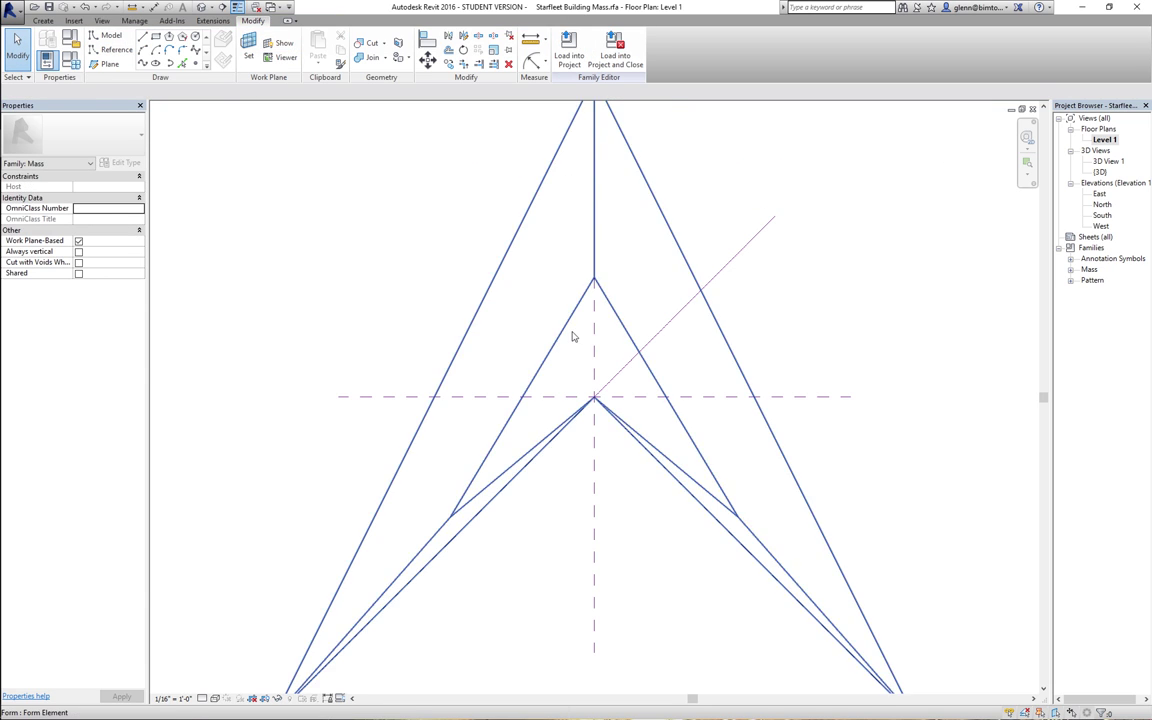
click(740, 254)
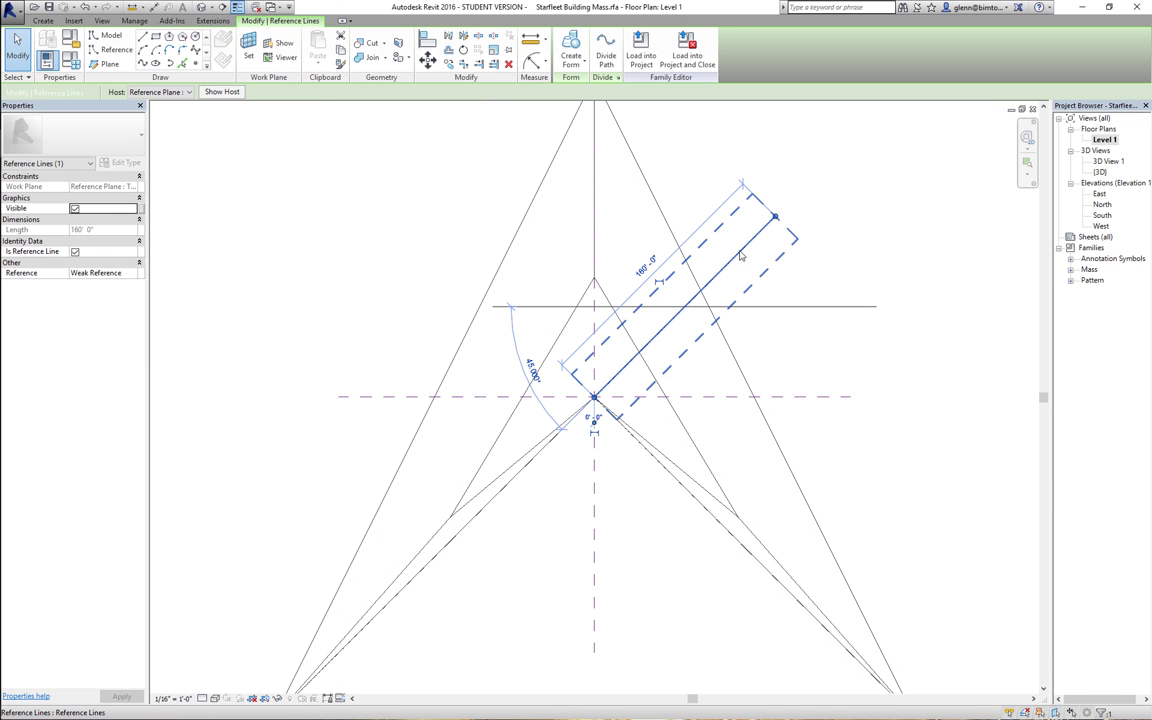
click(829, 279)
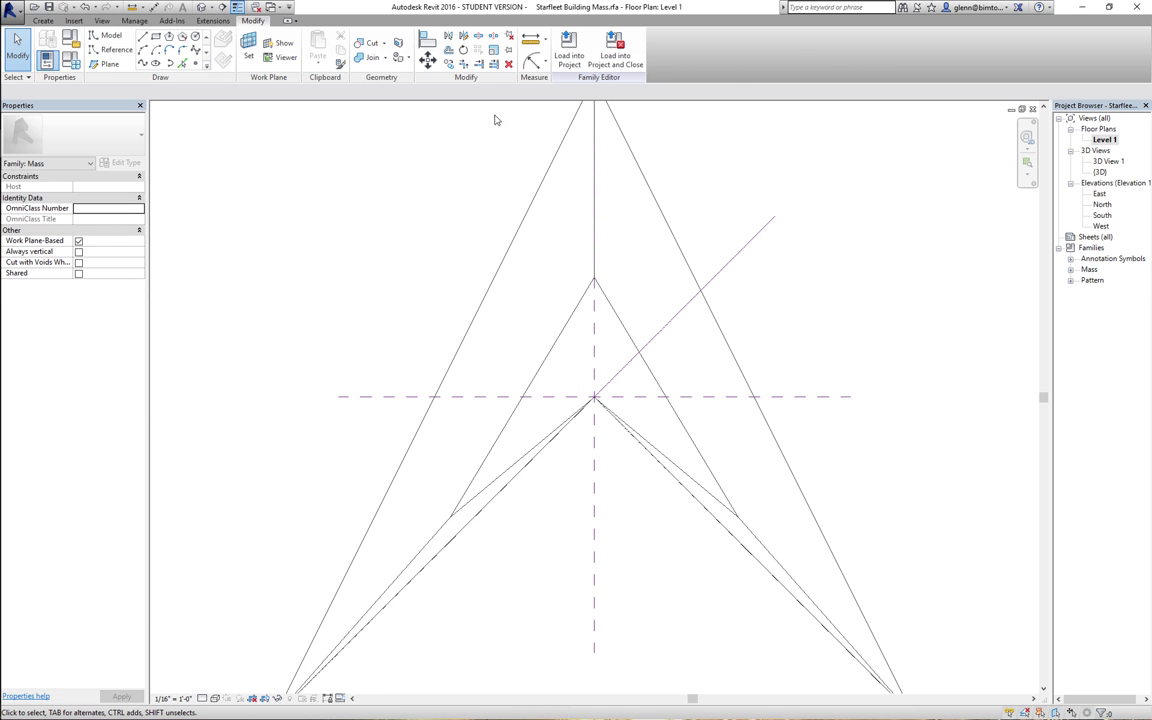
- Add an angular dimension between the horizontal center reference plane and the diagonal reference line
click(50, 21)
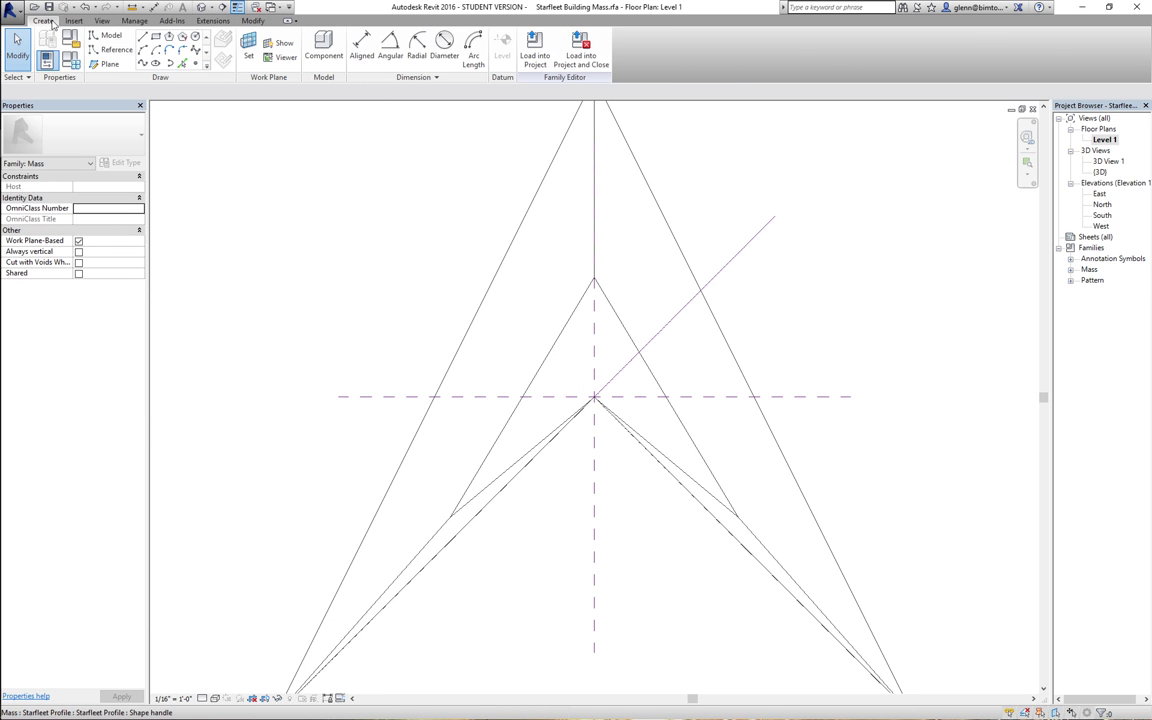
click(390, 45)
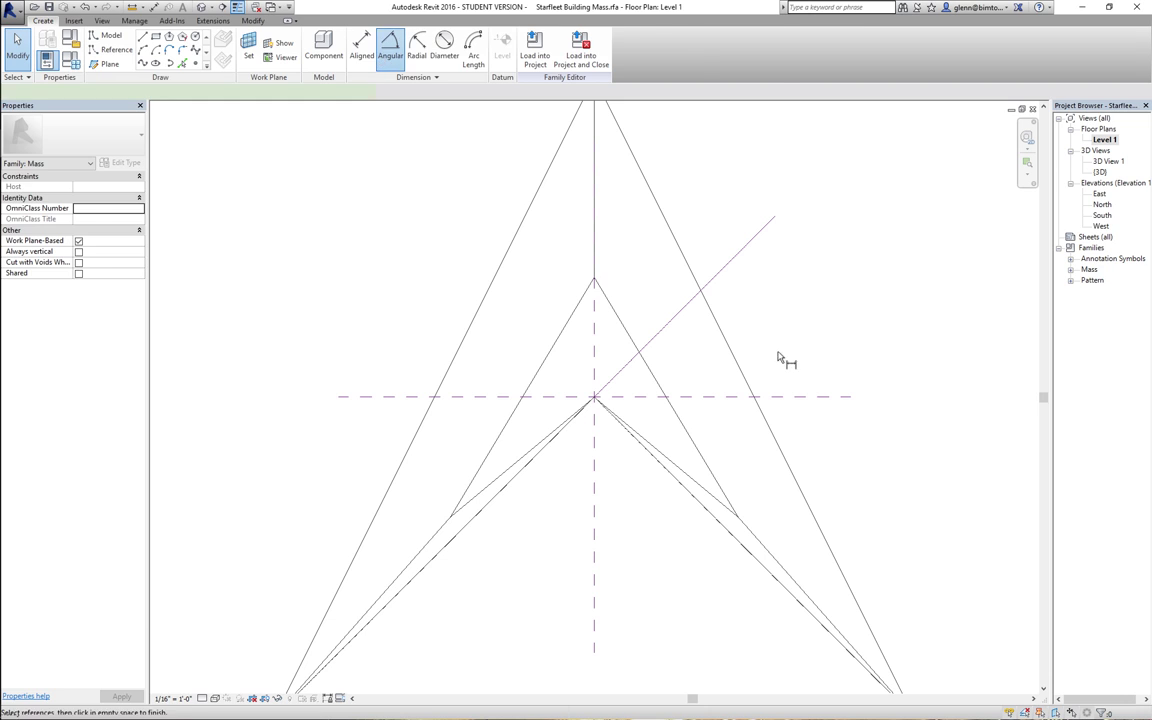
click(797, 397)
click(719, 283)
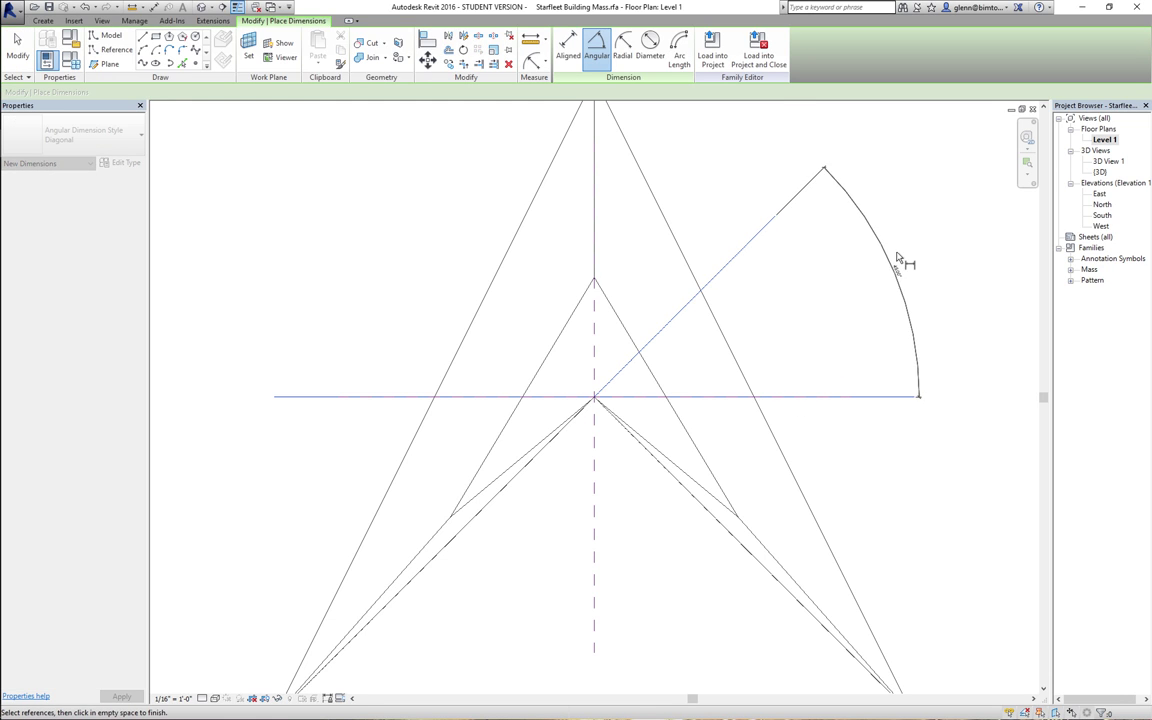
click(900, 266)
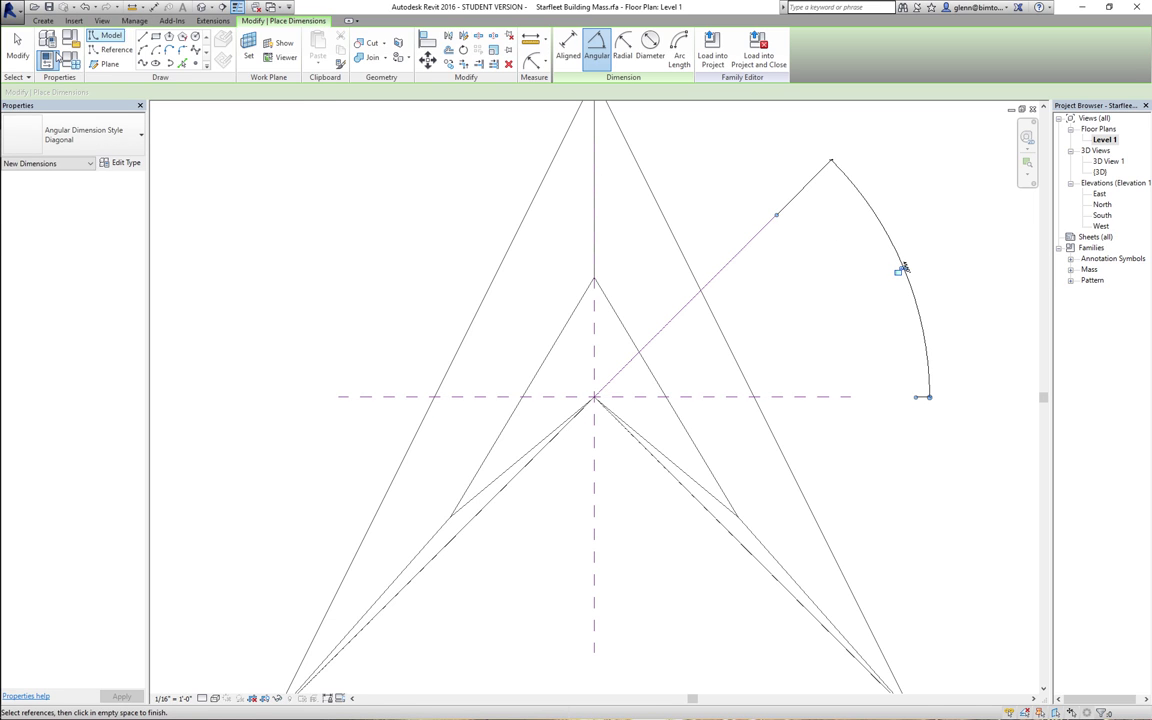
click(17, 48)
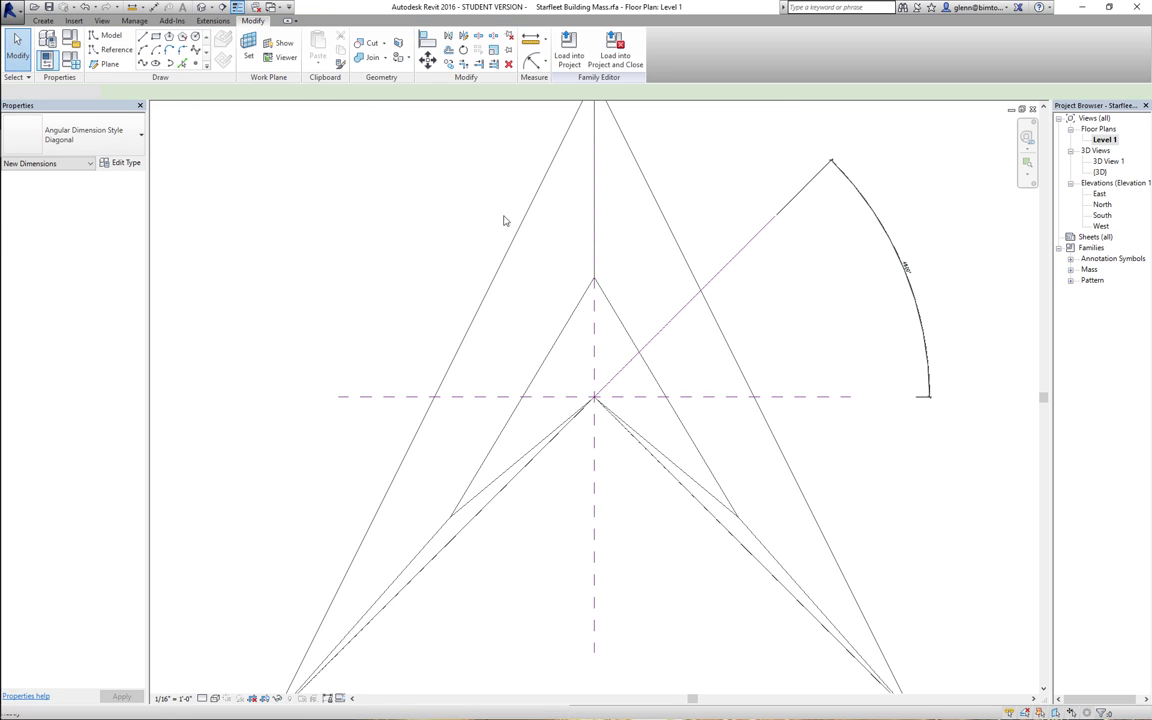
- Check the diagonal reference line's work plane and the placement plane choices for new reference lines
click(735, 268)
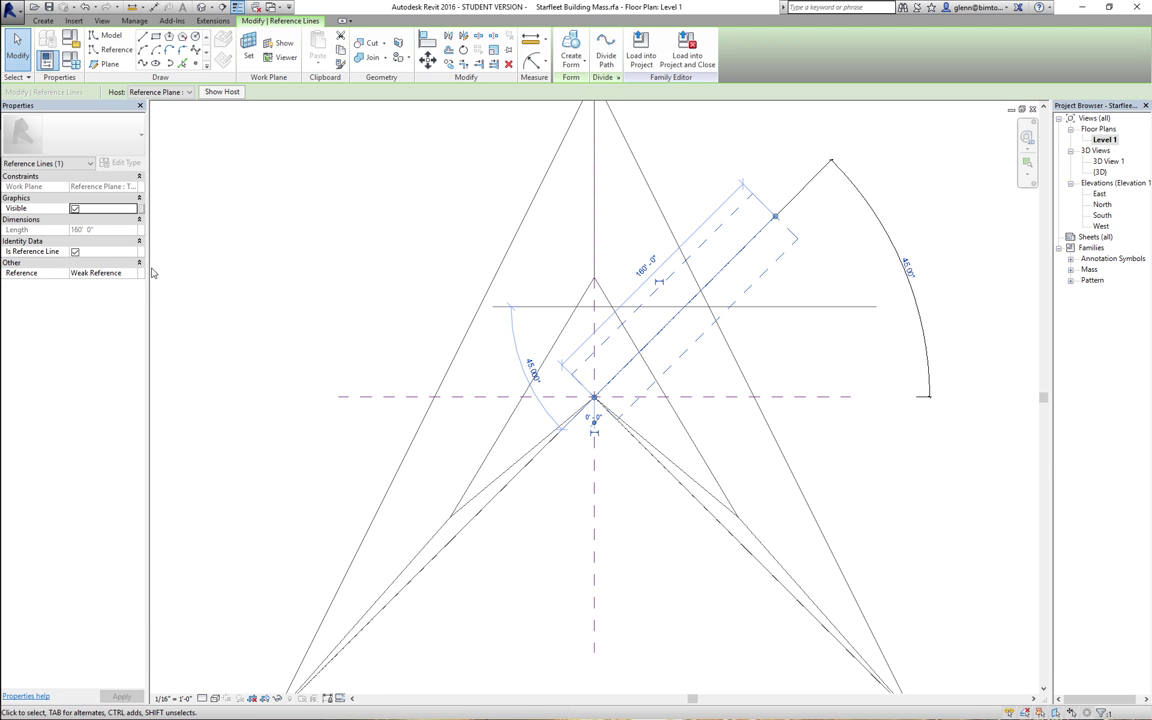
drag(146, 272, 243, 272)
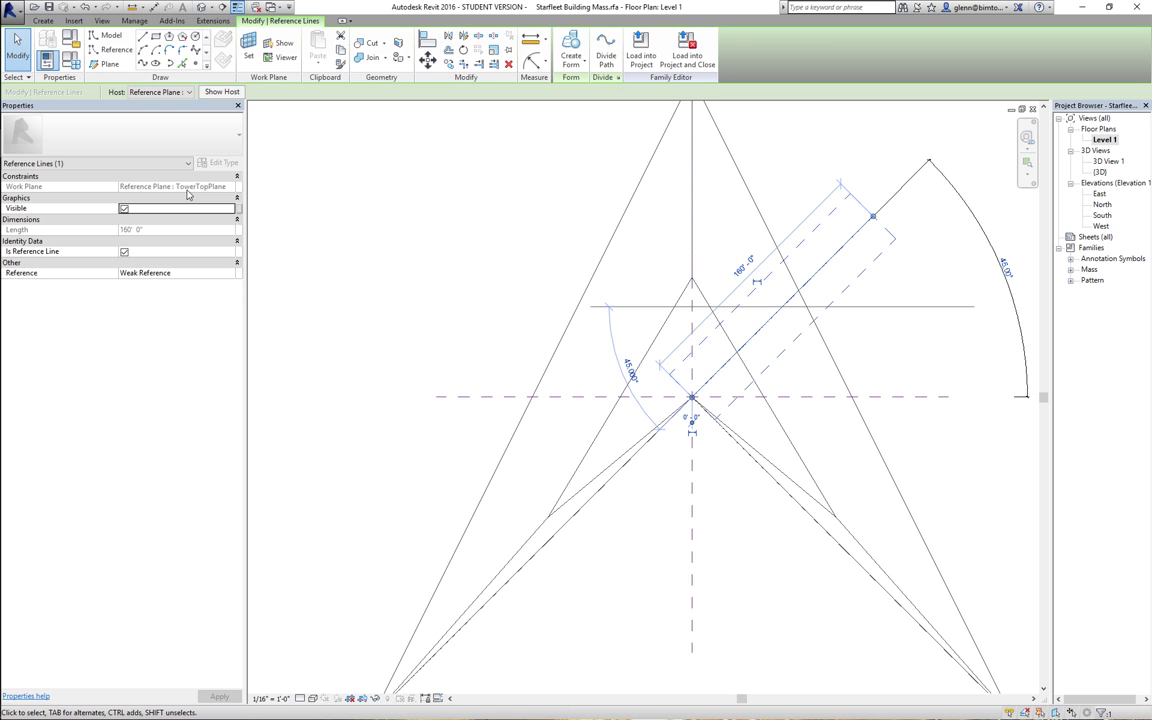
click(110, 50)
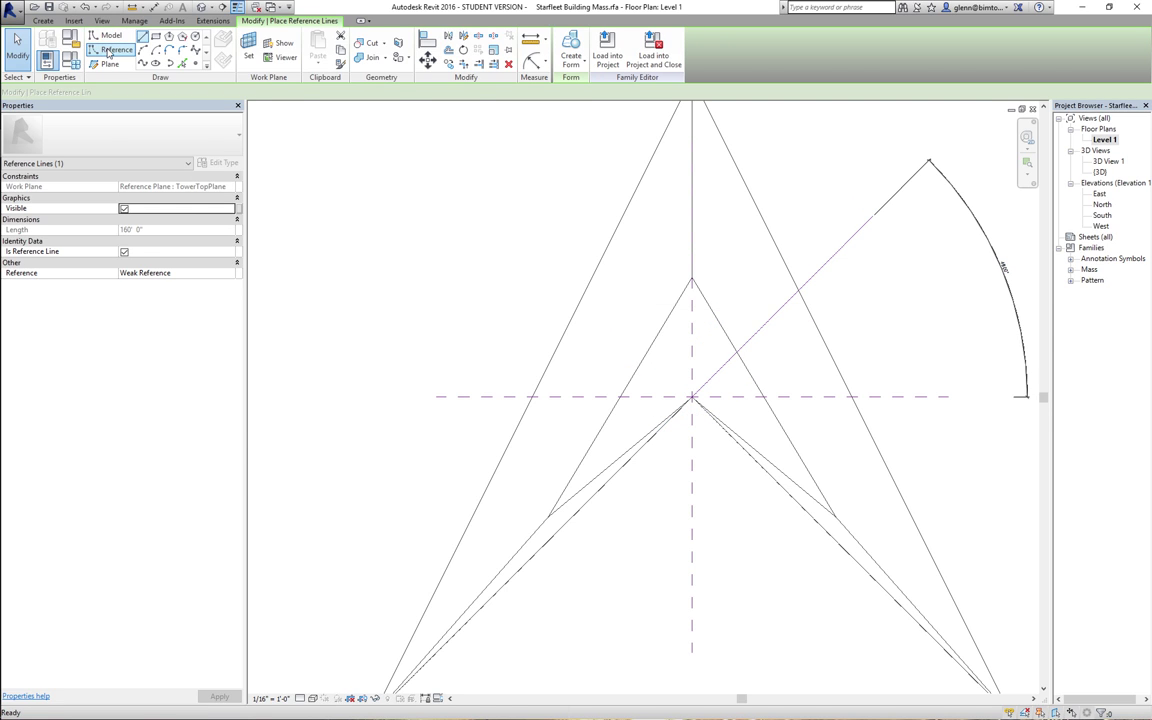
click(224, 92)
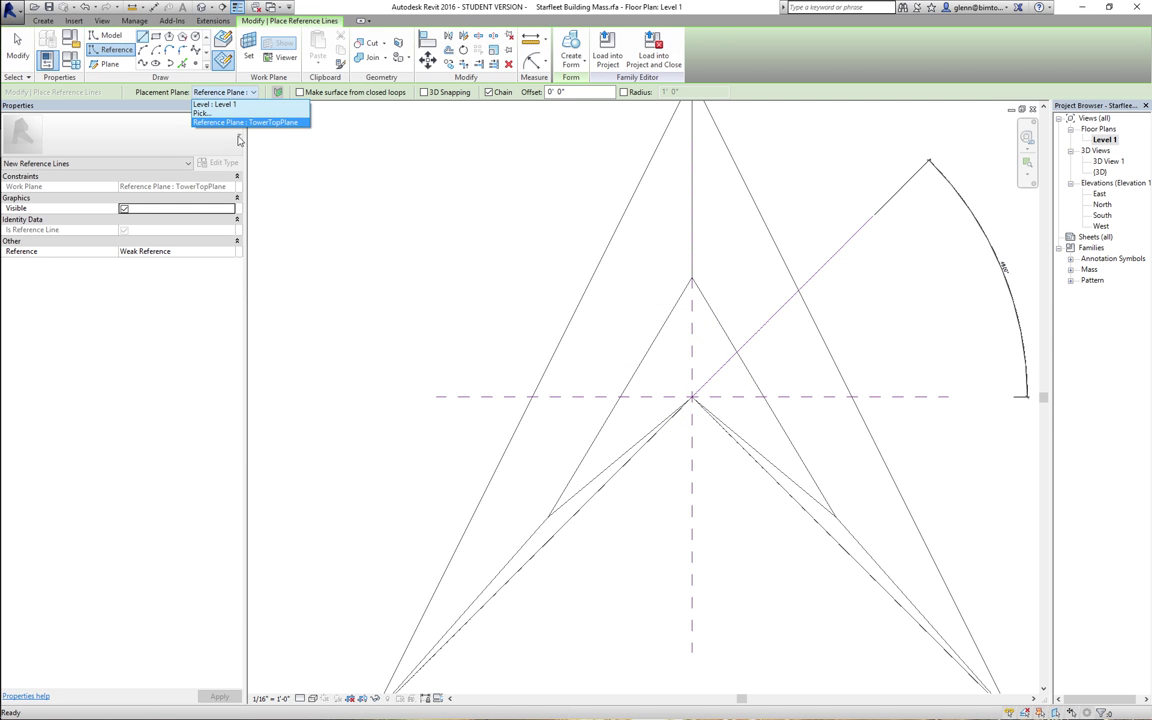
click(345, 256)
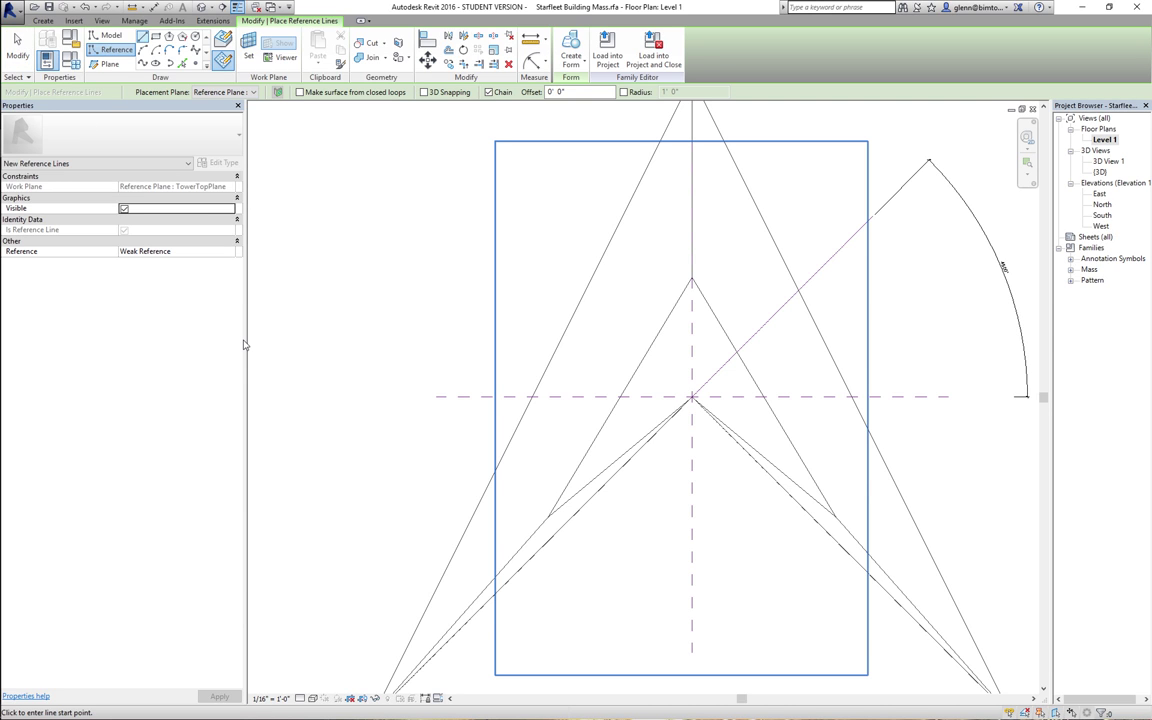
- Leave reference line placement and narrow the Properties palette to enlarge the floor plan view
key(Escape)
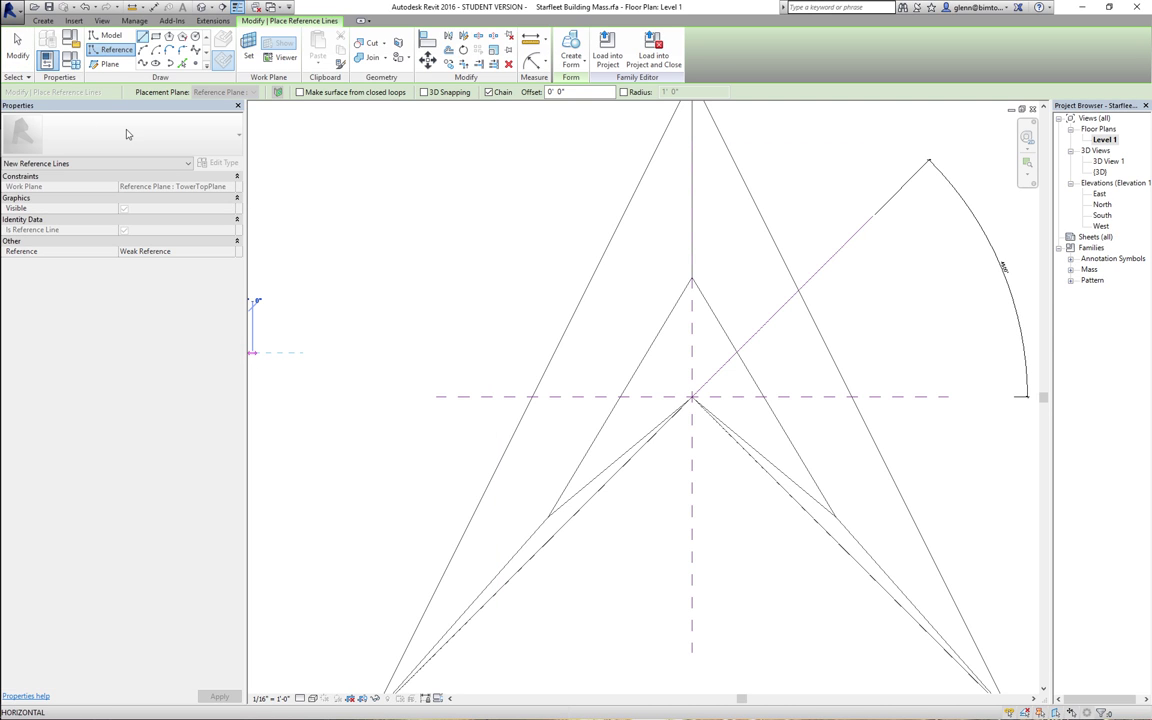
click(15, 40)
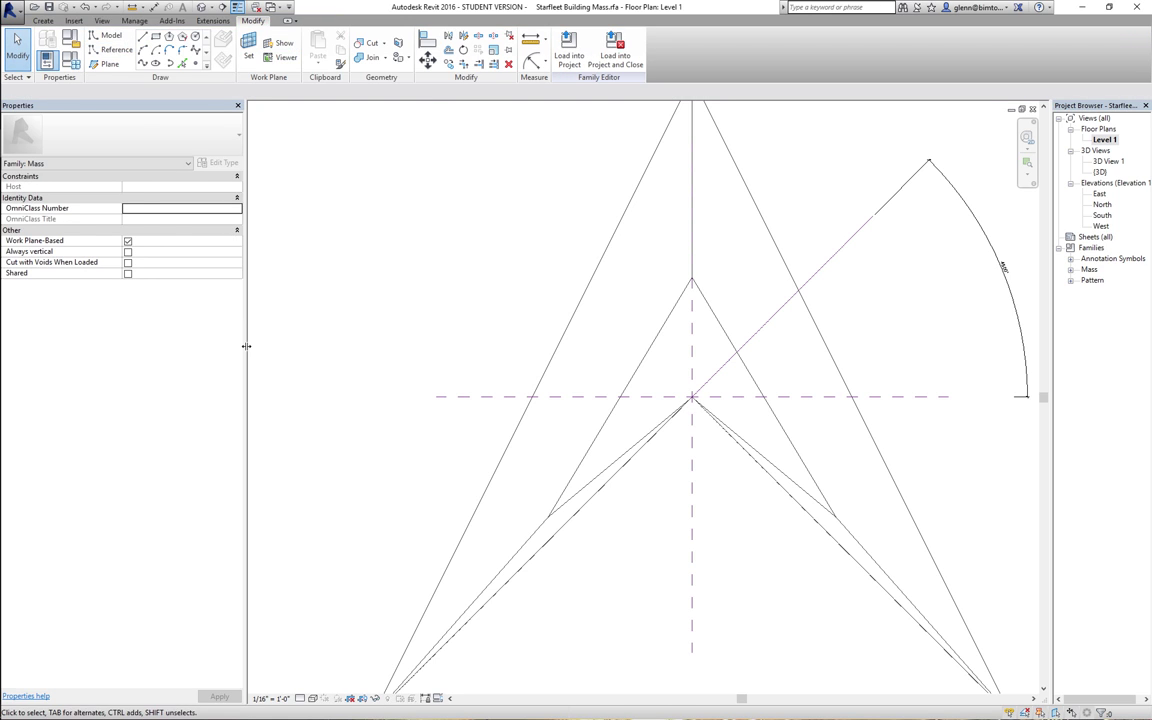
drag(245, 346, 93, 334)
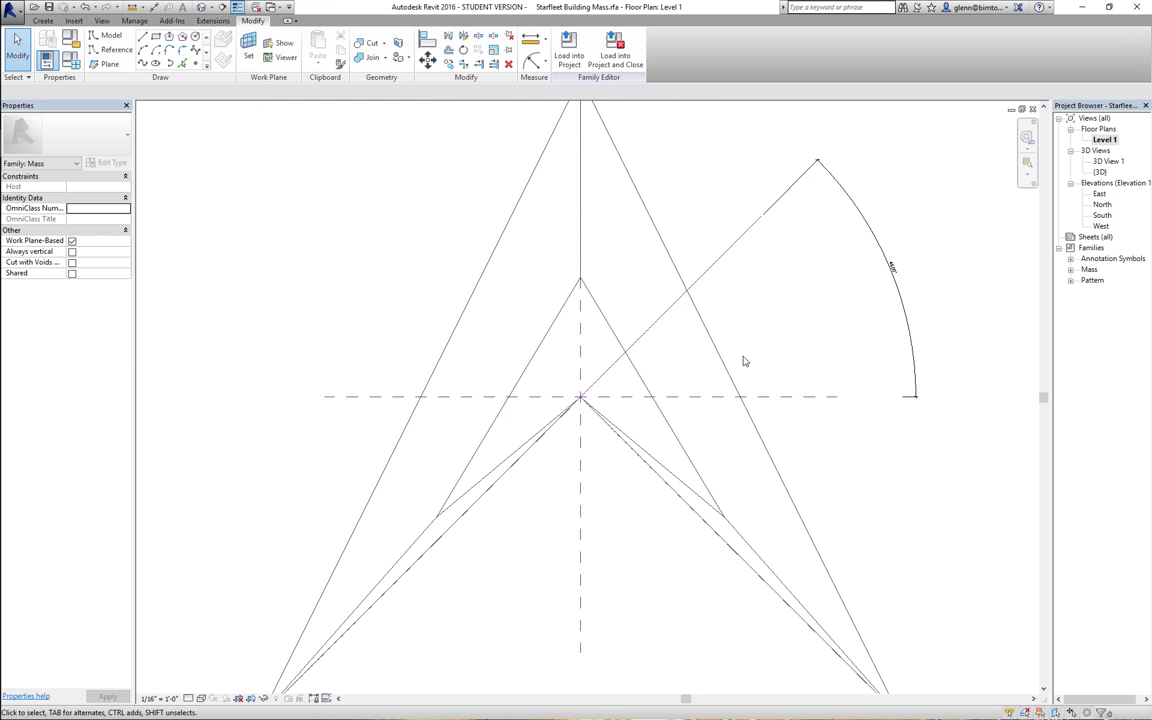
click(740, 250)
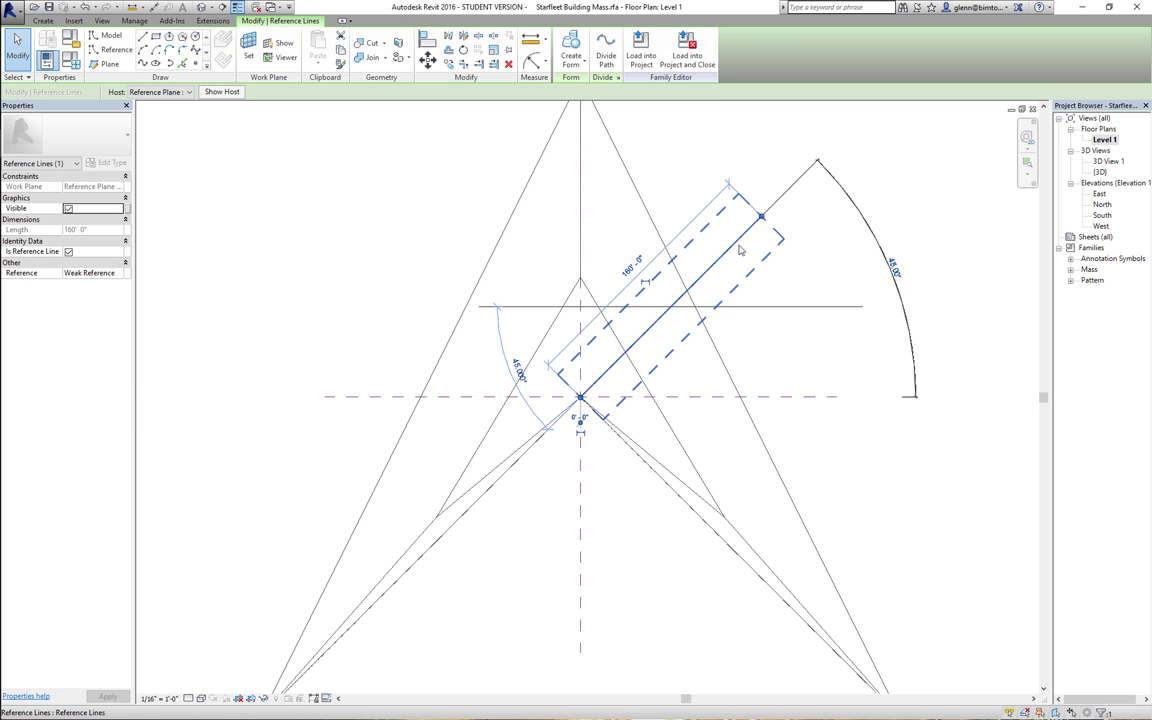
click(896, 277)
text(T)
key(BackSpace)
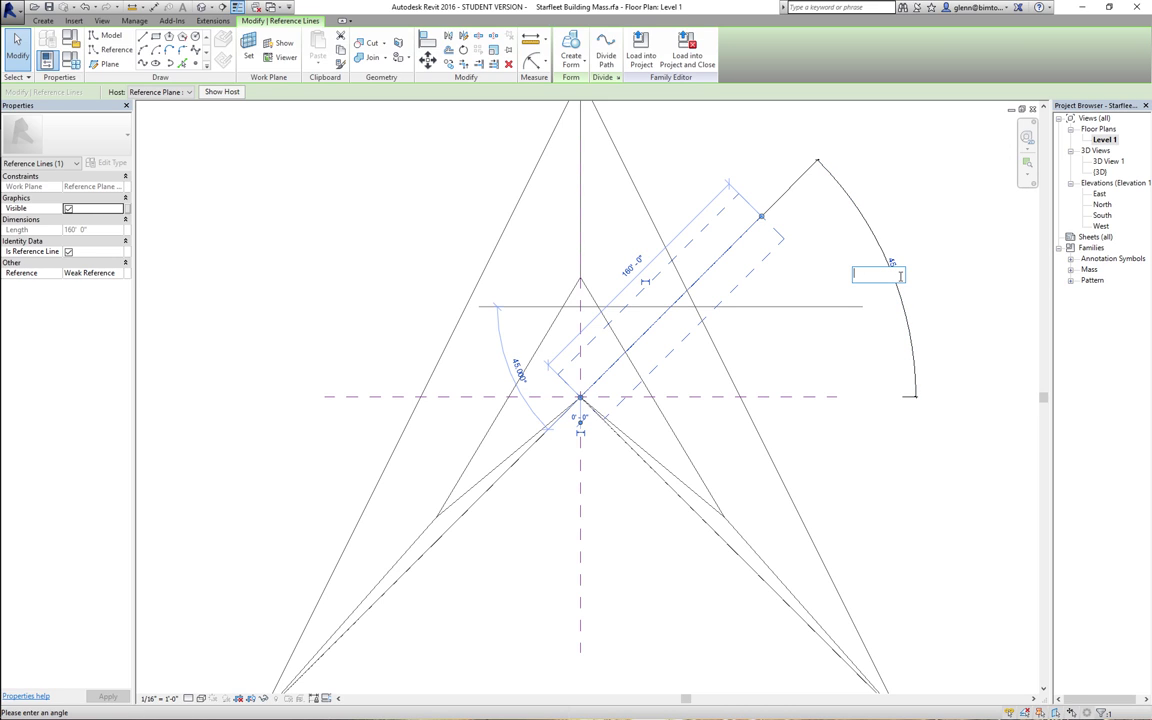
key(Return)
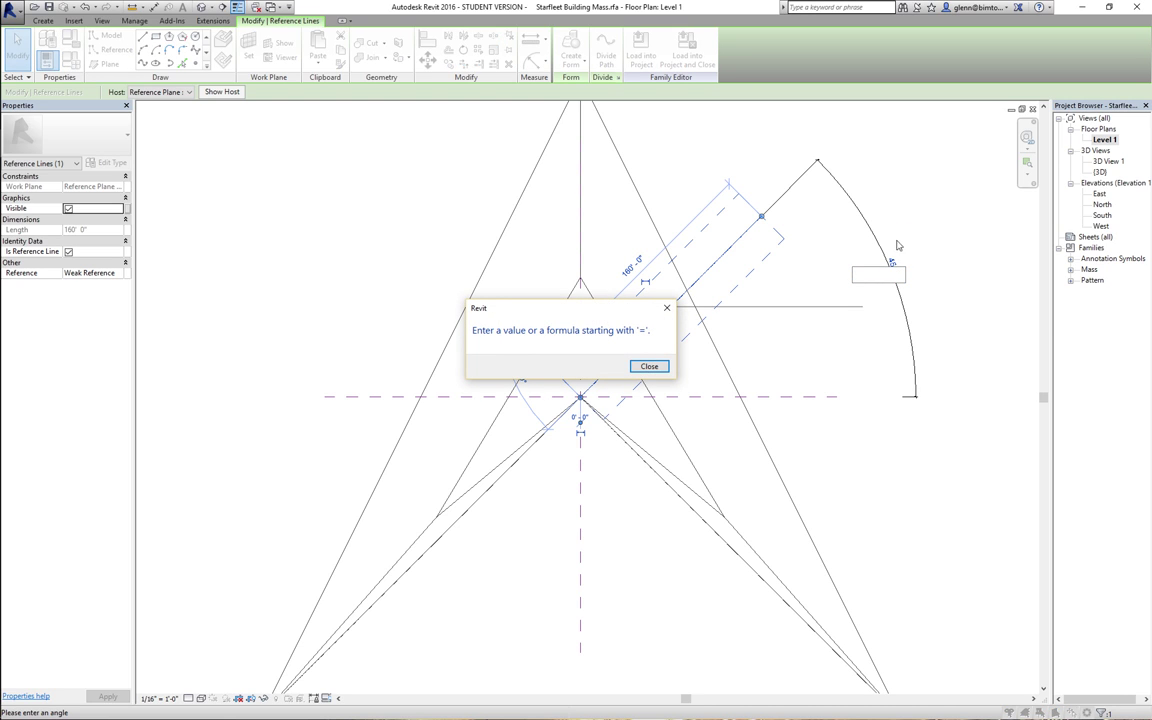
click(648, 369)
key(Escape)
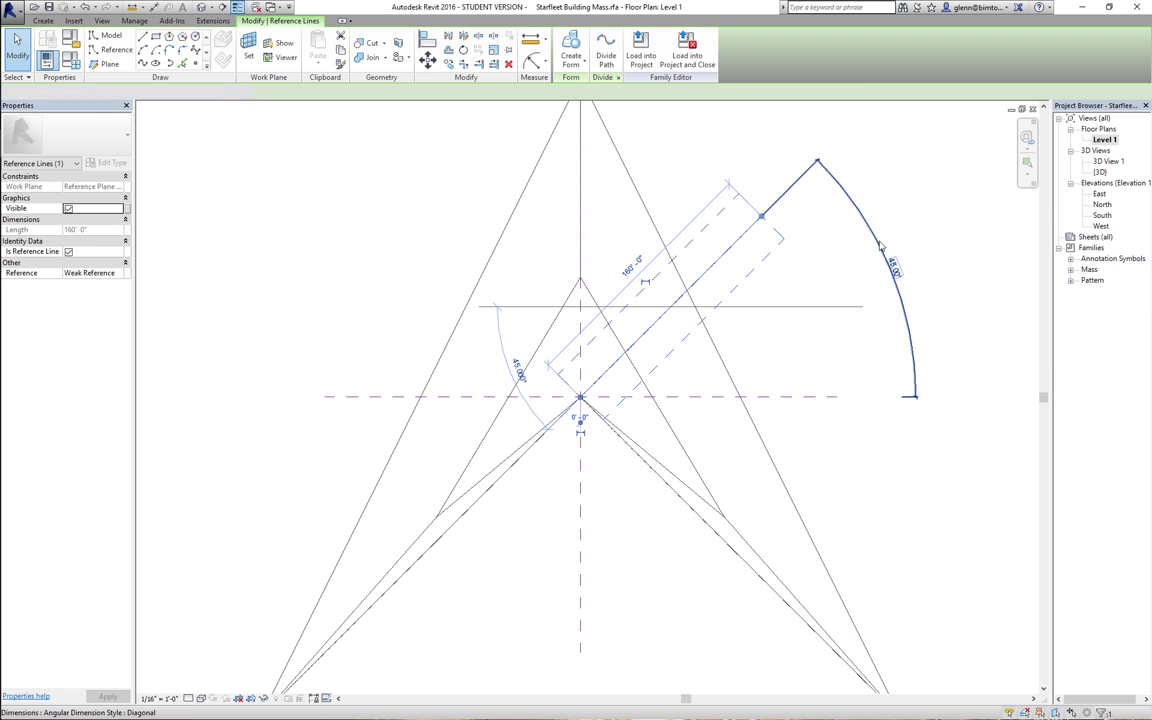
- Label the angular dimension with a new instance parameter named Top Rotation
click(893, 268)
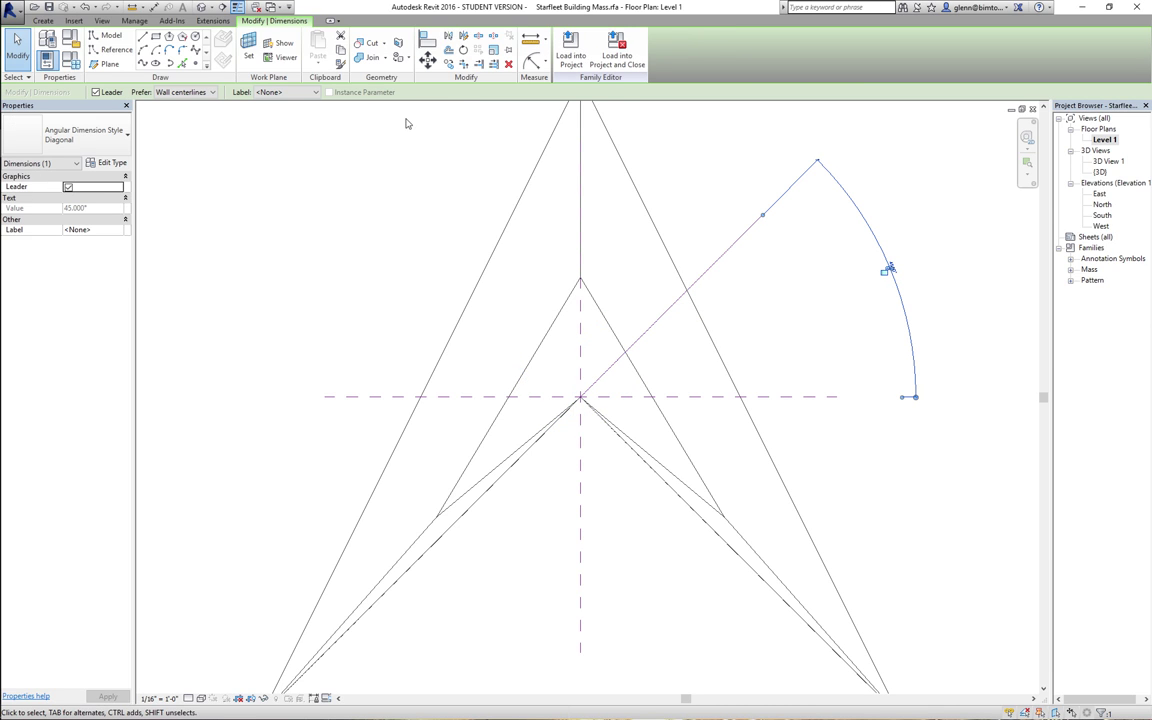
click(270, 92)
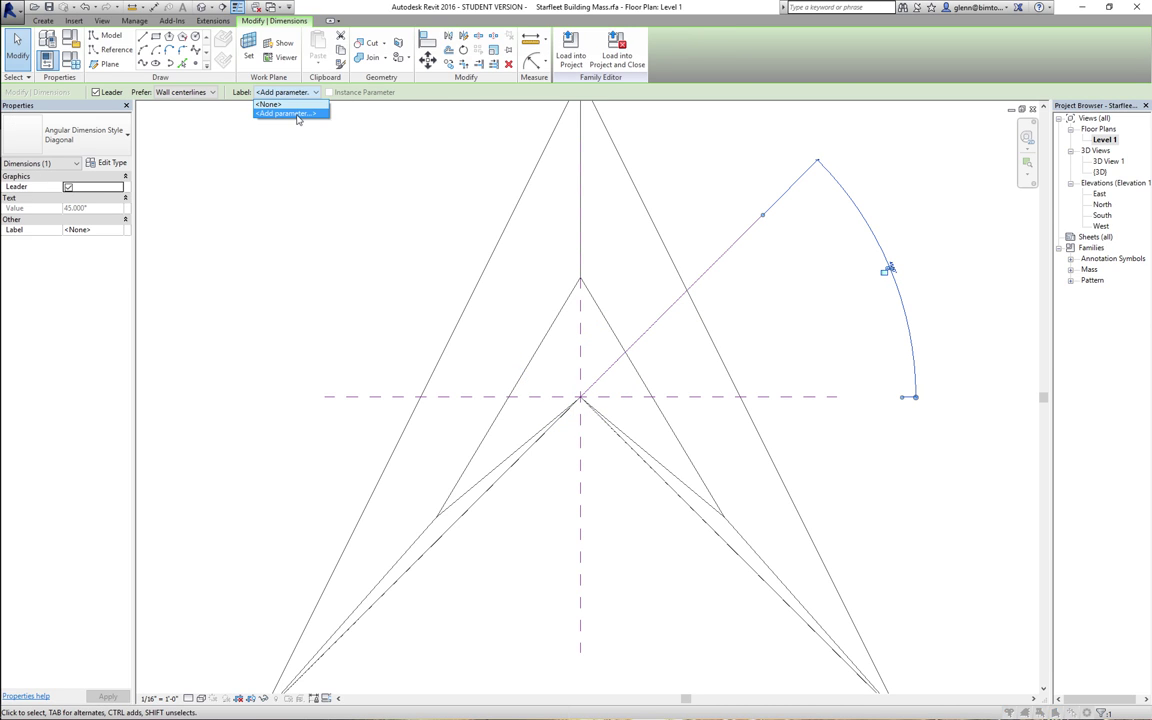
click(296, 114)
text(Top)
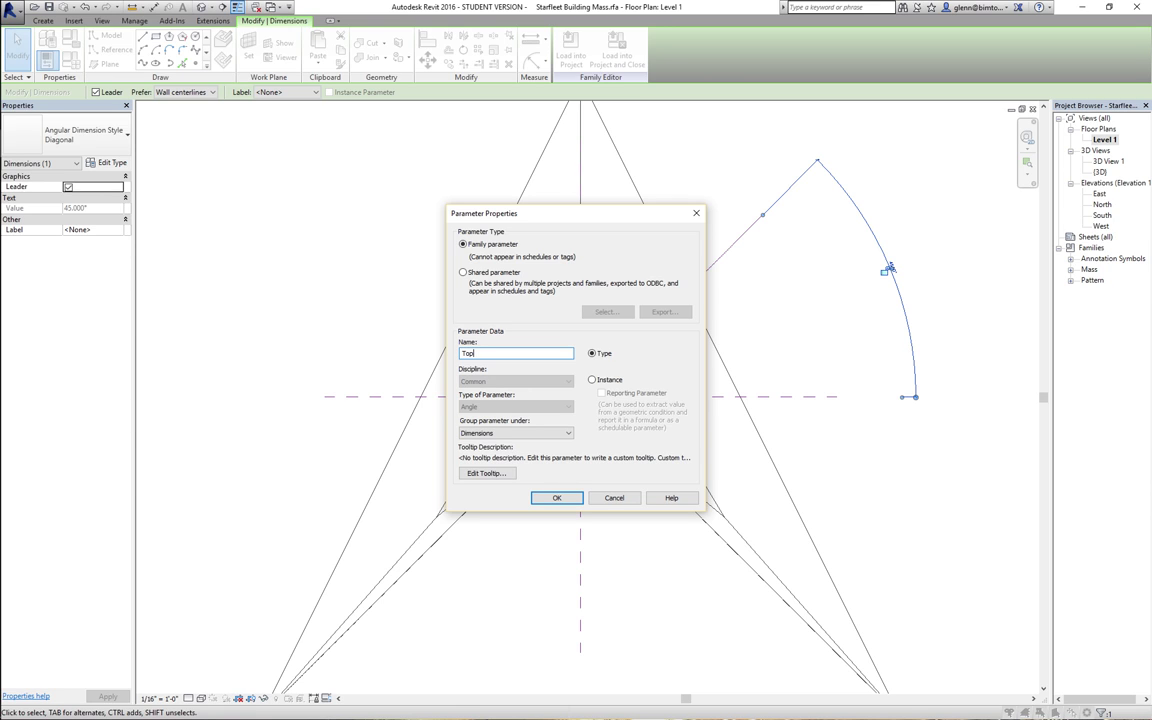
text( Rotation)
click(592, 380)
click(557, 498)
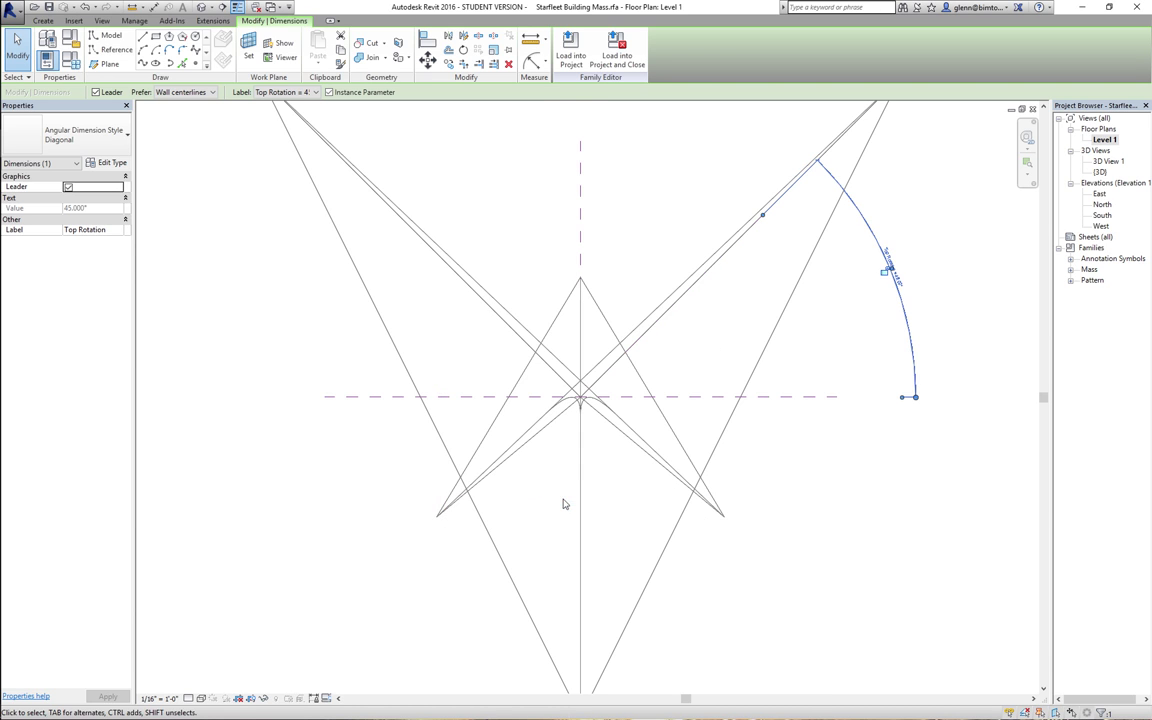
click(928, 237)
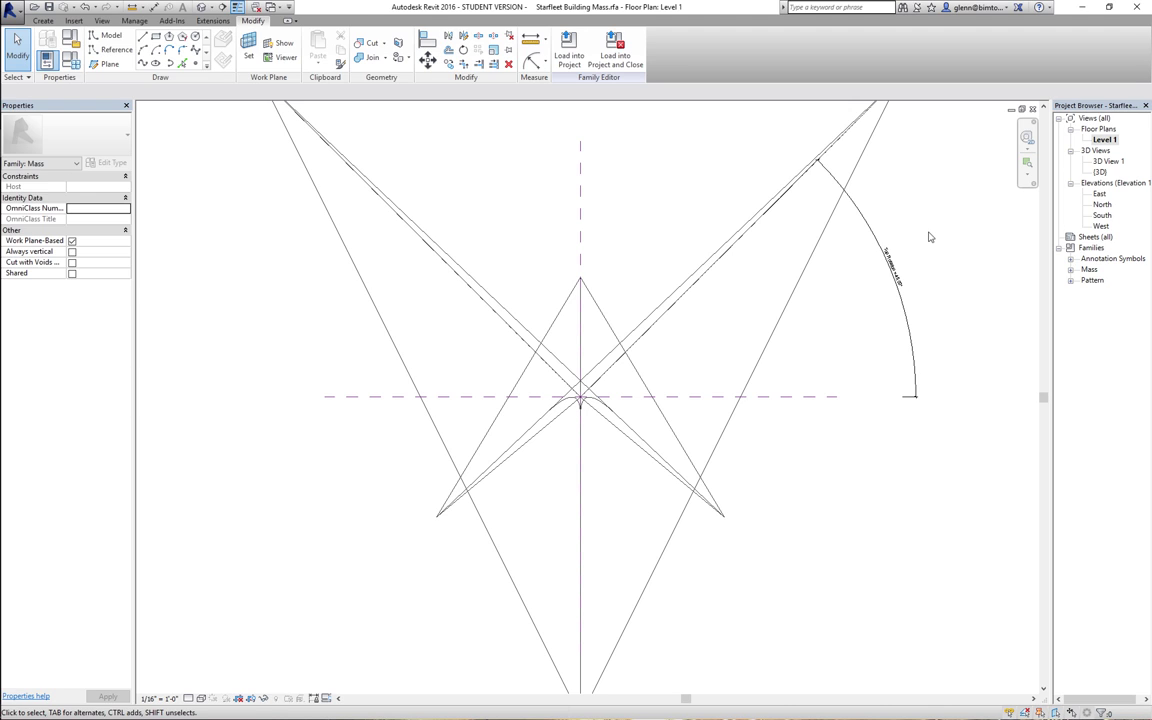
- Check the mass in the 3D view, then return to the Level 1 floor plan and inspect the diagonal reference line
click(201, 8)
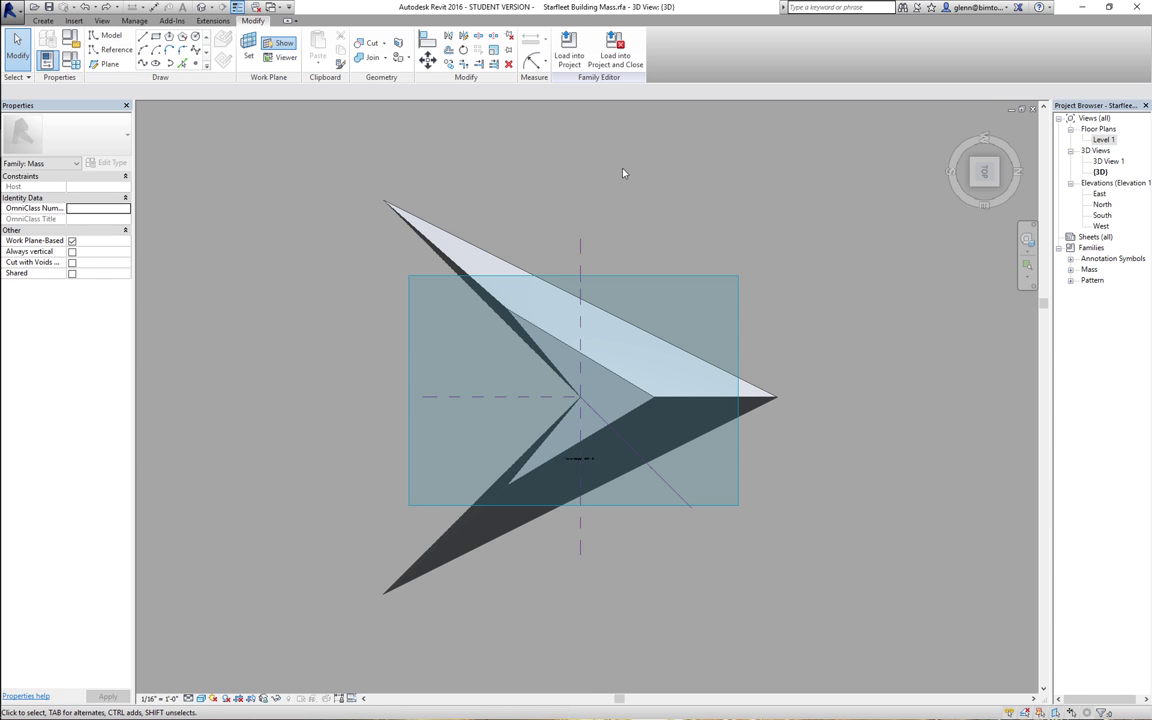
double_click(1104, 140)
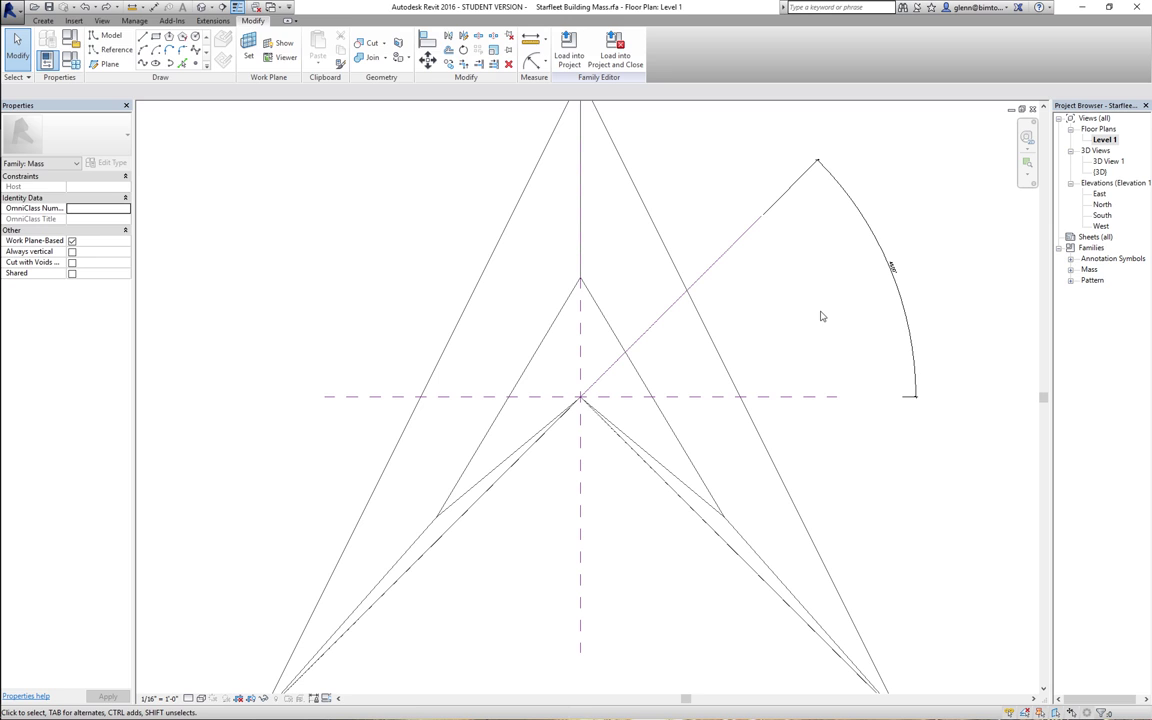
click(743, 245)
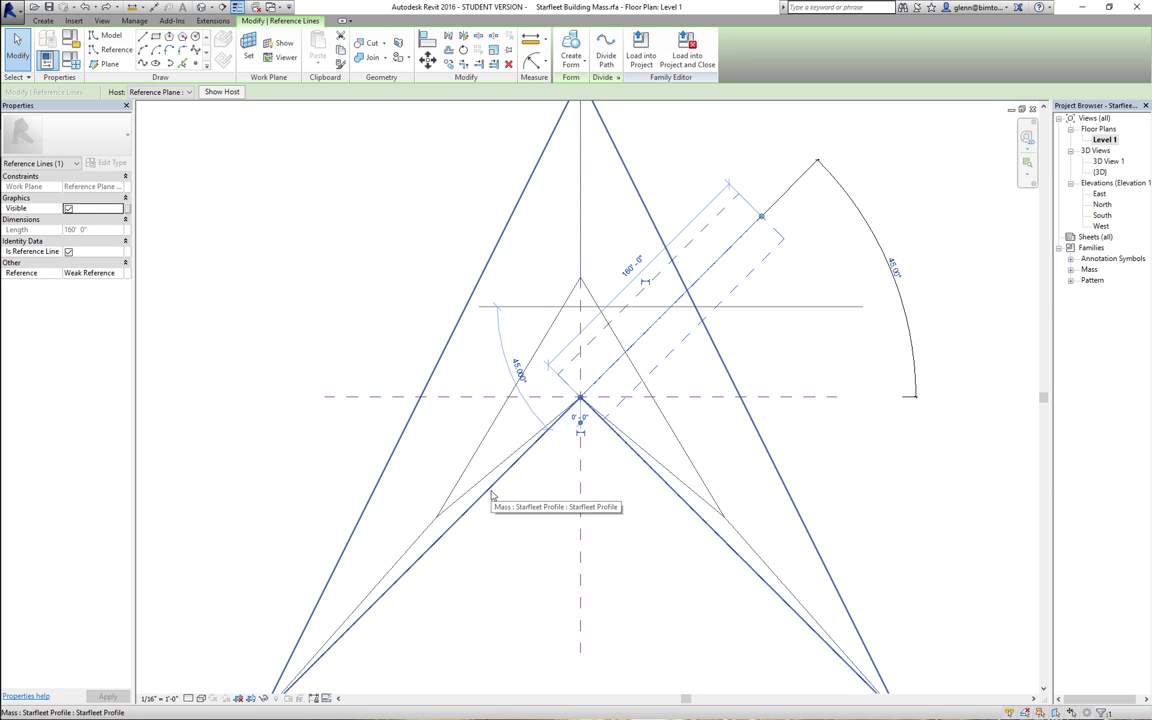
click(812, 276)
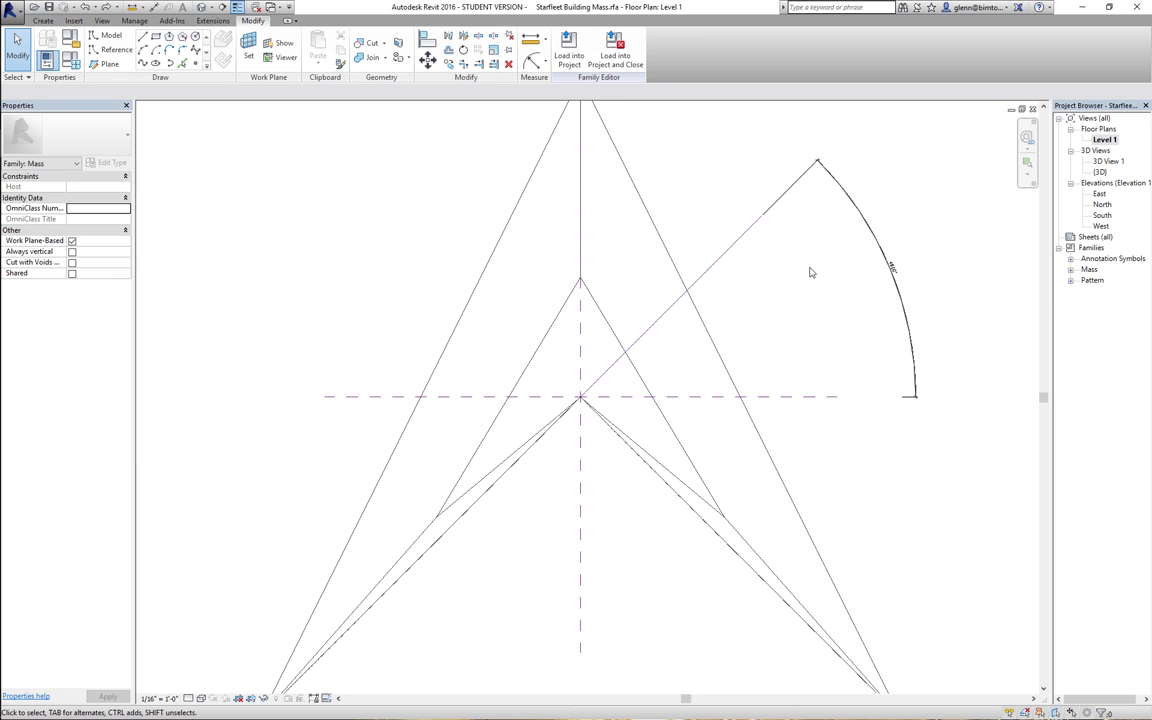
- Review the parameters listed in the family types and leave them unmodified
click(890, 267)
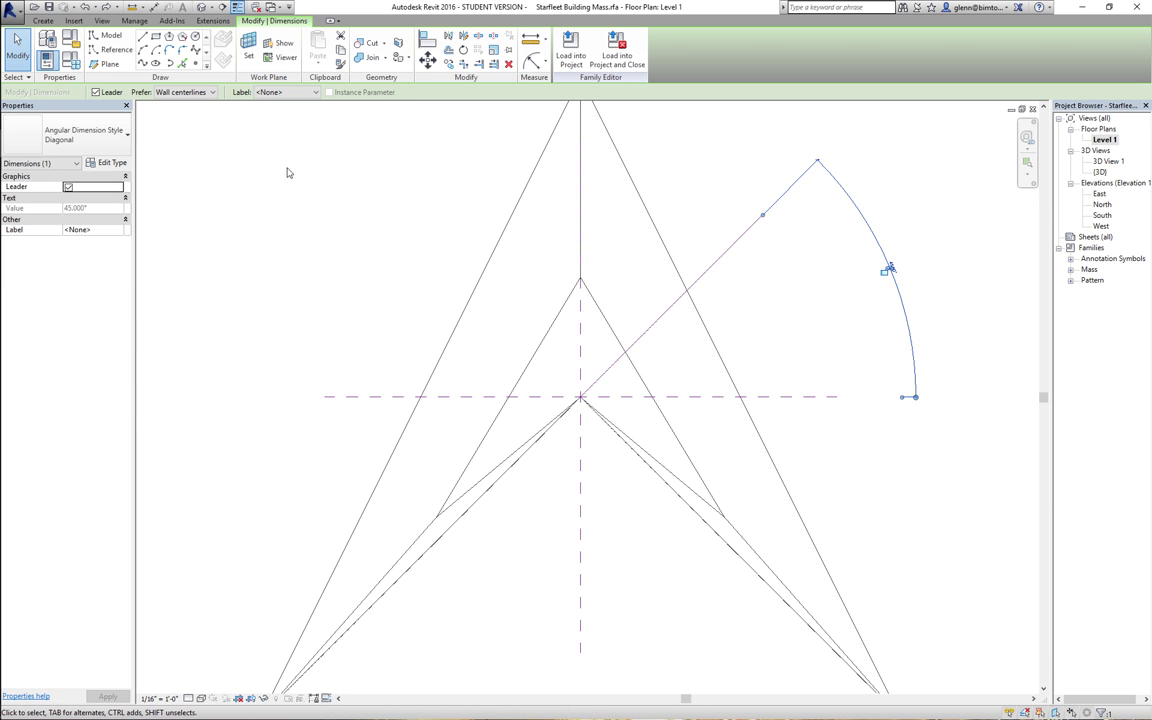
click(72, 62)
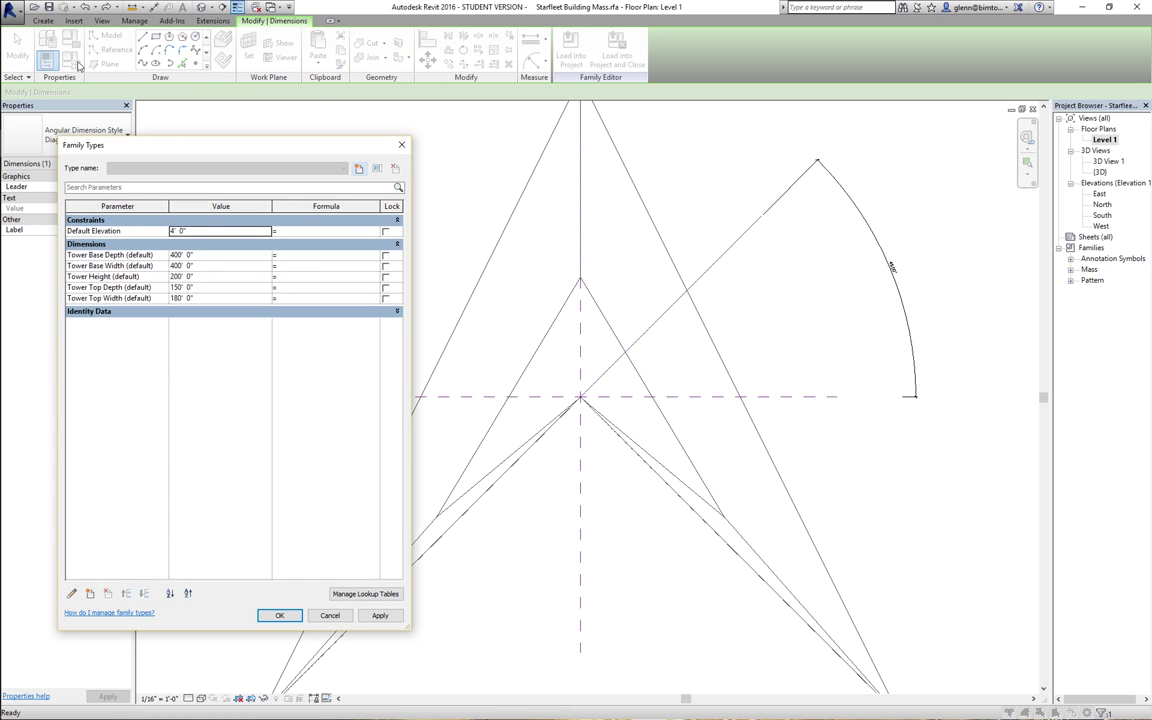
click(398, 608)
click(330, 615)
key(Escape)
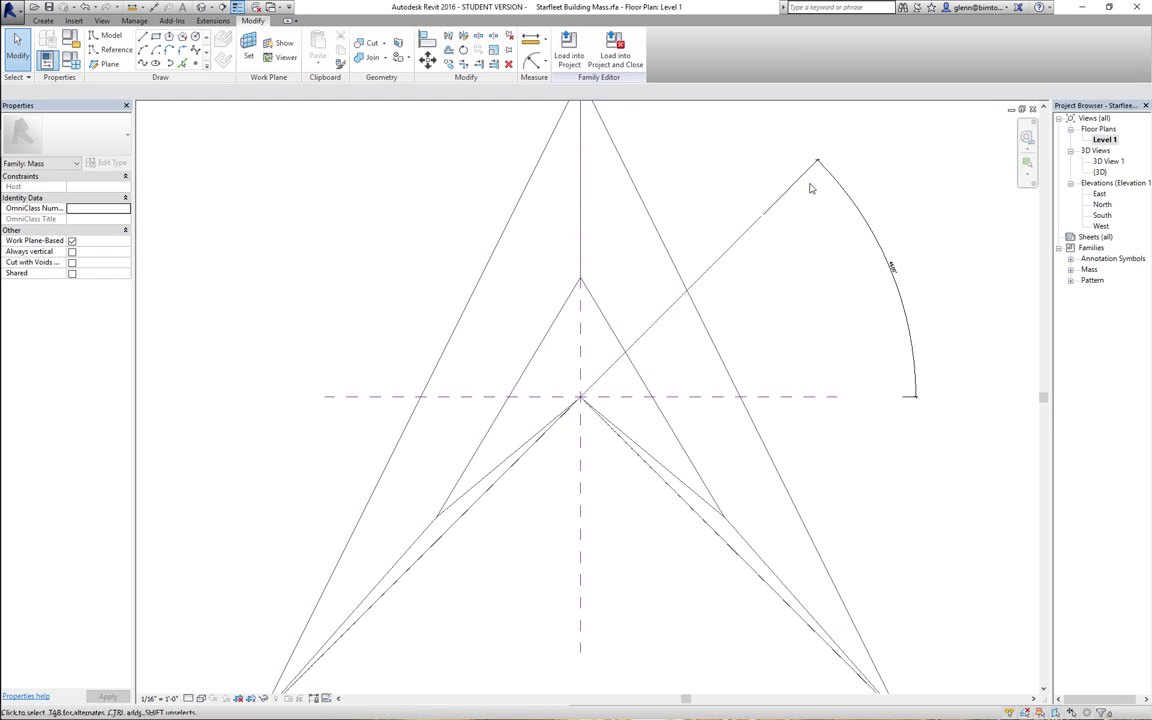
- Assign a new Top Rotation instance parameter to the angular dimension again
click(822, 168)
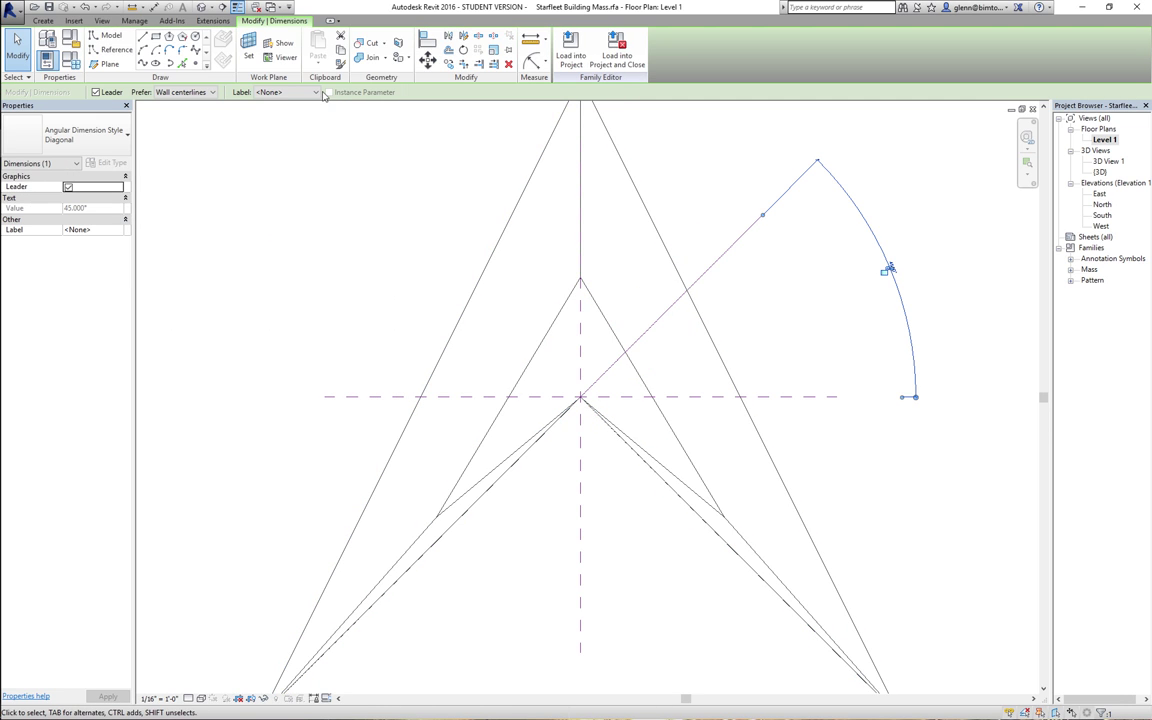
click(314, 92)
click(300, 113)
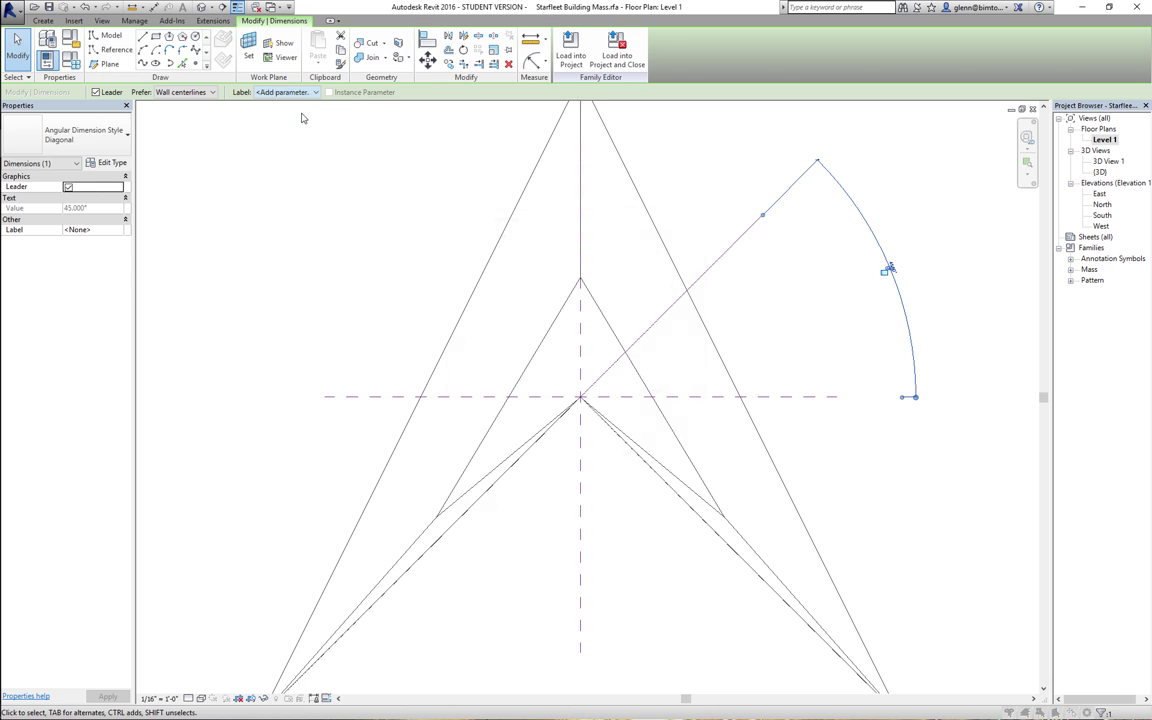
text(Top Rotation)
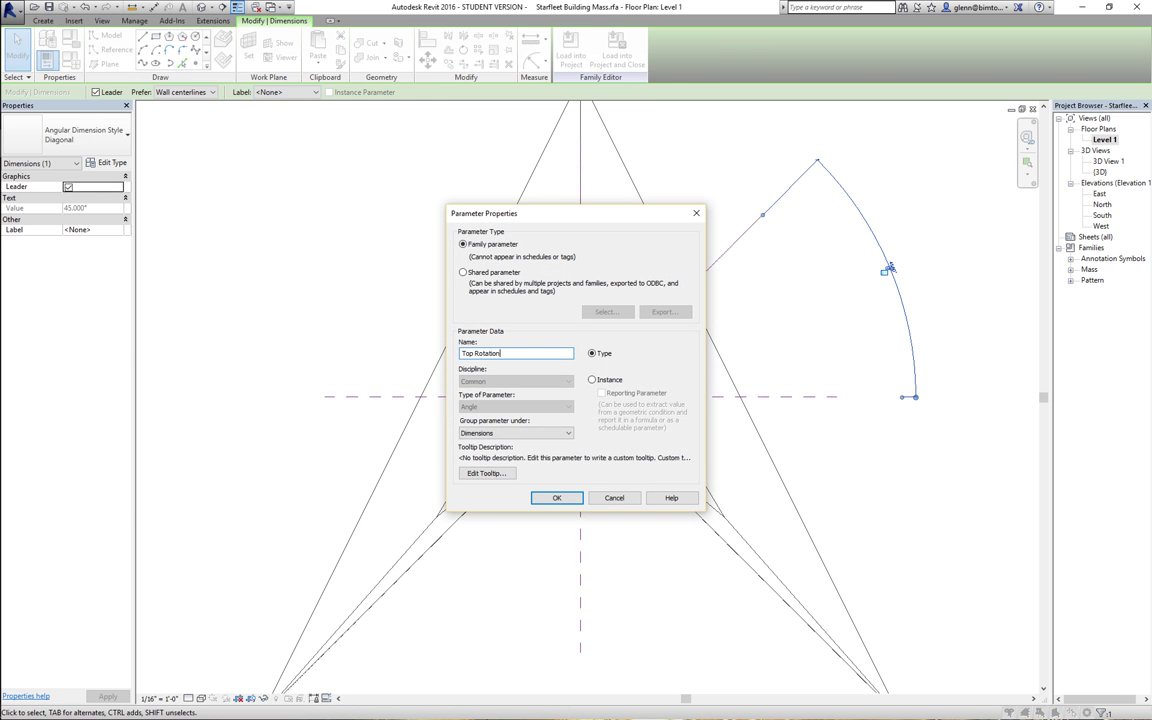
click(592, 379)
click(557, 498)
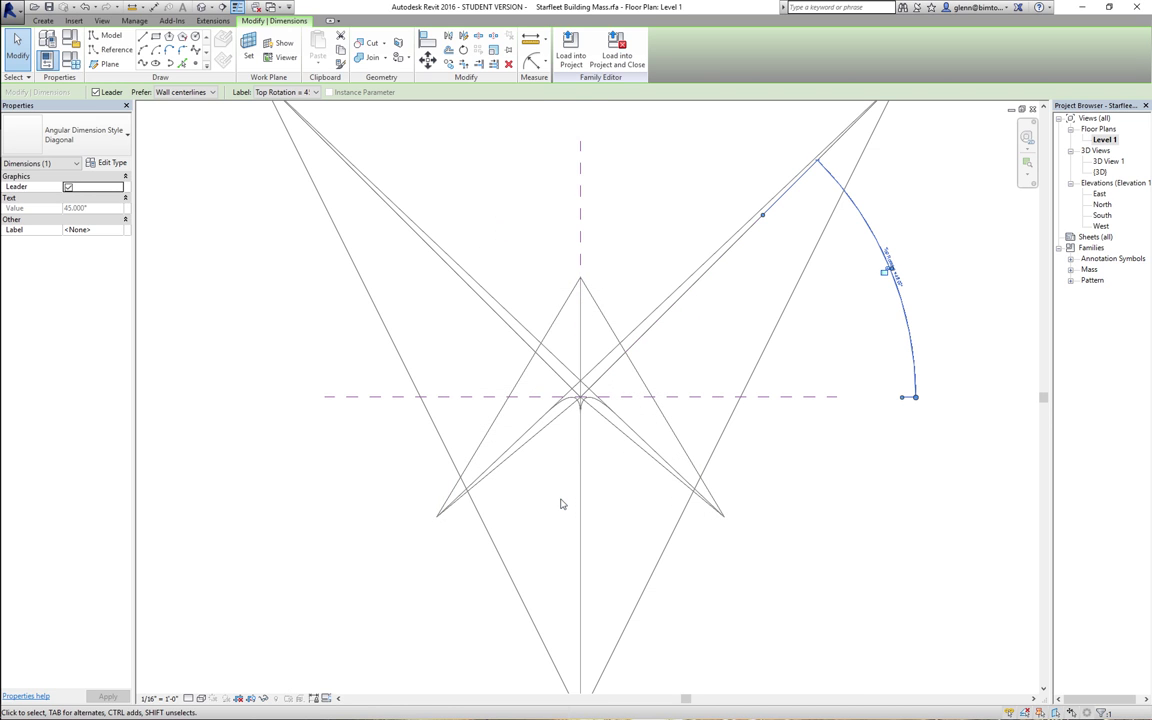
click(843, 517)
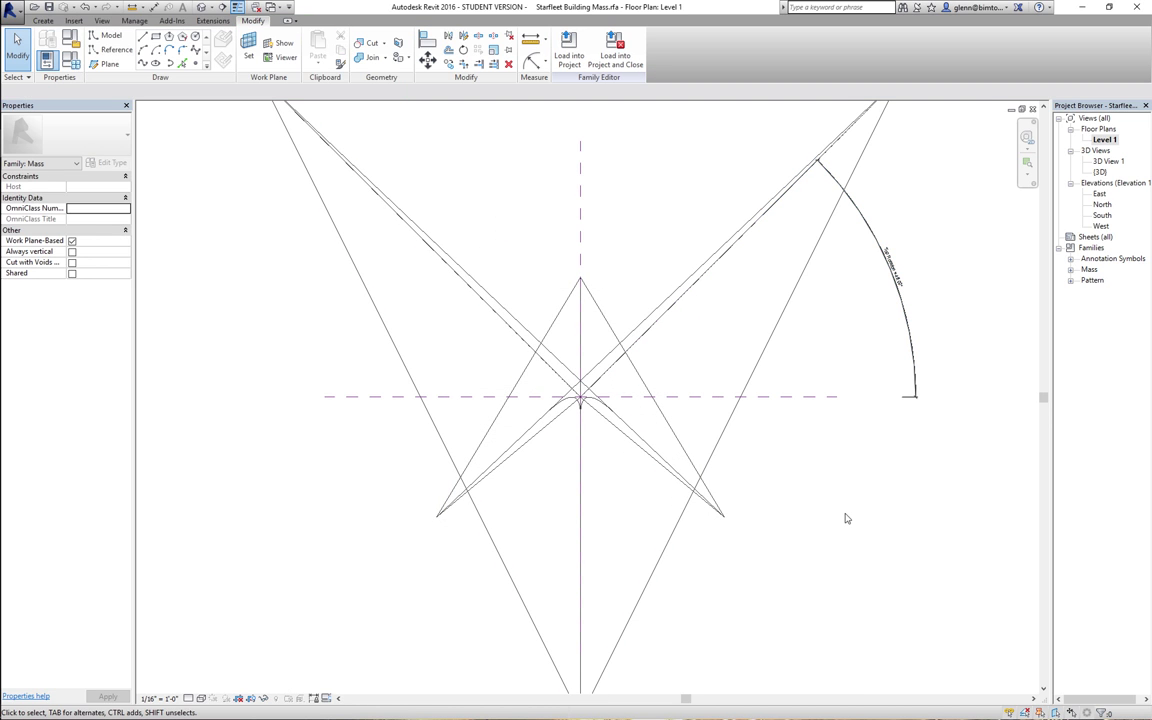
- Test the family with Top Rotation set to 30°, then discard the change
click(906, 300)
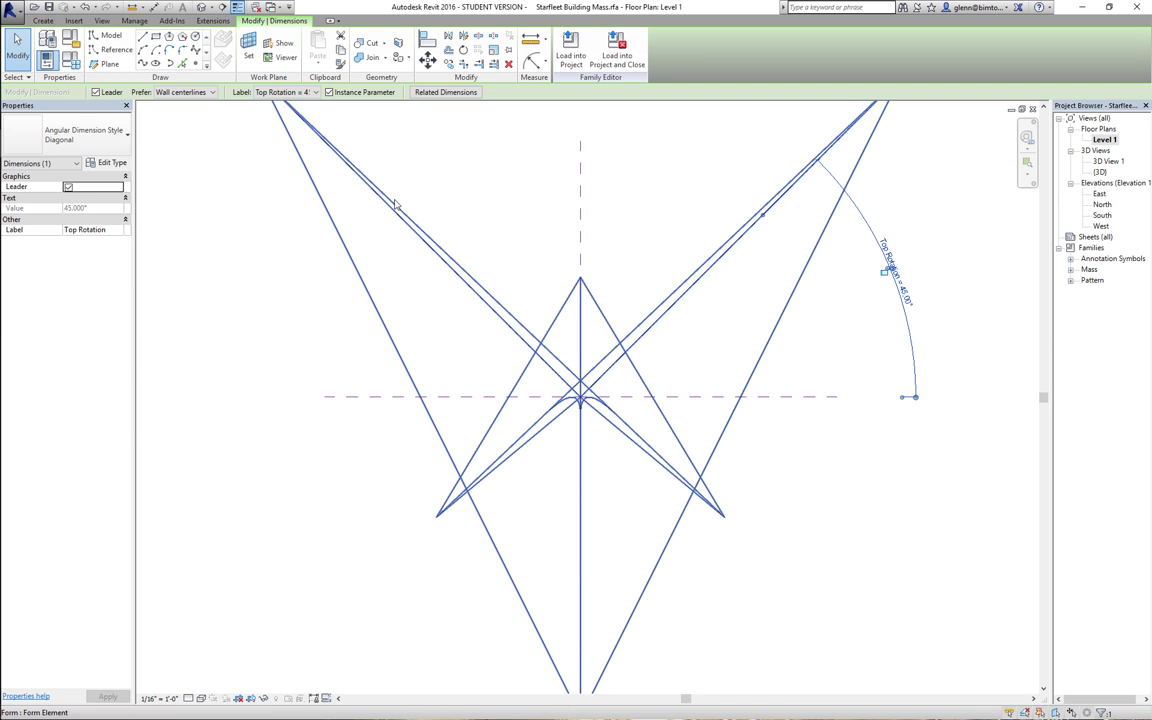
click(71, 63)
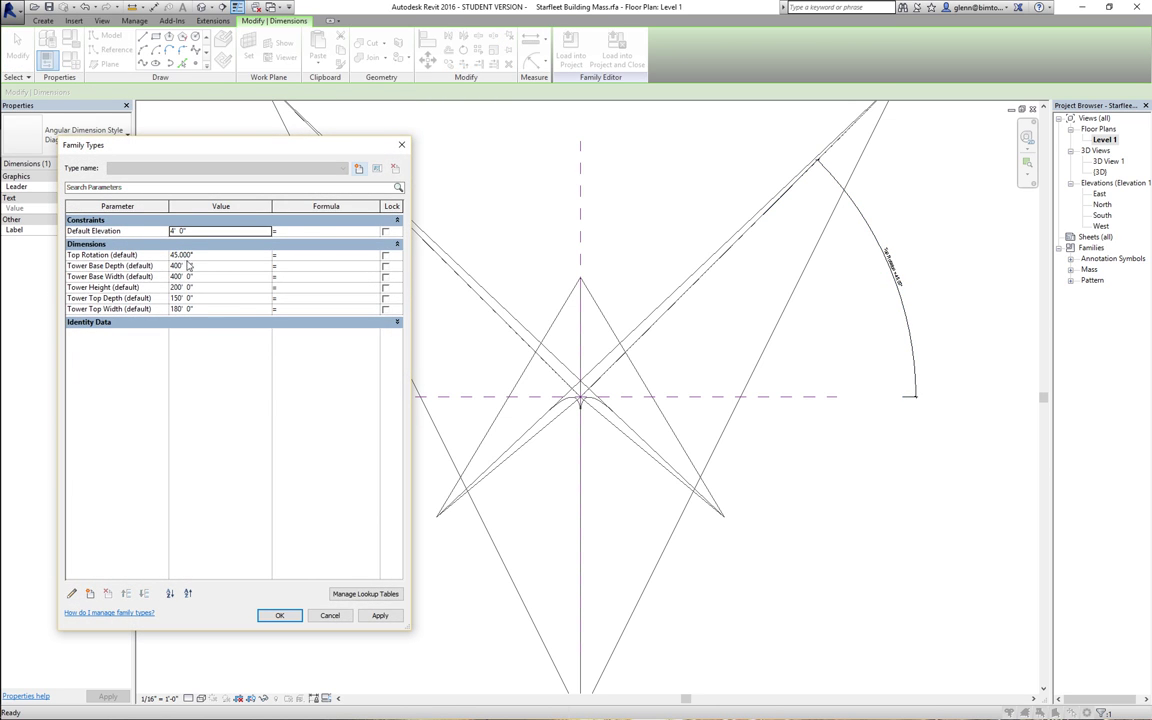
click(222, 255)
text(3)
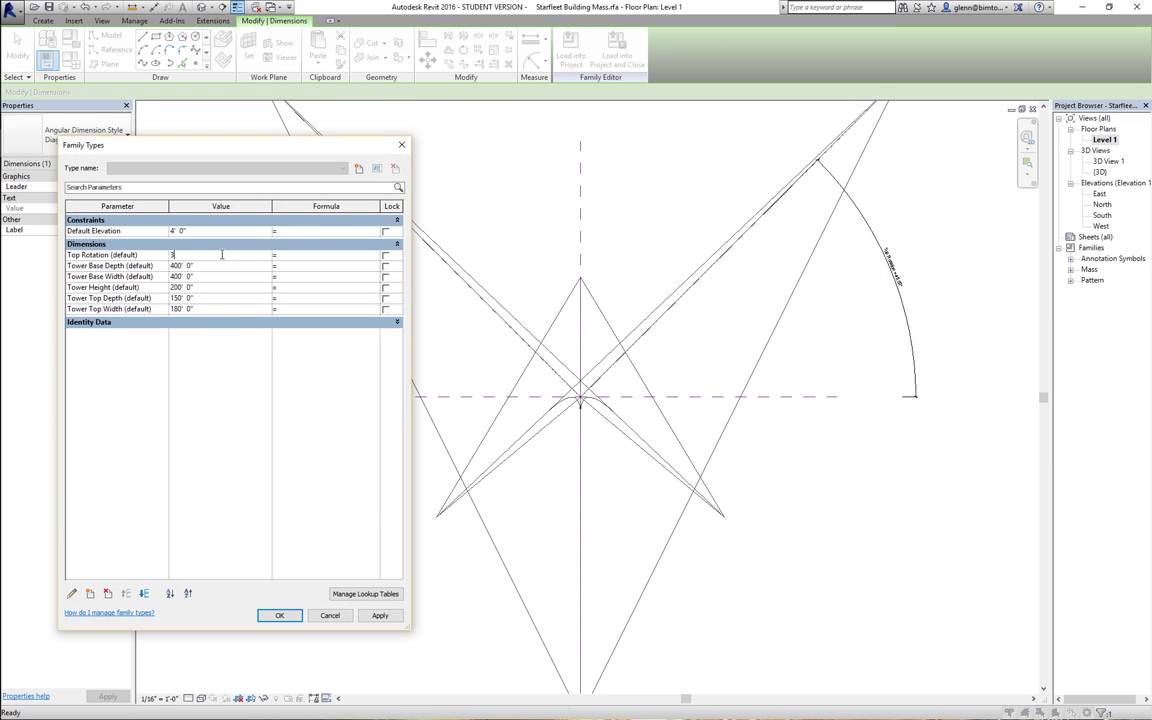
text(0)
click(382, 620)
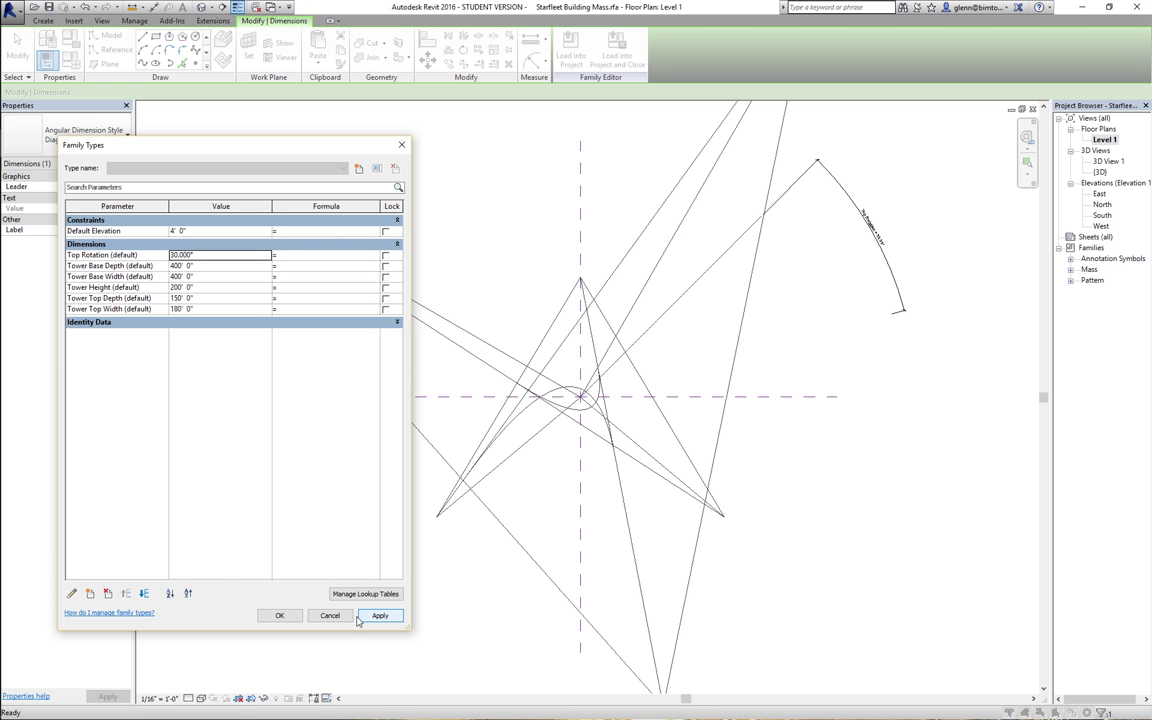
click(330, 615)
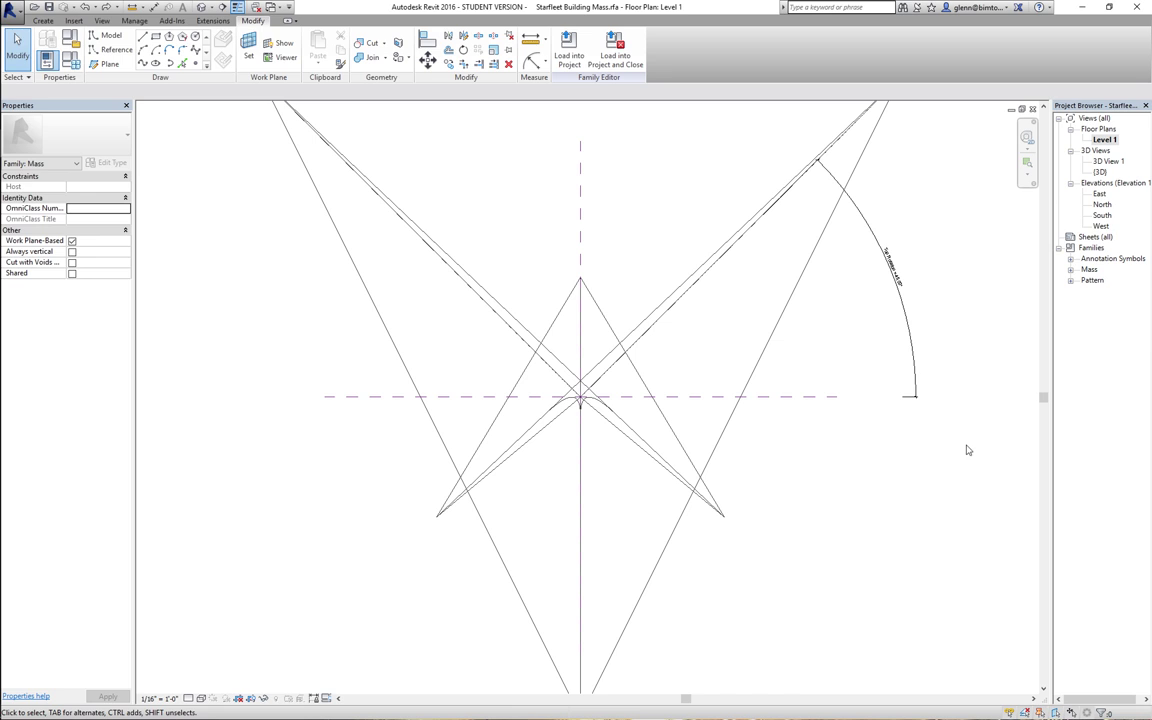
- Delete the labelled angular dimension, then undo both the deletion and the Top Rotation labelling
click(909, 356)
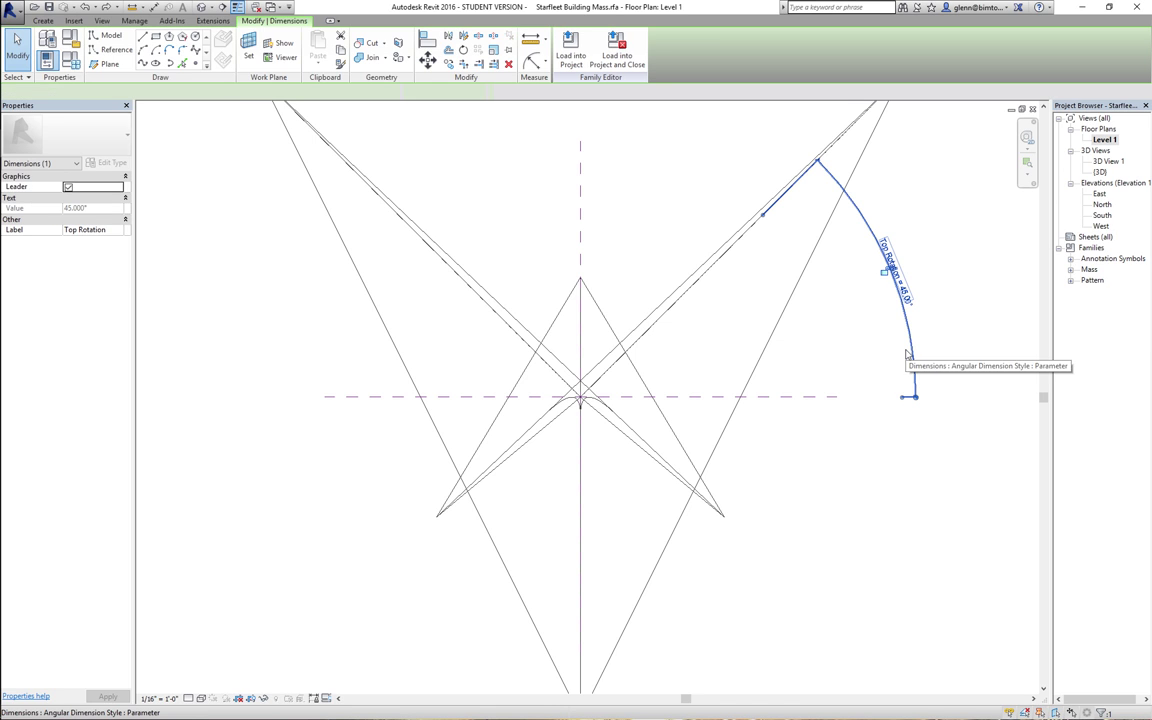
key(Delete)
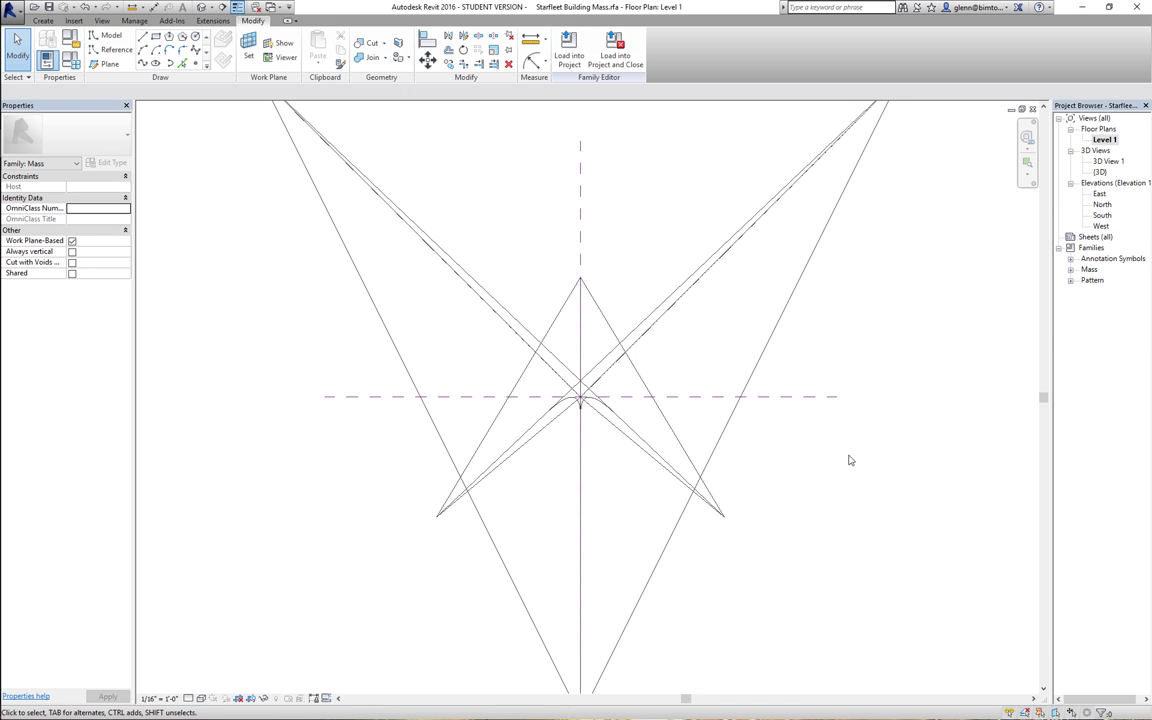
key(ctrl+z)
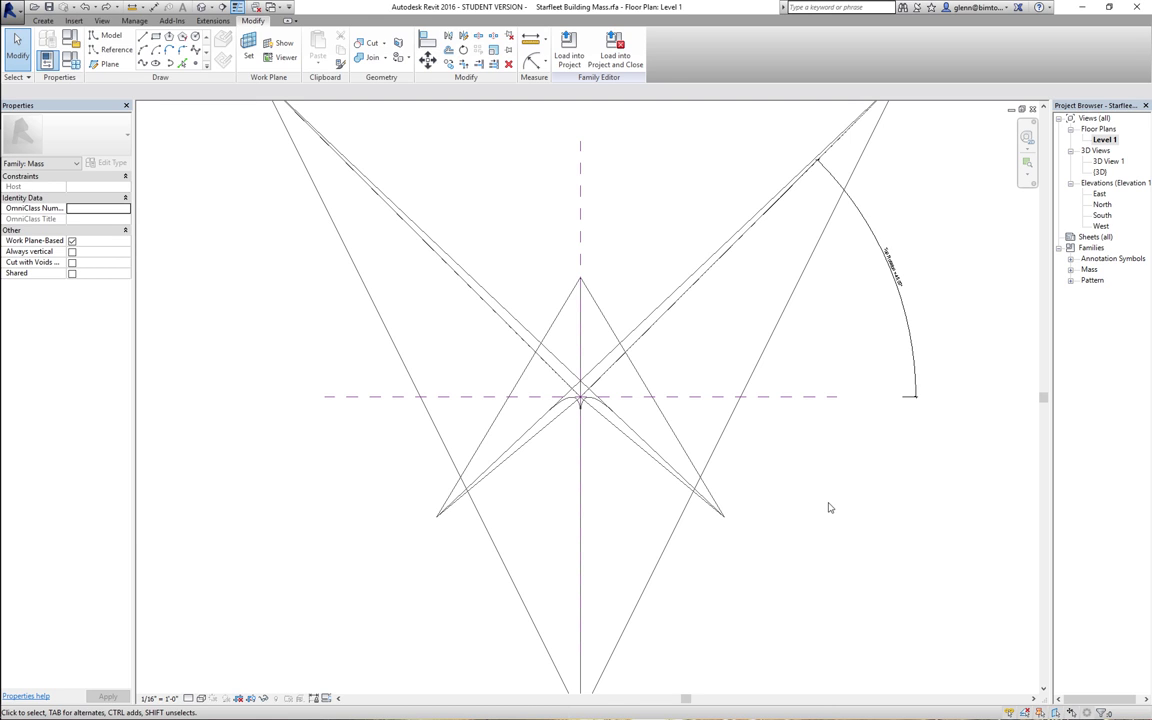
key(ctrl+z)
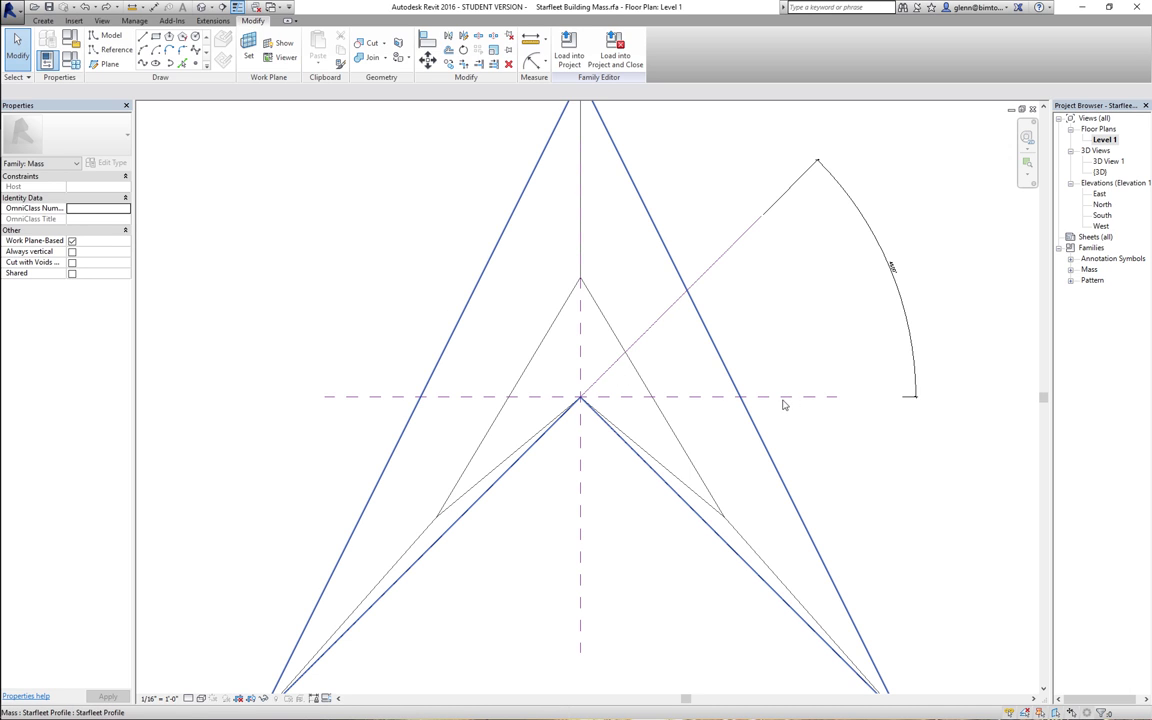
- Delete the angular dimension between the horizontal center reference plane and the diagonal reference line
click(750, 228)
click(781, 218)
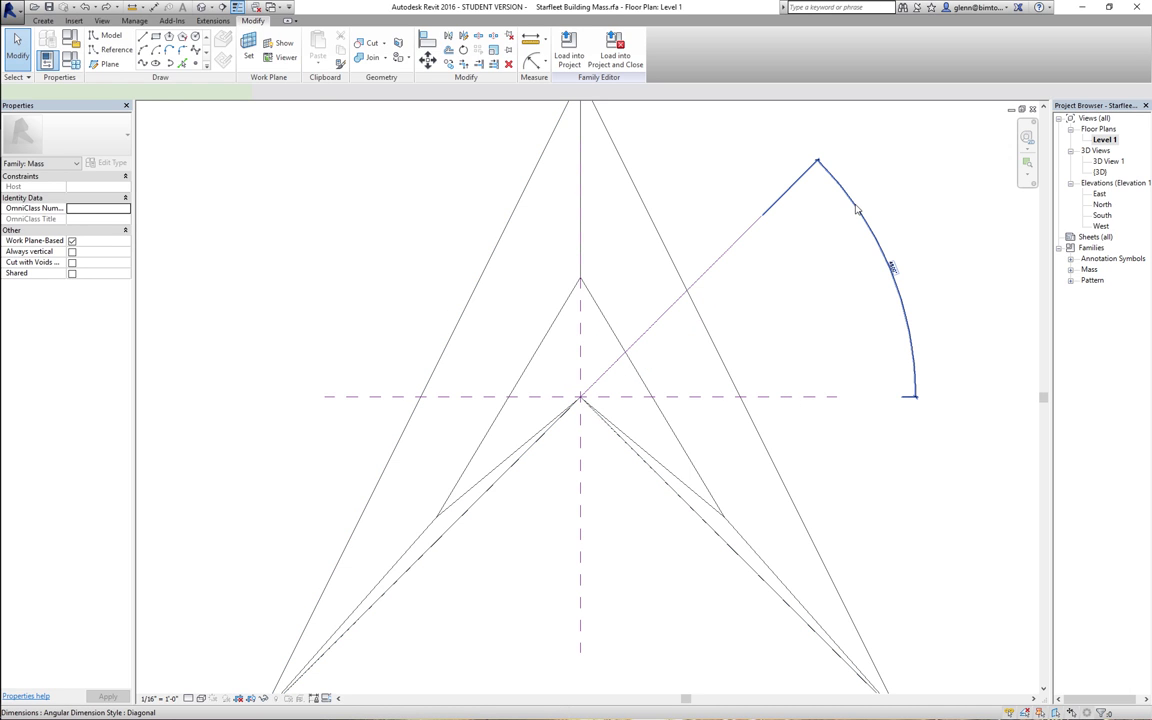
click(888, 268)
key(Delete)
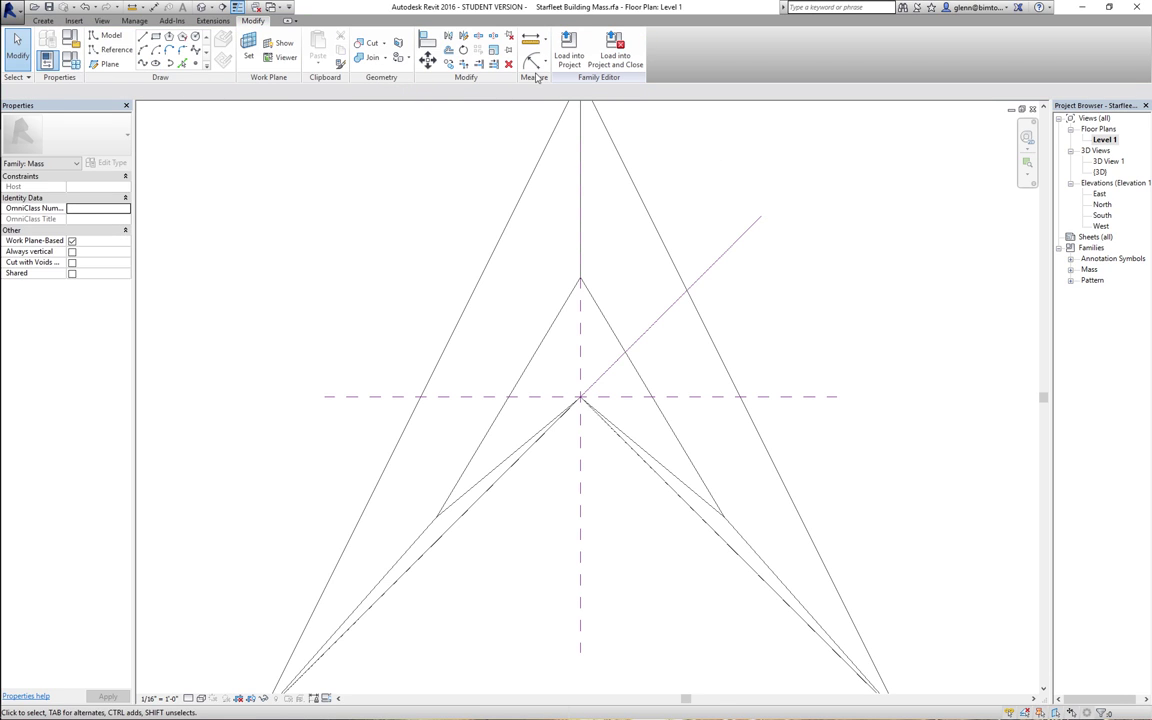
- Add an angular dimension between the horizontal Center (Front/Back) reference plane and the diagonal reference line
click(43, 21)
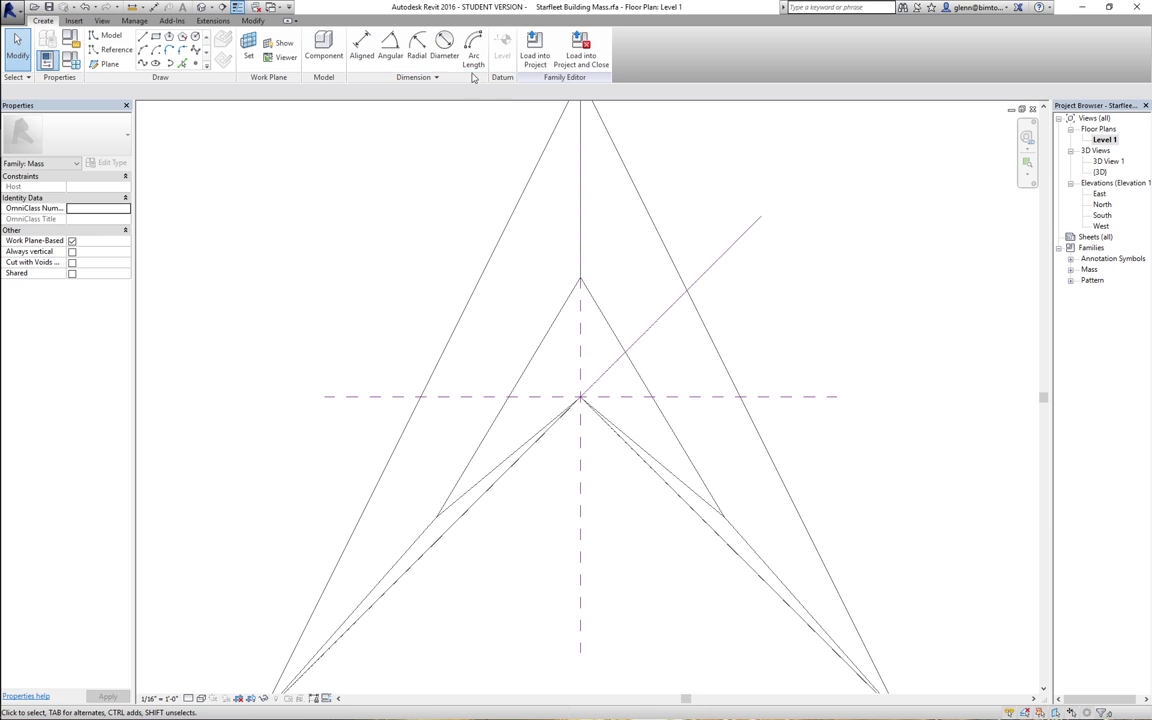
click(389, 57)
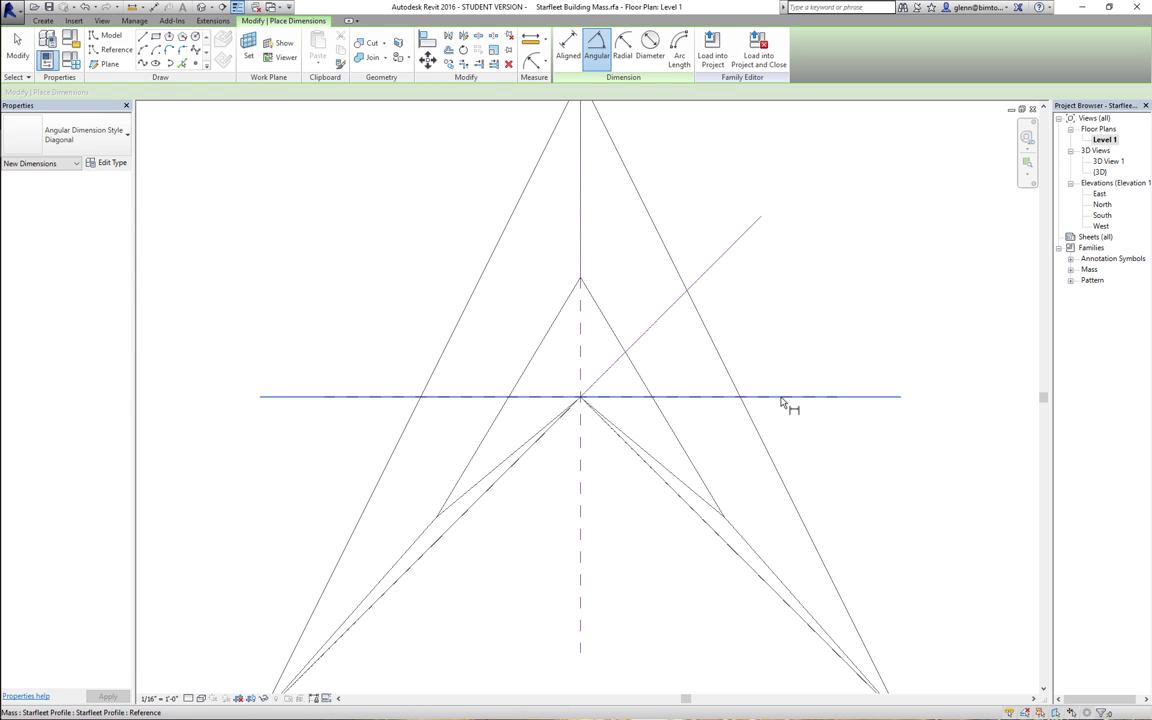
key(Tab)
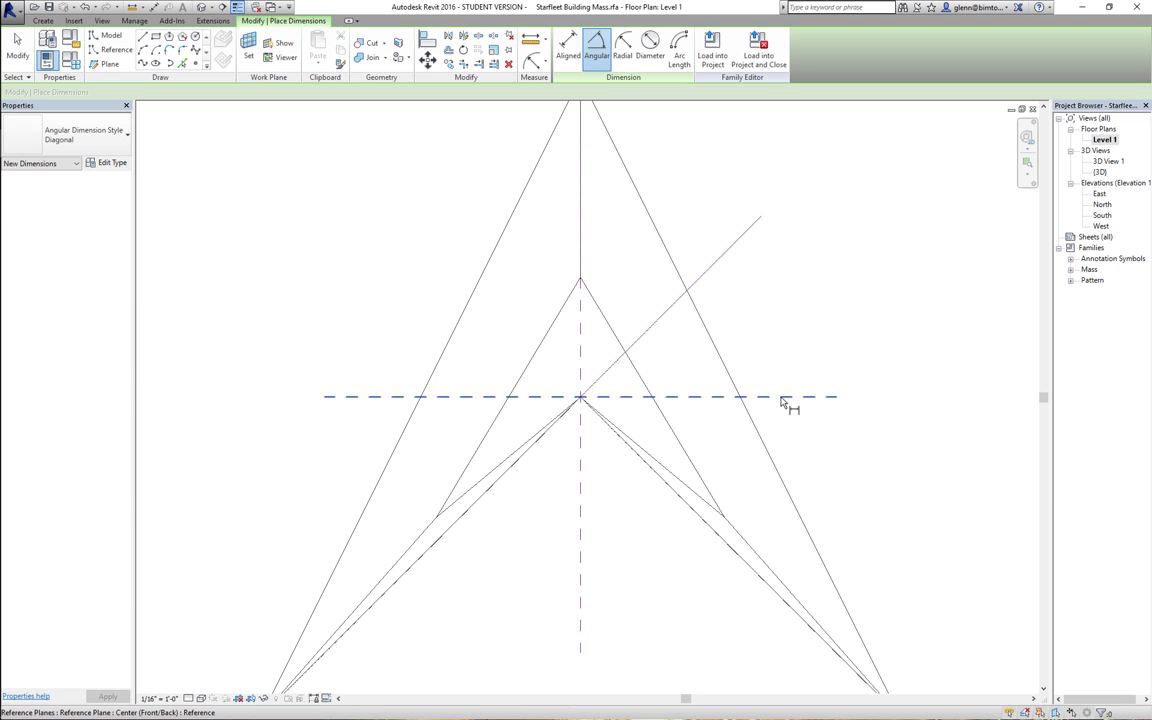
click(783, 398)
click(725, 267)
click(830, 292)
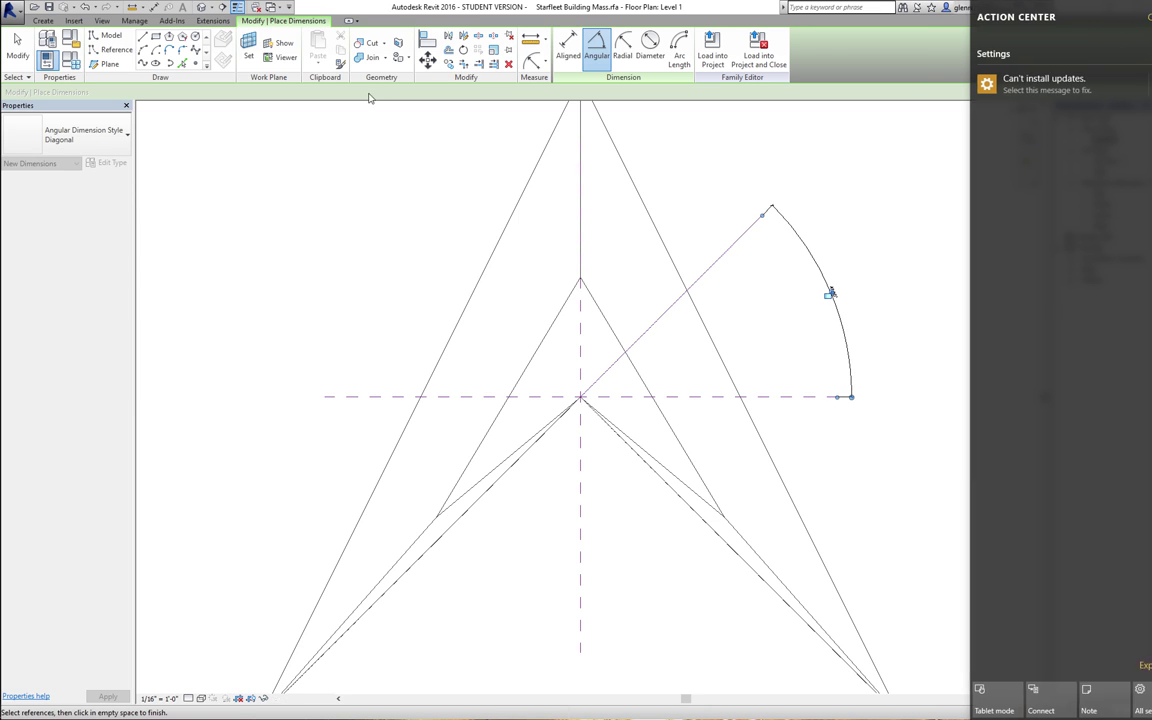
key(Escape)
key(Escape)
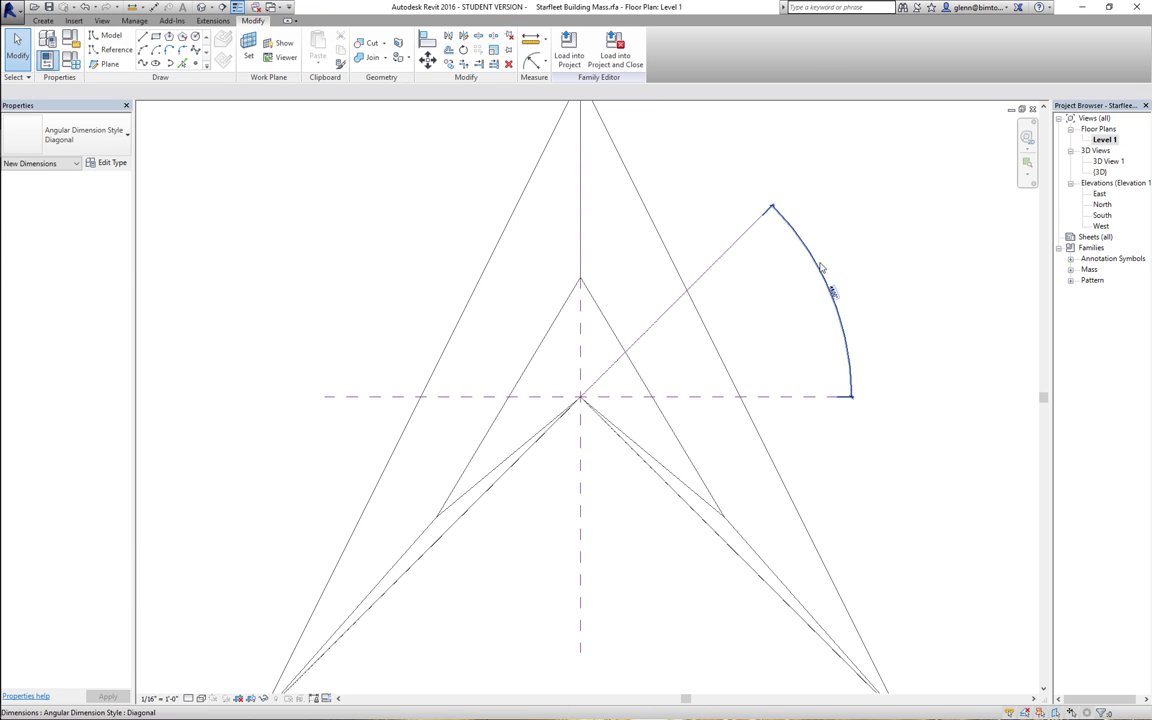
- Label the angular dimension with a new instance family parameter named Top Rotation
click(820, 266)
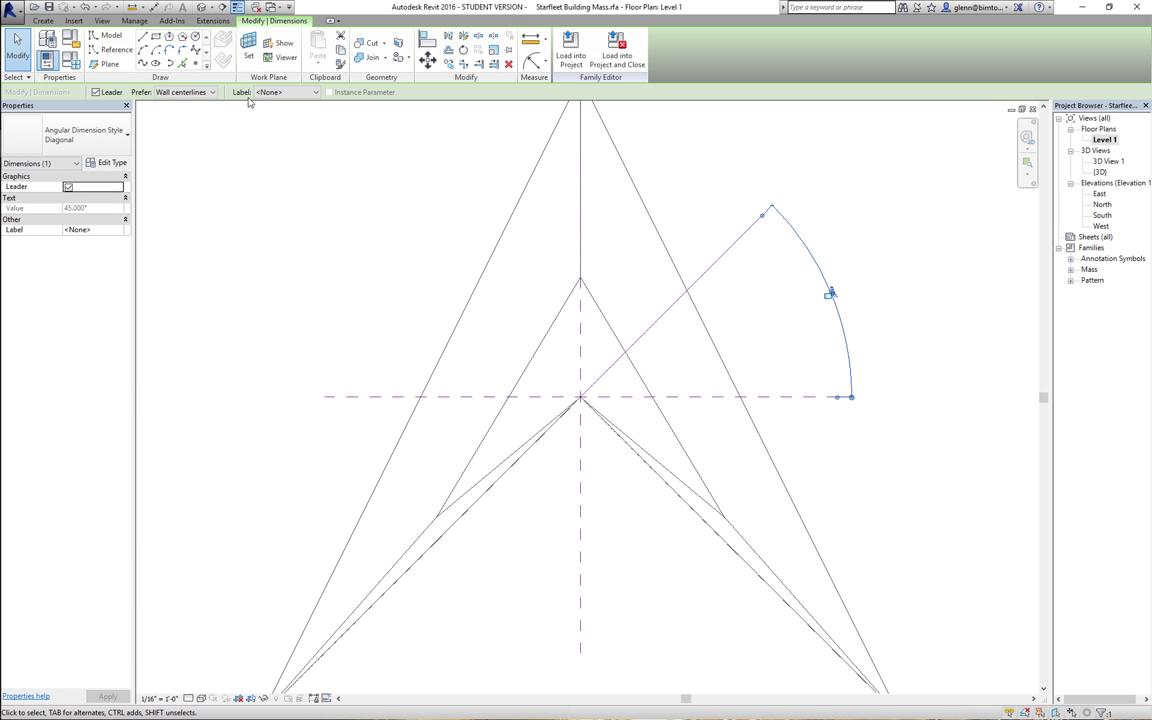
click(285, 92)
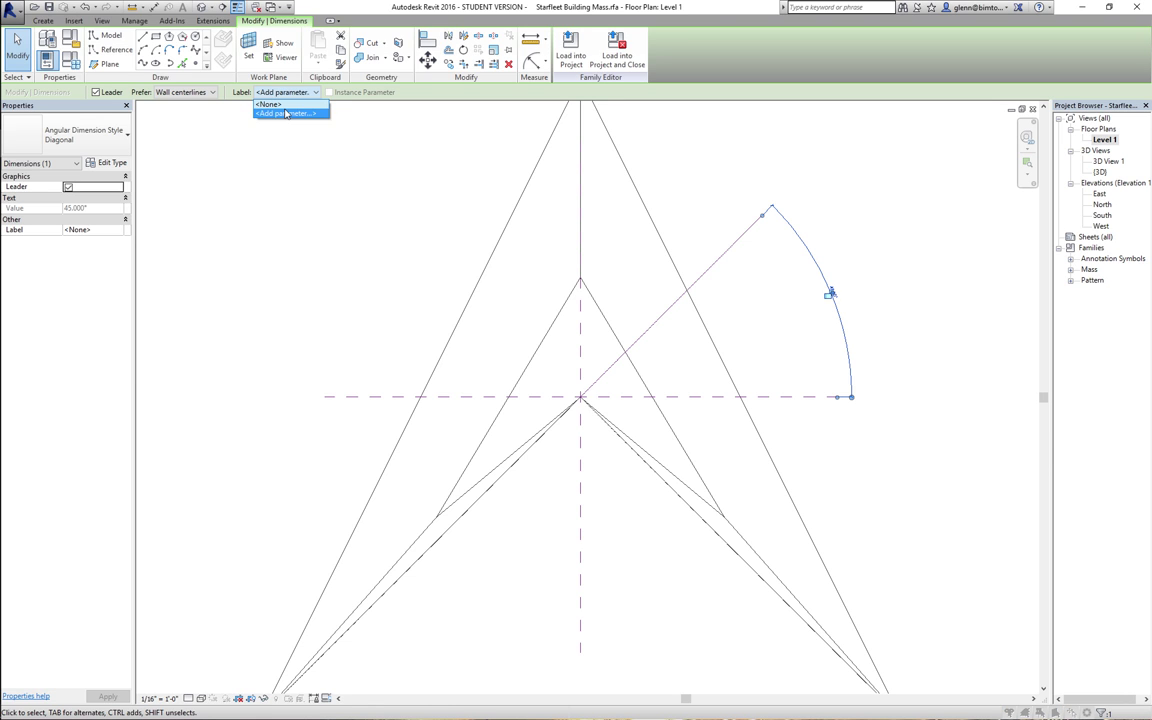
click(285, 113)
click(620, 496)
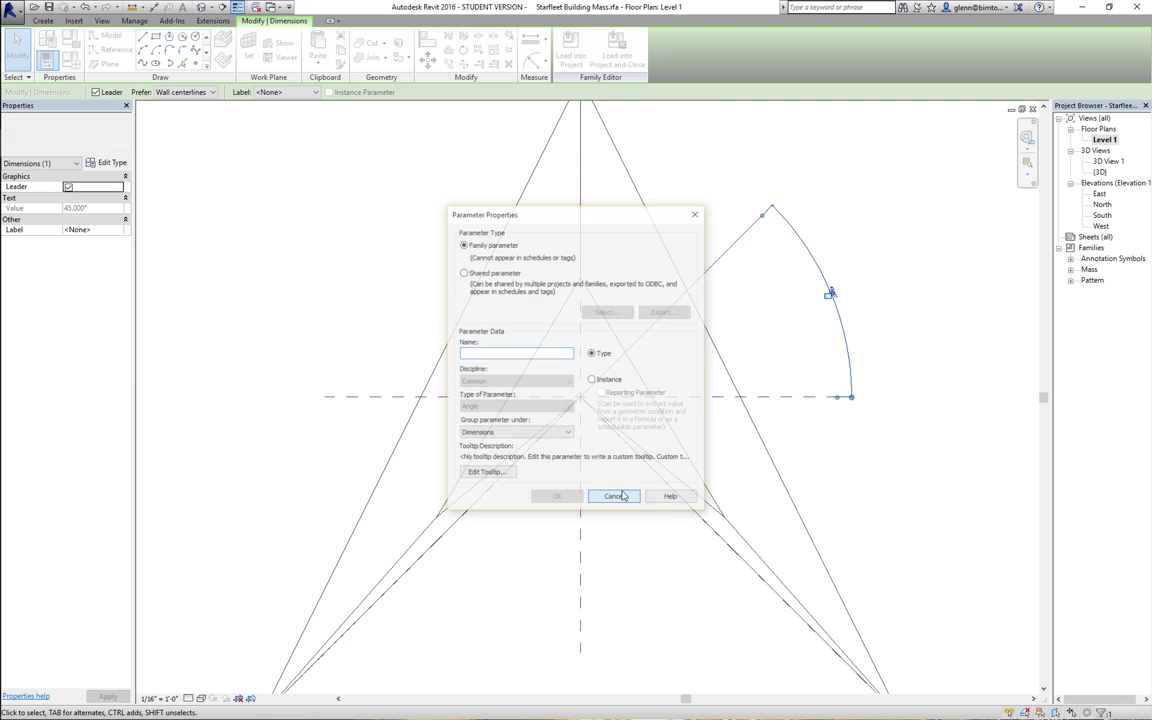
click(267, 92)
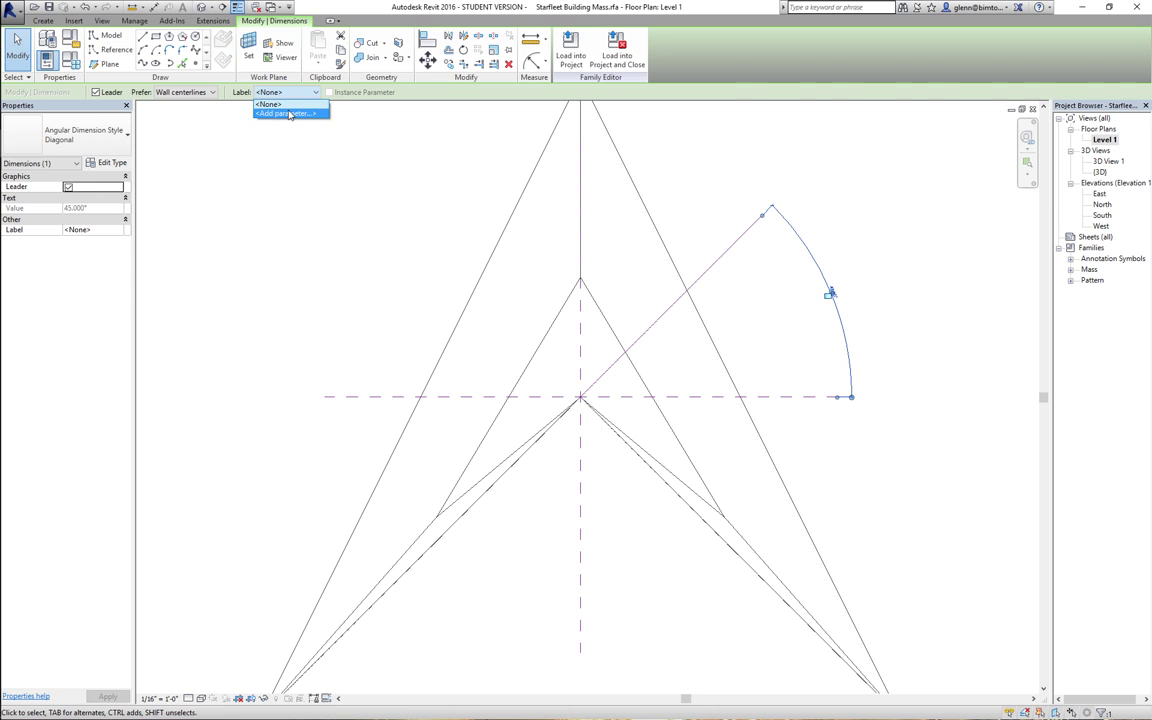
click(287, 113)
text(Top Rotation)
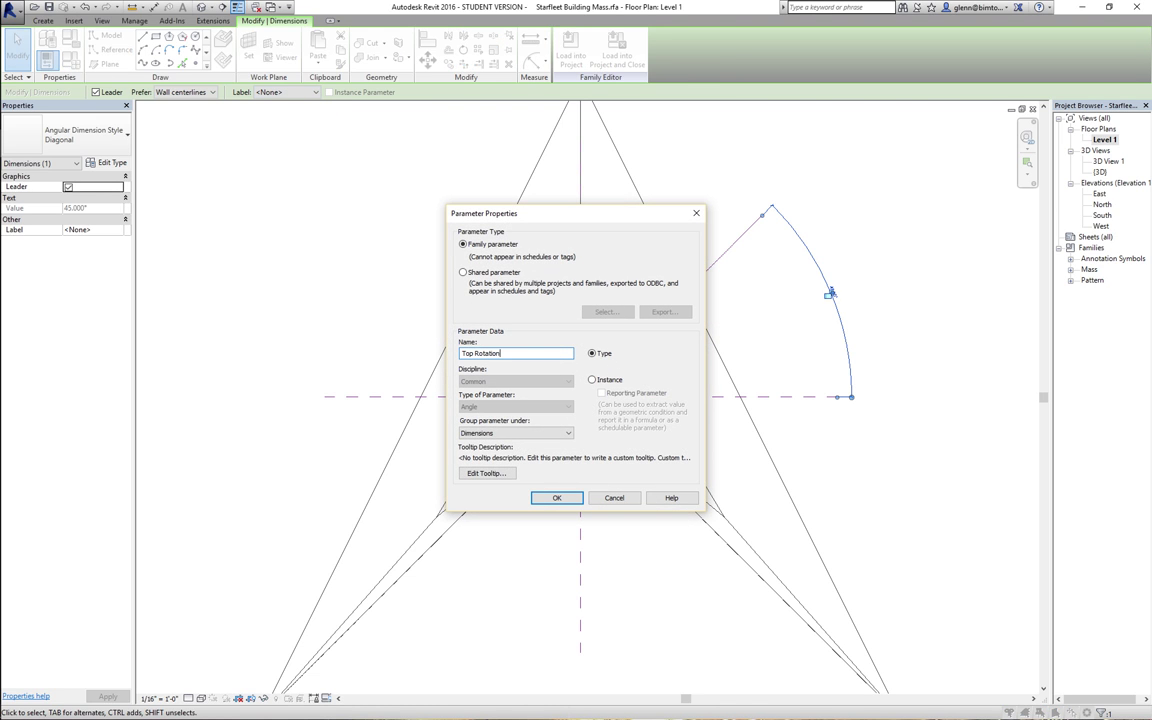
click(602, 381)
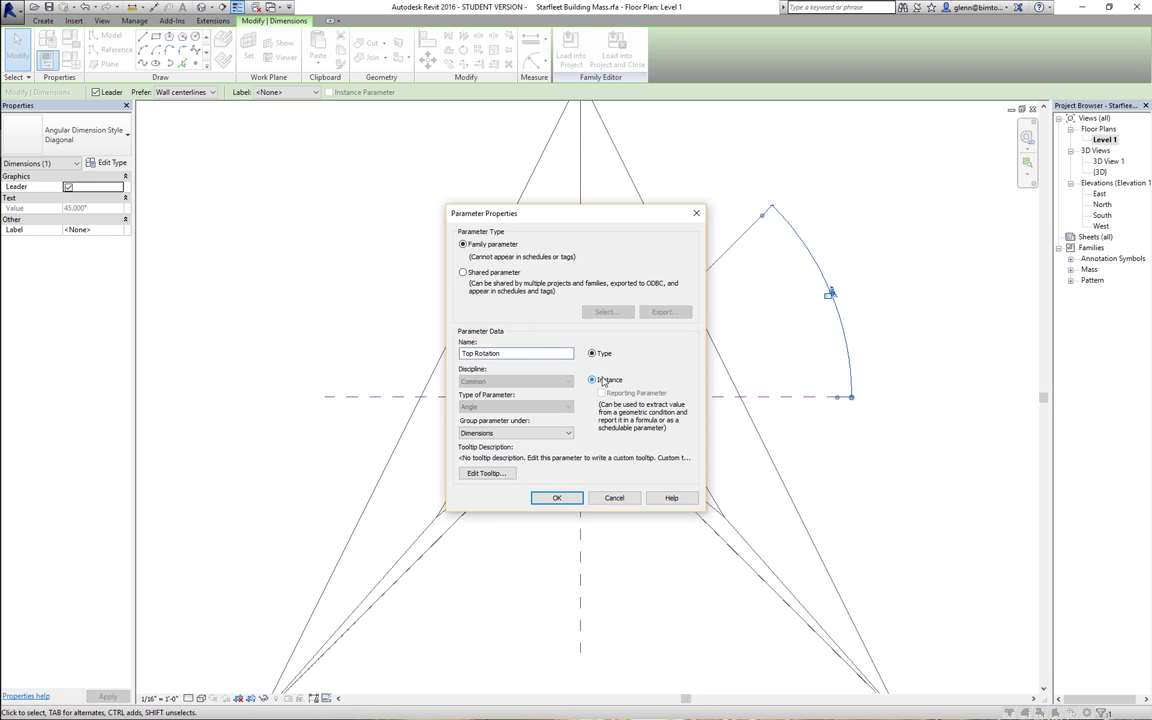
click(557, 497)
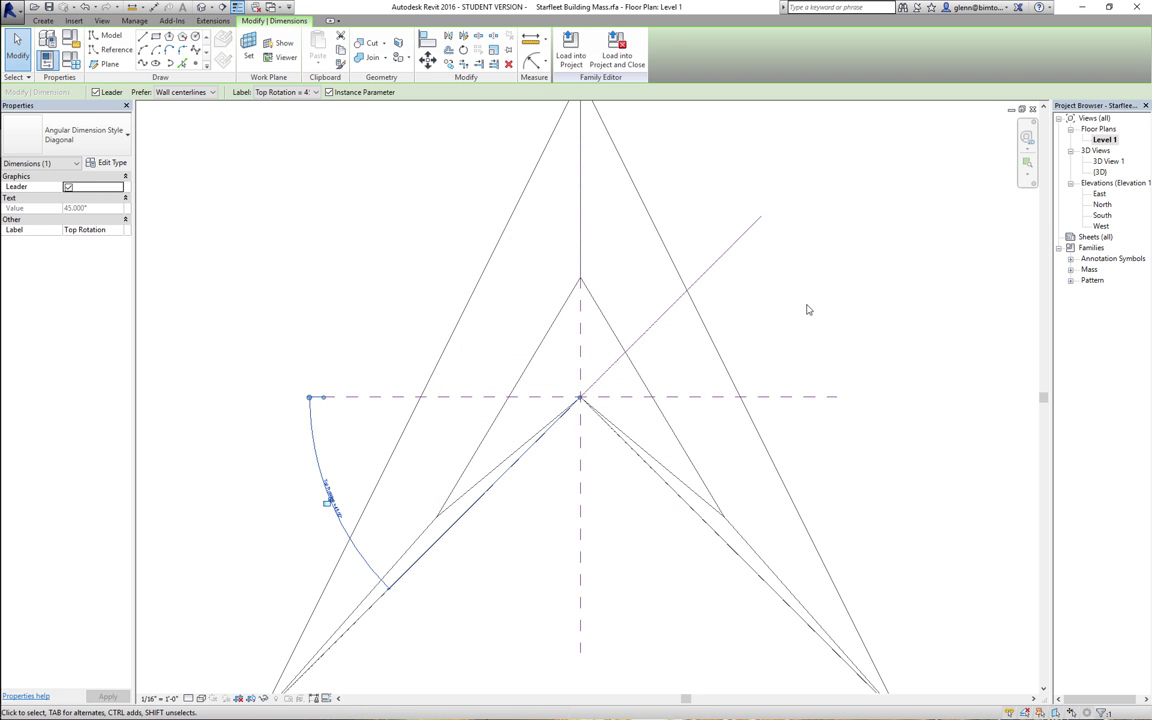
click(743, 288)
key(super+a)
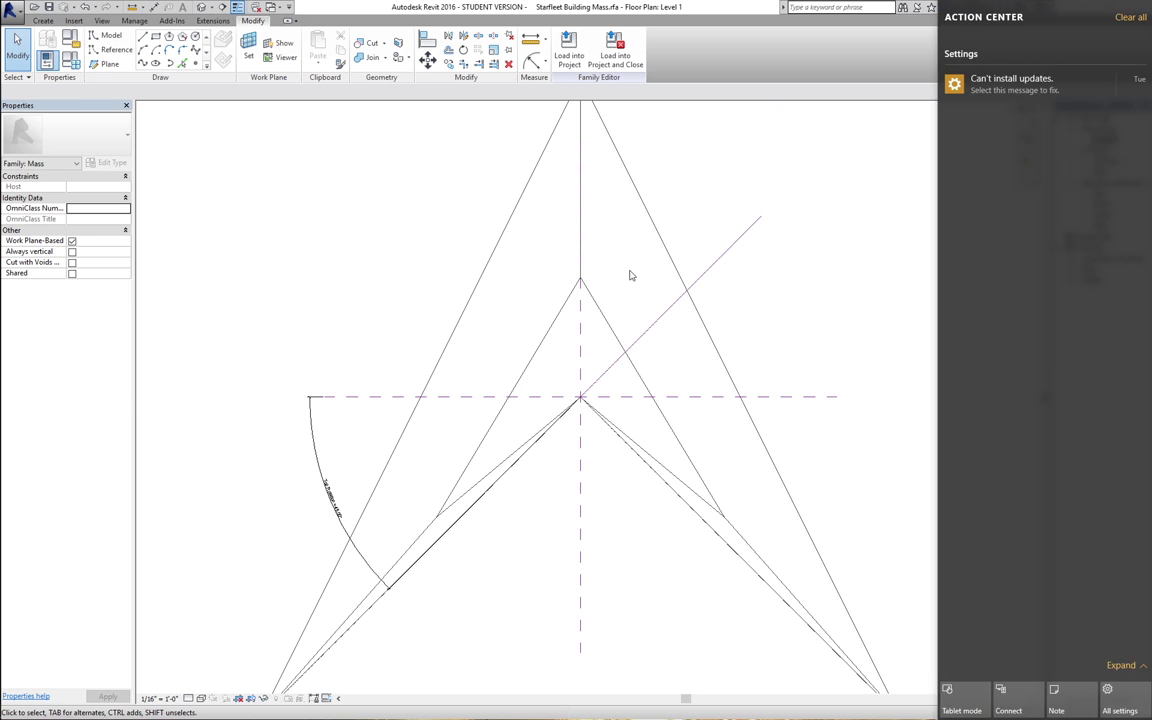
- Test the family by setting Top Rotation to 30° and applying it, then set it to 20° and accept
click(70, 62)
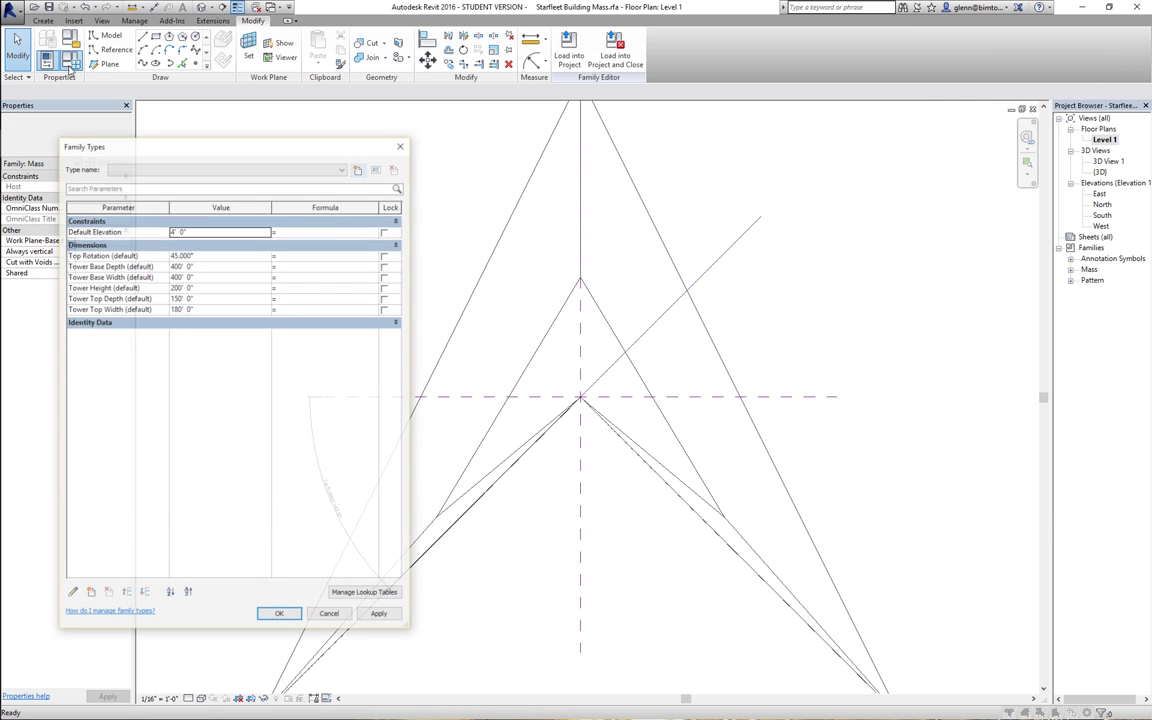
click(220, 255)
text(30)
click(379, 615)
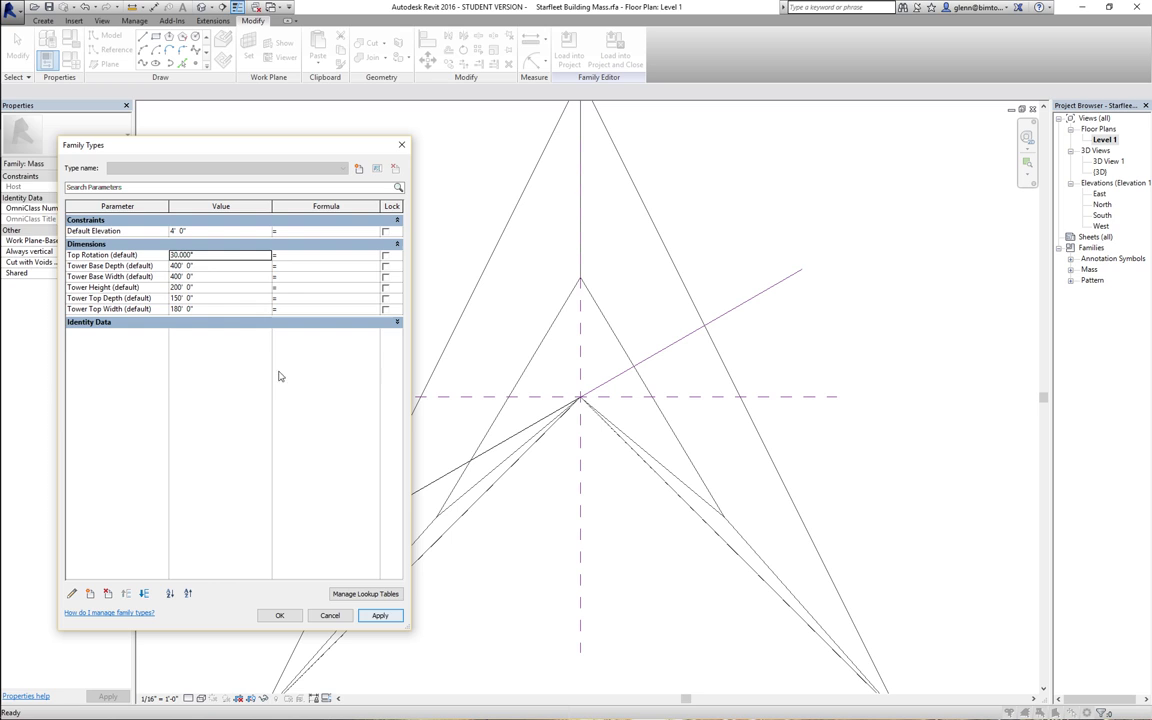
click(231, 258)
text(20)
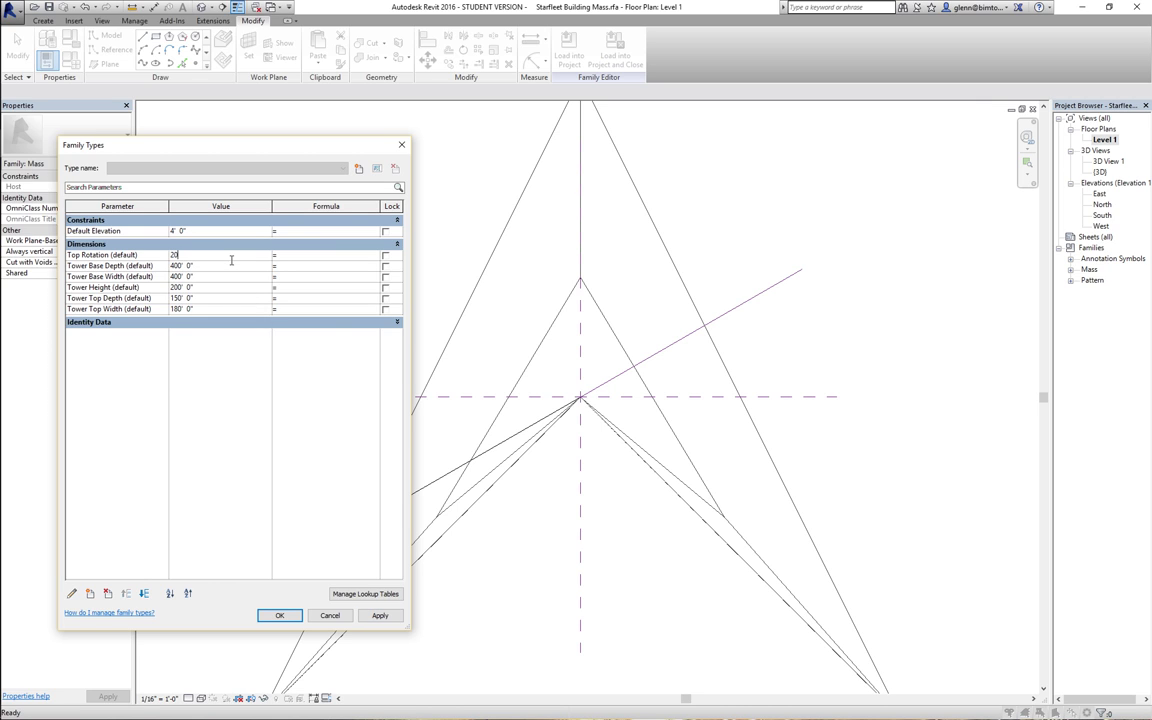
click(380, 615)
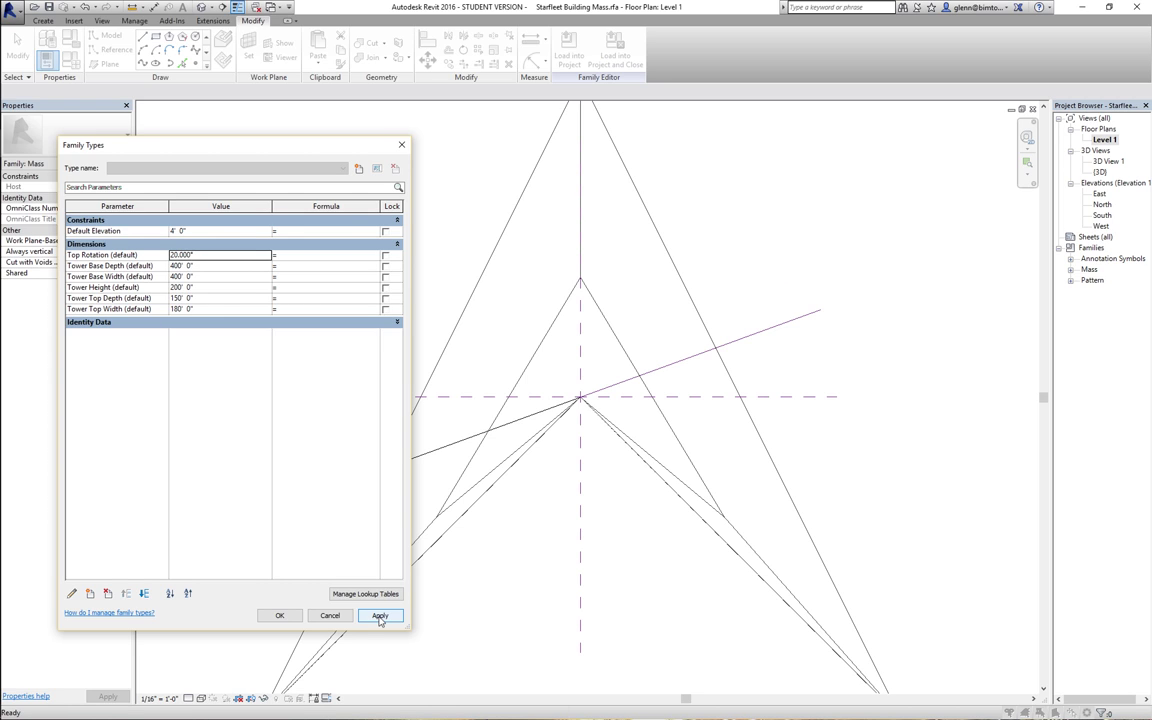
click(297, 618)
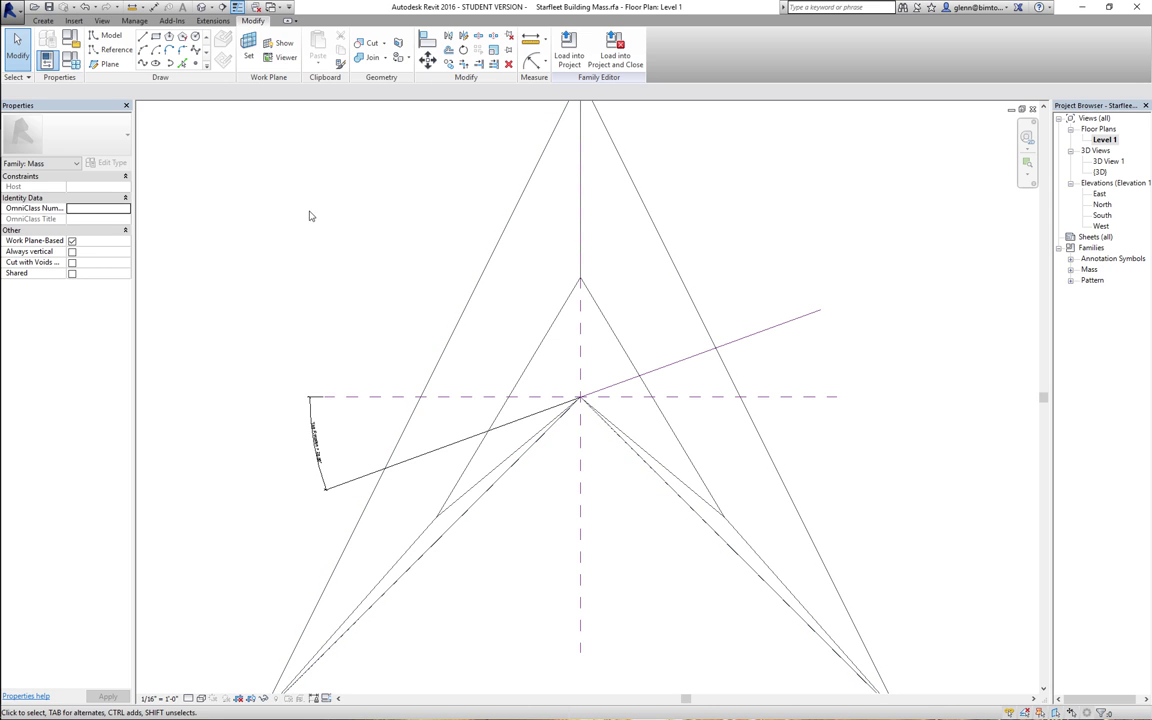
- Dissolve the tower's solid form in the default 3D view
click(201, 8)
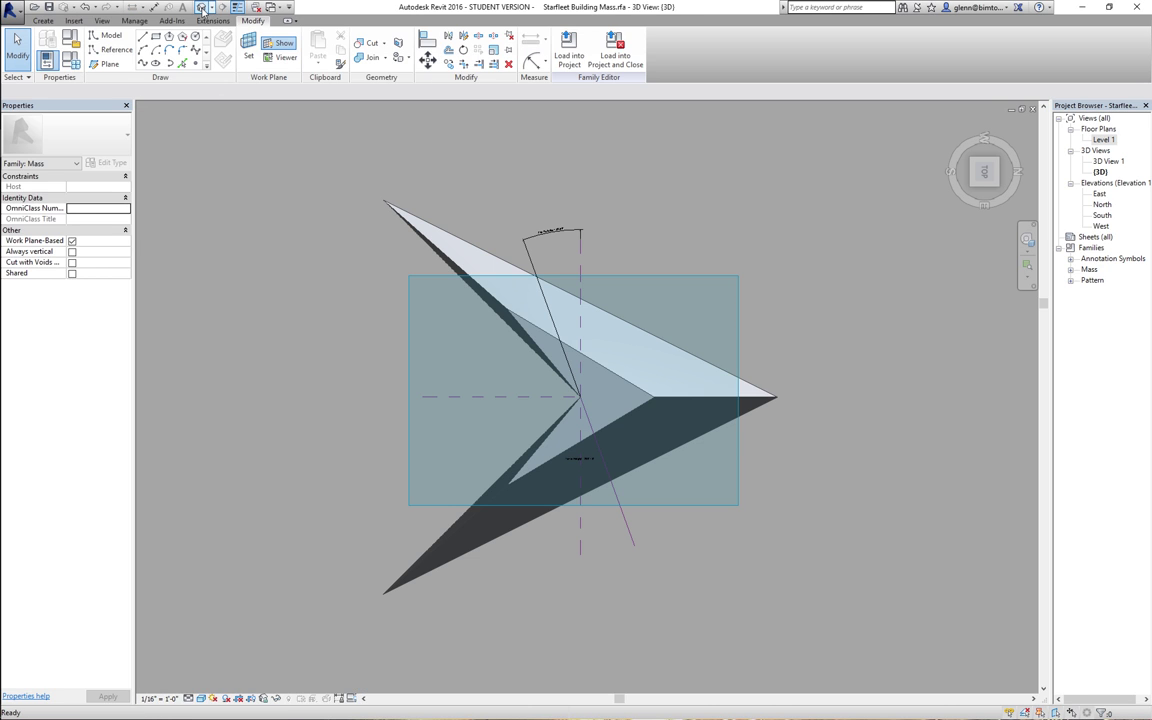
click(997, 191)
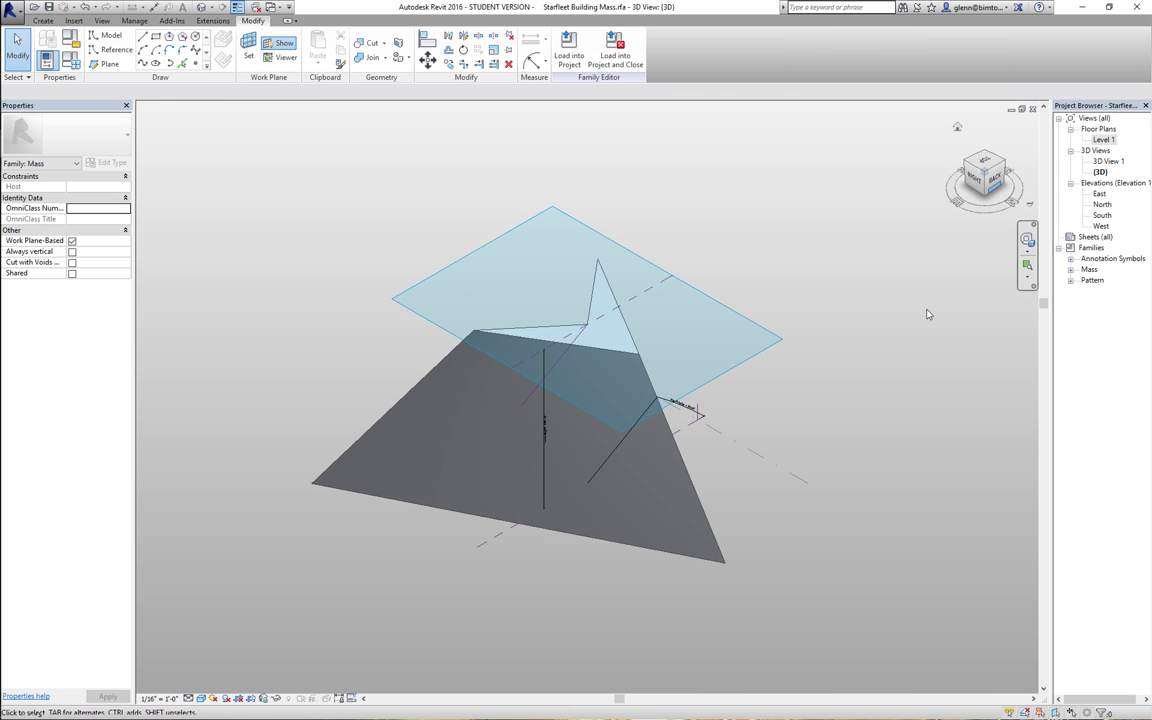
click(697, 520)
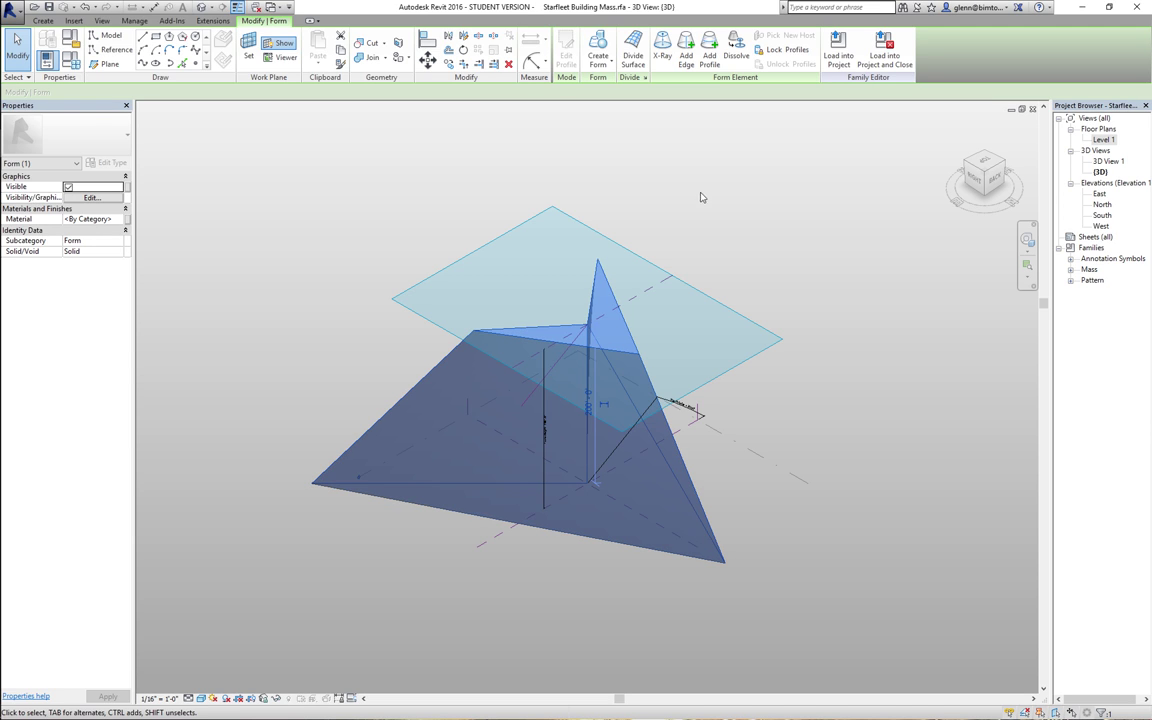
click(735, 45)
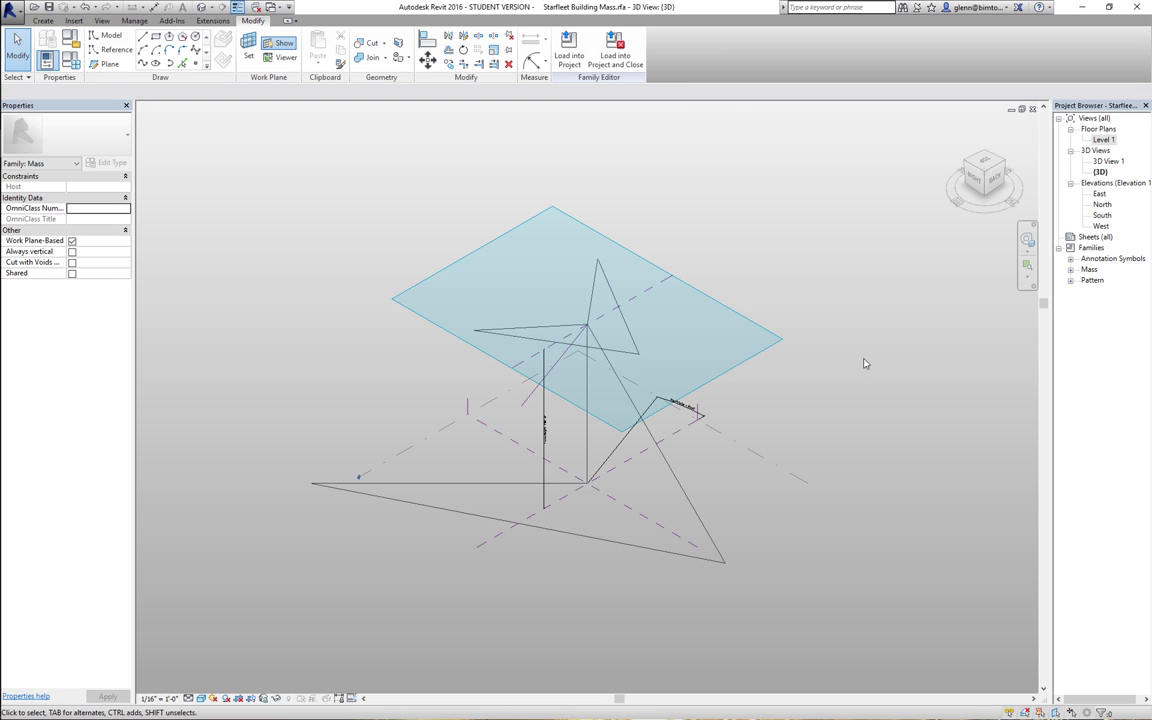
- Select the Top Rotation angular dimension in the Level 1 floor plan
double_click(1106, 140)
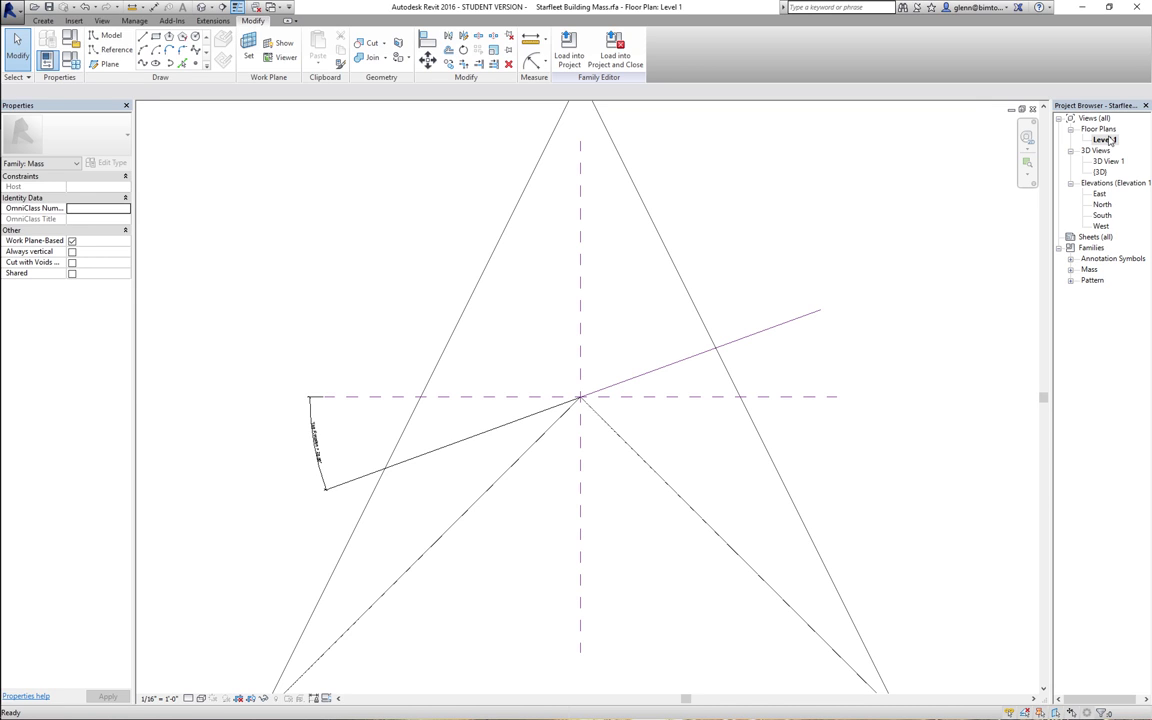
click(320, 403)
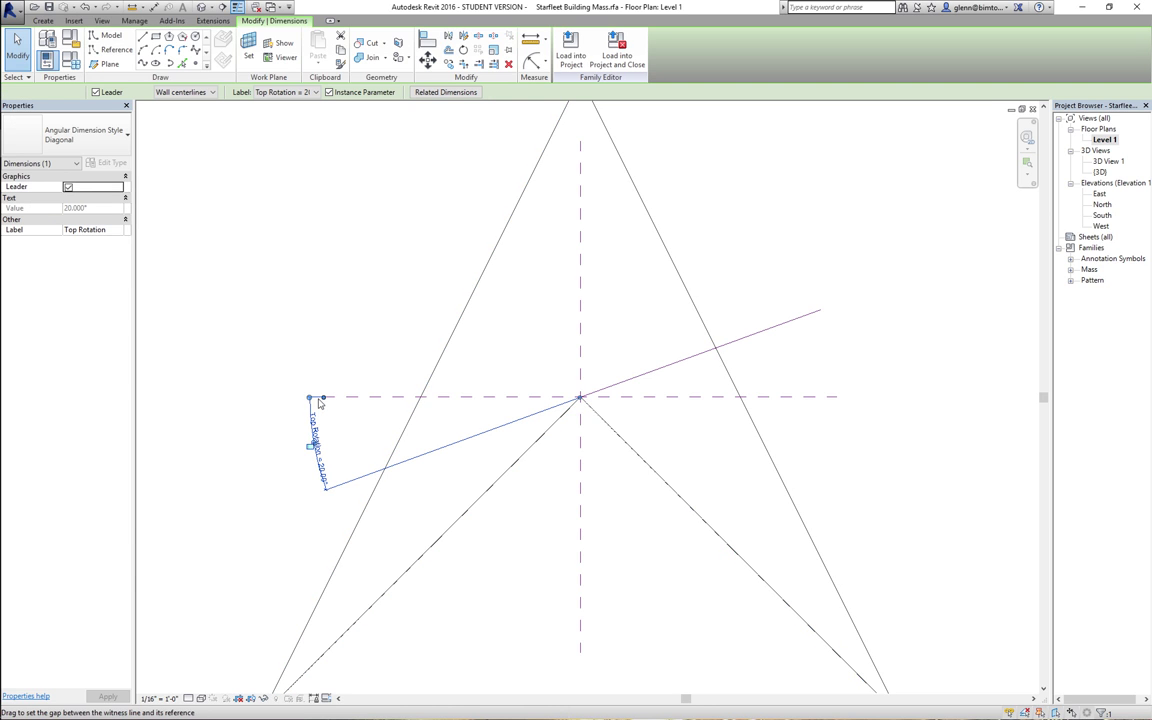
right_click(321, 402)
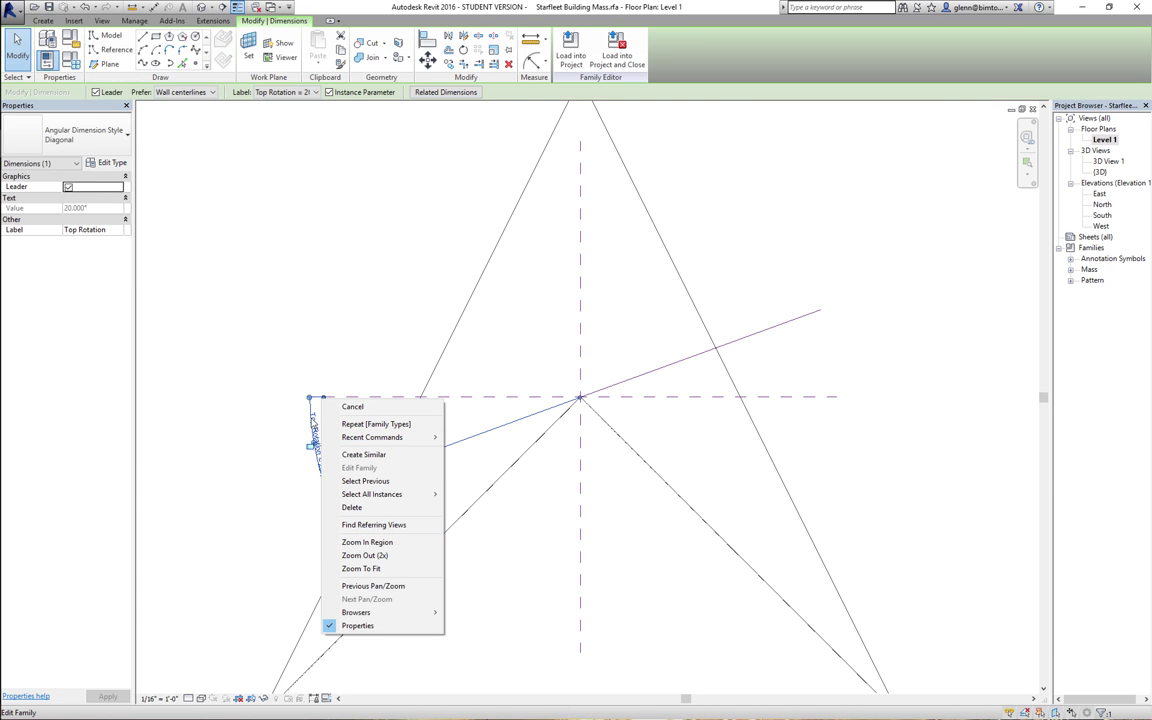
click(255, 401)
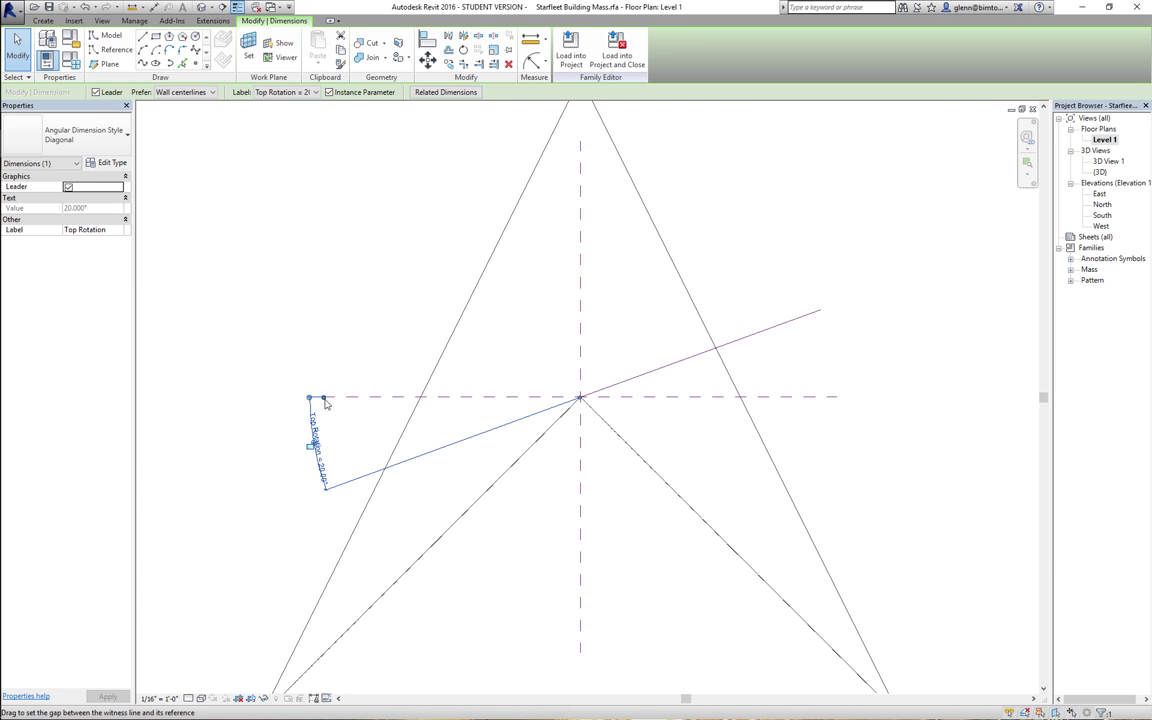
right_click(325, 403)
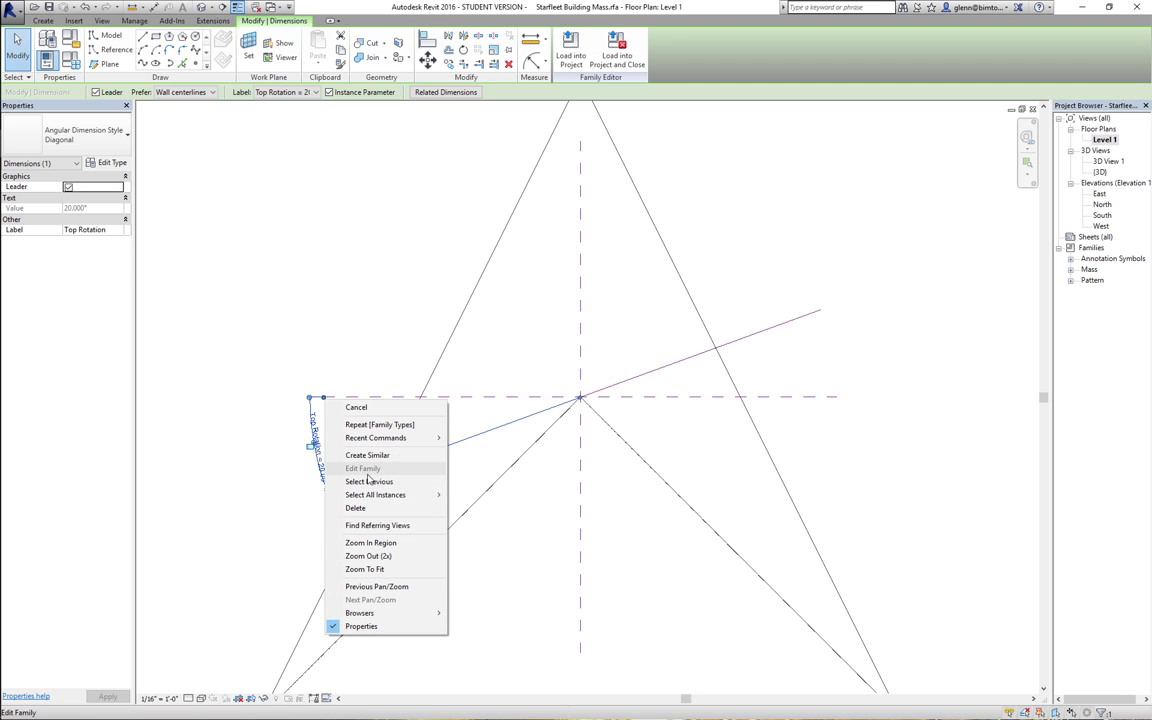
click(308, 455)
- Set the Top Rotation angular dimension to 45° and delete the dimension
click(313, 425)
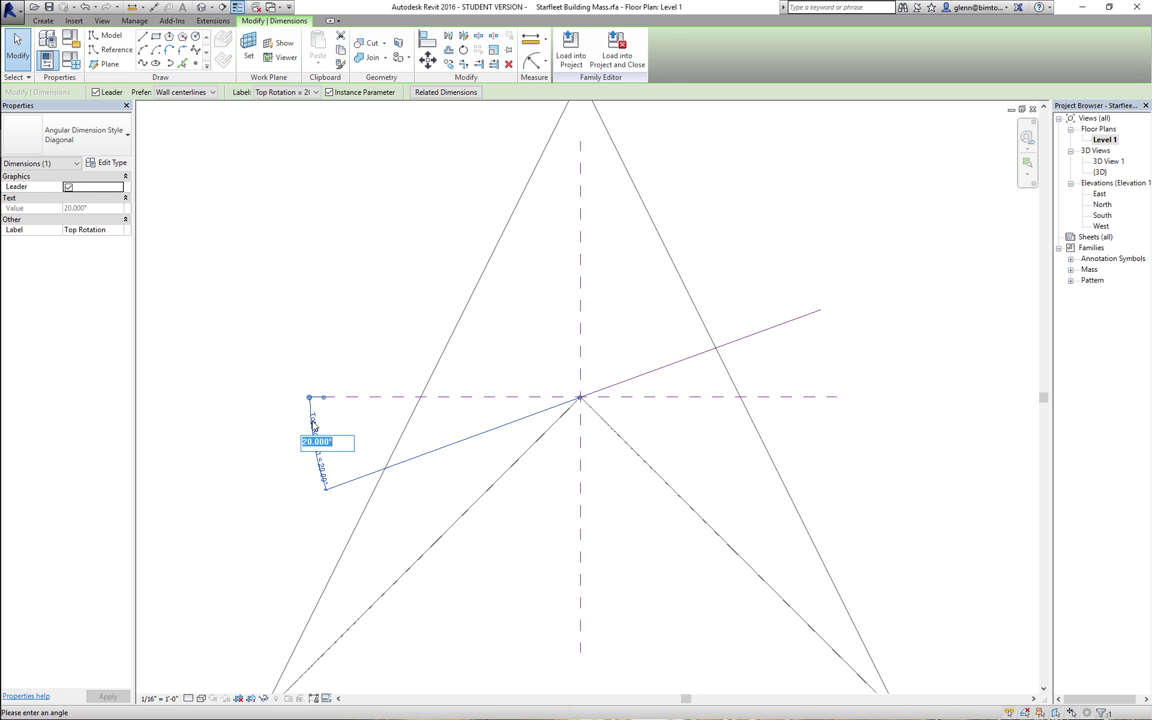
key(BackSpace)
key(Return)
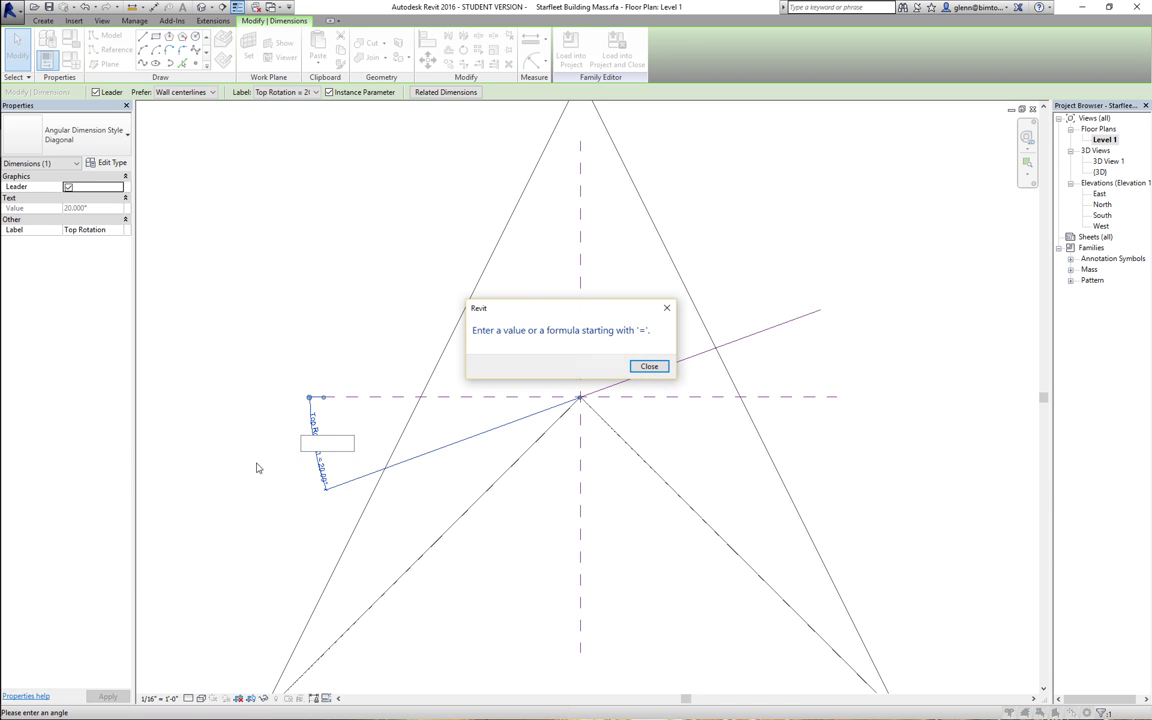
click(645, 367)
text(45)
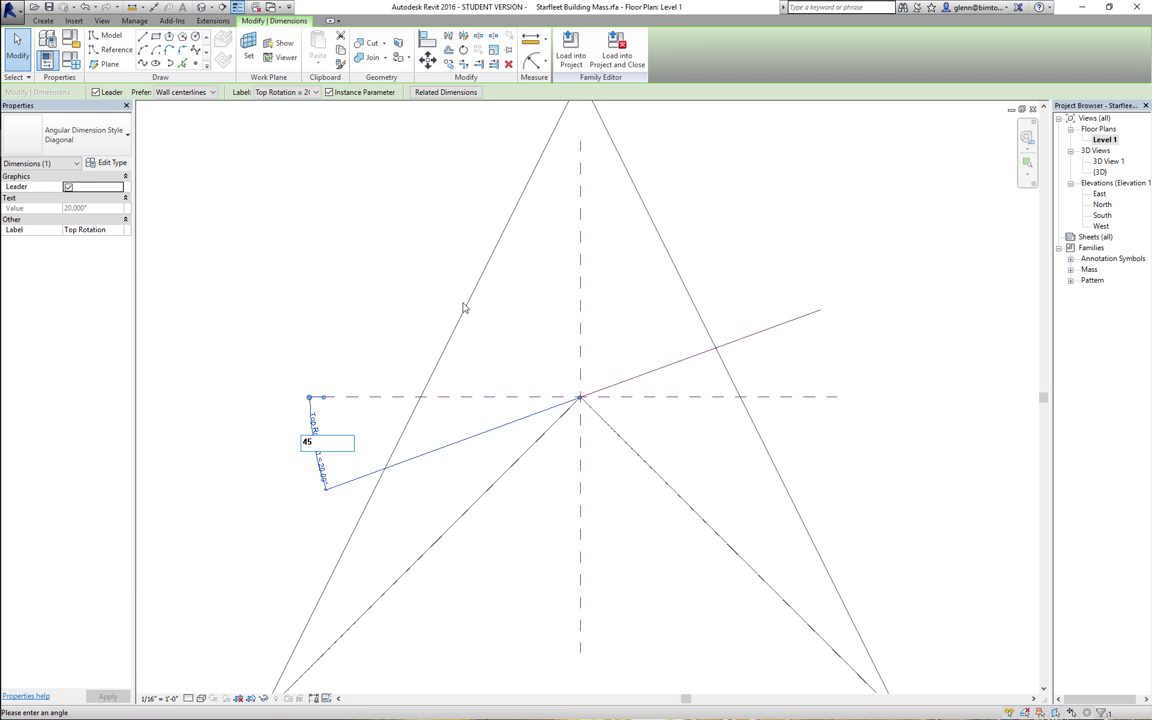
key(Return)
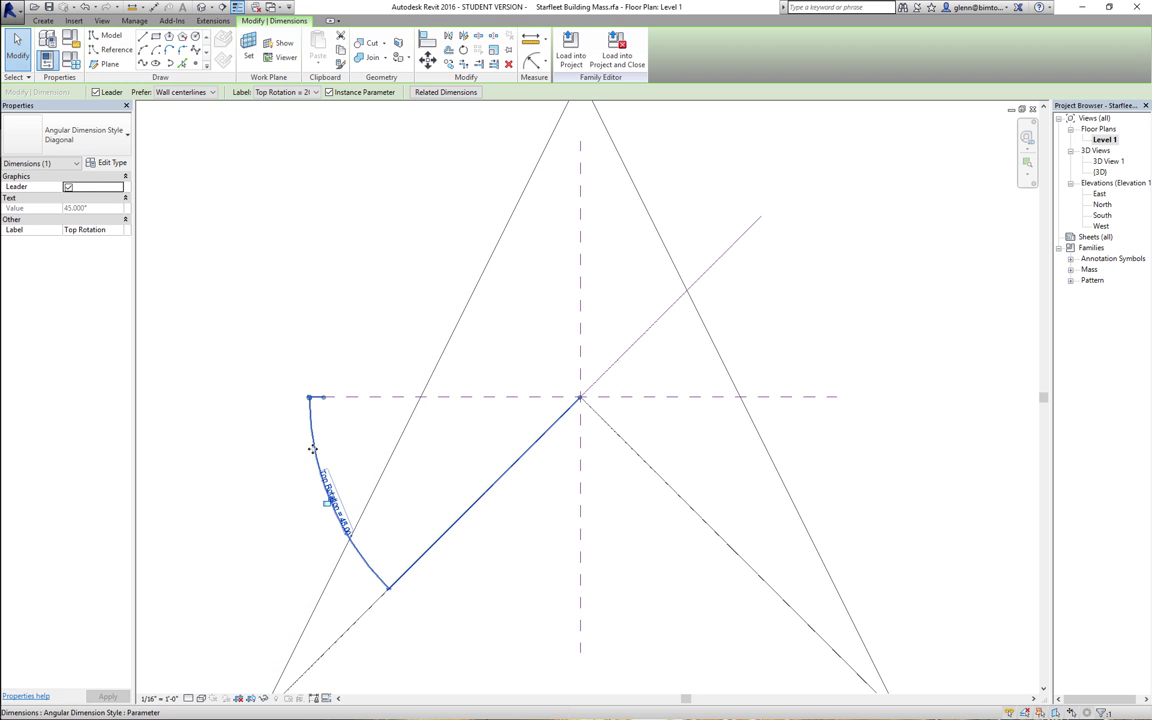
key(Delete)
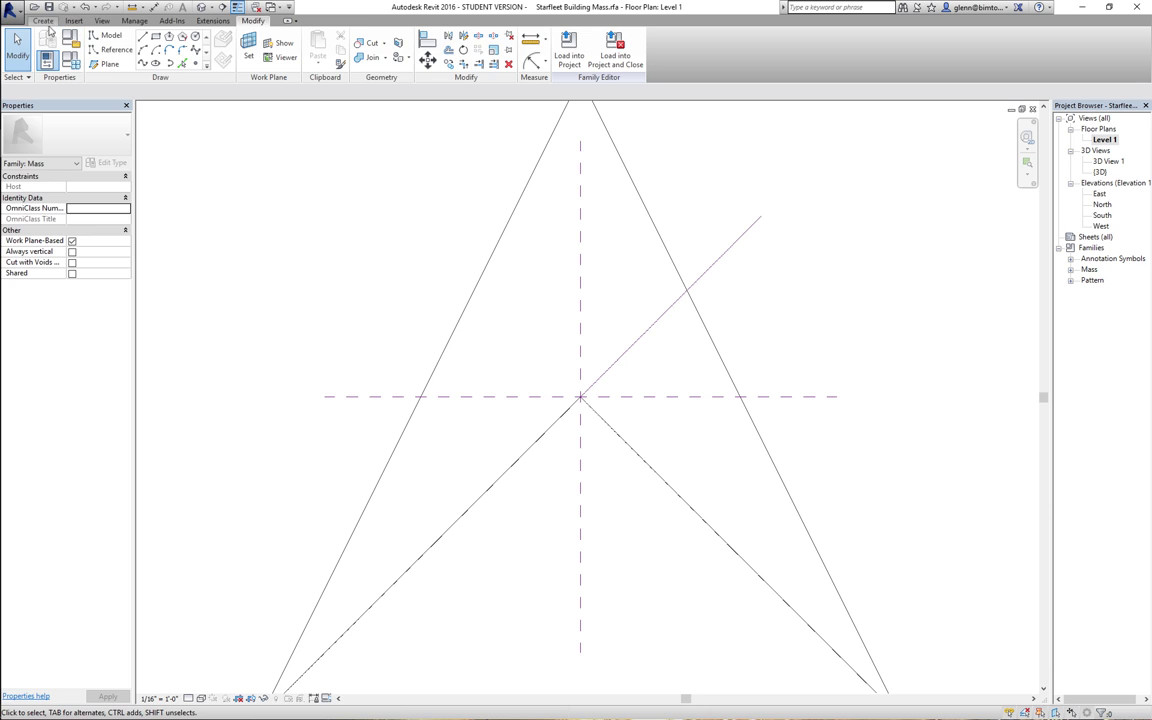
- Place an angular dimension between the Center (Left/Right) reference plane and the diagonal reference line
click(43, 21)
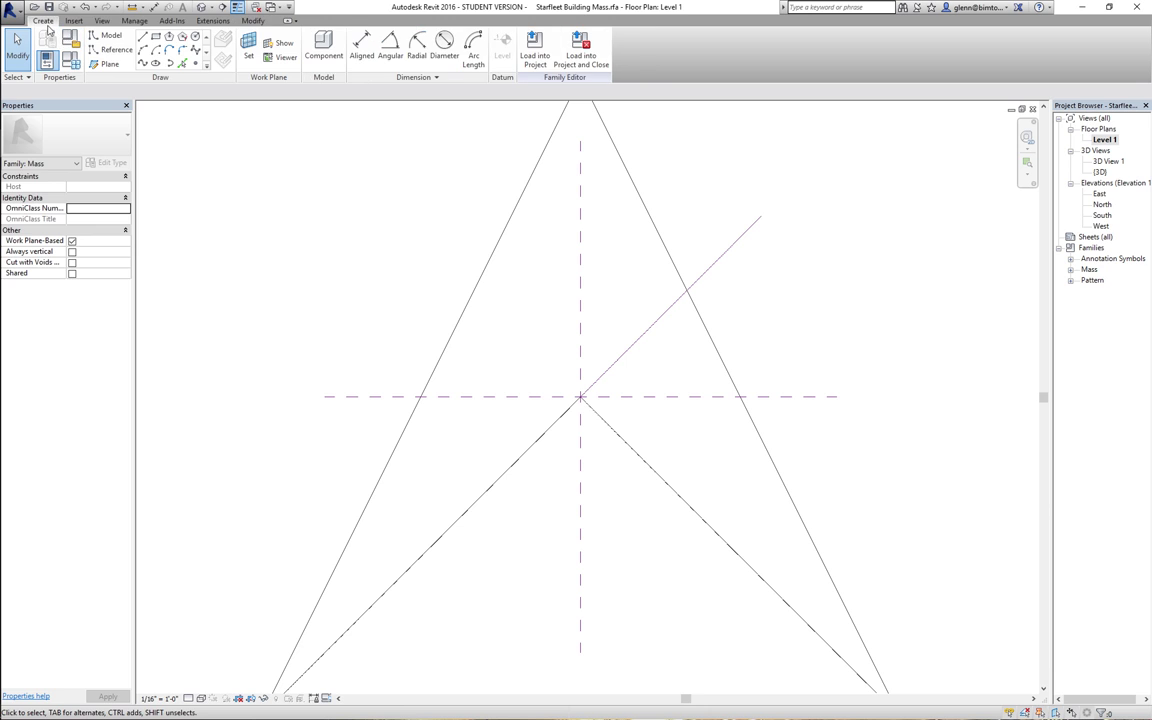
click(393, 55)
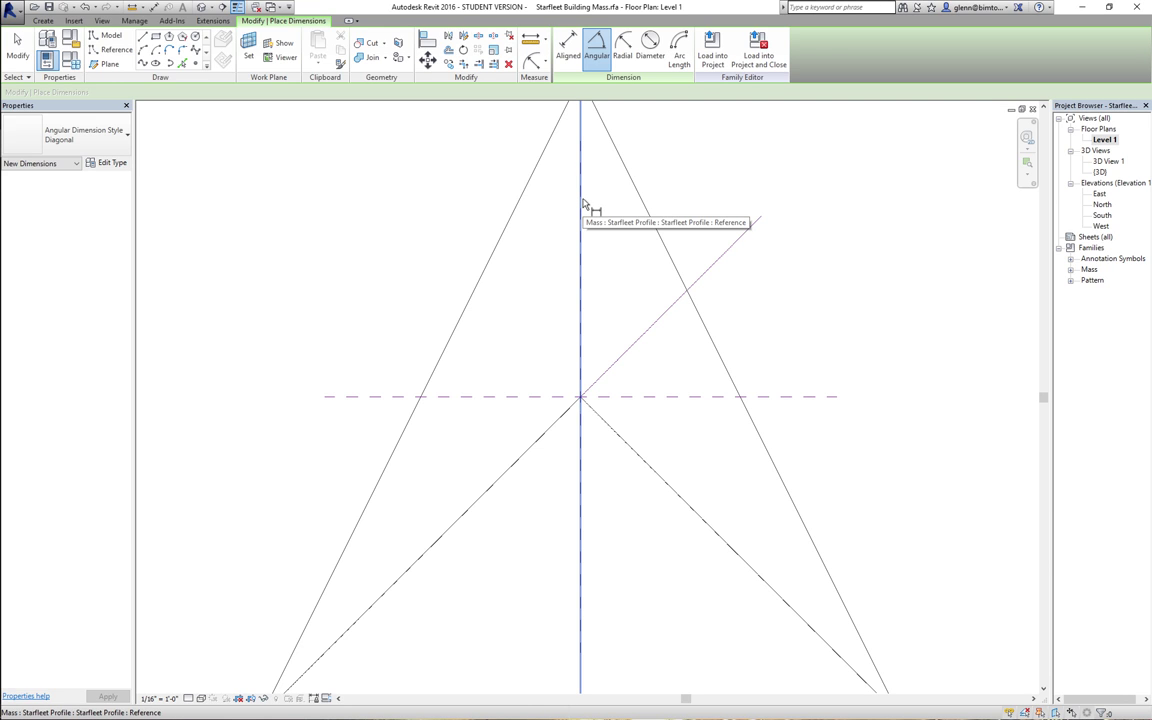
key(Tab)
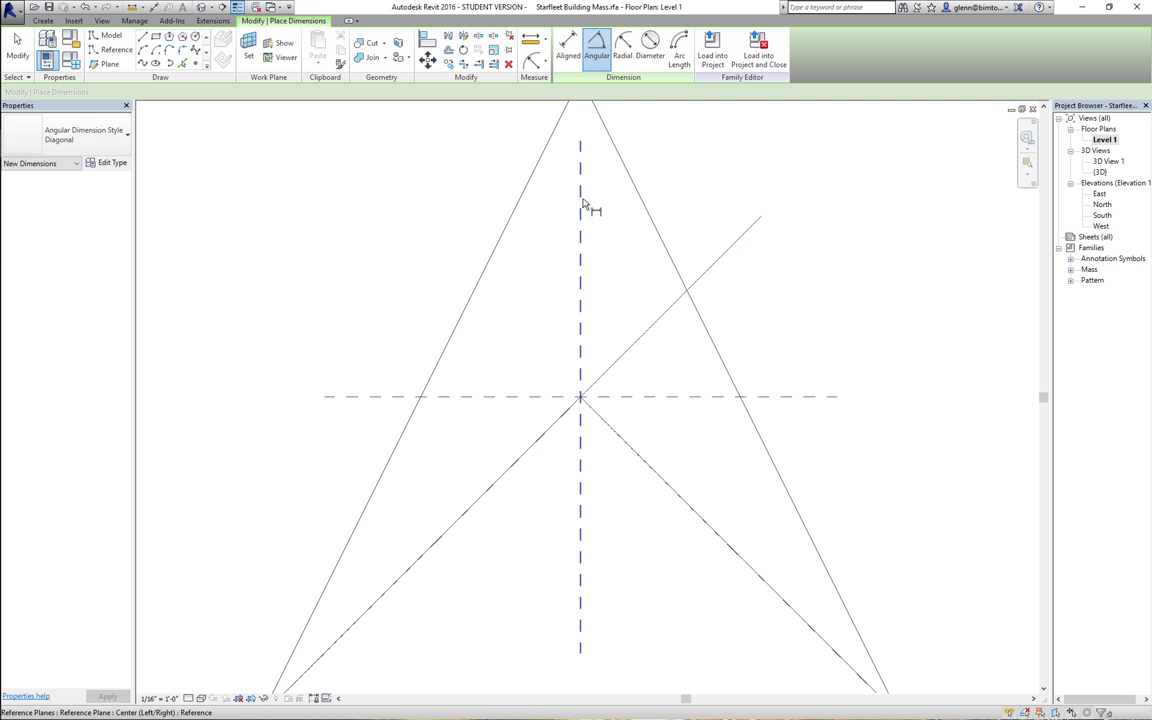
click(584, 204)
click(742, 243)
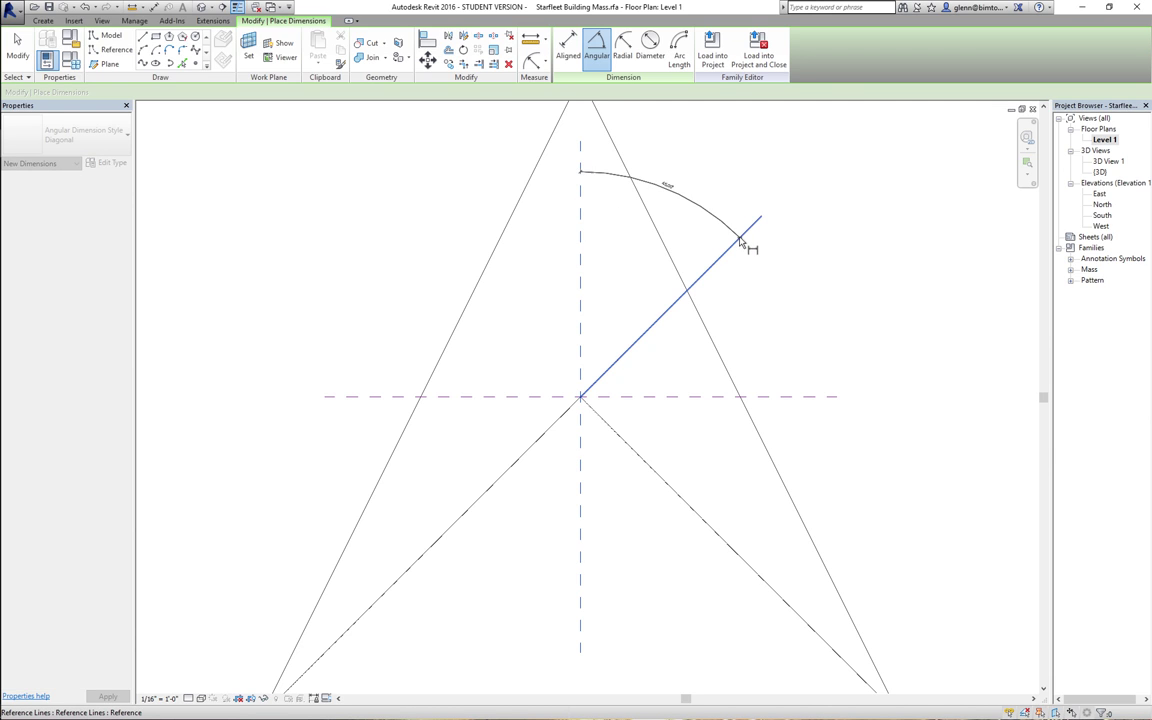
click(740, 226)
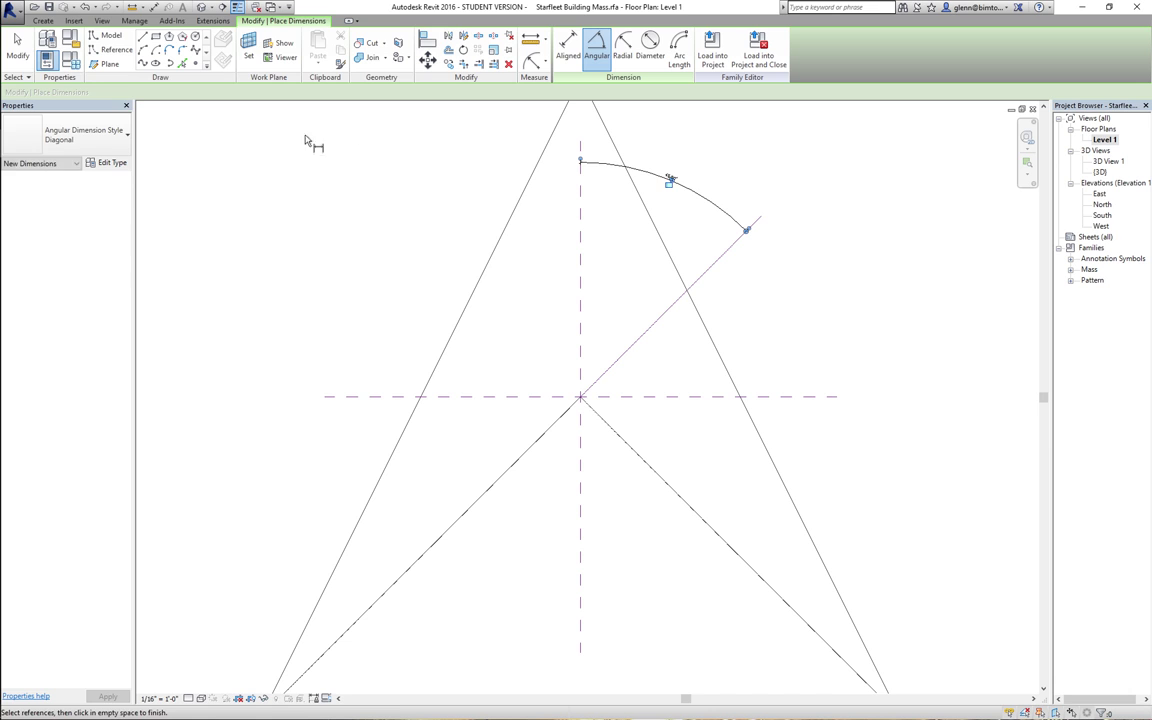
click(17, 50)
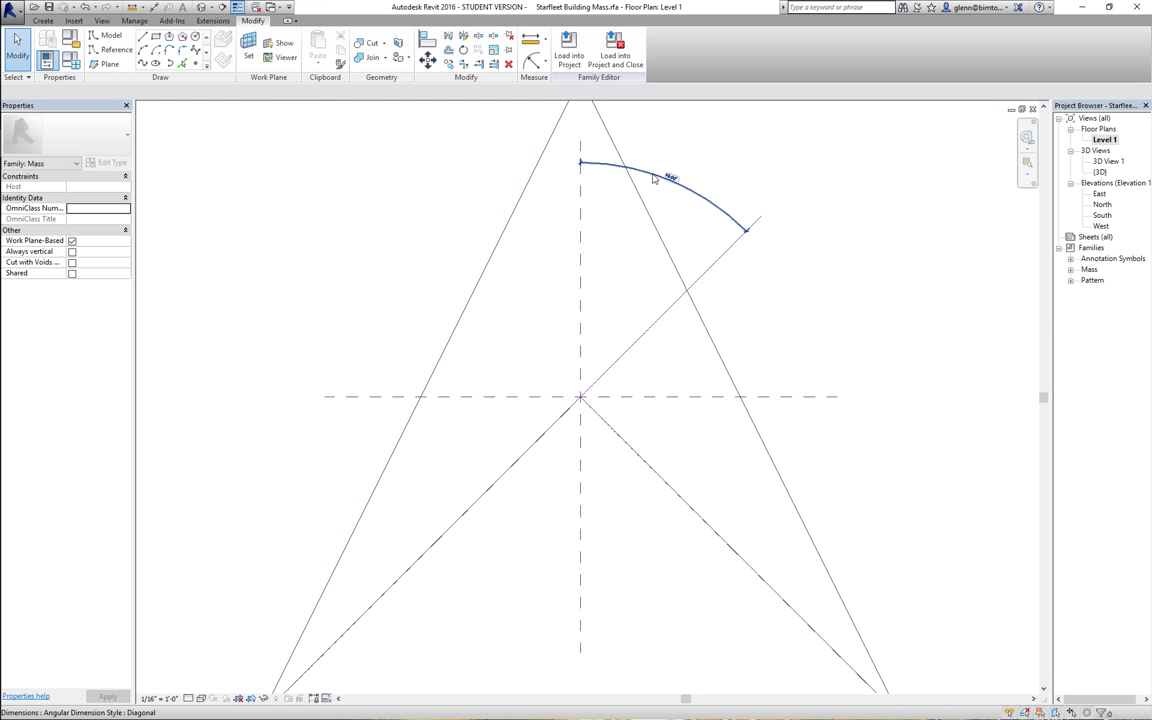
- Label the new angular dimension with the existing Top Rotation parameter
click(665, 179)
click(270, 92)
click(292, 122)
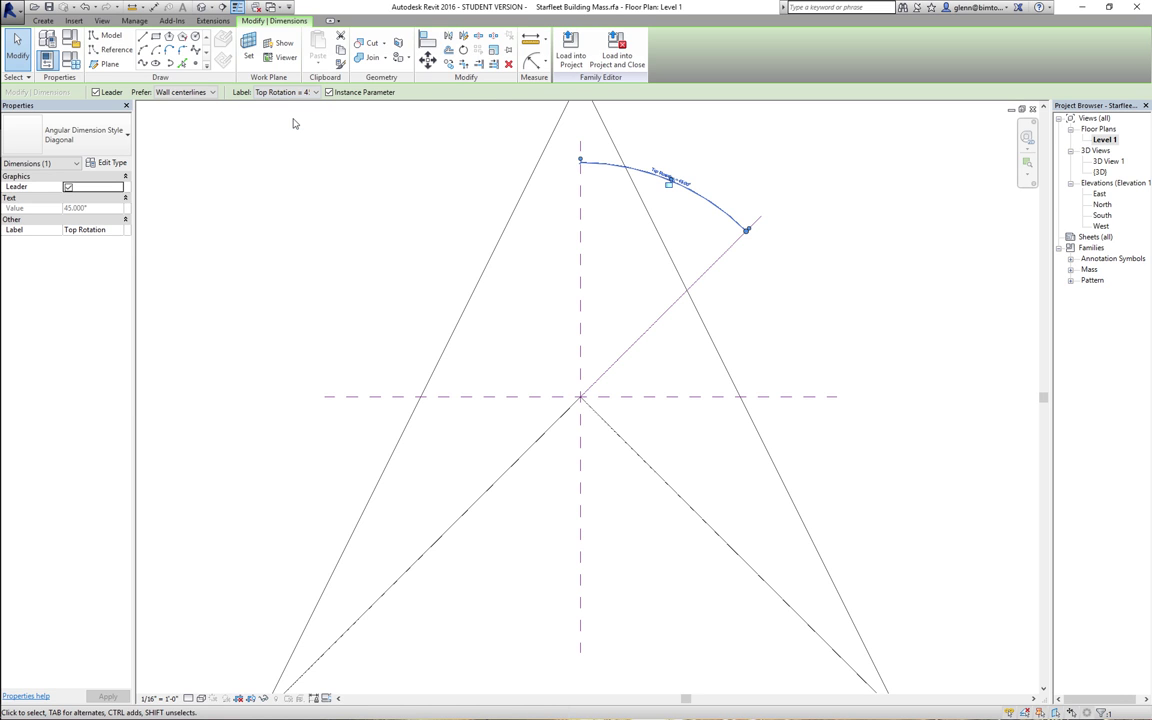
click(270, 188)
- Set the Top Rotation family parameter to 10°, apply it and accept the family types
click(60, 70)
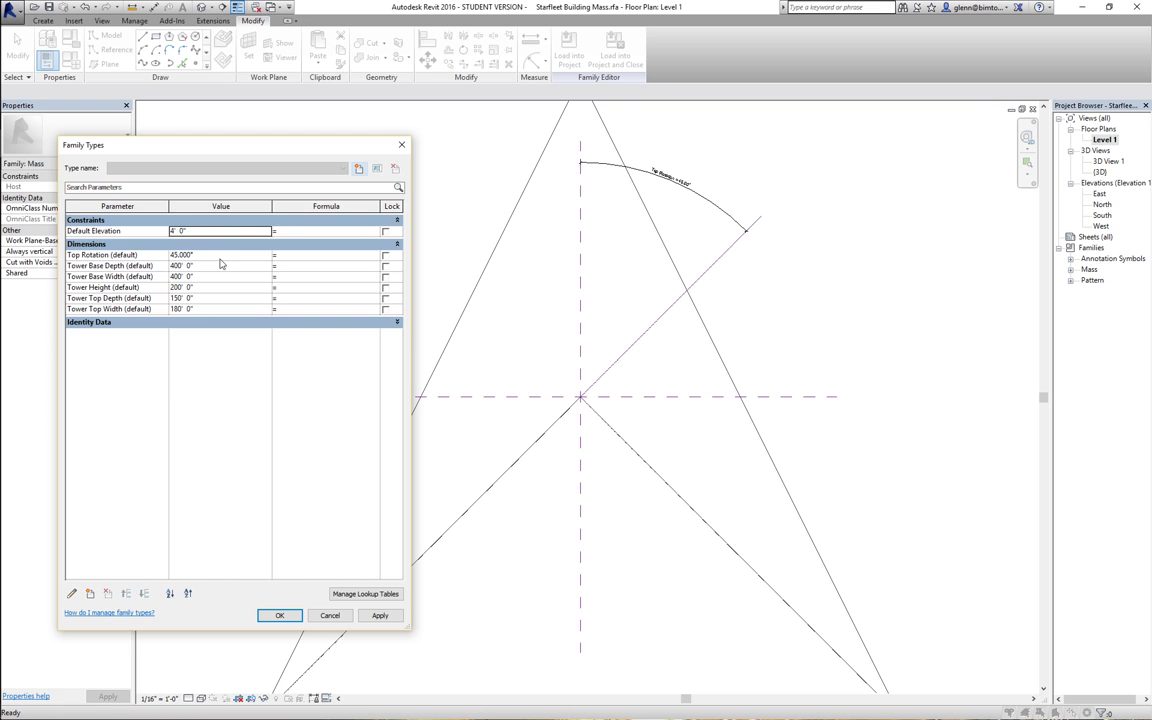
click(221, 256)
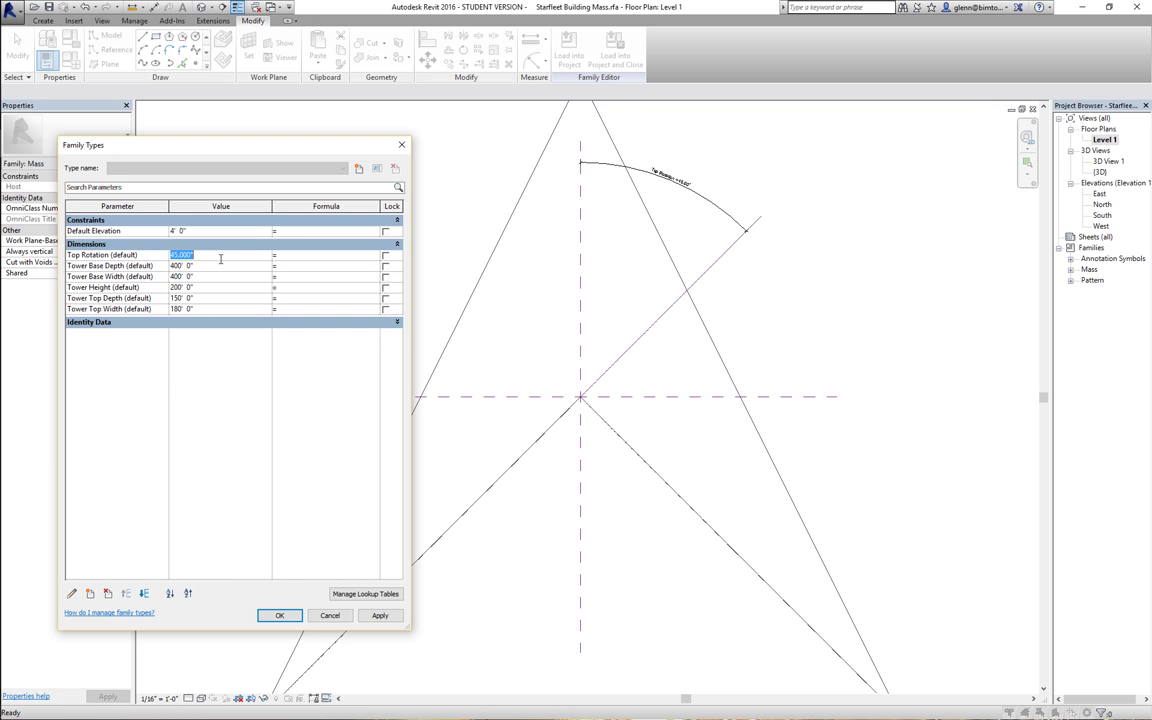
text(10)
click(380, 615)
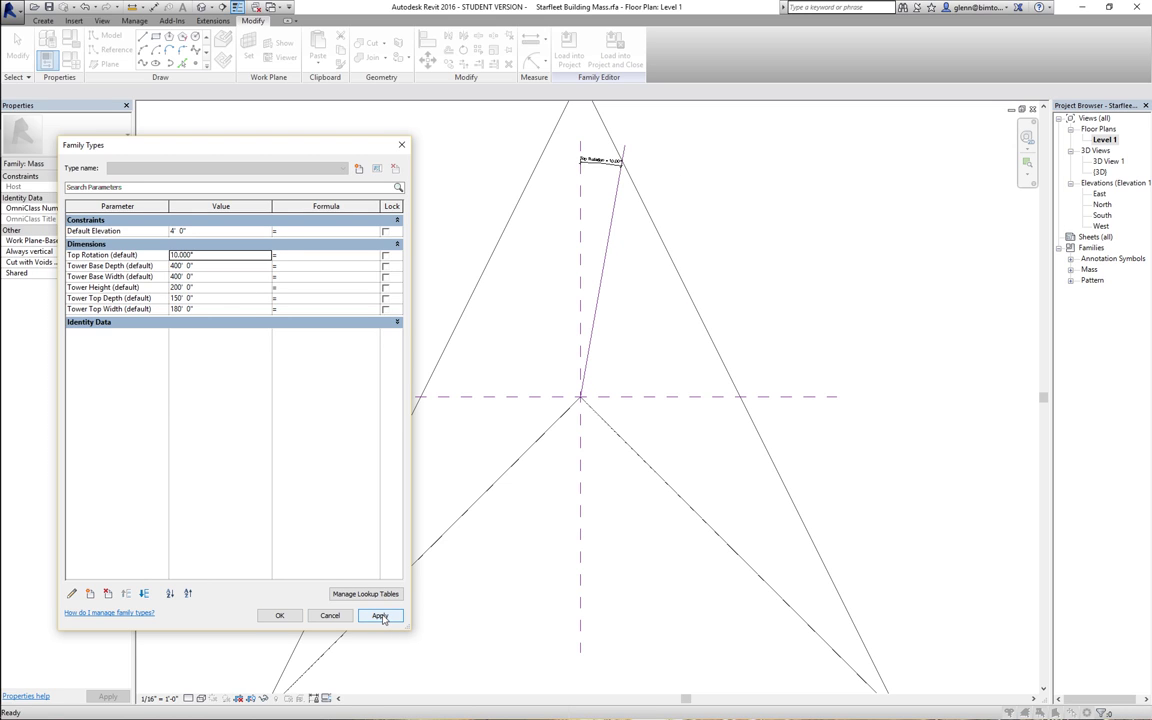
click(285, 617)
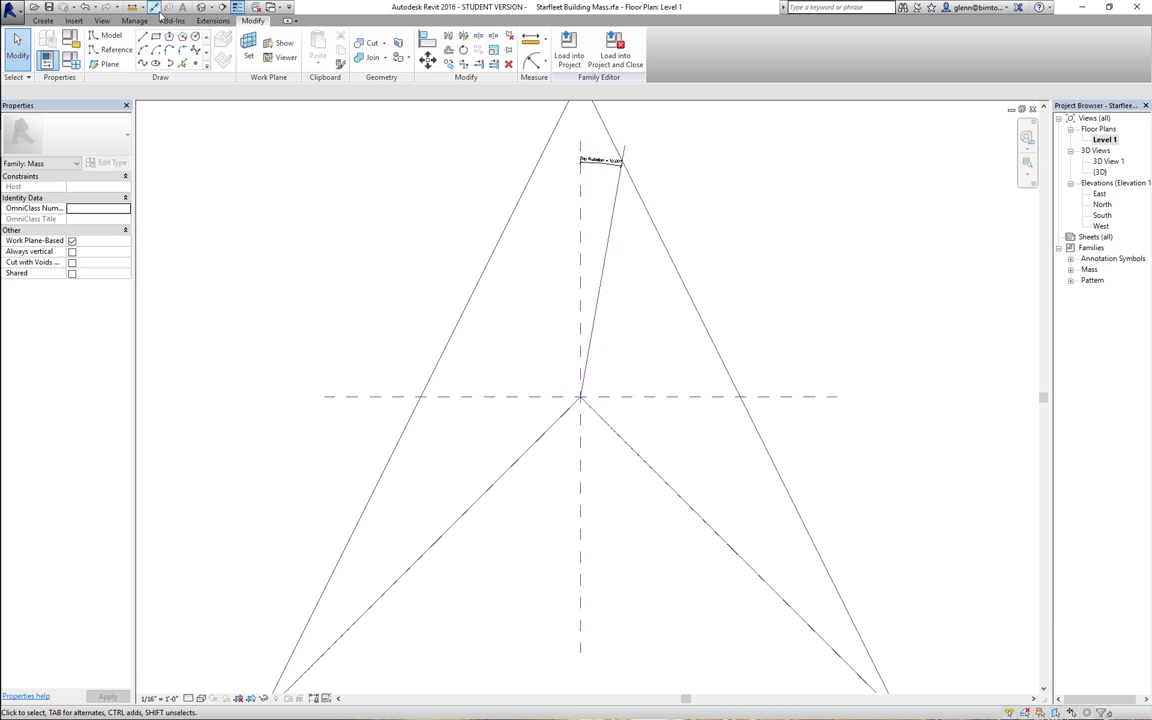
- Show the tower's top profile and reference line close up in the default 3D view
click(201, 7)
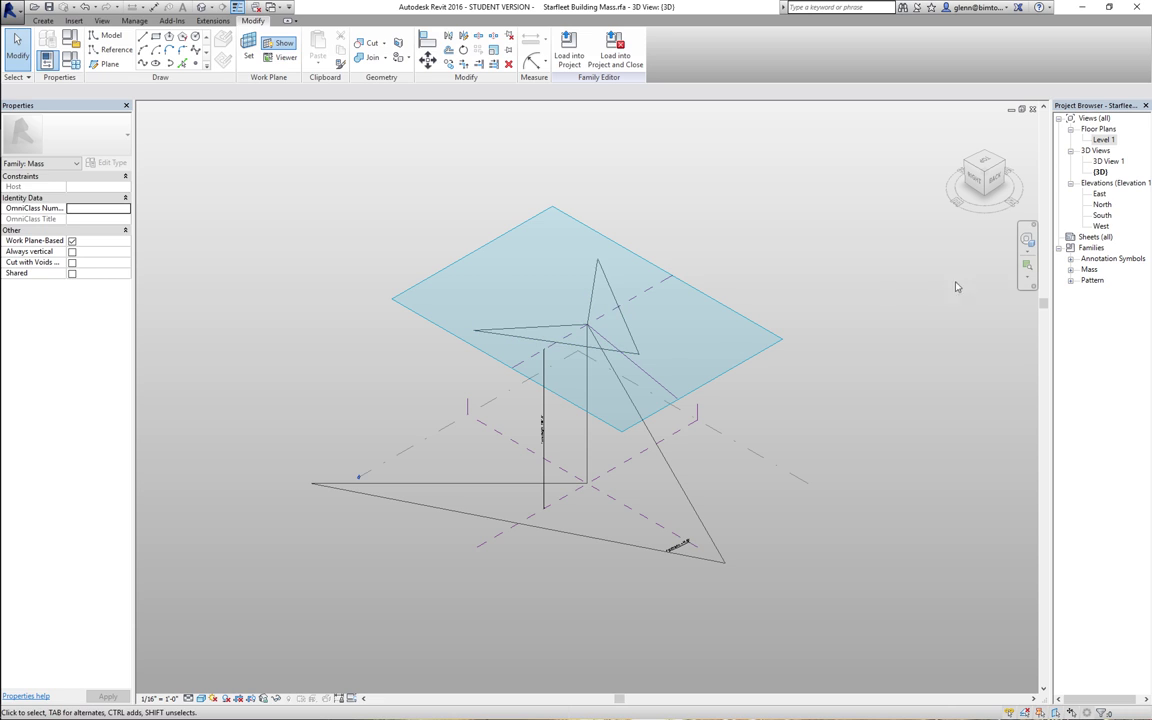
click(1027, 265)
drag(447, 261, 670, 394)
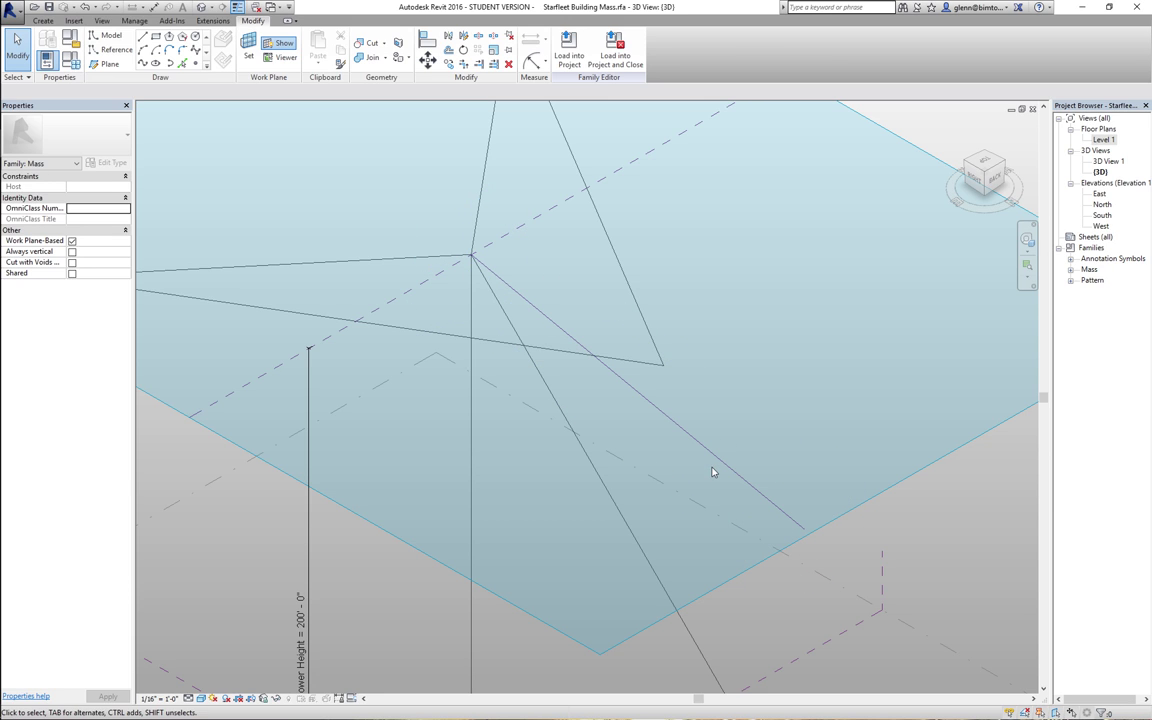
click(720, 466)
key(Escape)
click(426, 42)
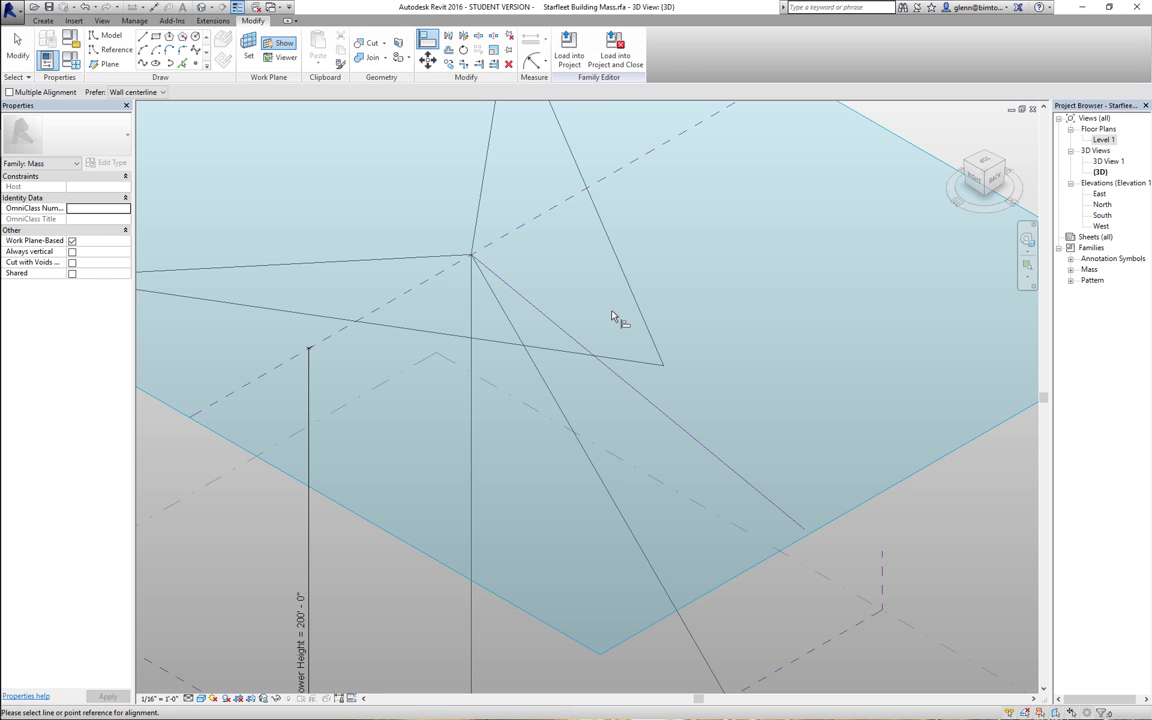
click(662, 427)
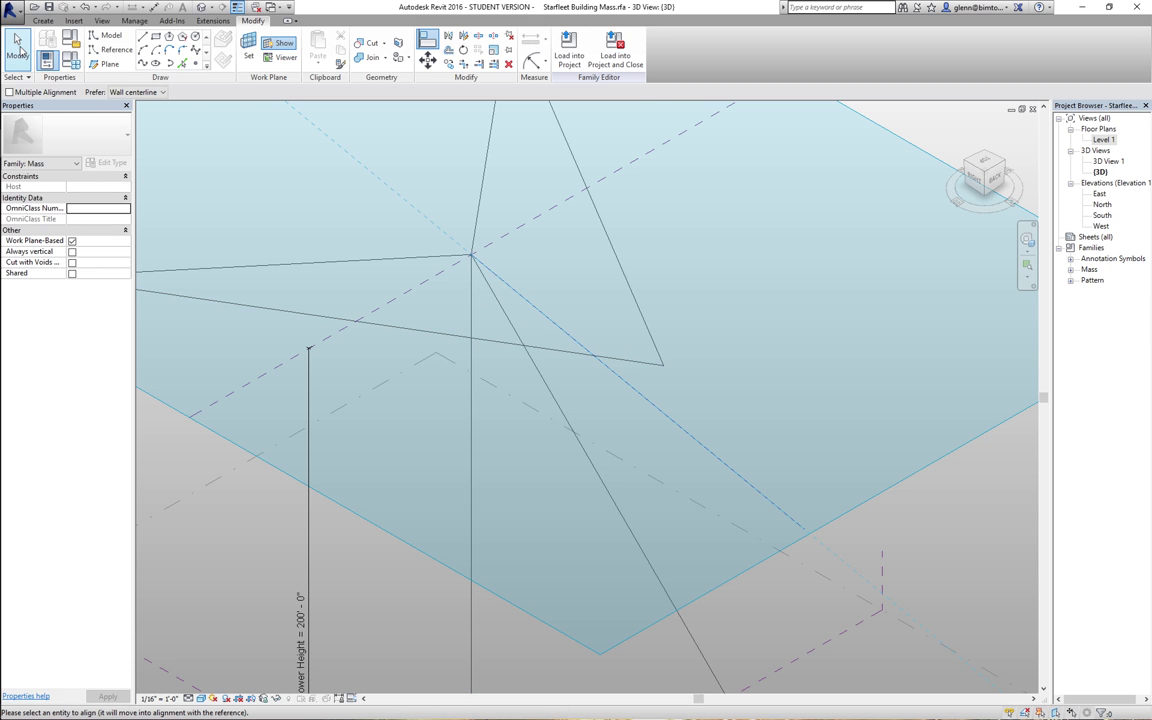
key(Escape)
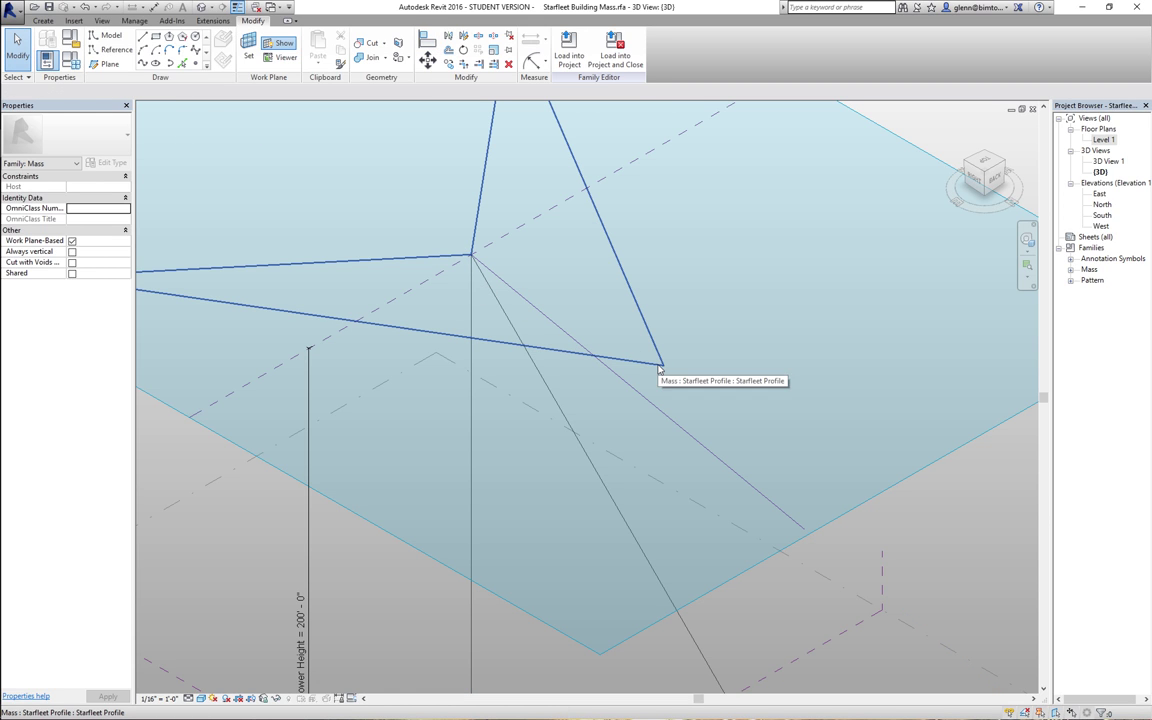
- Delete the top Starfleet Profile and place a new instance hosted on the rotating reference line's horizontal work plane
click(659, 370)
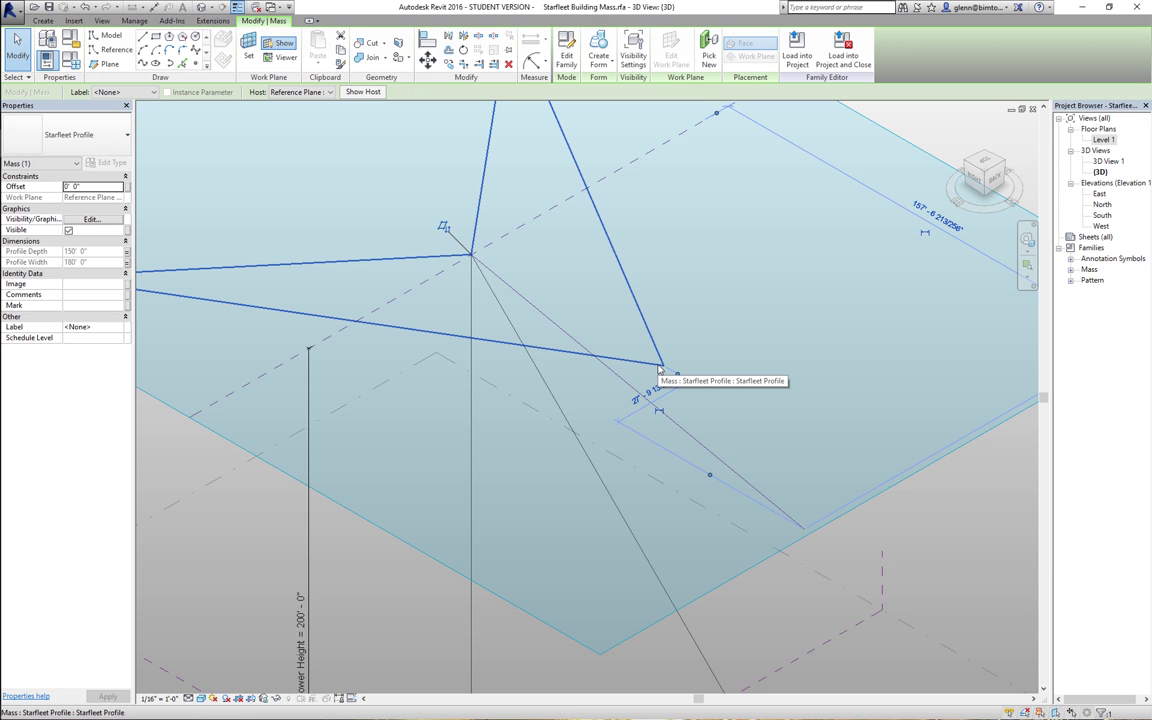
key(Delete)
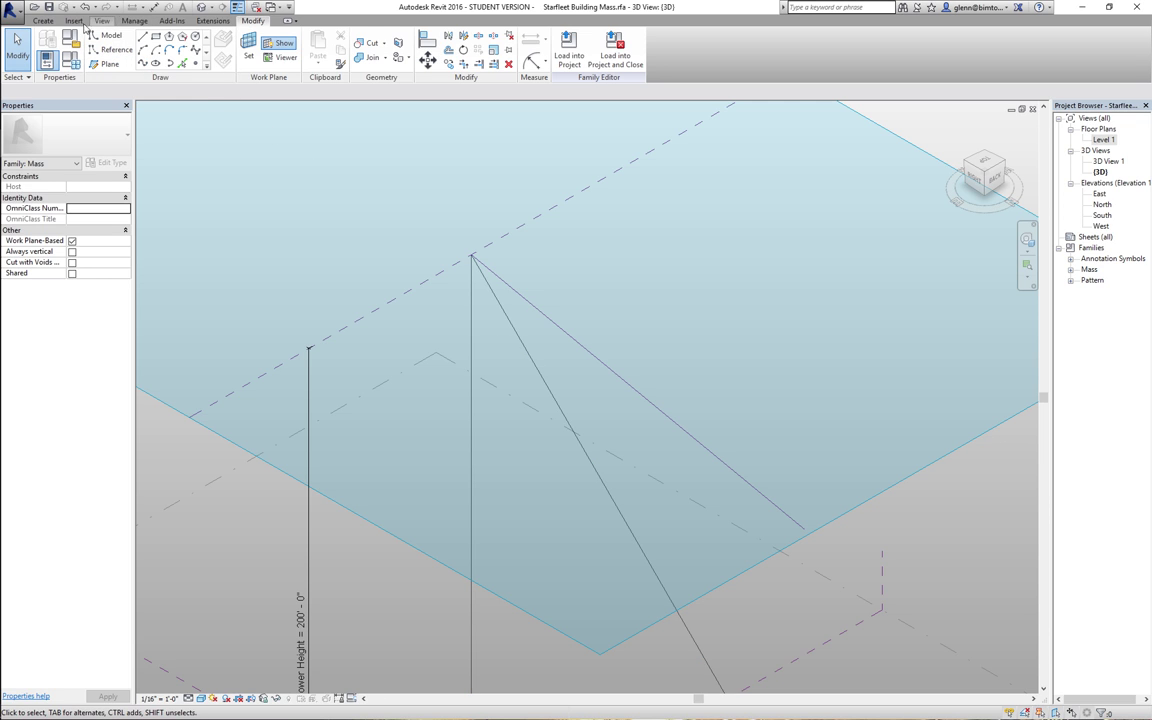
click(43, 20)
click(320, 40)
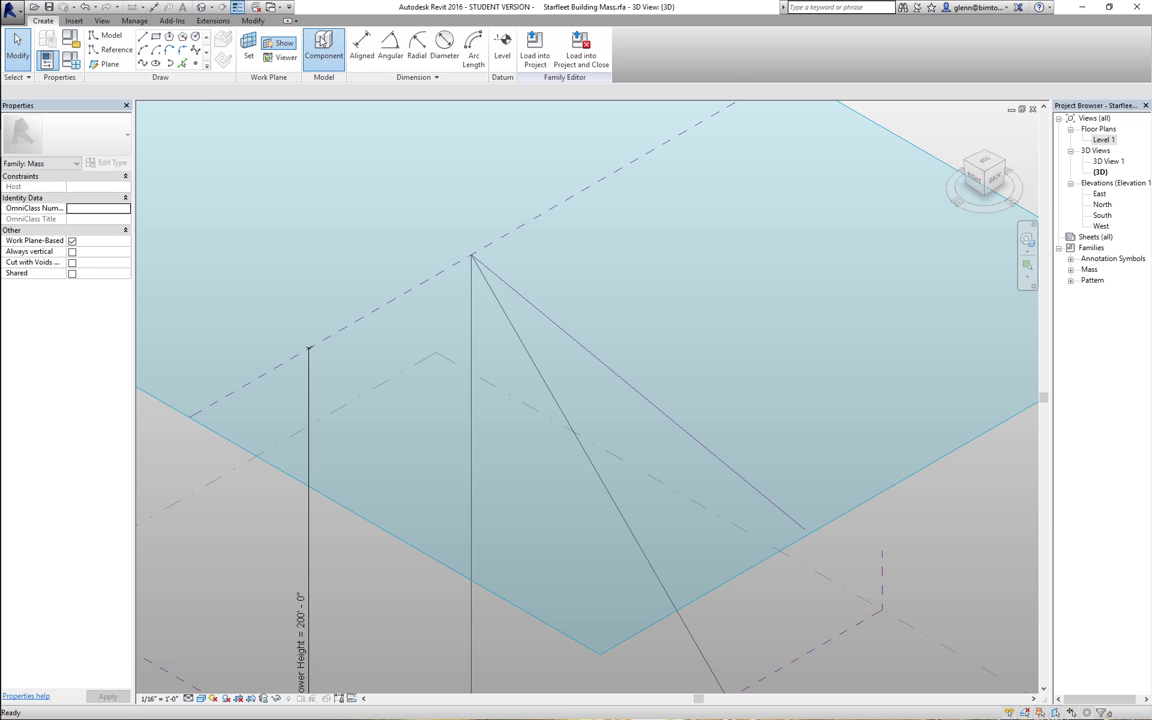
click(282, 92)
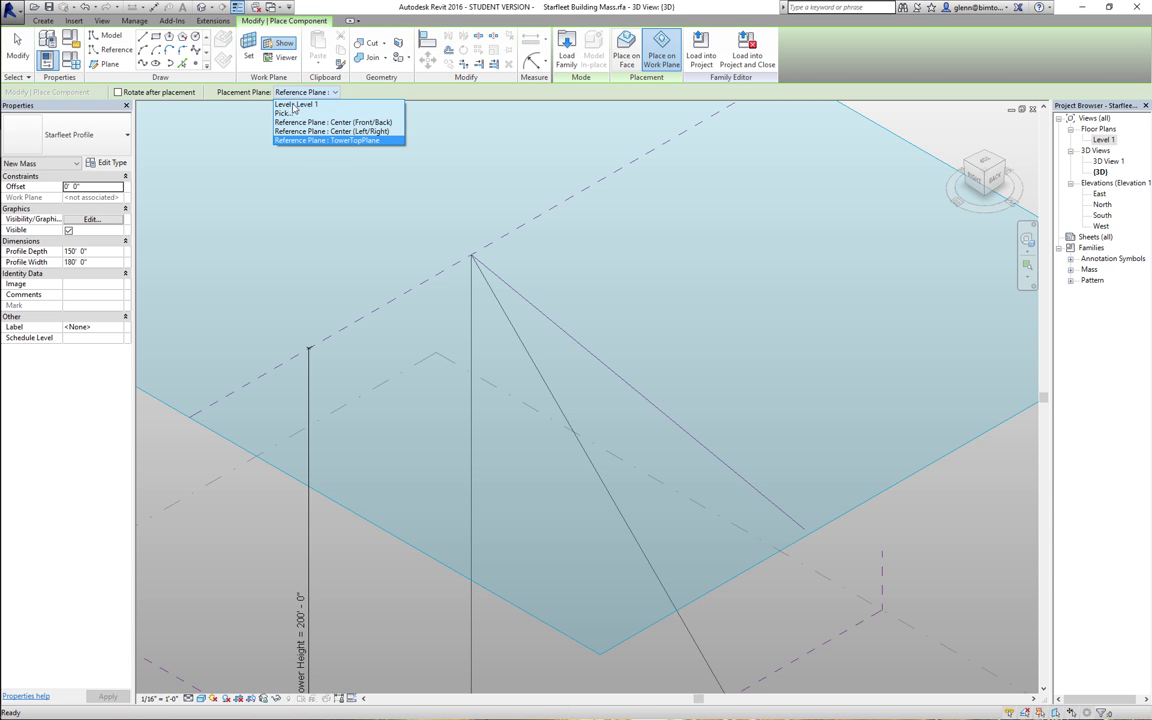
click(293, 104)
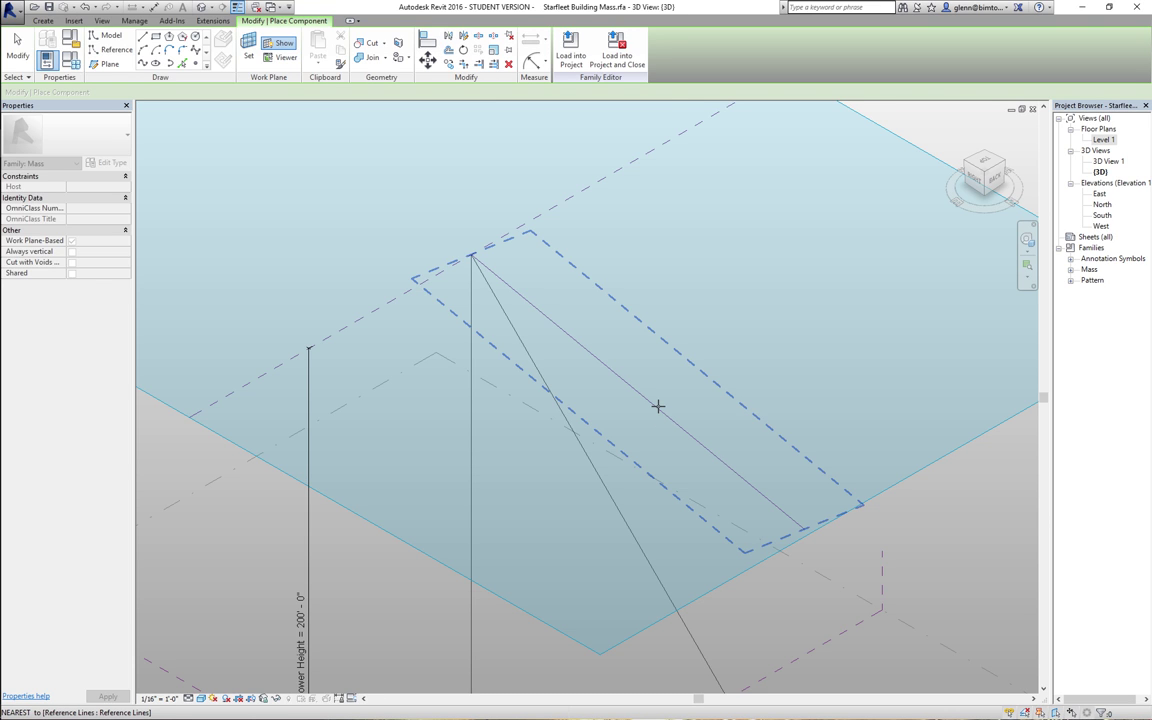
click(658, 406)
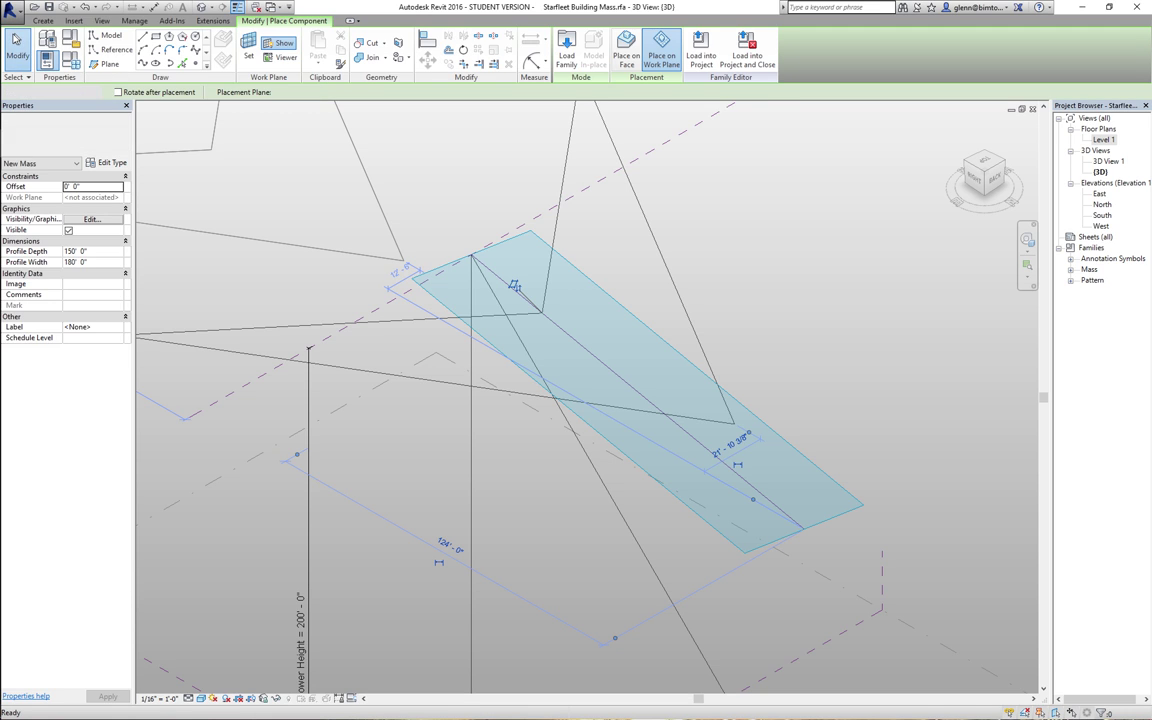
click(17, 47)
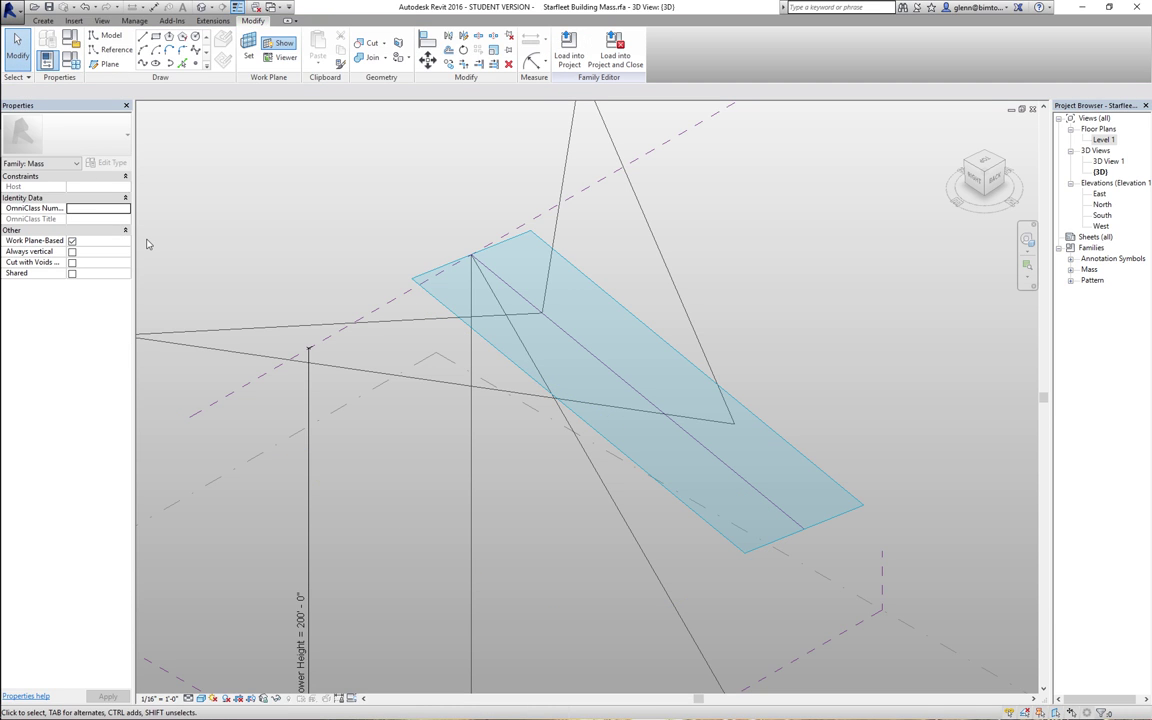
- In the top view, move the new profile by its notch vertex onto the intersection of the center reference planes
click(986, 166)
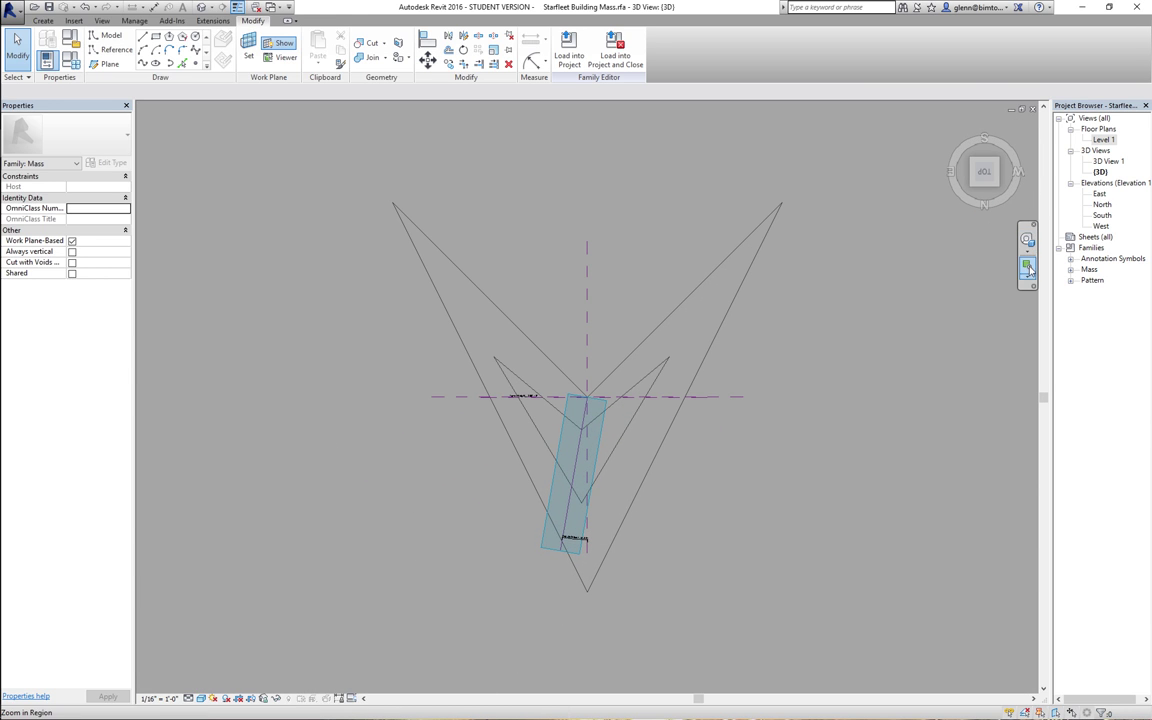
click(1027, 264)
drag(472, 347, 705, 602)
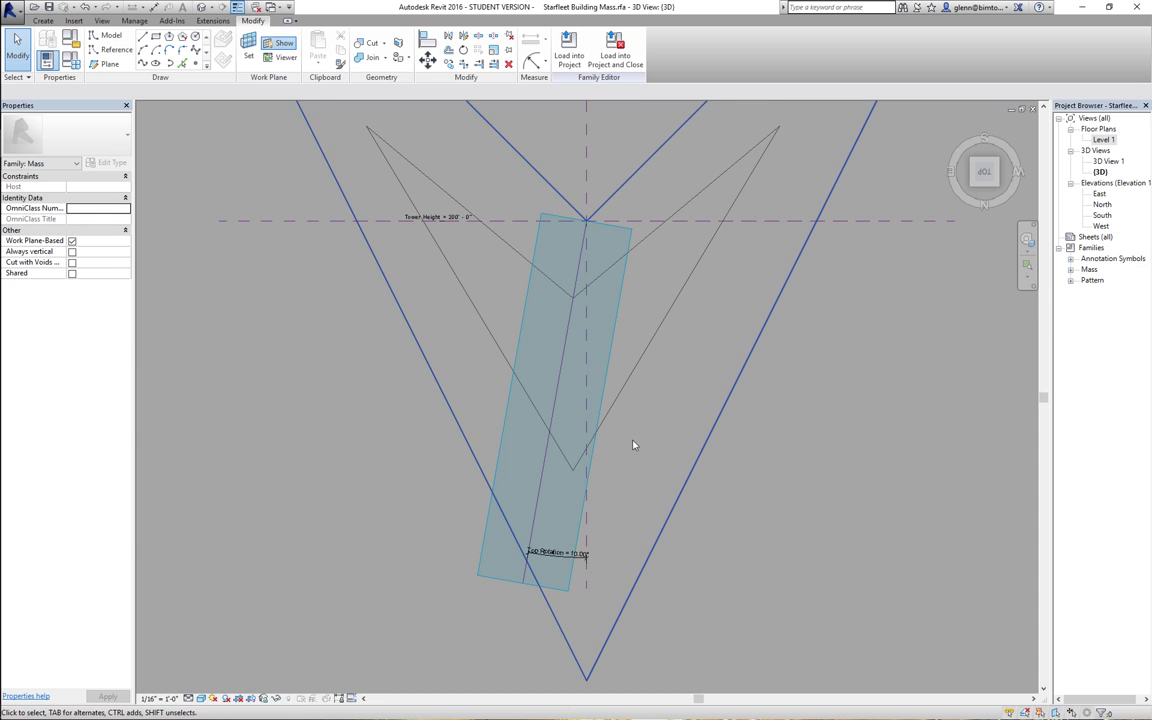
click(595, 427)
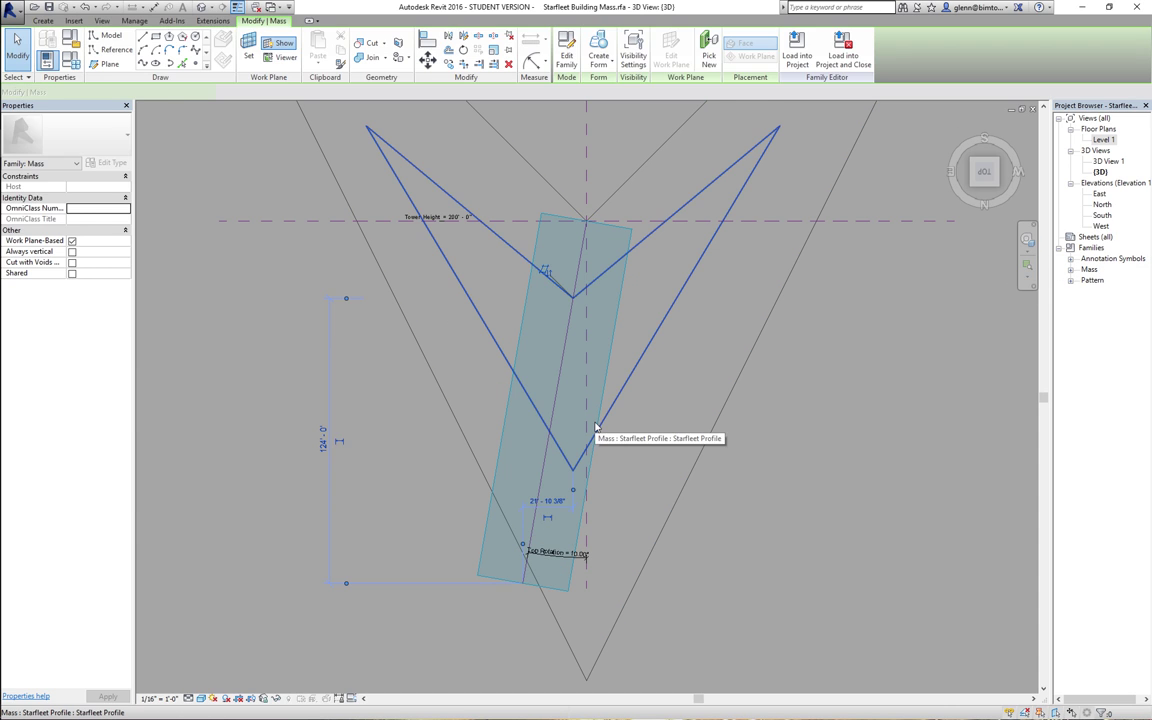
click(427, 61)
click(575, 301)
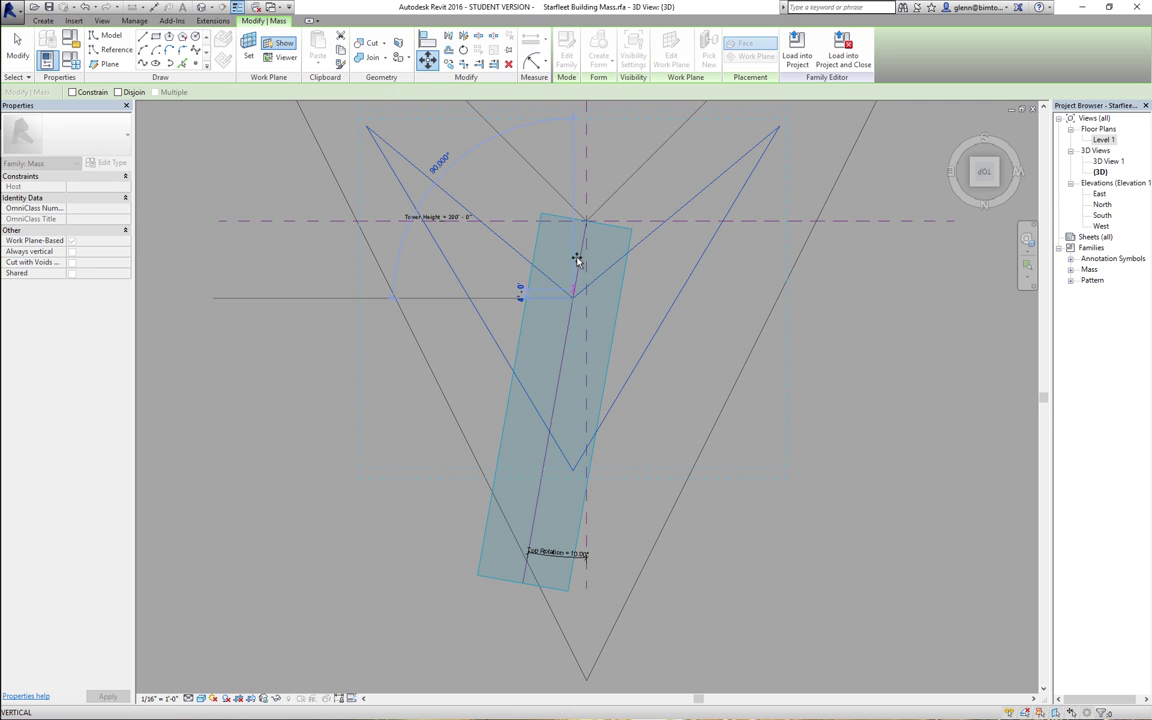
click(589, 222)
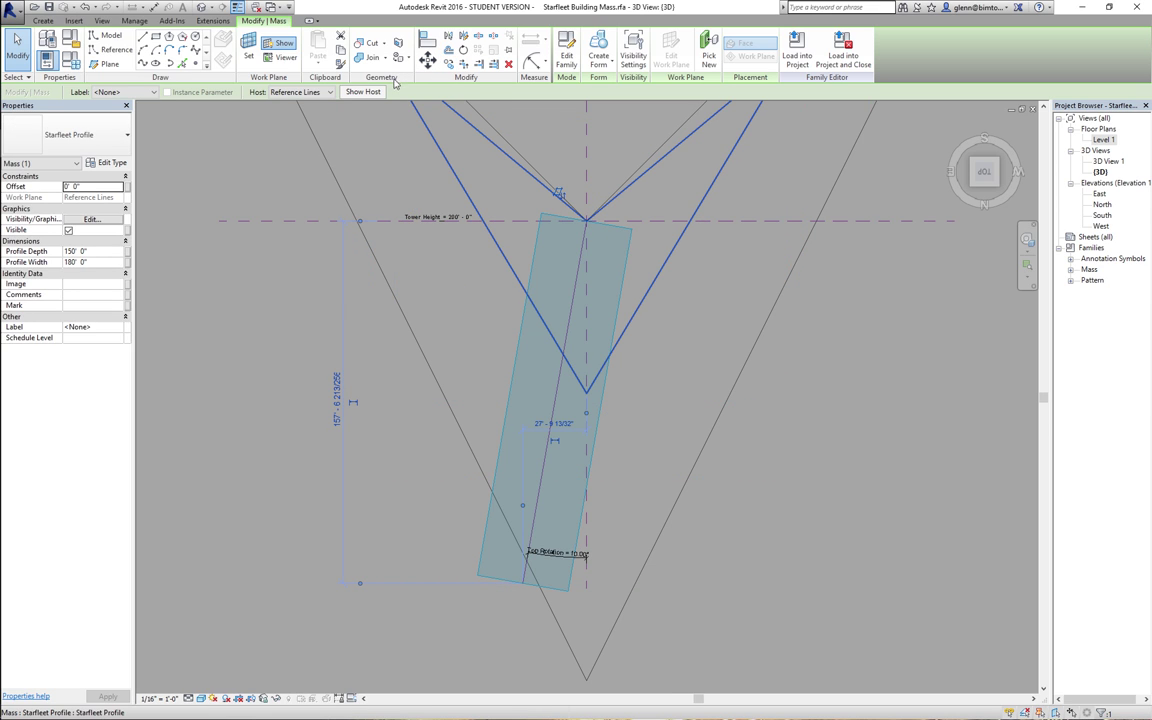
- Rotate the top profile 10° about its notch vertex so its tip falls on the reference line
click(463, 48)
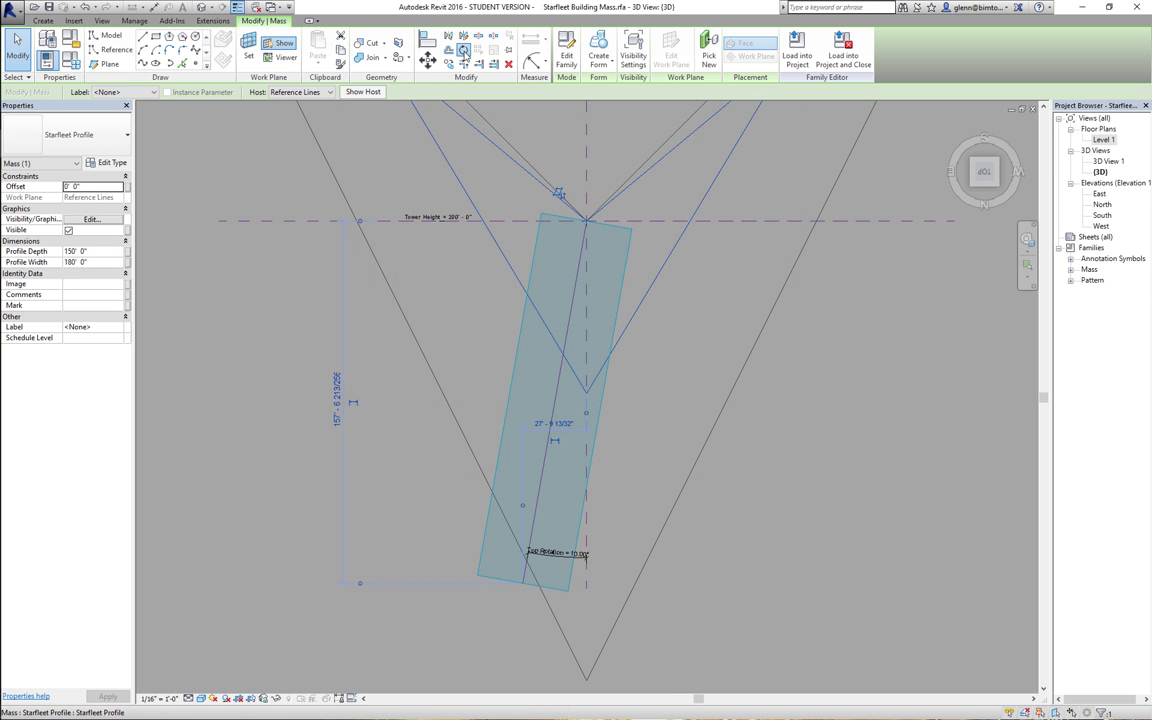
click(586, 393)
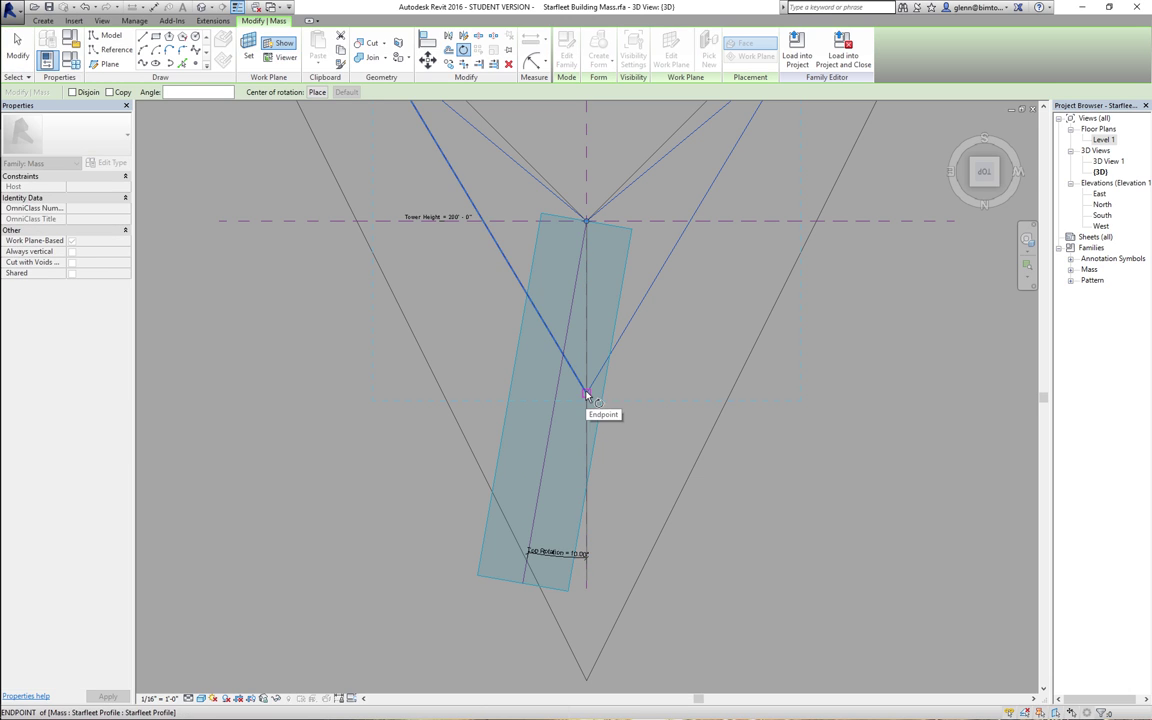
click(587, 391)
click(552, 426)
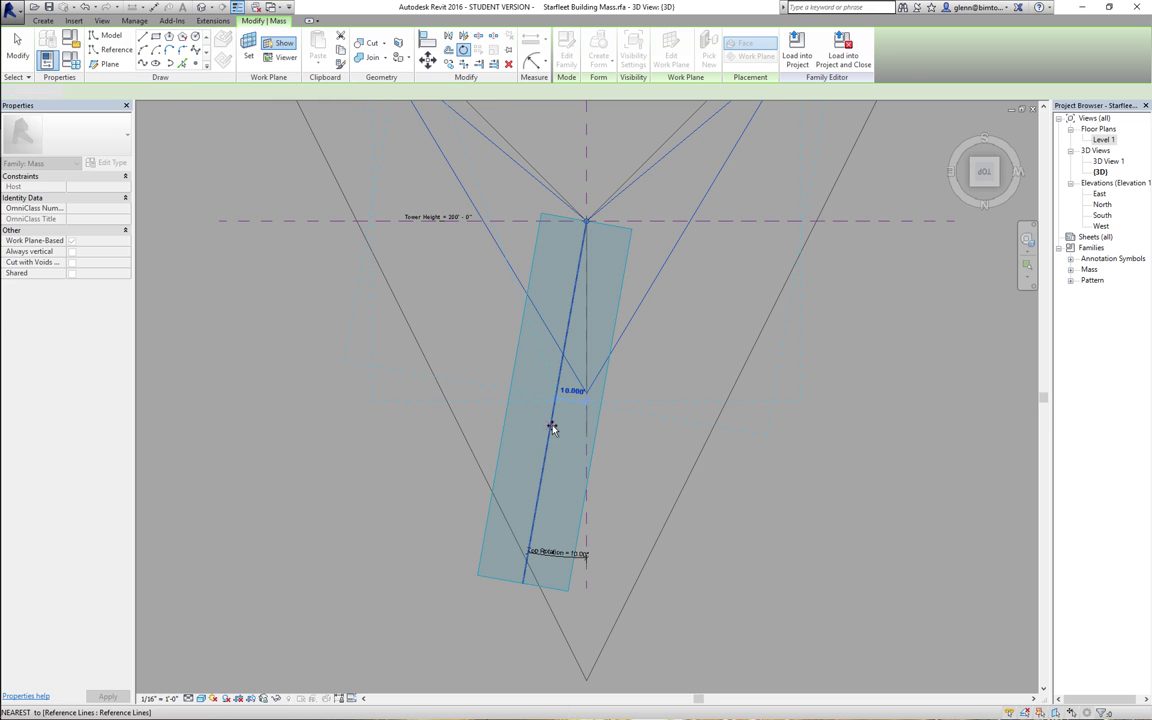
click(17, 46)
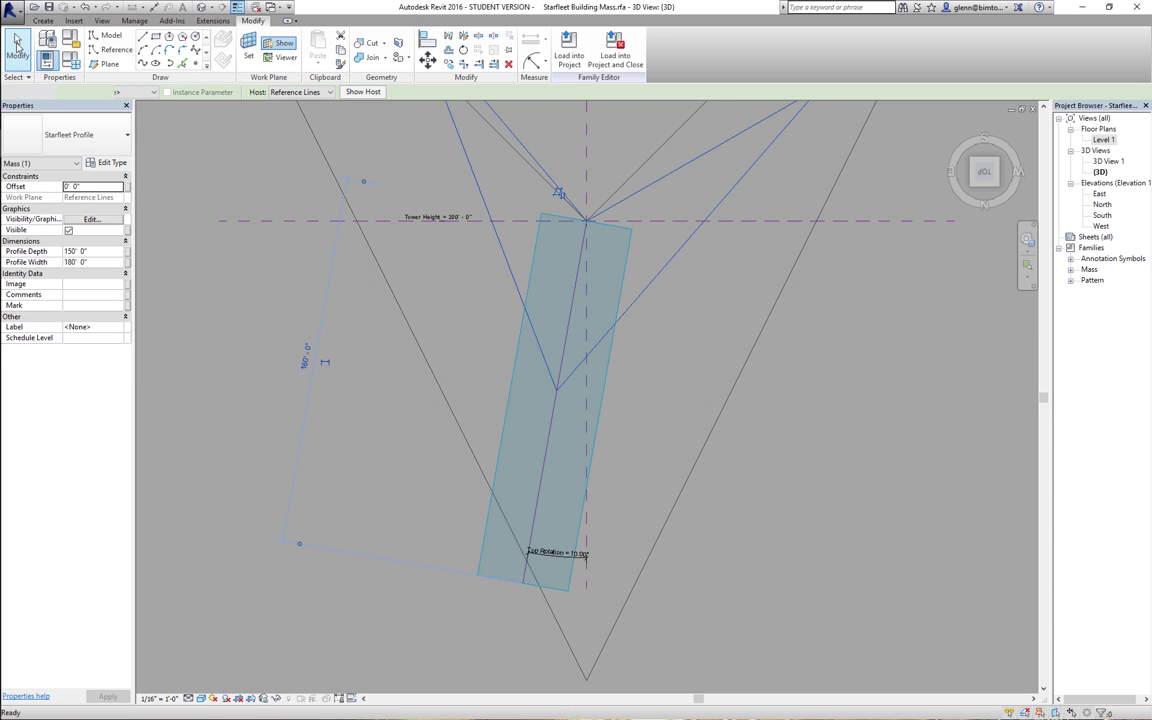
- Set the family's Top Rotation parameter to 20° to flex the hosted top profile
key(z)
key(o)
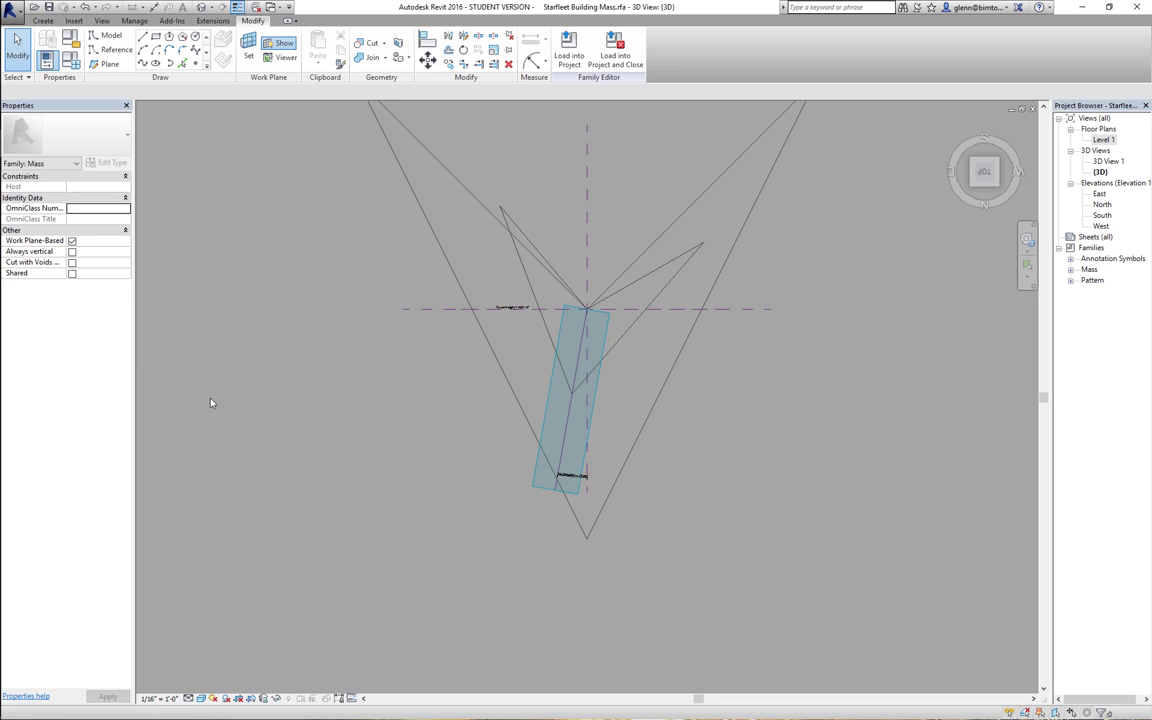
click(72, 62)
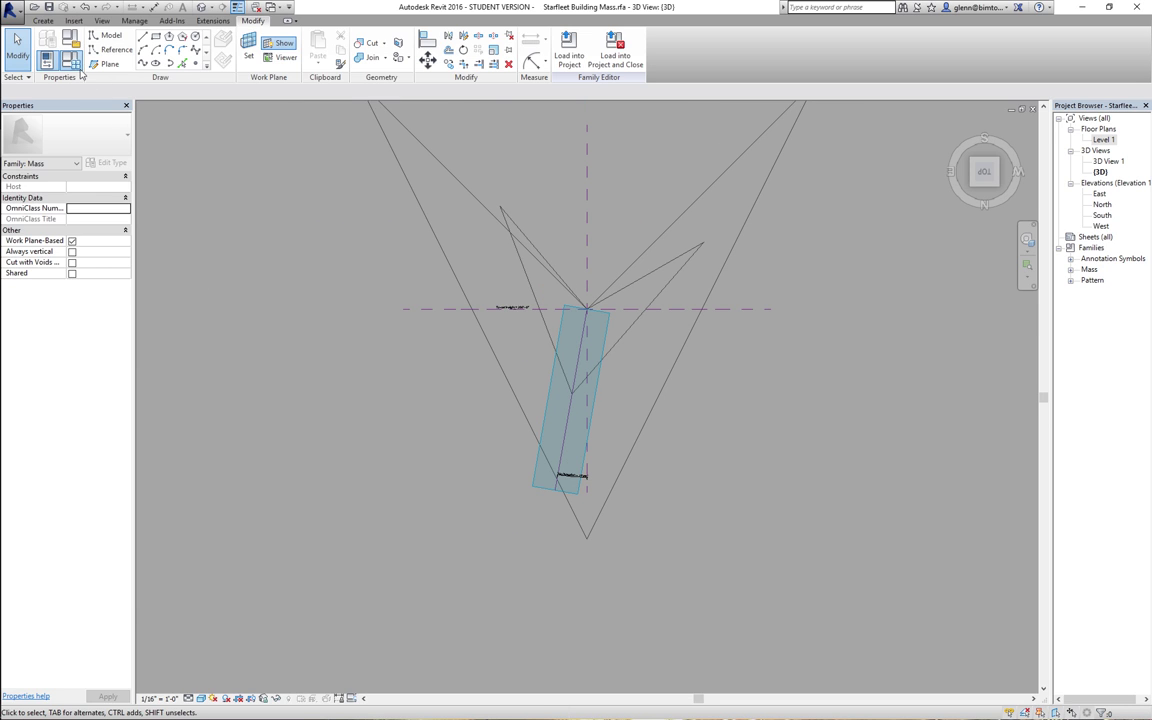
click(211, 255)
text(20)
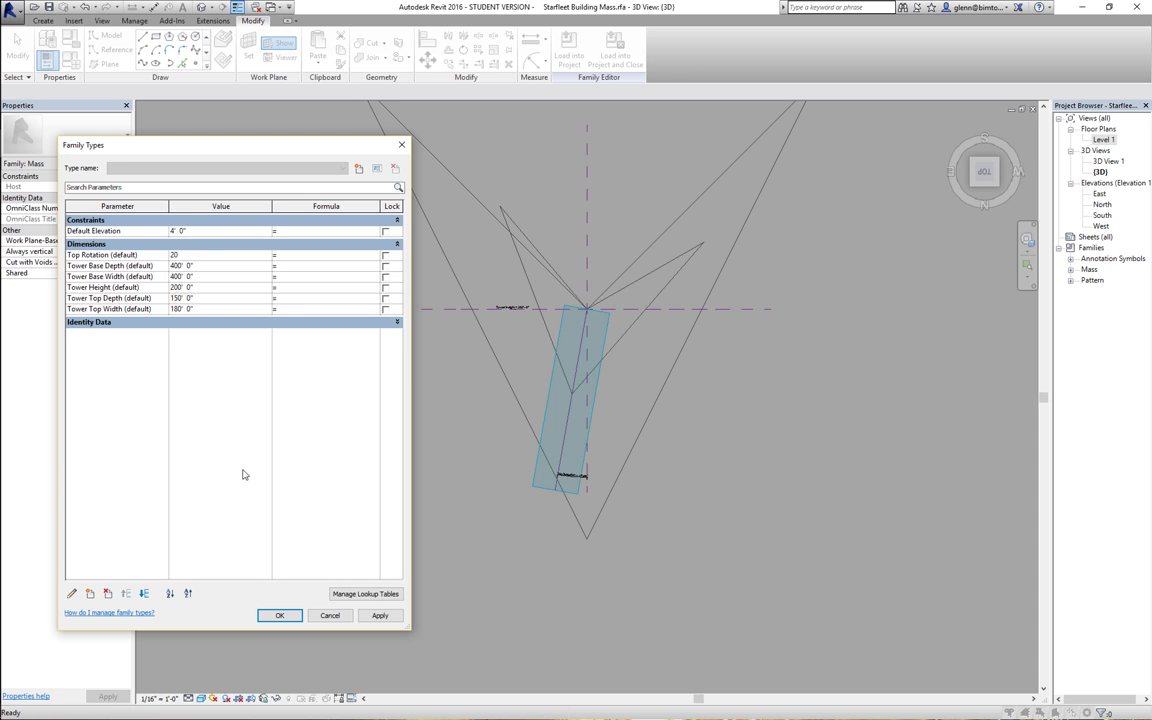
click(280, 615)
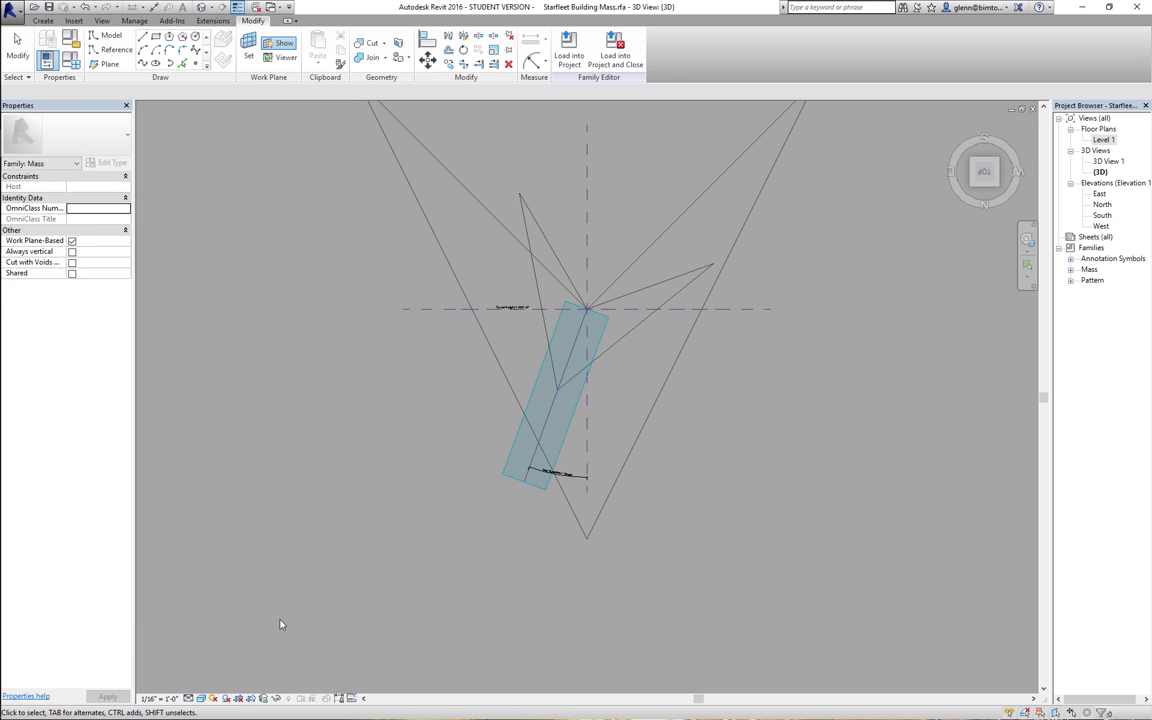
- Flex the Top Rotation parameter to 30° and save the family
click(69, 60)
click(231, 256)
text(30)
click(280, 615)
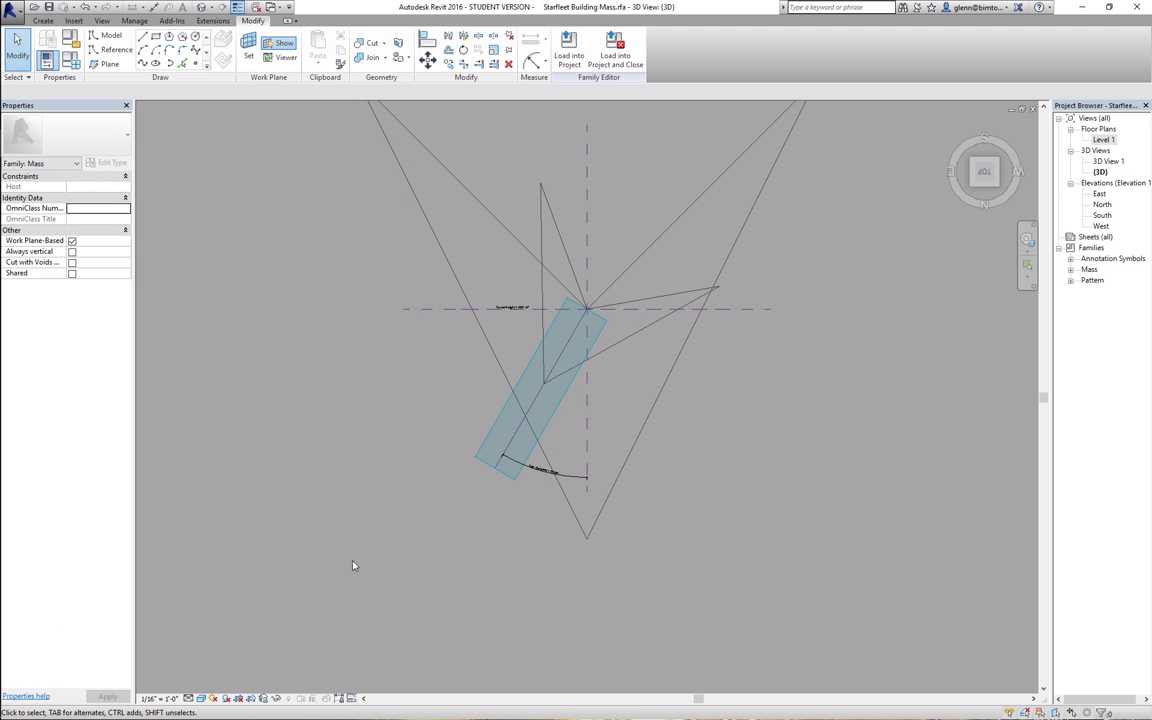
click(48, 8)
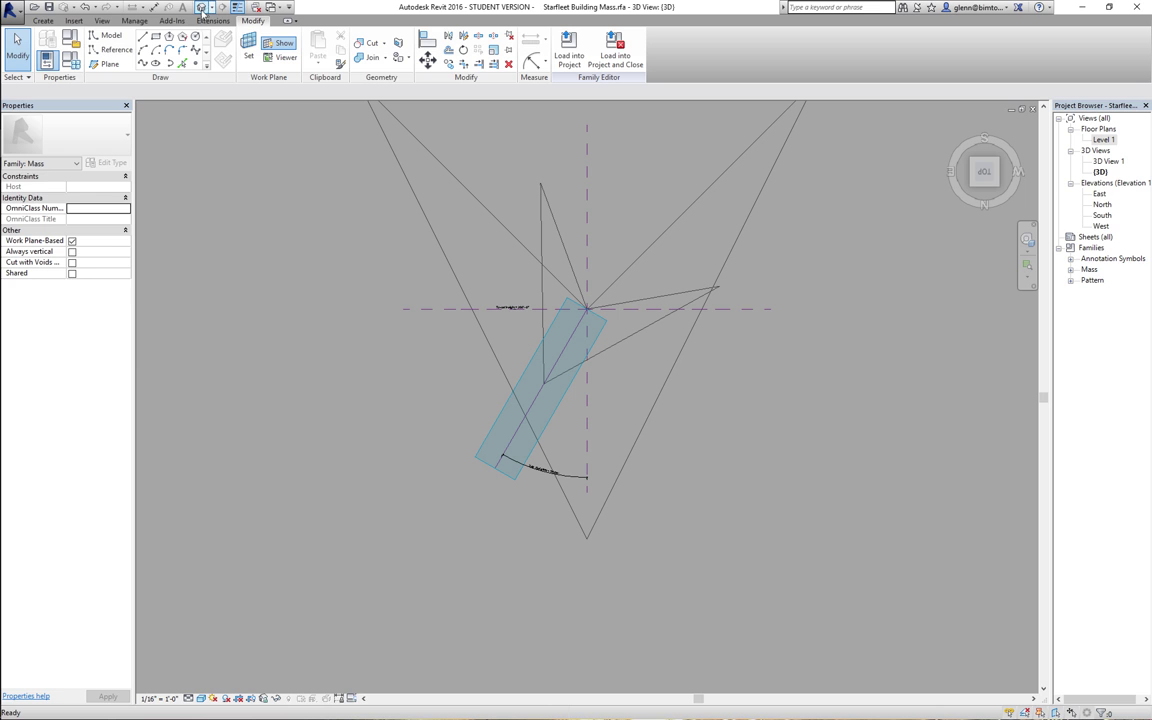
- In an angled 3D view, create a solid form between the top and base Starfleet Profiles
click(998, 192)
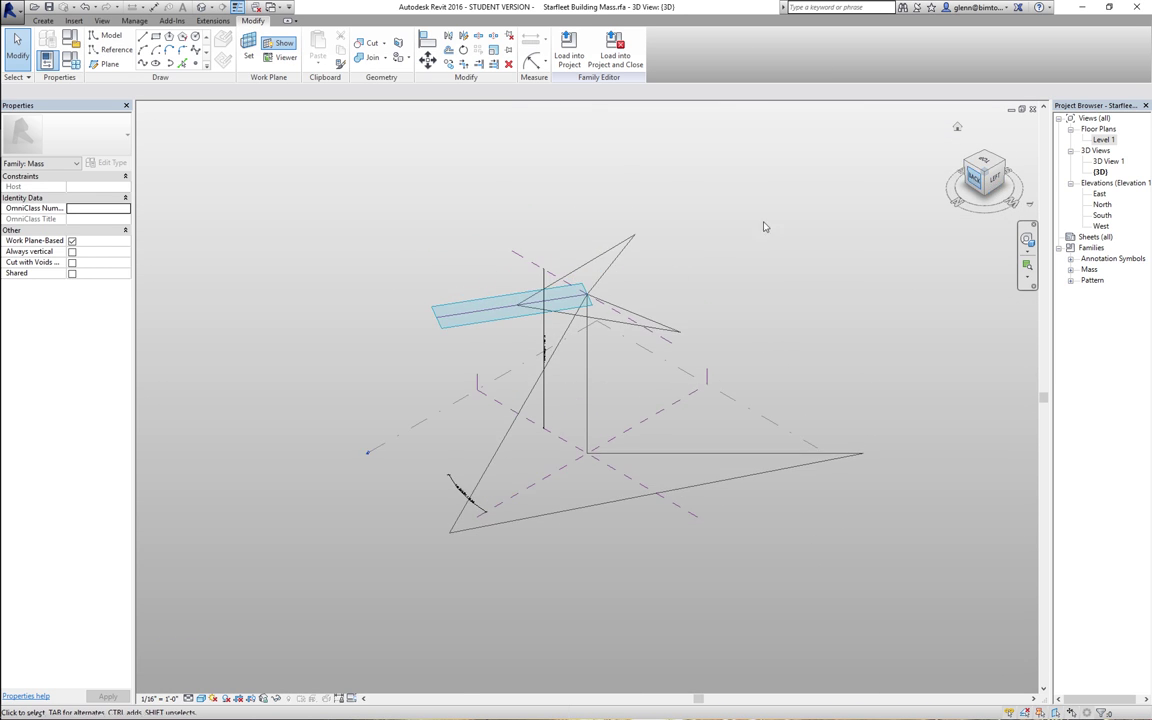
click(624, 285)
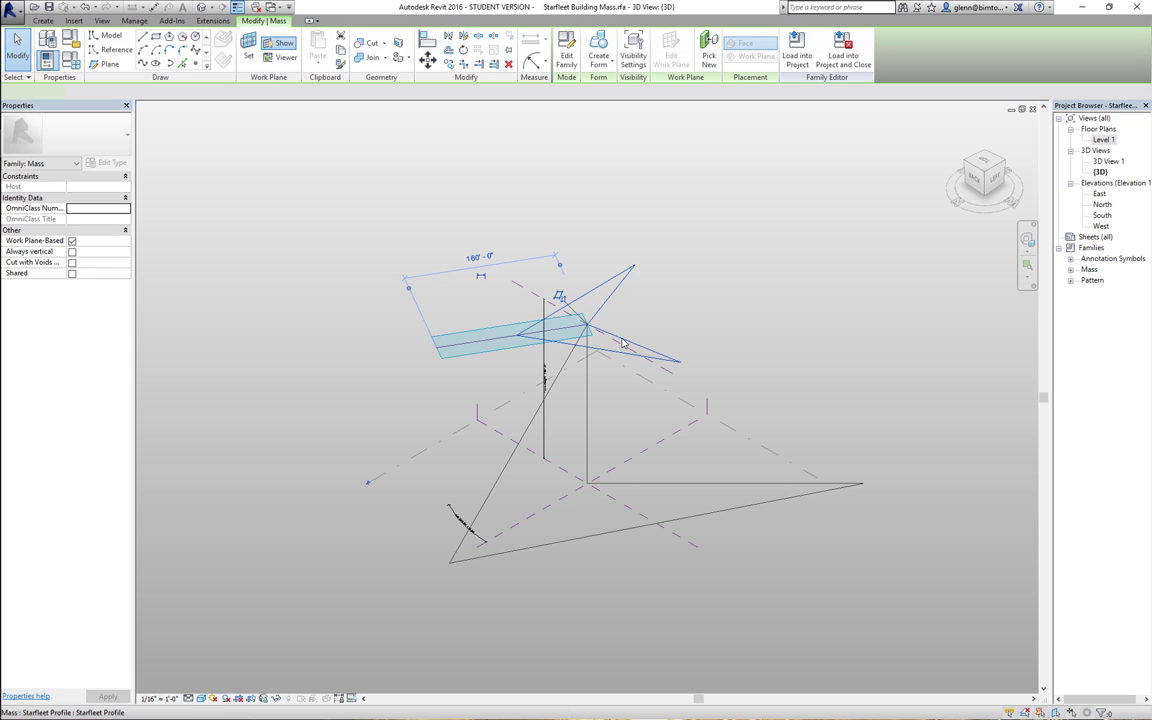
ctrl+click(598, 545)
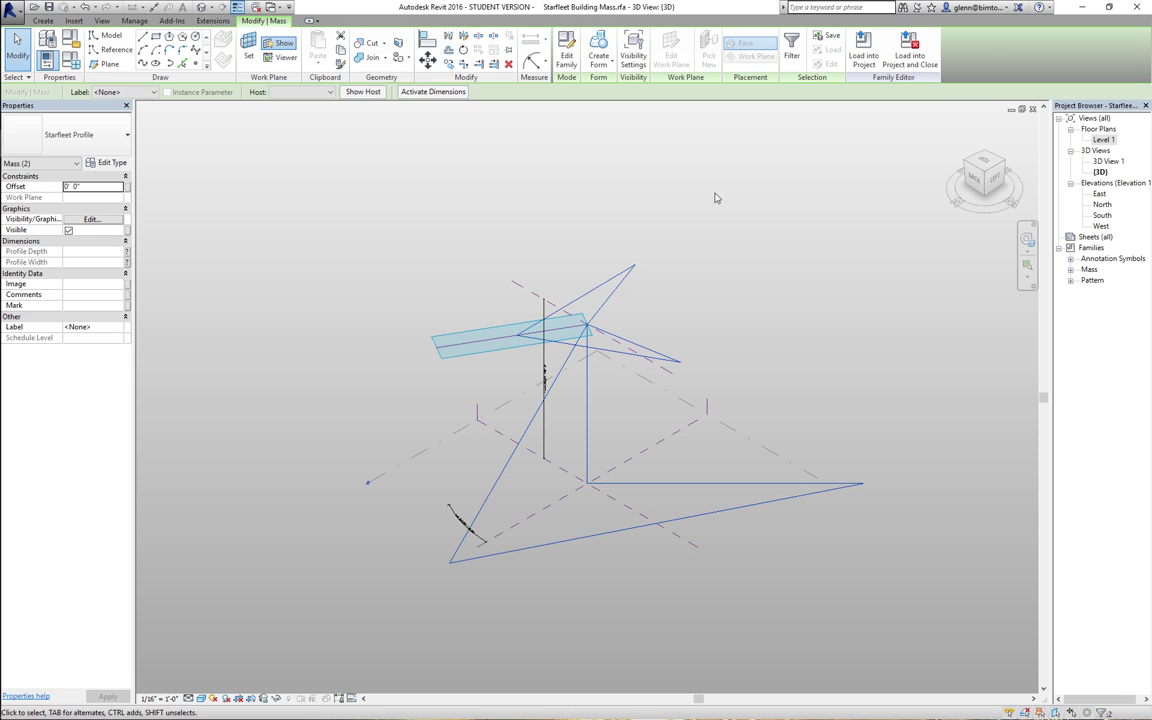
click(593, 63)
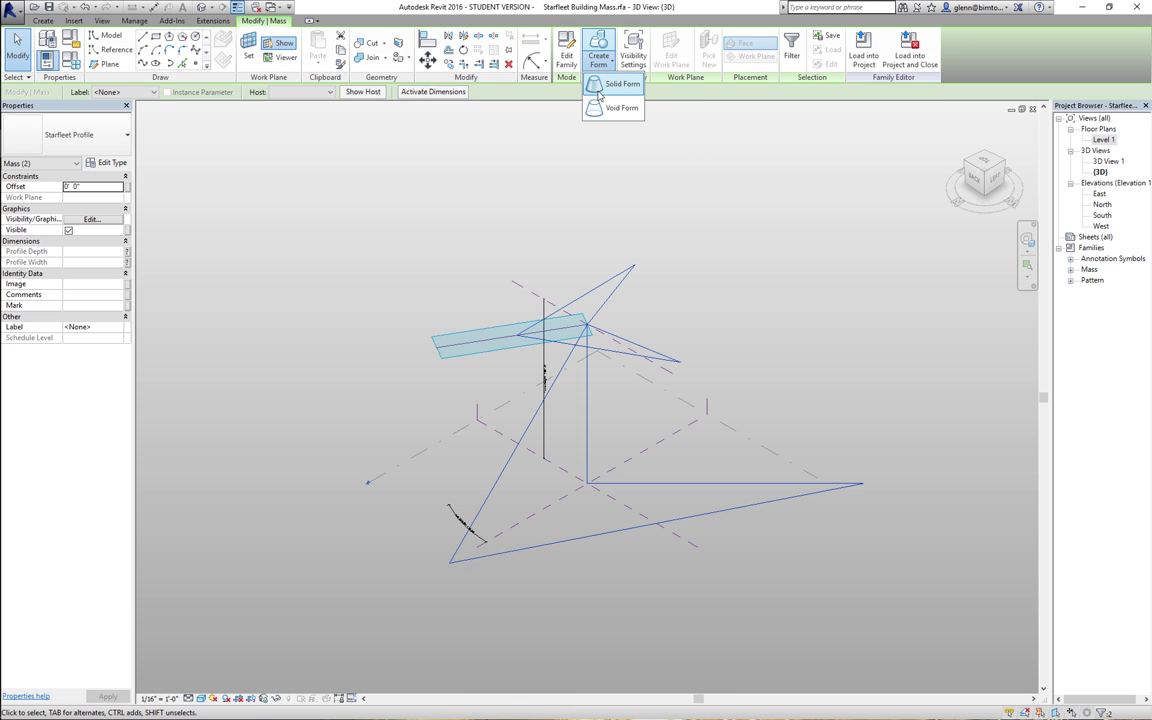
click(550, 87)
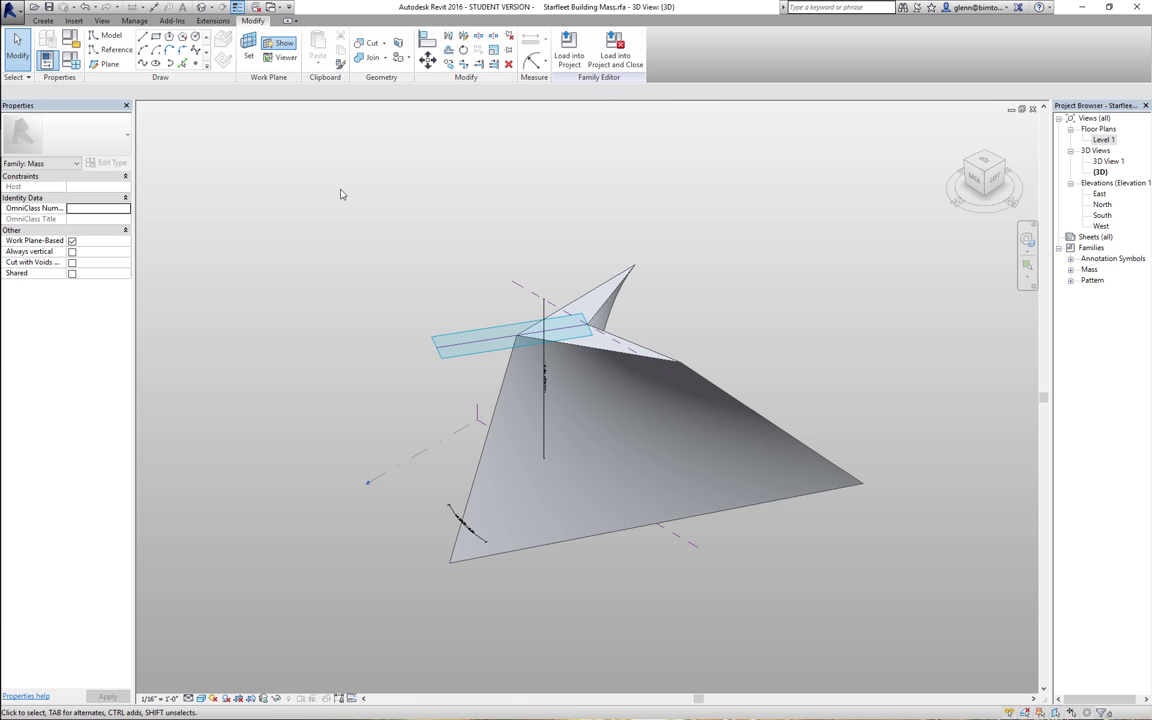
- Set the Top Rotation parameter to 45° to twist the solid form, and save the family
click(72, 62)
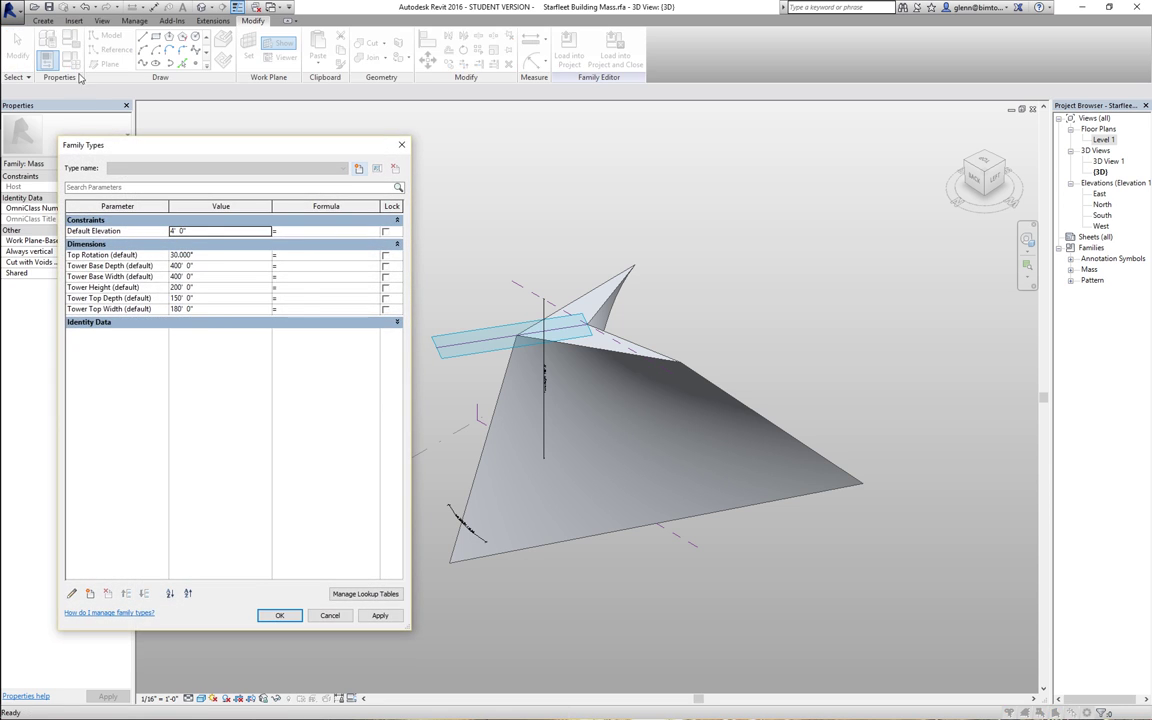
click(218, 256)
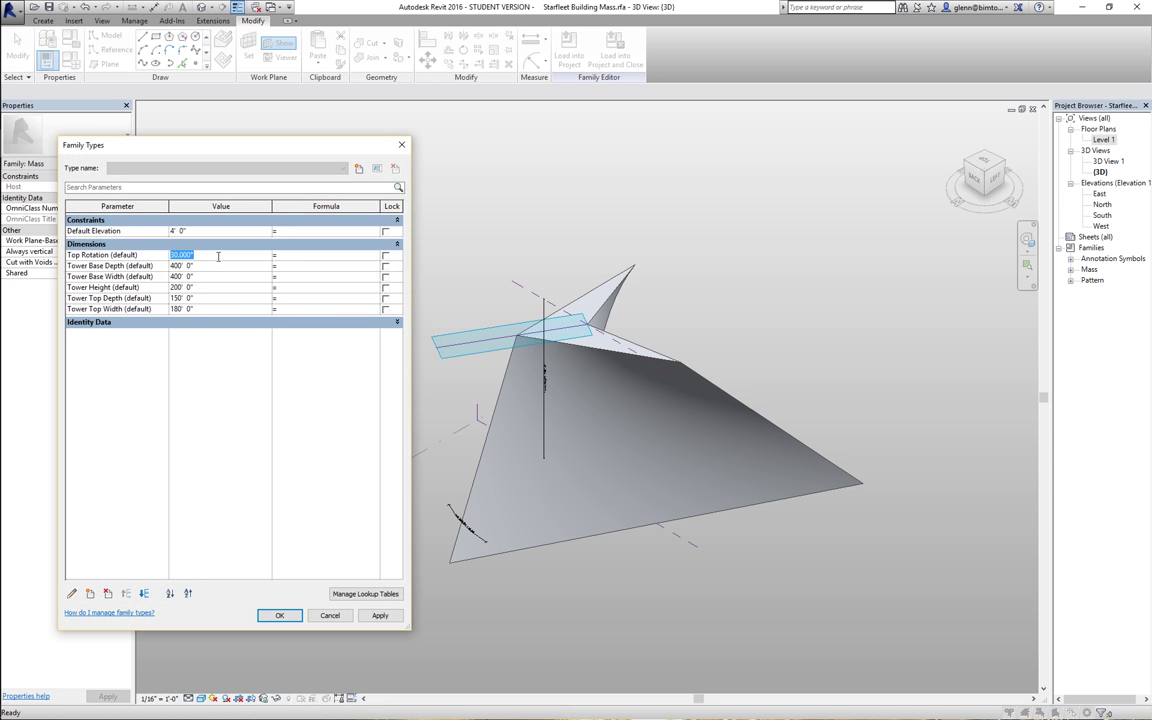
text(45)
key(Tab)
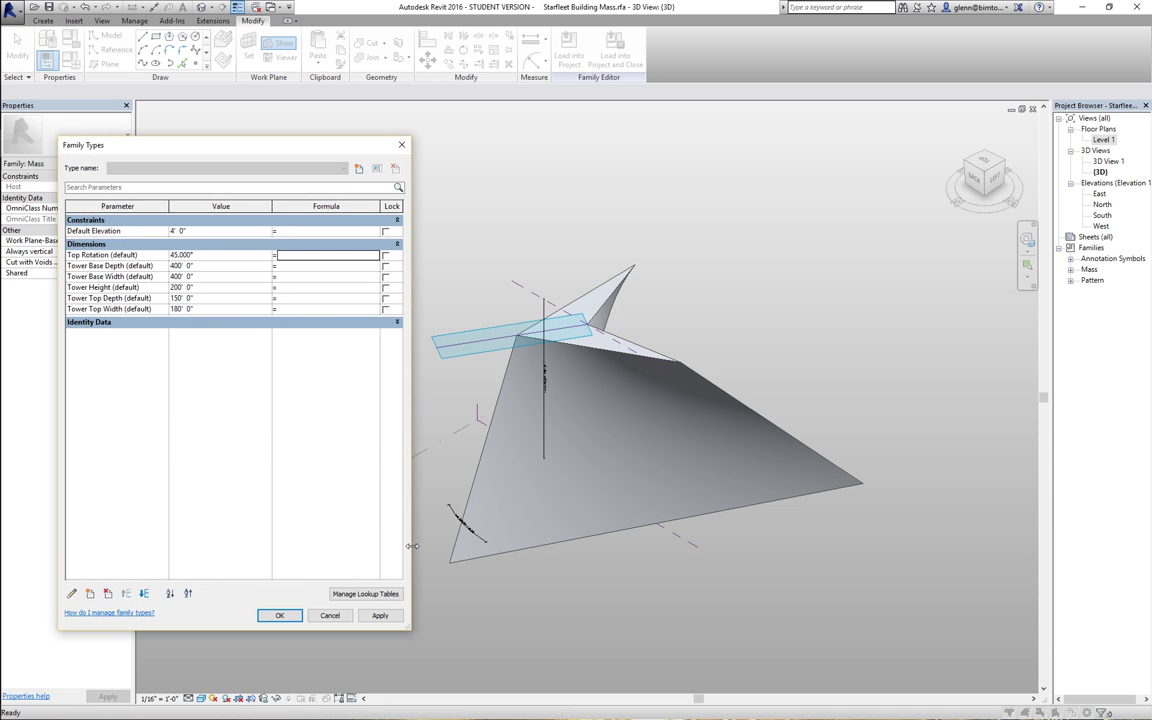
click(379, 615)
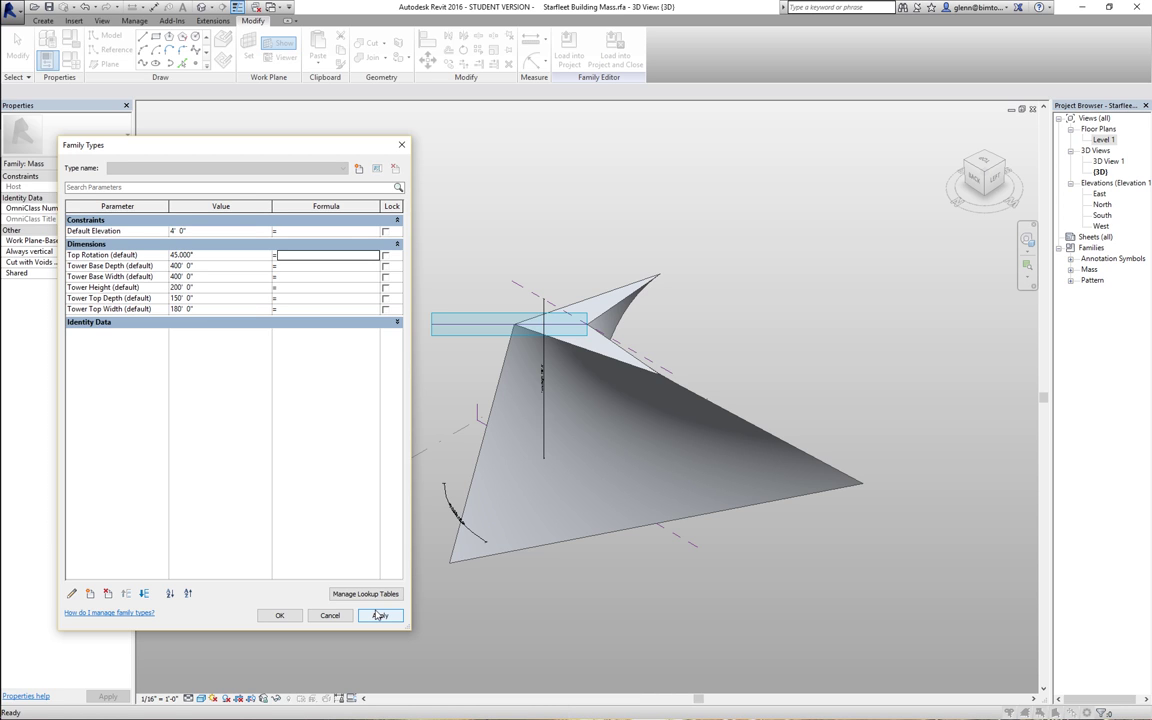
click(280, 615)
click(48, 9)
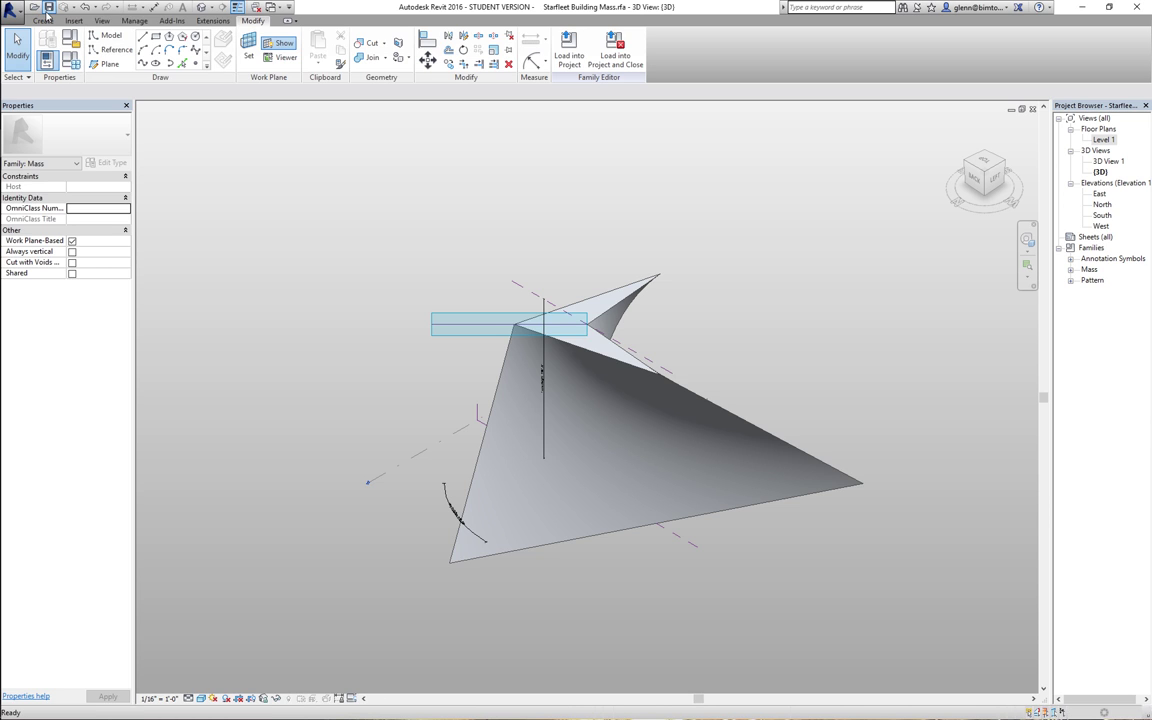
- Apply a Top Rotation value of 90° to the twisted tower form
click(70, 58)
click(218, 255)
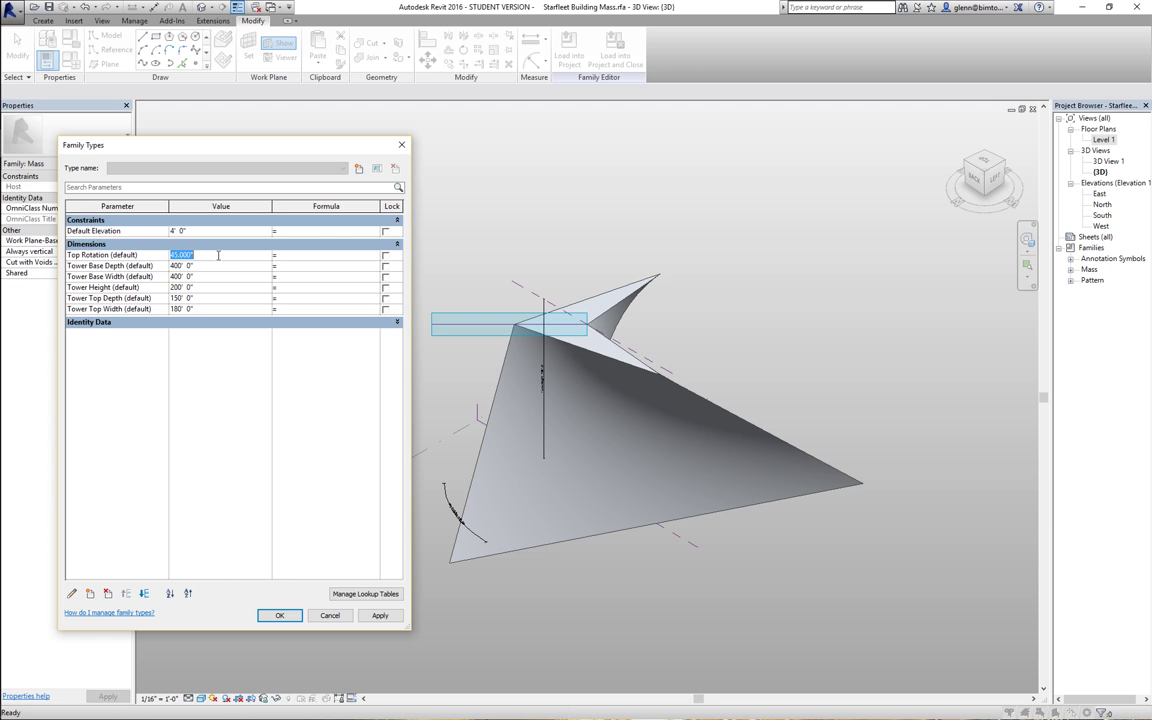
text(90)
click(393, 619)
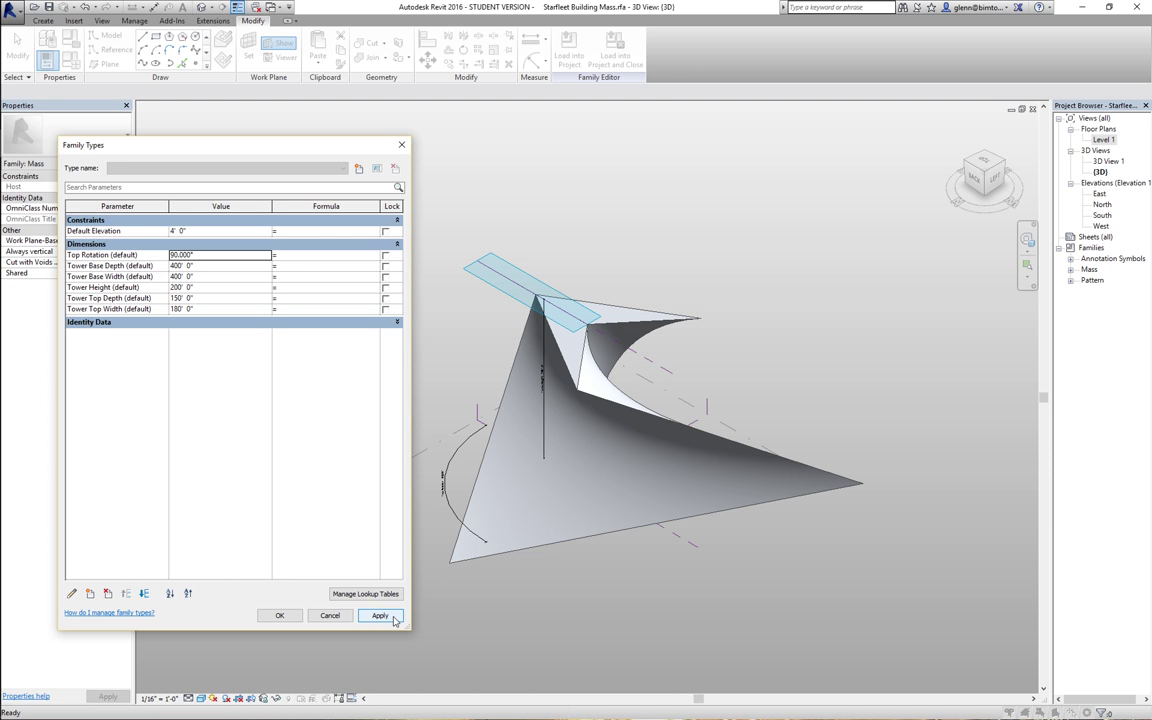
- Apply a Top Rotation value of 135° and close the family types settings
click(234, 256)
text(135)
click(380, 616)
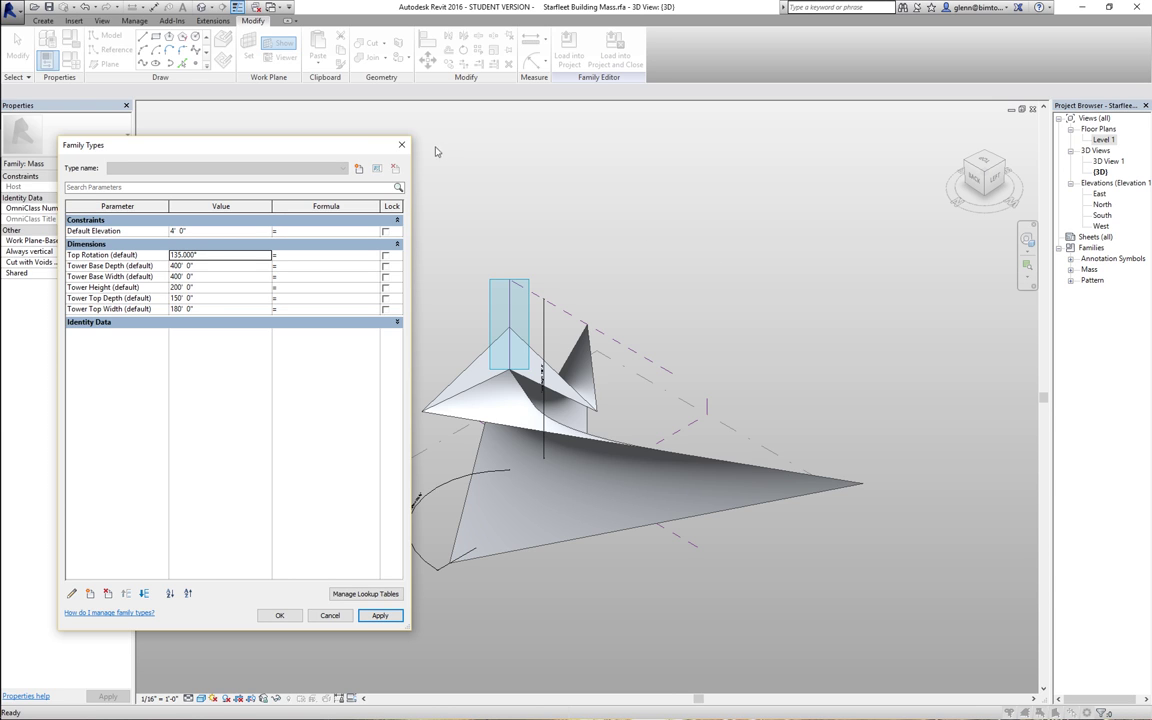
click(401, 146)
- Set the Top Rotation parameter to 179° and inspect the pinched area of the twisted form up close
click(1027, 241)
drag(890, 406, 856, 360)
click(28, 55)
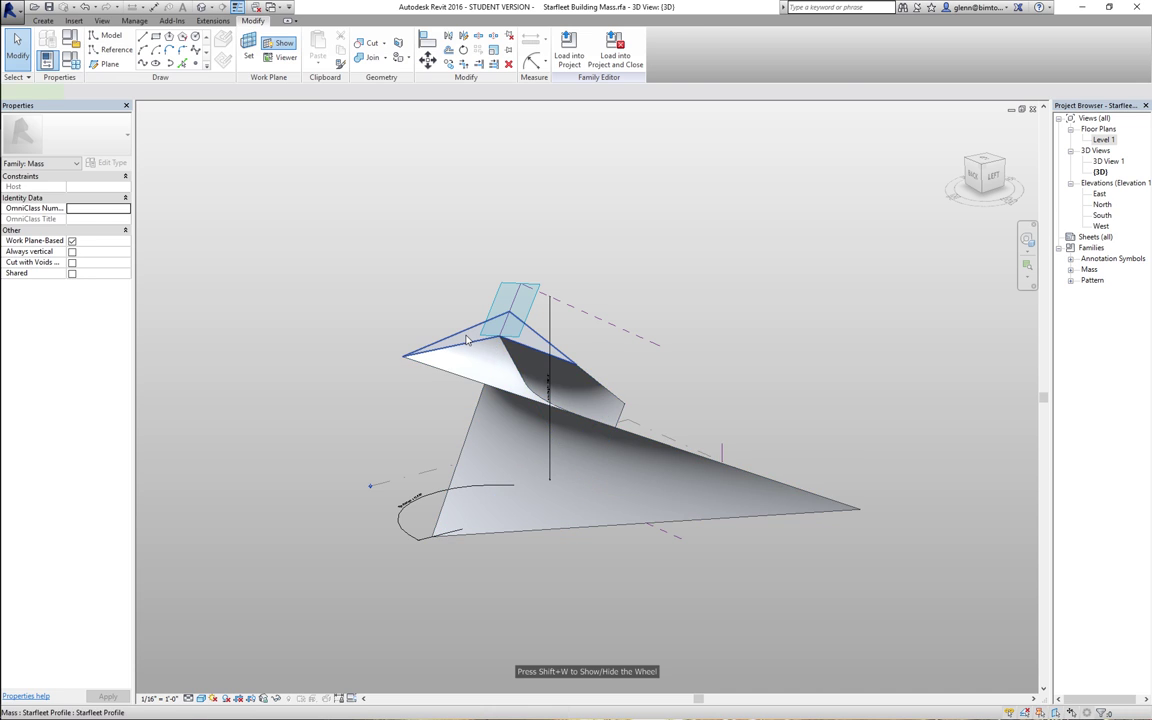
click(420, 304)
click(46, 61)
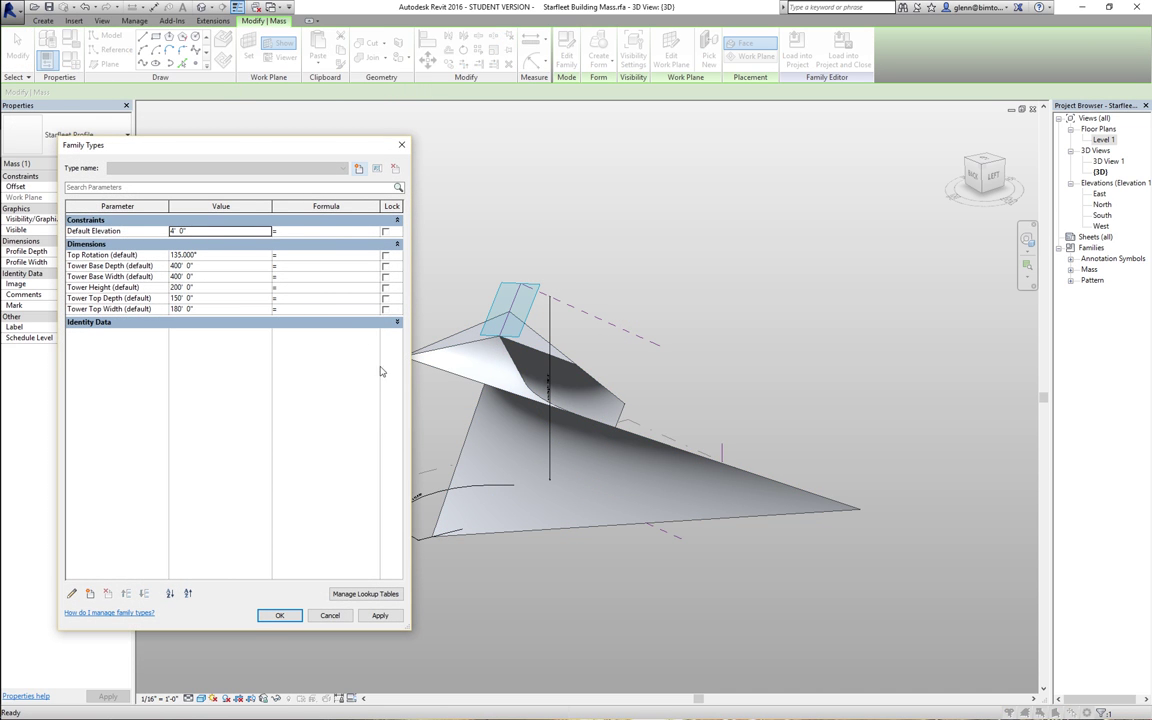
click(246, 256)
text(179)
click(380, 615)
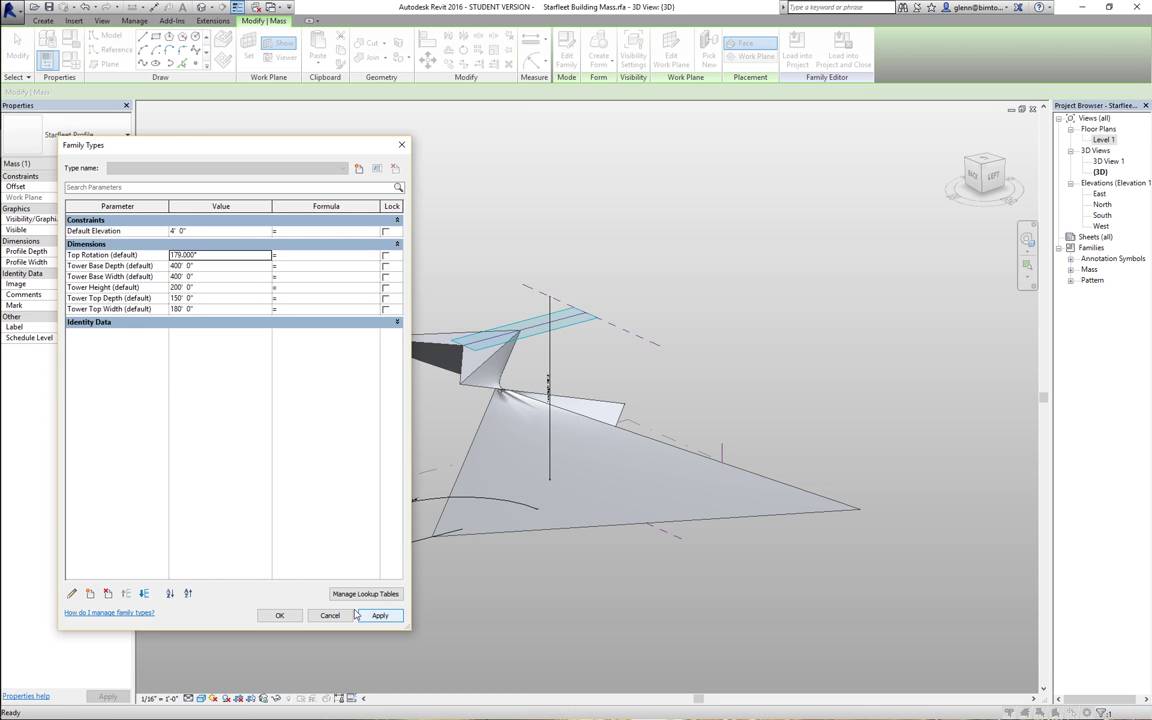
click(279, 615)
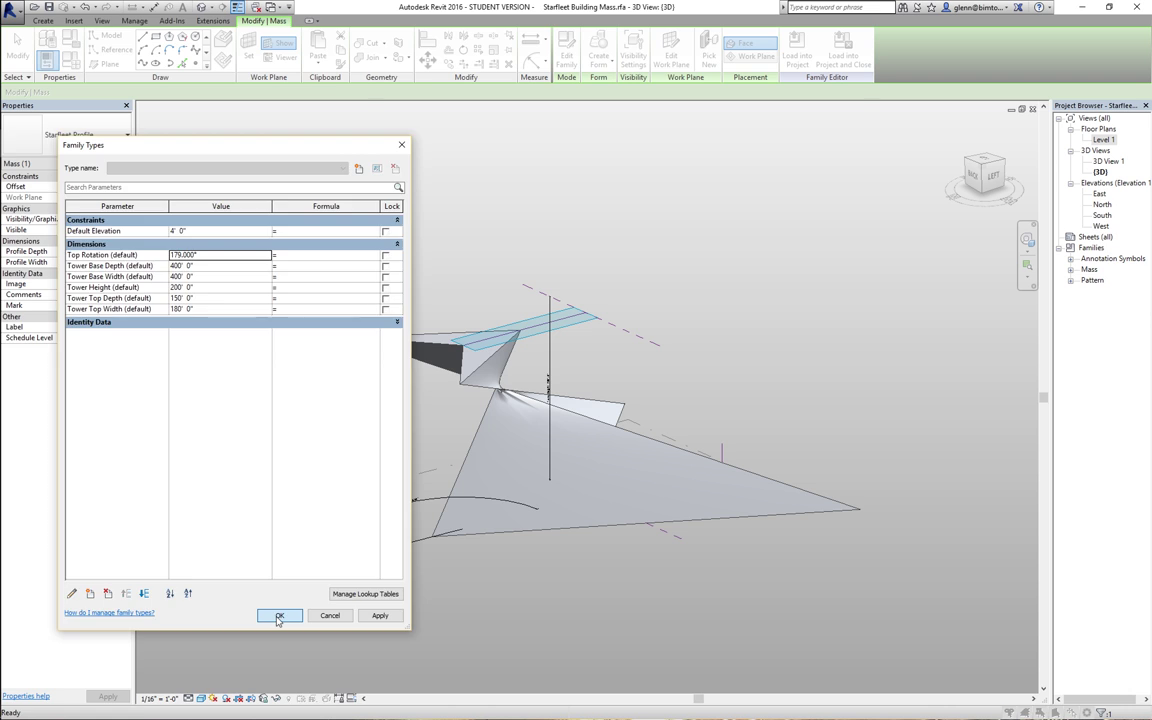
key(Escape)
click(1027, 267)
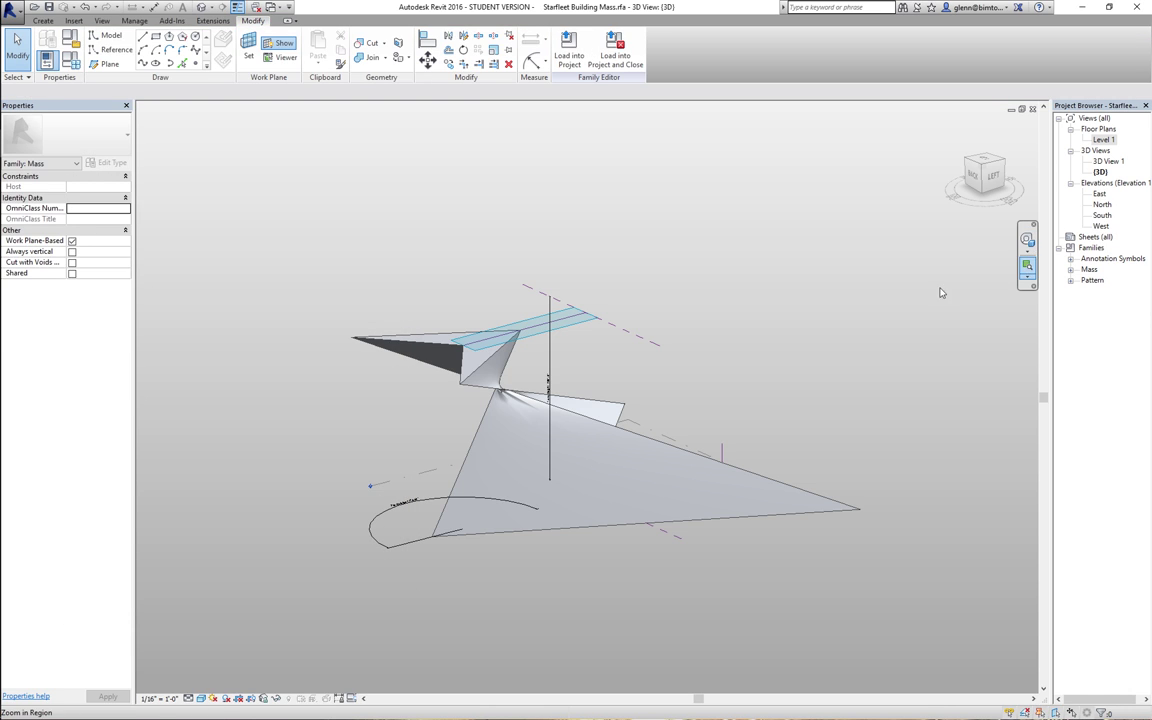
drag(465, 376, 563, 421)
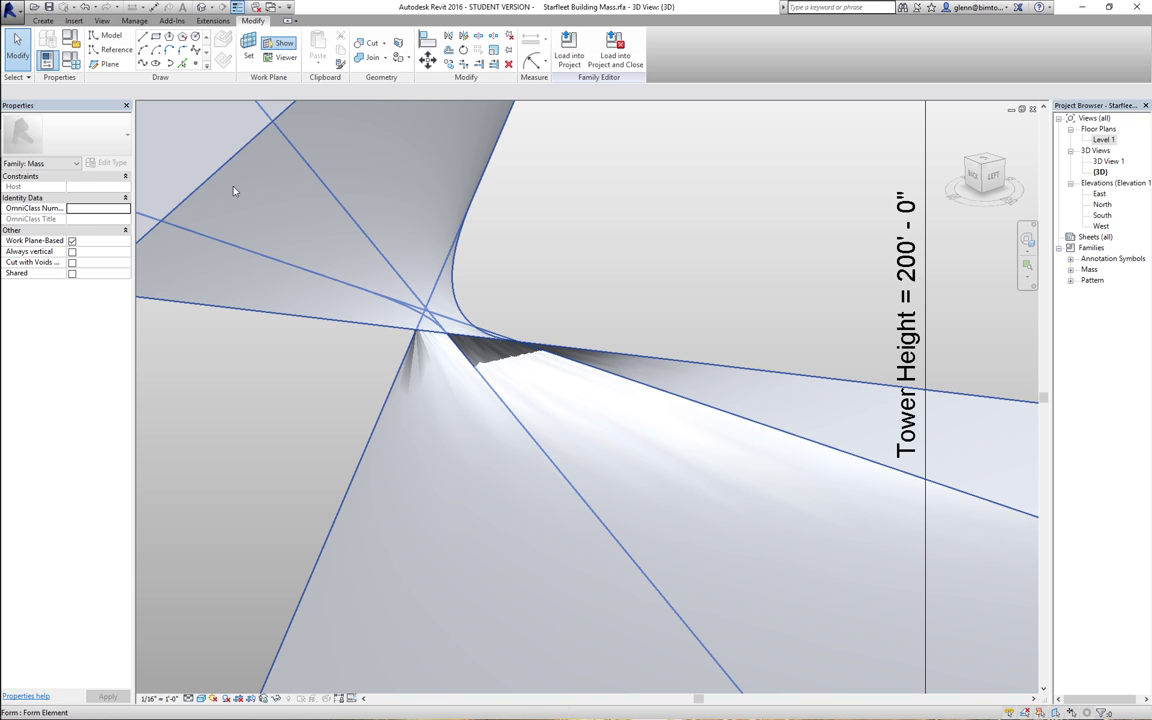
- Set the tower's Top Rotation parameter to 10°
click(214, 185)
click(70, 60)
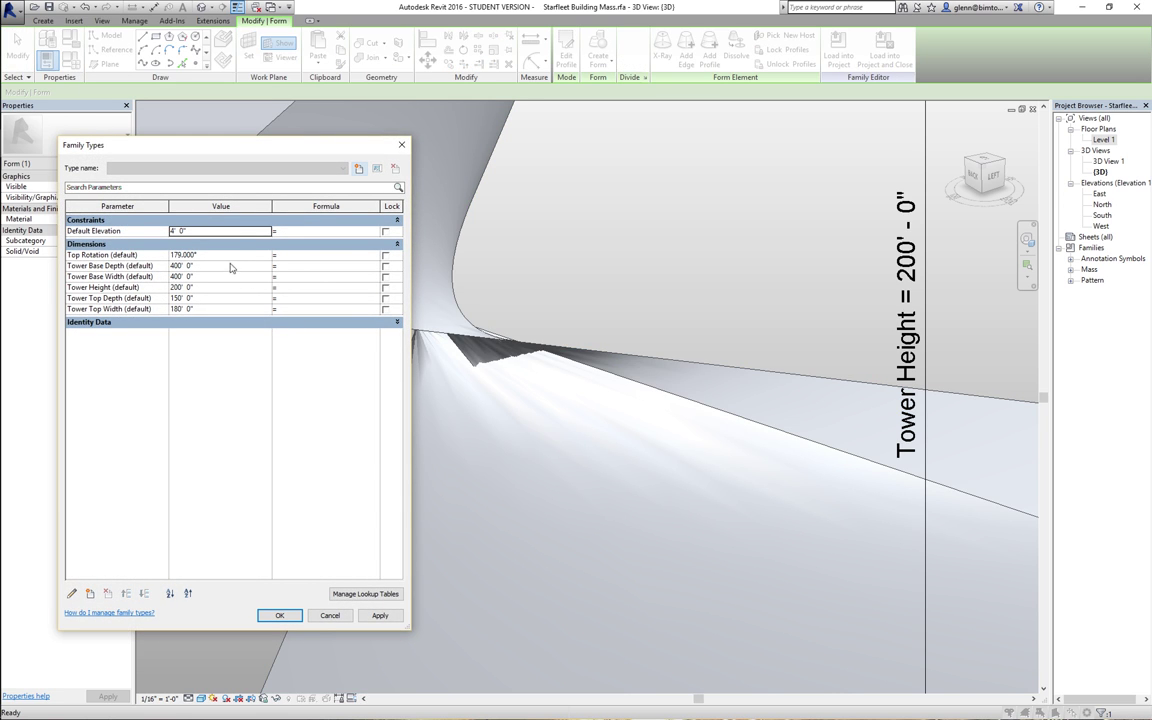
click(241, 255)
text(10)
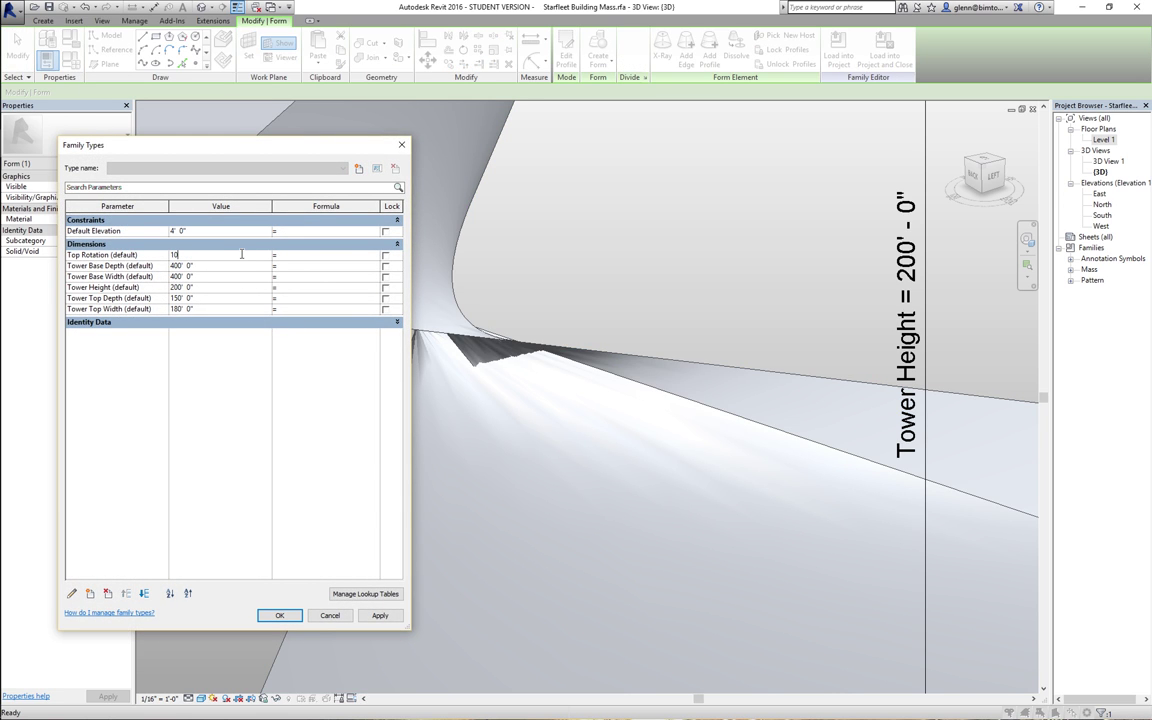
click(297, 616)
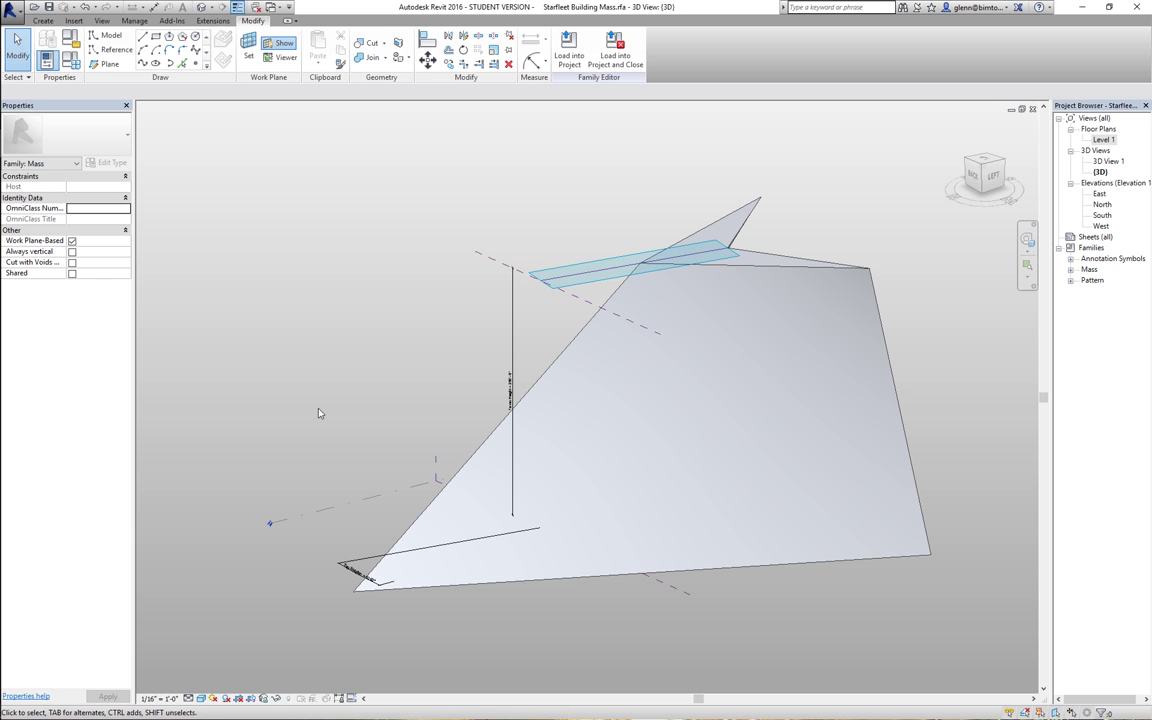
- Save the family and switch to the macOS desktop
click(47, 7)
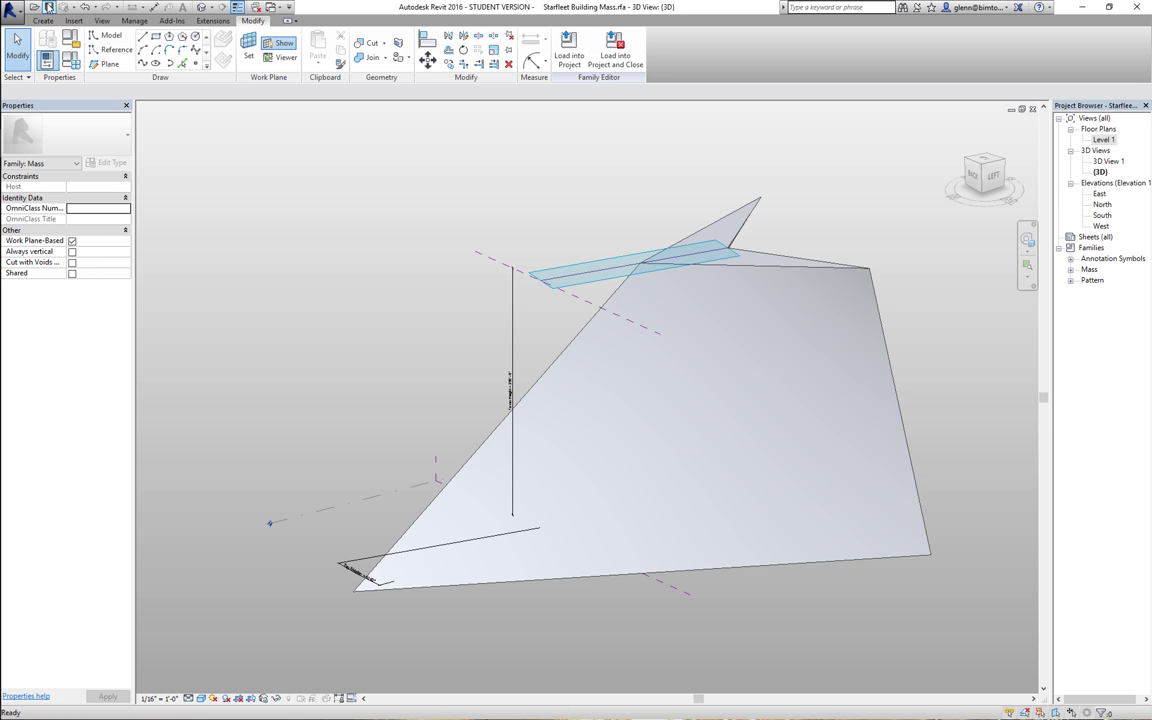
key(ctrl+Right)
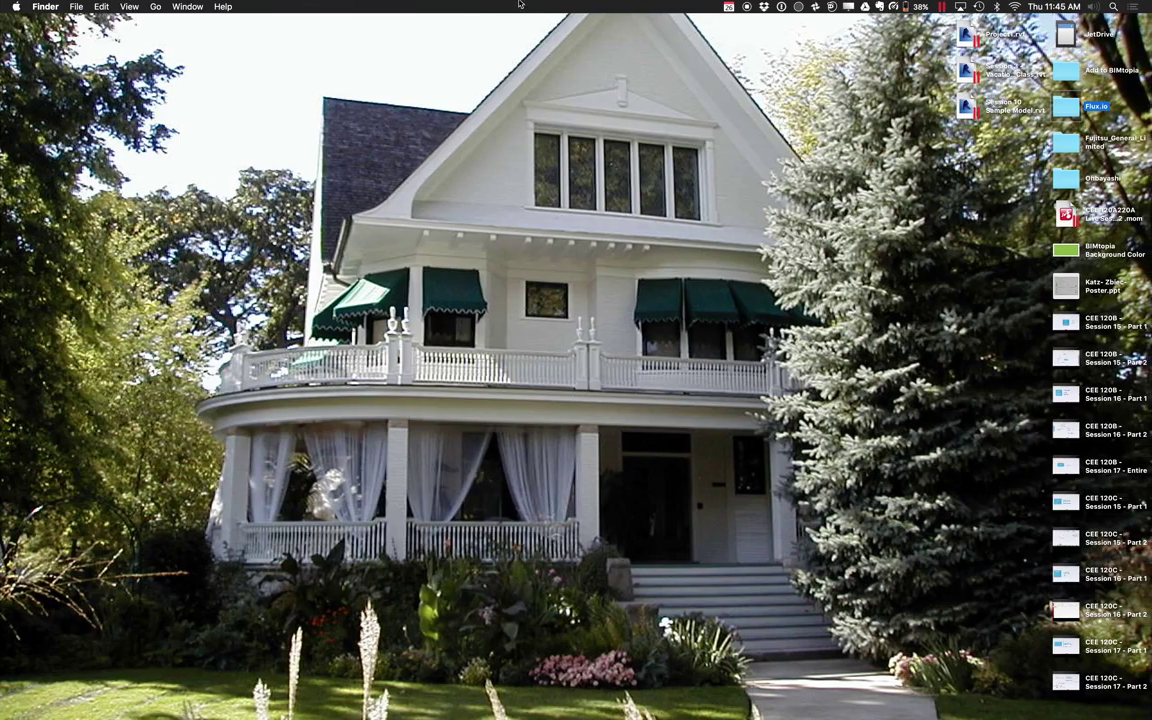